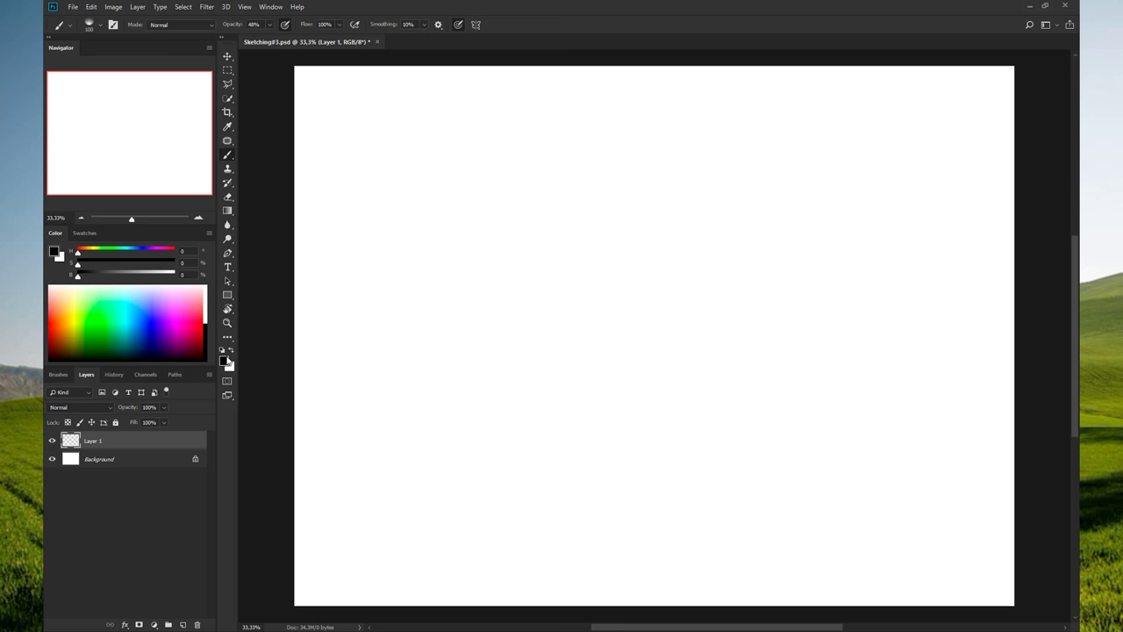
# - Sample a dark navy foreground colour with the Eyedropper, then switch back to the Brush
pyautogui.press('i')
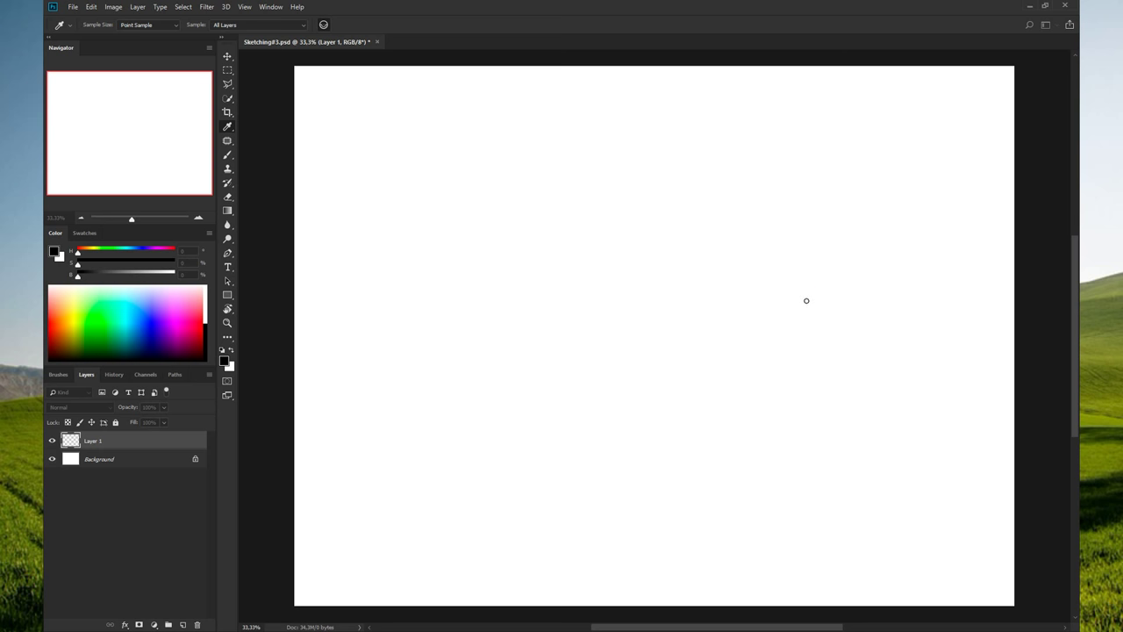
pyautogui.press('b')
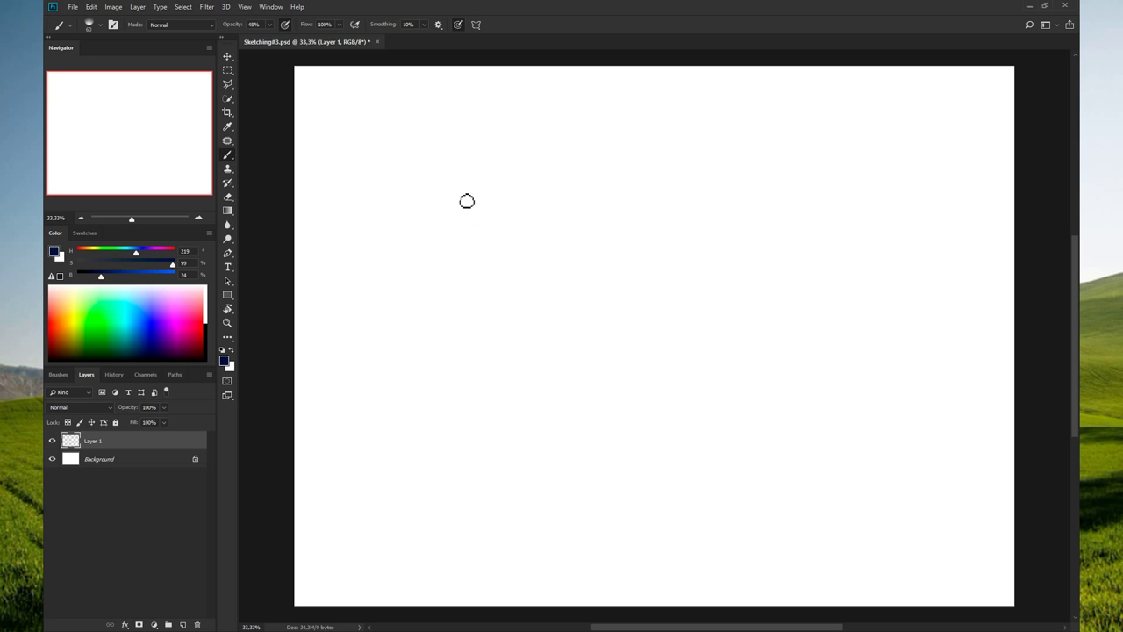
# - Paint a patch of diagonal practice hatching crossed with near-vertical strokes
pyautogui.moveTo(426, 150); pyautogui.dragTo(562, 269)
pyautogui.moveTo(418, 130)
pyautogui.mouseDown()
pyautogui.moveTo(570, 261)
pyautogui.moveTo(557, 228)
pyautogui.mouseUp()
pyautogui.moveTo(430, 111); pyautogui.dragTo(589, 246)
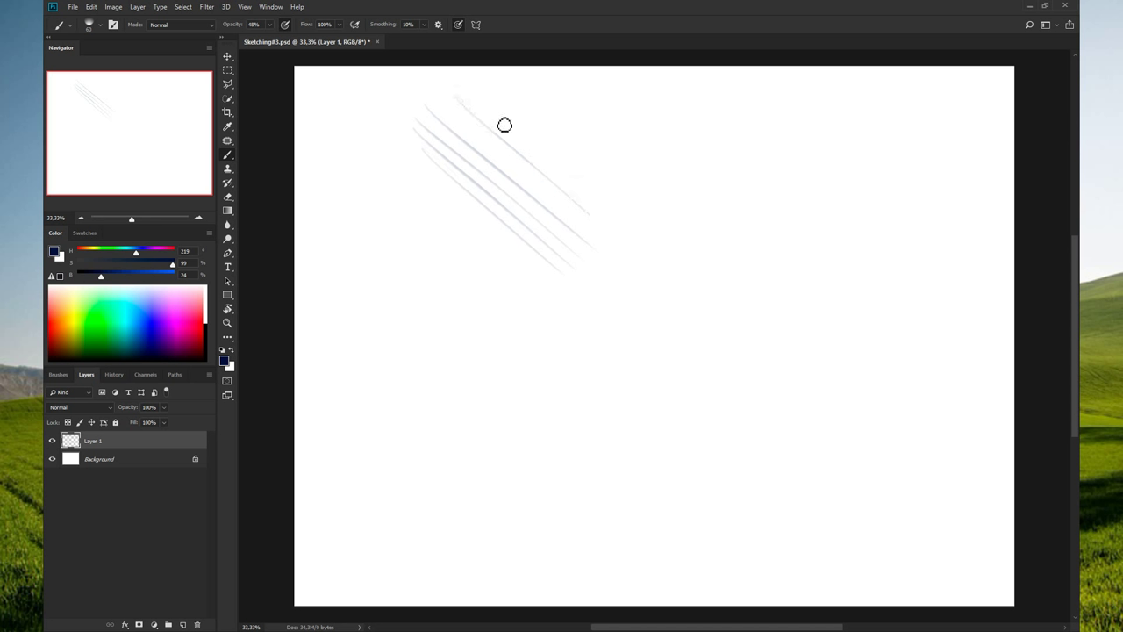
pyautogui.moveTo(477, 98); pyautogui.dragTo(605, 206)
pyautogui.moveTo(478, 76); pyautogui.dragTo(603, 185)
pyautogui.moveTo(525, 89)
pyautogui.mouseDown()
pyautogui.moveTo(649, 202)
pyautogui.moveTo(606, 149)
pyautogui.mouseUp()
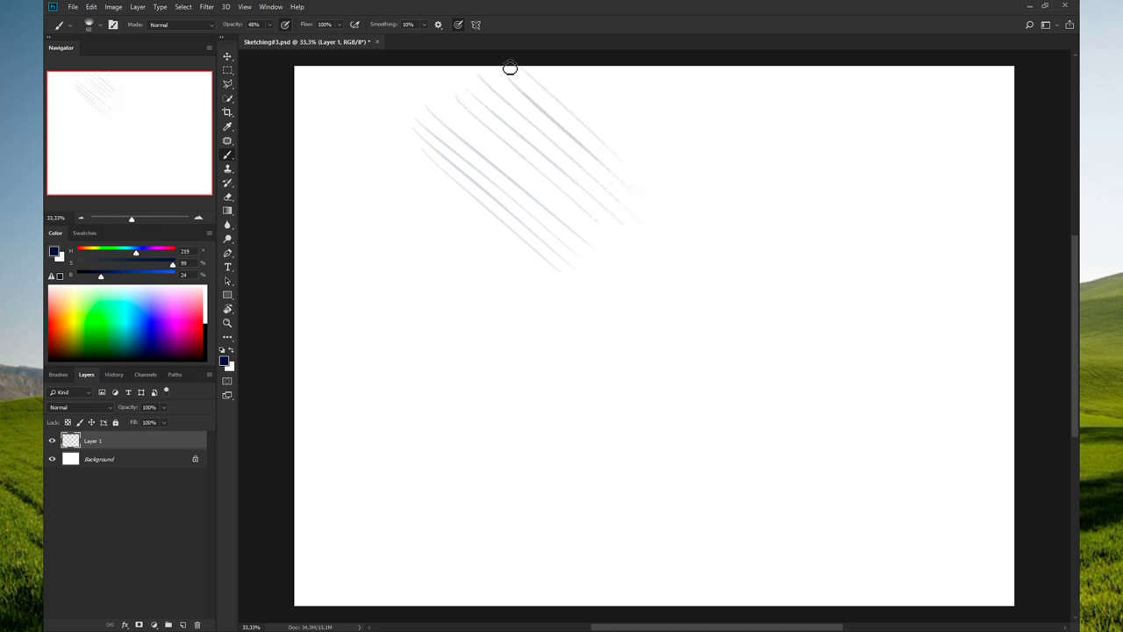
pyautogui.moveTo(443, 74); pyautogui.dragTo(414, 186)
pyautogui.moveTo(464, 79)
pyautogui.mouseDown()
pyautogui.moveTo(421, 205)
pyautogui.moveTo(448, 193)
pyautogui.moveTo(475, 116)
pyautogui.moveTo(478, 203)
pyautogui.mouseUp()
pyautogui.moveTo(517, 77); pyautogui.dragTo(498, 215)
pyautogui.moveTo(548, 106); pyautogui.dragTo(524, 224)
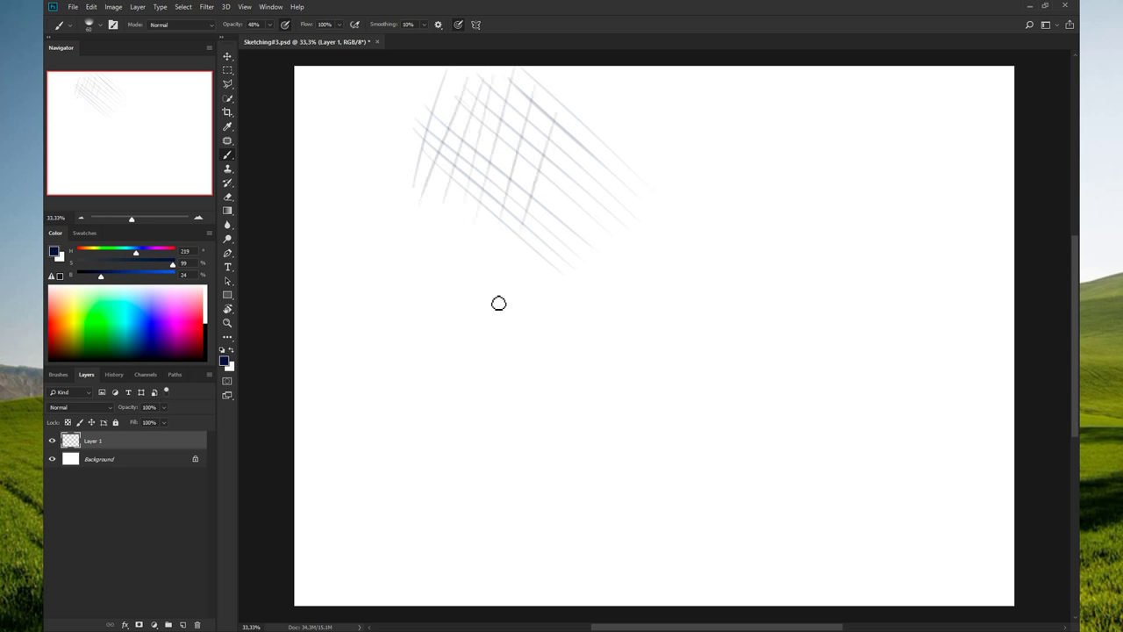
pyautogui.moveTo(577, 131)
pyautogui.mouseDown()
pyautogui.moveTo(552, 226)
pyautogui.moveTo(584, 256)
pyautogui.mouseUp()
pyautogui.moveTo(625, 158); pyautogui.dragTo(603, 233)
pyautogui.moveTo(424, 86); pyautogui.dragTo(513, 164)
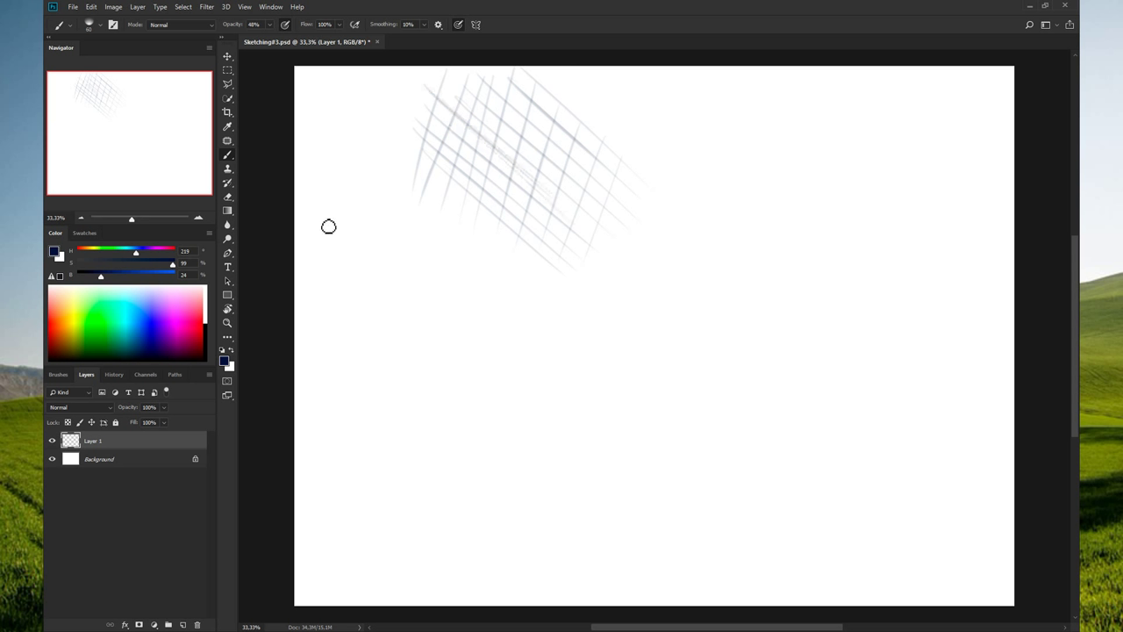
# - Sketch two loose eye circles with shaded pupils and a short eyebrow stroke
pyautogui.moveTo(333, 185)
pyautogui.mouseDown()
pyautogui.moveTo(348, 251)
pyautogui.moveTo(339, 241)
pyautogui.moveTo(360, 182)
pyautogui.mouseUp()
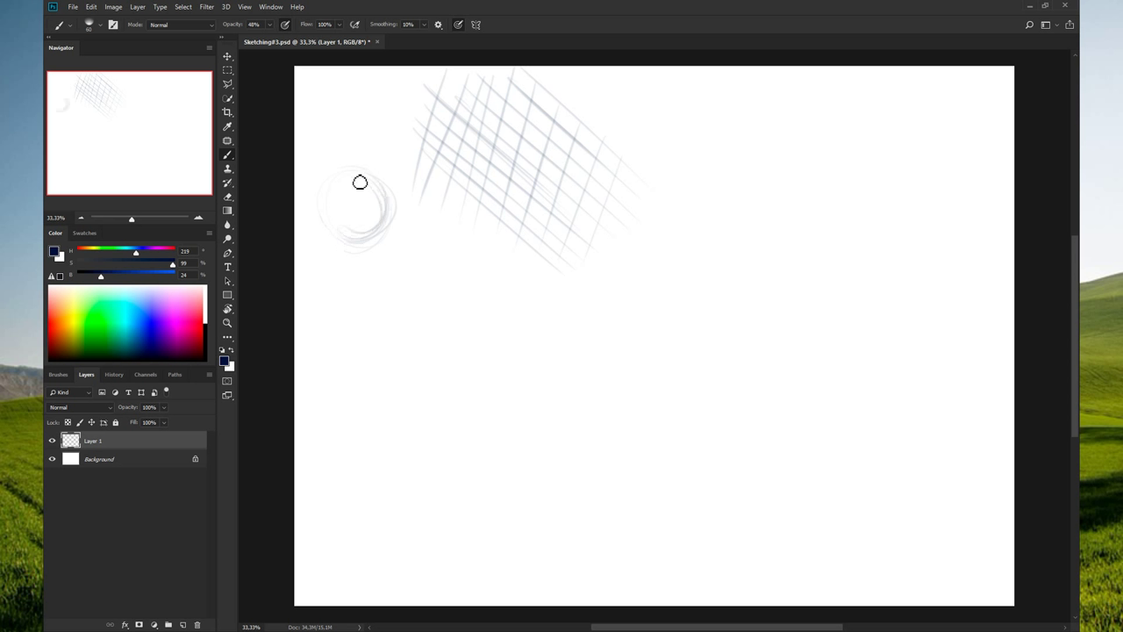
pyautogui.moveTo(456, 210)
pyautogui.mouseDown()
pyautogui.moveTo(491, 278)
pyautogui.moveTo(421, 260)
pyautogui.moveTo(490, 214)
pyautogui.mouseUp()
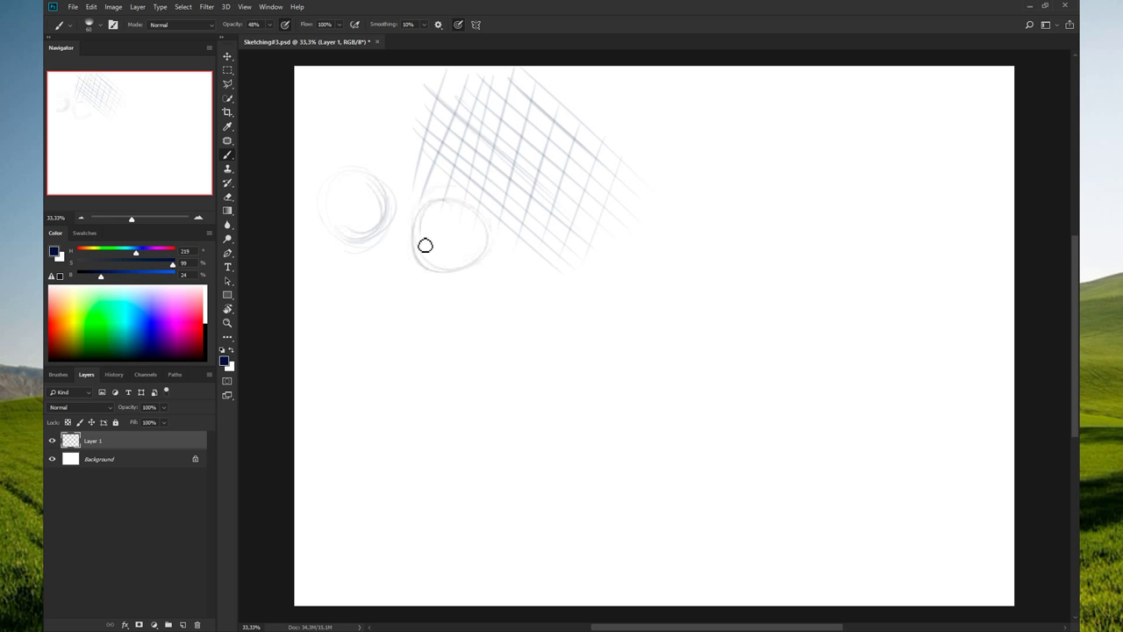
pyautogui.moveTo(439, 221)
pyautogui.mouseDown()
pyautogui.moveTo(468, 243)
pyautogui.moveTo(472, 261)
pyautogui.moveTo(459, 231)
pyautogui.moveTo(354, 238)
pyautogui.moveTo(373, 223)
pyautogui.moveTo(424, 245)
pyautogui.mouseUp()
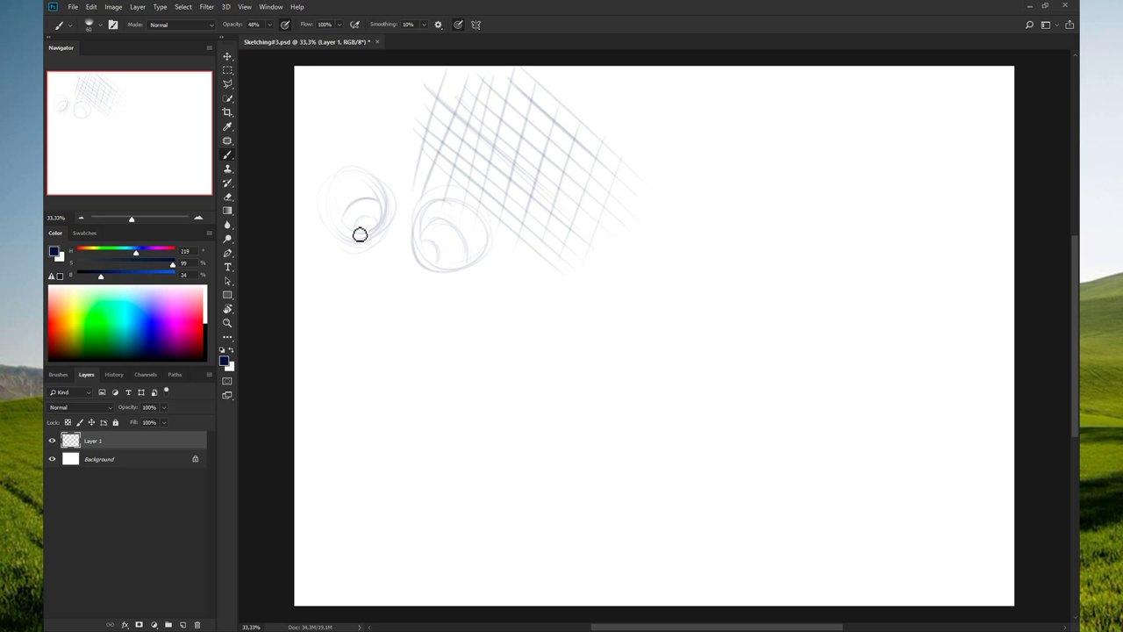
pyautogui.moveTo(361, 233)
pyautogui.mouseDown()
pyautogui.moveTo(361, 220)
pyautogui.moveTo(372, 223)
pyautogui.mouseUp()
pyautogui.moveTo(431, 247); pyautogui.dragTo(431, 264)
pyautogui.moveTo(333, 140); pyautogui.dragTo(378, 130)
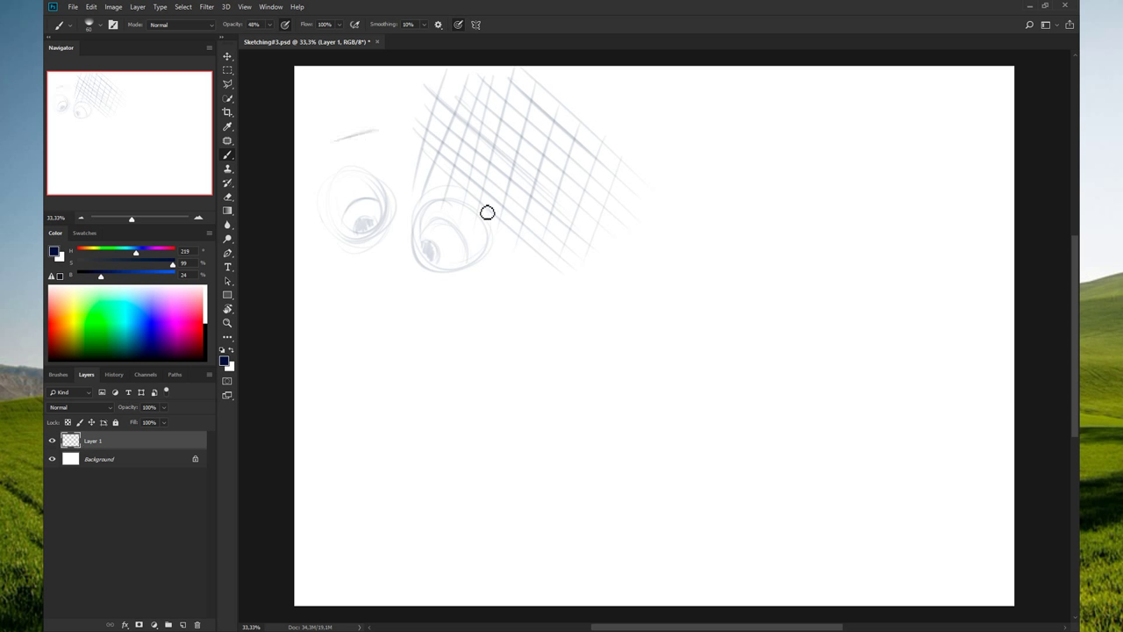
# - Enclose all the practice sketches in a Polygonal Lasso selection
pyautogui.press('l')
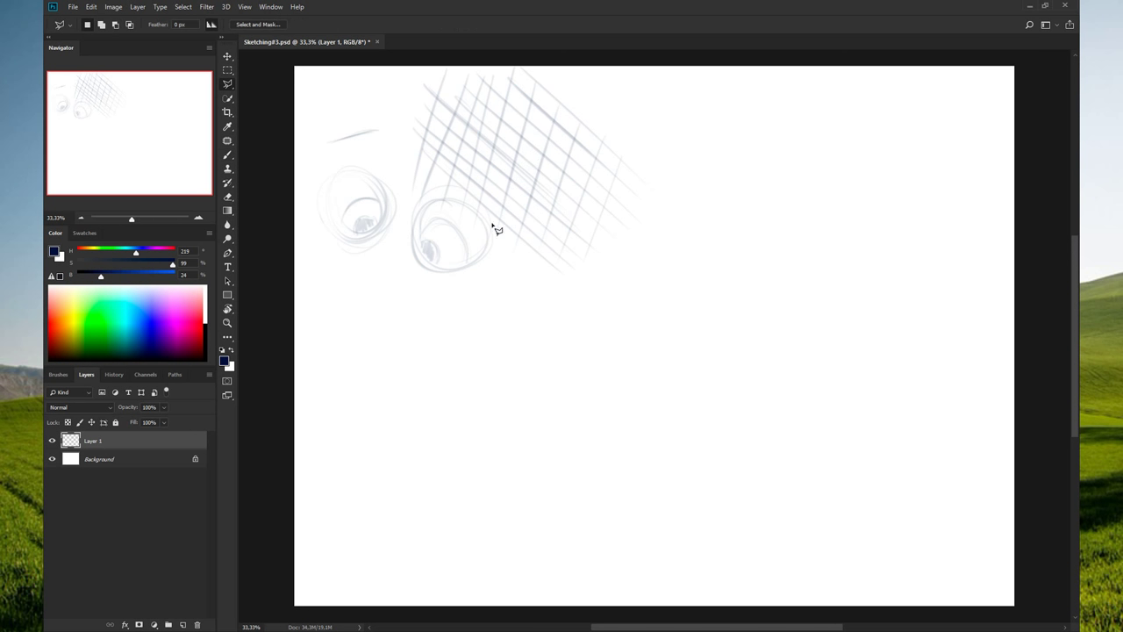
pyautogui.click(652, 253)
pyautogui.click(426, 358)
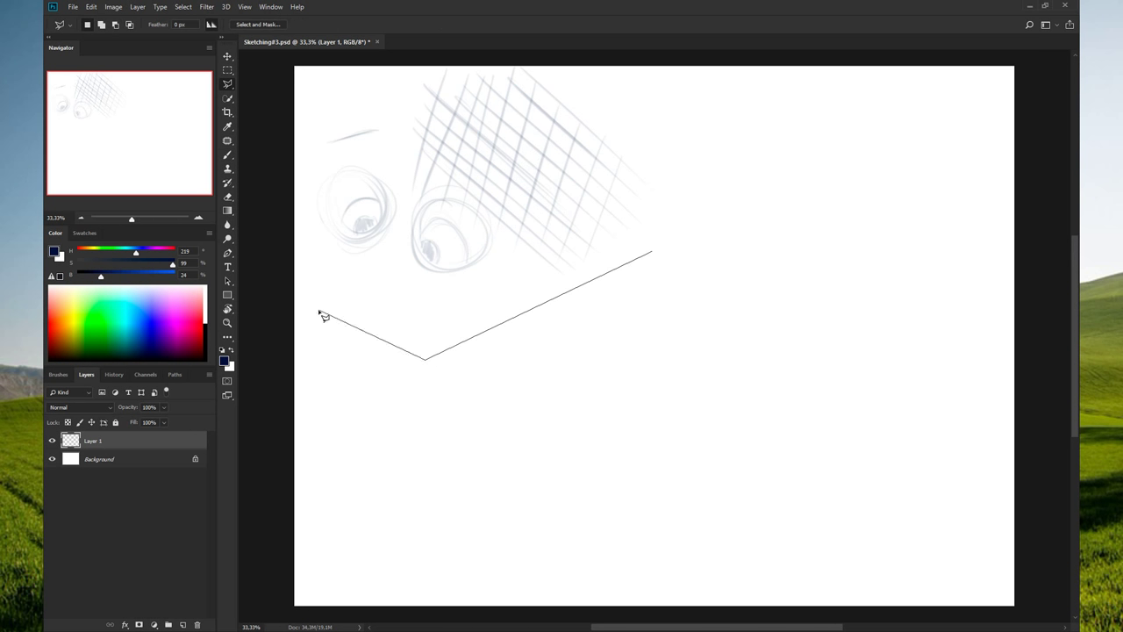
pyautogui.click(320, 305)
pyautogui.click(300, 144)
pyautogui.click(336, 87)
pyautogui.click(451, 53)
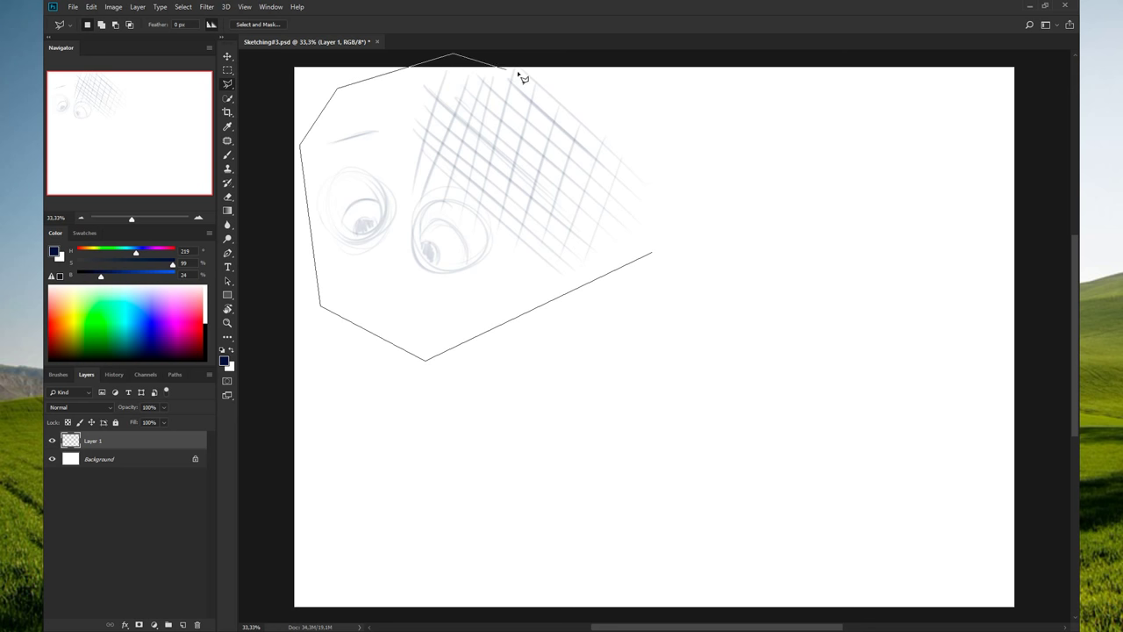
pyautogui.click(562, 58)
pyautogui.click(657, 118)
pyautogui.click(698, 191)
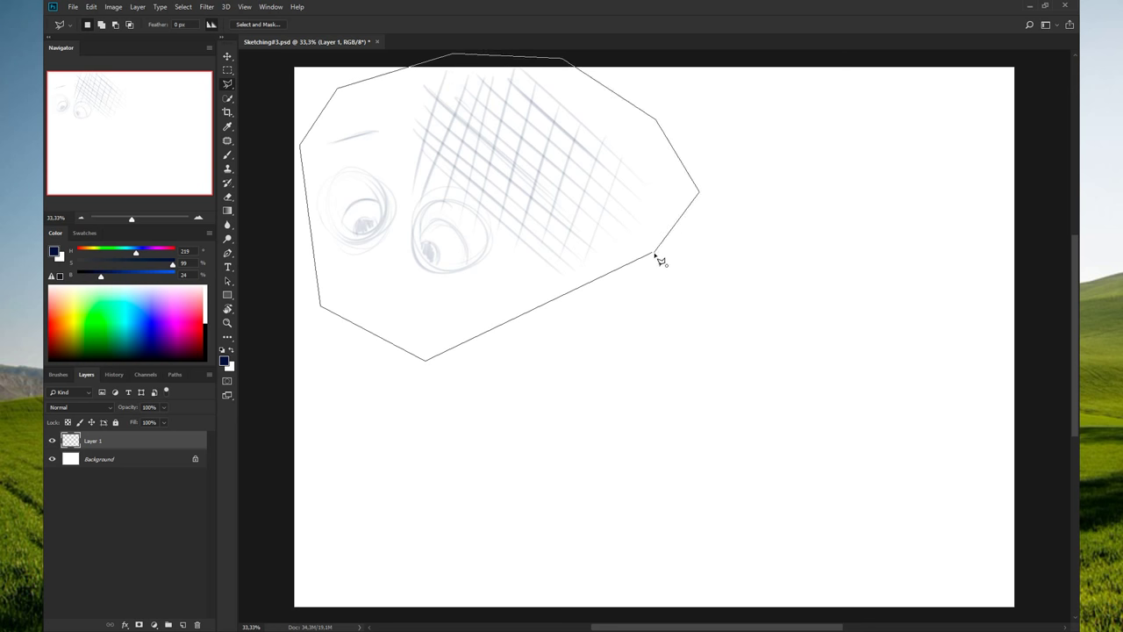
pyautogui.click(653, 253)
pyautogui.click(653, 254)
# - Delete the selected sketches, deselect, and return to the Brush
pyautogui.press('Delete')
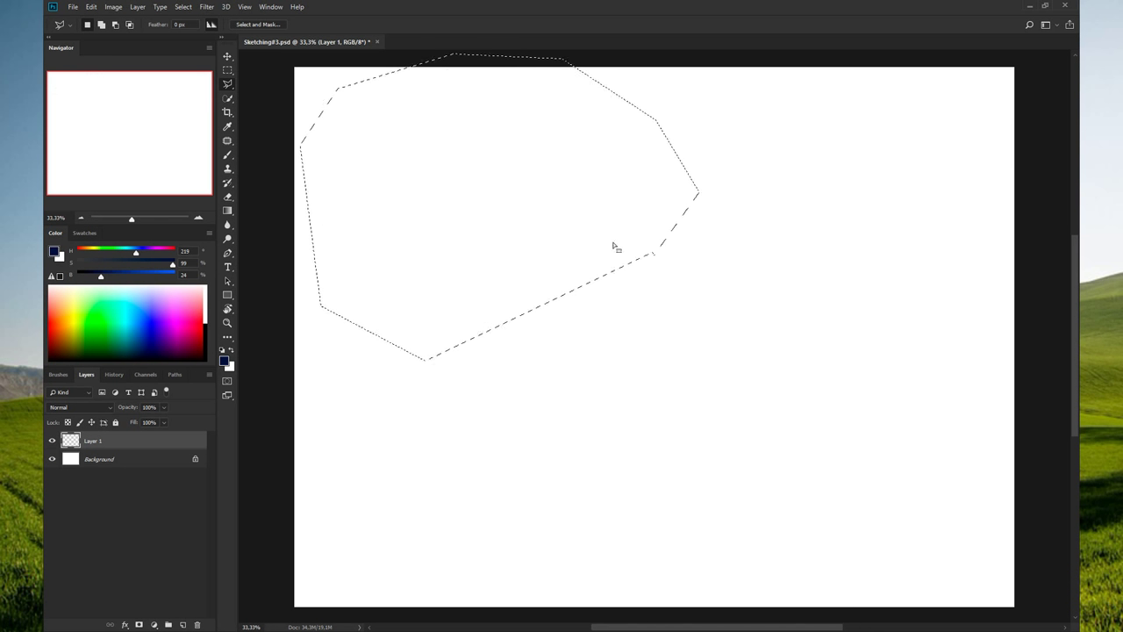
pyautogui.hotkey('ctrl', 'd')
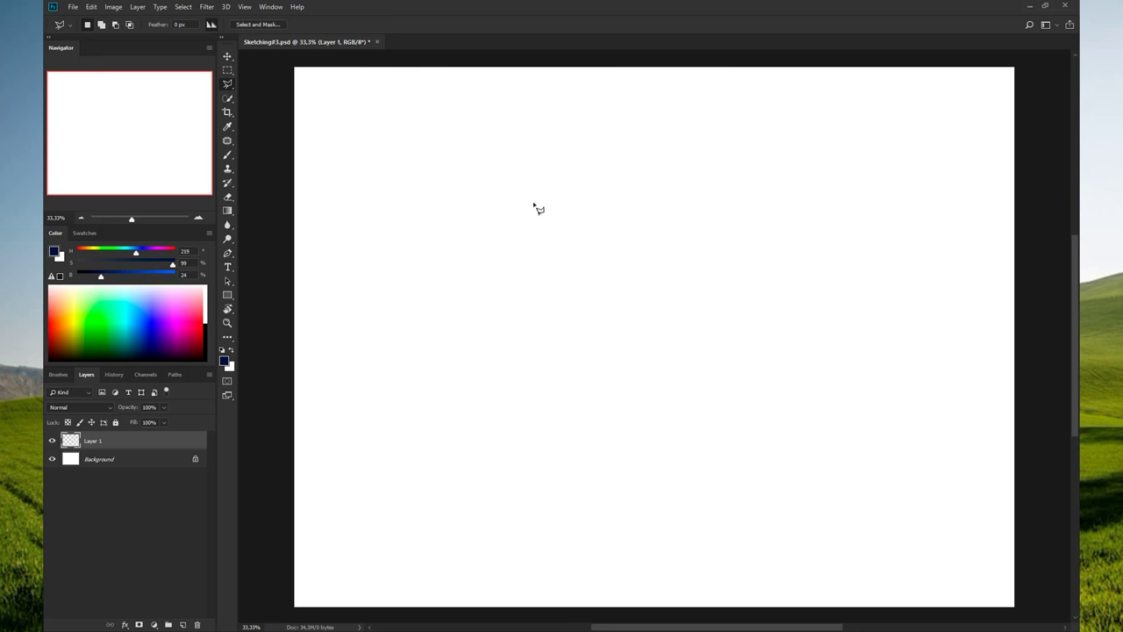
pyautogui.press('b')
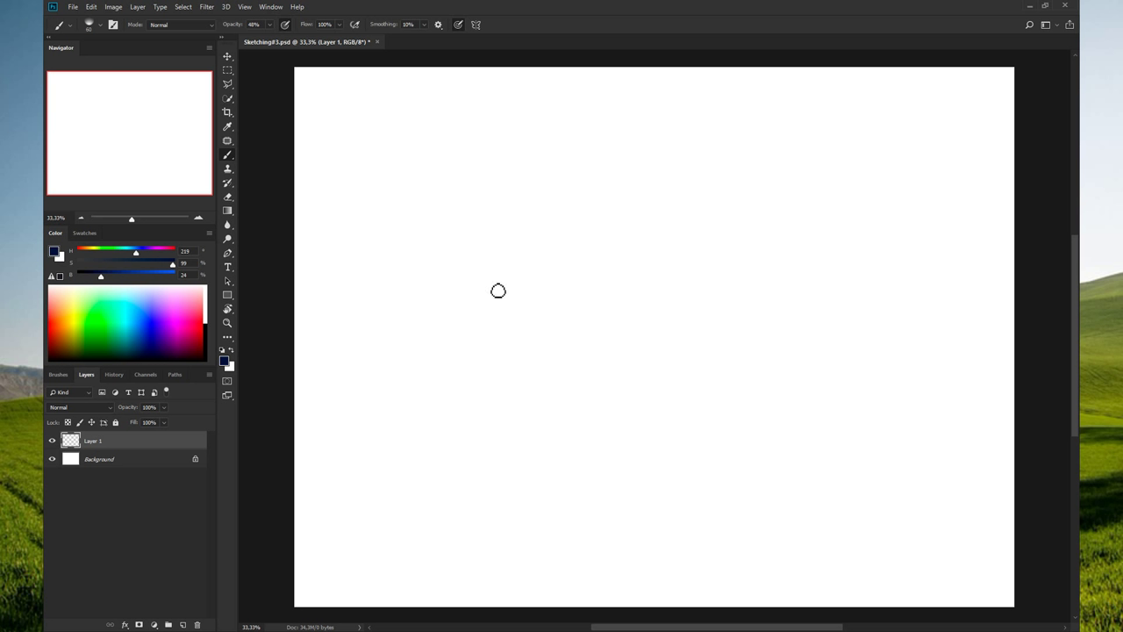
# - Sketch the left and right eye circles with inner arcs and iris curves
pyautogui.moveTo(498, 284)
pyautogui.mouseDown()
pyautogui.moveTo(466, 283)
pyautogui.moveTo(544, 284)
pyautogui.moveTo(491, 273)
pyautogui.mouseUp()
pyautogui.moveTo(590, 239); pyautogui.dragTo(619, 239)
pyautogui.moveTo(591, 304)
pyautogui.mouseDown()
pyautogui.moveTo(646, 296)
pyautogui.moveTo(634, 306)
pyautogui.moveTo(605, 296)
pyautogui.moveTo(653, 291)
pyautogui.mouseUp()
pyautogui.moveTo(504, 265); pyautogui.dragTo(534, 260)
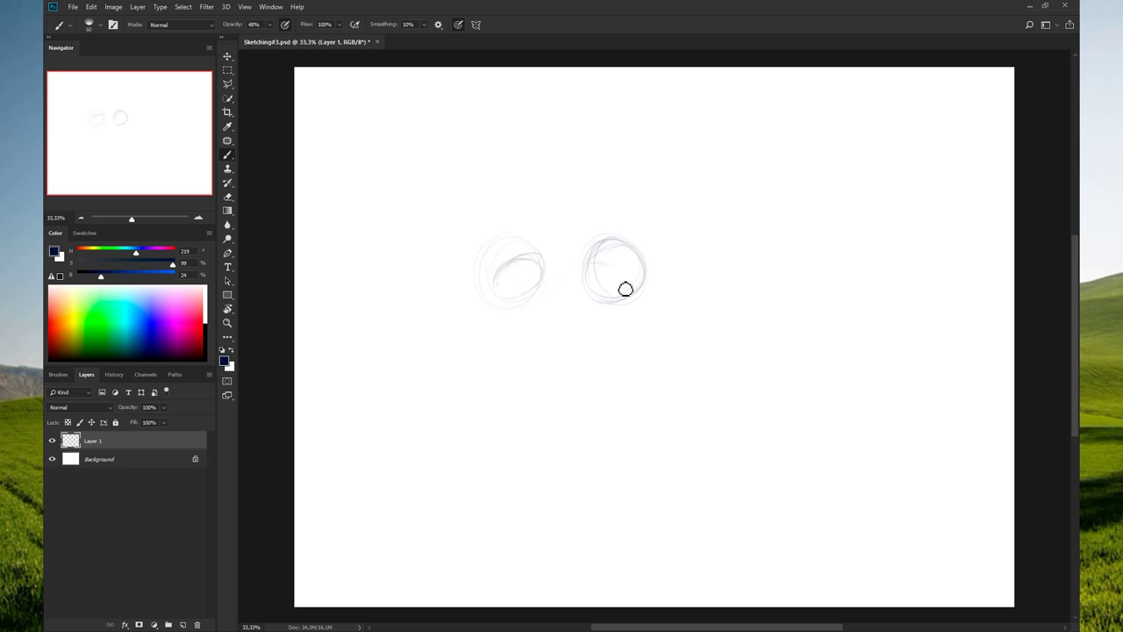
pyautogui.moveTo(623, 289); pyautogui.dragTo(597, 276)
pyautogui.moveTo(524, 284); pyautogui.dragTo(606, 284)
pyautogui.moveTo(521, 284); pyautogui.dragTo(532, 279)
# - Shade and outline both irises, then arc an eyebrow above each eye
pyautogui.moveTo(521, 299)
pyautogui.mouseDown()
pyautogui.moveTo(524, 285)
pyautogui.moveTo(530, 299)
pyautogui.mouseUp()
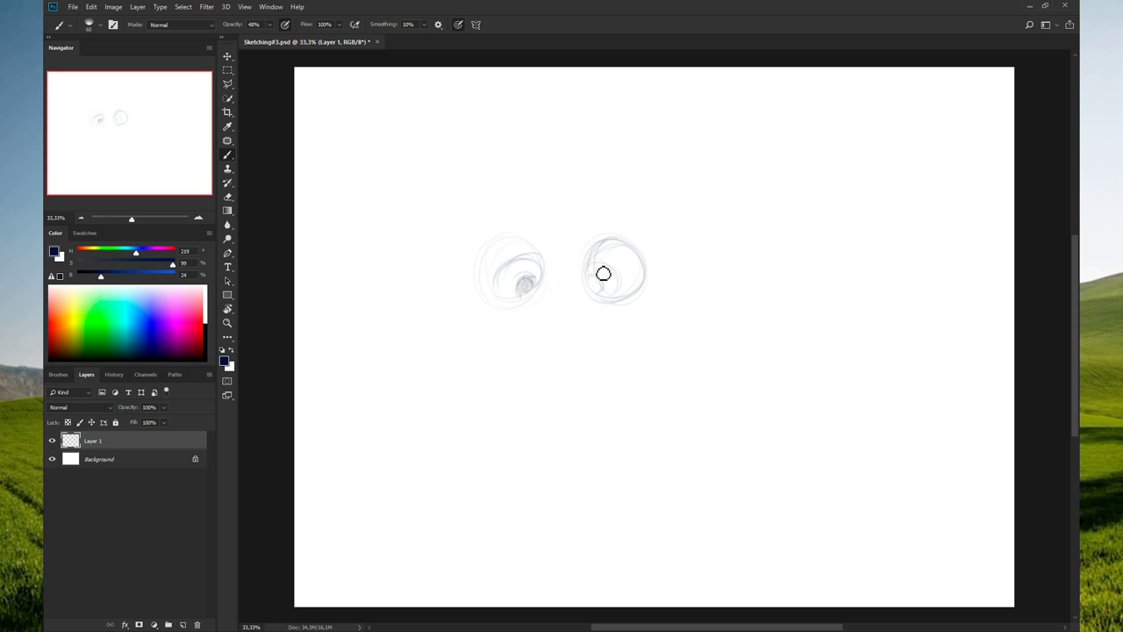
pyautogui.moveTo(593, 285); pyautogui.dragTo(604, 289)
pyautogui.moveTo(527, 287)
pyautogui.mouseDown()
pyautogui.moveTo(520, 293)
pyautogui.moveTo(537, 284)
pyautogui.moveTo(524, 290)
pyautogui.mouseUp()
pyautogui.moveTo(588, 271)
pyautogui.mouseDown()
pyautogui.moveTo(600, 302)
pyautogui.moveTo(604, 288)
pyautogui.mouseUp()
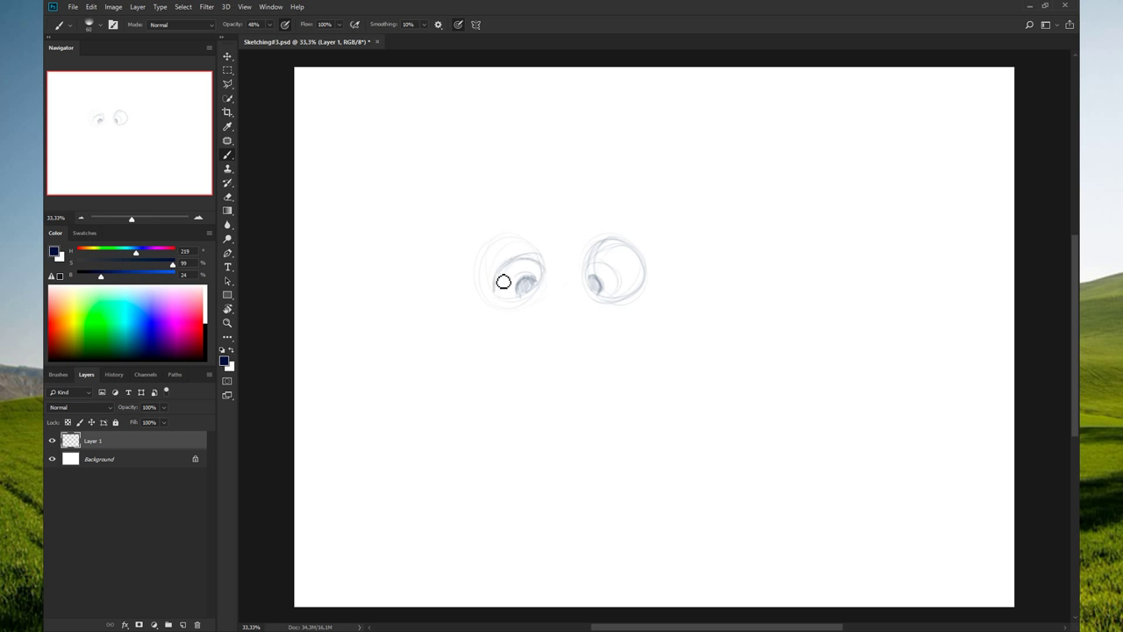
pyautogui.moveTo(500, 268); pyautogui.dragTo(529, 268)
pyautogui.moveTo(597, 277)
pyautogui.mouseDown()
pyautogui.moveTo(615, 296)
pyautogui.moveTo(602, 281)
pyautogui.moveTo(617, 271)
pyautogui.mouseUp()
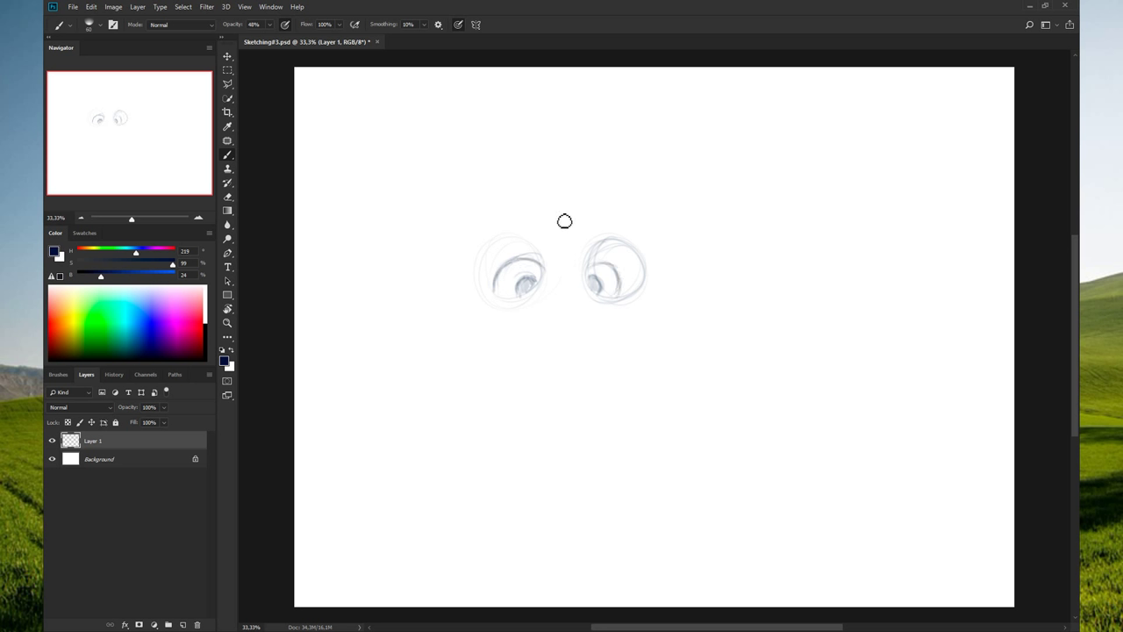
pyautogui.moveTo(497, 286); pyautogui.dragTo(536, 277)
pyautogui.moveTo(531, 199); pyautogui.dragTo(474, 223)
pyautogui.moveTo(607, 200)
pyautogui.mouseDown()
pyautogui.moveTo(672, 235)
pyautogui.moveTo(609, 200)
pyautogui.mouseUp()
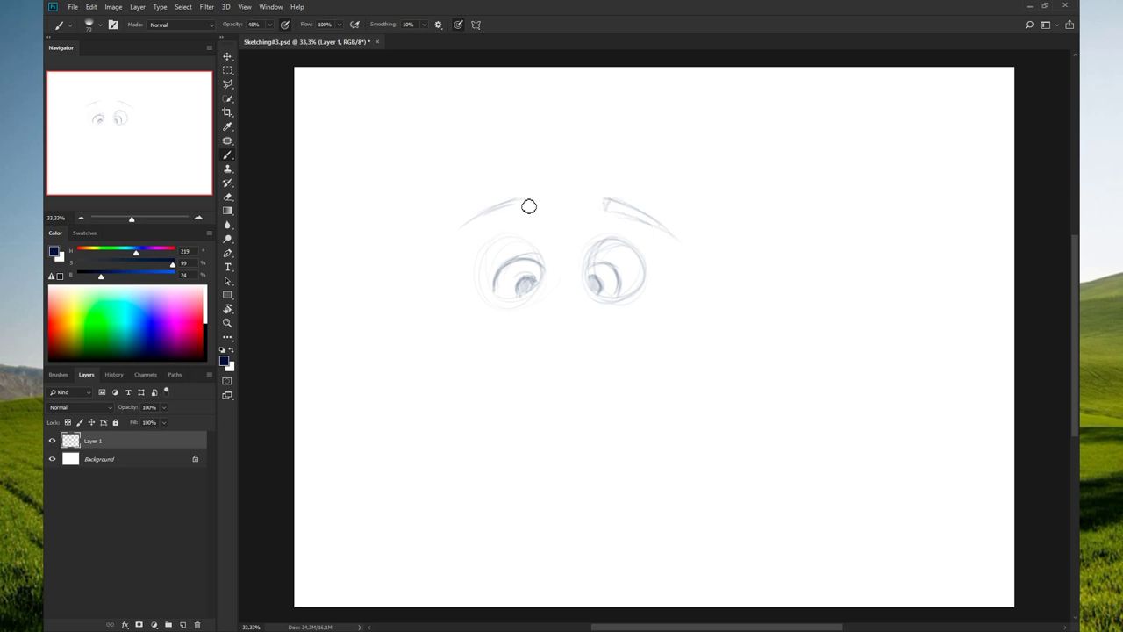
# - Thicken and darken both eyebrows, then outline a rounded nose below the eyes
pyautogui.moveTo(529, 200)
pyautogui.mouseDown()
pyautogui.moveTo(504, 208)
pyautogui.moveTo(526, 206)
pyautogui.mouseUp()
pyautogui.moveTo(497, 210)
pyautogui.mouseDown()
pyautogui.moveTo(476, 228)
pyautogui.moveTo(492, 221)
pyautogui.mouseUp()
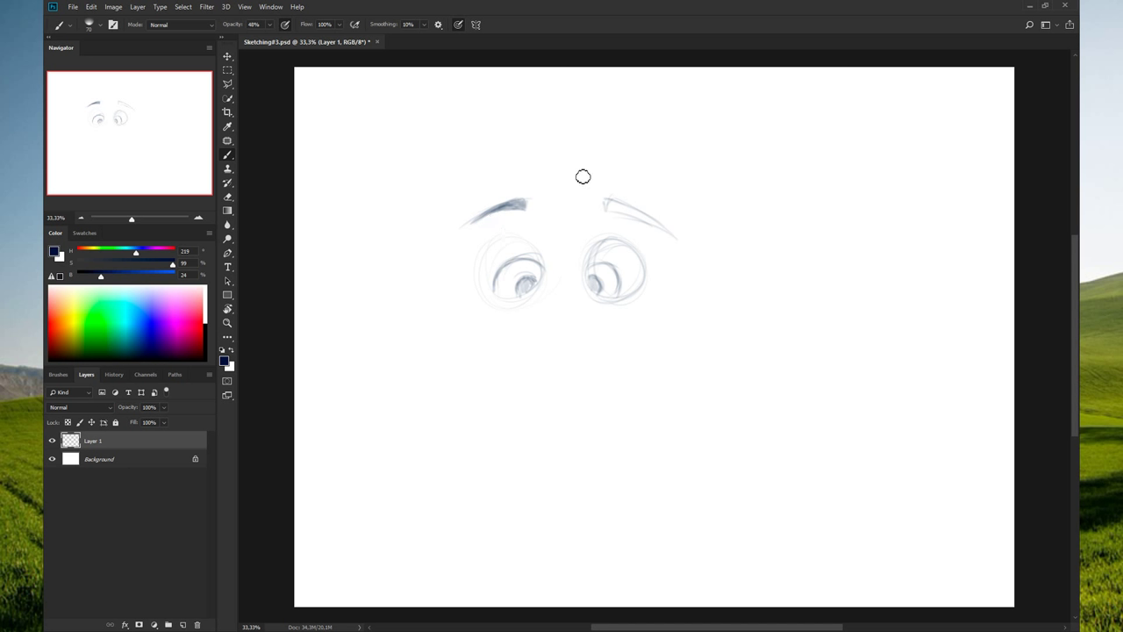
pyautogui.moveTo(608, 210)
pyautogui.mouseDown()
pyautogui.moveTo(666, 234)
pyautogui.moveTo(609, 201)
pyautogui.moveTo(608, 214)
pyautogui.moveTo(620, 213)
pyautogui.mouseUp()
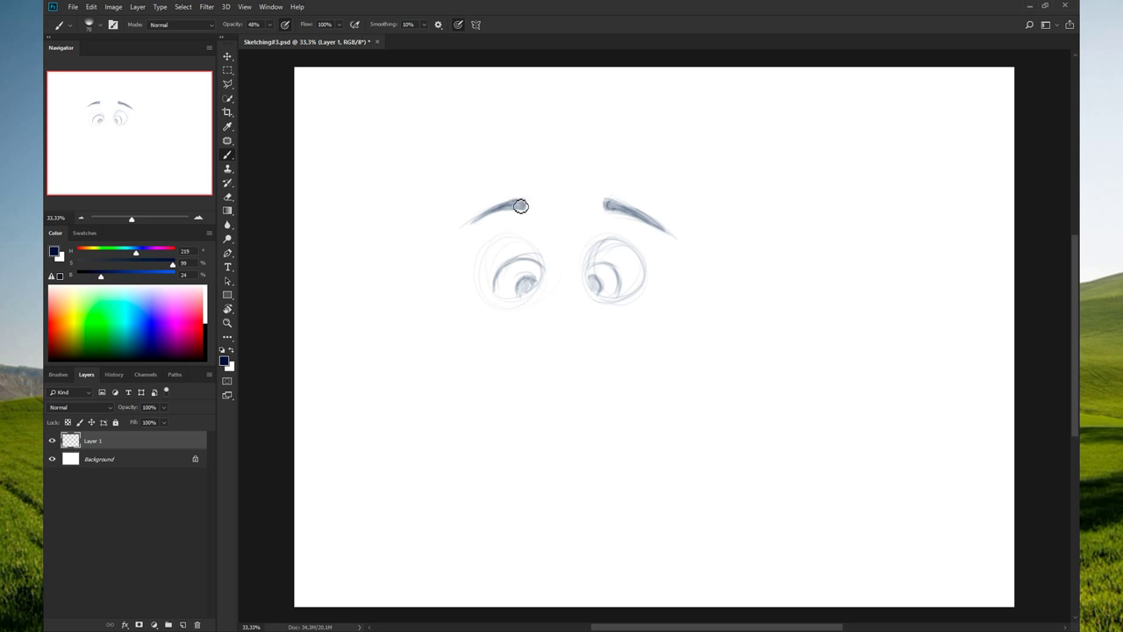
pyautogui.moveTo(520, 207); pyautogui.dragTo(496, 211)
pyautogui.moveTo(536, 338)
pyautogui.mouseDown()
pyautogui.moveTo(600, 336)
pyautogui.moveTo(579, 374)
pyautogui.moveTo(554, 367)
pyautogui.moveTo(591, 361)
pyautogui.mouseUp()
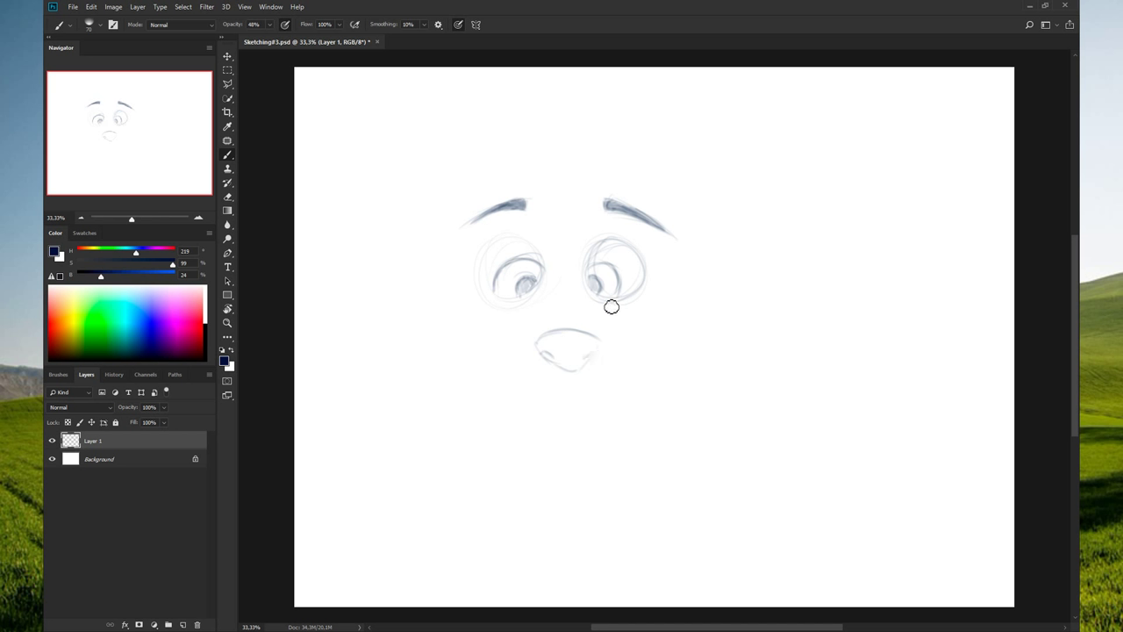
# - Darken both pupils with a larger brush and erase a white highlight into each
pyautogui.press(']')
pyautogui.press(']')
pyautogui.press(']')
pyautogui.moveTo(589, 283); pyautogui.dragTo(593, 279)
pyautogui.moveTo(532, 283); pyautogui.dragTo(525, 293)
pyautogui.press('e')
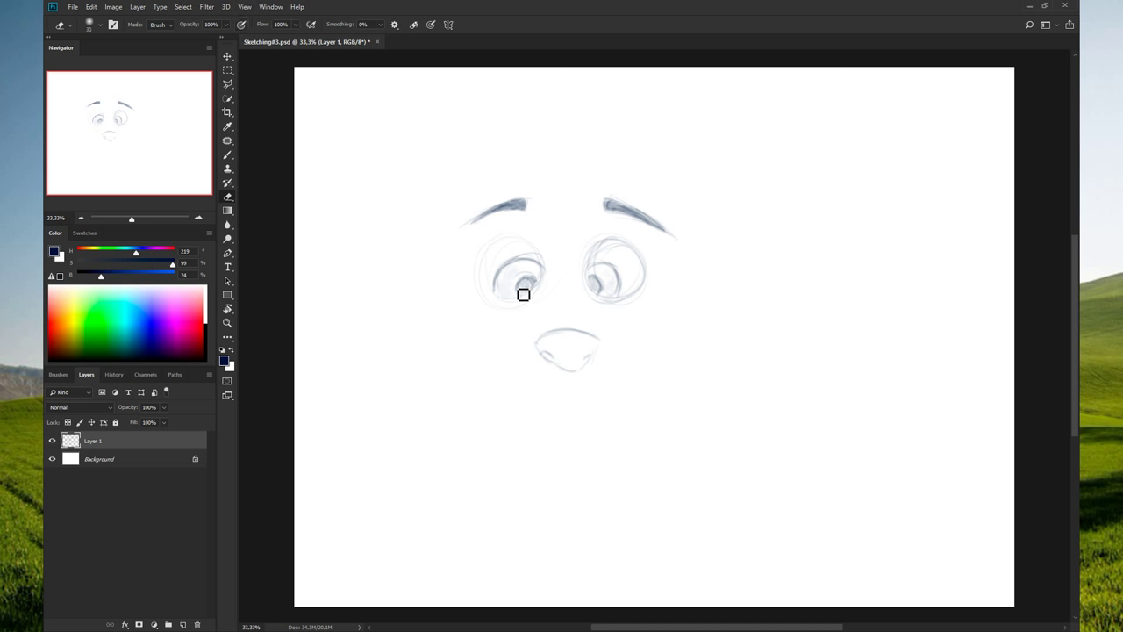
pyautogui.click(526, 284)
pyautogui.click(597, 286)
pyautogui.press(']')
pyautogui.press(']')
pyautogui.press(']')
pyautogui.press(']')
pyautogui.press(']')
pyautogui.press(']')
# - Shade the nose's left edge, upper-left and lower-left areas with a larger brush
pyautogui.press('b')
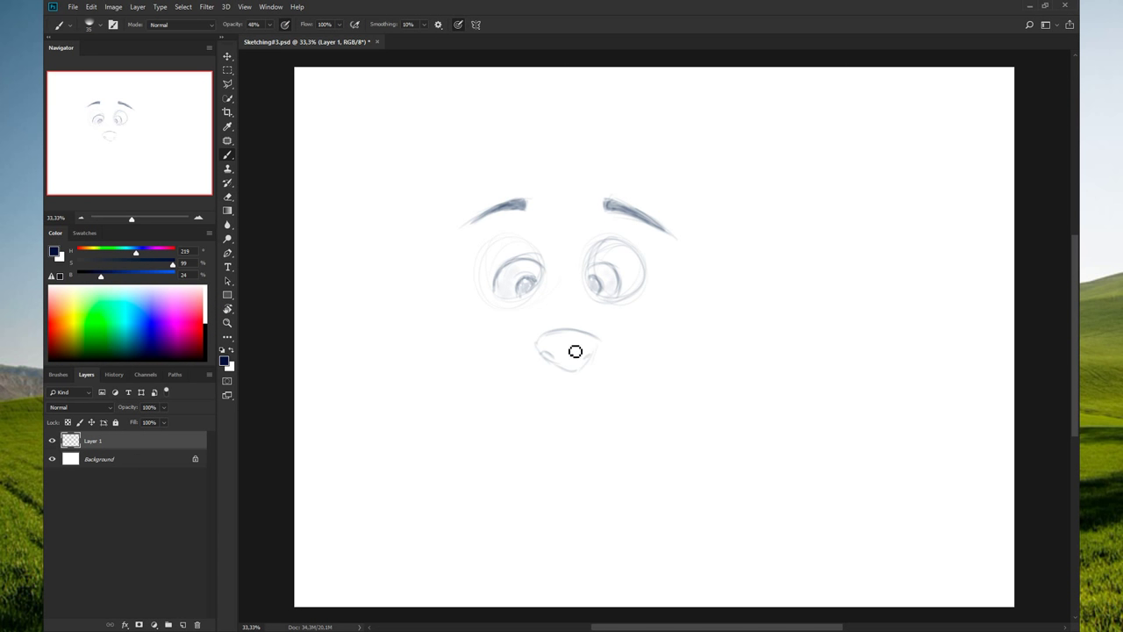
pyautogui.press(']')
pyautogui.press(']')
pyautogui.moveTo(543, 345); pyautogui.dragTo(554, 337)
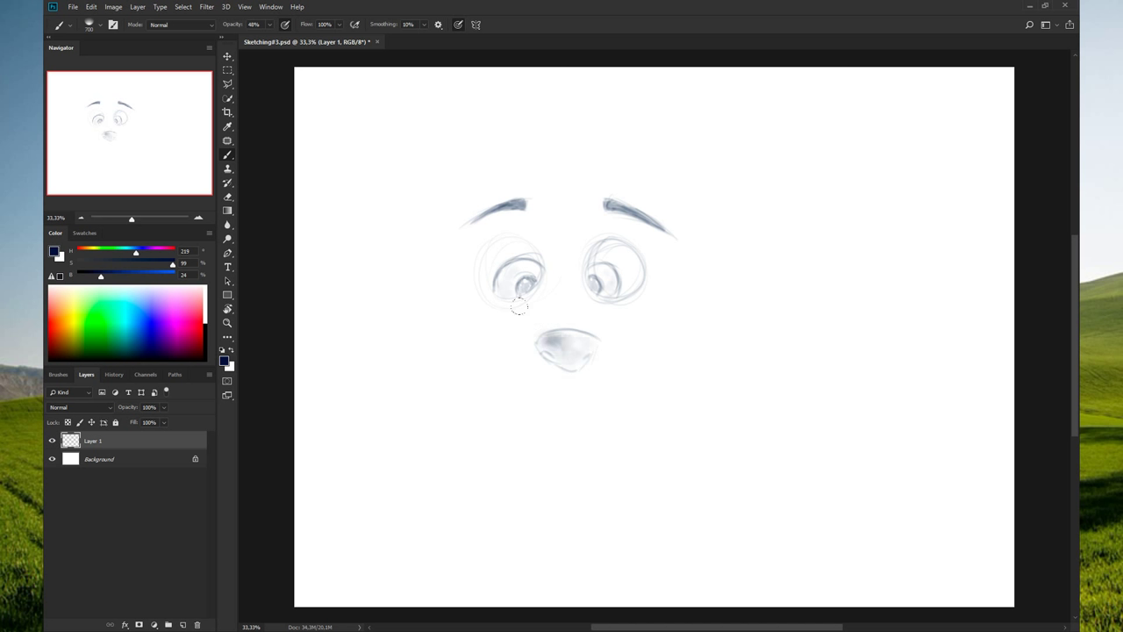
pyautogui.moveTo(542, 338); pyautogui.dragTo(574, 353)
pyautogui.moveTo(557, 334); pyautogui.dragTo(561, 334)
pyautogui.moveTo(574, 351)
pyautogui.mouseDown()
pyautogui.moveTo(544, 347)
pyautogui.moveTo(556, 363)
pyautogui.mouseUp()
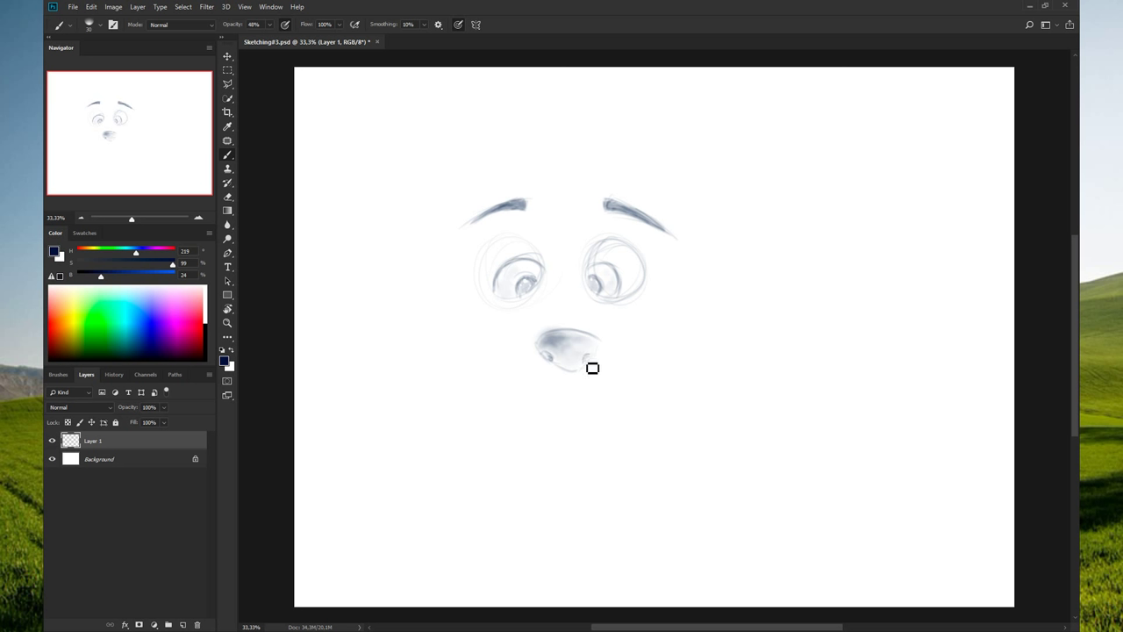
# - Deepen the shading across the top and upper-left of the nose with a larger brush
pyautogui.press(']')
pyautogui.moveTo(591, 356); pyautogui.dragTo(584, 361)
pyautogui.moveTo(558, 338); pyautogui.dragTo(557, 363)
pyautogui.moveTo(633, 286); pyautogui.dragTo(600, 316)
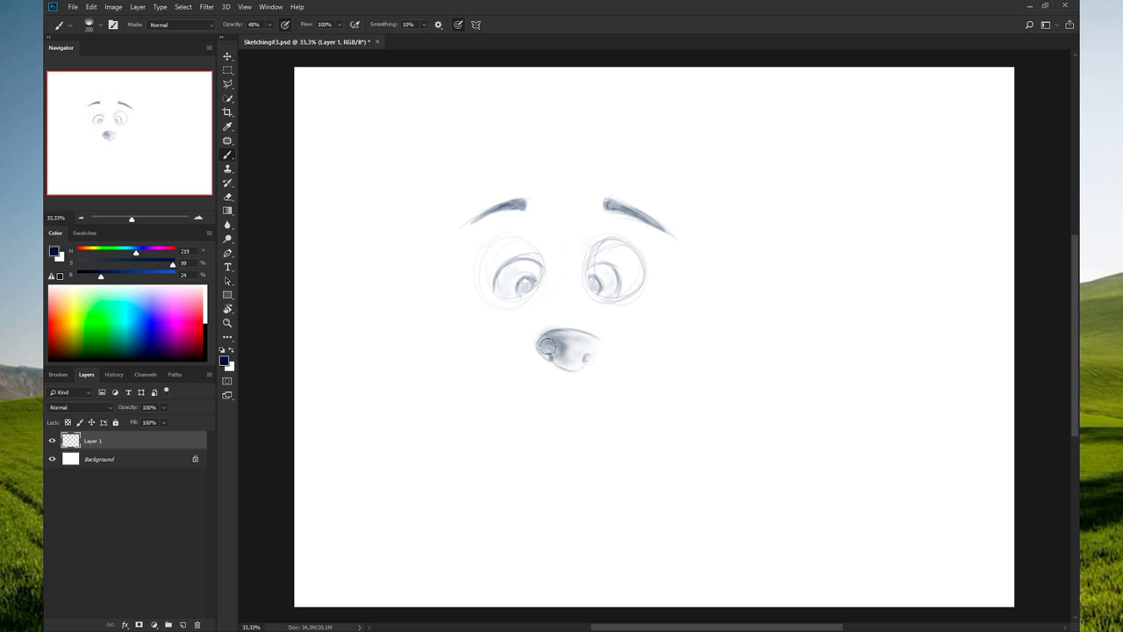
pyautogui.moveTo(548, 332); pyautogui.dragTo(554, 336)
pyautogui.moveTo(593, 325); pyautogui.dragTo(595, 347)
# - Darken the eye outlines and shade between the left eye and the nose
pyautogui.press('[')
pyautogui.press('[')
pyautogui.press('[')
pyautogui.press('[')
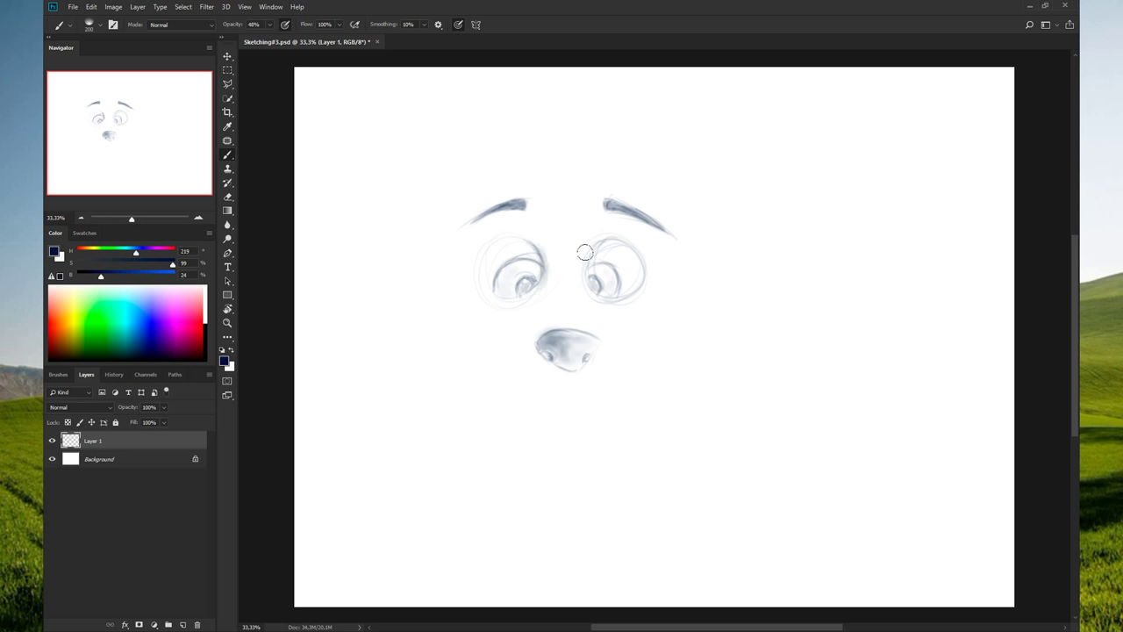
pyautogui.press('[')
pyautogui.press('[')
pyautogui.press('[')
pyautogui.press(']')
pyautogui.press(']')
pyautogui.moveTo(565, 254); pyautogui.dragTo(566, 289)
pyautogui.moveTo(551, 263)
pyautogui.mouseDown()
pyautogui.moveTo(522, 254)
pyautogui.moveTo(544, 251)
pyautogui.moveTo(493, 221)
pyautogui.mouseUp()
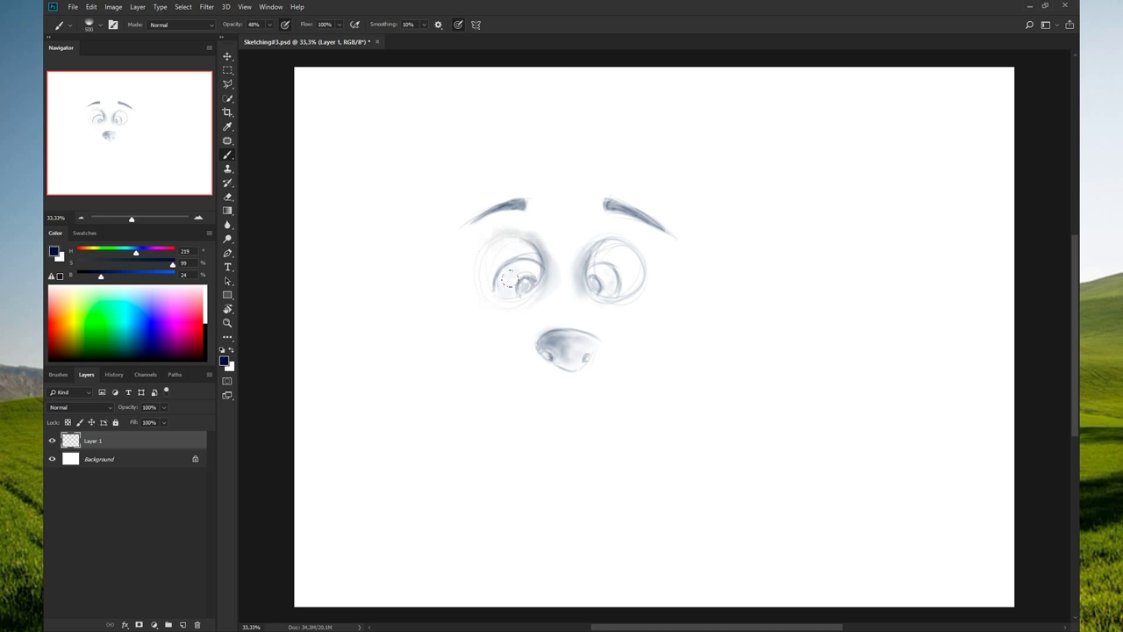
pyautogui.moveTo(538, 328); pyautogui.dragTo(509, 309)
# - Mark both mouth corners and draw a curved smile with a lower lip line
pyautogui.hotkey('ctrl', 'z')
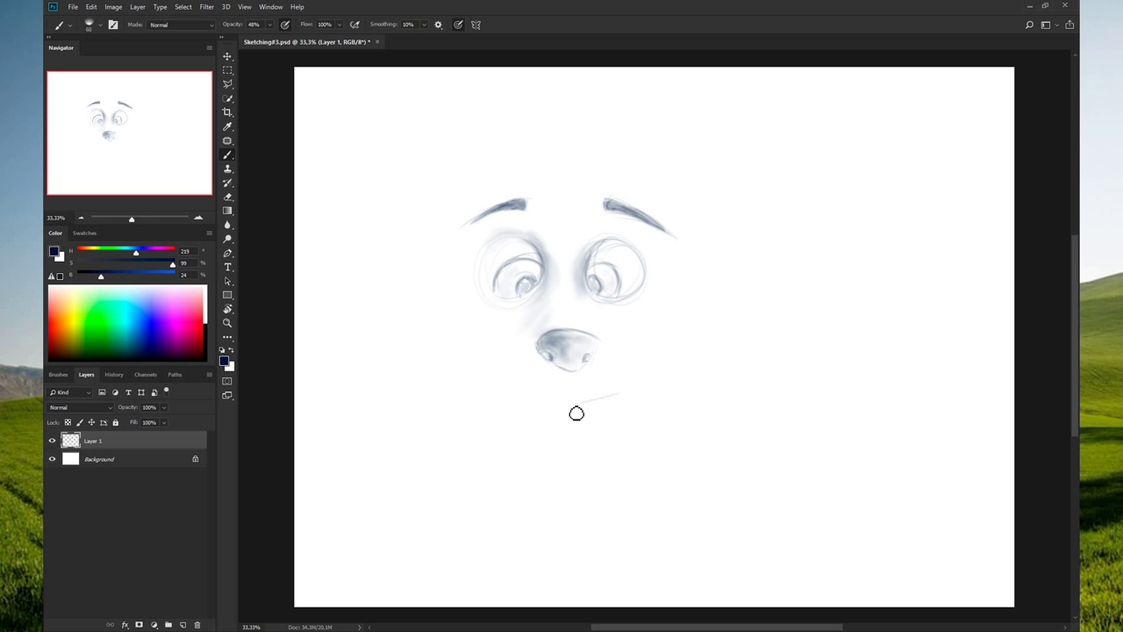
pyautogui.moveTo(620, 395)
pyautogui.mouseDown()
pyautogui.moveTo(579, 411)
pyautogui.moveTo(590, 423)
pyautogui.moveTo(633, 401)
pyautogui.mouseUp()
pyautogui.hotkey('ctrl', 'z')
pyautogui.hotkey('ctrl', 'z')
pyautogui.hotkey('ctrl', 'z')
pyautogui.hotkey('ctrl', 'z')
pyautogui.moveTo(503, 393); pyautogui.dragTo(500, 412)
pyautogui.moveTo(637, 395); pyautogui.dragTo(638, 417)
pyautogui.moveTo(521, 409)
pyautogui.mouseDown()
pyautogui.moveTo(582, 426)
pyautogui.moveTo(550, 421)
pyautogui.mouseUp()
pyautogui.moveTo(629, 418)
pyautogui.mouseDown()
pyautogui.moveTo(512, 410)
pyautogui.moveTo(631, 406)
pyautogui.mouseUp()
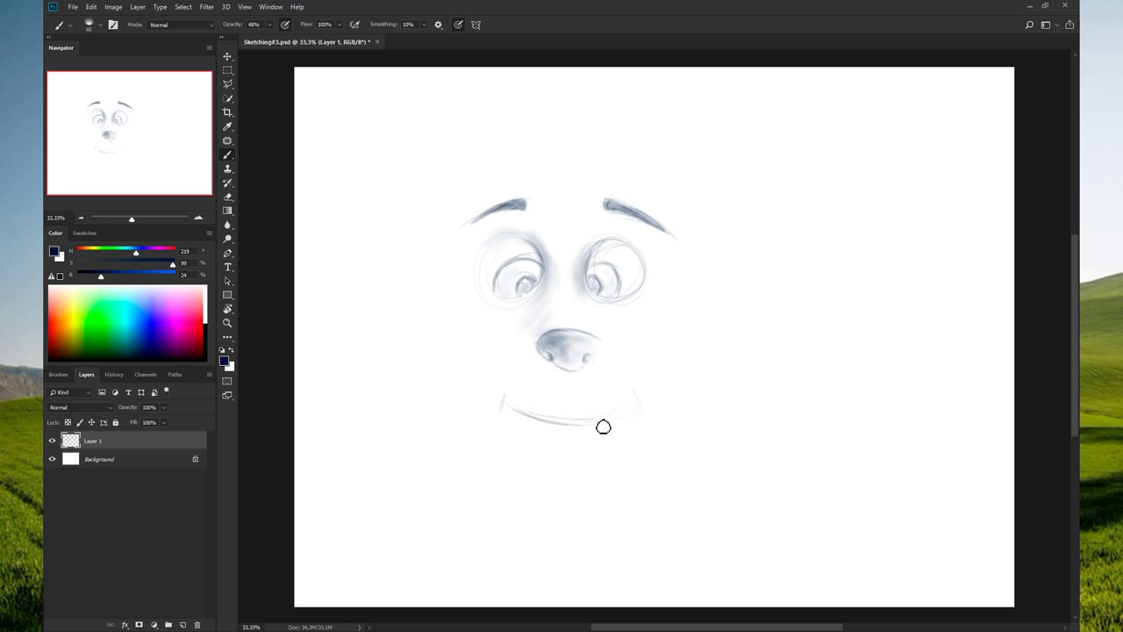
pyautogui.moveTo(526, 425)
pyautogui.mouseDown()
pyautogui.moveTo(534, 436)
pyautogui.moveTo(626, 419)
pyautogui.moveTo(564, 436)
pyautogui.moveTo(517, 413)
pyautogui.moveTo(571, 434)
pyautogui.moveTo(514, 418)
pyautogui.moveTo(602, 429)
pyautogui.moveTo(515, 413)
pyautogui.moveTo(581, 439)
pyautogui.moveTo(638, 422)
pyautogui.mouseUp()
# - Draw a wheat stalk from the mouth's left corner and darken both pupils
pyautogui.moveTo(522, 416)
pyautogui.mouseDown()
pyautogui.moveTo(486, 466)
pyautogui.moveTo(464, 459)
pyautogui.moveTo(451, 493)
pyautogui.moveTo(473, 460)
pyautogui.moveTo(465, 486)
pyautogui.moveTo(443, 503)
pyautogui.moveTo(463, 477)
pyautogui.mouseUp()
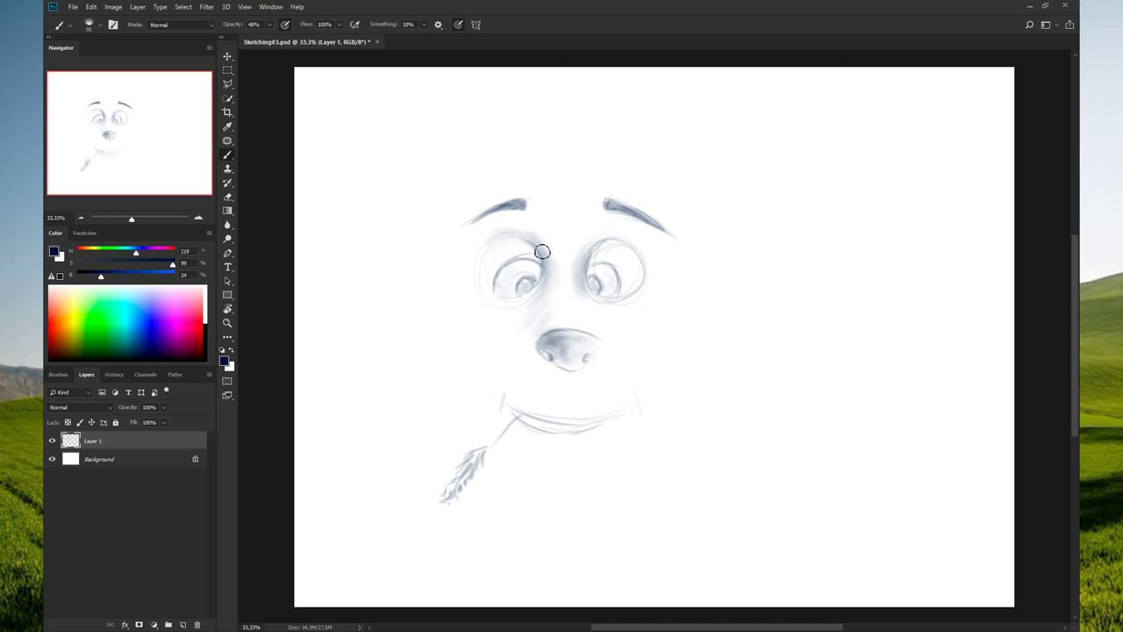
pyautogui.moveTo(526, 285); pyautogui.dragTo(530, 286)
pyautogui.moveTo(594, 277); pyautogui.dragTo(593, 290)
# - Select the mouth and wheat stalk with a polygonal outline and move them up toward the nose
pyautogui.press('l')
pyautogui.click(403, 442)
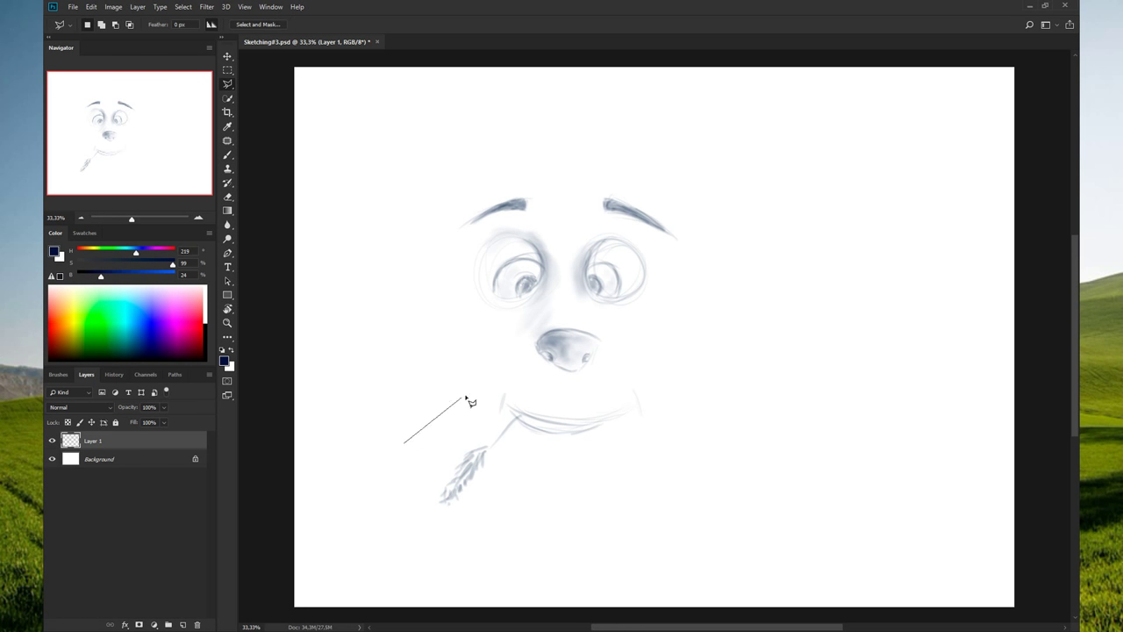
pyautogui.click(480, 372)
pyautogui.click(603, 397)
pyautogui.click(646, 354)
pyautogui.click(674, 403)
pyautogui.click(641, 443)
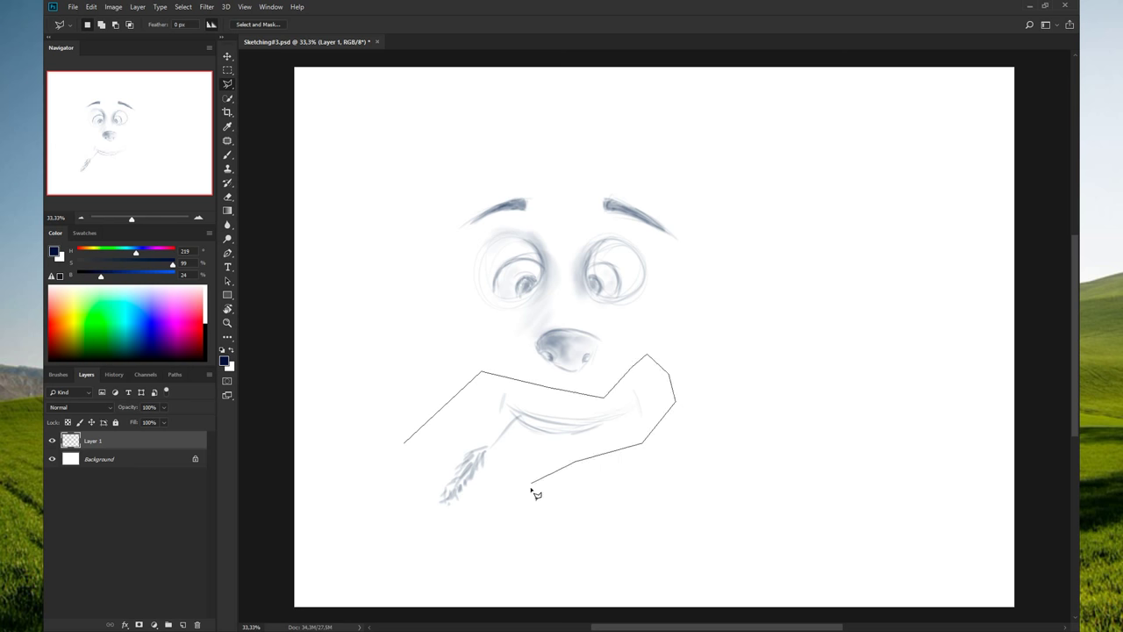
pyautogui.click(500, 519)
pyautogui.click(439, 533)
pyautogui.click(395, 496)
pyautogui.click(402, 443)
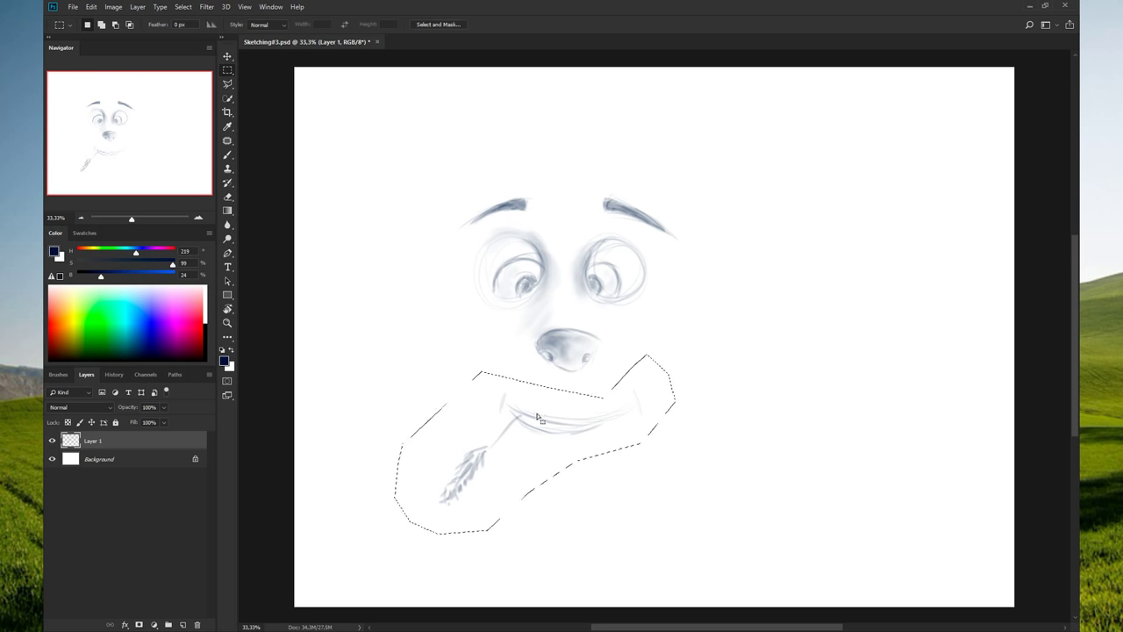
pyautogui.moveTo(529, 413); pyautogui.dragTo(551, 381)
pyautogui.hotkey('ctrl', 'd')
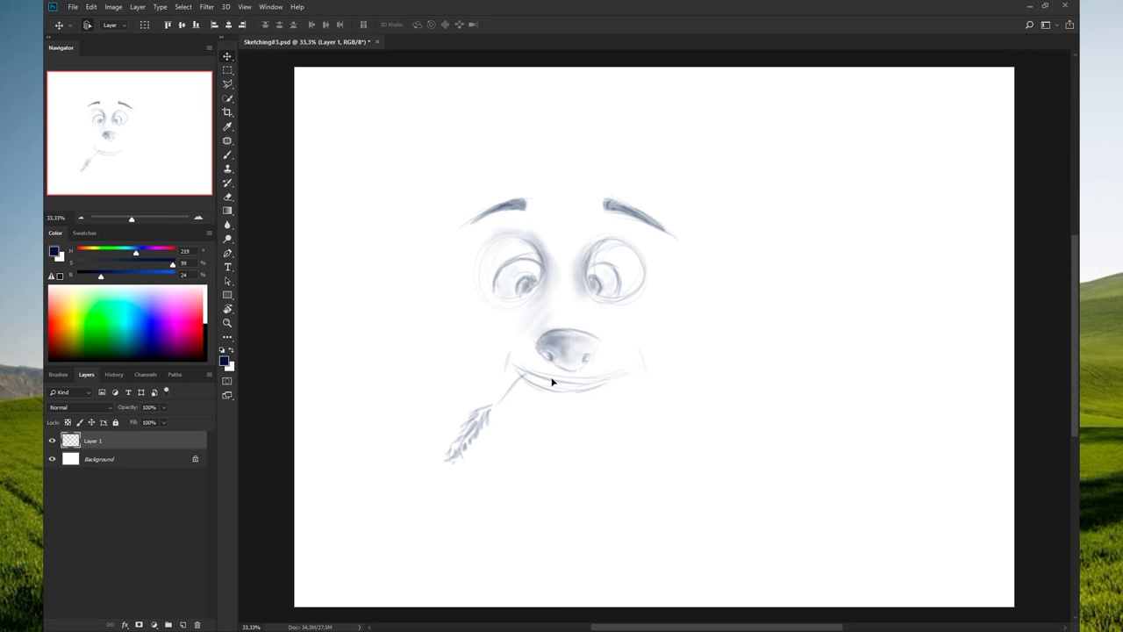
pyautogui.moveTo(550, 381); pyautogui.dragTo(553, 396)
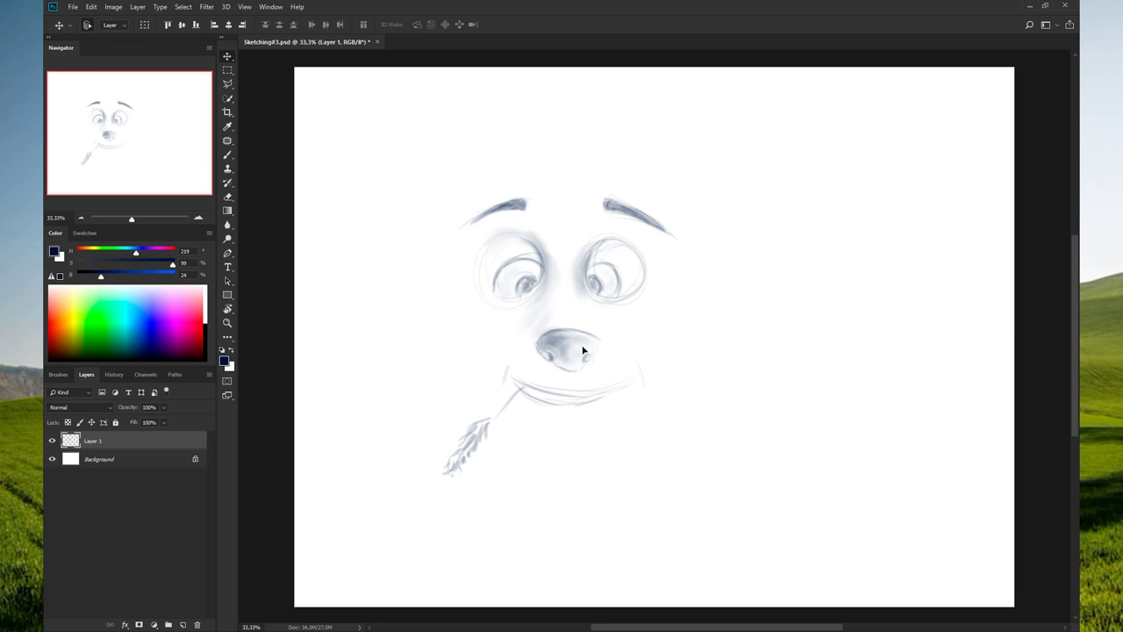
# - Lasso the nose and nudge it slightly higher
pyautogui.press('l')
pyautogui.moveTo(599, 377)
pyautogui.mouseDown()
pyautogui.moveTo(623, 340)
pyautogui.moveTo(611, 379)
pyautogui.moveTo(571, 334)
pyautogui.moveTo(569, 349)
pyautogui.mouseUp()
pyautogui.press('v')
pyautogui.hotkey('ctrl', 'd')
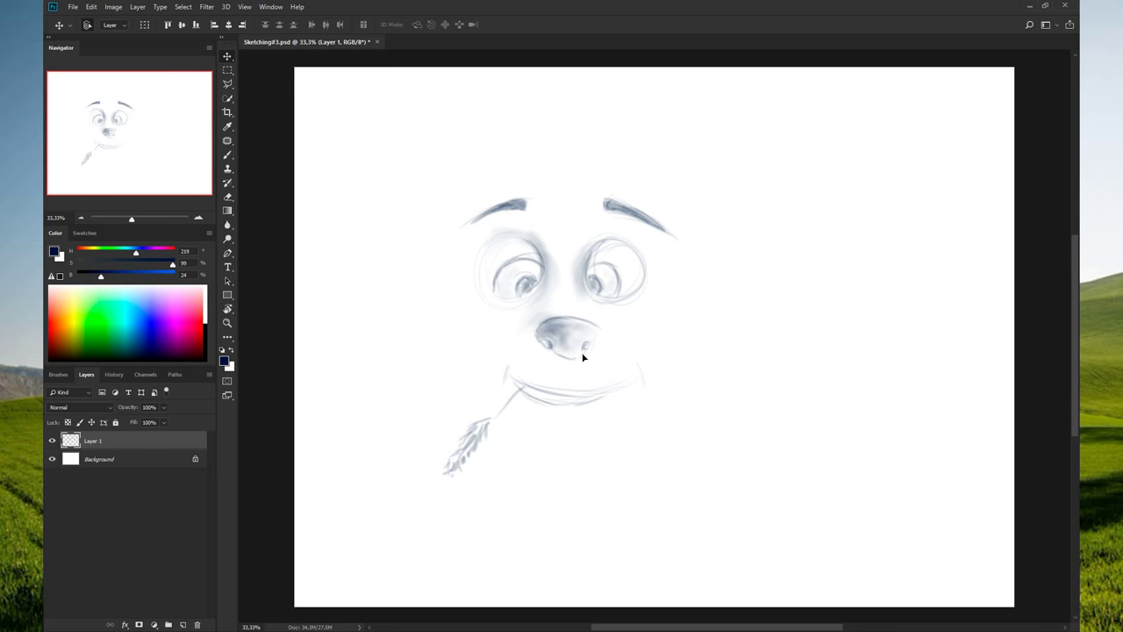
pyautogui.hotkey('ctrl', 't')
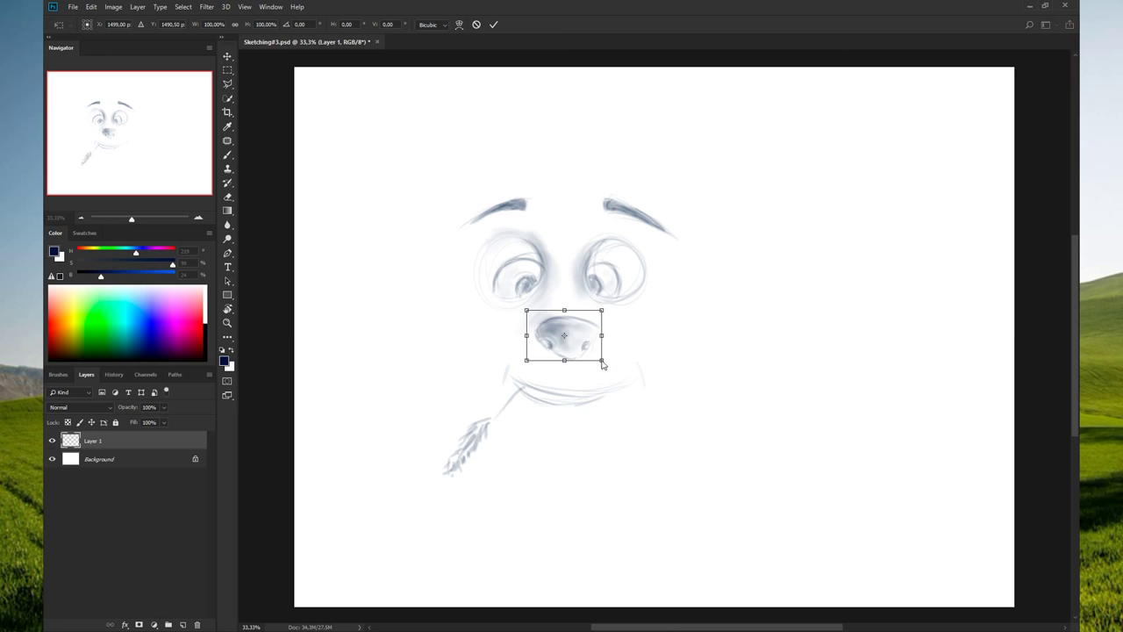
# - Enlarge the nose to about 148% width and 130% height after undoing trial shrinks
pyautogui.moveTo(601, 359)
pyautogui.mouseDown()
pyautogui.moveTo(566, 327)
pyautogui.moveTo(603, 354)
pyautogui.mouseUp()
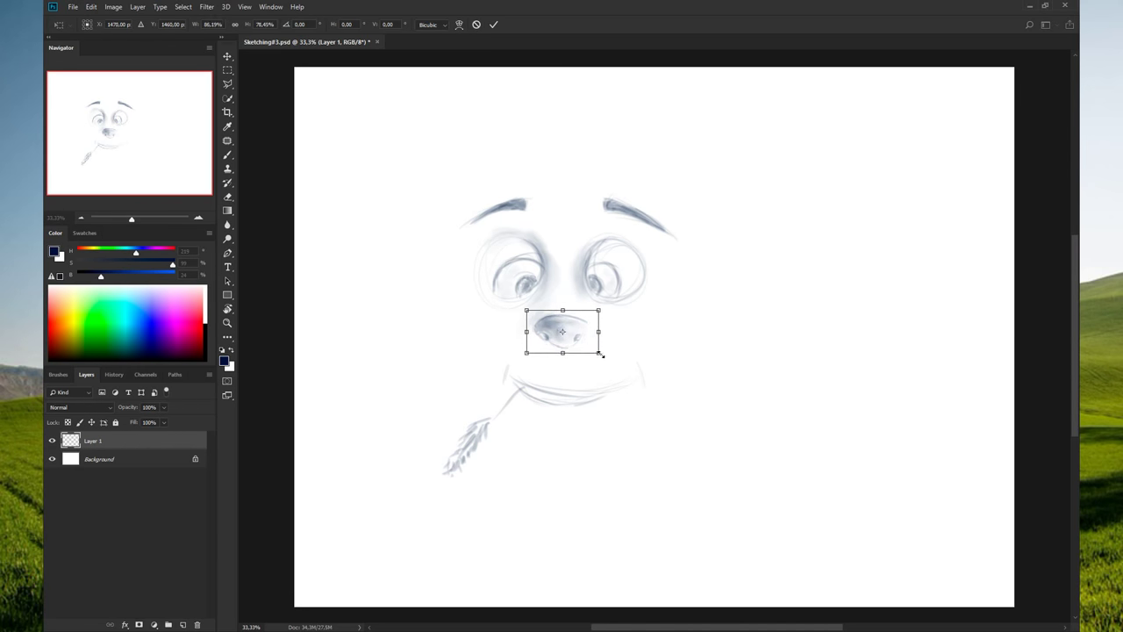
pyautogui.hotkey('ctrl', 'z')
pyautogui.hotkey('ctrl', 'z')
pyautogui.hotkey('ctrl', 'z')
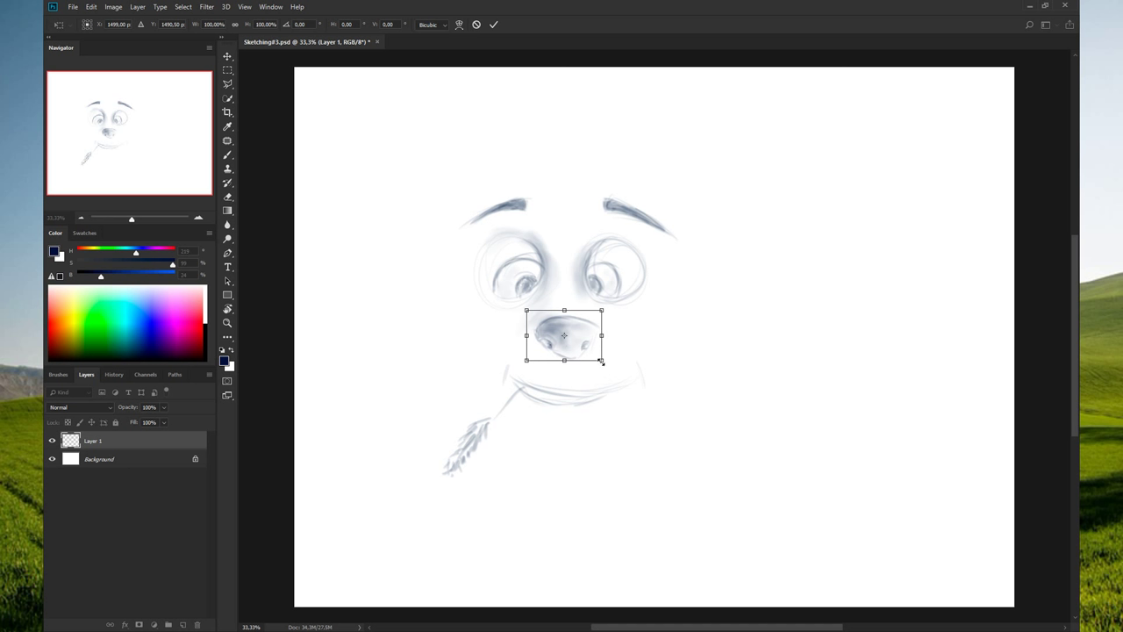
pyautogui.moveTo(601, 359)
pyautogui.mouseDown()
pyautogui.moveTo(590, 351)
pyautogui.moveTo(600, 355)
pyautogui.mouseUp()
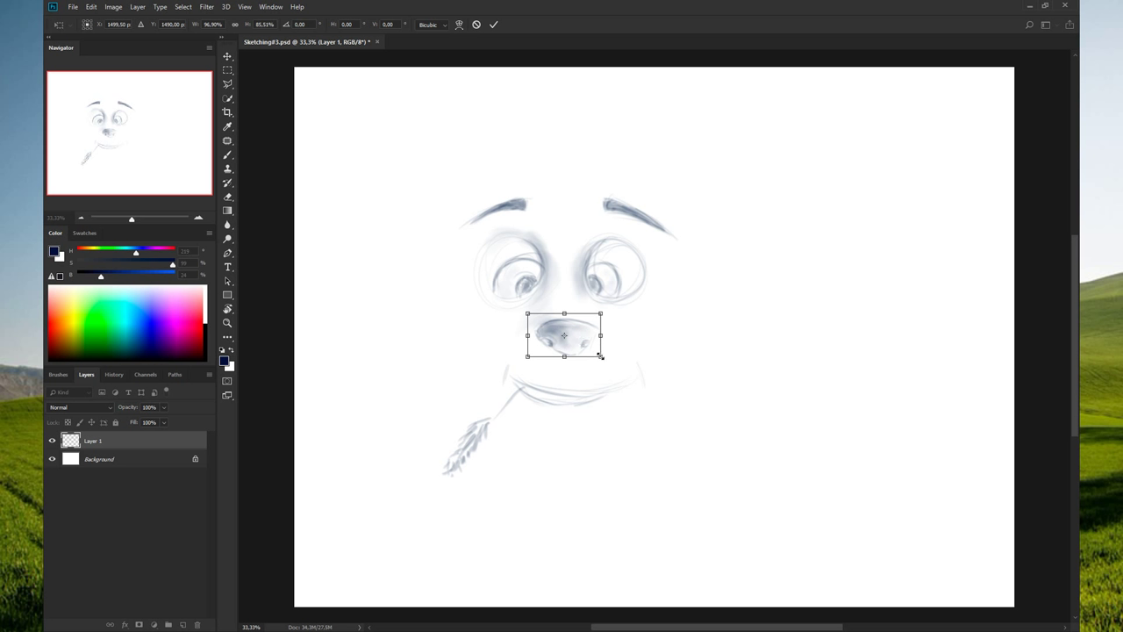
pyautogui.moveTo(601, 356); pyautogui.dragTo(596, 357)
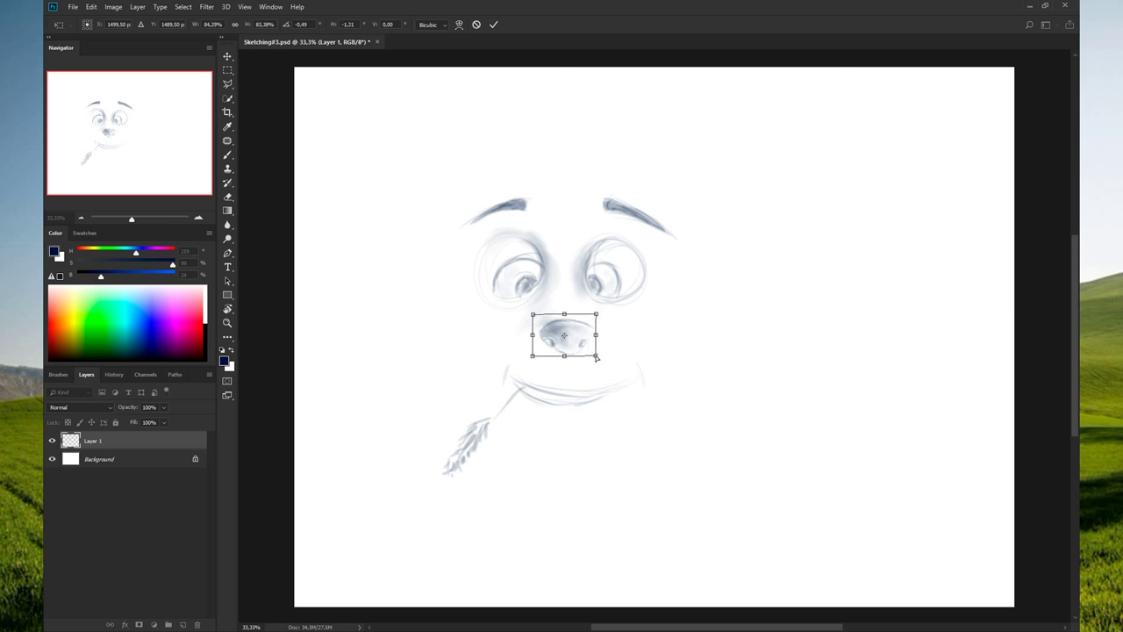
pyautogui.hotkey('ctrl', 'z')
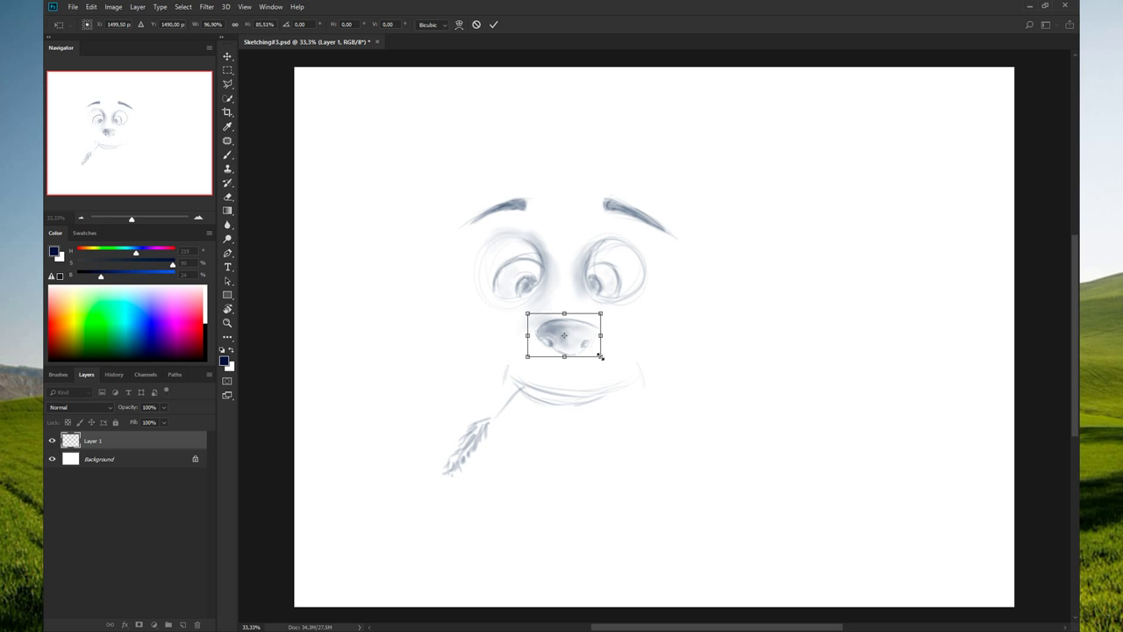
pyautogui.moveTo(600, 357); pyautogui.dragTo(619, 366)
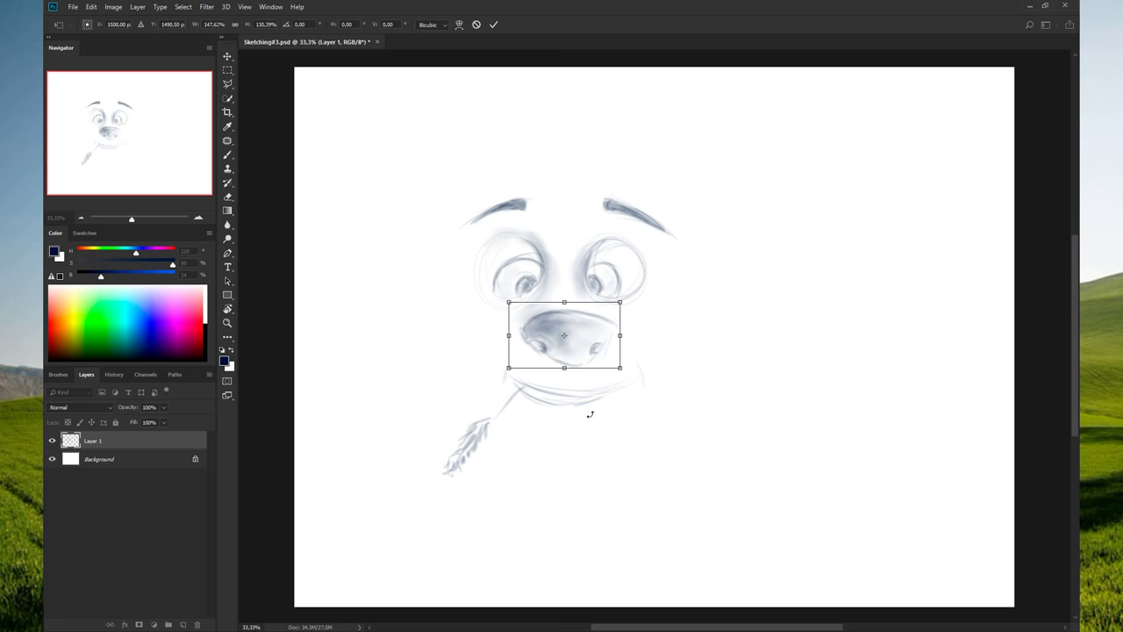
pyautogui.press('Return')
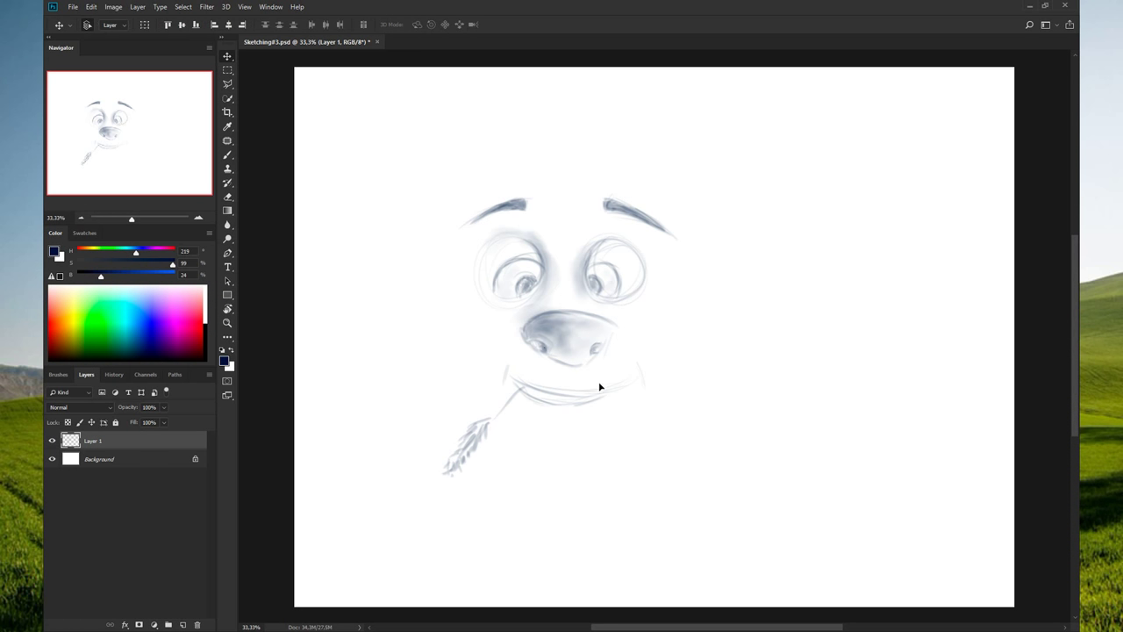
# - Try a freehand Lasso selection left of the face, then clear it
pyautogui.press('j')
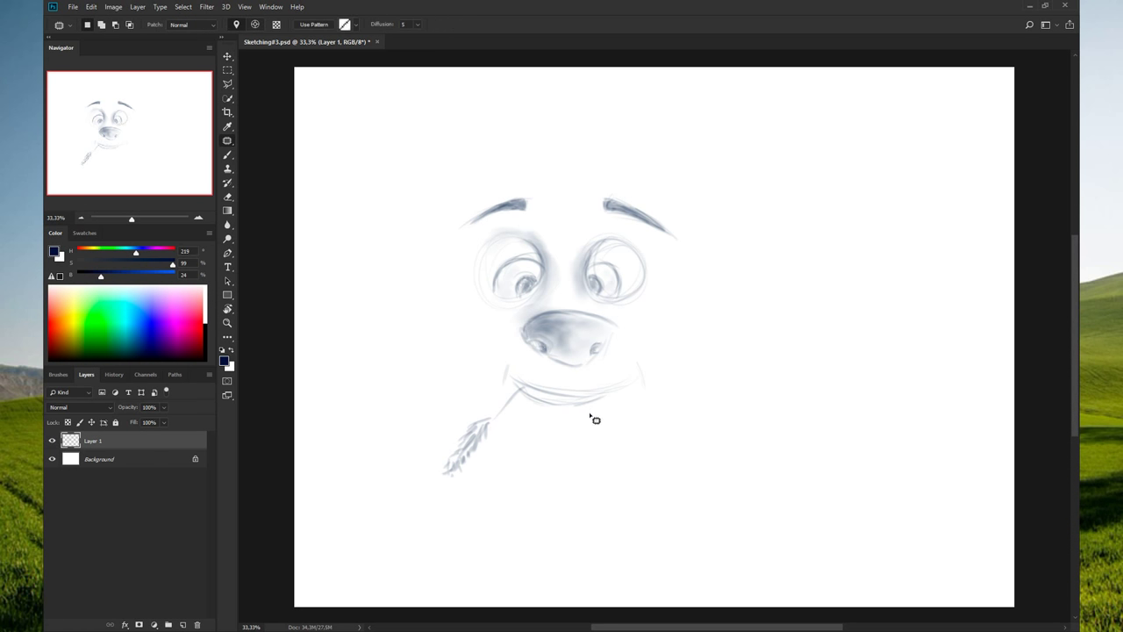
pyautogui.press('m')
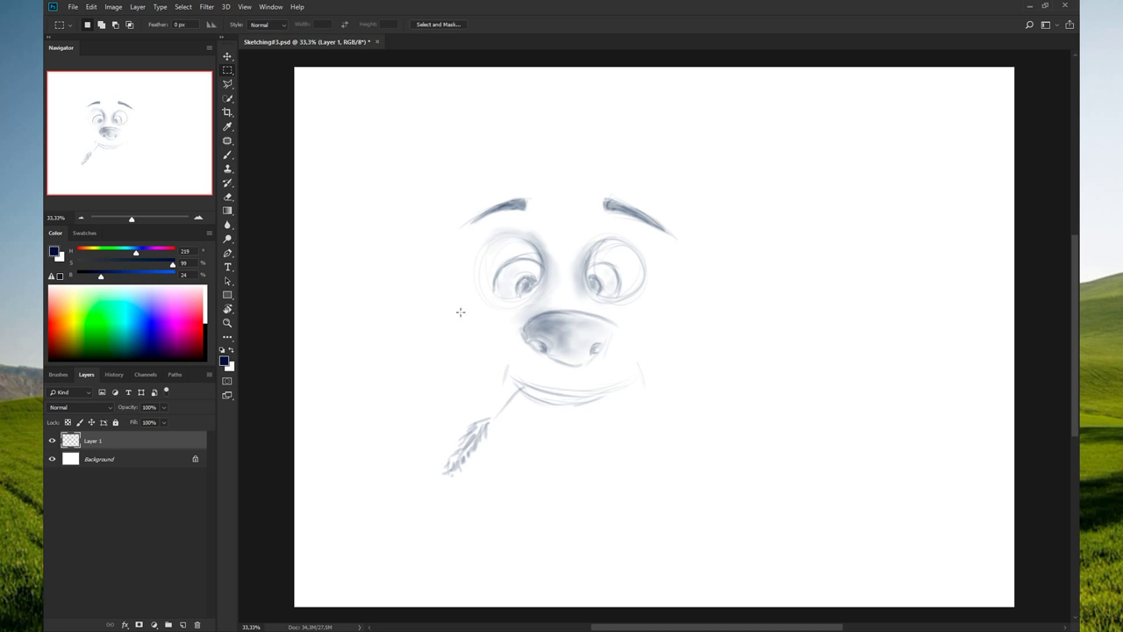
pyautogui.press('l')
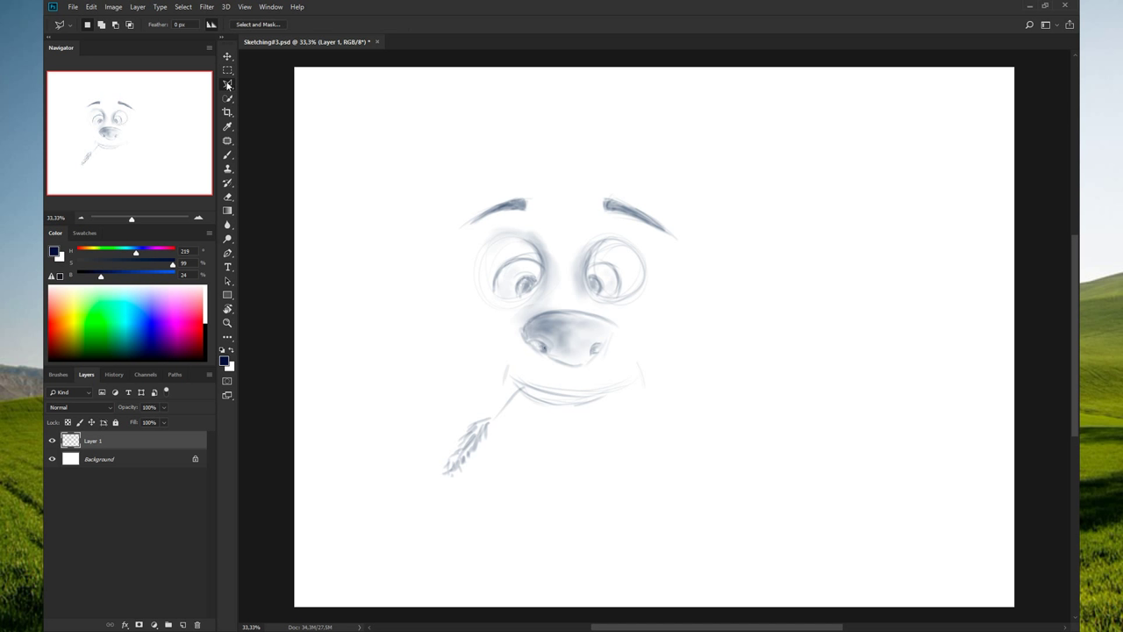
pyautogui.hotkey('shift', 'l')
pyautogui.moveTo(373, 272)
pyautogui.mouseDown()
pyautogui.moveTo(350, 232)
pyautogui.moveTo(413, 388)
pyautogui.mouseUp()
pyautogui.hotkey('ctrl', 'd')
# - Cancel a Magnetic Lasso trace and start a Polygonal Lasso outline left of the face
pyautogui.hotkey('shift', 'l')
pyautogui.click(488, 211)
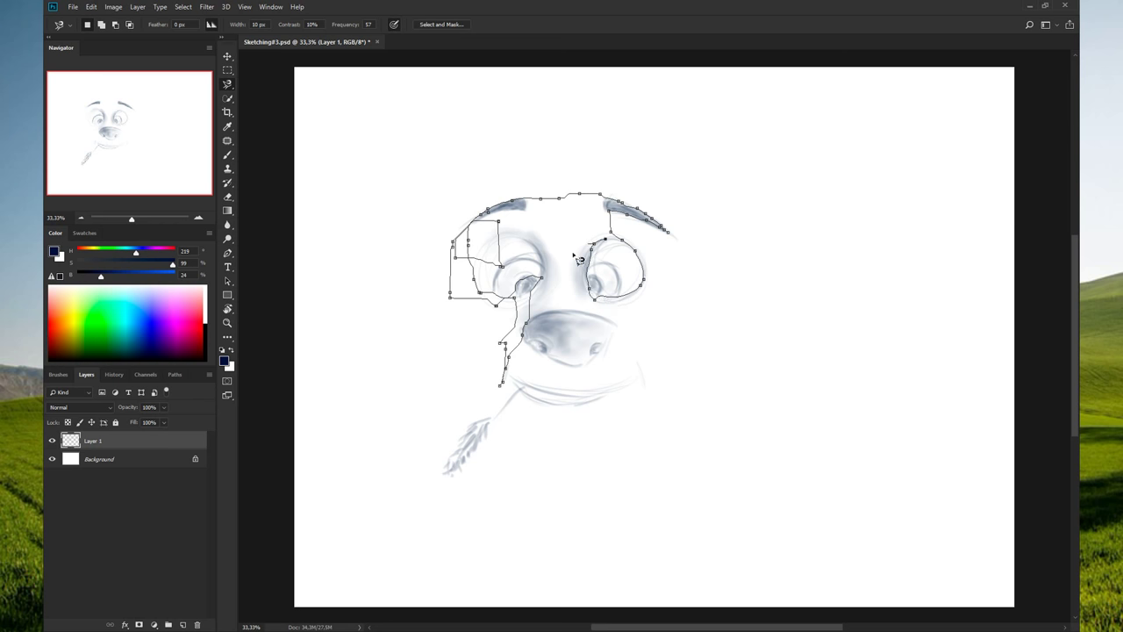
pyautogui.press('Escape')
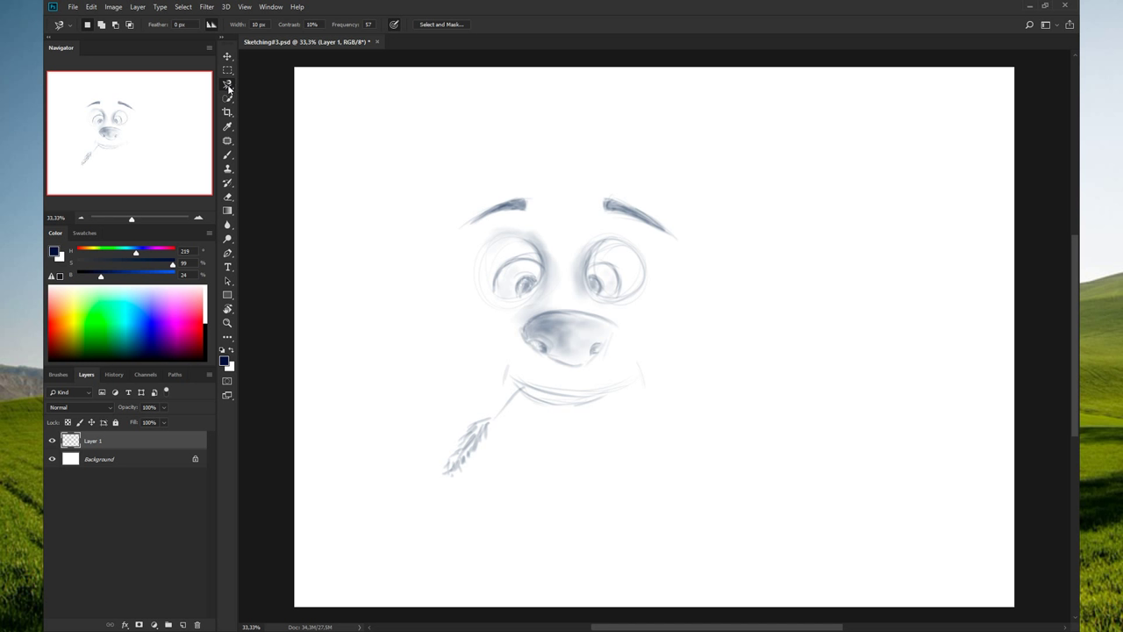
pyautogui.hotkey('shift', 'l')
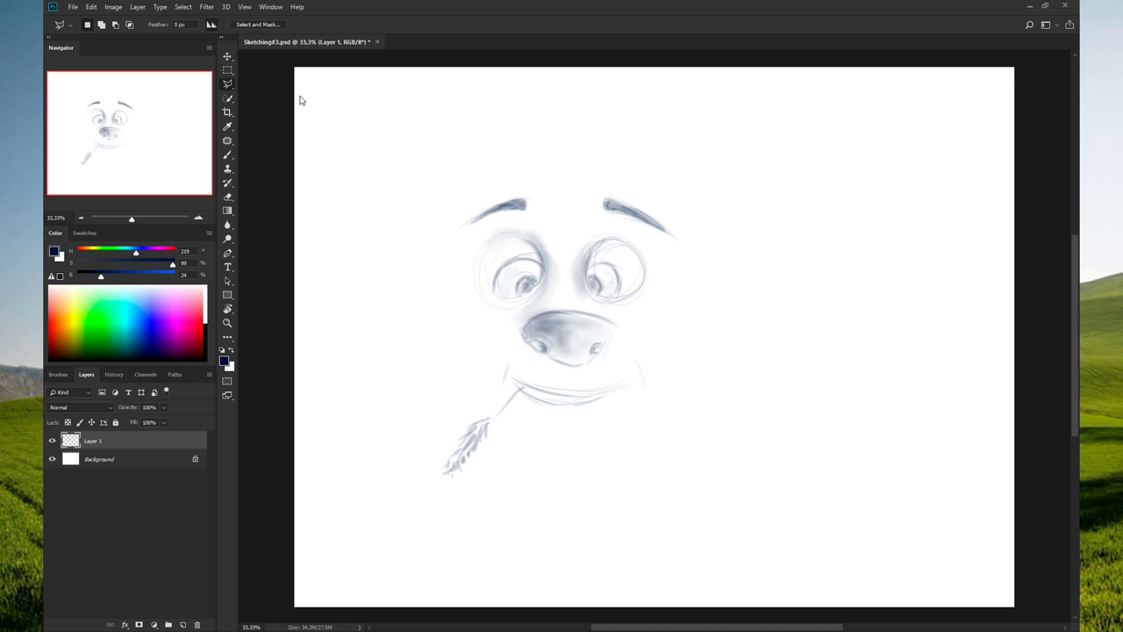
pyautogui.click(379, 226)
# - Finish the polygonal outline around the whole face, then clear that selection
pyautogui.click(351, 379)
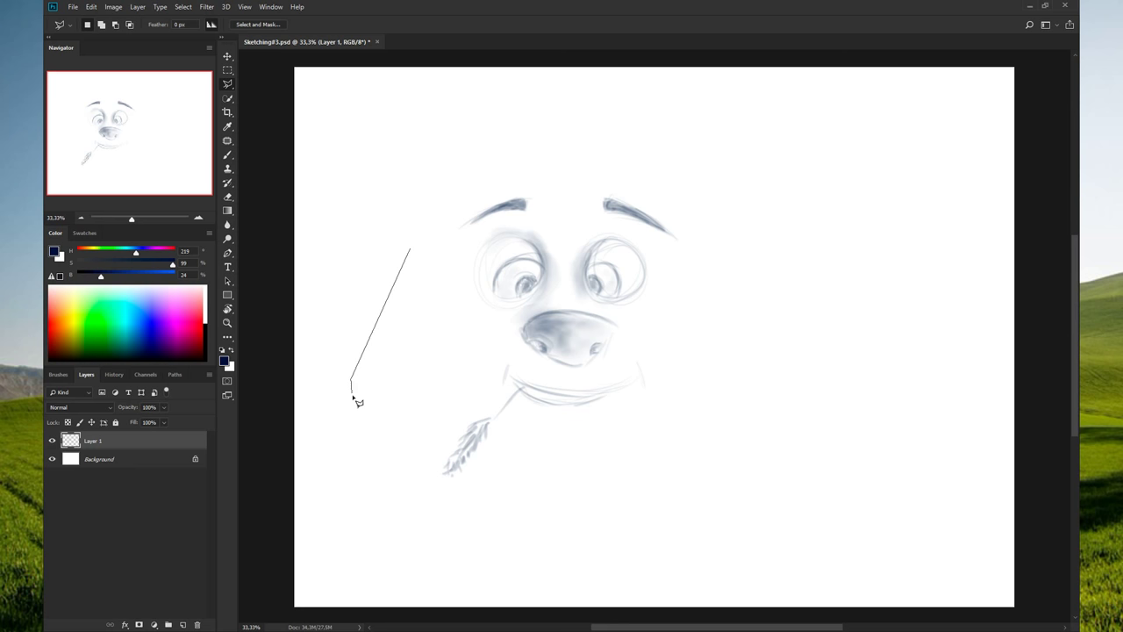
pyautogui.click(429, 524)
pyautogui.click(577, 504)
pyautogui.click(657, 456)
pyautogui.click(669, 347)
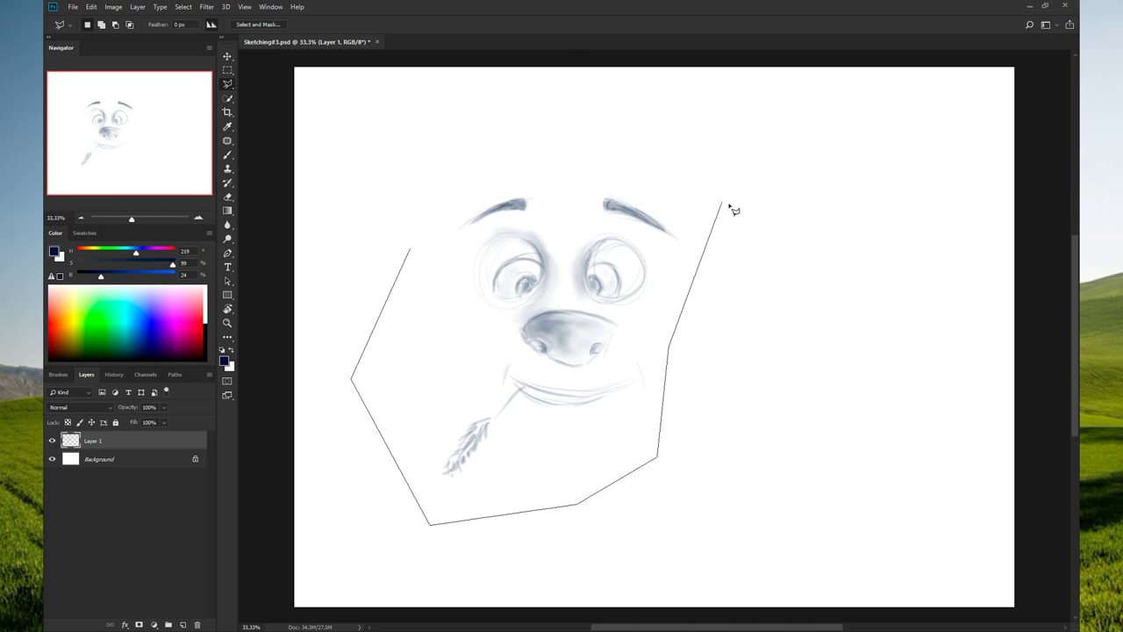
pyautogui.click(732, 202)
pyautogui.click(624, 117)
pyautogui.click(471, 150)
pyautogui.click(410, 250)
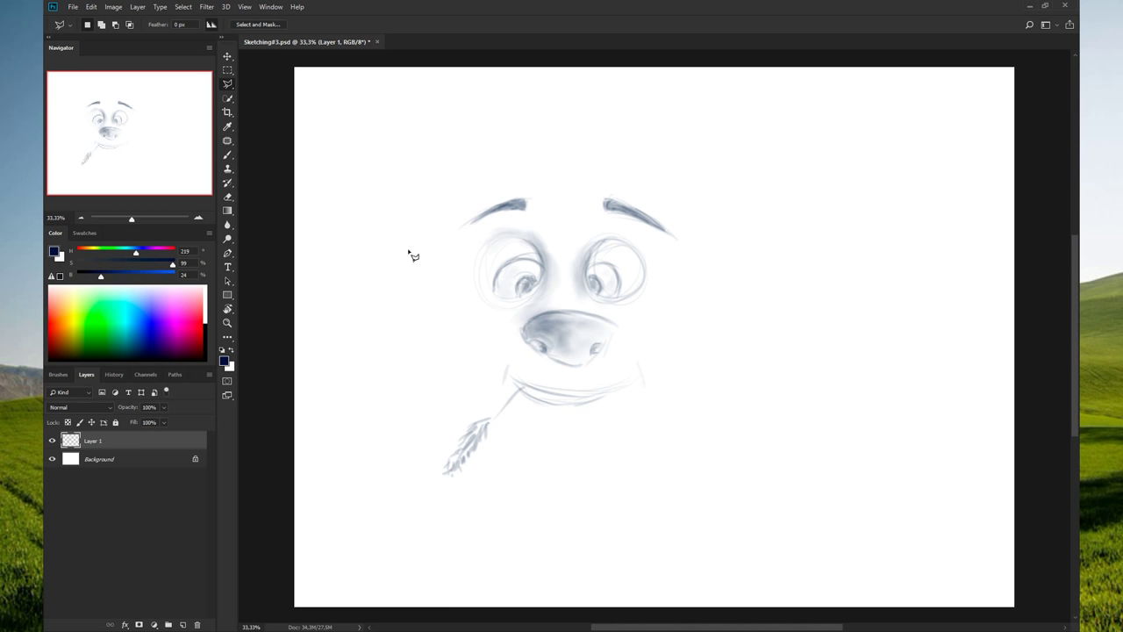
pyautogui.hotkey('ctrl', 'd')
# - Select the mouth and wheat stalk area with a polygonal outline
pyautogui.click(617, 365)
pyautogui.click(566, 379)
pyautogui.click(509, 352)
pyautogui.click(474, 356)
pyautogui.click(424, 419)
pyautogui.click(435, 478)
pyautogui.click(510, 477)
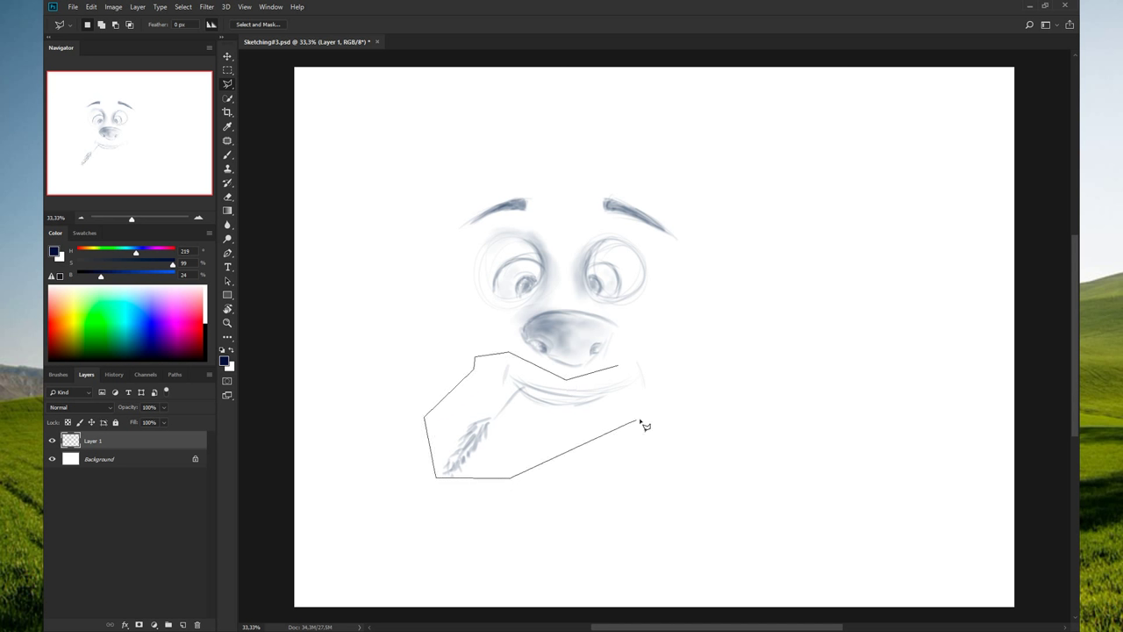
pyautogui.click(630, 423)
pyautogui.click(673, 360)
pyautogui.click(646, 328)
pyautogui.click(620, 366)
pyautogui.click(620, 368)
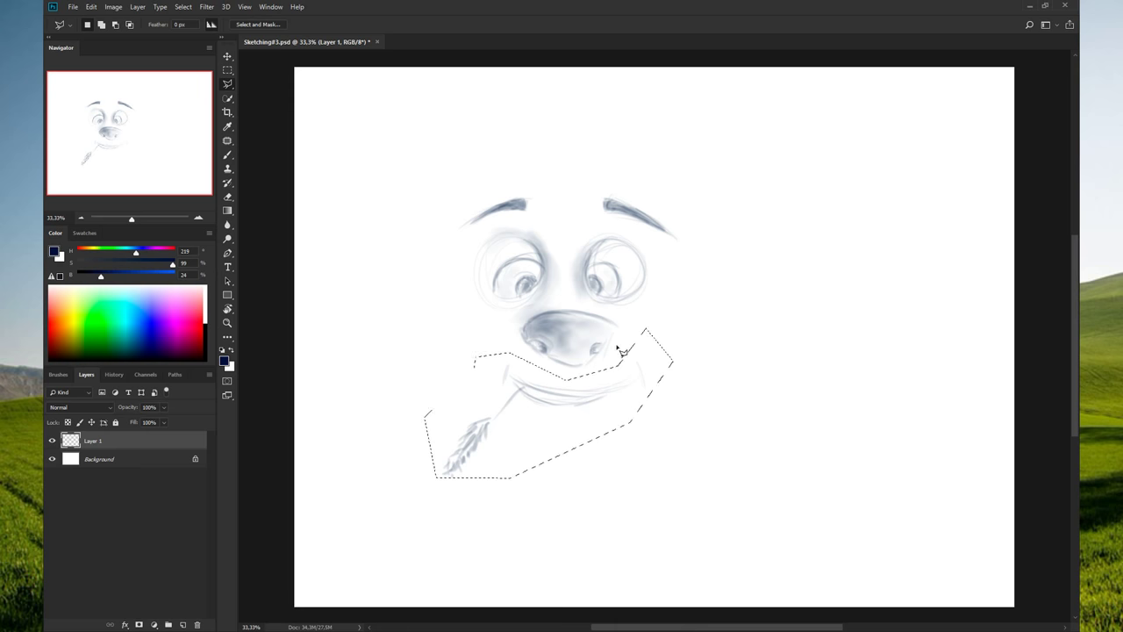
# - Scale the mouth and wheat to about 76% and tuck them up beneath the nose
pyautogui.hotkey('ctrl', 't')
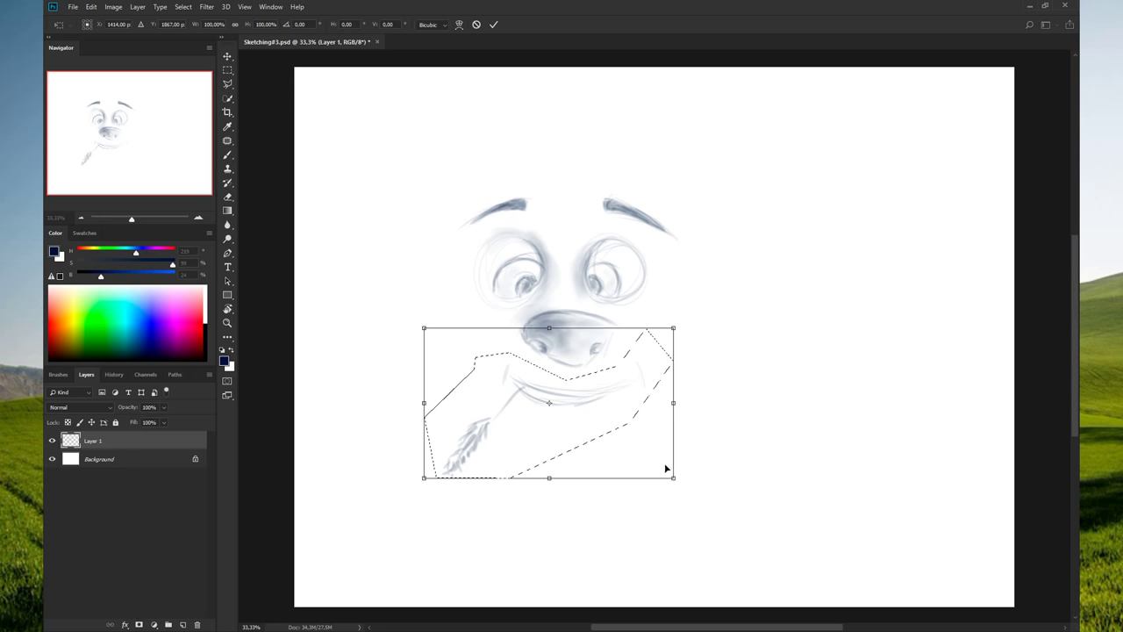
pyautogui.moveTo(673, 477)
pyautogui.mouseDown()
pyautogui.moveTo(629, 445)
pyautogui.moveTo(763, 473)
pyautogui.moveTo(646, 435)
pyautogui.moveTo(575, 427)
pyautogui.mouseUp()
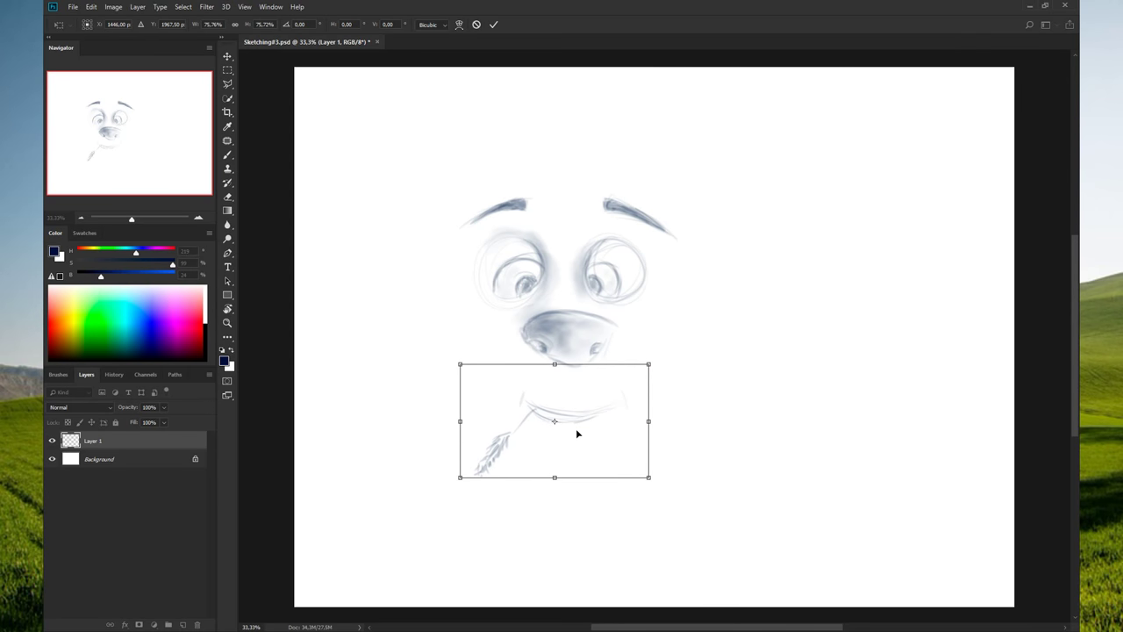
pyautogui.moveTo(576, 427); pyautogui.dragTo(575, 434)
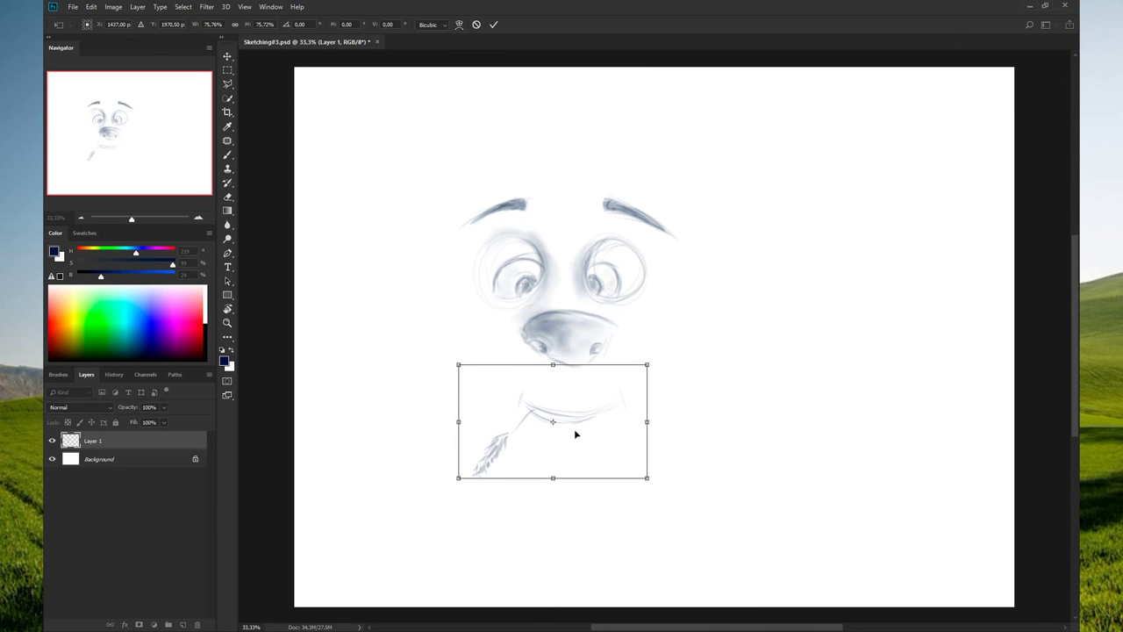
pyautogui.press('Return')
pyautogui.press('l')
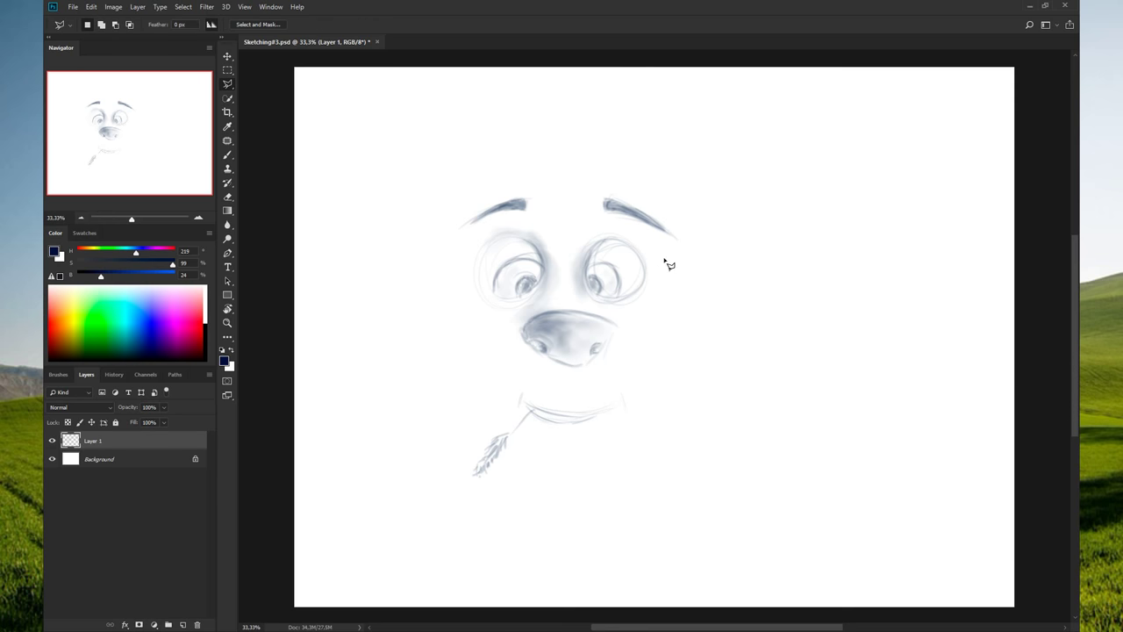
pyautogui.press('b')
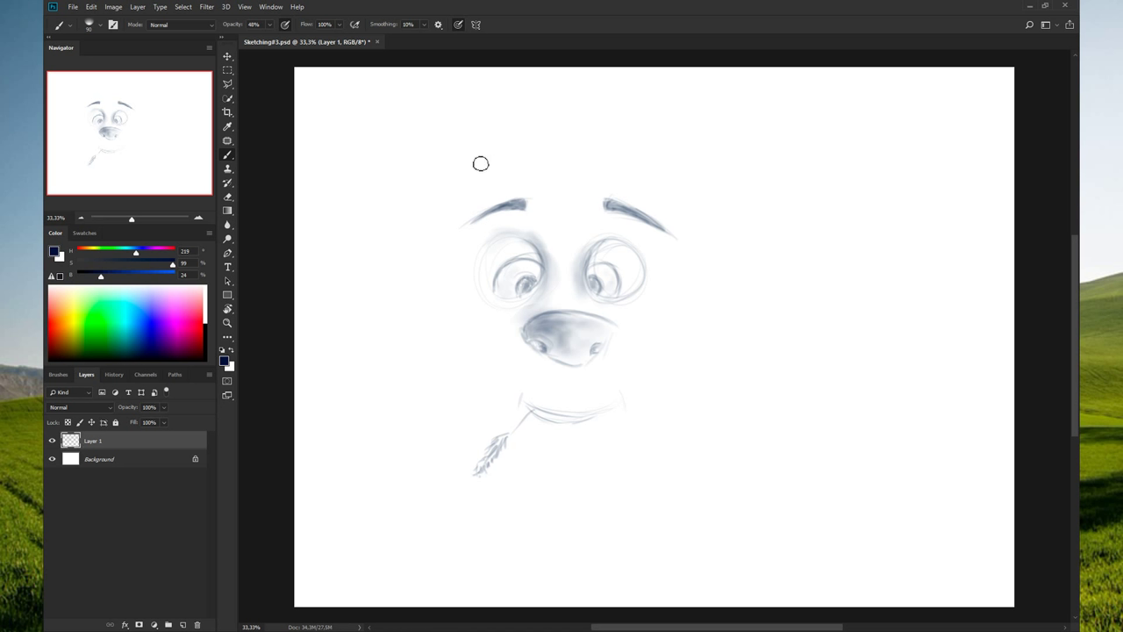
pyautogui.click(235, 351)
pyautogui.click(183, 623)
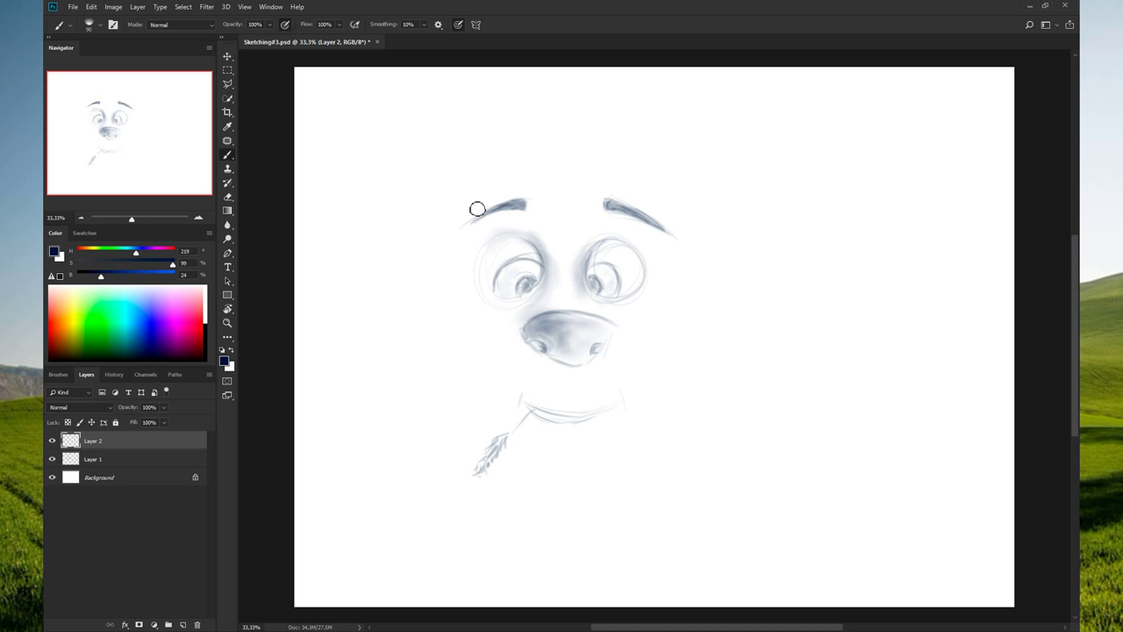
pyautogui.press('e')
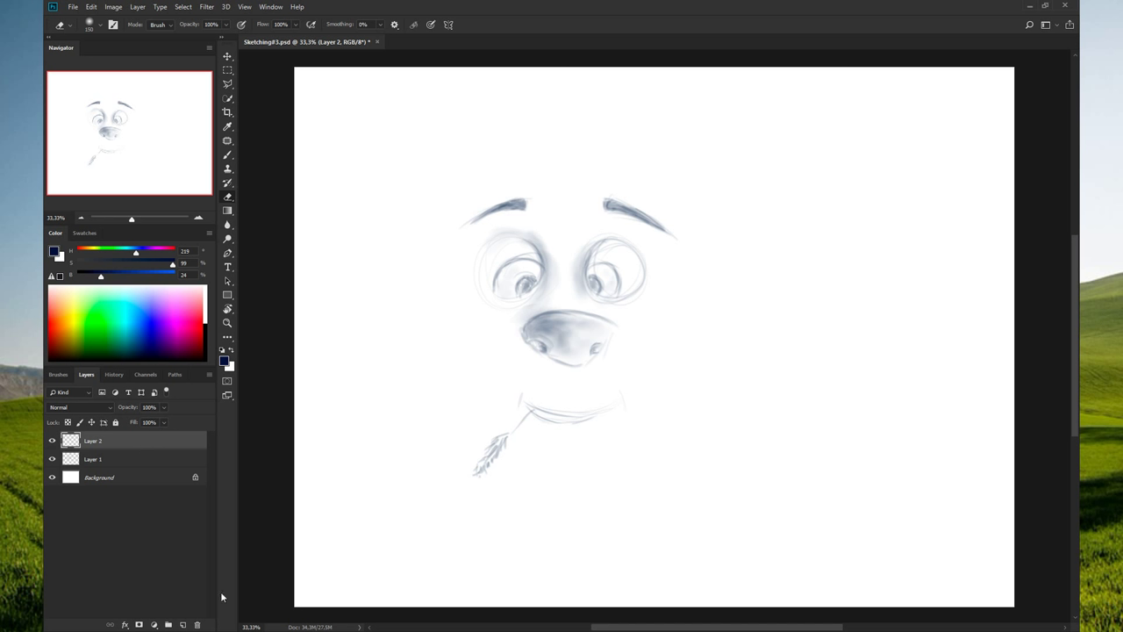
pyautogui.hotkey('ctrl', 'e')
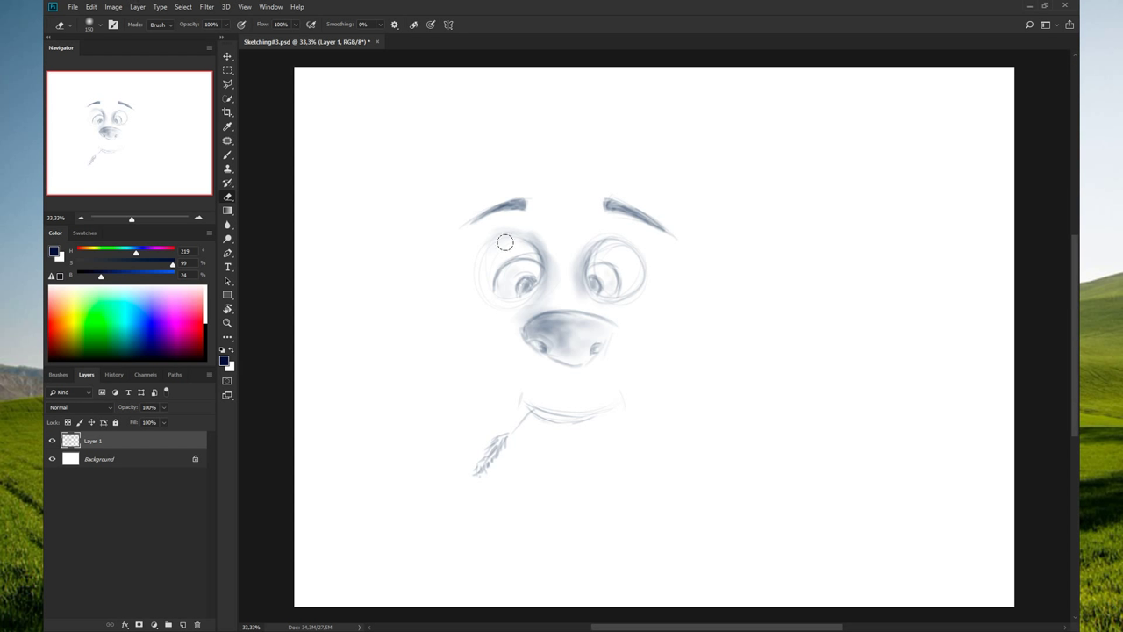
pyautogui.press('b')
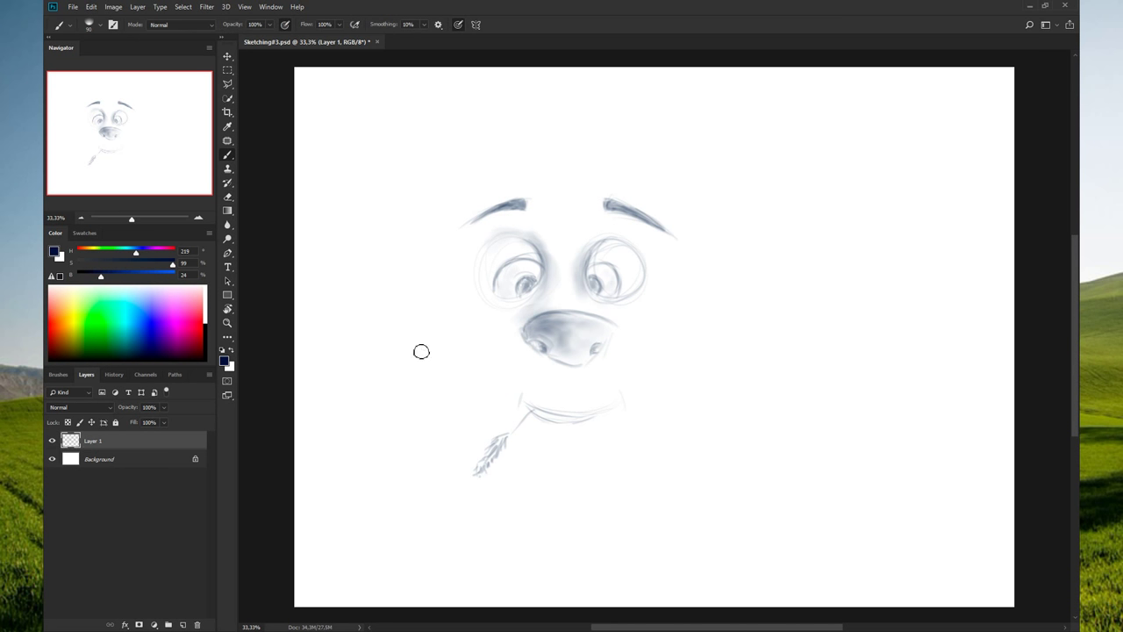
# - Reselect Layer 1, toggle Lock All on and off, and add a new empty Layer 2 above it
pyautogui.click(169, 458)
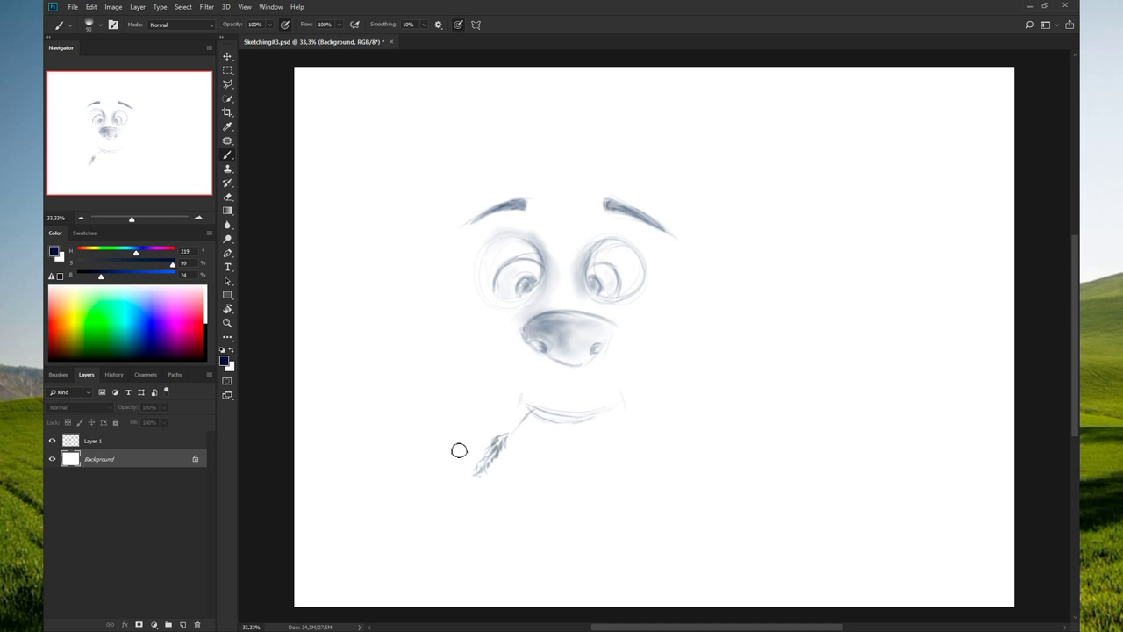
pyautogui.moveTo(479, 473); pyautogui.dragTo(500, 445)
pyautogui.hotkey('ctrl', 'z')
pyautogui.hotkey('ctrl', 'z')
pyautogui.click(143, 441)
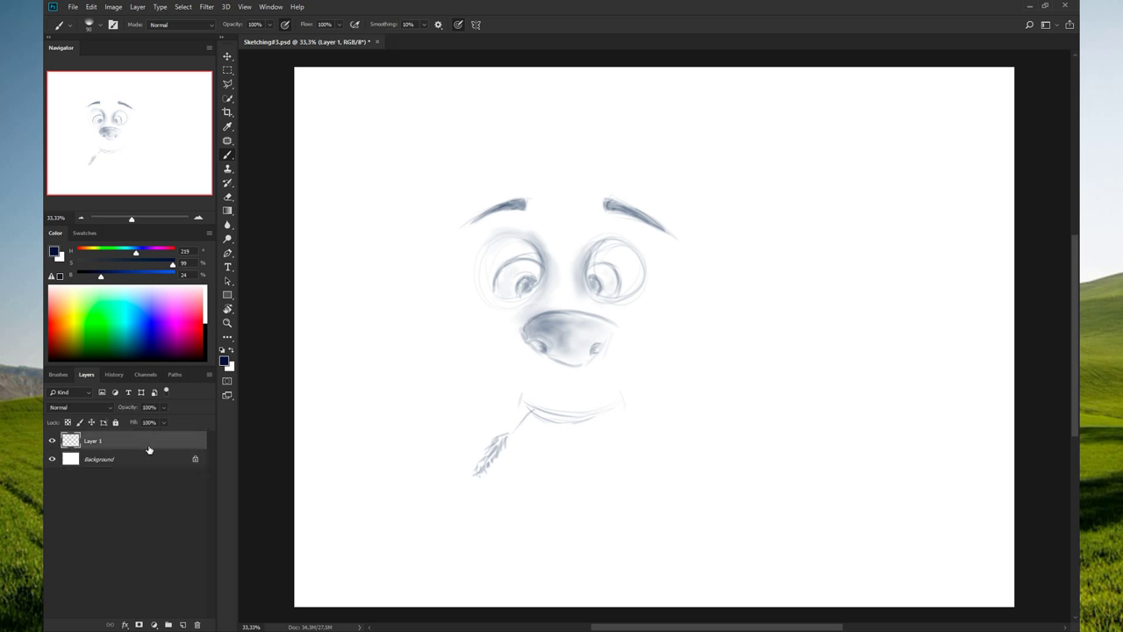
pyautogui.click(115, 423)
pyautogui.click(116, 424)
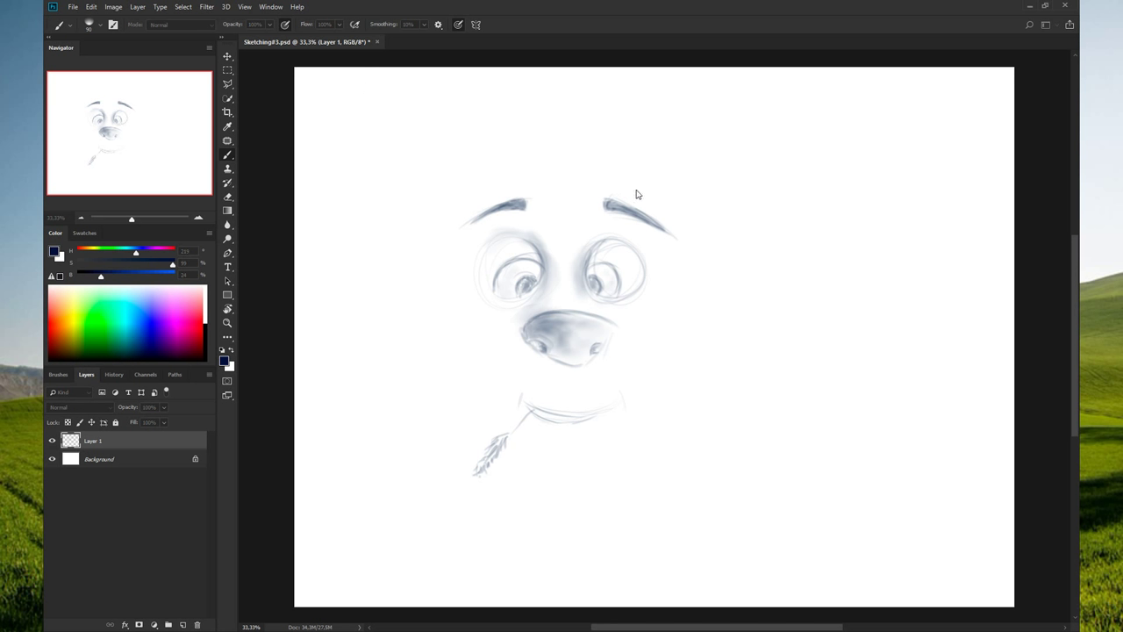
pyautogui.press('Return')
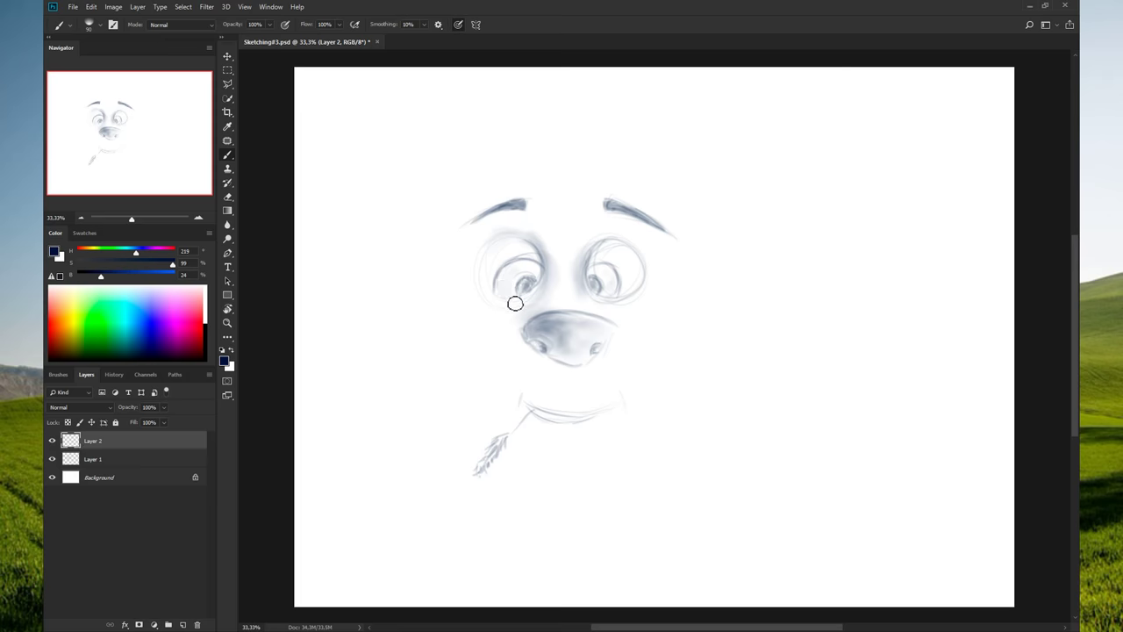
# - Try a brush stroke inside a polygonal selection over the face's left side, then undo and deselect
pyautogui.press('l')
pyautogui.click(424, 357)
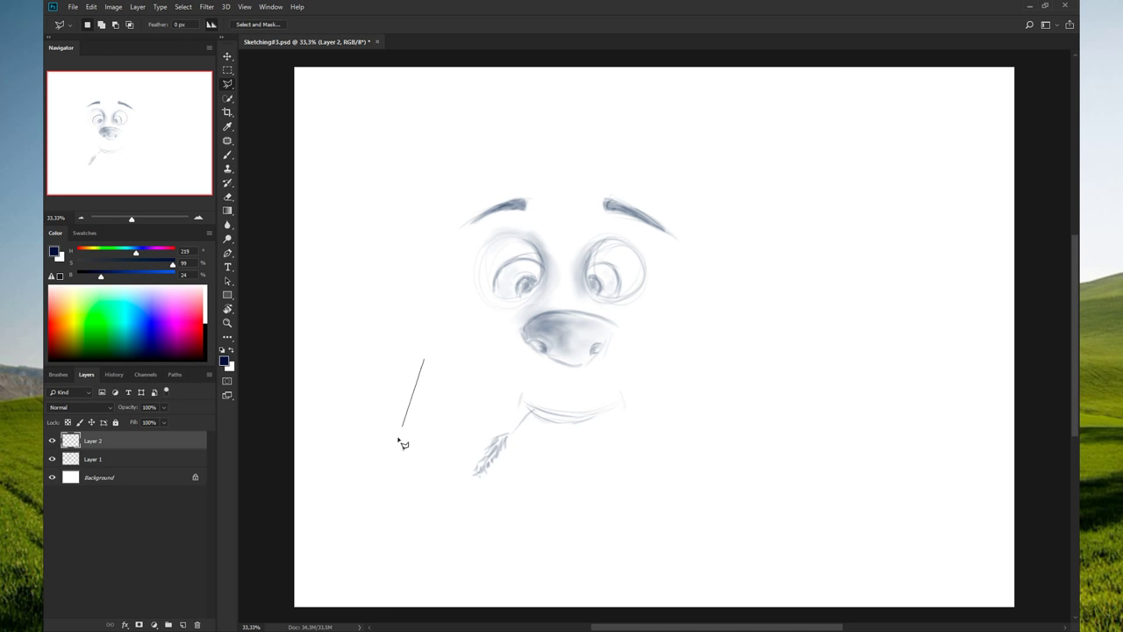
pyautogui.click(411, 532)
pyautogui.click(647, 560)
pyautogui.click(438, 181)
pyautogui.click(391, 309)
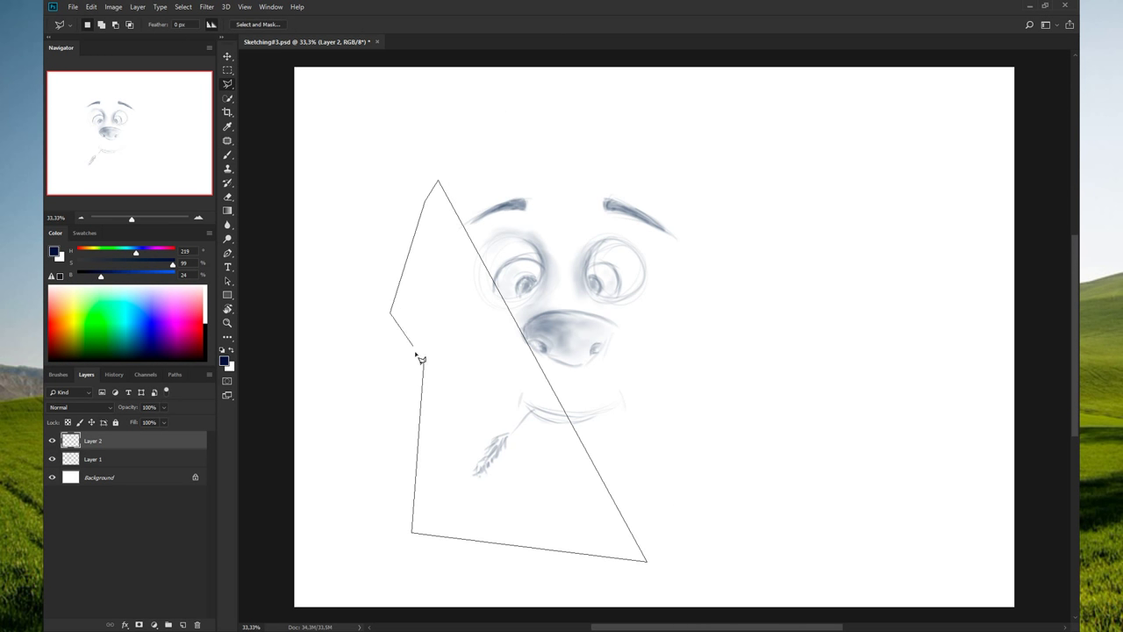
pyautogui.click(423, 360)
pyautogui.press('b')
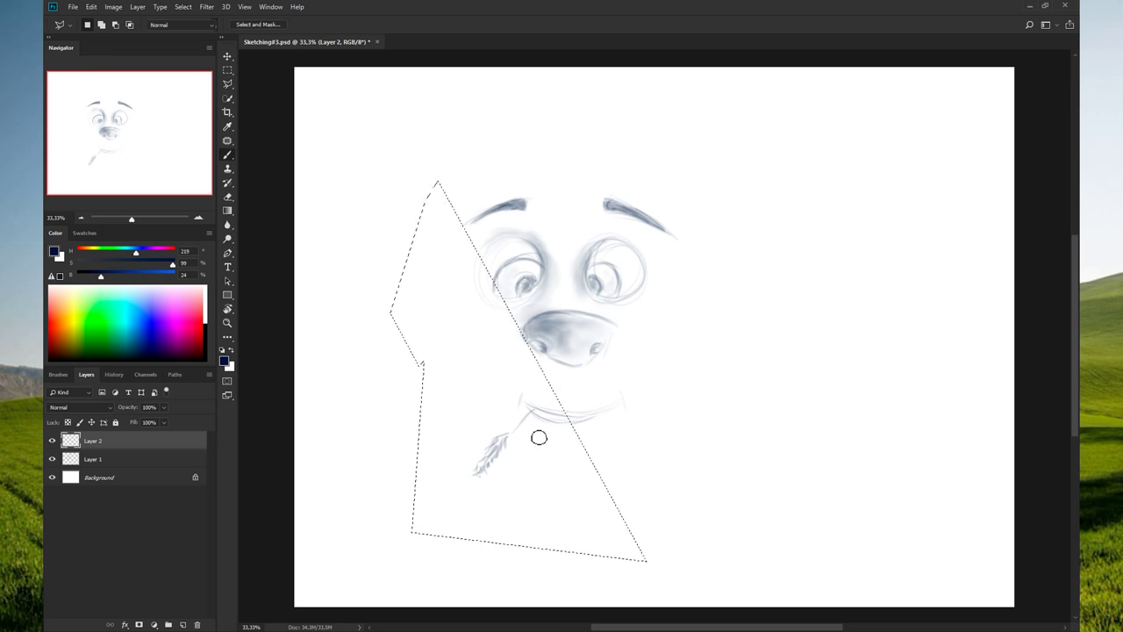
pyautogui.moveTo(532, 432); pyautogui.dragTo(511, 401)
pyautogui.hotkey('ctrl', 'z')
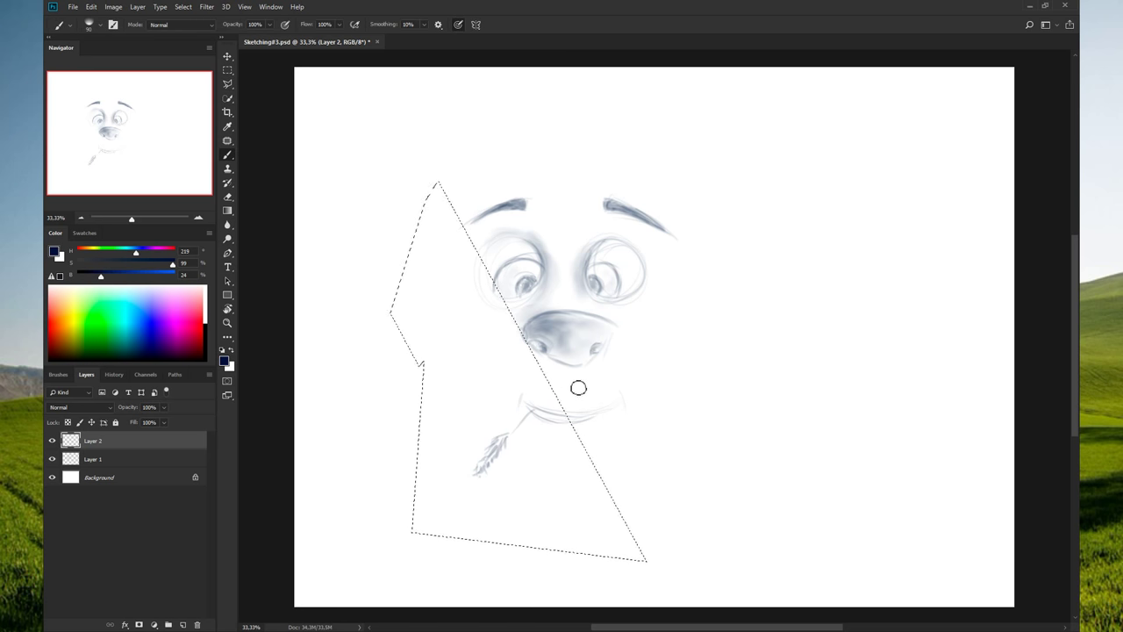
pyautogui.hotkey('ctrl', 'd')
# - Ink the straw stem and wheat head in dark navy
pyautogui.moveTo(497, 342); pyautogui.dragTo(468, 391)
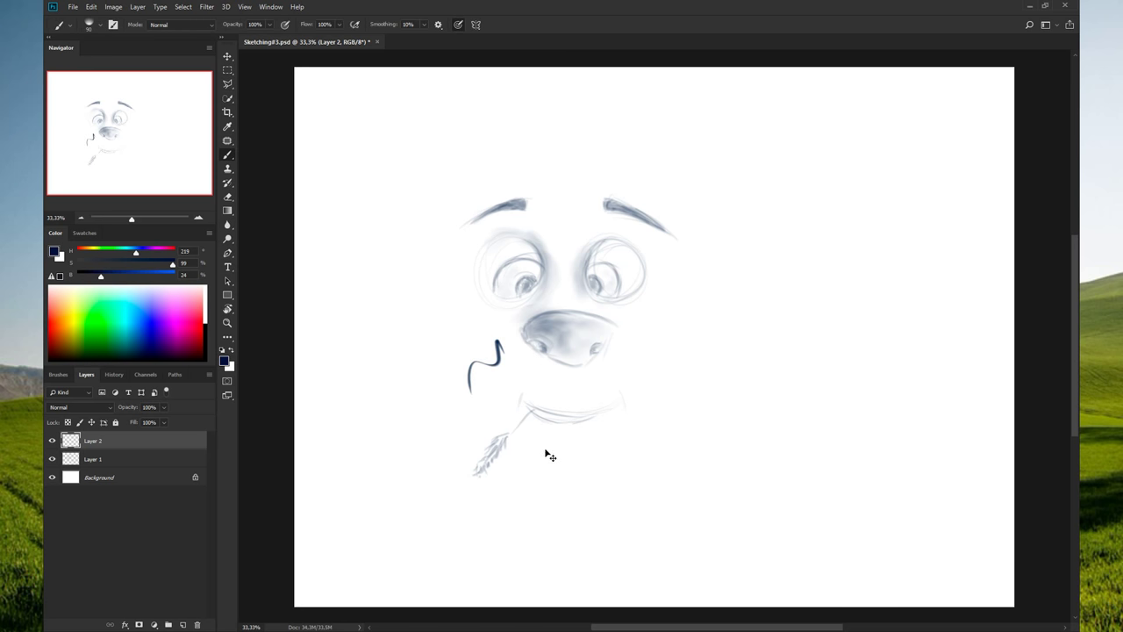
pyautogui.hotkey('ctrl', 'z')
pyautogui.moveTo(532, 410); pyautogui.dragTo(501, 456)
pyautogui.moveTo(508, 443)
pyautogui.mouseDown()
pyautogui.moveTo(482, 469)
pyautogui.moveTo(507, 447)
pyautogui.moveTo(488, 459)
pyautogui.mouseUp()
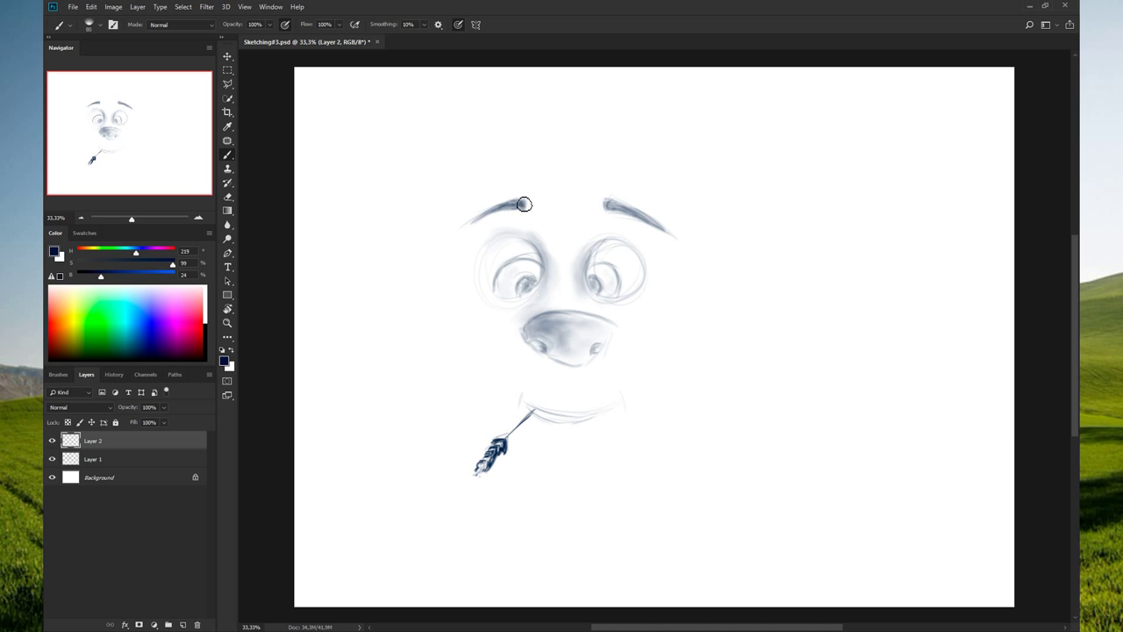
# - Darken and thicken both eyebrows with bold navy strokes
pyautogui.moveTo(518, 206)
pyautogui.mouseDown()
pyautogui.moveTo(491, 204)
pyautogui.moveTo(503, 202)
pyautogui.moveTo(466, 222)
pyautogui.mouseUp()
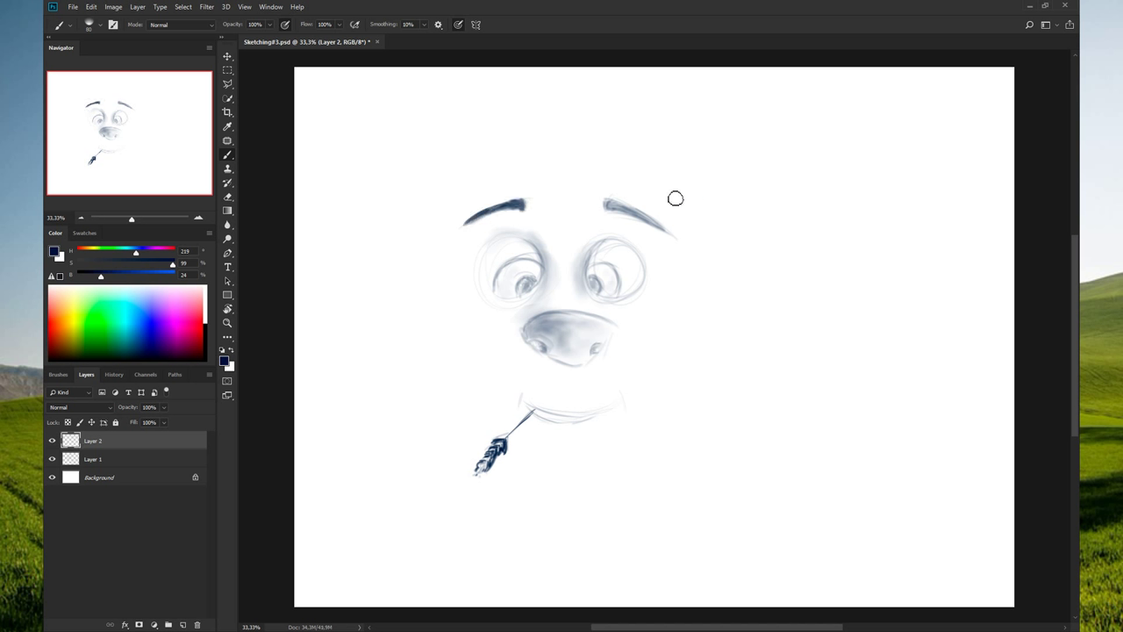
pyautogui.moveTo(612, 212); pyautogui.dragTo(645, 228)
pyautogui.moveTo(521, 203); pyautogui.dragTo(510, 205)
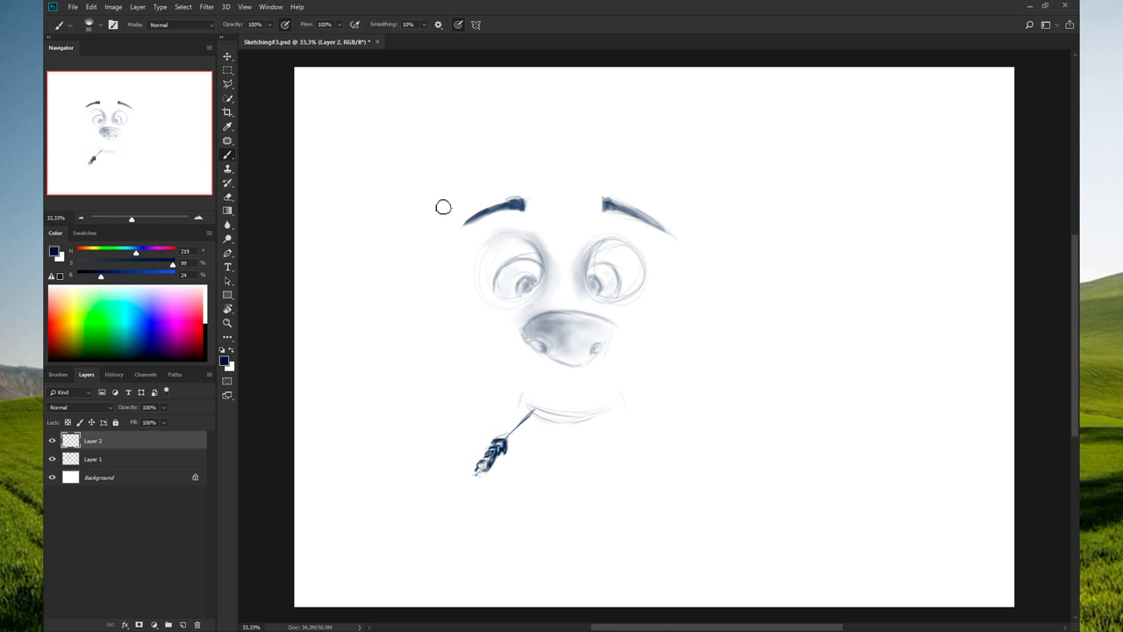
# - Sketch the left and right sides of the head outline, discarding a trial ear stroke
pyautogui.moveTo(437, 207); pyautogui.dragTo(463, 391)
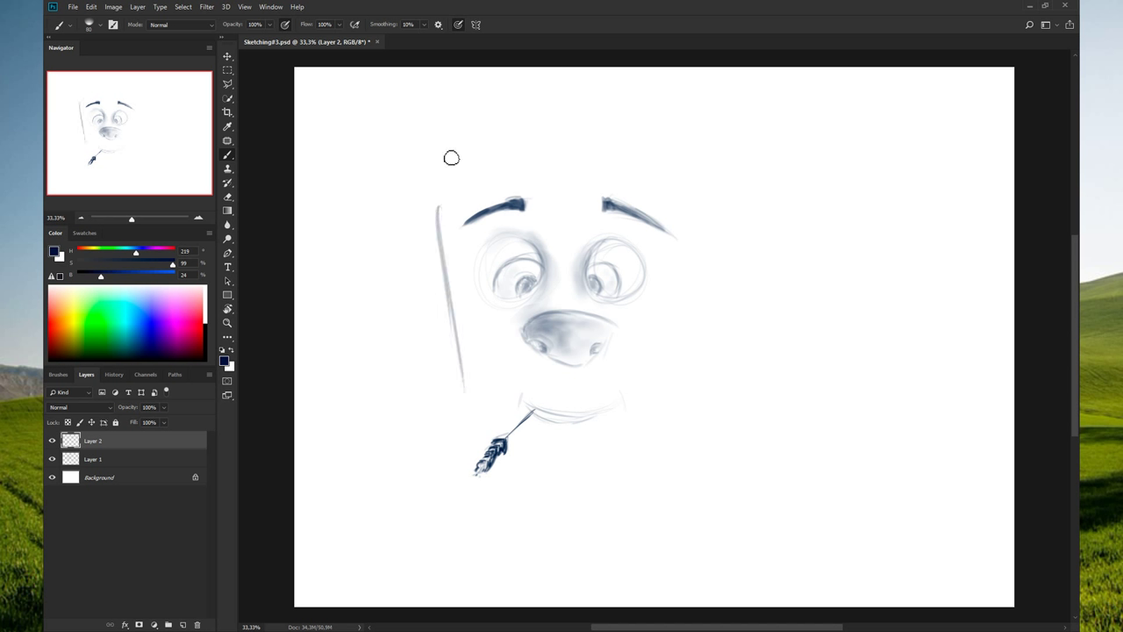
pyautogui.moveTo(441, 149)
pyautogui.mouseDown()
pyautogui.moveTo(441, 77)
pyautogui.moveTo(439, 204)
pyautogui.mouseUp()
pyautogui.moveTo(456, 76); pyautogui.dragTo(500, 180)
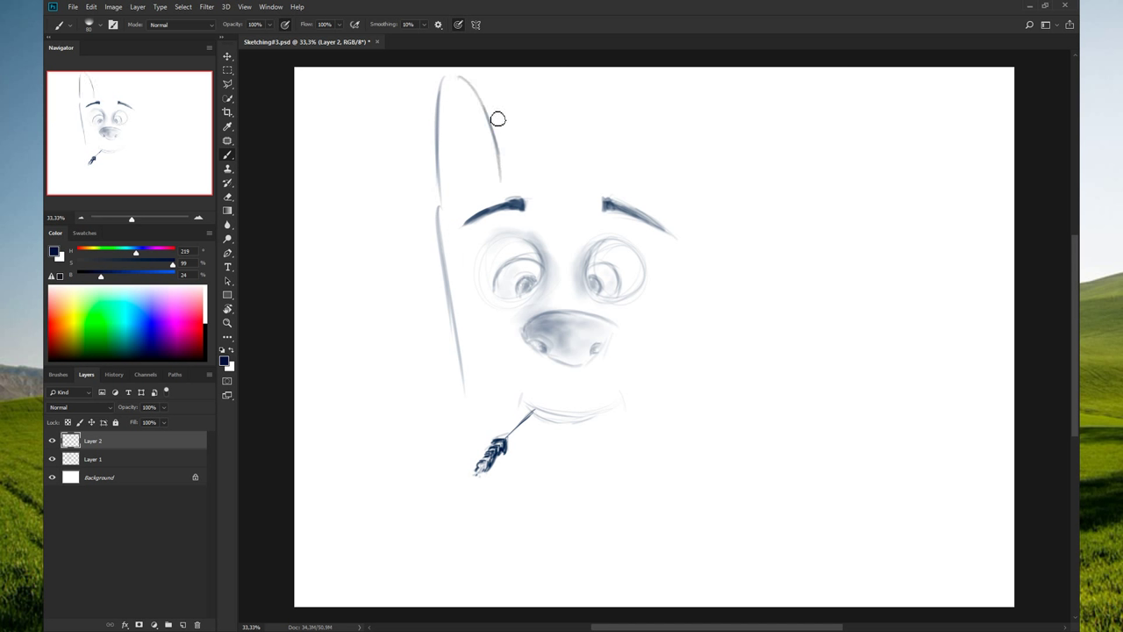
pyautogui.hotkey('ctrl', 'z')
pyautogui.hotkey('ctrl', 'z')
pyautogui.hotkey('ctrl', 'z')
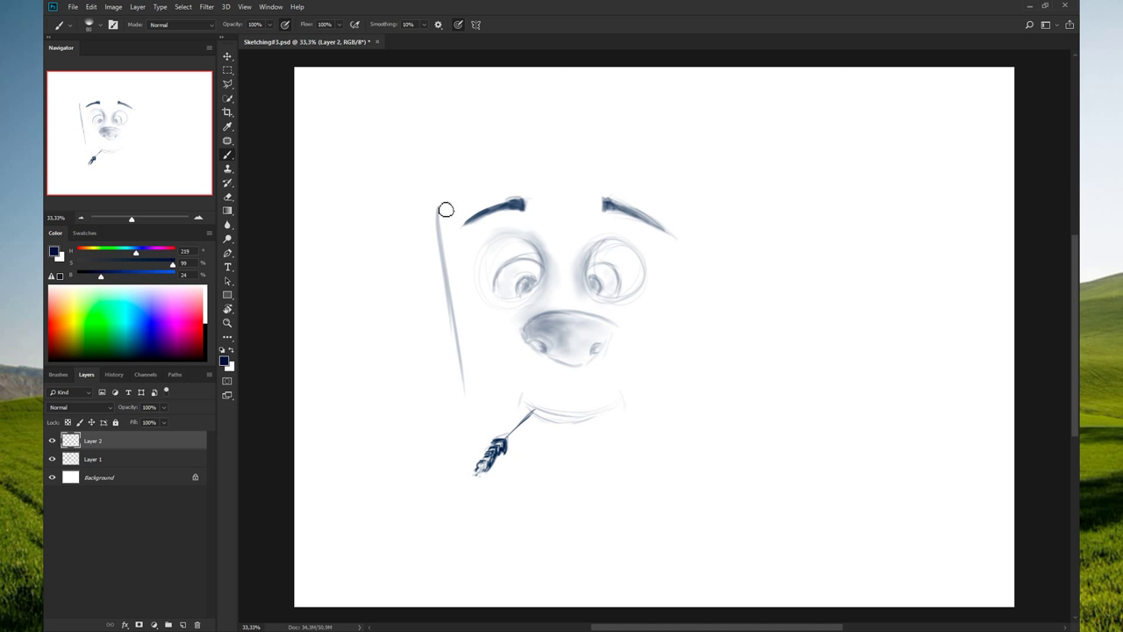
pyautogui.moveTo(705, 186); pyautogui.dragTo(671, 443)
pyautogui.moveTo(707, 218)
pyautogui.mouseDown()
pyautogui.moveTo(665, 465)
pyautogui.moveTo(669, 456)
pyautogui.moveTo(613, 471)
pyautogui.mouseUp()
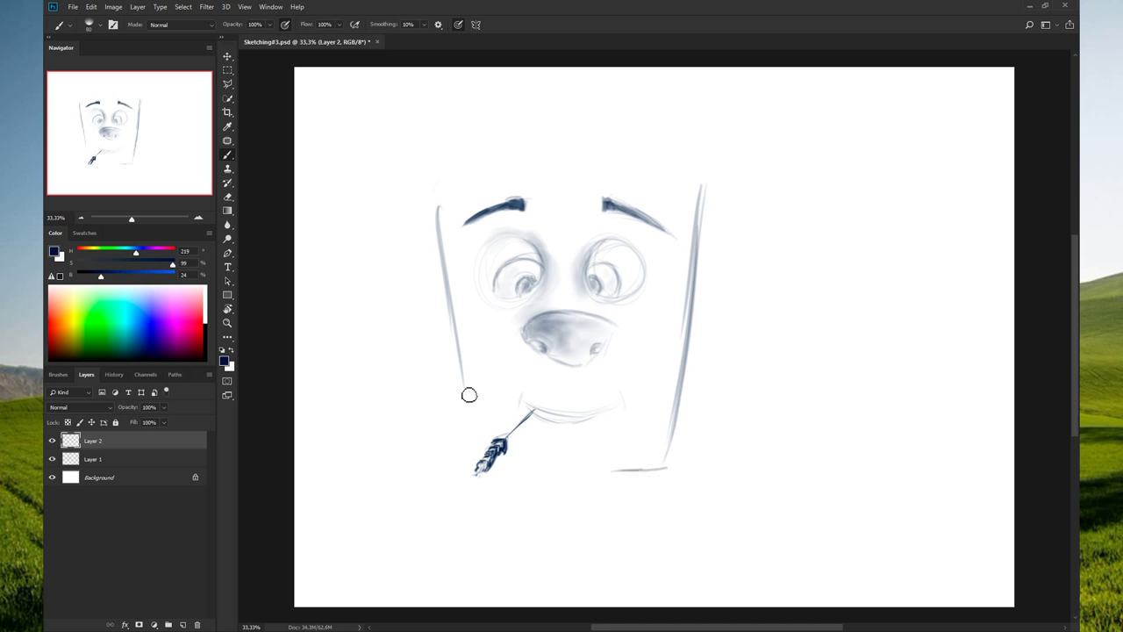
# - Draw the bottom and top edges to close the squarish head outline
pyautogui.moveTo(468, 394); pyautogui.dragTo(477, 448)
pyautogui.moveTo(632, 470); pyautogui.dragTo(484, 471)
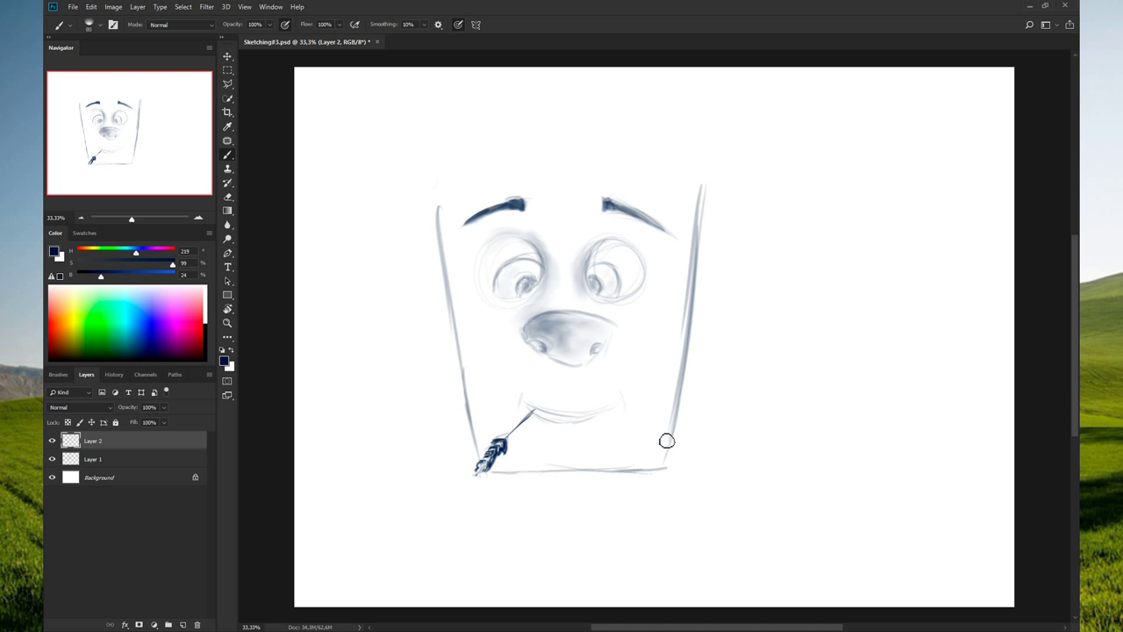
pyautogui.moveTo(666, 441); pyautogui.dragTo(662, 459)
pyautogui.moveTo(703, 187)
pyautogui.mouseDown()
pyautogui.moveTo(589, 165)
pyautogui.moveTo(444, 184)
pyautogui.moveTo(436, 206)
pyautogui.mouseUp()
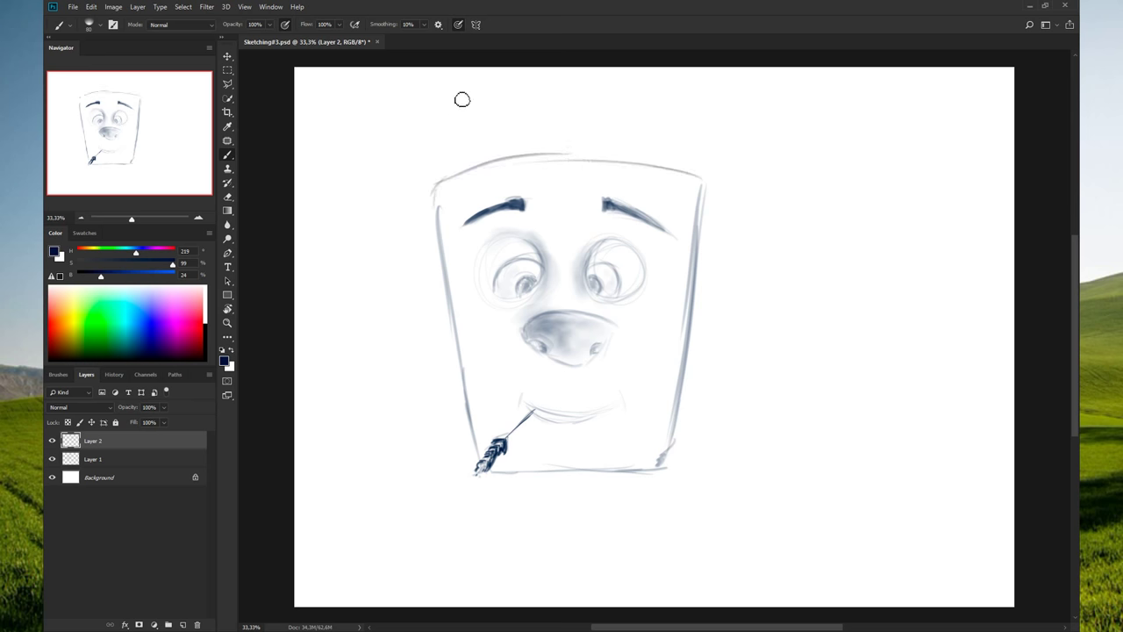
# - Select the whole head sketch and try a 90% resize, then cancel and deselect
pyautogui.press('l')
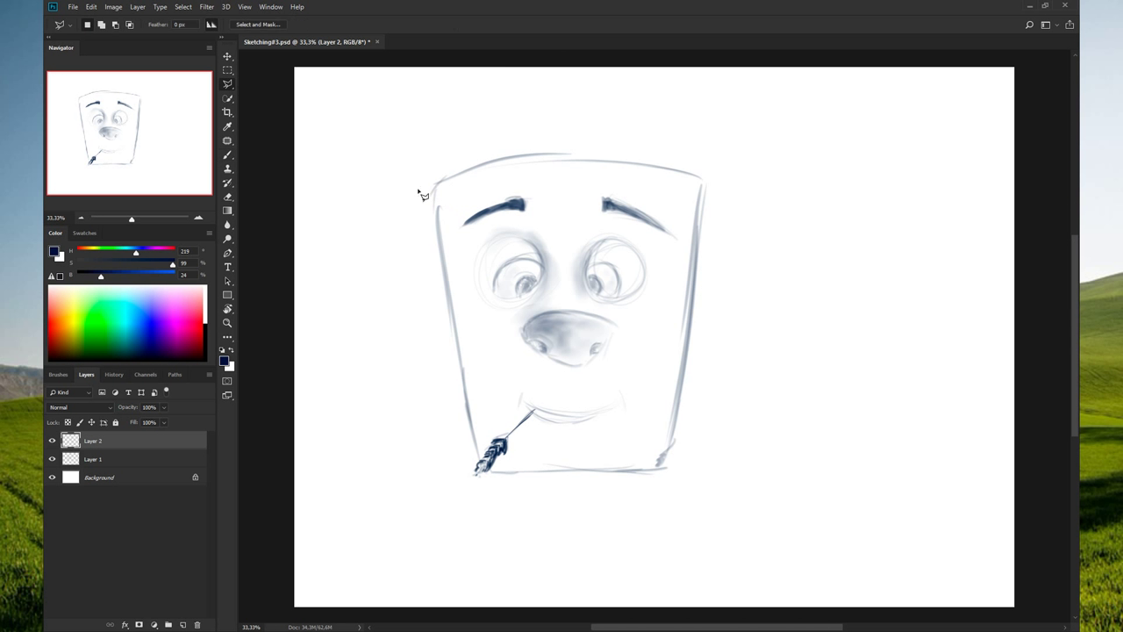
pyautogui.click(388, 154)
pyautogui.click(371, 544)
pyautogui.click(768, 545)
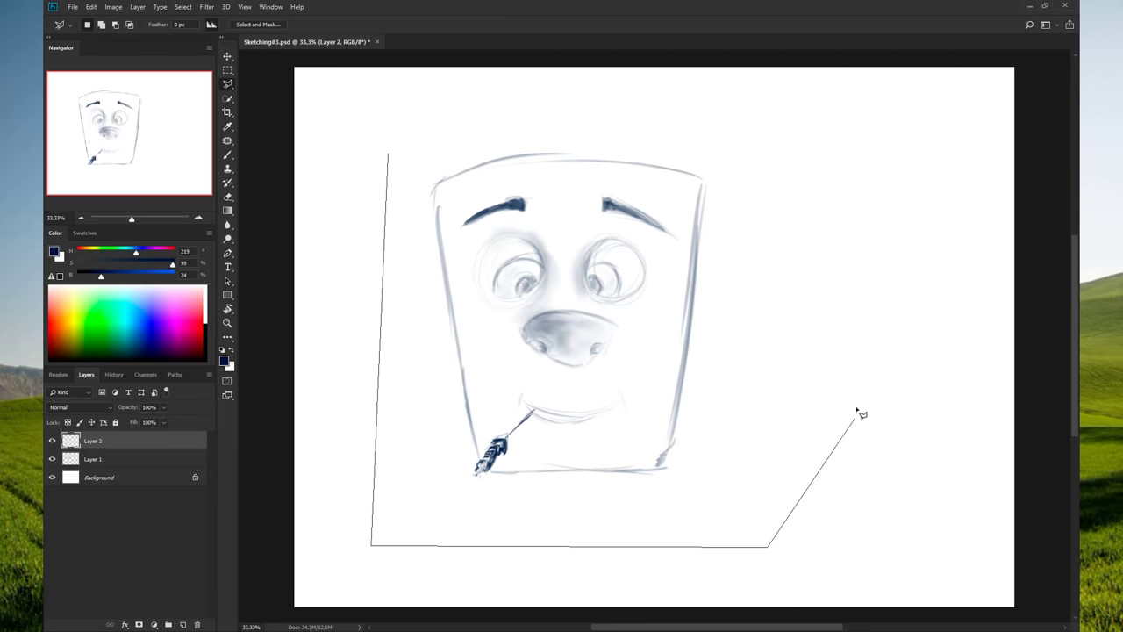
pyautogui.click(851, 262)
pyautogui.click(752, 74)
pyautogui.click(372, 79)
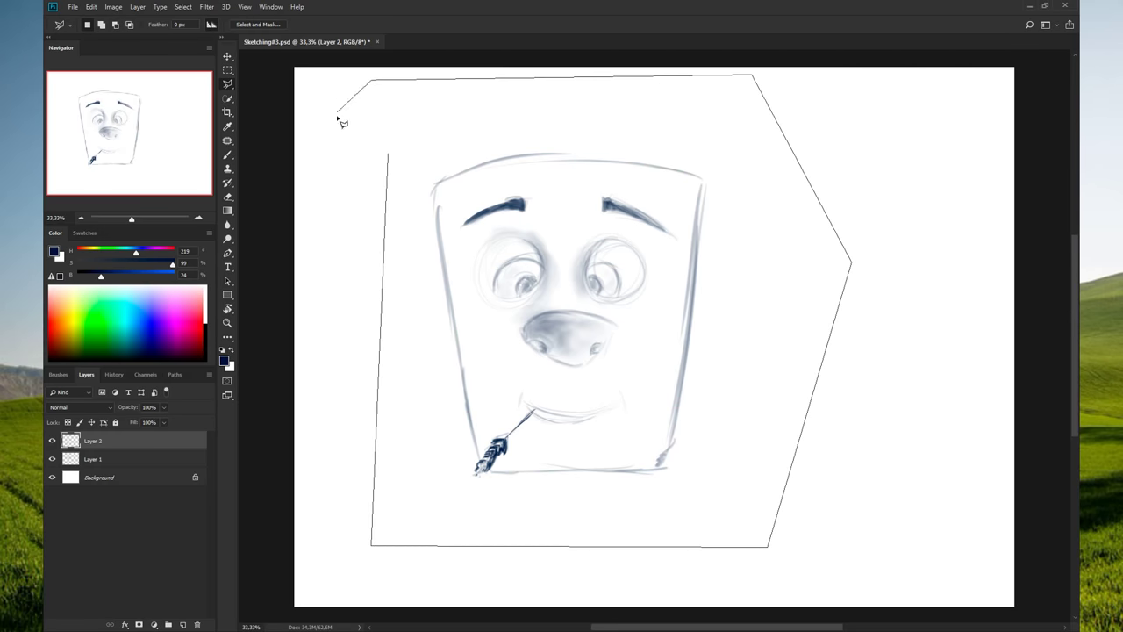
pyautogui.click(388, 158)
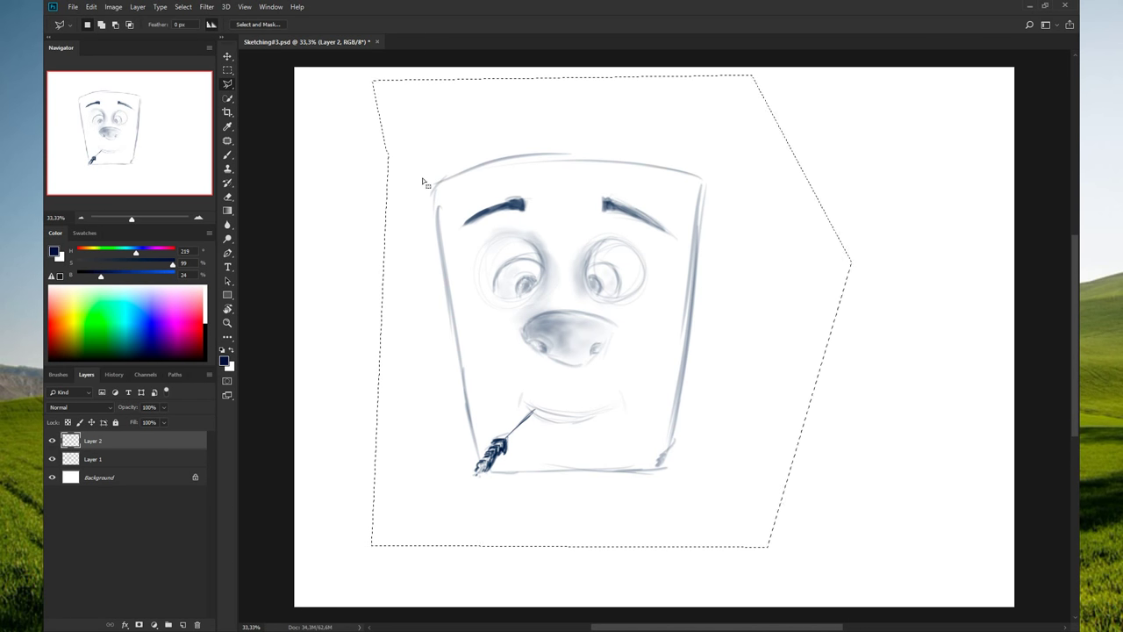
pyautogui.hotkey('ctrl', 't')
pyautogui.moveTo(852, 543); pyautogui.dragTo(809, 484)
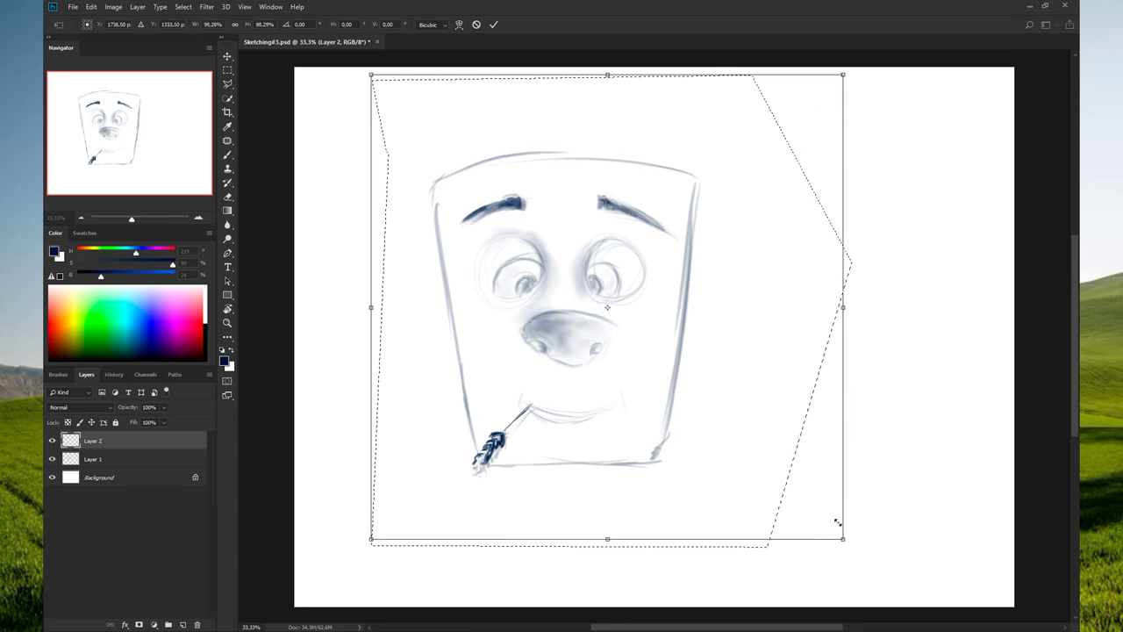
pyautogui.press('Escape')
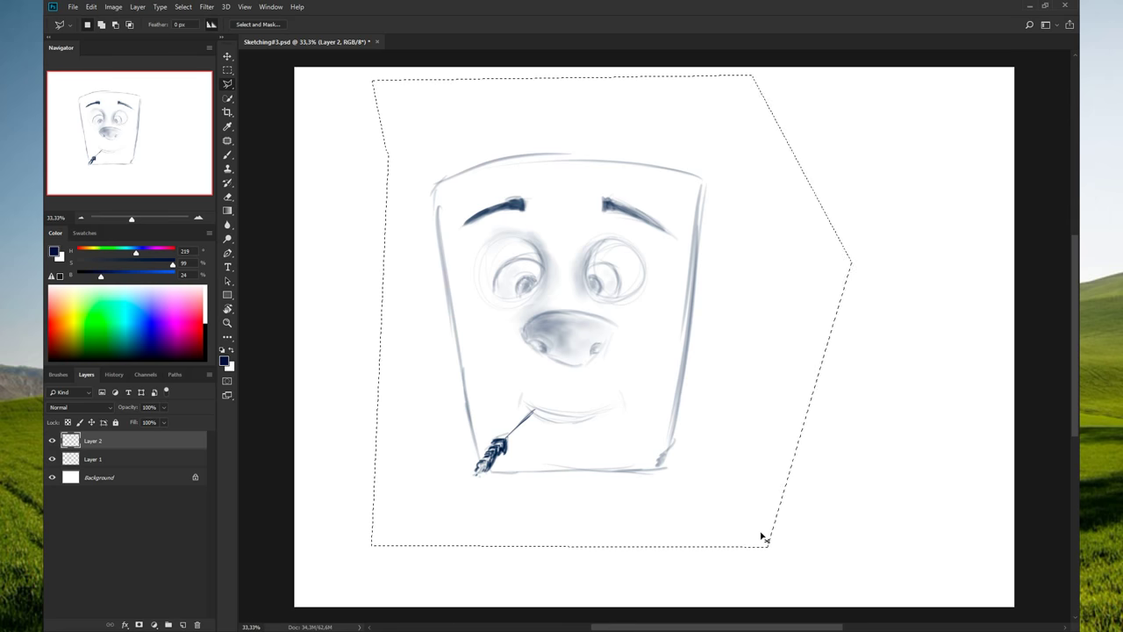
pyautogui.hotkey('ctrl', 'd')
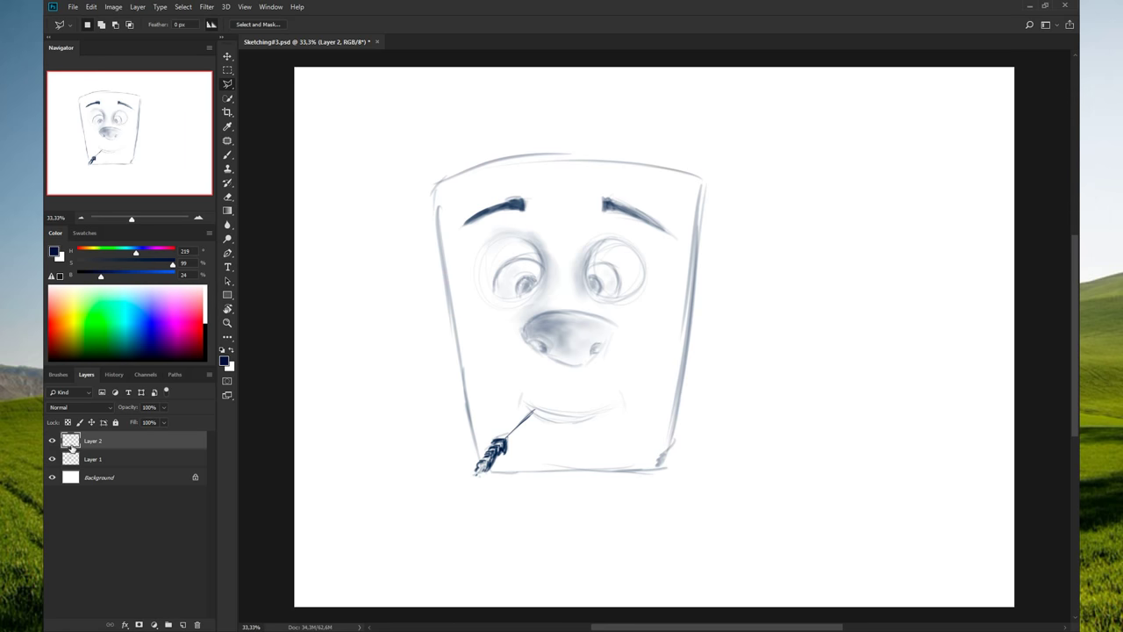
# - Merge Layer 1 and Layer 2 into a single Layer 2
pyautogui.click(52, 441)
pyautogui.click(52, 441)
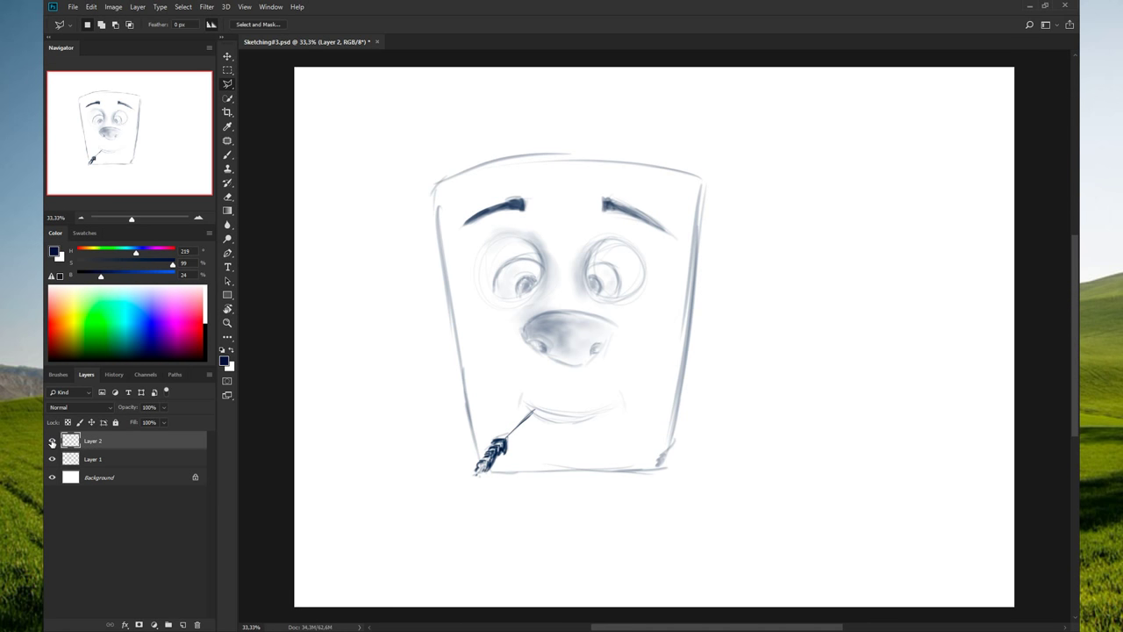
pyautogui.keyDown('shift'); pyautogui.click(97, 454); pyautogui.keyUp('shift')
pyautogui.hotkey('ctrl', 'e')
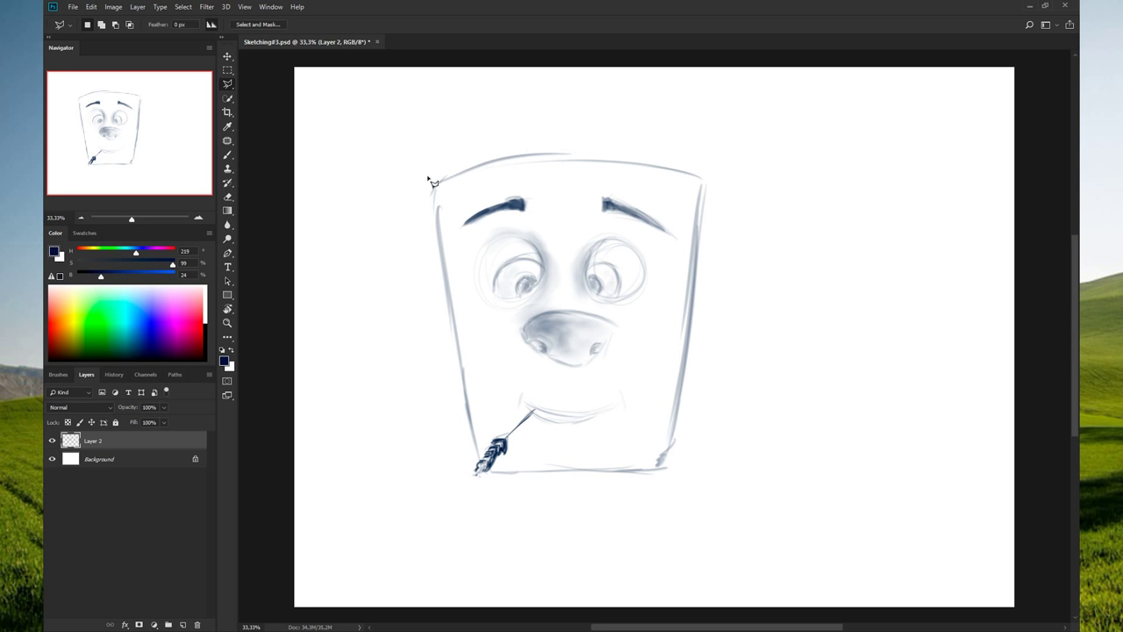
# - Shrink the selected face sketch to about 57% with Free Transform
pyautogui.click(431, 536)
pyautogui.click(768, 536)
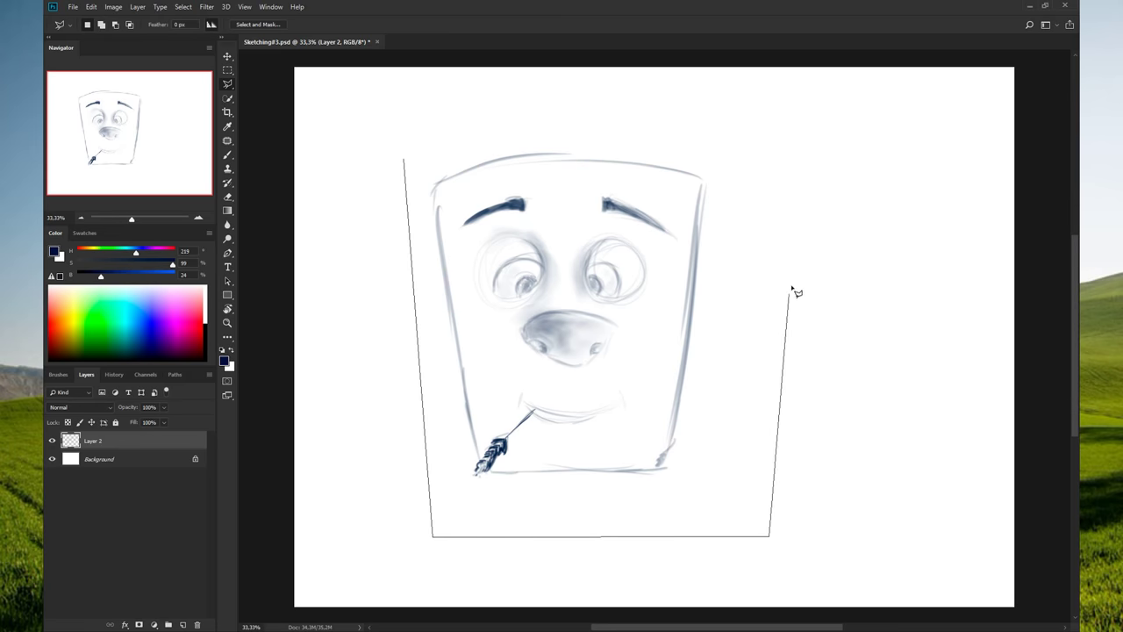
pyautogui.click(777, 139)
pyautogui.click(420, 122)
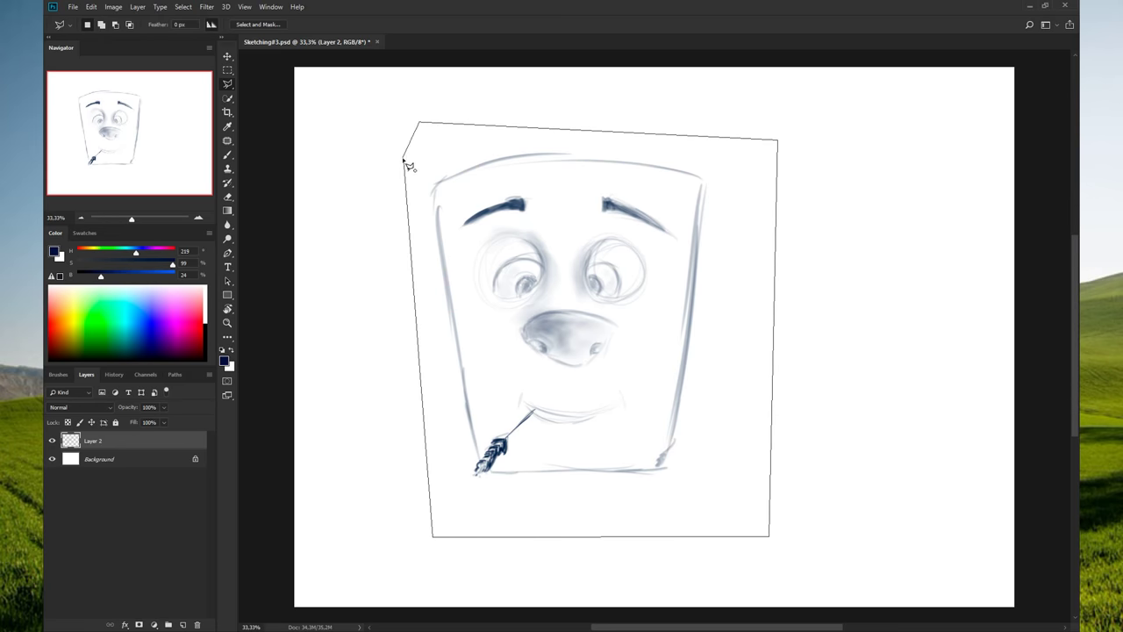
pyautogui.click(403, 159)
pyautogui.hotkey('ctrl', 't')
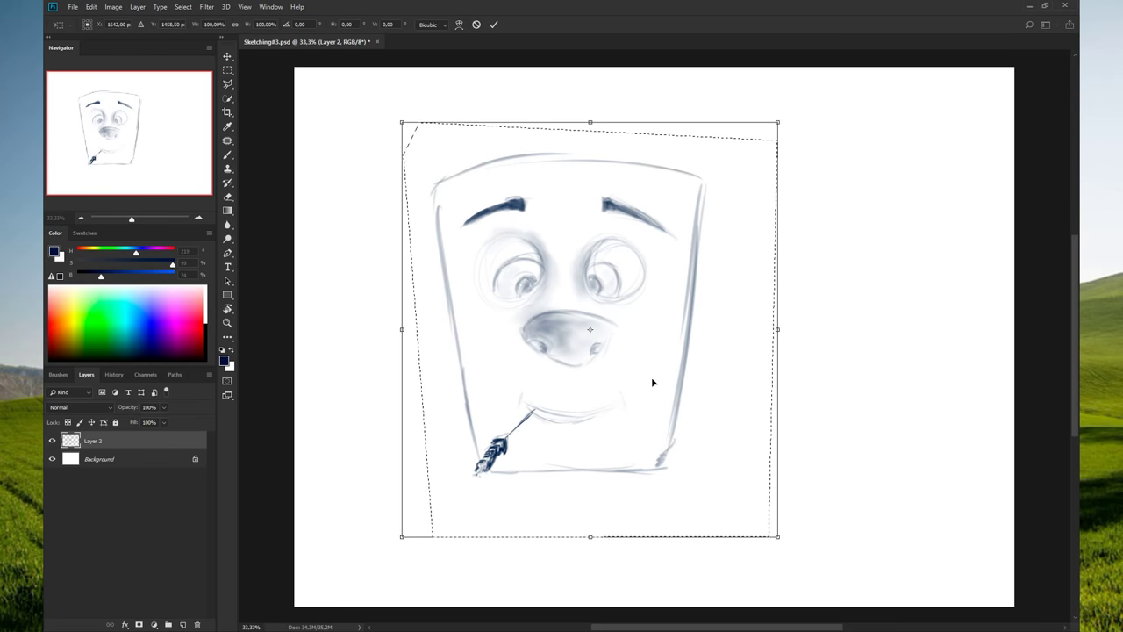
pyautogui.moveTo(773, 533); pyautogui.dragTo(608, 319)
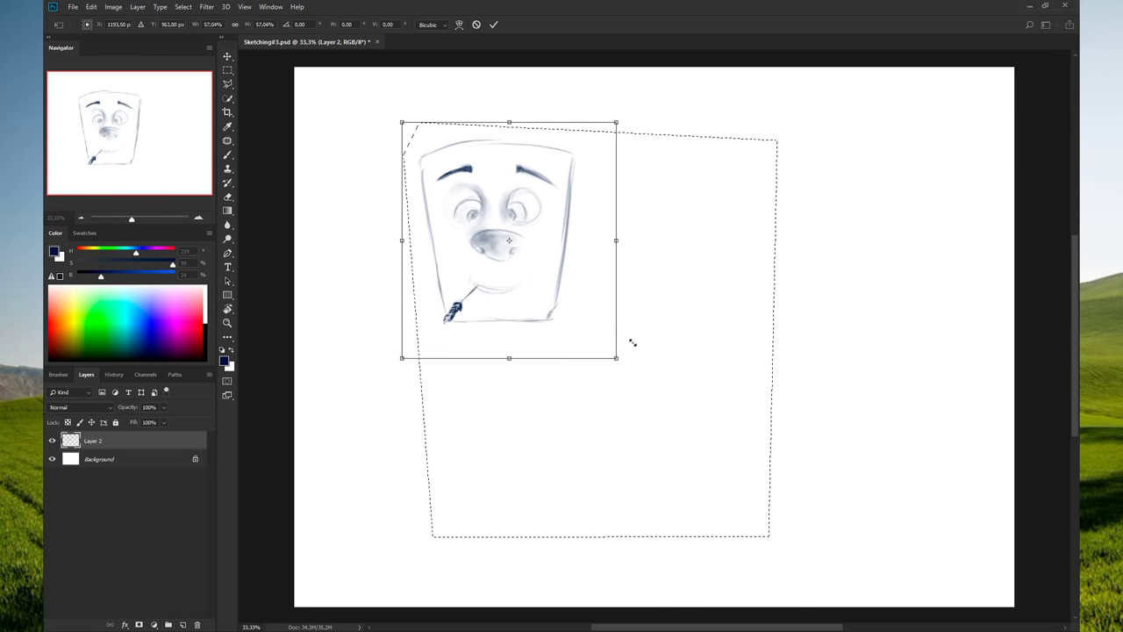
pyautogui.press('Return')
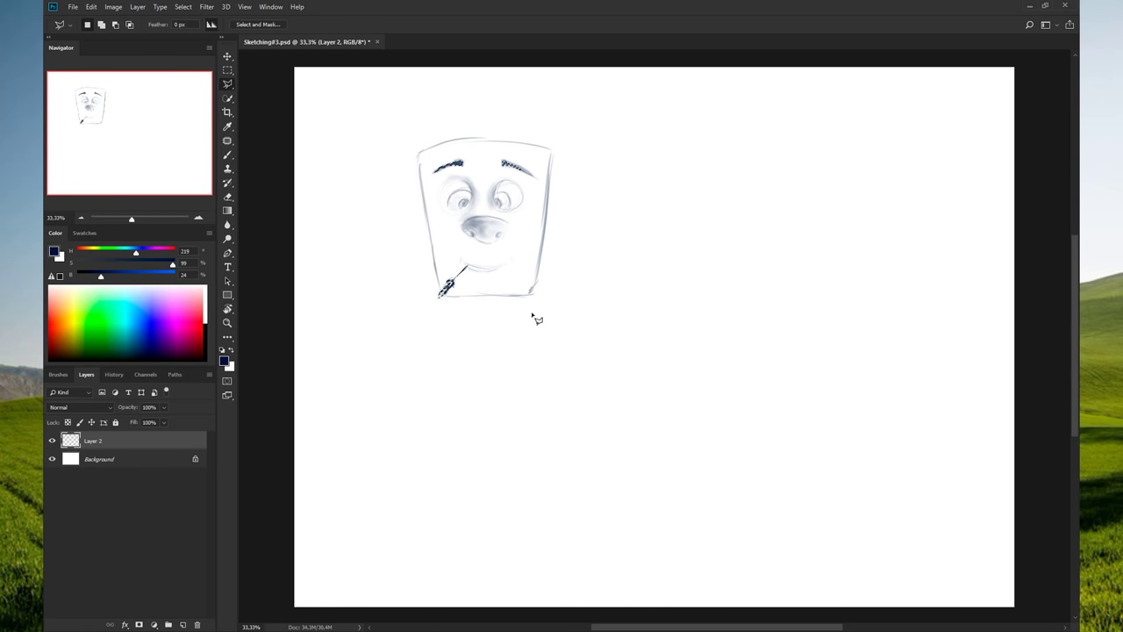
pyautogui.hotkey('ctrl', 'd')
# - Move the face sketch to the centre of the canvas
pyautogui.press('v')
pyautogui.moveTo(488, 223)
pyautogui.mouseDown()
pyautogui.moveTo(626, 377)
pyautogui.moveTo(633, 362)
pyautogui.mouseUp()
pyautogui.press('b')
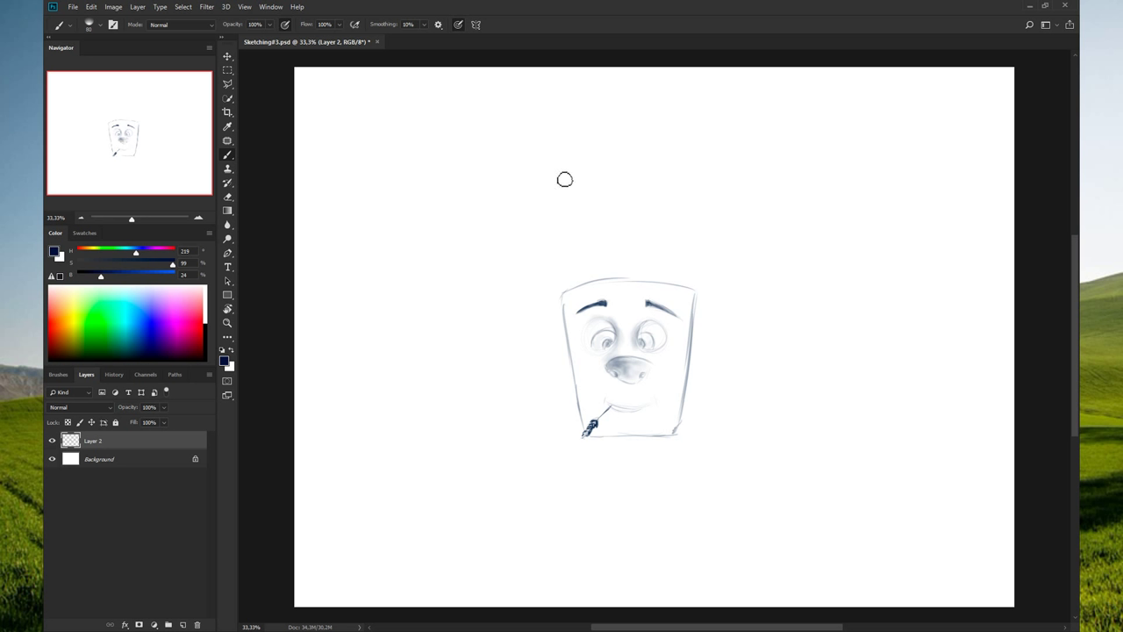
# - Draw the tall left ear outline above the rabbit's head
pyautogui.moveTo(591, 179)
pyautogui.mouseDown()
pyautogui.moveTo(547, 193)
pyautogui.moveTo(566, 282)
pyautogui.mouseUp()
pyautogui.moveTo(596, 180); pyautogui.dragTo(595, 281)
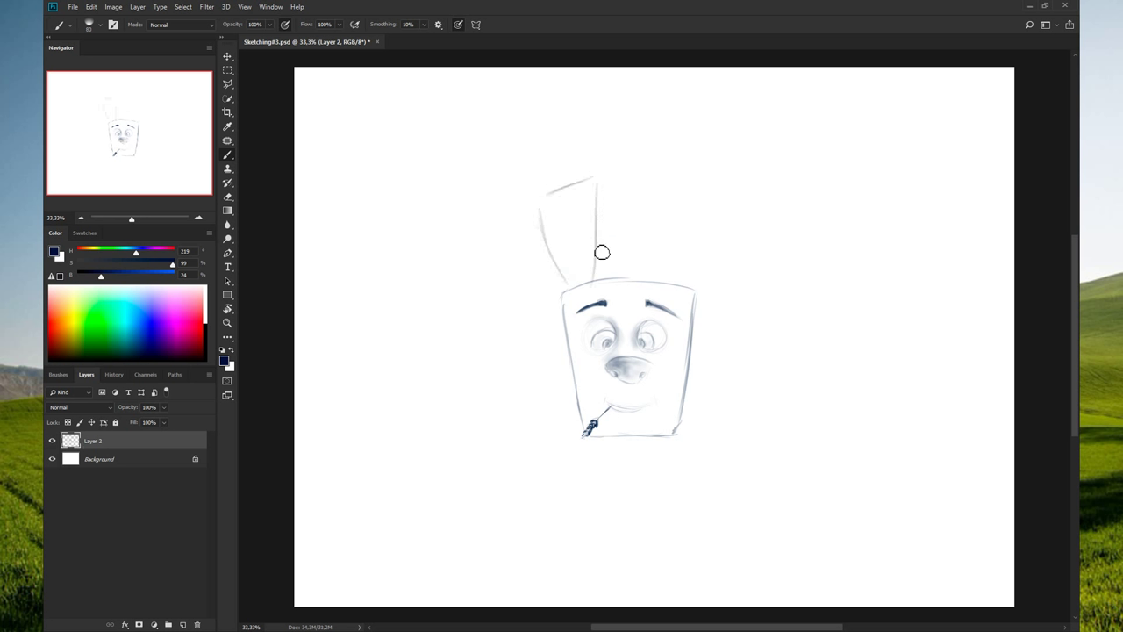
pyautogui.moveTo(602, 193); pyautogui.dragTo(601, 276)
# - Sketch the right ear outline, undoing a stray inner-edge extension
pyautogui.moveTo(647, 187); pyautogui.dragTo(645, 254)
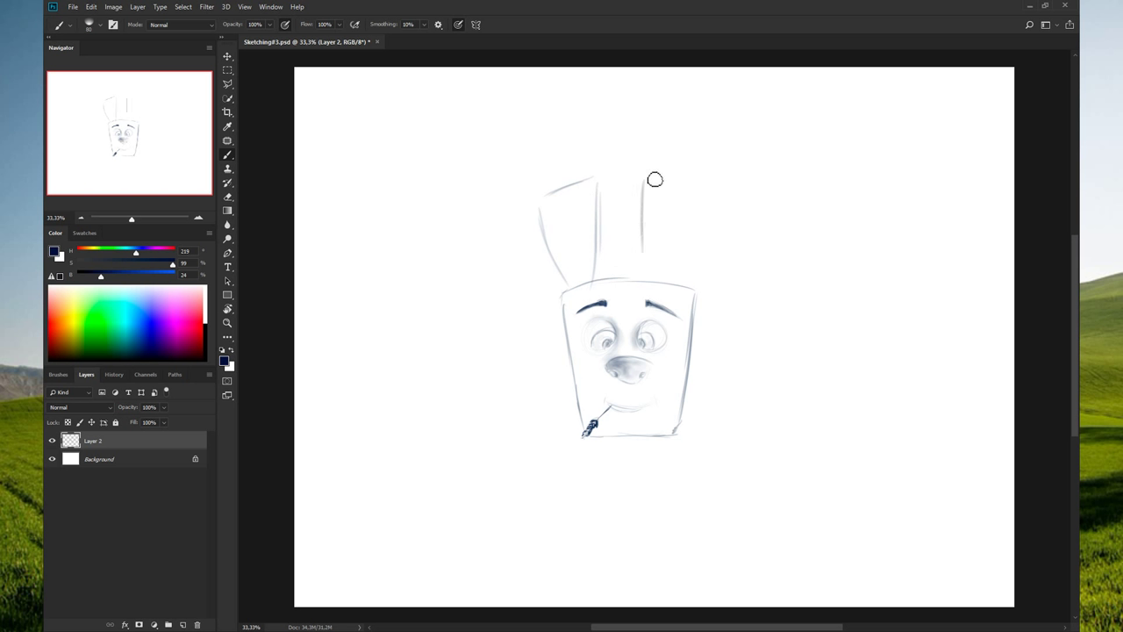
pyautogui.moveTo(649, 178)
pyautogui.mouseDown()
pyautogui.moveTo(712, 198)
pyautogui.moveTo(680, 276)
pyautogui.mouseUp()
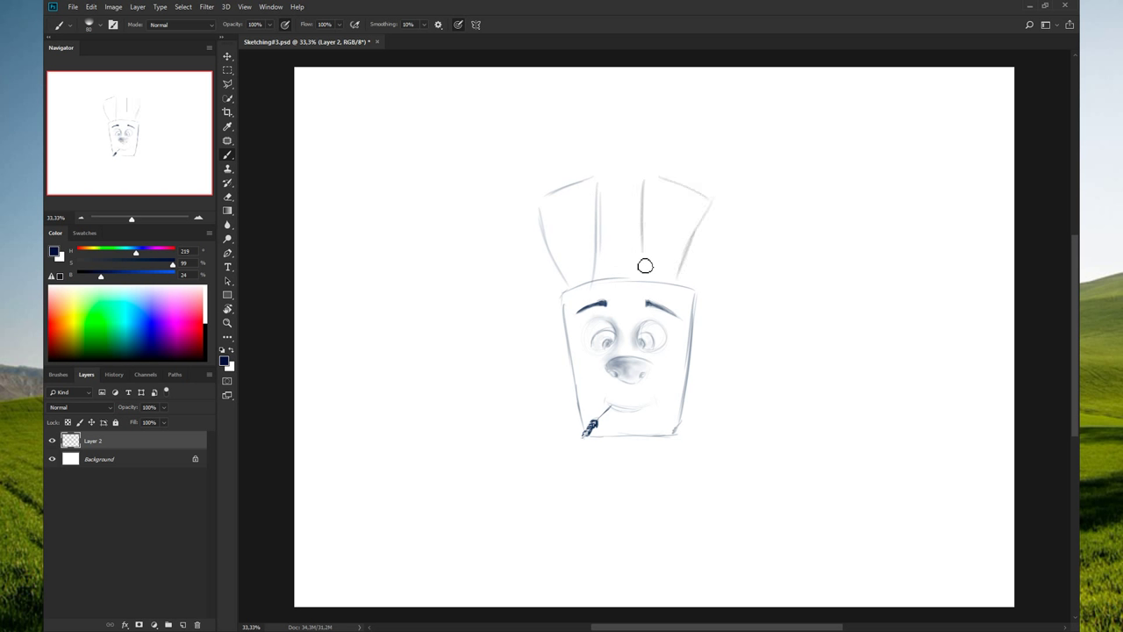
pyautogui.moveTo(644, 243); pyautogui.dragTo(653, 282)
pyautogui.hotkey('ctrl', 'z')
# - Refine the ear edges and redraw the top of the folded left ear tip
pyautogui.moveTo(535, 205); pyautogui.dragTo(554, 232)
pyautogui.moveTo(603, 186)
pyautogui.mouseDown()
pyautogui.moveTo(589, 235)
pyautogui.moveTo(542, 232)
pyautogui.moveTo(603, 186)
pyautogui.mouseUp()
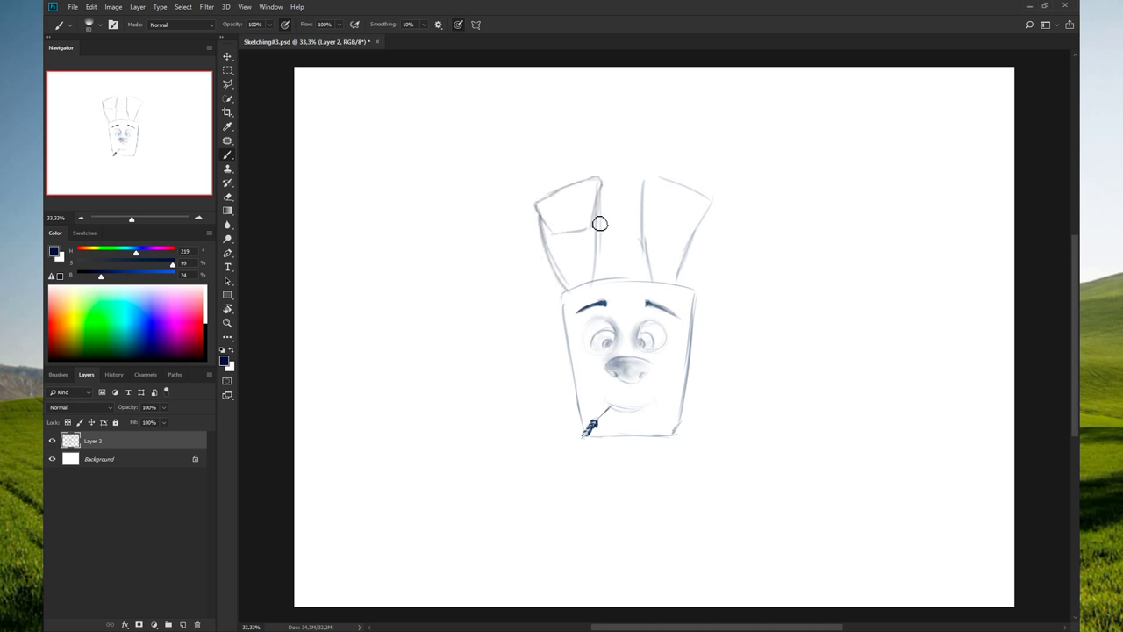
pyautogui.moveTo(664, 225); pyautogui.dragTo(712, 216)
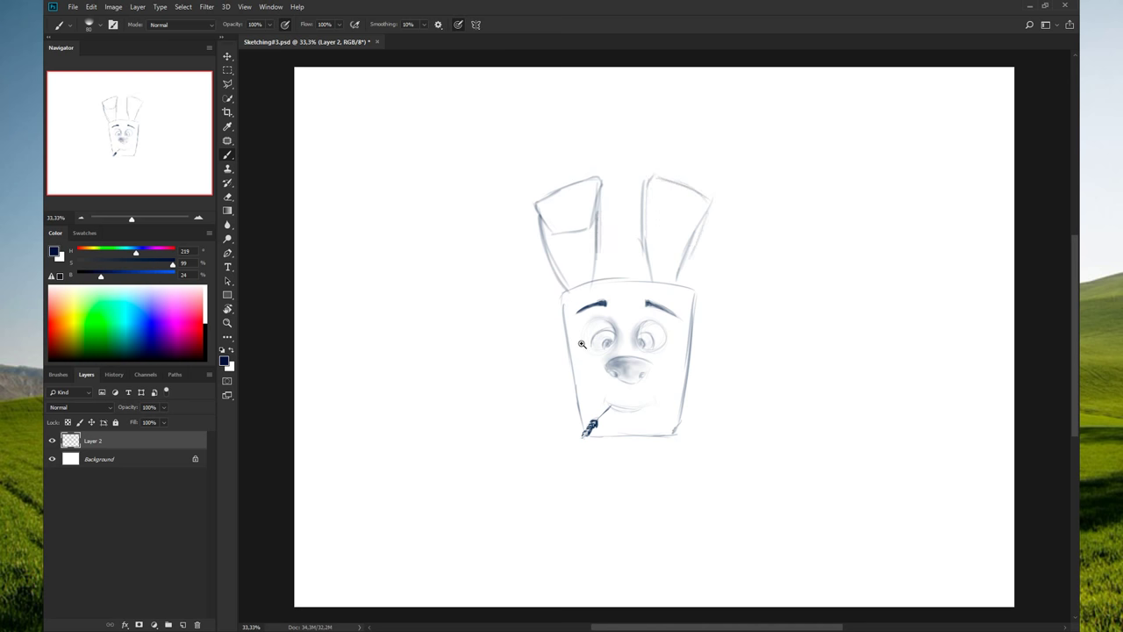
pyautogui.scroll(2, 595, 344)
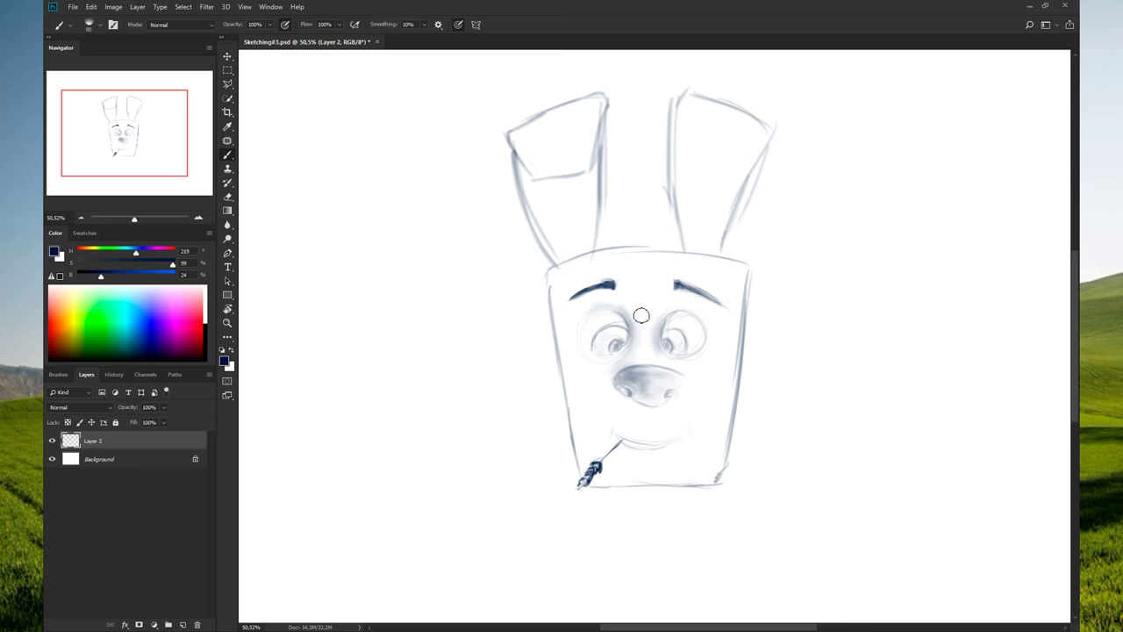
# - Erase the old round eyes and return to a slightly smaller brush
pyautogui.press('e')
pyautogui.moveTo(621, 317)
pyautogui.mouseDown()
pyautogui.moveTo(609, 335)
pyautogui.moveTo(683, 310)
pyautogui.moveTo(670, 368)
pyautogui.mouseUp()
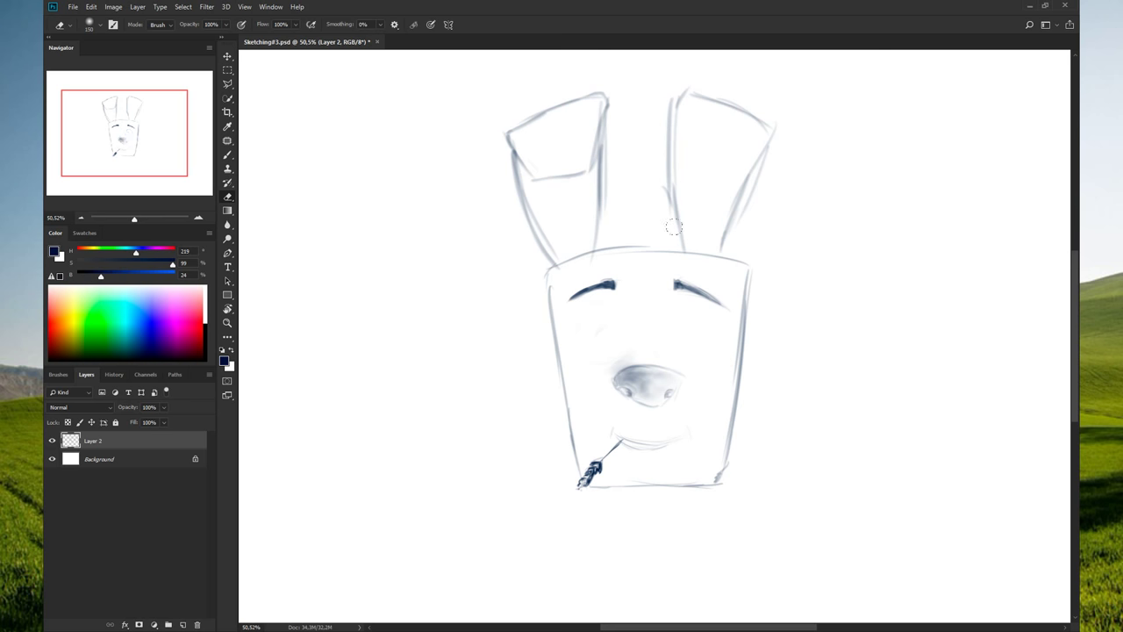
pyautogui.press('b')
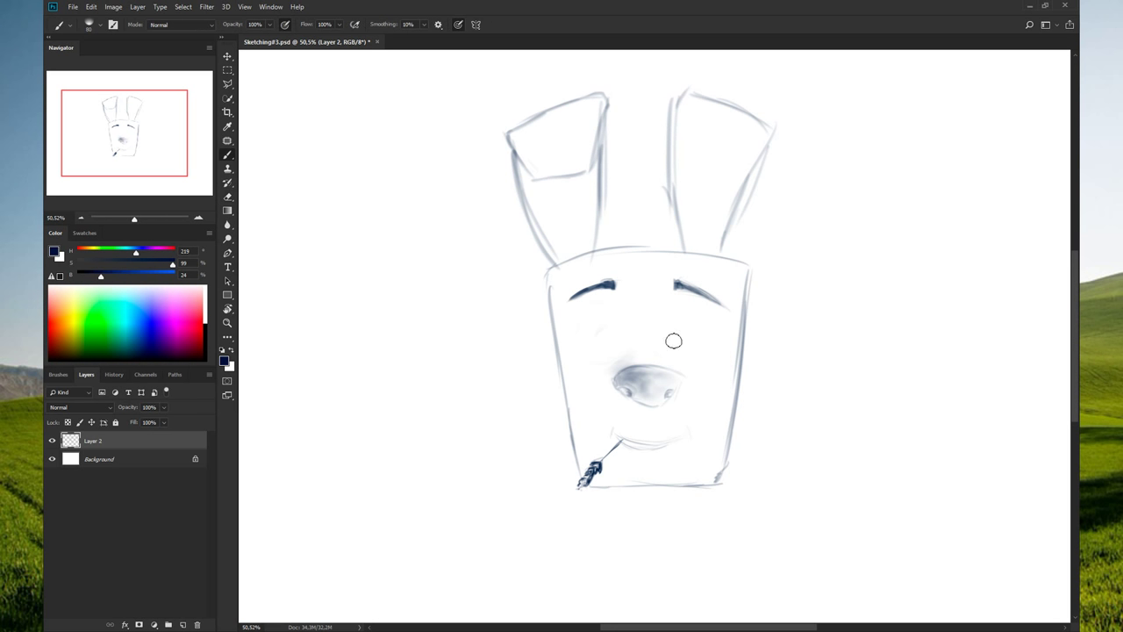
pyautogui.press('[')
pyautogui.moveTo(594, 362)
pyautogui.mouseDown()
pyautogui.moveTo(599, 315)
pyautogui.moveTo(587, 341)
pyautogui.moveTo(617, 358)
pyautogui.mouseUp()
pyautogui.hotkey('ctrl', 'z')
# - Draw narrower eye outlines under both eyebrows, redoing the right eye's edge
pyautogui.moveTo(612, 307); pyautogui.dragTo(586, 332)
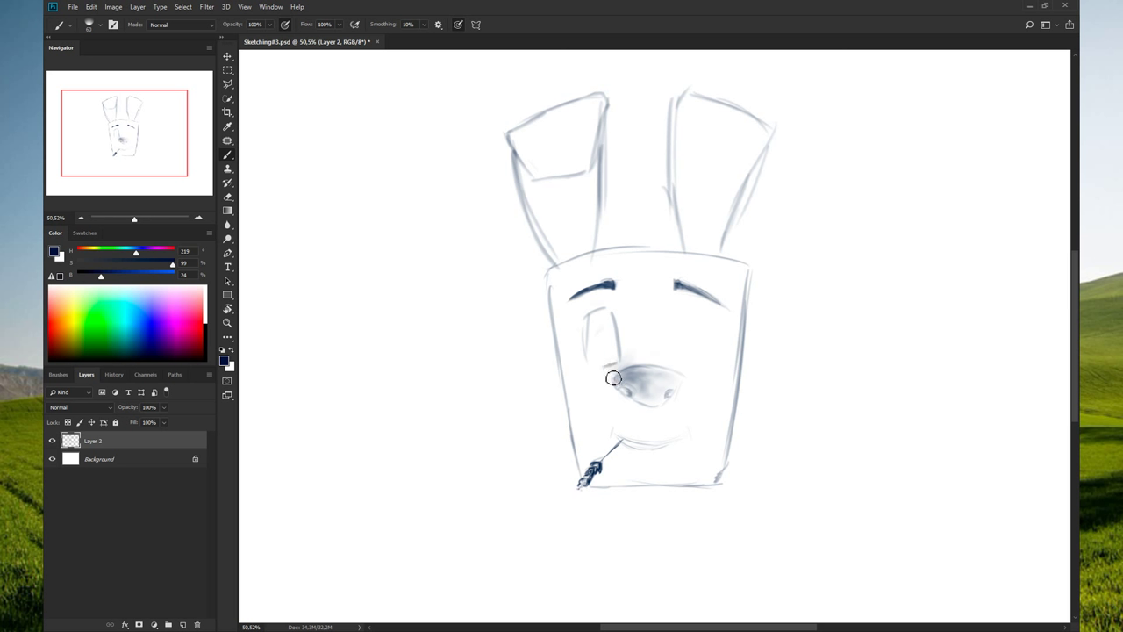
pyautogui.moveTo(693, 306); pyautogui.dragTo(680, 359)
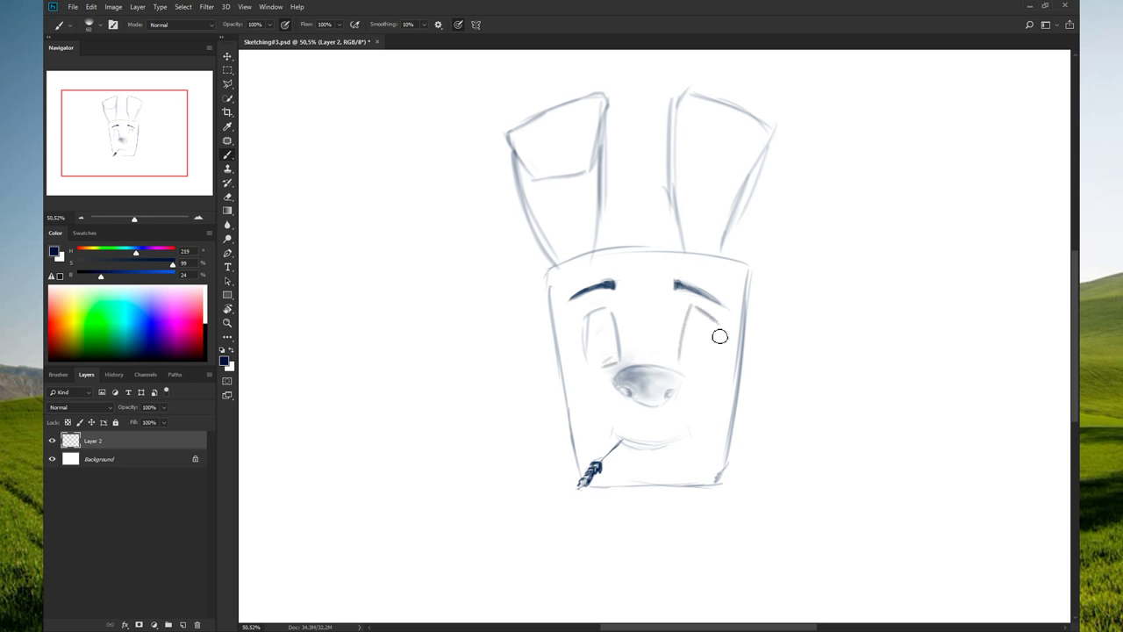
pyautogui.moveTo(715, 323); pyautogui.dragTo(700, 381)
pyautogui.hotkey('ctrl', 'z')
pyautogui.hotkey('ctrl', 'z')
pyautogui.moveTo(684, 304)
pyautogui.mouseDown()
pyautogui.moveTo(674, 349)
pyautogui.moveTo(708, 370)
pyautogui.mouseUp()
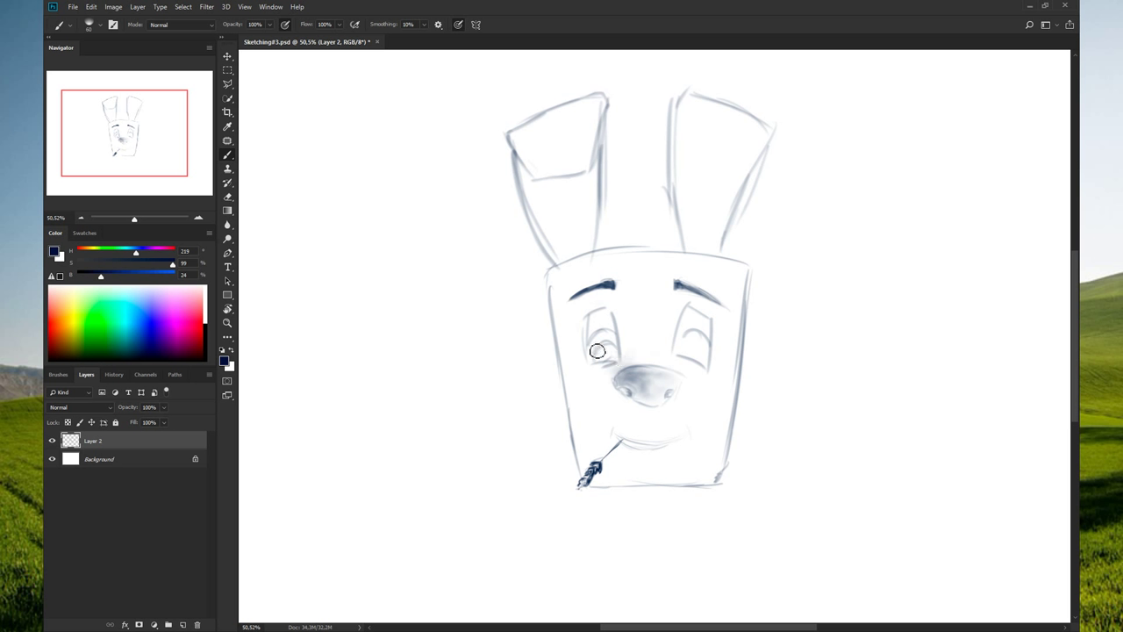
# - Shade both pupils with soft grey
pyautogui.moveTo(598, 363); pyautogui.dragTo(615, 350)
pyautogui.moveTo(690, 351); pyautogui.dragTo(692, 358)
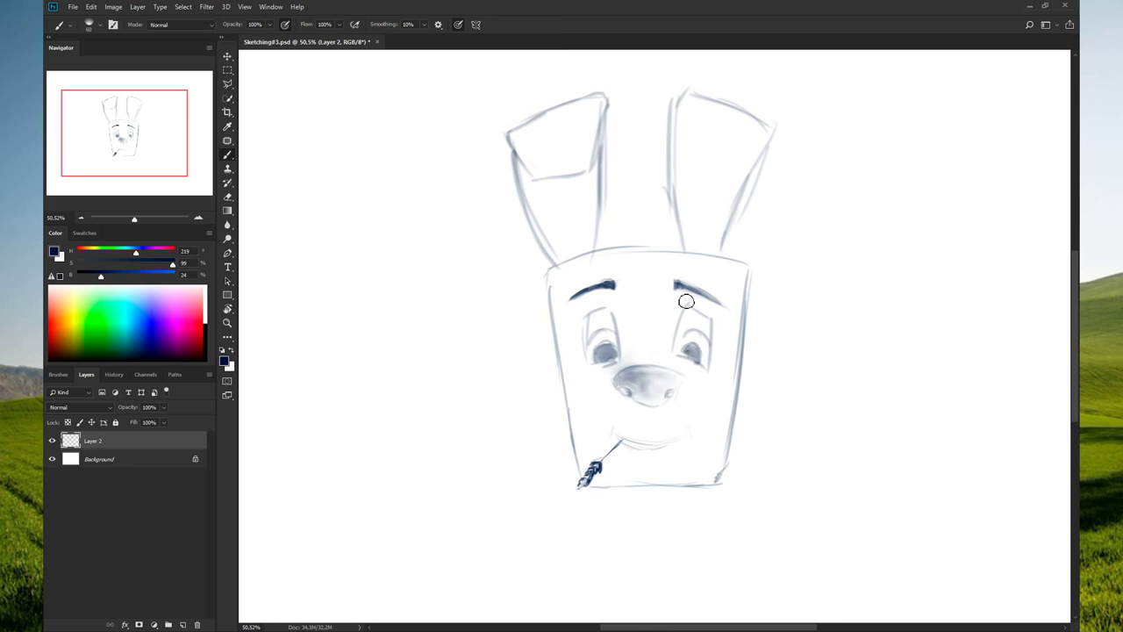
pyautogui.press('l')
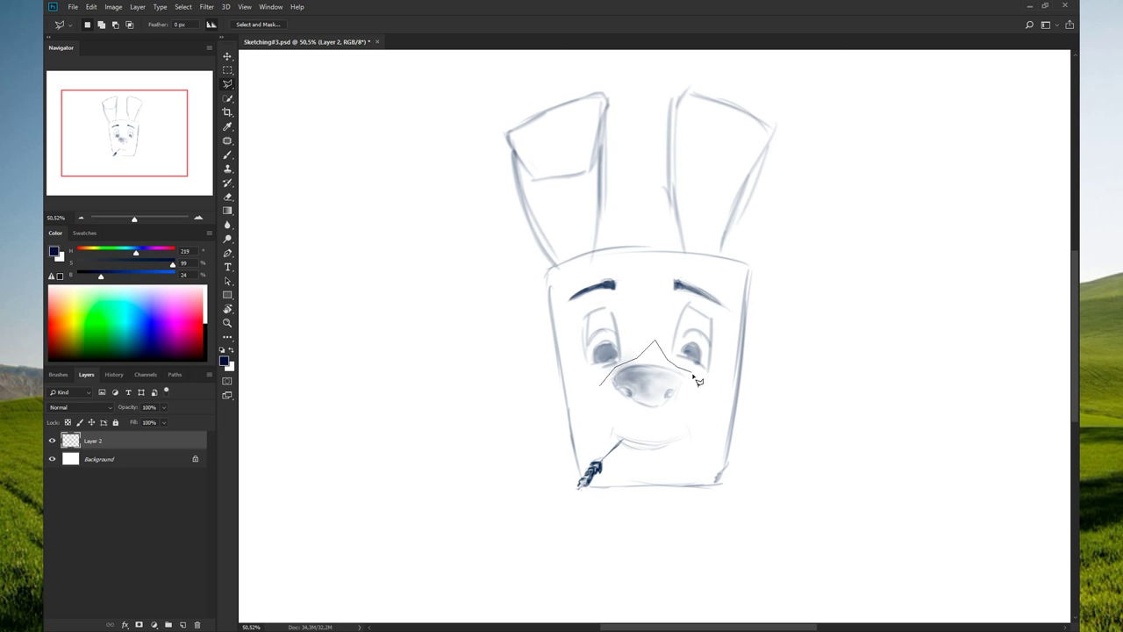
# - Lasso-delete the large shaded nose and draw a small triangular nose below the eyes
pyautogui.moveTo(698, 380); pyautogui.dragTo(601, 386)
pyautogui.press('Delete')
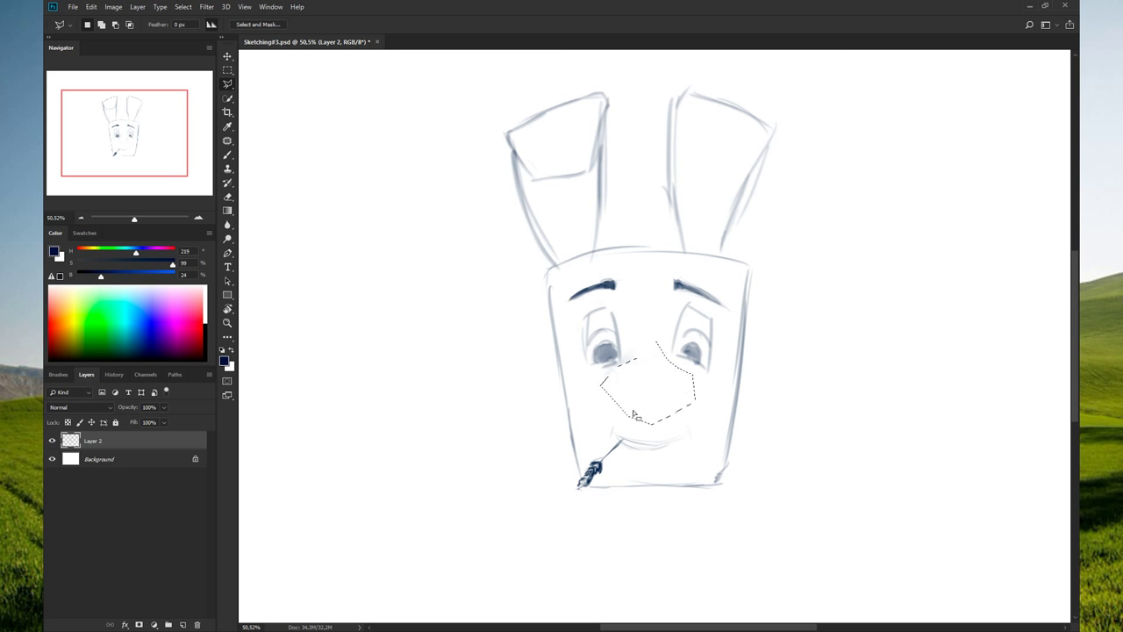
pyautogui.hotkey('ctrl', 'd')
pyautogui.hotkey('ctrl', 'z')
pyautogui.hotkey('ctrl', 'd')
pyautogui.press('b')
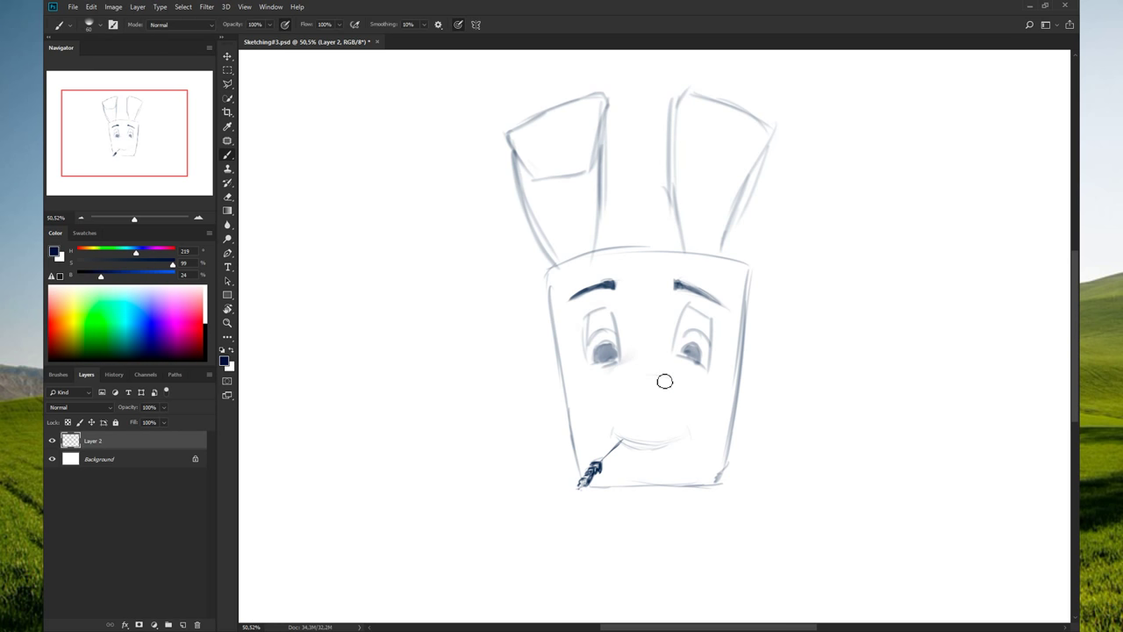
pyautogui.moveTo(664, 381)
pyautogui.mouseDown()
pyautogui.moveTo(630, 384)
pyautogui.moveTo(667, 400)
pyautogui.moveTo(648, 384)
pyautogui.mouseUp()
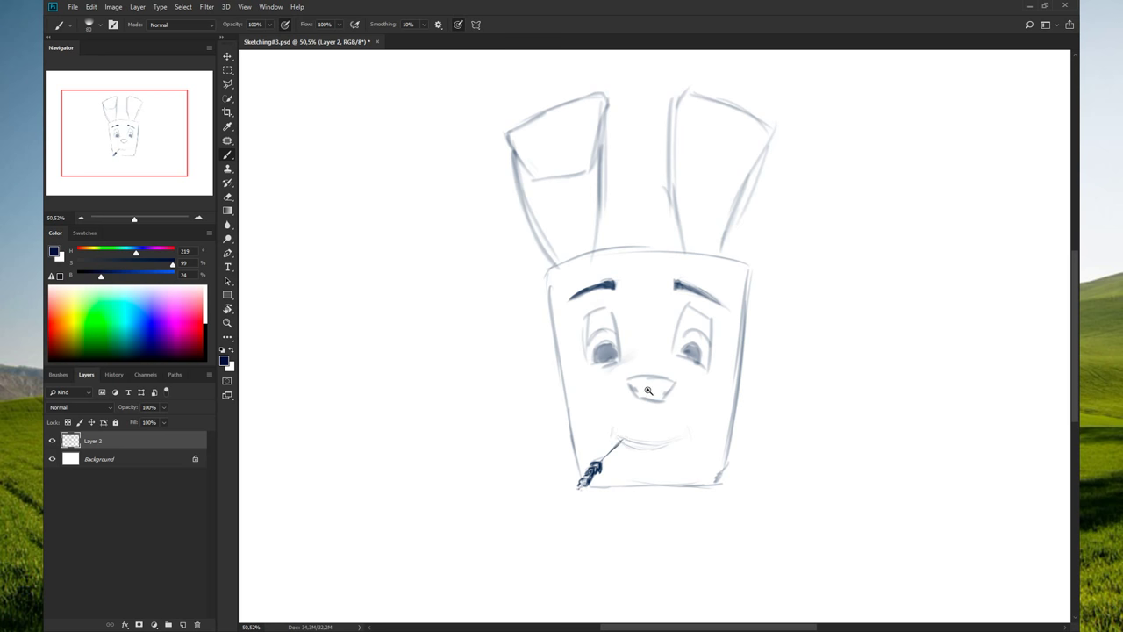
pyautogui.click(647, 389)
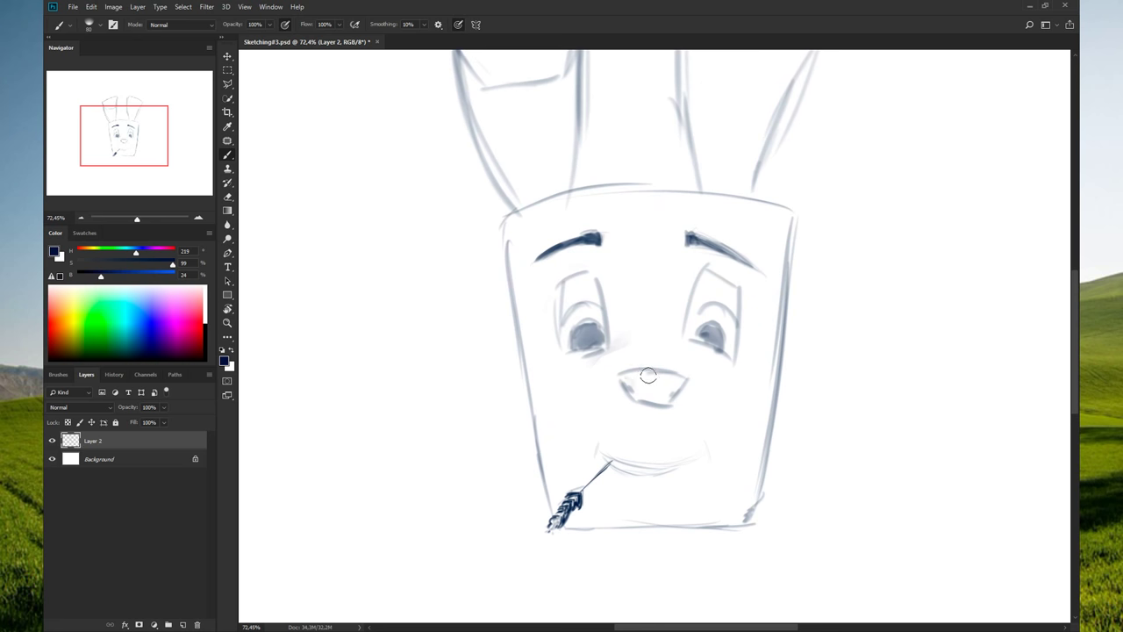
# - Lasso-delete the nose again and redraw it as one curved line without nostril marks
pyautogui.press('l')
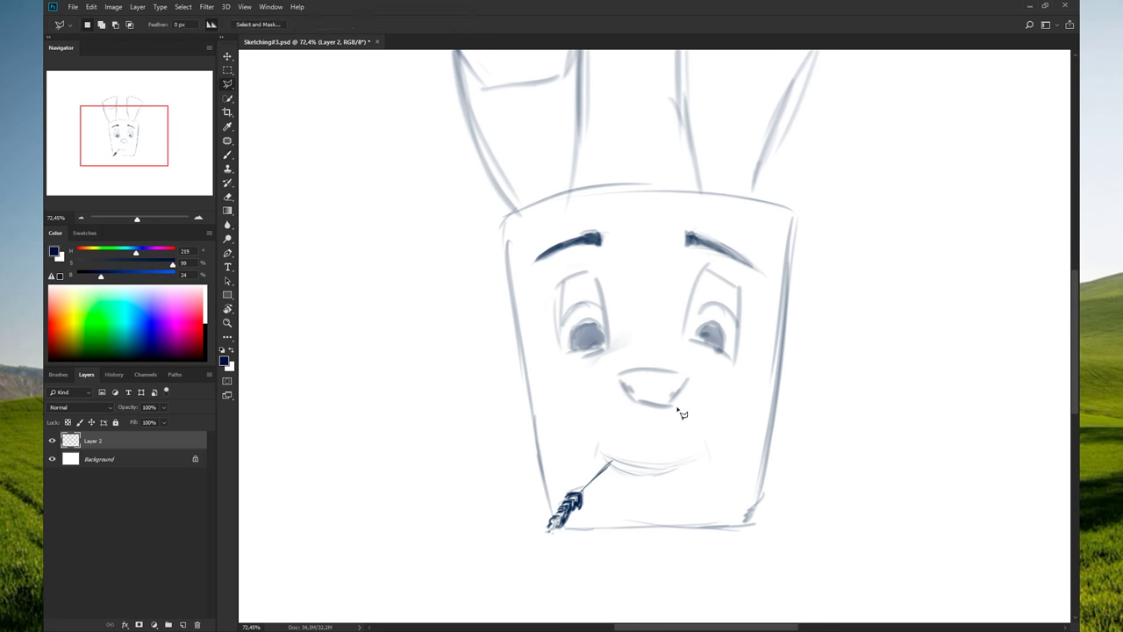
pyautogui.moveTo(693, 426); pyautogui.dragTo(699, 423)
pyautogui.press('Delete')
pyautogui.hotkey('ctrl', 'd')
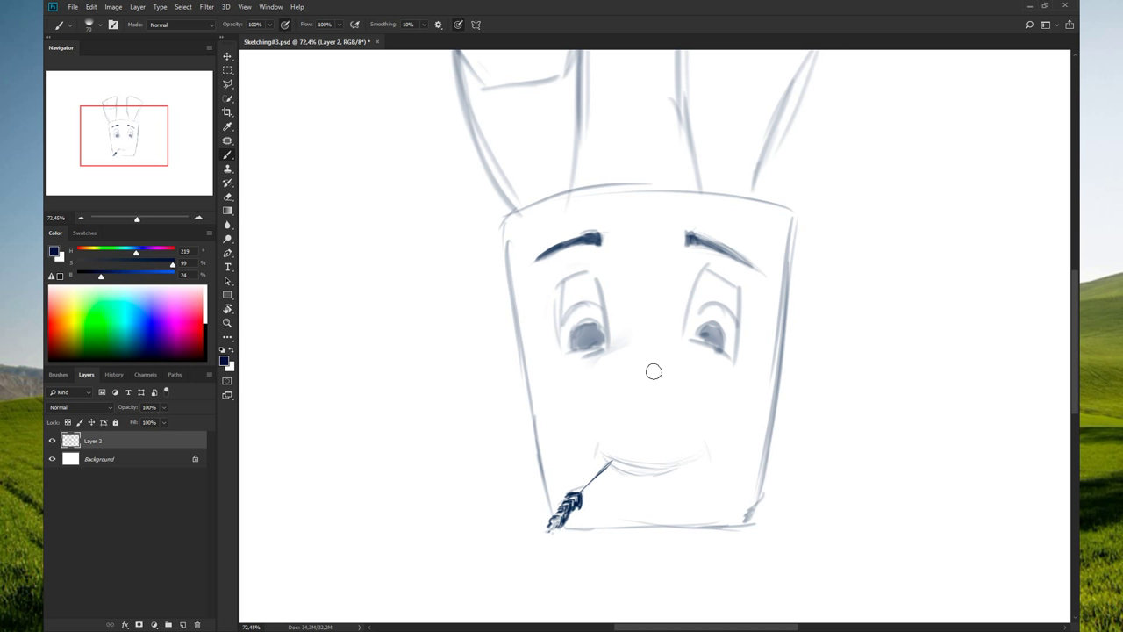
pyautogui.moveTo(672, 370)
pyautogui.mouseDown()
pyautogui.moveTo(624, 380)
pyautogui.moveTo(672, 403)
pyautogui.mouseUp()
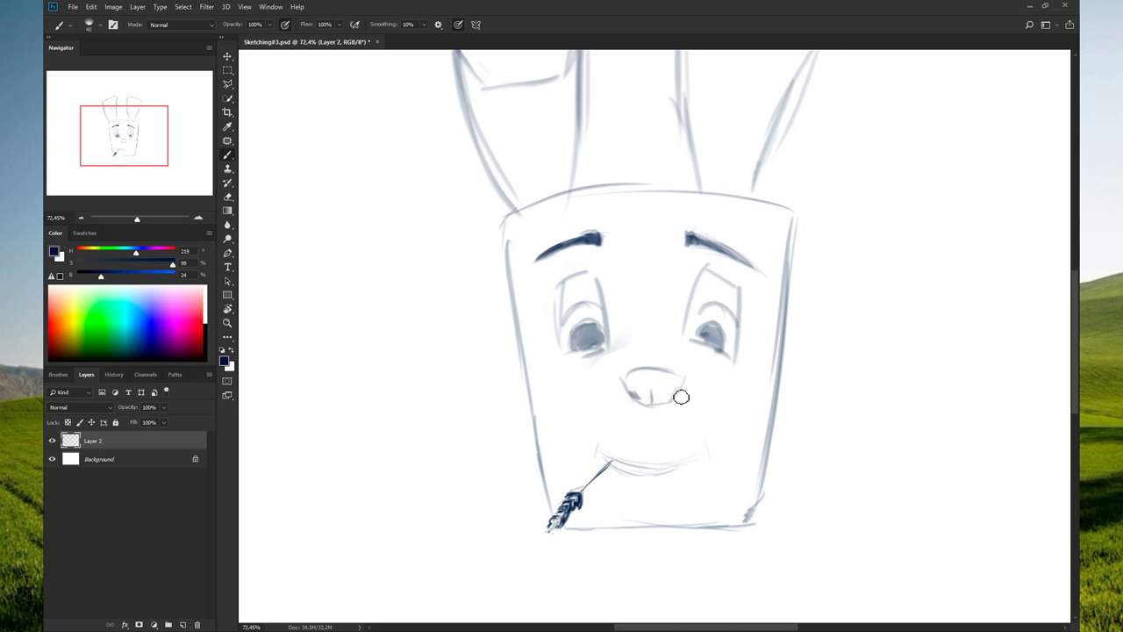
pyautogui.hotkey('ctrl', 'z')
# - Hide the Layer 2 face sketch and paste the sitting rabbit reference as a new layer
pyautogui.click(52, 442)
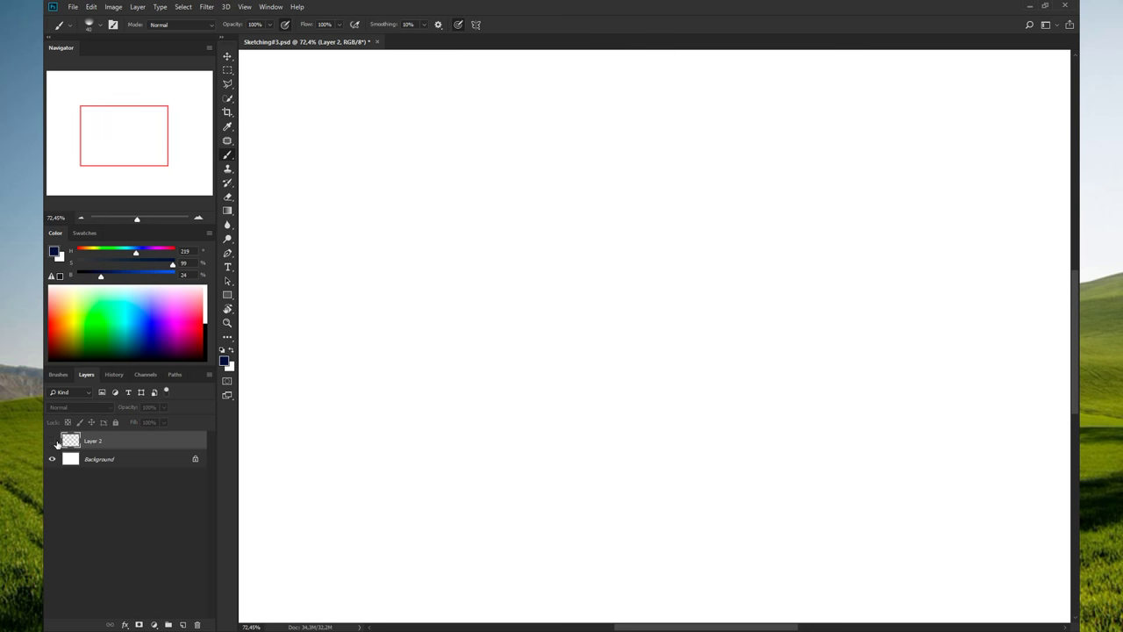
pyautogui.hotkey('ctrl', 'v')
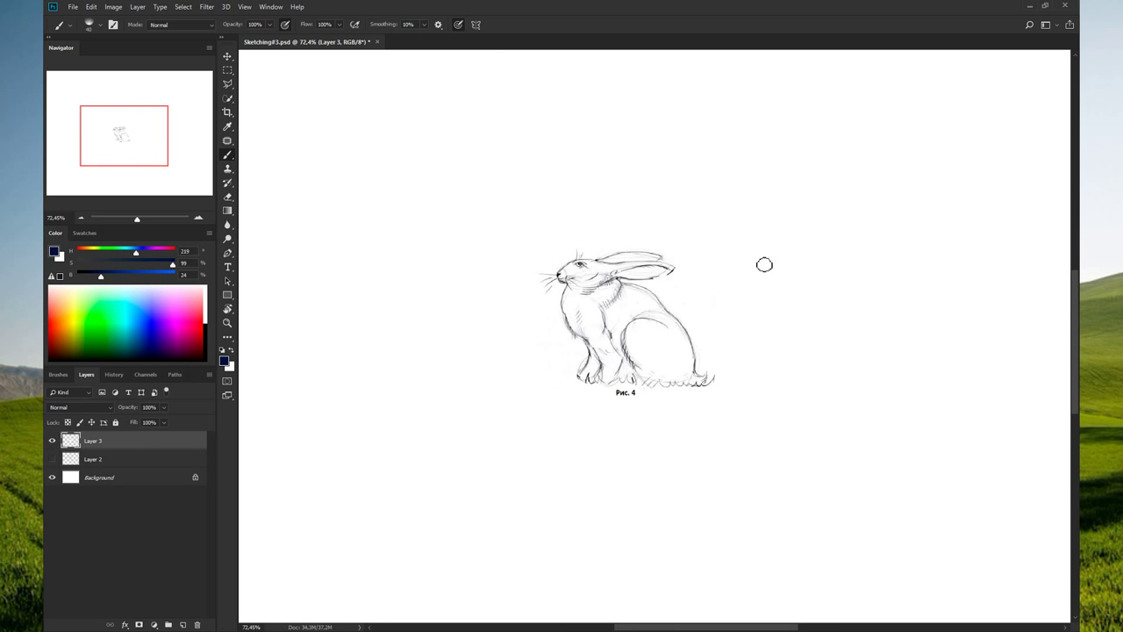
pyautogui.moveTo(509, 330)
pyautogui.mouseDown()
pyautogui.moveTo(551, 325)
pyautogui.moveTo(517, 313)
pyautogui.moveTo(552, 333)
pyautogui.moveTo(626, 295)
pyautogui.mouseUp()
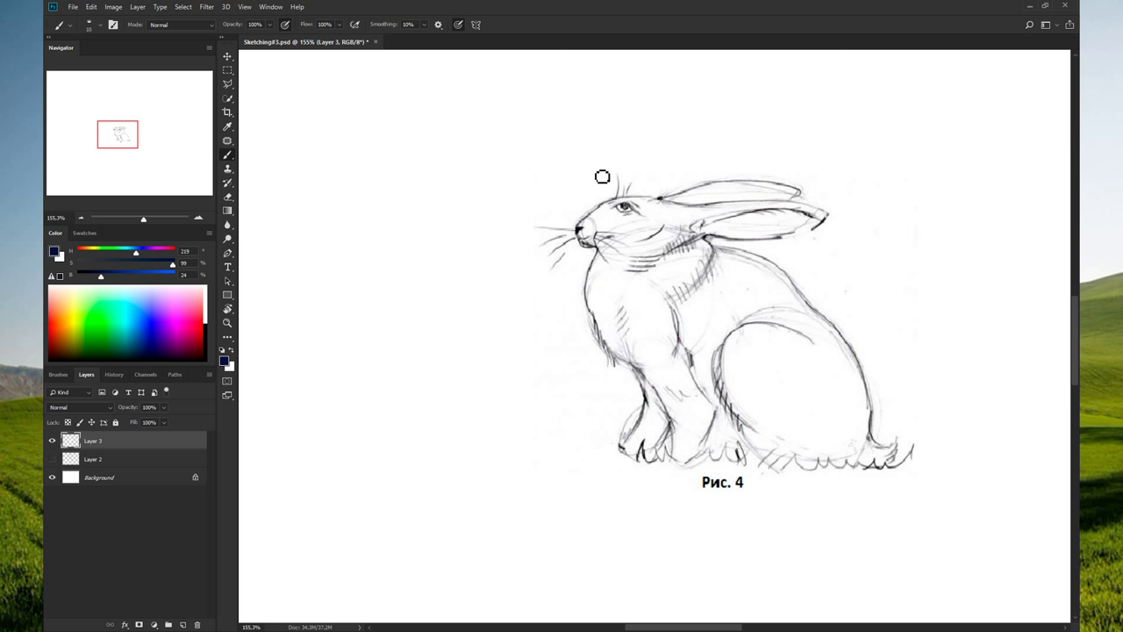
# - Sketch a top hat with a dark blue band above the rabbit's head
pyautogui.moveTo(602, 177)
pyautogui.mouseDown()
pyautogui.moveTo(595, 112)
pyautogui.moveTo(667, 106)
pyautogui.moveTo(664, 179)
pyautogui.moveTo(618, 147)
pyautogui.moveTo(614, 155)
pyautogui.moveTo(662, 159)
pyautogui.moveTo(608, 158)
pyautogui.mouseUp()
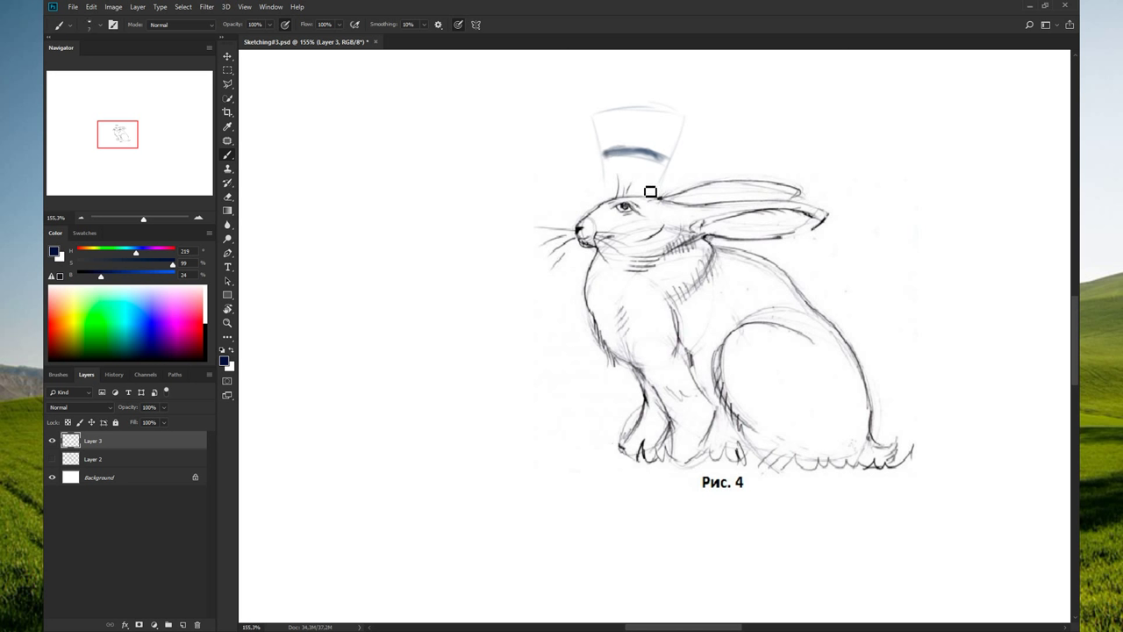
pyautogui.moveTo(639, 158)
pyautogui.mouseDown()
pyautogui.moveTo(669, 166)
pyautogui.moveTo(610, 163)
pyautogui.mouseUp()
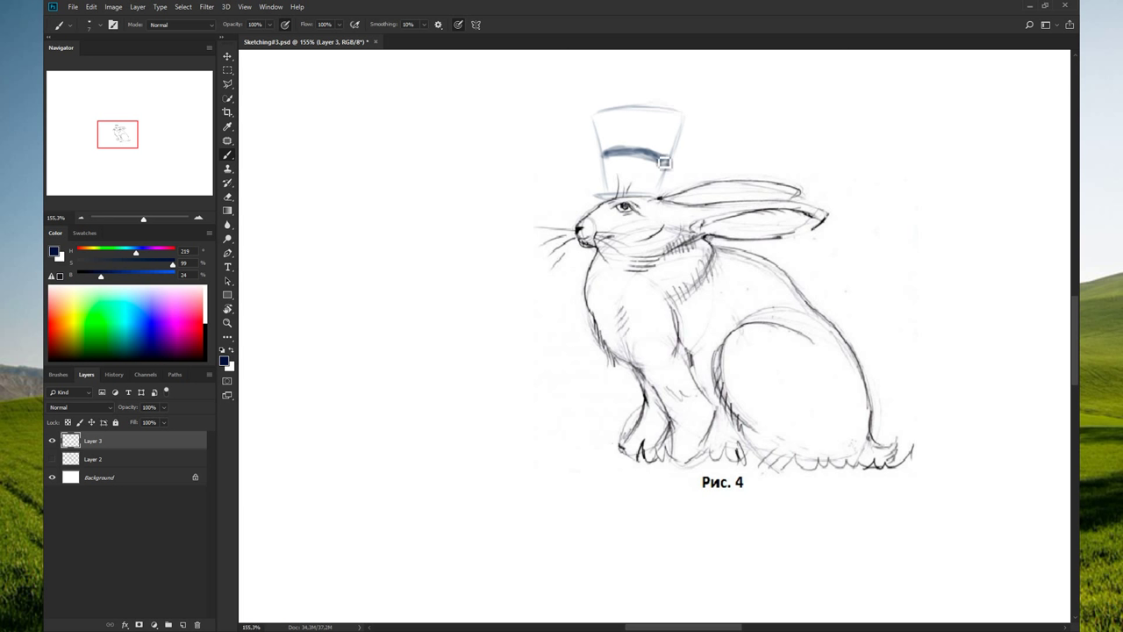
pyautogui.moveTo(611, 154)
pyautogui.mouseDown()
pyautogui.moveTo(660, 156)
pyautogui.moveTo(605, 163)
pyautogui.moveTo(672, 163)
pyautogui.moveTo(607, 157)
pyautogui.mouseUp()
pyautogui.moveTo(707, 250); pyautogui.dragTo(711, 277)
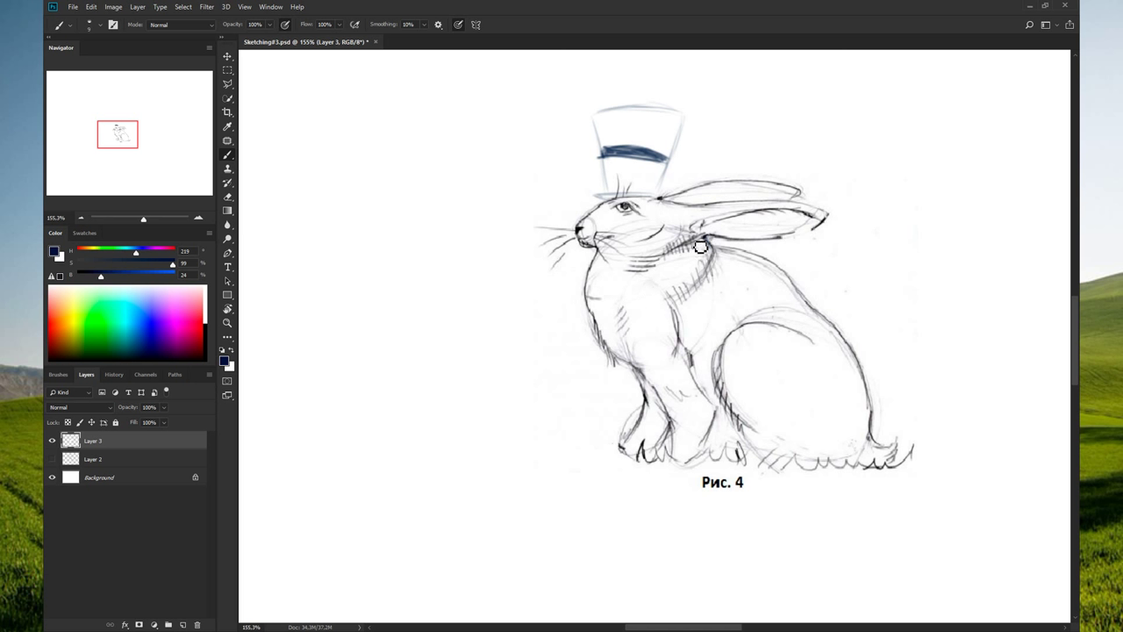
# - Paint the dark blue collar's upper and lower edges across the neck
pyautogui.moveTo(709, 243); pyautogui.dragTo(600, 294)
pyautogui.moveTo(702, 233)
pyautogui.mouseDown()
pyautogui.moveTo(707, 256)
pyautogui.moveTo(627, 309)
pyautogui.mouseUp()
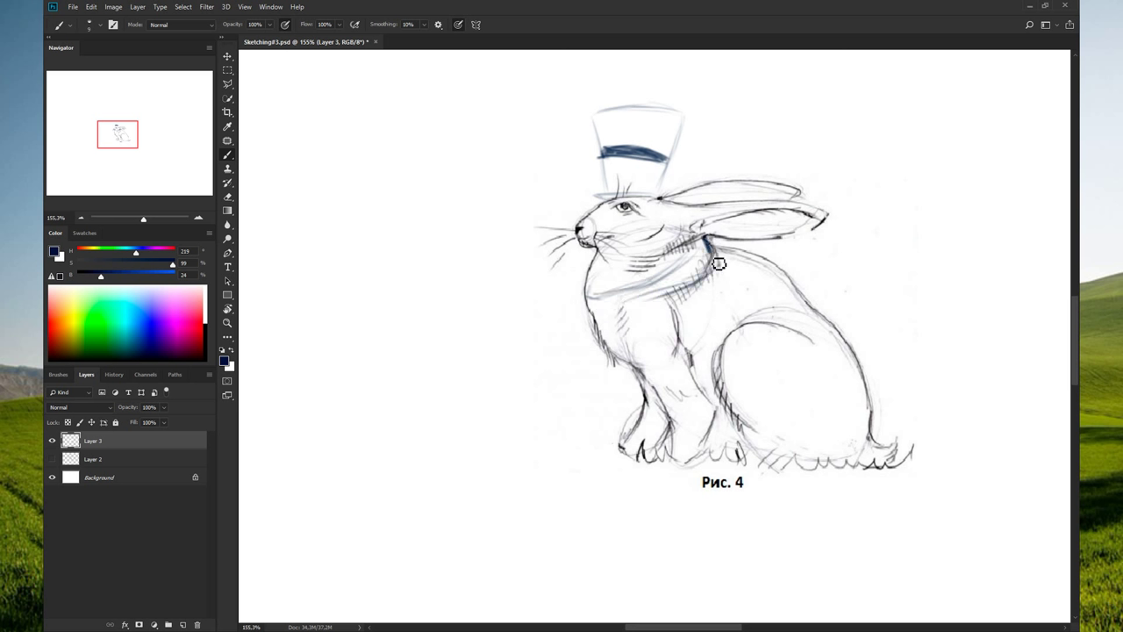
pyautogui.moveTo(717, 264); pyautogui.dragTo(608, 309)
pyautogui.moveTo(691, 281)
pyautogui.mouseDown()
pyautogui.moveTo(604, 308)
pyautogui.moveTo(620, 306)
pyautogui.moveTo(587, 303)
pyautogui.mouseUp()
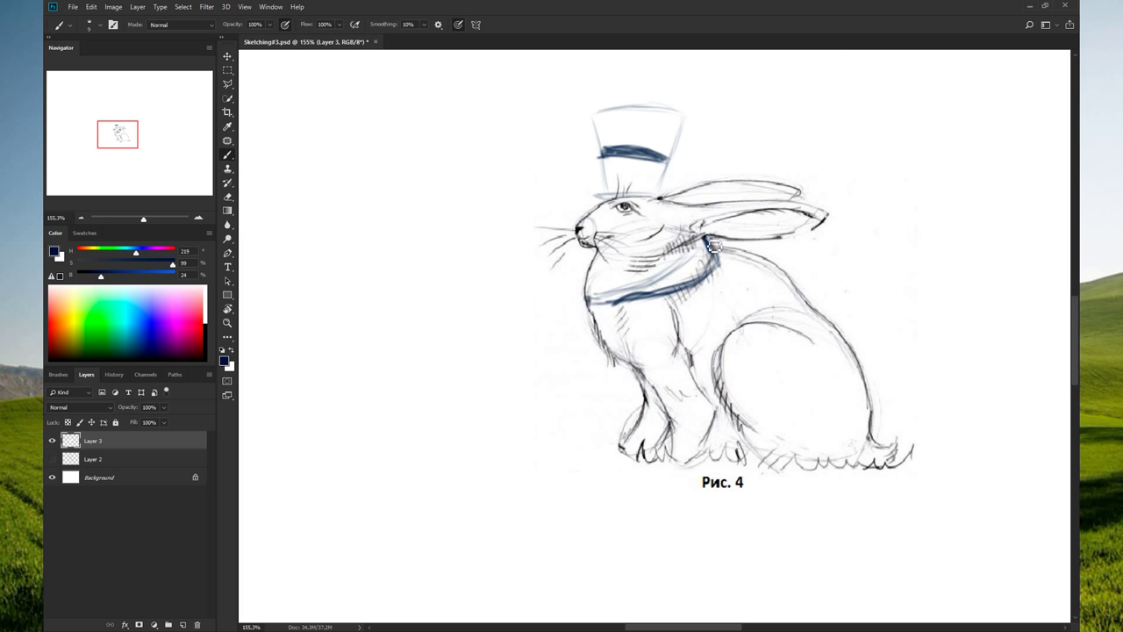
pyautogui.moveTo(707, 247)
pyautogui.mouseDown()
pyautogui.moveTo(654, 283)
pyautogui.moveTo(588, 301)
pyautogui.mouseUp()
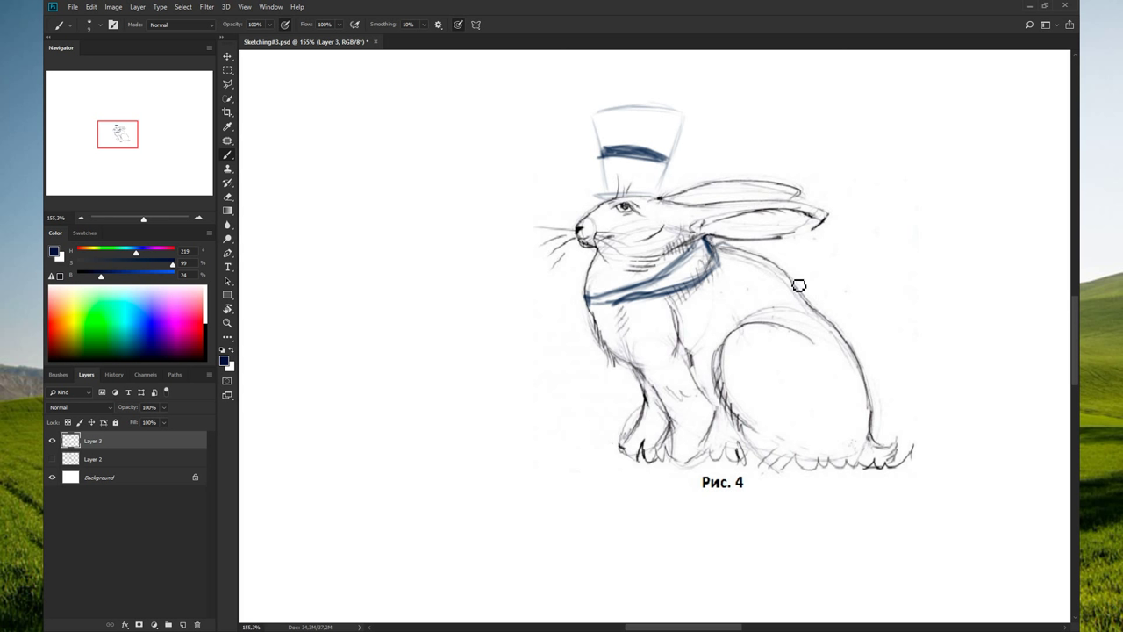
# - Retrace the chest, back, hip and jacket hem contours in dark blue
pyautogui.moveTo(588, 301); pyautogui.dragTo(625, 367)
pyautogui.moveTo(690, 392); pyautogui.dragTo(672, 408)
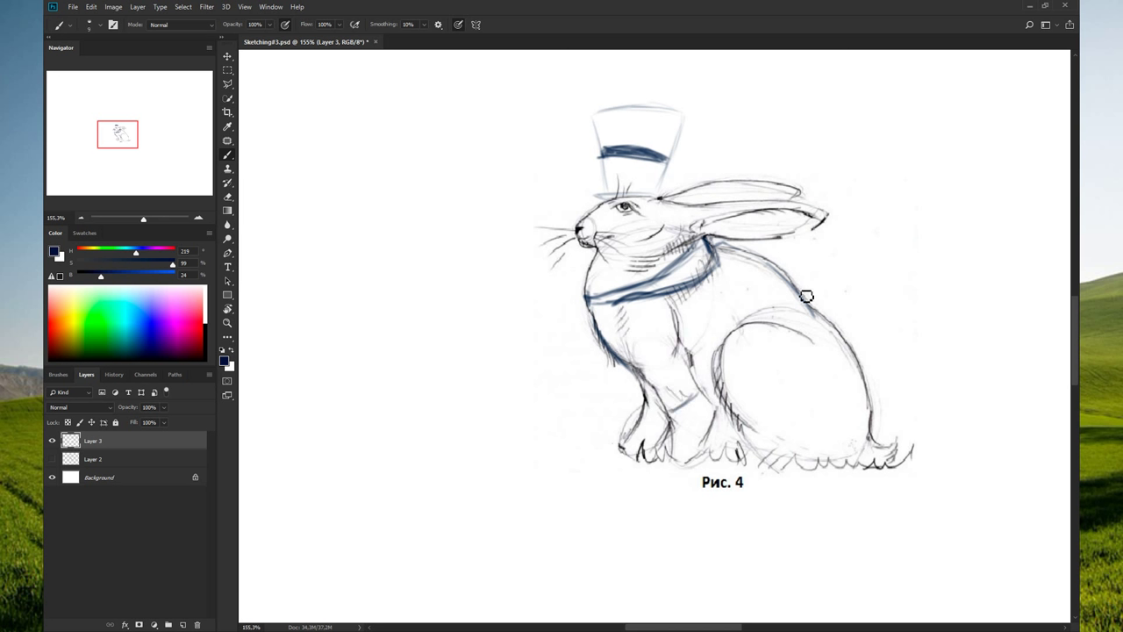
pyautogui.moveTo(807, 296)
pyautogui.mouseDown()
pyautogui.moveTo(860, 366)
pyautogui.moveTo(863, 401)
pyautogui.mouseUp()
pyautogui.moveTo(866, 406)
pyautogui.mouseDown()
pyautogui.moveTo(744, 409)
pyautogui.moveTo(848, 405)
pyautogui.mouseUp()
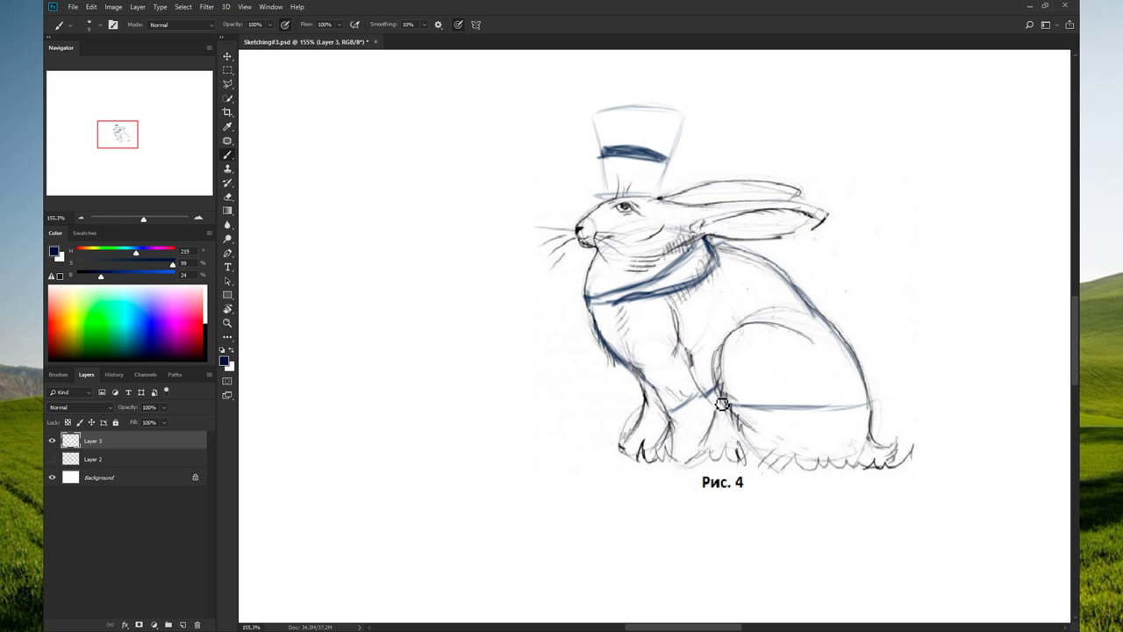
pyautogui.moveTo(705, 394)
pyautogui.mouseDown()
pyautogui.moveTo(840, 413)
pyautogui.moveTo(874, 400)
pyautogui.mouseUp()
pyautogui.moveTo(792, 295); pyautogui.dragTo(871, 393)
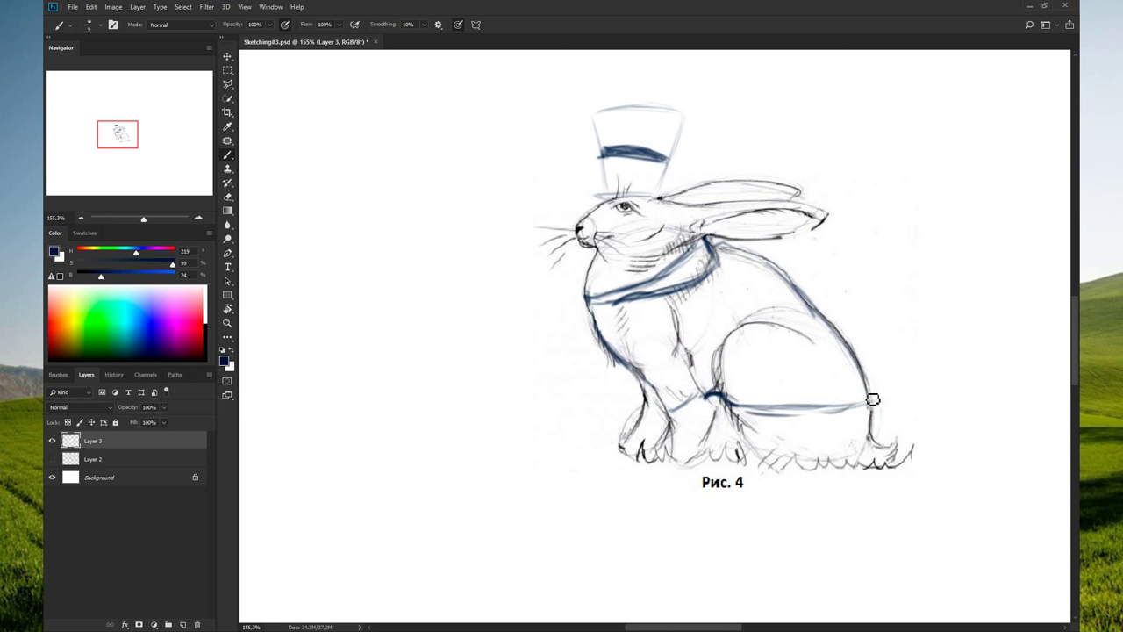
pyautogui.moveTo(747, 254); pyautogui.dragTo(873, 405)
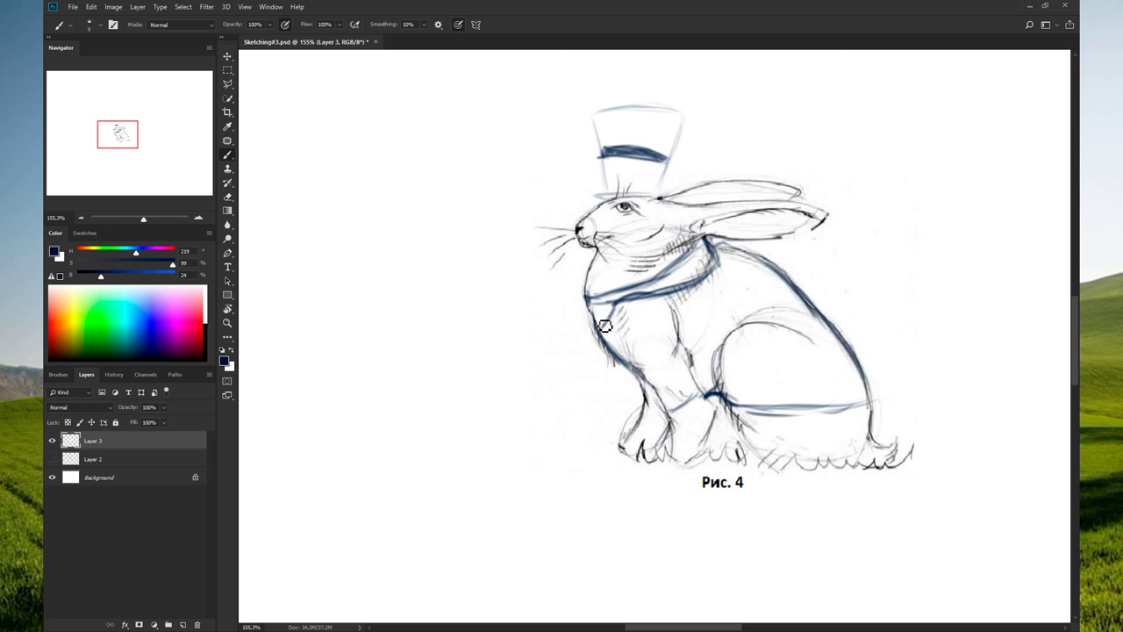
# - Trace the front chest and leg line and outline the tie down the chest
pyautogui.moveTo(590, 303); pyautogui.dragTo(614, 361)
pyautogui.moveTo(601, 340); pyautogui.dragTo(619, 413)
pyautogui.moveTo(597, 314)
pyautogui.mouseDown()
pyautogui.moveTo(598, 410)
pyautogui.moveTo(614, 405)
pyautogui.mouseUp()
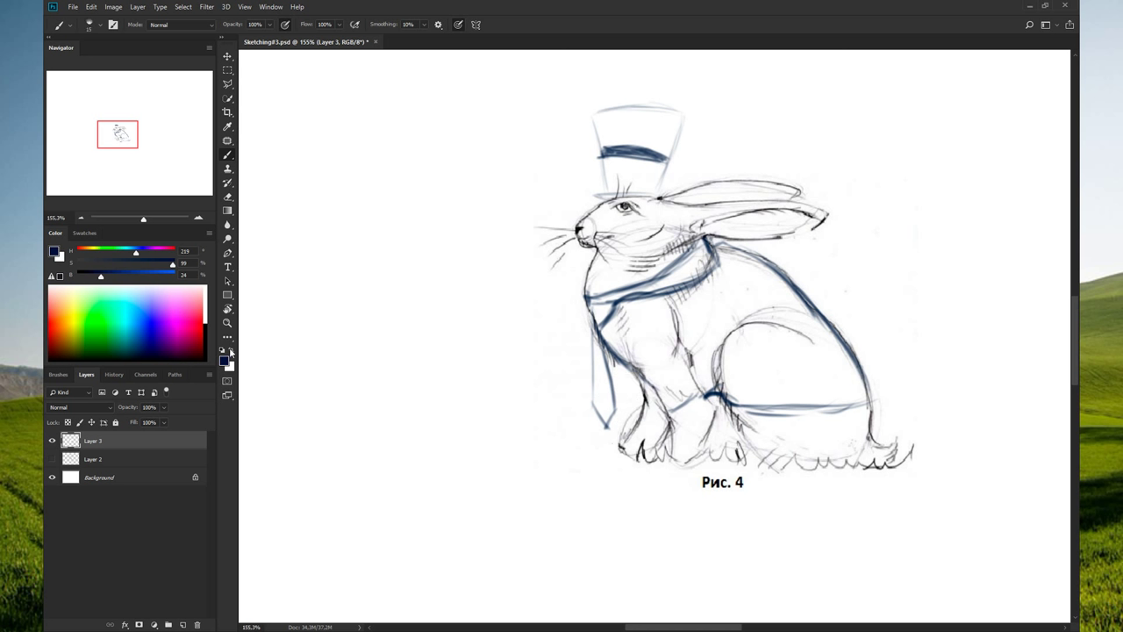
# - Set black as foreground and paint the chest, collar area, belly and haunch
pyautogui.press('d')
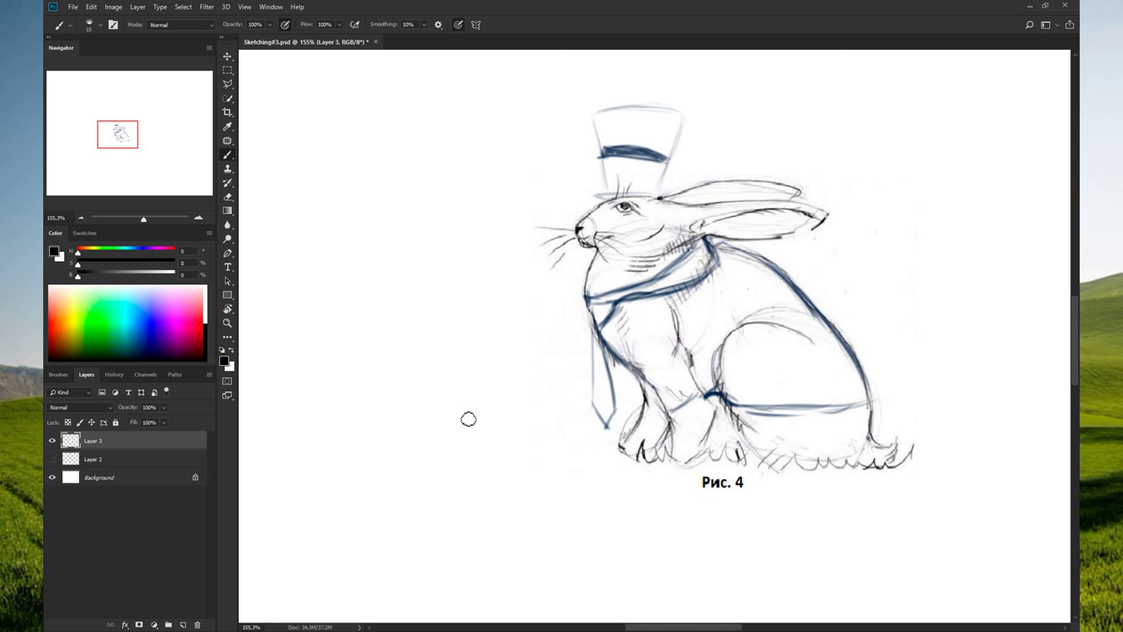
pyautogui.moveTo(612, 336)
pyautogui.mouseDown()
pyautogui.moveTo(610, 325)
pyautogui.moveTo(701, 292)
pyautogui.mouseUp()
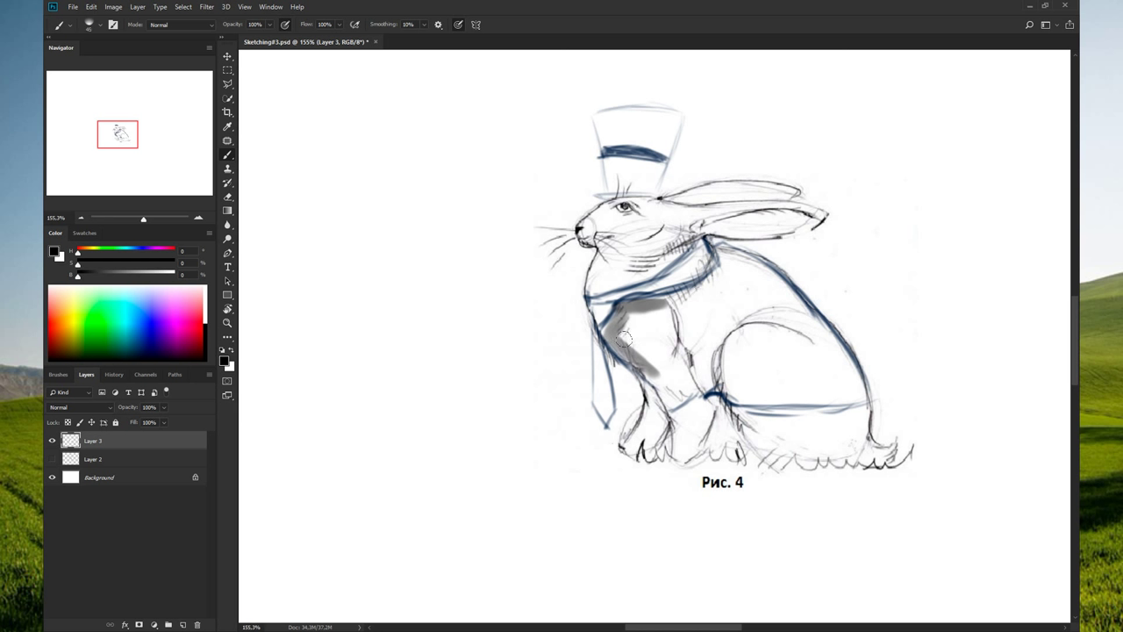
pyautogui.moveTo(623, 338); pyautogui.dragTo(701, 351)
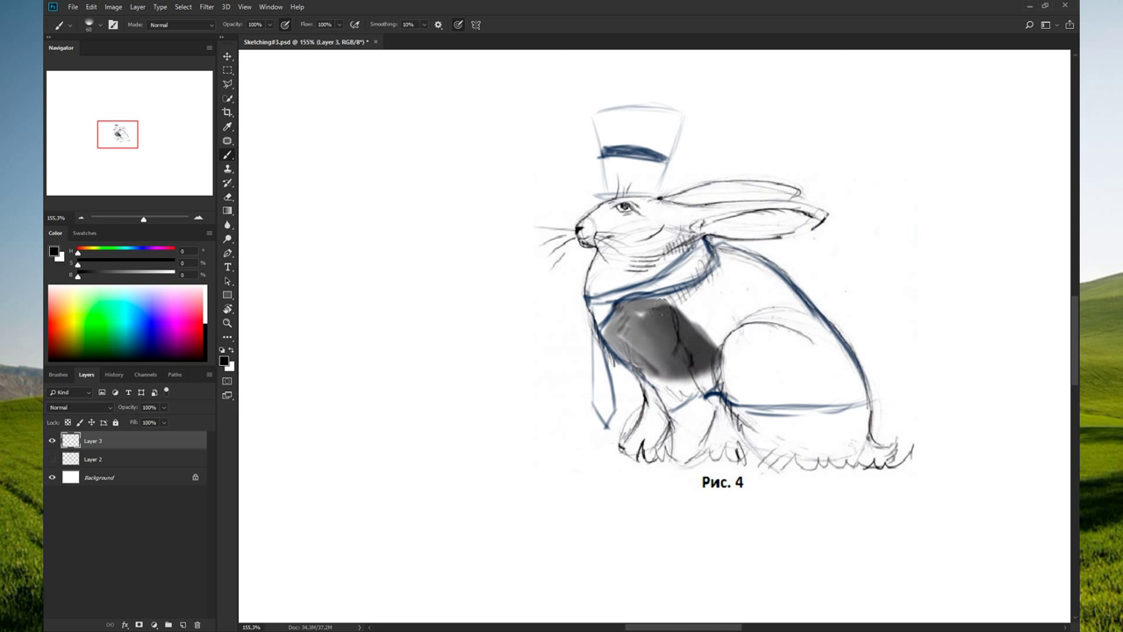
pyautogui.moveTo(662, 309)
pyautogui.mouseDown()
pyautogui.moveTo(721, 253)
pyautogui.moveTo(768, 280)
pyautogui.moveTo(854, 383)
pyautogui.mouseUp()
pyautogui.moveTo(846, 397); pyautogui.dragTo(801, 349)
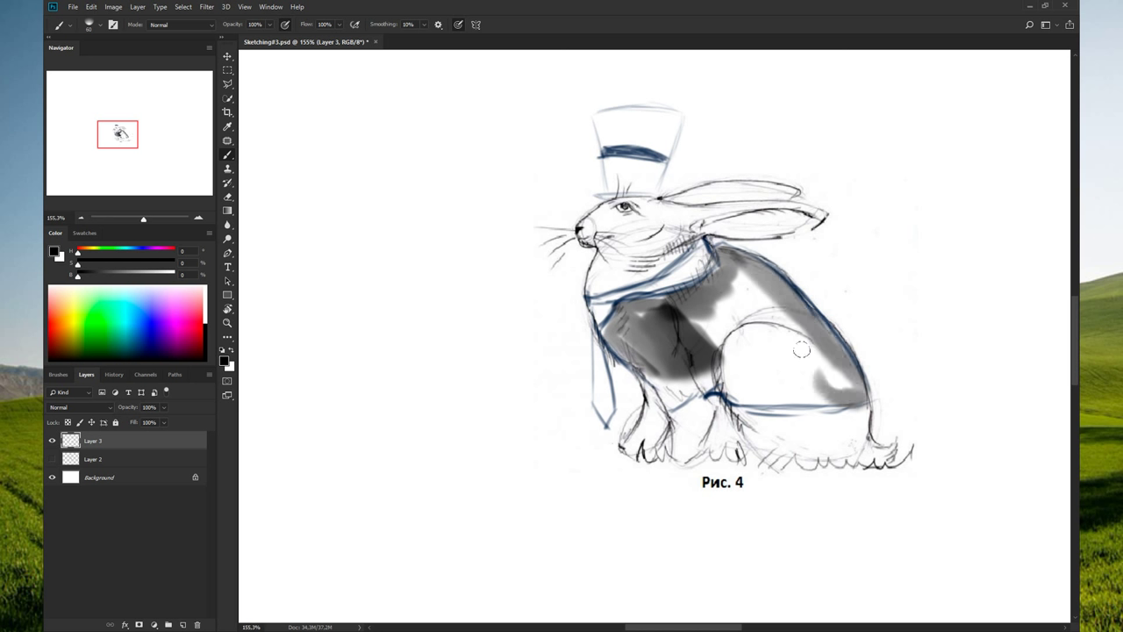
pyautogui.moveTo(665, 348)
pyautogui.mouseDown()
pyautogui.moveTo(662, 384)
pyautogui.moveTo(682, 363)
pyautogui.mouseUp()
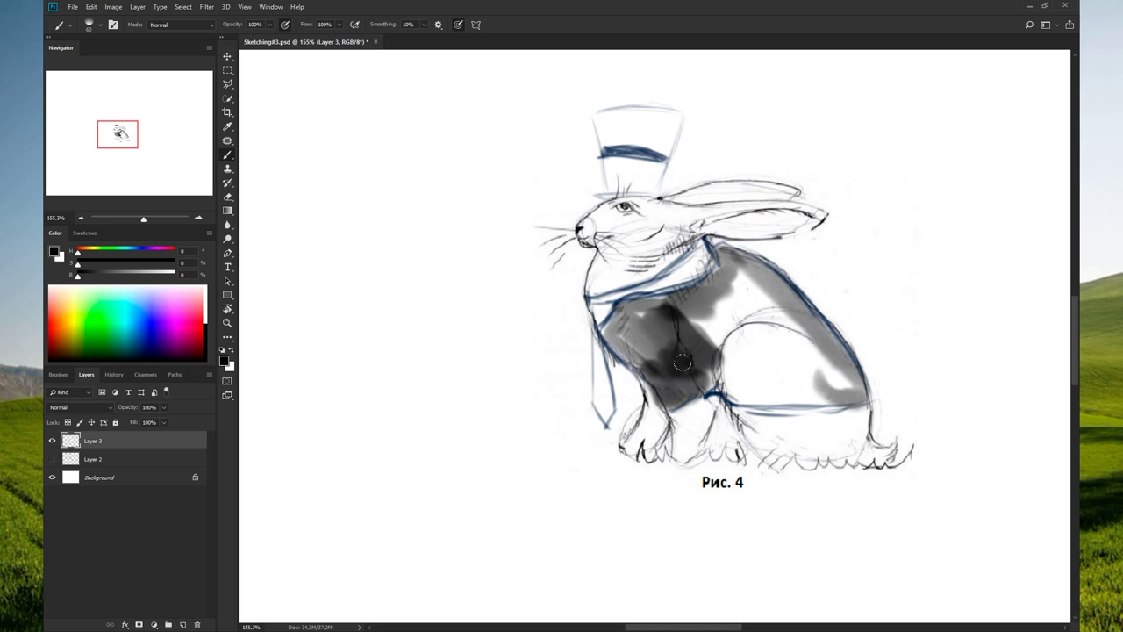
pyautogui.moveTo(604, 317)
pyautogui.mouseDown()
pyautogui.moveTo(640, 368)
pyautogui.moveTo(663, 368)
pyautogui.moveTo(662, 390)
pyautogui.moveTo(693, 378)
pyautogui.moveTo(625, 320)
pyautogui.moveTo(666, 300)
pyautogui.moveTo(644, 297)
pyautogui.moveTo(671, 304)
pyautogui.moveTo(716, 286)
pyautogui.moveTo(728, 255)
pyautogui.moveTo(802, 303)
pyautogui.moveTo(855, 390)
pyautogui.moveTo(728, 400)
pyautogui.mouseUp()
# - Darken the remaining jacket areas, filling the gap under the collar and lower edge
pyautogui.moveTo(819, 393)
pyautogui.mouseDown()
pyautogui.moveTo(838, 346)
pyautogui.moveTo(819, 396)
pyautogui.moveTo(746, 289)
pyautogui.moveTo(755, 268)
pyautogui.moveTo(693, 290)
pyautogui.moveTo(698, 342)
pyautogui.moveTo(649, 316)
pyautogui.moveTo(728, 377)
pyautogui.moveTo(718, 250)
pyautogui.moveTo(807, 315)
pyautogui.moveTo(851, 384)
pyautogui.mouseUp()
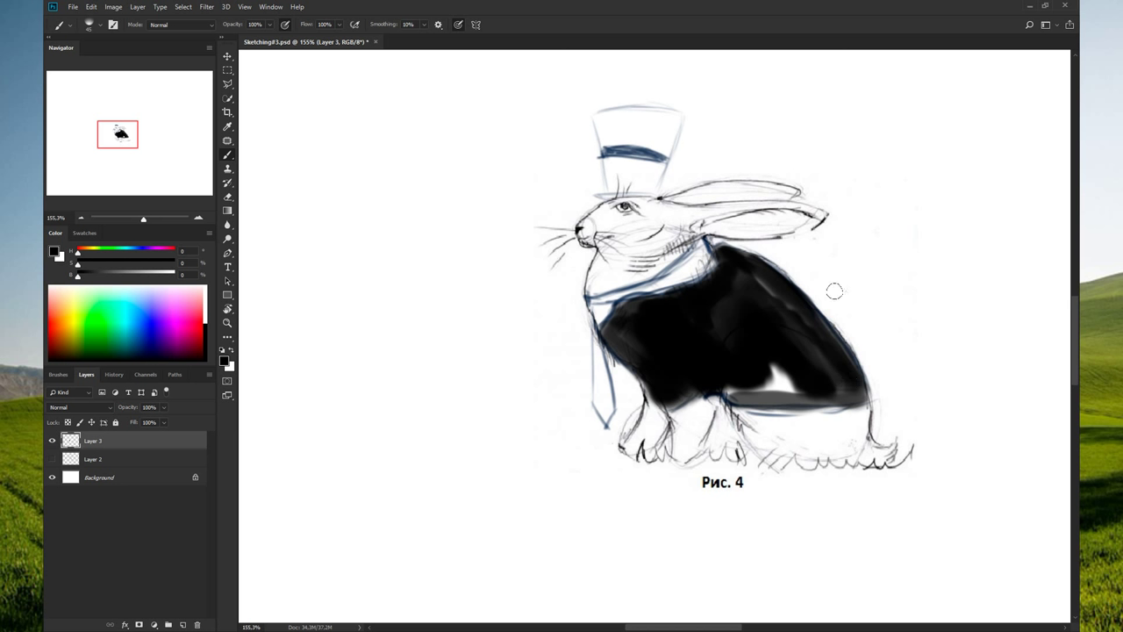
pyautogui.moveTo(766, 289)
pyautogui.mouseDown()
pyautogui.moveTo(802, 345)
pyautogui.moveTo(801, 319)
pyautogui.moveTo(853, 382)
pyautogui.moveTo(845, 396)
pyautogui.moveTo(746, 383)
pyautogui.moveTo(760, 351)
pyautogui.moveTo(772, 389)
pyautogui.moveTo(727, 380)
pyautogui.mouseUp()
pyautogui.moveTo(707, 312); pyautogui.dragTo(741, 295)
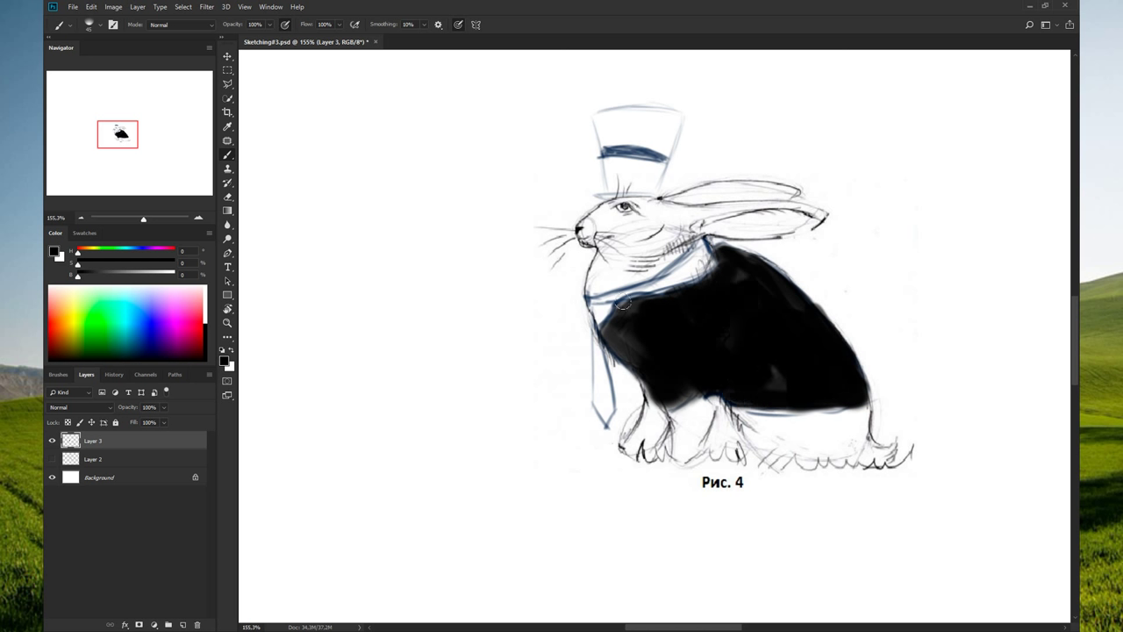
pyautogui.moveTo(623, 303)
pyautogui.mouseDown()
pyautogui.moveTo(656, 307)
pyautogui.moveTo(649, 295)
pyautogui.moveTo(612, 322)
pyautogui.moveTo(605, 342)
pyautogui.moveTo(622, 364)
pyautogui.mouseUp()
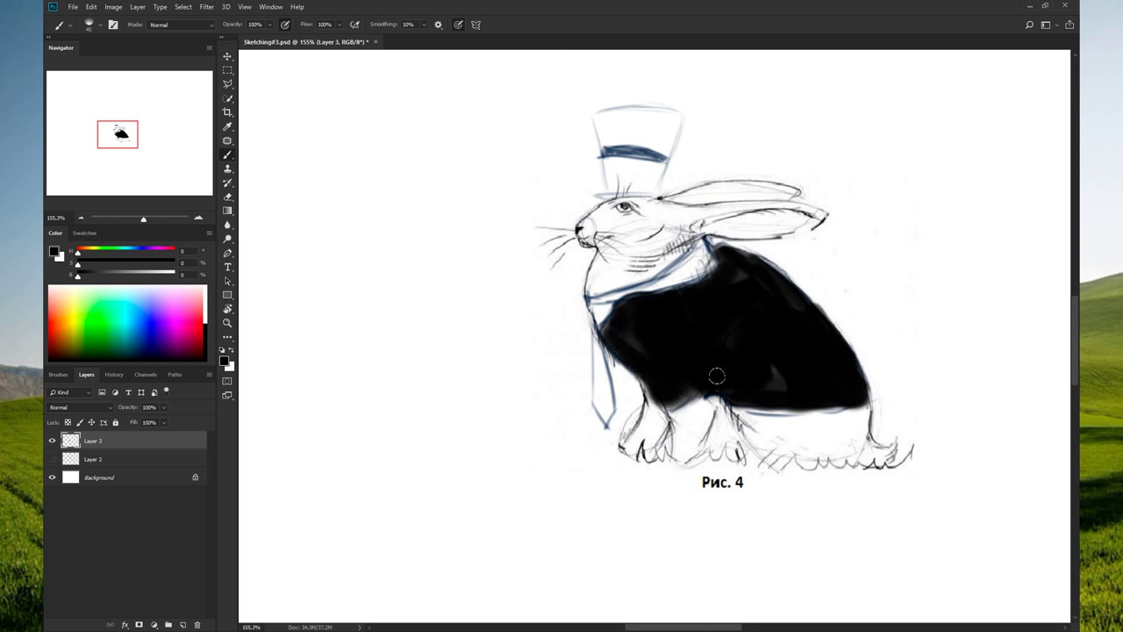
pyautogui.moveTo(719, 391); pyautogui.dragTo(798, 412)
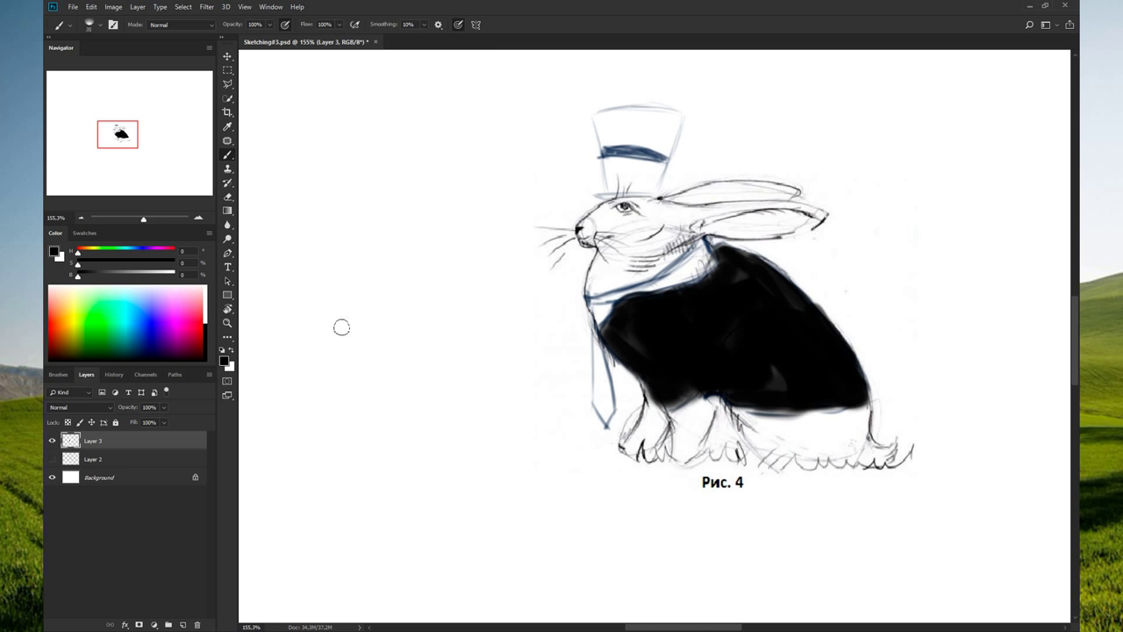
# - Paint the tie bright blue and shade it with progressively darker blue
pyautogui.click(139, 315)
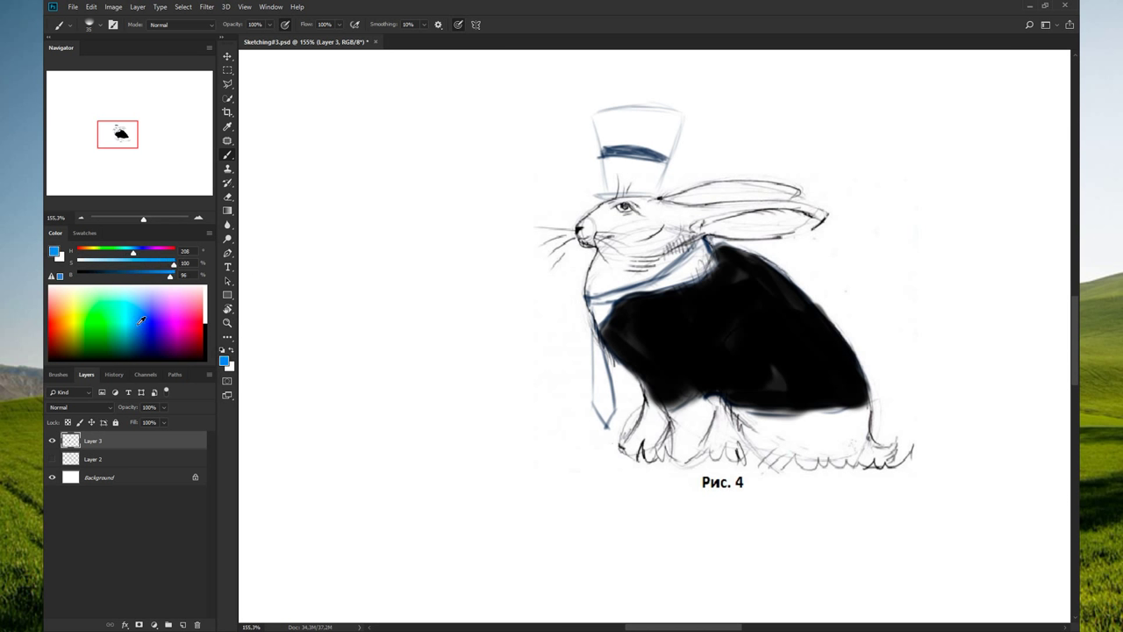
pyautogui.moveTo(595, 401)
pyautogui.mouseDown()
pyautogui.moveTo(602, 414)
pyautogui.moveTo(600, 338)
pyautogui.moveTo(608, 421)
pyautogui.moveTo(600, 340)
pyautogui.moveTo(609, 417)
pyautogui.moveTo(610, 339)
pyautogui.mouseUp()
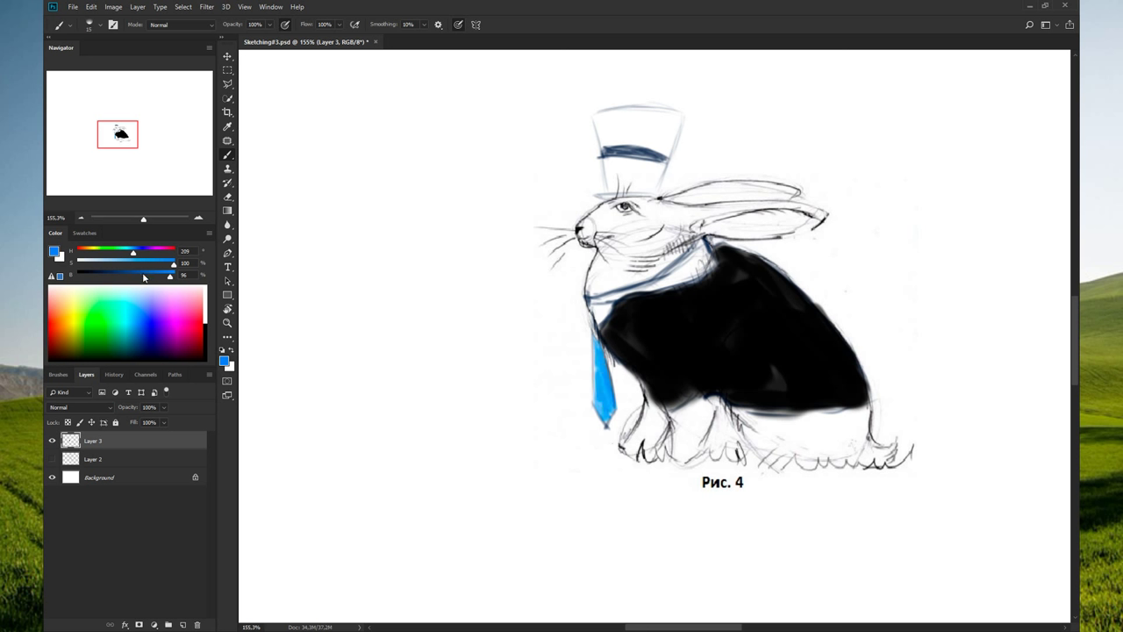
pyautogui.moveTo(144, 278); pyautogui.dragTo(134, 278)
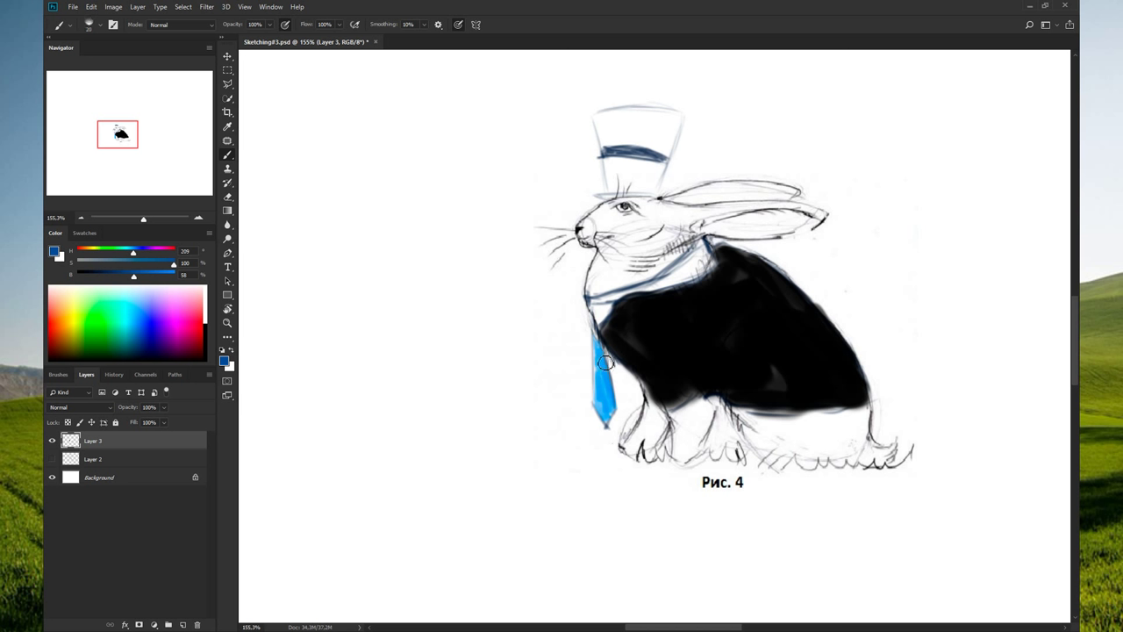
pyautogui.moveTo(610, 387); pyautogui.dragTo(610, 403)
pyautogui.moveTo(129, 278); pyautogui.dragTo(117, 278)
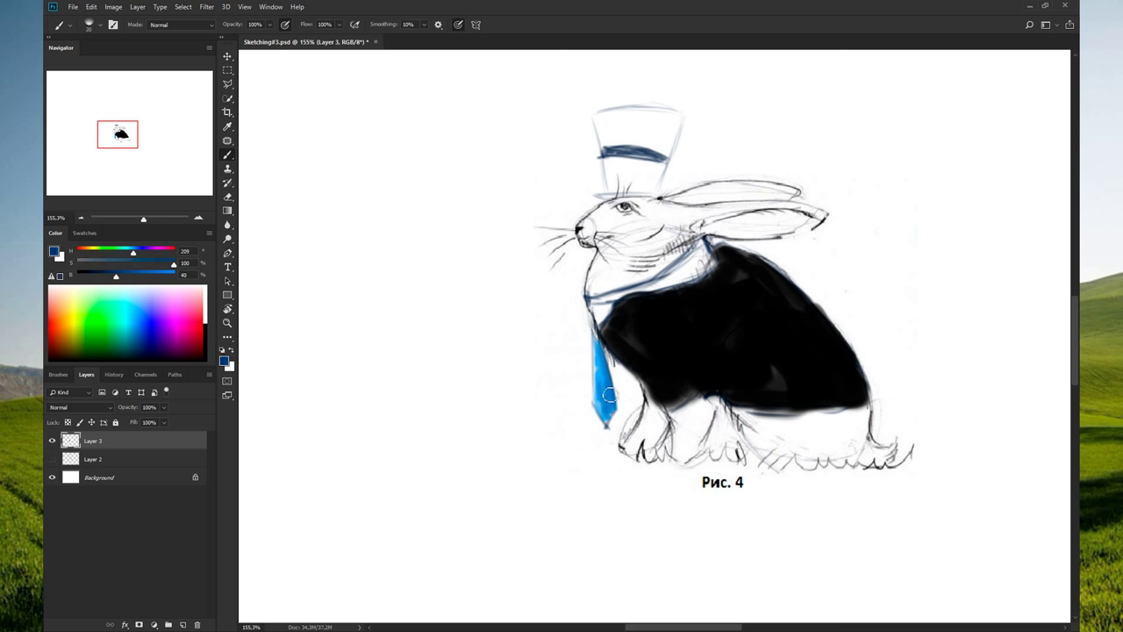
pyautogui.moveTo(604, 361); pyautogui.dragTo(600, 358)
# - Sample black from the jacket and dab a black pupil into the eye
pyautogui.press('[')
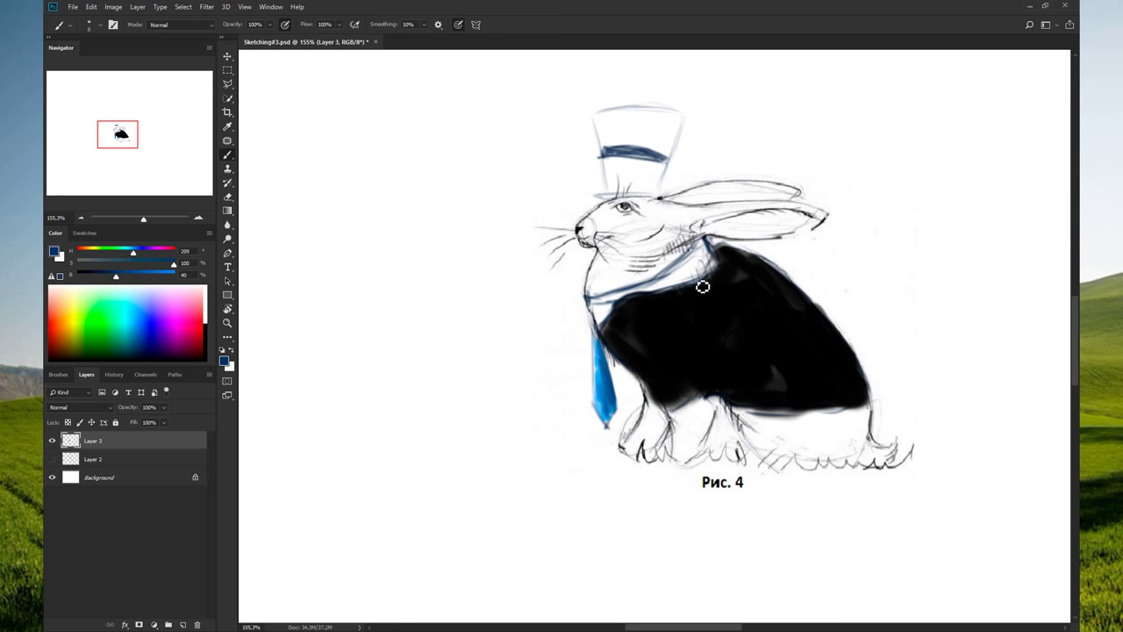
pyautogui.keyDown('alt'); pyautogui.click(707, 317); pyautogui.keyUp('alt')
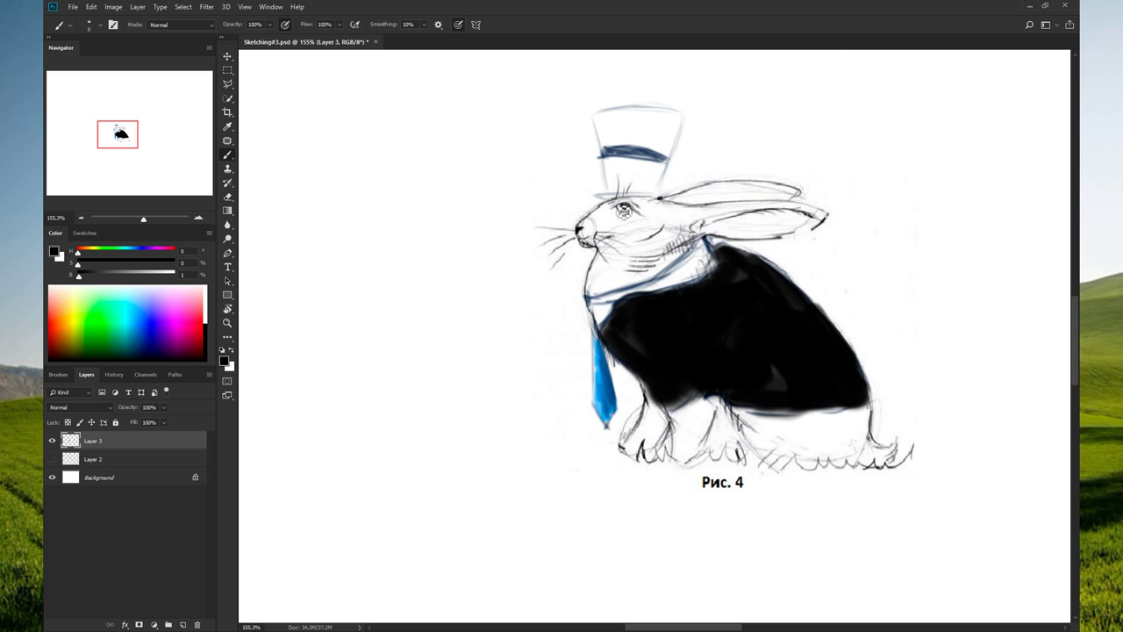
pyautogui.click(626, 207)
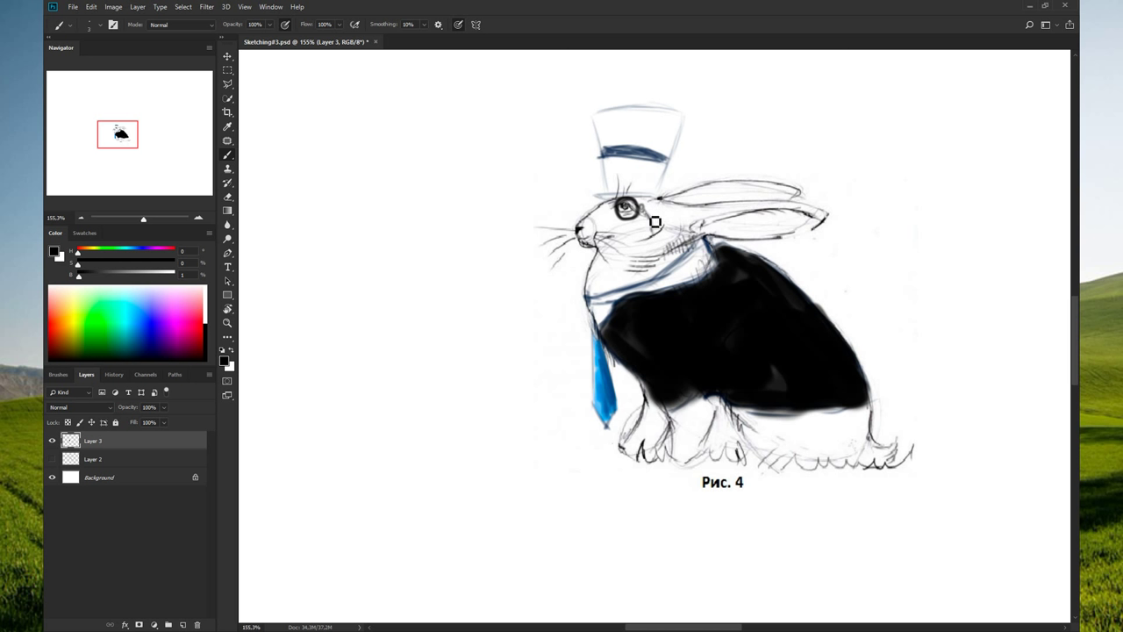
# - Draw a dark line from cheek to collar and make the monocle outline bolder in dark blue
pyautogui.moveTo(660, 237); pyautogui.dragTo(660, 300)
pyautogui.keyDown('alt'); pyautogui.click(619, 150); pyautogui.keyUp('alt')
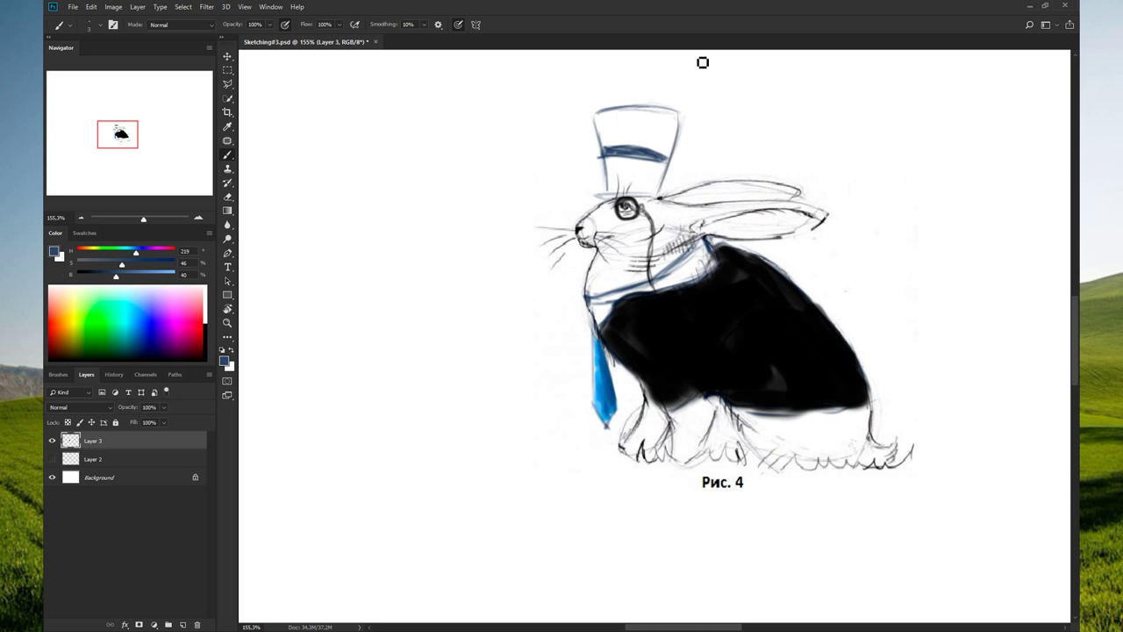
pyautogui.moveTo(656, 198); pyautogui.dragTo(627, 202)
# - Extend the bright blue tie up to the collar with a longer tip, using a smaller brush
pyautogui.moveTo(607, 362); pyautogui.dragTo(614, 384)
pyautogui.keyDown('alt'); pyautogui.click(610, 347); pyautogui.keyUp('alt')
pyautogui.press('[')
pyautogui.press('[')
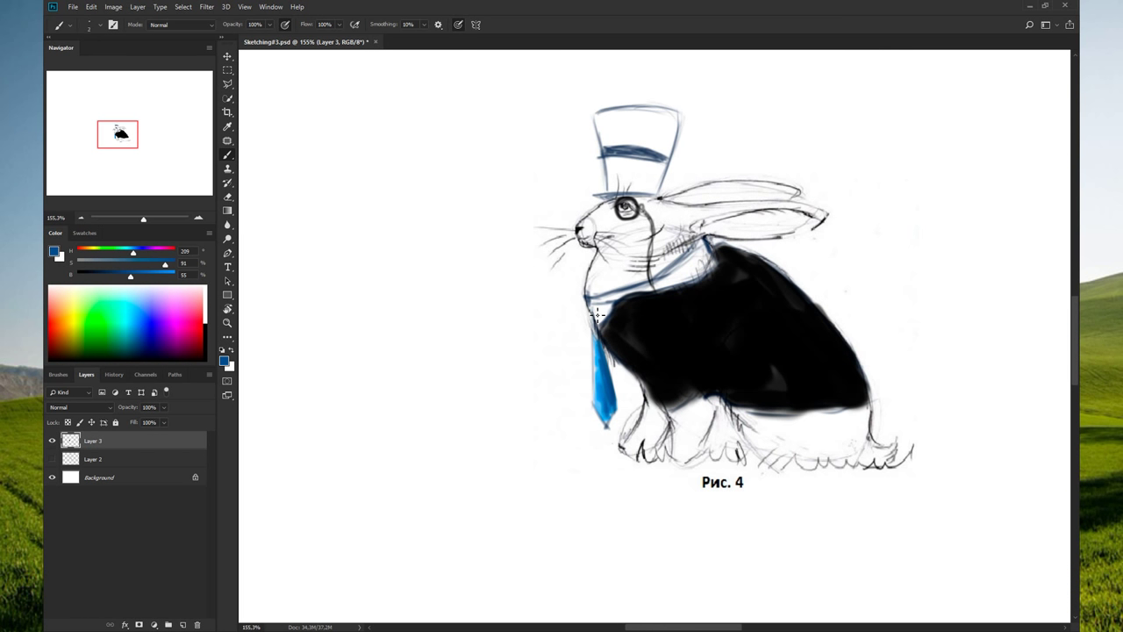
pyautogui.moveTo(604, 311); pyautogui.dragTo(607, 344)
pyautogui.moveTo(598, 317)
pyautogui.mouseDown()
pyautogui.moveTo(602, 309)
pyautogui.moveTo(591, 358)
pyautogui.moveTo(599, 416)
pyautogui.mouseUp()
pyautogui.moveTo(604, 341); pyautogui.dragTo(619, 422)
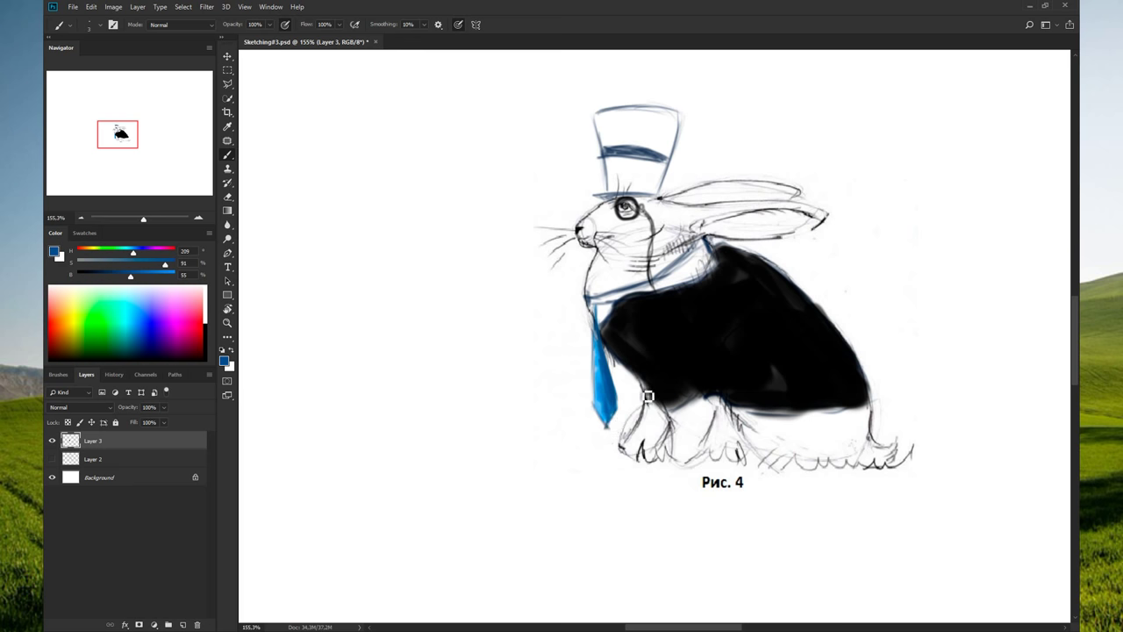
# - Extend the coat's black around the legs and darken its bottom edge
pyautogui.keyDown('alt'); pyautogui.click(664, 369); pyautogui.keyUp('alt')
pyautogui.moveTo(653, 391)
pyautogui.mouseDown()
pyautogui.moveTo(687, 301)
pyautogui.moveTo(667, 366)
pyautogui.moveTo(644, 389)
pyautogui.moveTo(665, 413)
pyautogui.mouseUp()
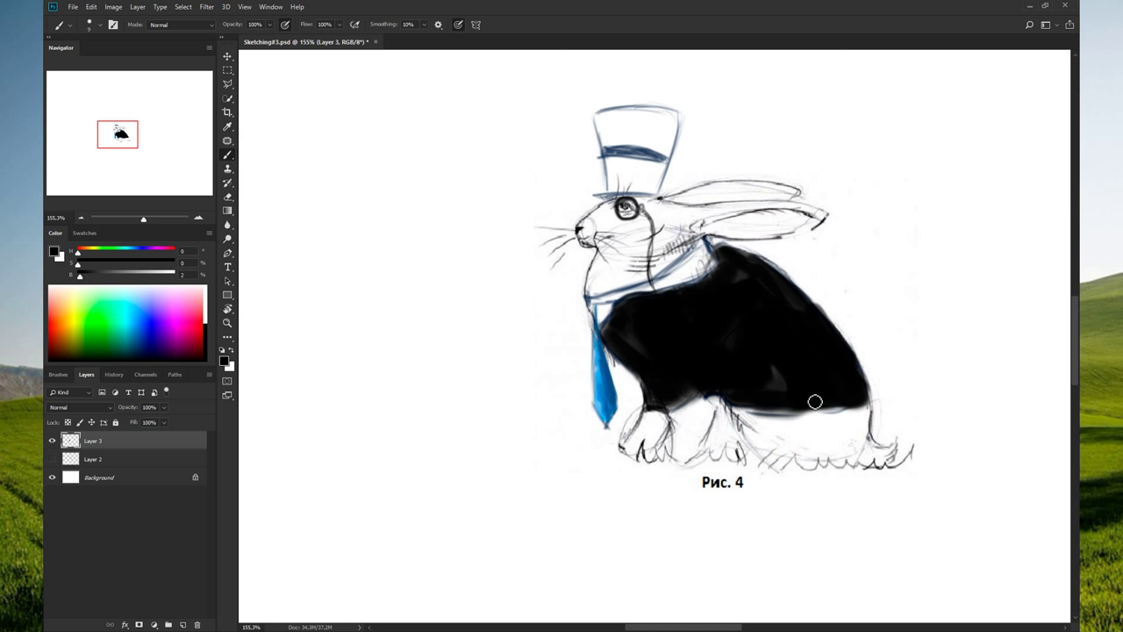
pyautogui.moveTo(856, 411)
pyautogui.mouseDown()
pyautogui.moveTo(789, 419)
pyautogui.moveTo(870, 399)
pyautogui.moveTo(764, 418)
pyautogui.moveTo(831, 416)
pyautogui.mouseUp()
pyautogui.moveTo(831, 416); pyautogui.dragTo(761, 419)
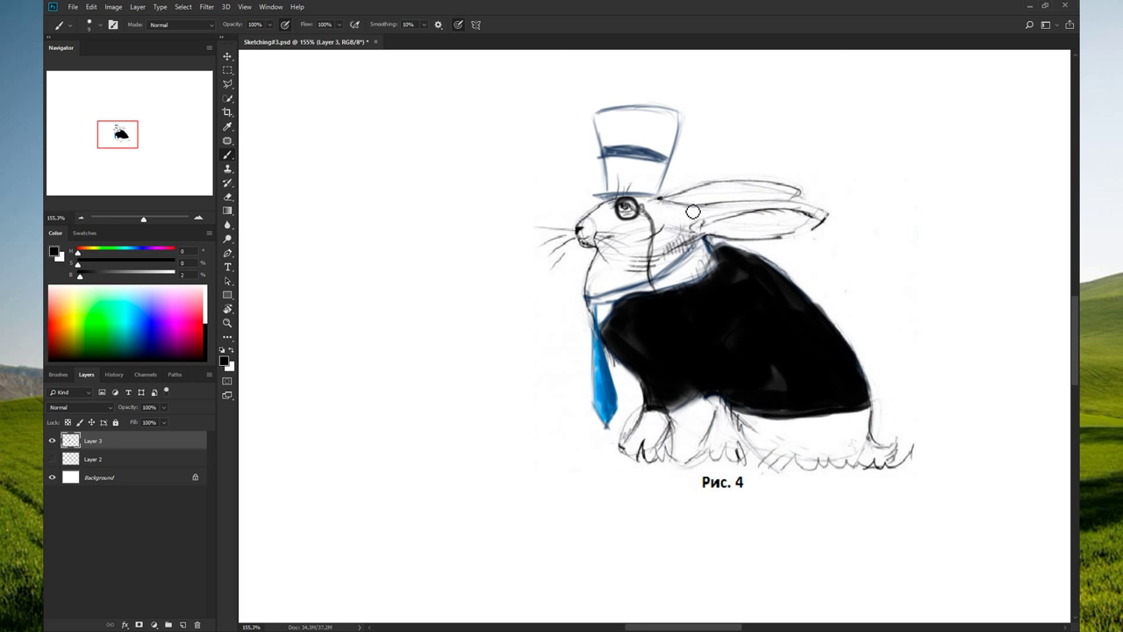
# - Paint white over the coat's top edge at the neck, discarding trial dark hatching there
pyautogui.press('x')
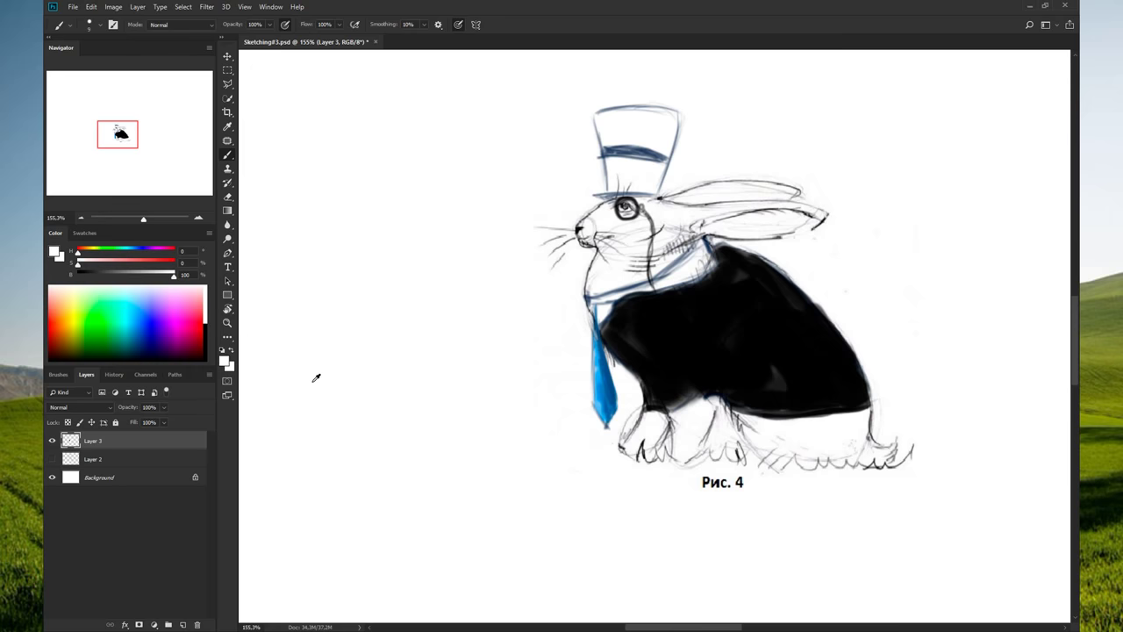
pyautogui.moveTo(704, 261)
pyautogui.mouseDown()
pyautogui.moveTo(704, 244)
pyautogui.moveTo(699, 266)
pyautogui.moveTo(616, 297)
pyautogui.moveTo(661, 286)
pyautogui.mouseUp()
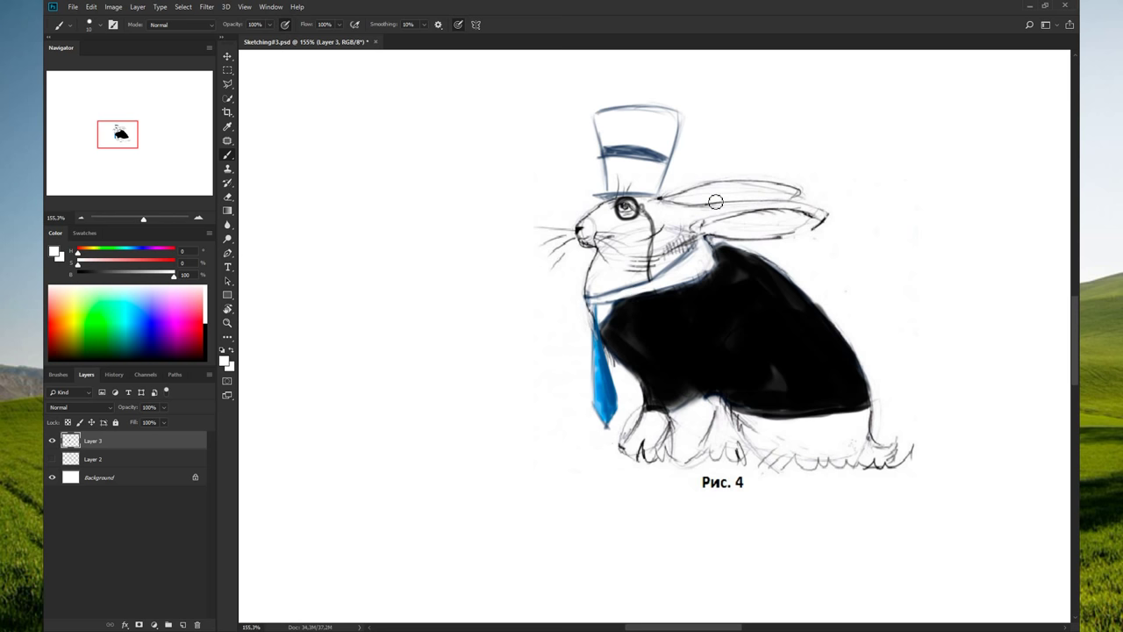
pyautogui.keyDown('alt'); pyautogui.click(619, 313); pyautogui.keyUp('alt')
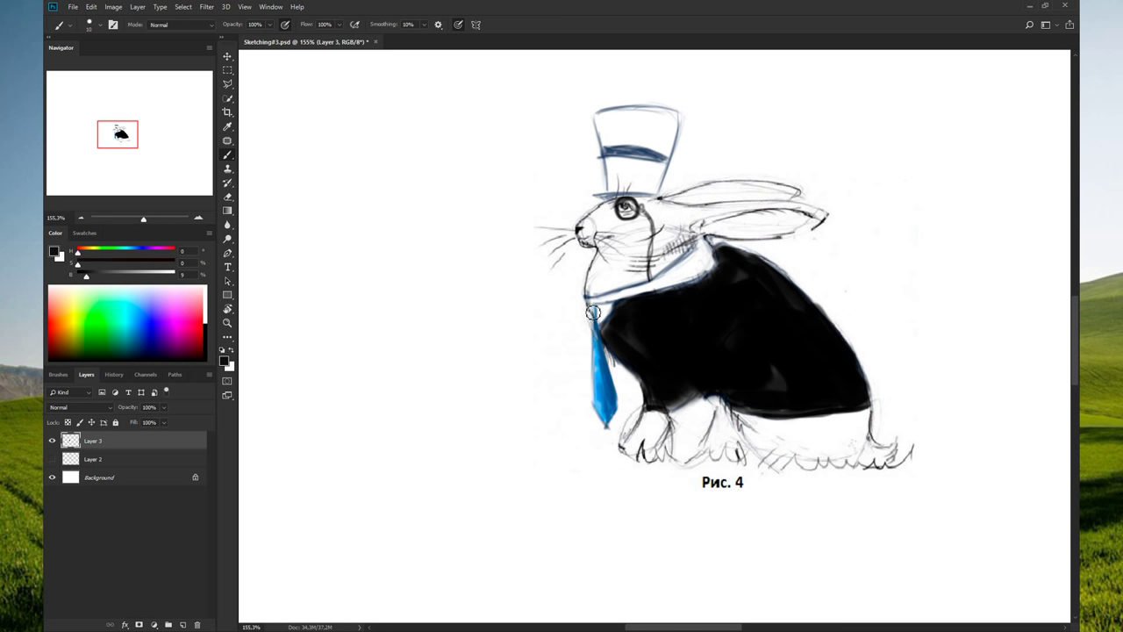
pyautogui.keyDown('alt'); pyautogui.click(603, 337); pyautogui.keyUp('alt')
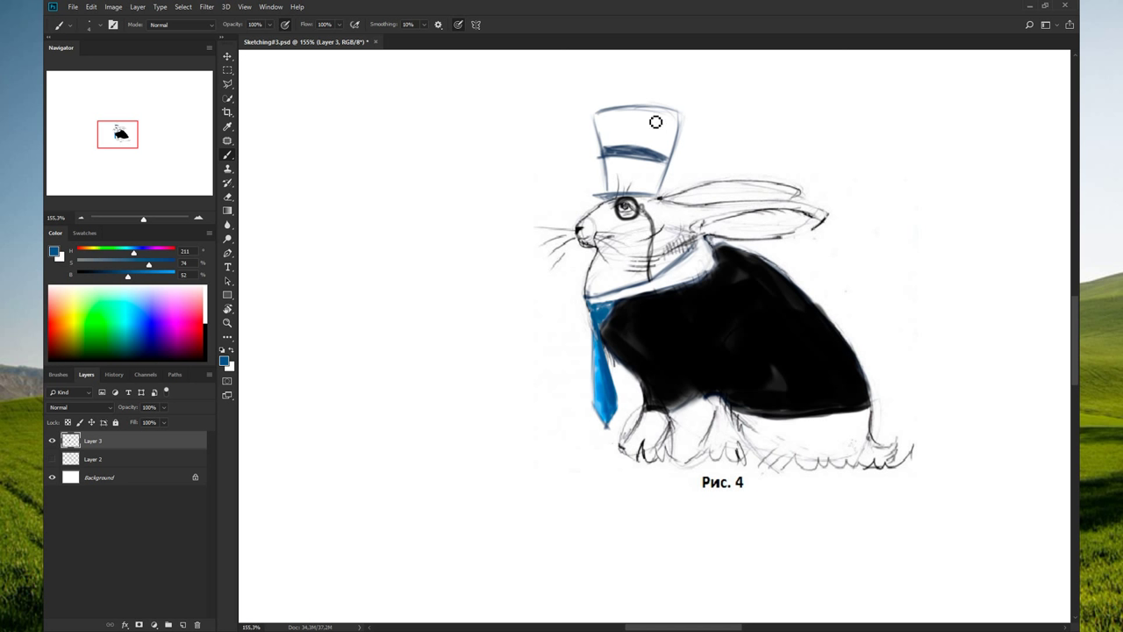
pyautogui.press(']')
pyautogui.press(']')
pyautogui.press(']')
pyautogui.moveTo(680, 252); pyautogui.dragTo(702, 279)
pyautogui.hotkey('ctrl', 'z')
# - Move the plain rabbit sketch on Layer 4 to the right of the hat rabbit
pyautogui.scroll(-5, 618, 349)
pyautogui.scroll(2, 594, 355)
pyautogui.moveTo(591, 343); pyautogui.dragTo(561, 371)
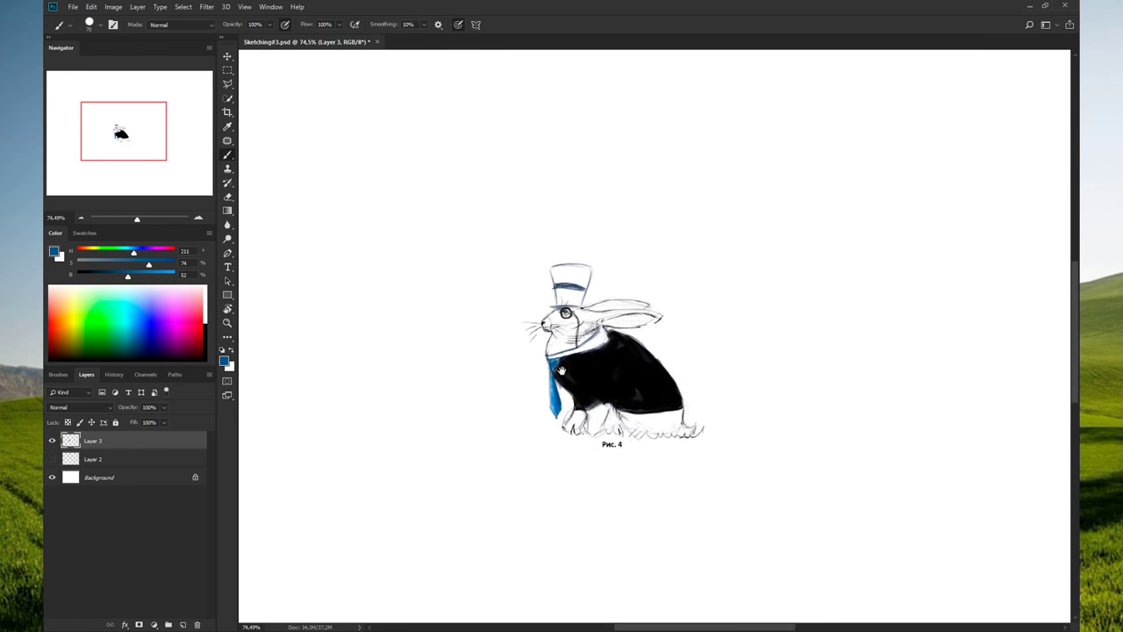
pyautogui.scroll(3, 561, 370)
pyautogui.scroll(-1, 579, 377)
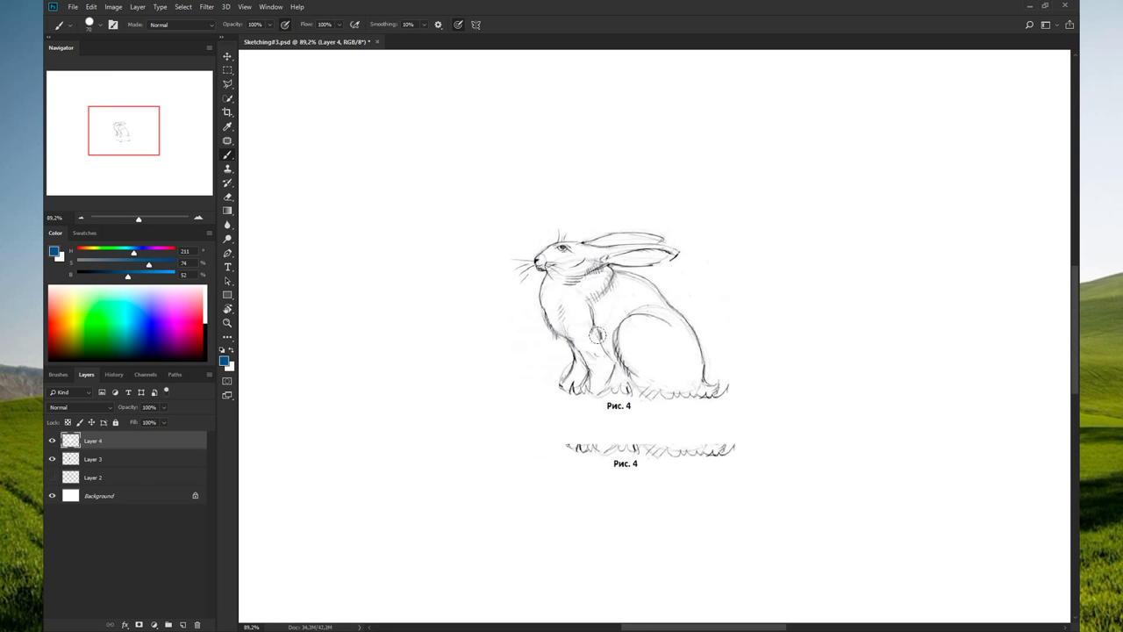
pyautogui.press('v')
pyautogui.moveTo(605, 364)
pyautogui.mouseDown()
pyautogui.moveTo(830, 392)
pyautogui.moveTo(833, 415)
pyautogui.mouseUp()
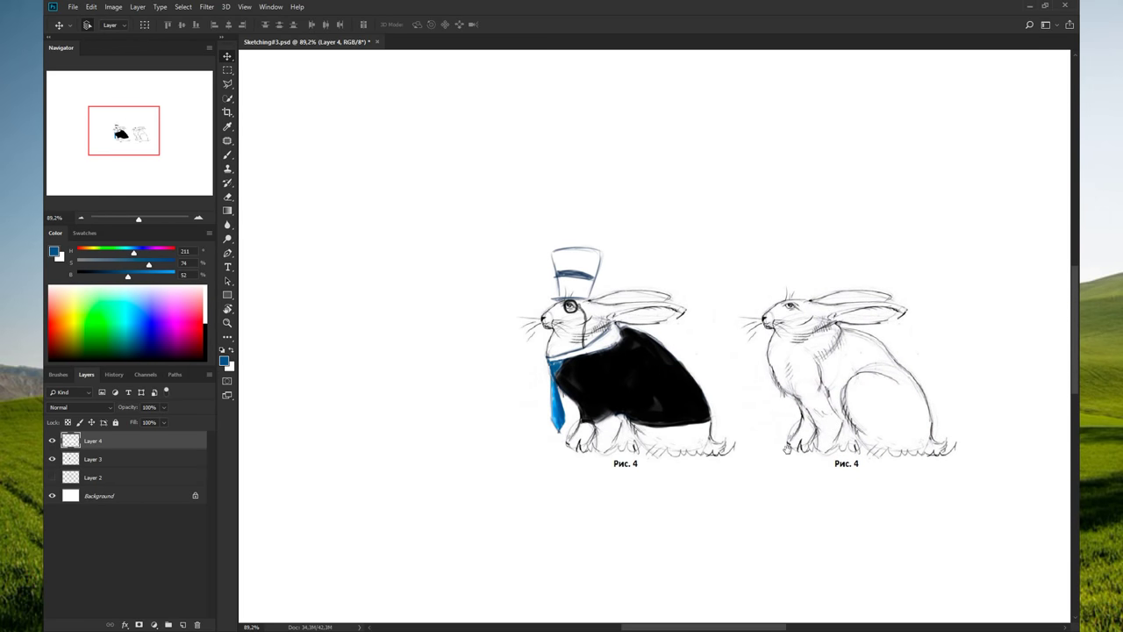
pyautogui.moveTo(762, 412); pyautogui.dragTo(622, 393)
# - Merge Layer 3 and Layer 4 into one layer and hide it
pyautogui.press('l')
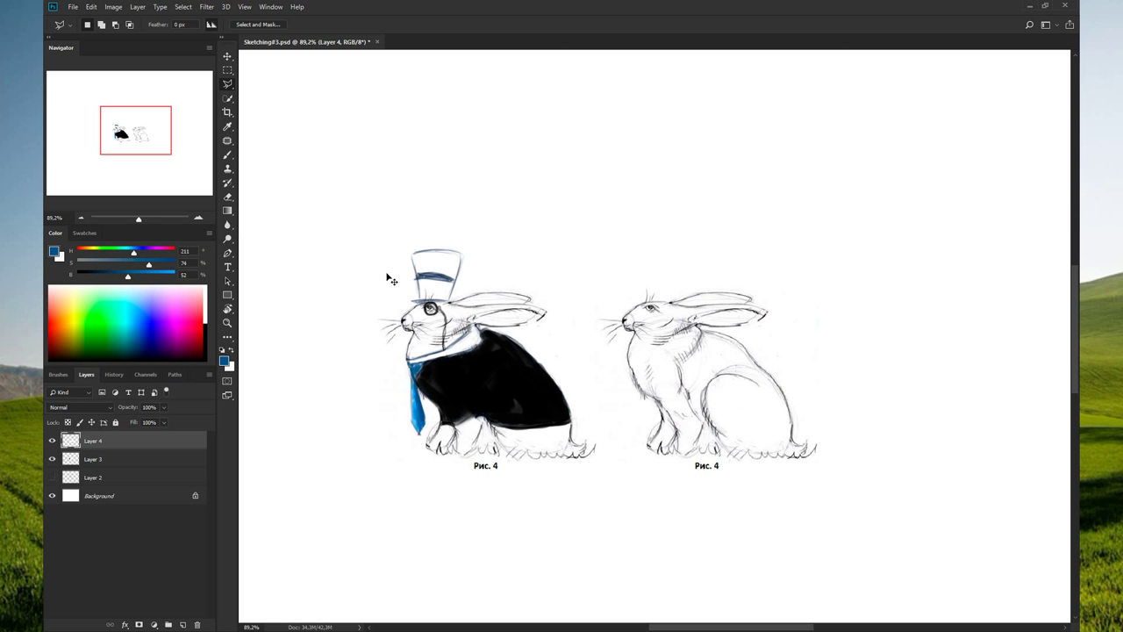
pyautogui.keyDown('shift'); pyautogui.click(137, 463); pyautogui.keyUp('shift')
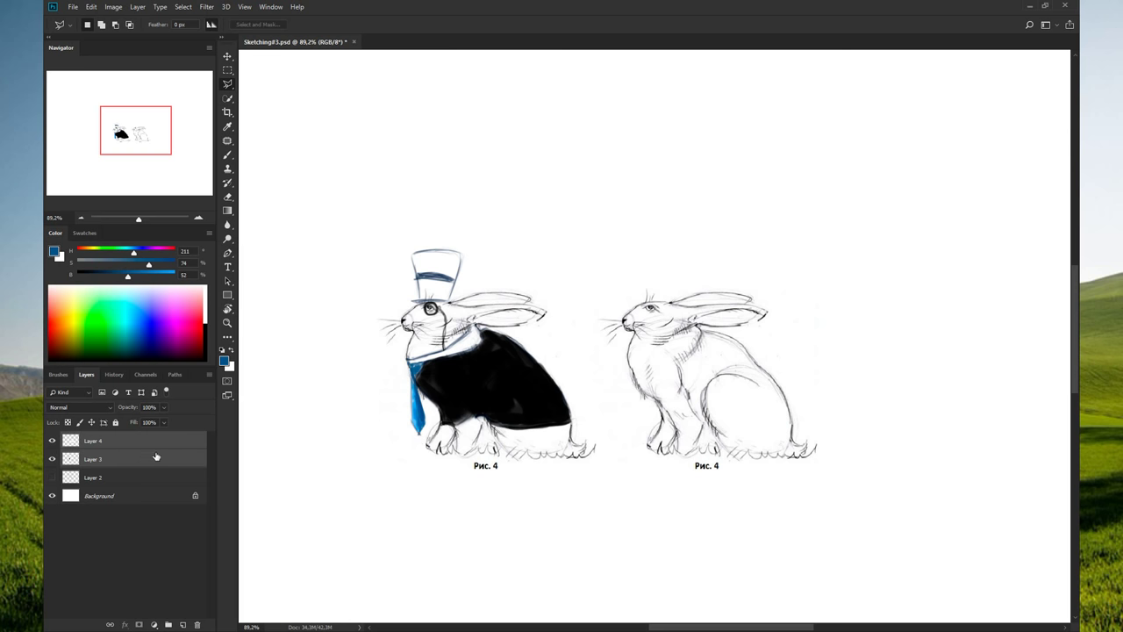
pyautogui.hotkey('ctrl', 'e')
pyautogui.click(51, 439)
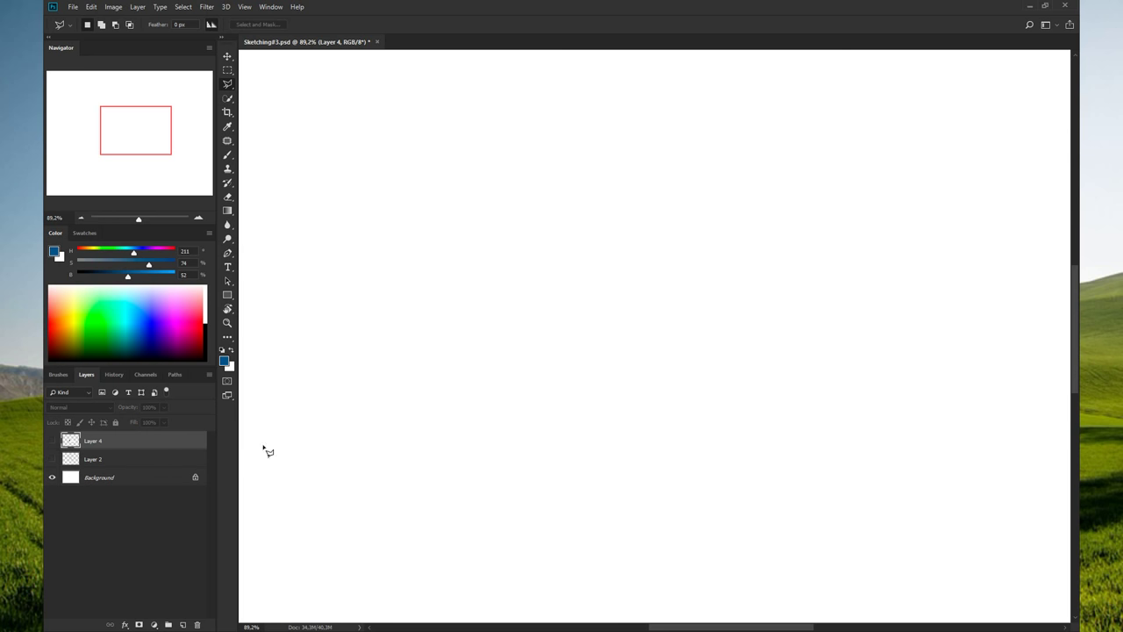
# - Check the old Layer 2 sketch and delete it
pyautogui.moveTo(268, 451)
pyautogui.mouseDown()
pyautogui.moveTo(461, 409)
pyautogui.moveTo(465, 394)
pyautogui.mouseUp()
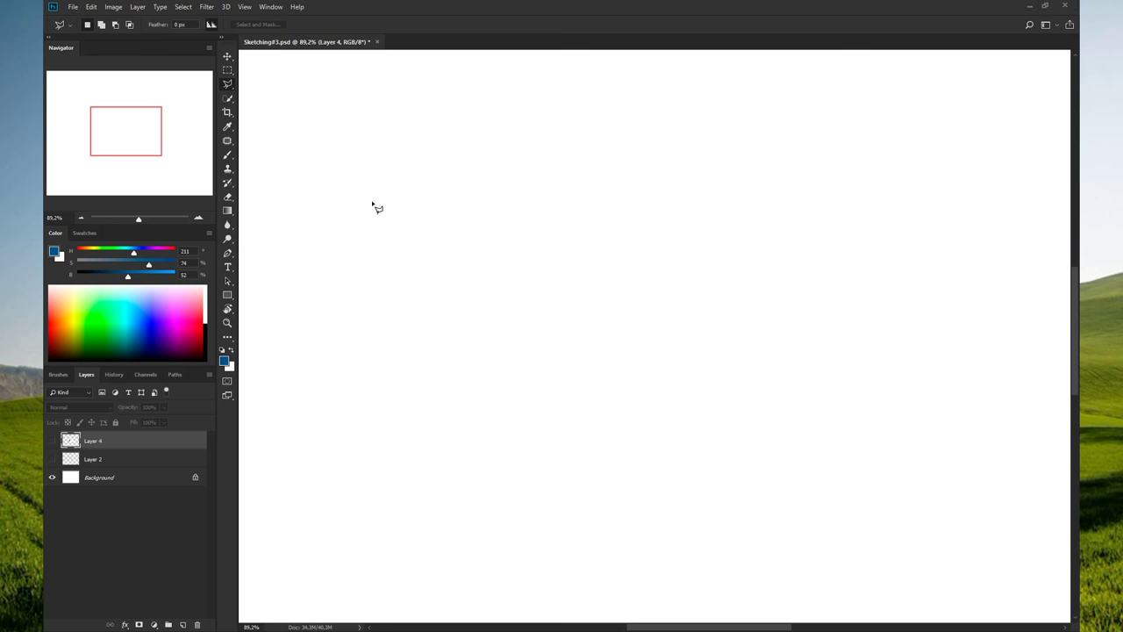
pyautogui.click(54, 463)
pyautogui.click(88, 461)
pyautogui.press('Delete')
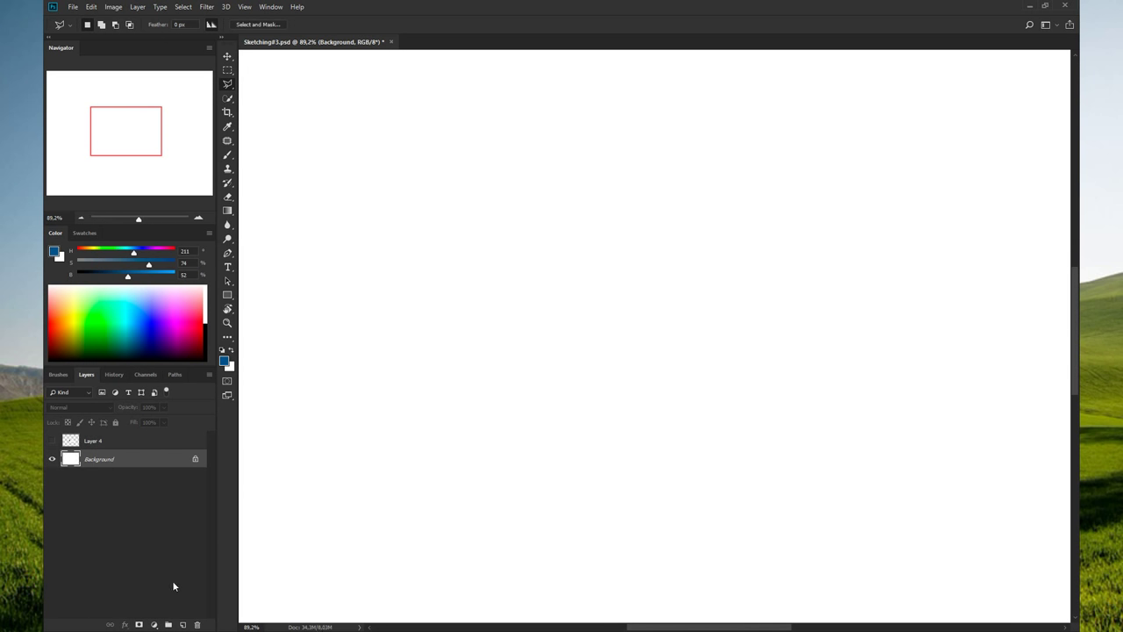
# - Add a new empty layer, fit the canvas on screen, and set a 140 brush
pyautogui.click(184, 624)
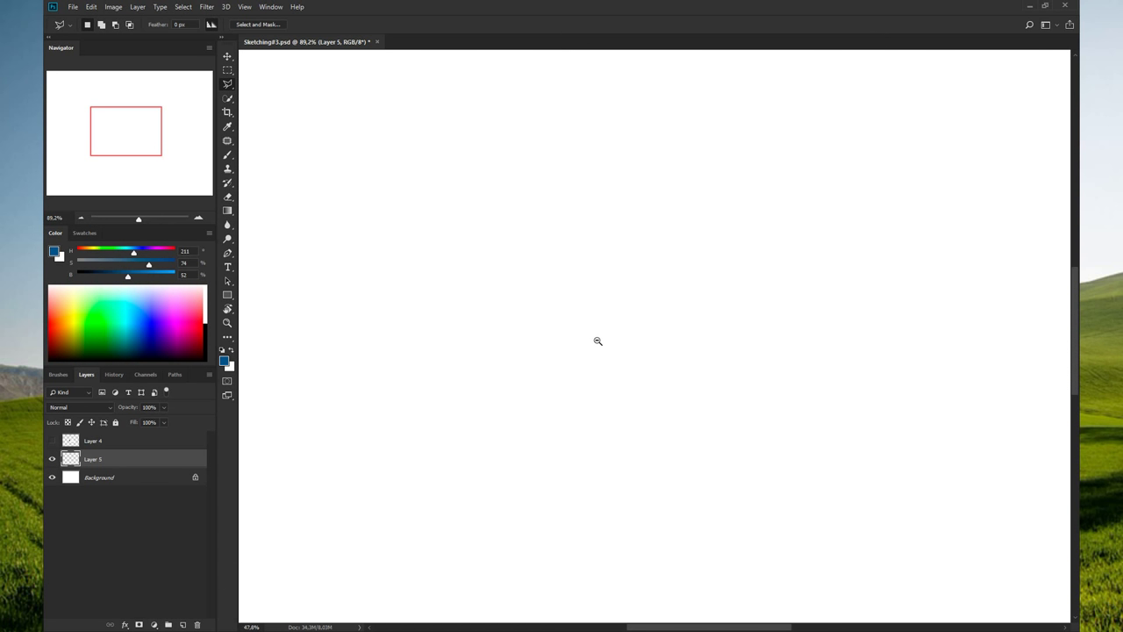
pyautogui.hotkey('ctrl', '0')
pyautogui.press('b')
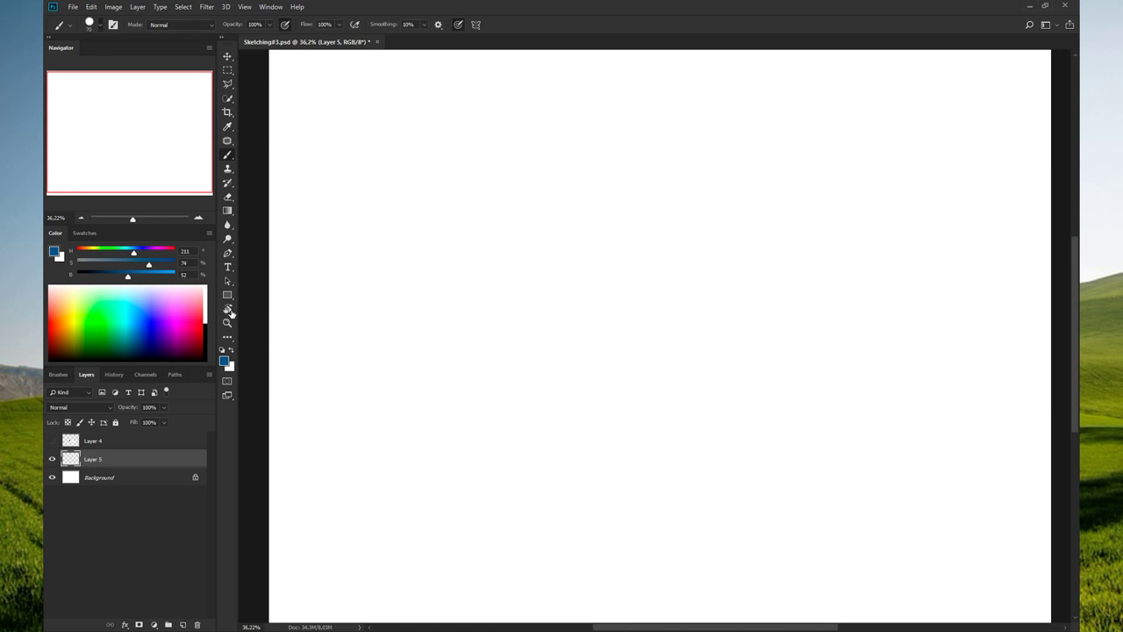
pyautogui.press(']')
pyautogui.press(']')
pyautogui.press(']')
# - Discard a blue test stroke, reset colours to black and white, and enlarge the brush to 100
pyautogui.moveTo(708, 289); pyautogui.dragTo(717, 465)
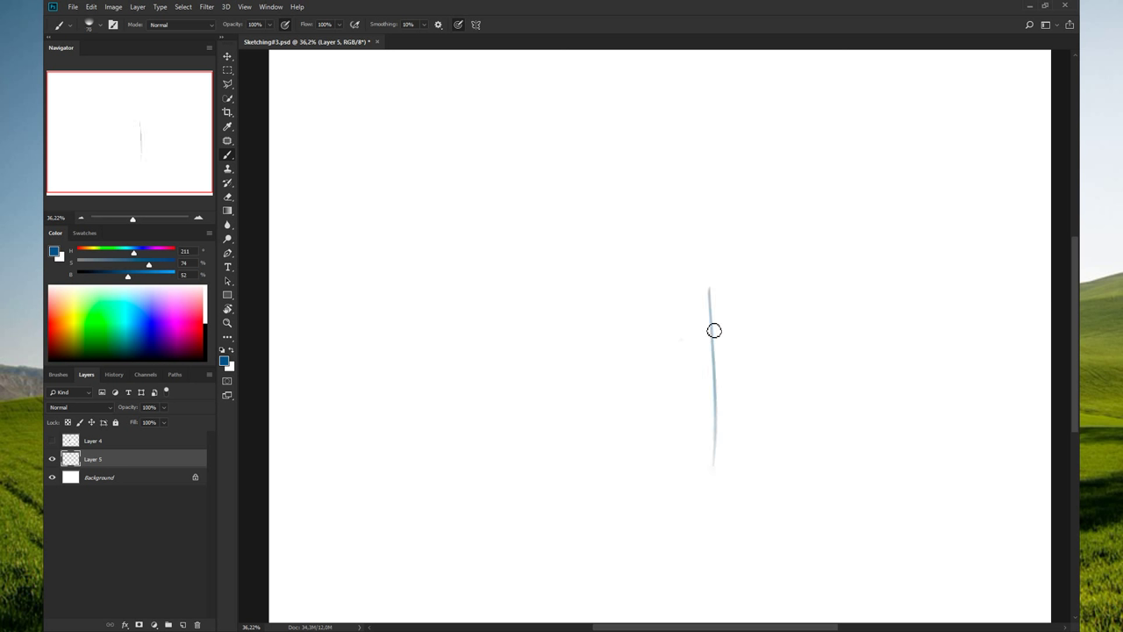
pyautogui.hotkey('ctrl', 'z')
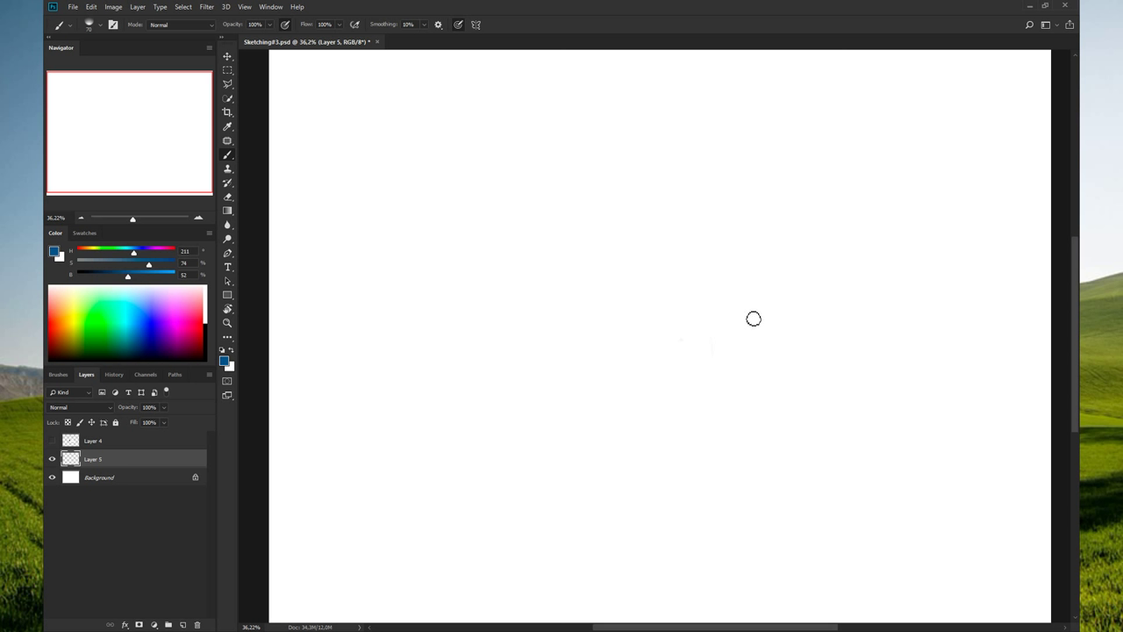
pyautogui.press('d')
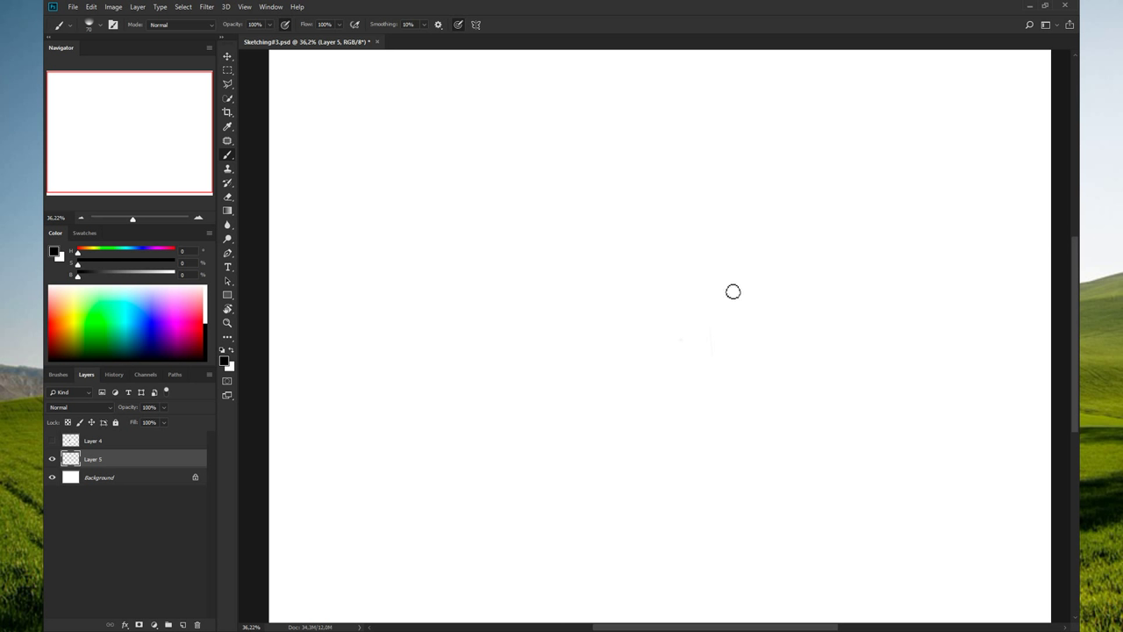
pyautogui.press(']')
pyautogui.press(']')
pyautogui.press(']')
# - Paint trial grey vertical strokes and a dark dab, then undo them all
pyautogui.moveTo(681, 271); pyautogui.dragTo(695, 455)
pyautogui.hotkey('ctrl', 'z')
pyautogui.hotkey('ctrl', 'z')
pyautogui.moveTo(649, 279)
pyautogui.mouseDown()
pyautogui.moveTo(667, 465)
pyautogui.moveTo(684, 496)
pyautogui.mouseUp()
pyautogui.moveTo(664, 298)
pyautogui.mouseDown()
pyautogui.moveTo(671, 311)
pyautogui.moveTo(697, 284)
pyautogui.mouseUp()
pyautogui.hotkey('ctrl', 'z')
pyautogui.hotkey('ctrl', 'z')
pyautogui.hotkey('ctrl', 'z')
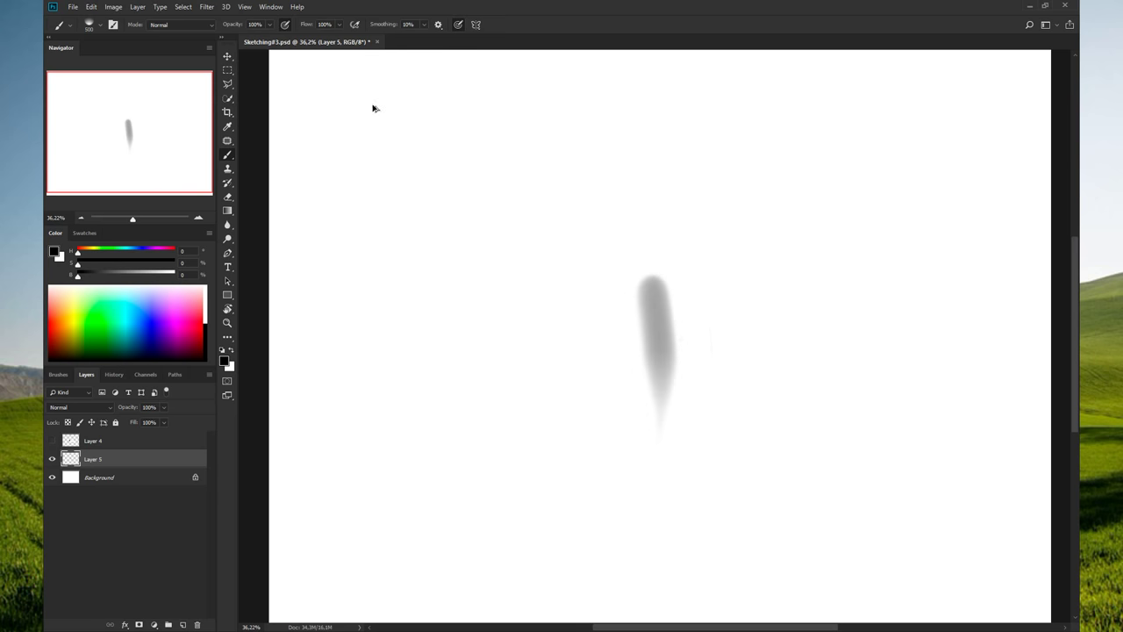
pyautogui.hotkey('ctrl', 'z')
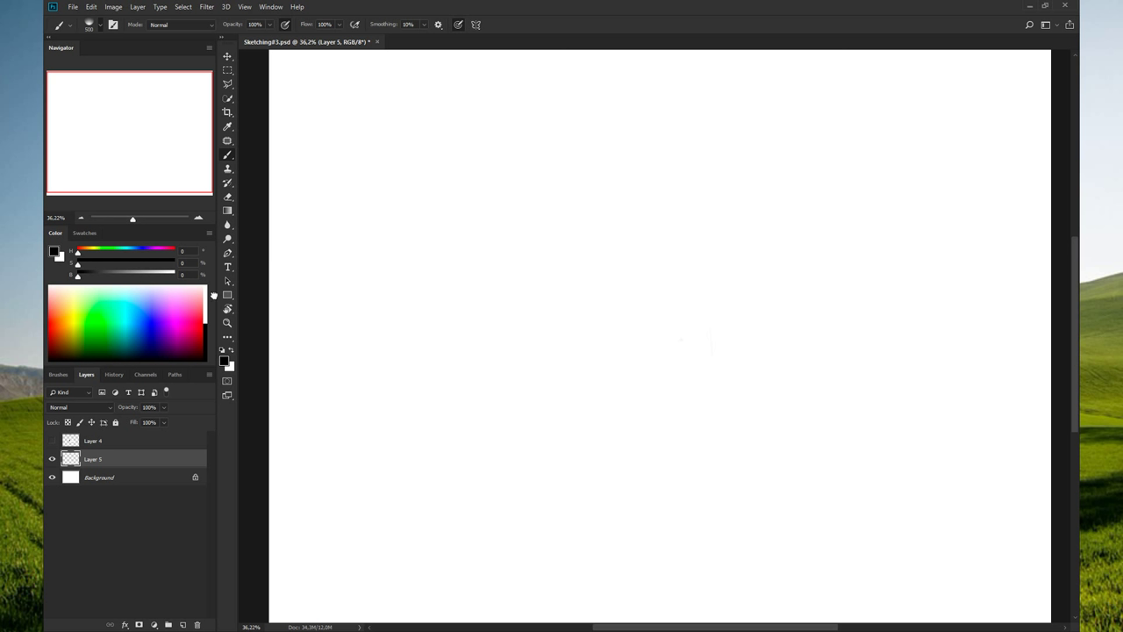
# - Outline a tall grey rock block with left, top and right edges and fill it with strokes
pyautogui.moveTo(770, 327); pyautogui.dragTo(772, 434)
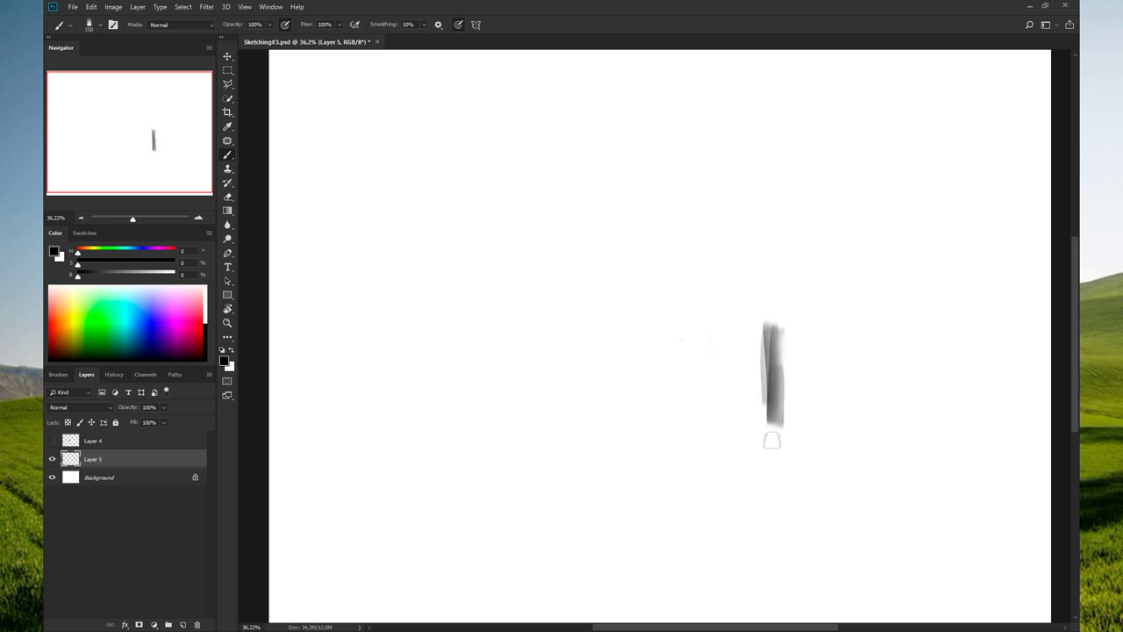
pyautogui.hotkey('ctrl', 'z')
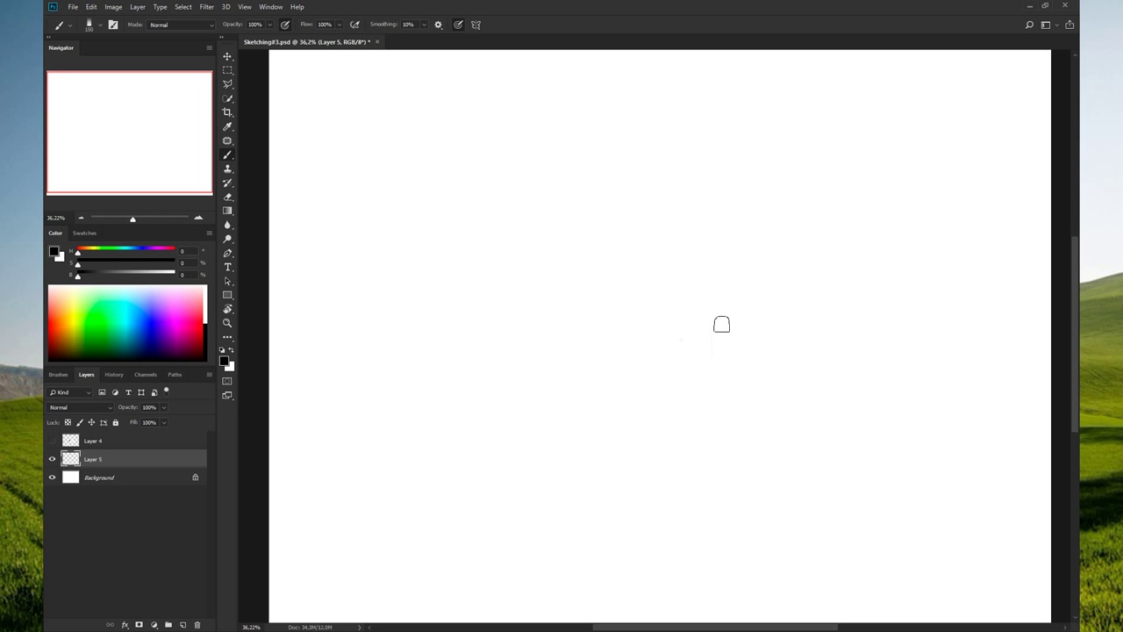
pyautogui.moveTo(649, 283)
pyautogui.mouseDown()
pyautogui.moveTo(669, 443)
pyautogui.moveTo(674, 408)
pyautogui.mouseUp()
pyautogui.moveTo(647, 273)
pyautogui.mouseDown()
pyautogui.moveTo(759, 277)
pyautogui.moveTo(746, 281)
pyautogui.moveTo(756, 279)
pyautogui.moveTo(745, 447)
pyautogui.mouseUp()
pyautogui.moveTo(751, 326); pyautogui.dragTo(747, 442)
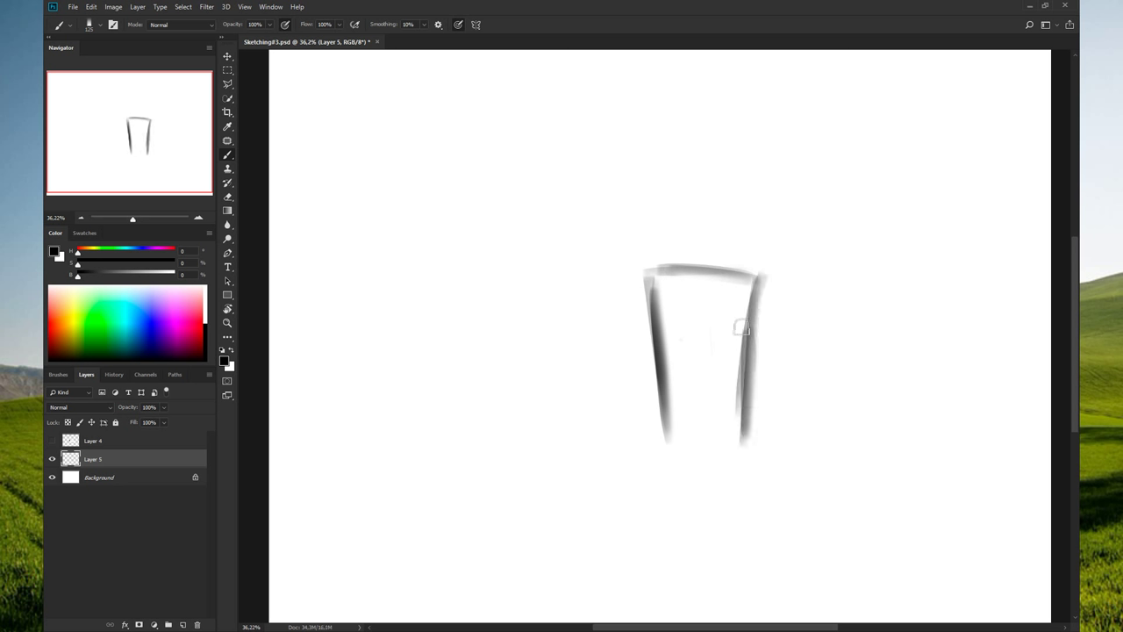
pyautogui.moveTo(681, 423)
pyautogui.mouseDown()
pyautogui.moveTo(705, 431)
pyautogui.moveTo(705, 319)
pyautogui.moveTo(745, 289)
pyautogui.moveTo(724, 283)
pyautogui.moveTo(747, 351)
pyautogui.moveTo(718, 376)
pyautogui.moveTo(741, 307)
pyautogui.moveTo(680, 390)
pyautogui.moveTo(708, 451)
pyautogui.moveTo(693, 434)
pyautogui.mouseUp()
pyautogui.moveTo(660, 263)
pyautogui.mouseDown()
pyautogui.moveTo(728, 351)
pyautogui.moveTo(737, 403)
pyautogui.mouseUp()
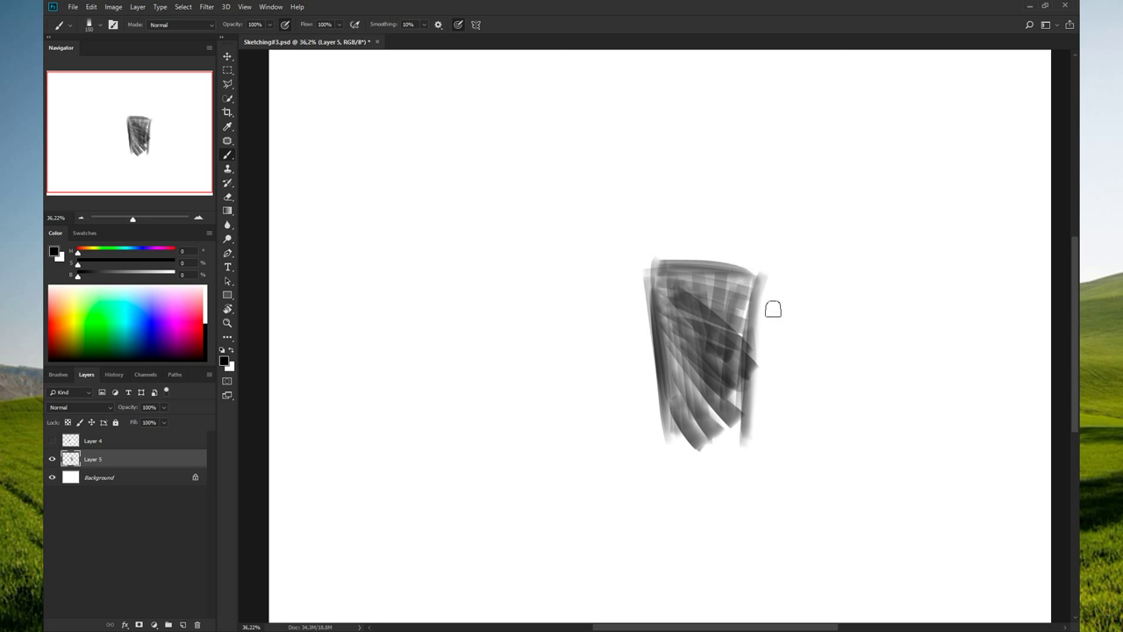
# - Add a thin upright pillar to the right of the block, redrawing it after an undo
pyautogui.moveTo(759, 303)
pyautogui.mouseDown()
pyautogui.moveTo(802, 311)
pyautogui.moveTo(811, 434)
pyautogui.mouseUp()
pyautogui.moveTo(824, 340); pyautogui.dragTo(807, 458)
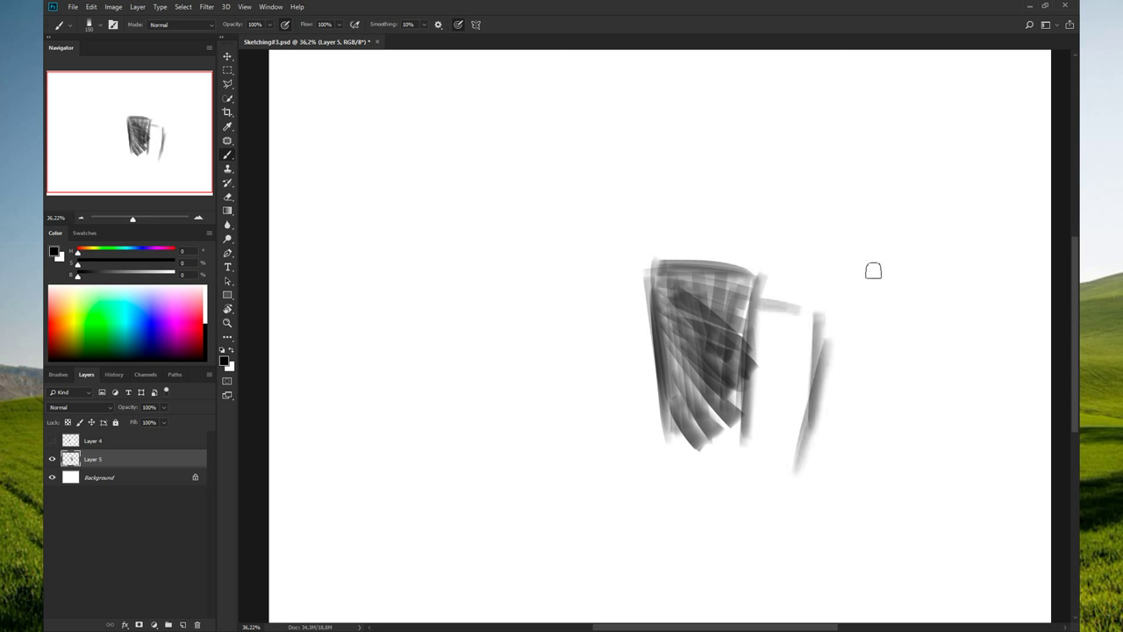
pyautogui.hotkey('ctrl', 'z')
pyautogui.hotkey('ctrl', 'z')
pyautogui.hotkey('ctrl', 'z')
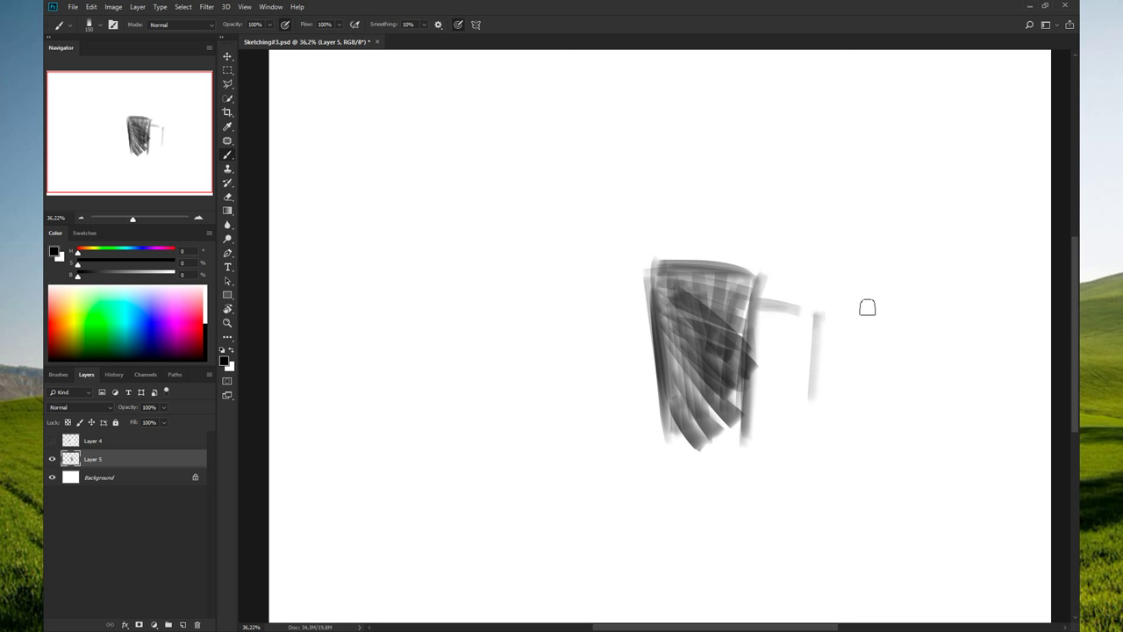
pyautogui.moveTo(815, 316); pyautogui.dragTo(785, 465)
pyautogui.moveTo(800, 414)
pyautogui.mouseDown()
pyautogui.moveTo(791, 399)
pyautogui.moveTo(787, 465)
pyautogui.mouseUp()
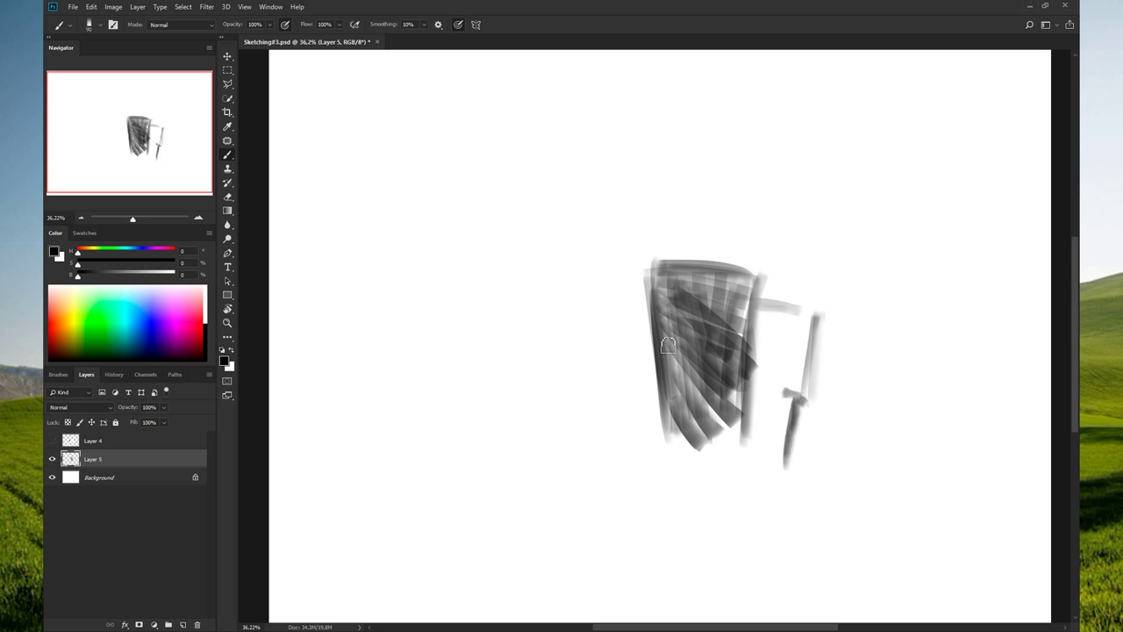
# - Hatch the block's left edge and top, the upright's upper part, and the gap between them
pyautogui.moveTo(660, 336); pyautogui.dragTo(635, 456)
pyautogui.moveTo(648, 357)
pyautogui.mouseDown()
pyautogui.moveTo(629, 394)
pyautogui.moveTo(661, 401)
pyautogui.moveTo(641, 430)
pyautogui.moveTo(659, 430)
pyautogui.moveTo(650, 448)
pyautogui.mouseUp()
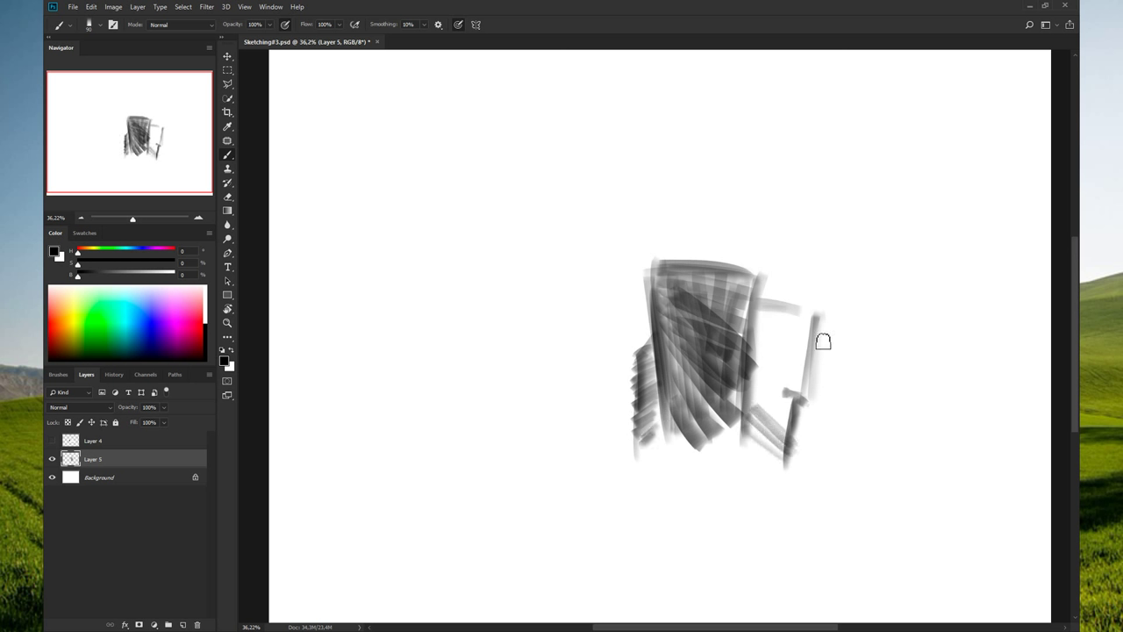
pyautogui.moveTo(814, 316)
pyautogui.mouseDown()
pyautogui.moveTo(812, 327)
pyautogui.moveTo(792, 323)
pyautogui.moveTo(816, 382)
pyautogui.moveTo(789, 368)
pyautogui.moveTo(803, 401)
pyautogui.moveTo(794, 386)
pyautogui.mouseUp()
pyautogui.moveTo(769, 315)
pyautogui.mouseDown()
pyautogui.moveTo(799, 313)
pyautogui.moveTo(807, 326)
pyautogui.moveTo(774, 330)
pyautogui.moveTo(781, 356)
pyautogui.moveTo(803, 355)
pyautogui.moveTo(752, 369)
pyautogui.moveTo(789, 402)
pyautogui.moveTo(763, 412)
pyautogui.moveTo(763, 448)
pyautogui.moveTo(786, 430)
pyautogui.mouseUp()
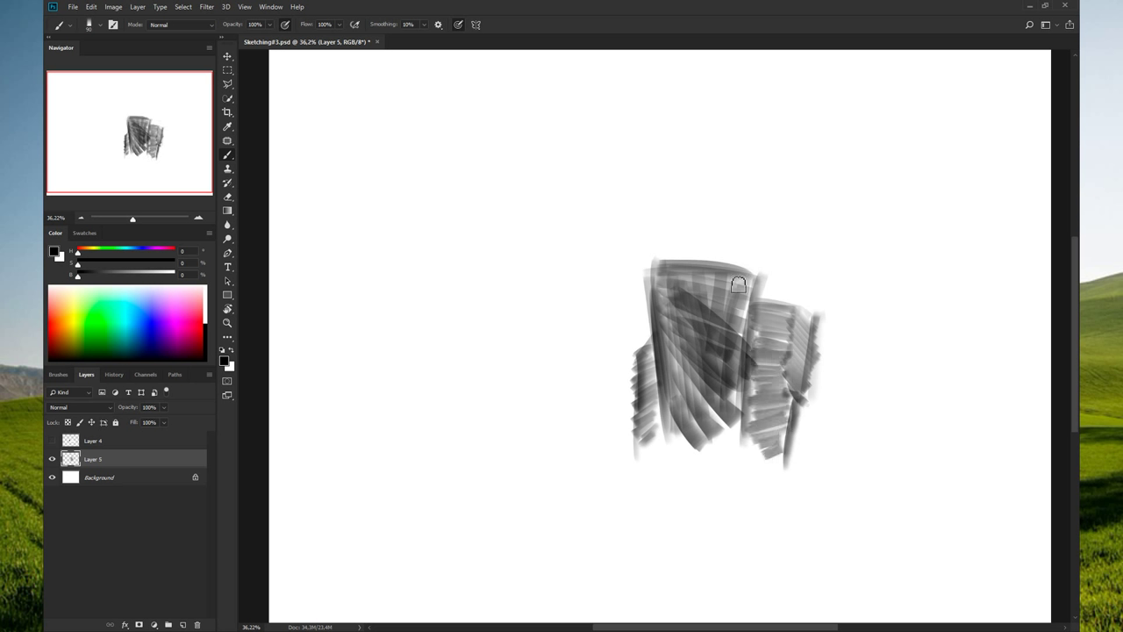
pyautogui.moveTo(744, 278)
pyautogui.mouseDown()
pyautogui.moveTo(769, 281)
pyautogui.moveTo(707, 289)
pyautogui.moveTo(736, 303)
pyautogui.moveTo(719, 300)
pyautogui.mouseUp()
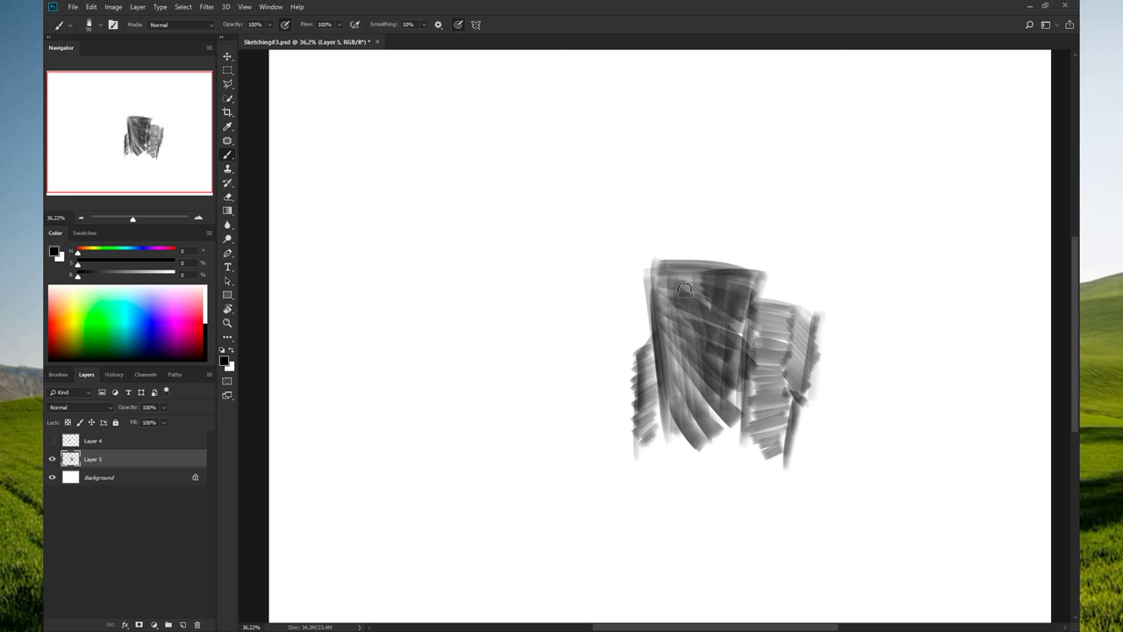
# - With the canvas tilted, hatch dark tone over the large pillar's top and middle and the smaller right pillar
pyautogui.press('r')
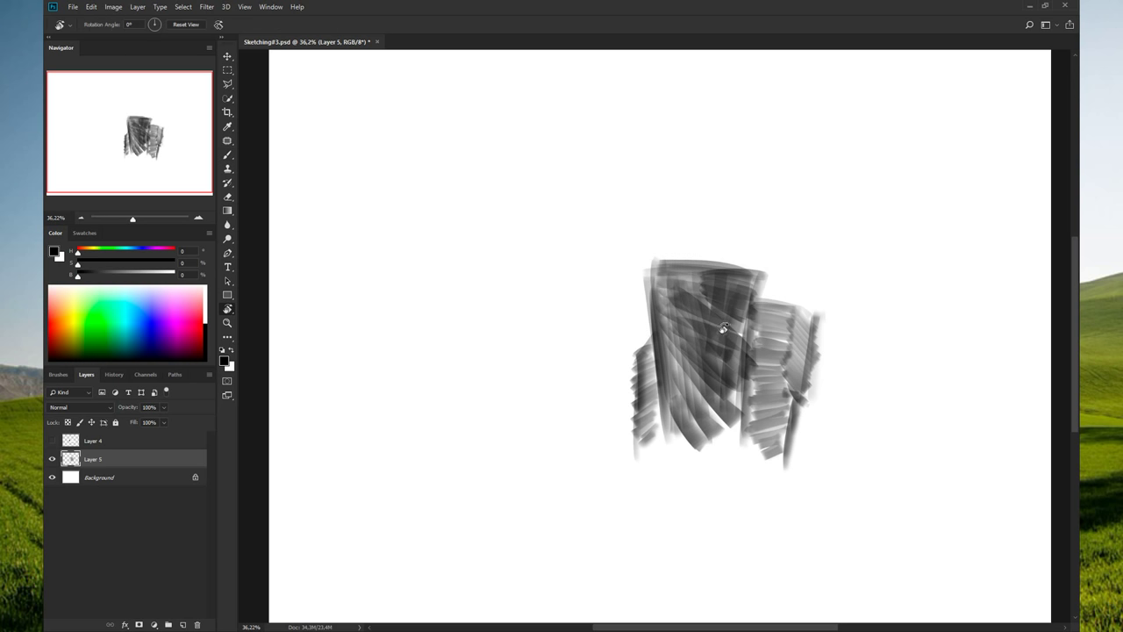
pyautogui.moveTo(670, 290)
pyautogui.mouseDown()
pyautogui.moveTo(580, 284)
pyautogui.moveTo(632, 244)
pyautogui.moveTo(639, 349)
pyautogui.moveTo(704, 271)
pyautogui.mouseUp()
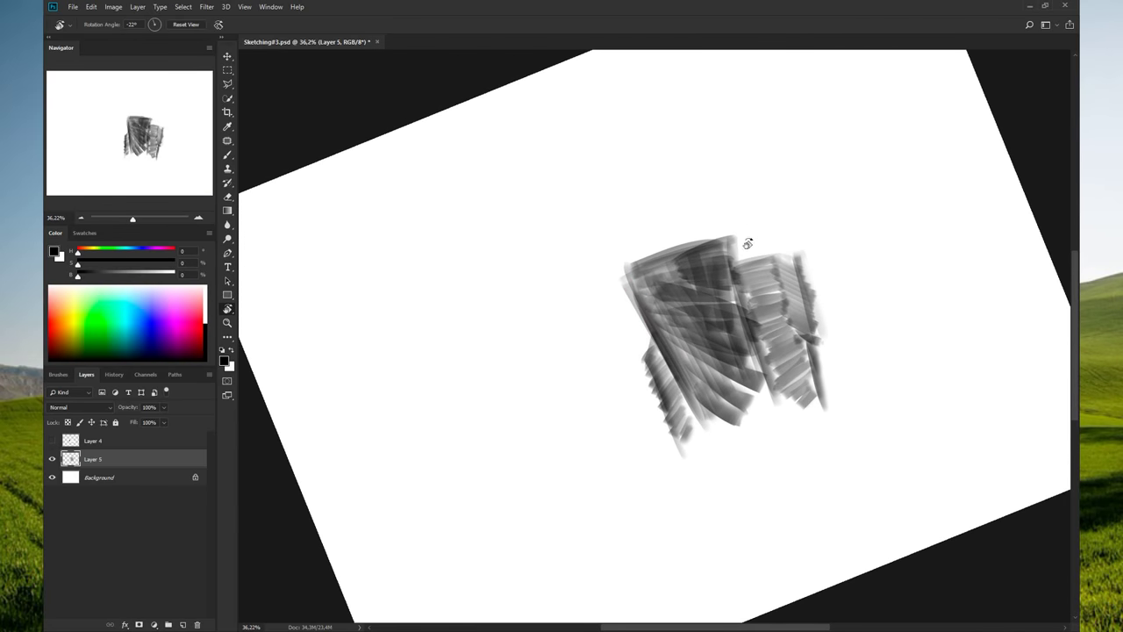
pyautogui.press('b')
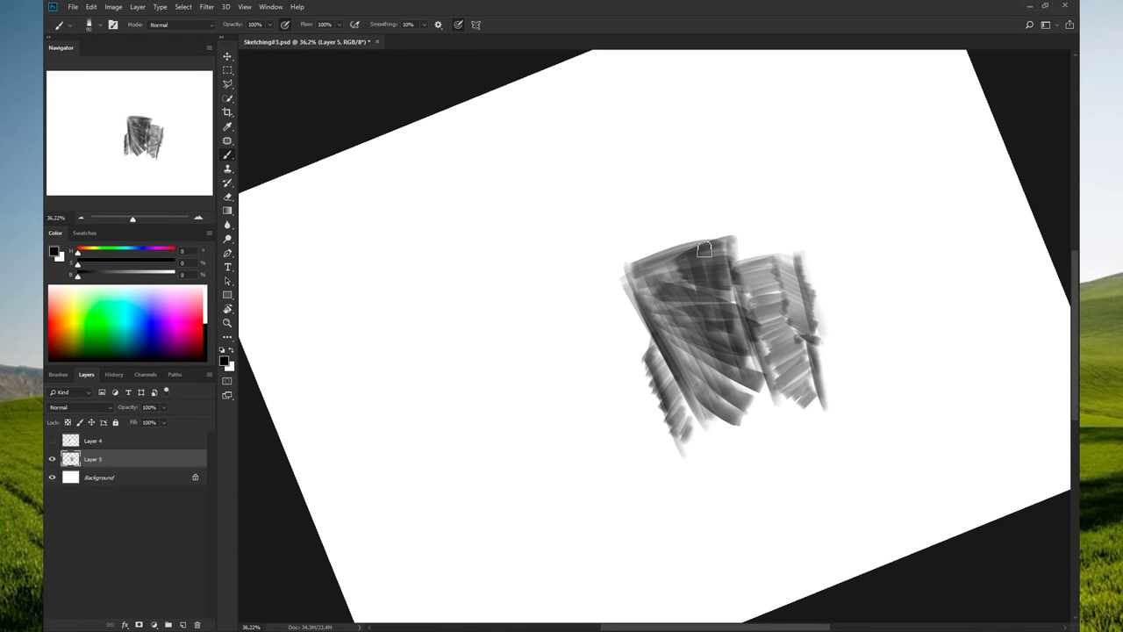
pyautogui.moveTo(705, 250)
pyautogui.mouseDown()
pyautogui.moveTo(700, 313)
pyautogui.moveTo(737, 373)
pyautogui.moveTo(761, 379)
pyautogui.moveTo(747, 407)
pyautogui.mouseUp()
pyautogui.moveTo(737, 359); pyautogui.dragTo(765, 395)
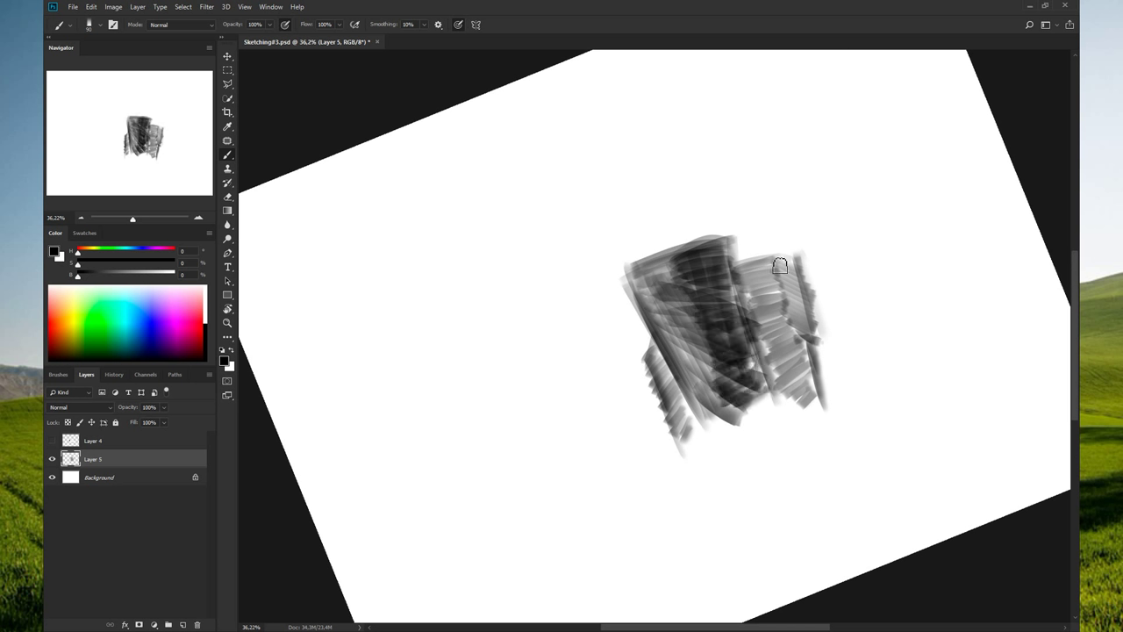
pyautogui.moveTo(779, 265)
pyautogui.mouseDown()
pyautogui.moveTo(809, 276)
pyautogui.moveTo(789, 316)
pyautogui.moveTo(812, 328)
pyautogui.moveTo(819, 311)
pyautogui.mouseUp()
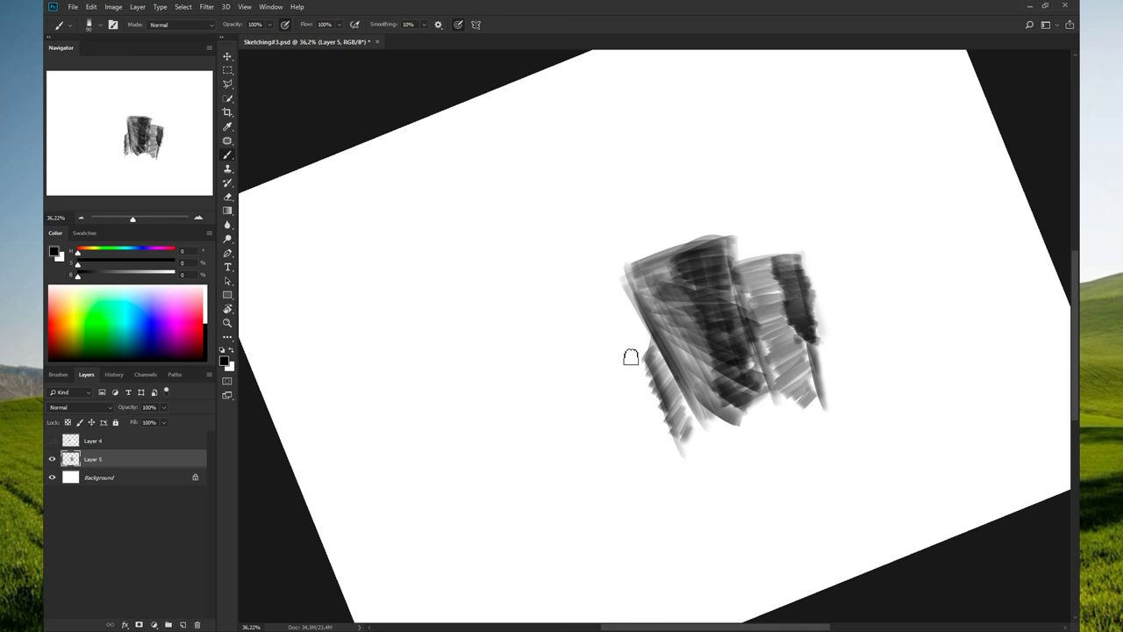
pyautogui.press('r')
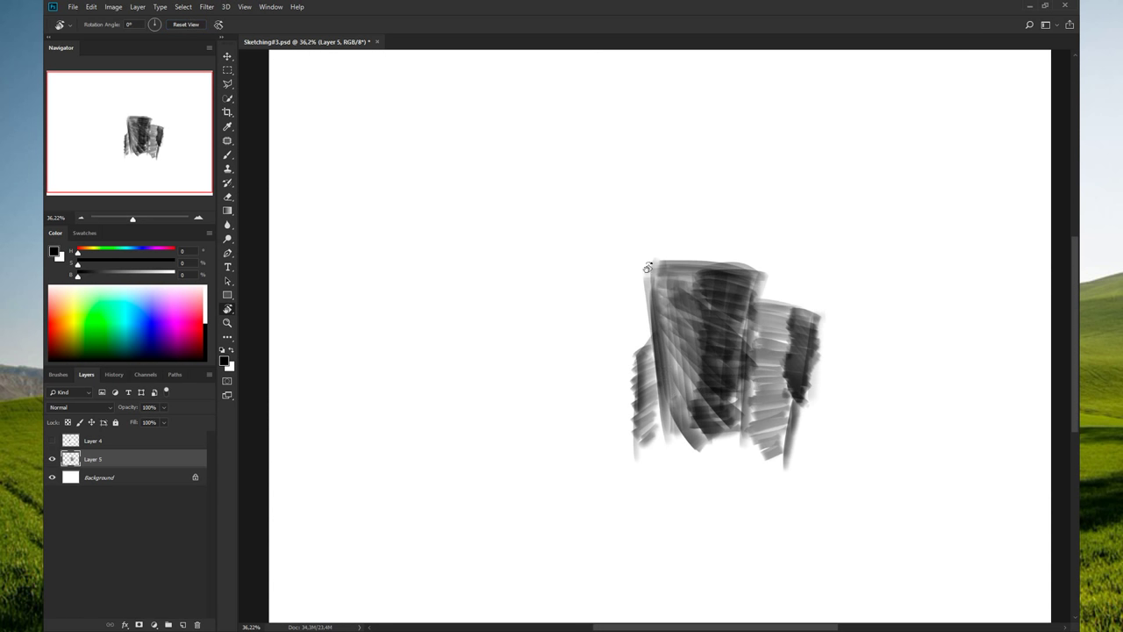
# - Try a navy blue stroke down the pillars' left edge and undo it
pyautogui.click(135, 320)
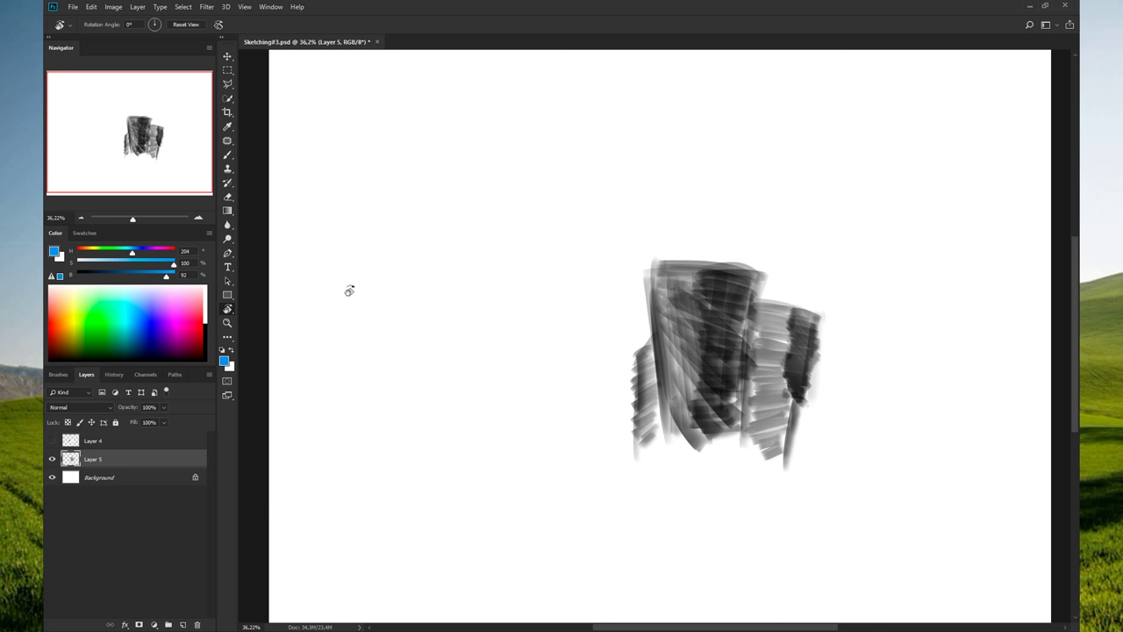
pyautogui.moveTo(145, 272); pyautogui.dragTo(119, 288)
pyautogui.press('b')
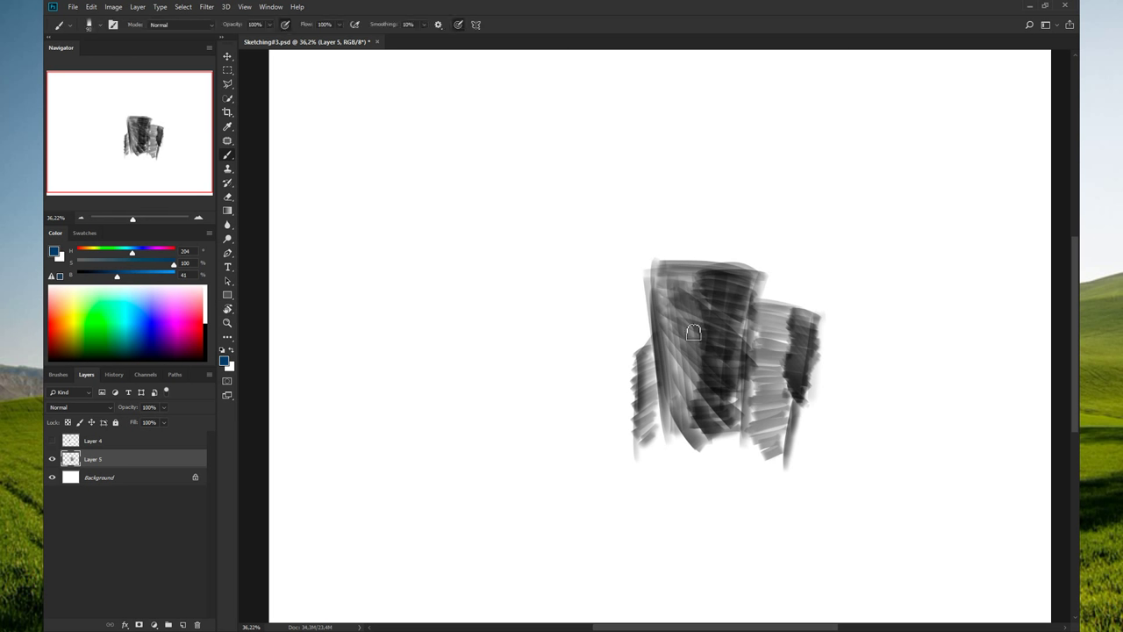
pyautogui.moveTo(650, 353); pyautogui.dragTo(645, 416)
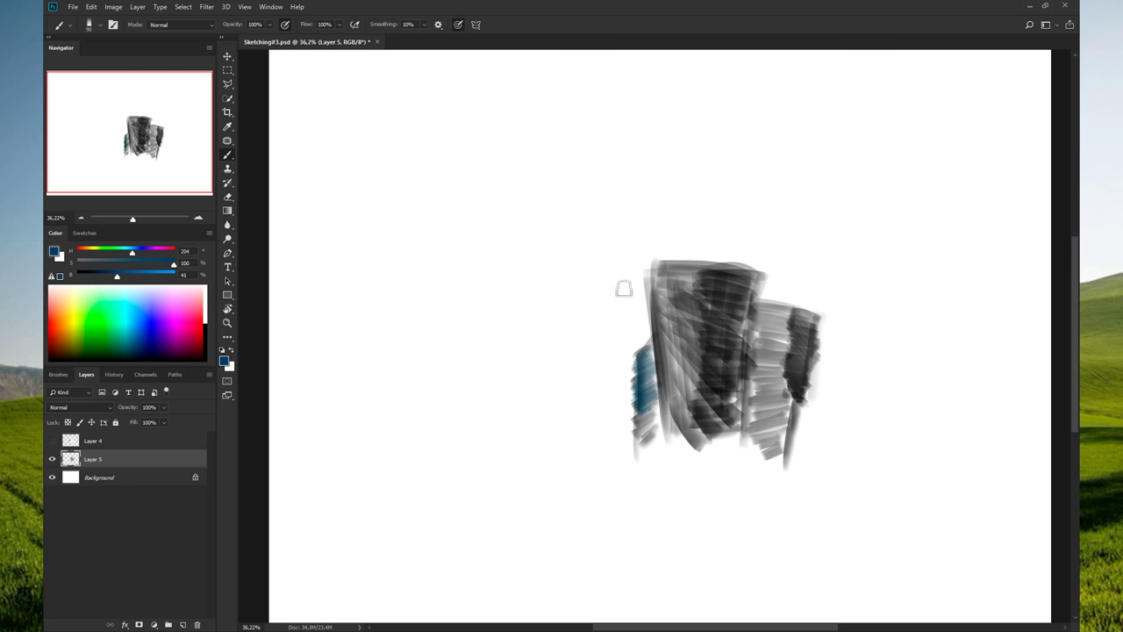
pyautogui.hotkey('ctrl', 'z')
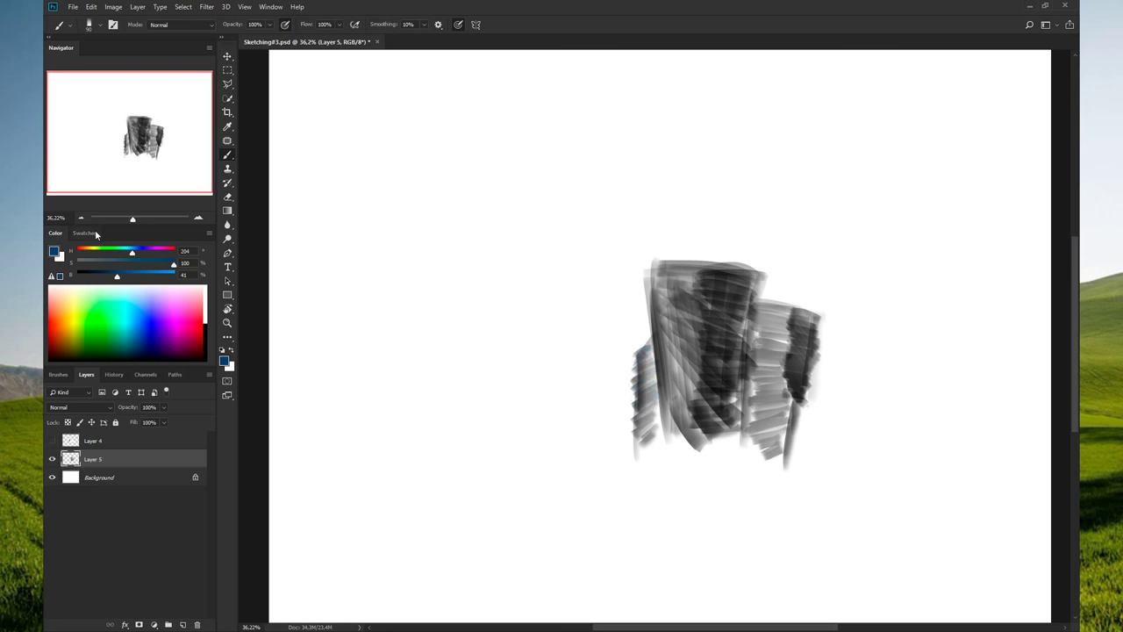
# - Pick dark brown from the Swatches panel and test it on the left edge, then undo
pyautogui.click(86, 234)
pyautogui.click(97, 334)
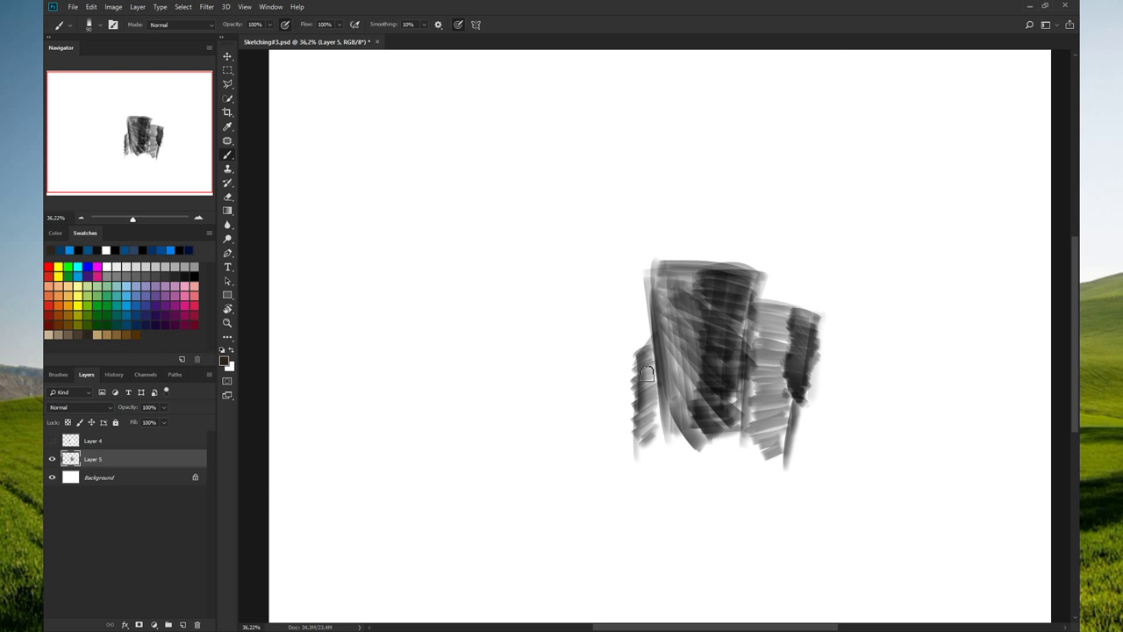
pyautogui.moveTo(645, 372); pyautogui.dragTo(680, 382)
pyautogui.hotkey('ctrl', 'z')
# - Paint light beige over the large pillar's left side and the middle column
pyautogui.click(49, 335)
pyautogui.moveTo(653, 443); pyautogui.dragTo(647, 350)
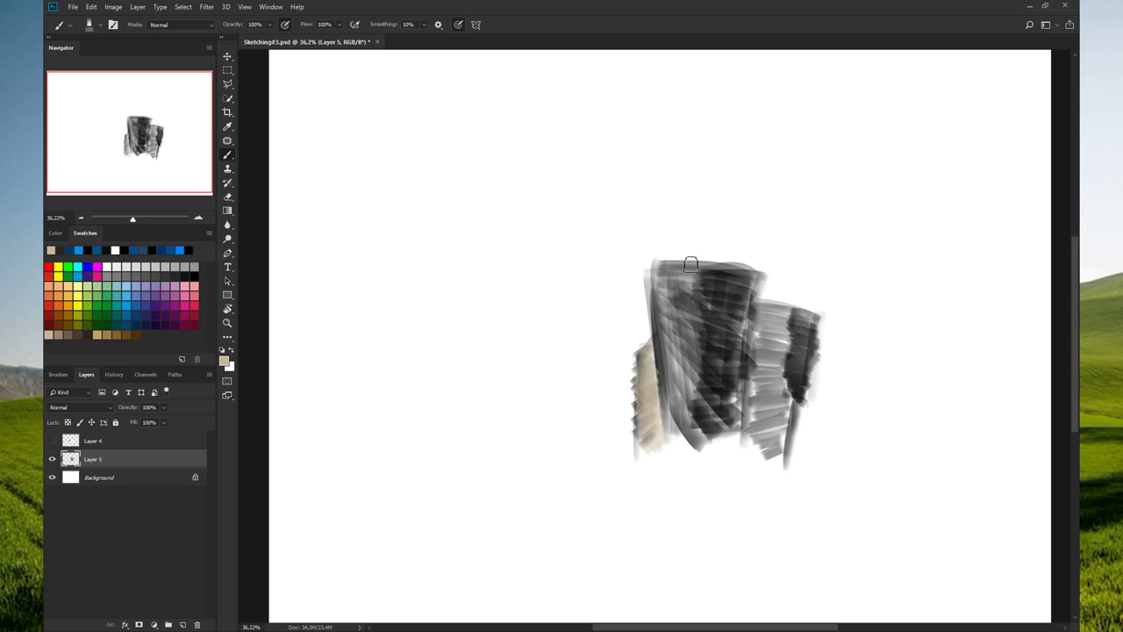
pyautogui.moveTo(661, 272); pyautogui.dragTo(665, 391)
pyautogui.moveTo(674, 351)
pyautogui.mouseDown()
pyautogui.moveTo(675, 273)
pyautogui.moveTo(678, 321)
pyautogui.mouseUp()
pyautogui.moveTo(668, 283)
pyautogui.mouseDown()
pyautogui.moveTo(684, 290)
pyautogui.moveTo(693, 320)
pyautogui.moveTo(688, 395)
pyautogui.moveTo(665, 287)
pyautogui.moveTo(683, 354)
pyautogui.mouseUp()
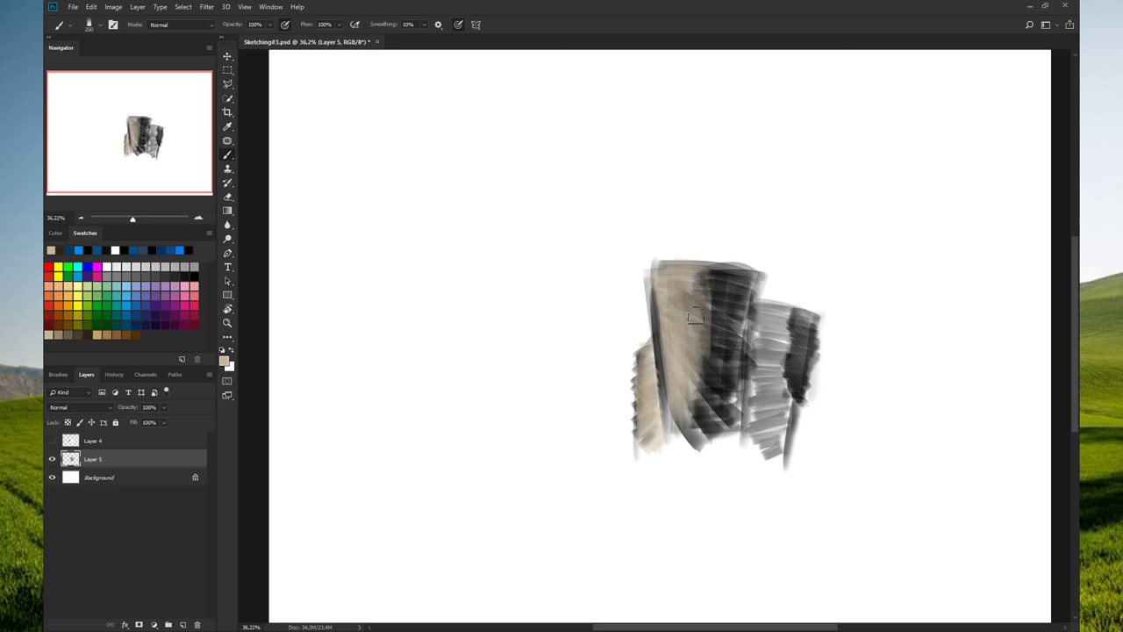
pyautogui.moveTo(755, 315)
pyautogui.mouseDown()
pyautogui.moveTo(763, 400)
pyautogui.moveTo(790, 414)
pyautogui.moveTo(781, 442)
pyautogui.mouseUp()
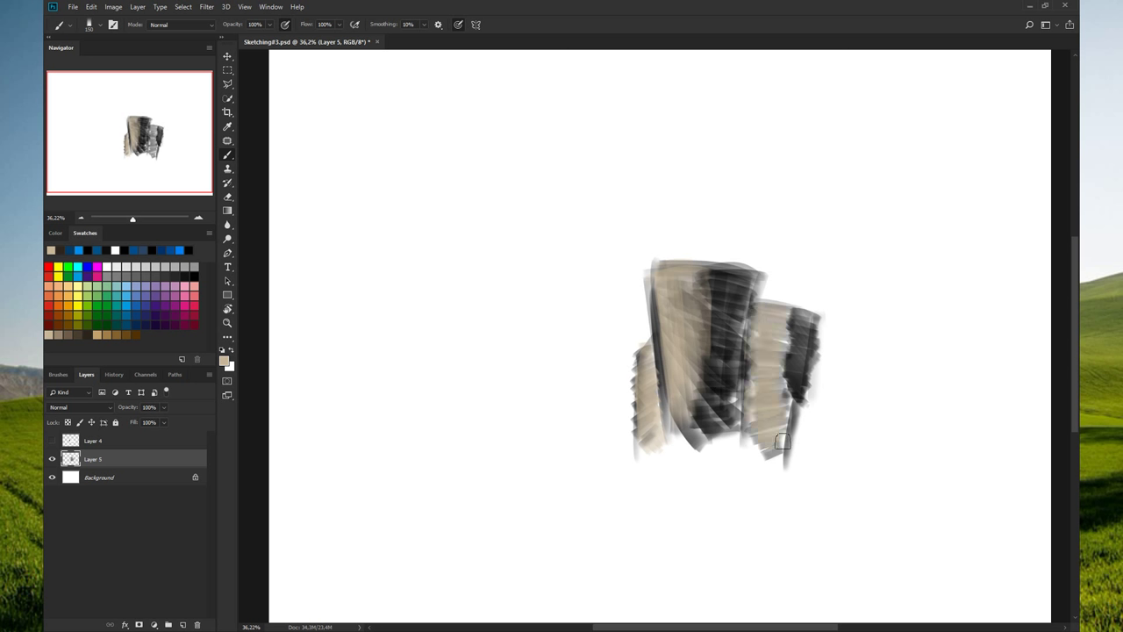
# - Shade the upper middle, the right pillar and the middle column's base in dark brown
pyautogui.click(71, 333)
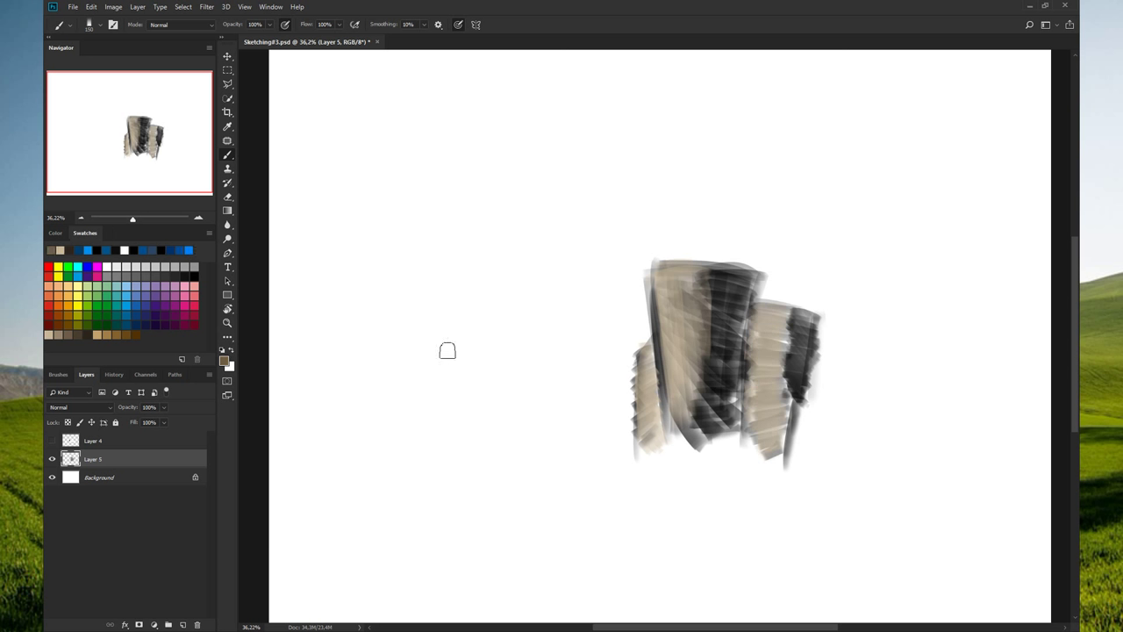
pyautogui.moveTo(715, 287)
pyautogui.mouseDown()
pyautogui.moveTo(742, 279)
pyautogui.moveTo(704, 299)
pyautogui.moveTo(736, 330)
pyautogui.moveTo(709, 426)
pyautogui.mouseUp()
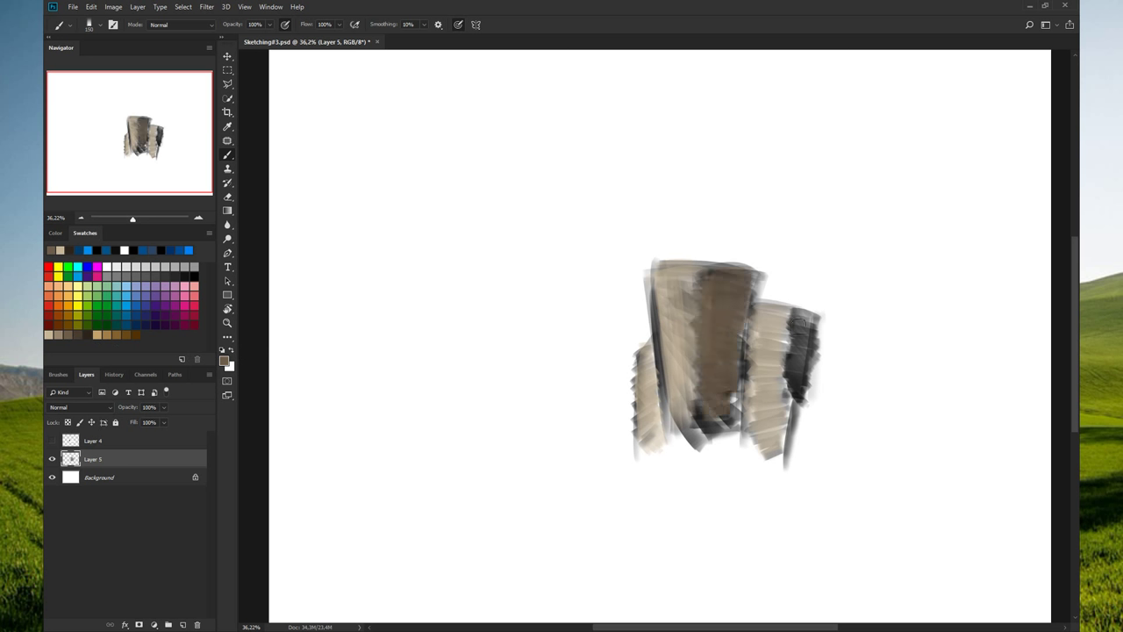
pyautogui.moveTo(805, 326); pyautogui.dragTo(802, 368)
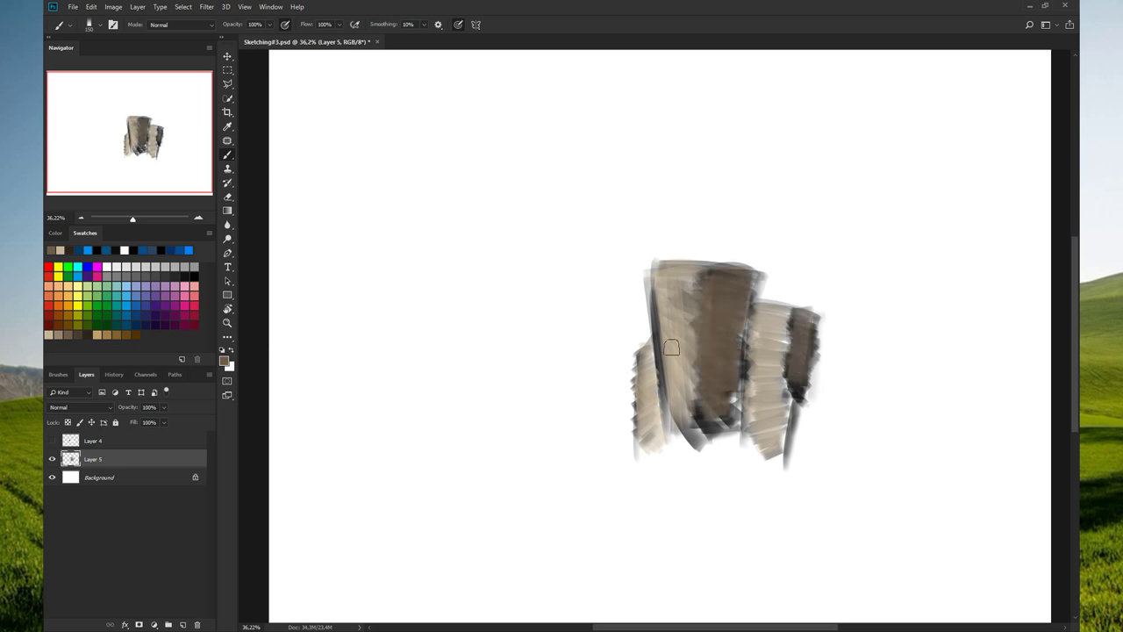
pyautogui.moveTo(715, 424); pyautogui.dragTo(706, 439)
# - Try a light-blue sky stroke left of the pillars and undo it
pyautogui.click(84, 268)
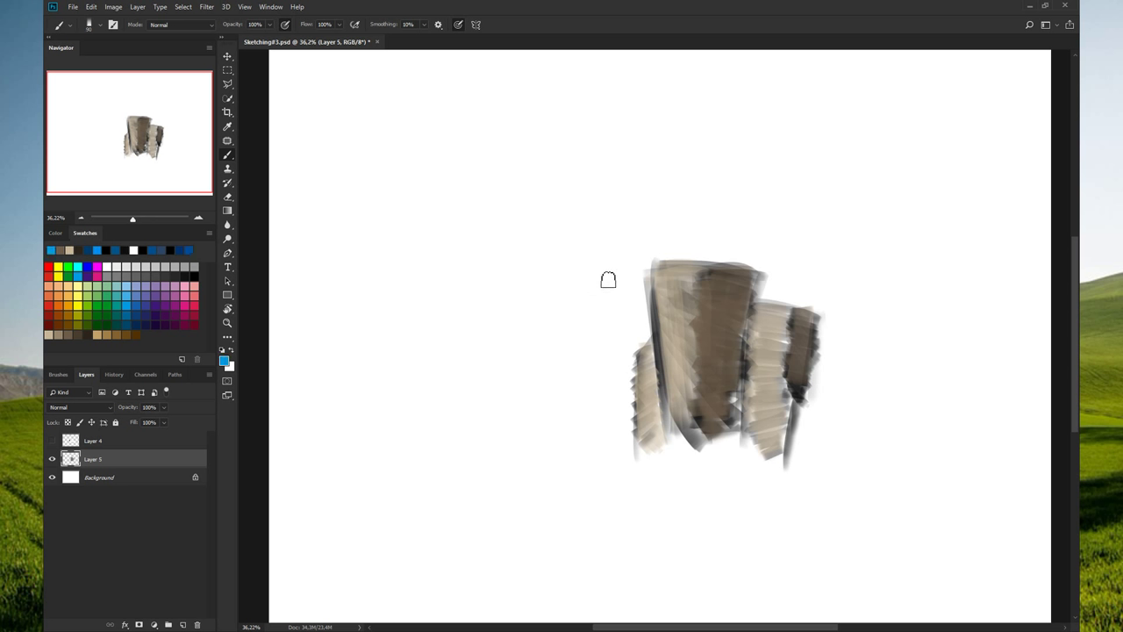
pyautogui.moveTo(604, 275)
pyautogui.mouseDown()
pyautogui.moveTo(454, 271)
pyautogui.moveTo(576, 286)
pyautogui.moveTo(538, 309)
pyautogui.mouseUp()
pyautogui.hotkey('ctrl', 'z')
pyautogui.hotkey('ctrl', 'z')
# - Add a new Layer 6 beneath Layer 5 for the sky, discarding a horizontal test stroke
pyautogui.click(183, 624)
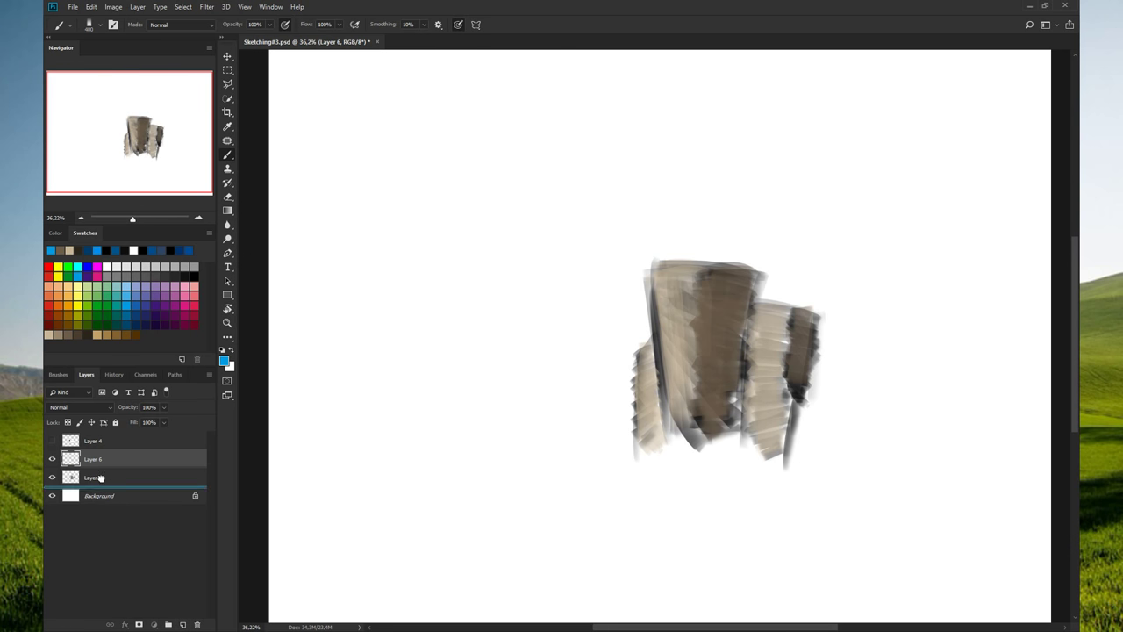
pyautogui.moveTo(104, 478); pyautogui.dragTo(120, 483)
pyautogui.moveTo(877, 229); pyautogui.dragTo(482, 255)
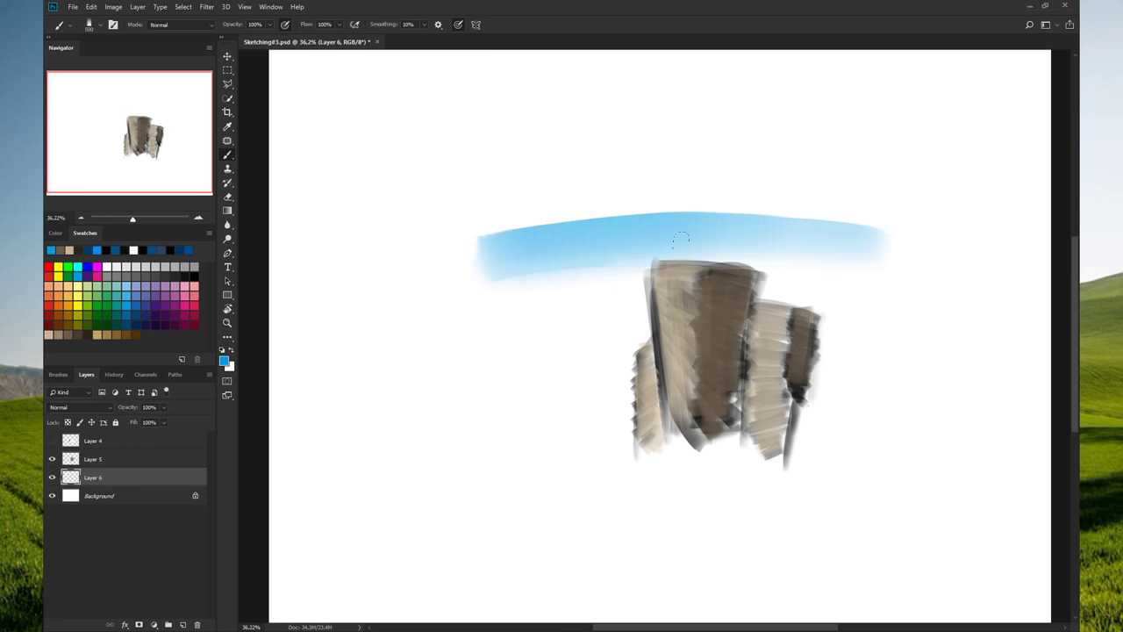
pyautogui.hotkey('ctrl', 'z')
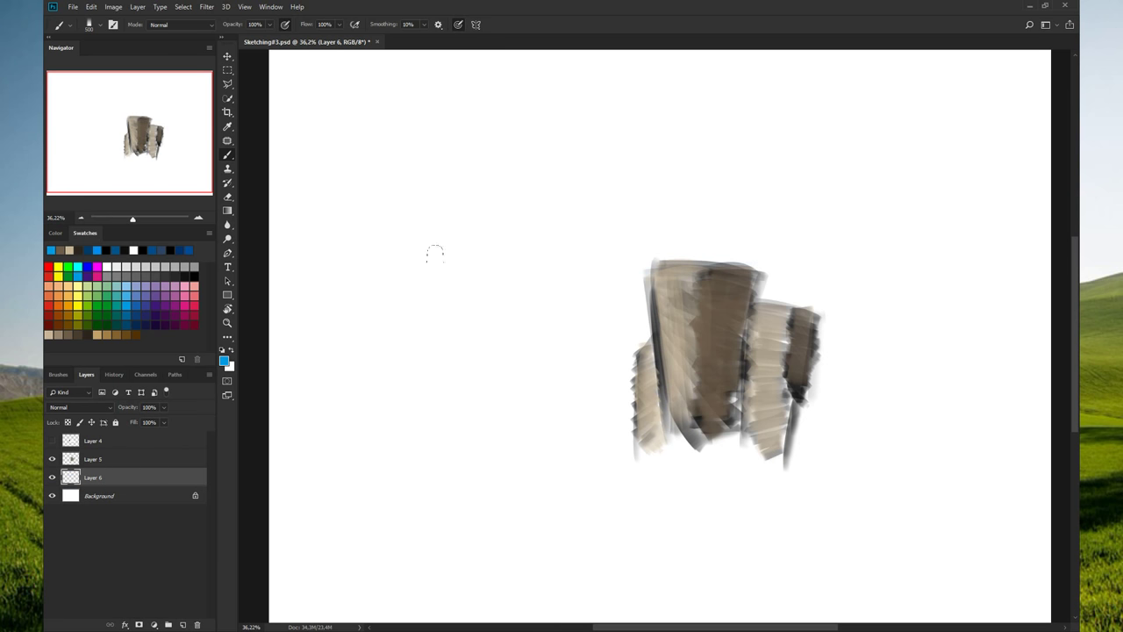
# - Sweep dense diagonal light-blue sky strokes behind the pillars, then make Layer 5 active
pyautogui.moveTo(344, 264); pyautogui.dragTo(614, 430)
pyautogui.moveTo(377, 206); pyautogui.dragTo(649, 316)
pyautogui.moveTo(376, 173); pyautogui.dragTo(763, 421)
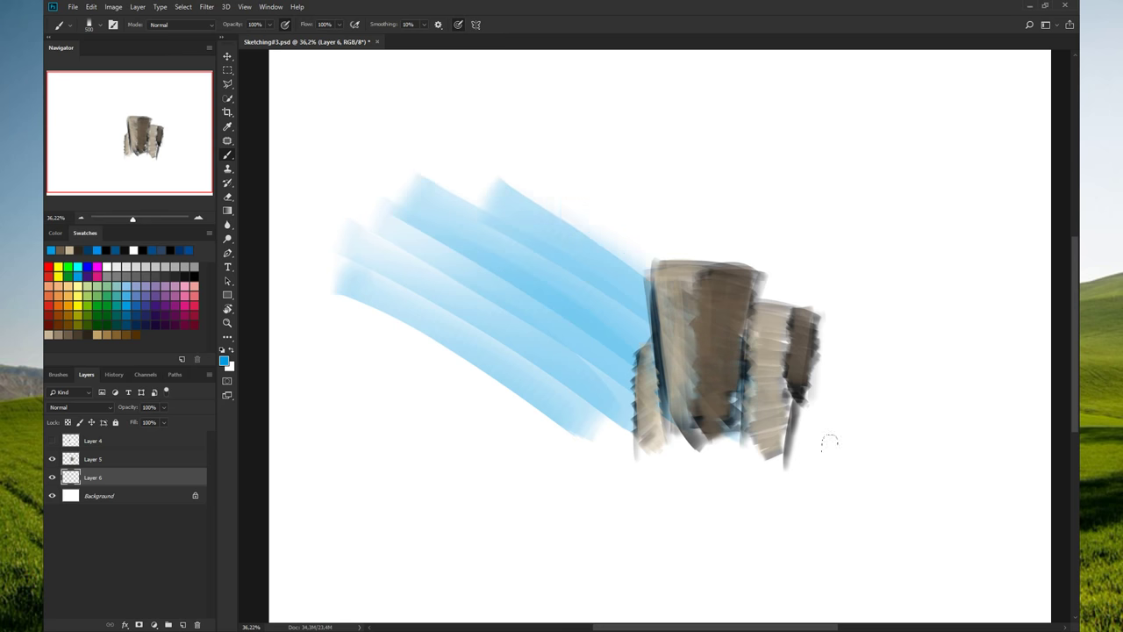
pyautogui.moveTo(541, 166); pyautogui.dragTo(939, 447)
pyautogui.moveTo(605, 154); pyautogui.dragTo(954, 380)
pyautogui.moveTo(712, 139); pyautogui.dragTo(1007, 386)
pyautogui.moveTo(771, 154); pyautogui.dragTo(1014, 364)
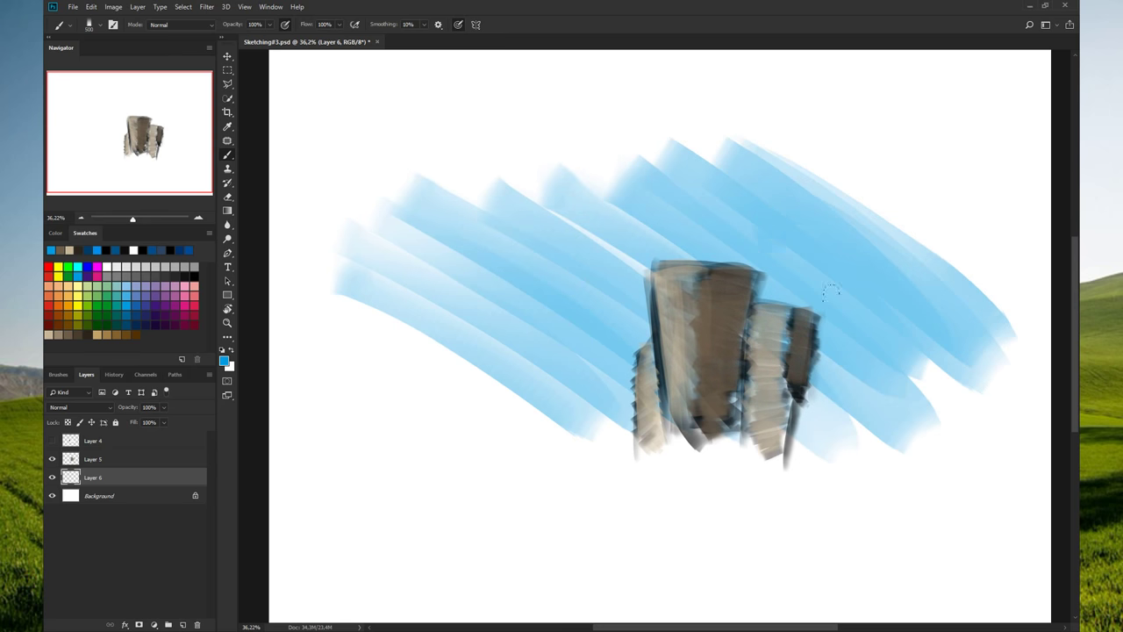
pyautogui.moveTo(768, 246); pyautogui.dragTo(933, 399)
pyautogui.moveTo(496, 160); pyautogui.dragTo(680, 250)
pyautogui.moveTo(490, 203); pyautogui.dragTo(663, 363)
pyautogui.moveTo(419, 216); pyautogui.dragTo(644, 386)
pyautogui.moveTo(328, 265)
pyautogui.mouseDown()
pyautogui.moveTo(463, 379)
pyautogui.moveTo(651, 360)
pyautogui.moveTo(947, 166)
pyautogui.moveTo(824, 456)
pyautogui.moveTo(602, 408)
pyautogui.moveTo(280, 369)
pyautogui.moveTo(737, 211)
pyautogui.moveTo(612, 270)
pyautogui.mouseUp()
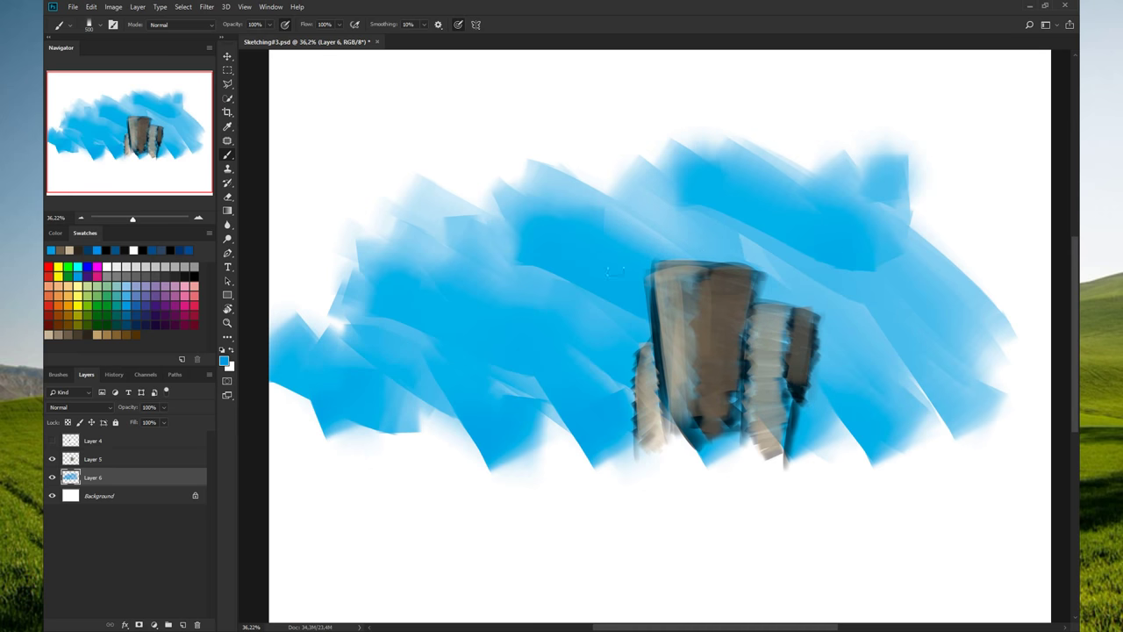
pyautogui.click(75, 463)
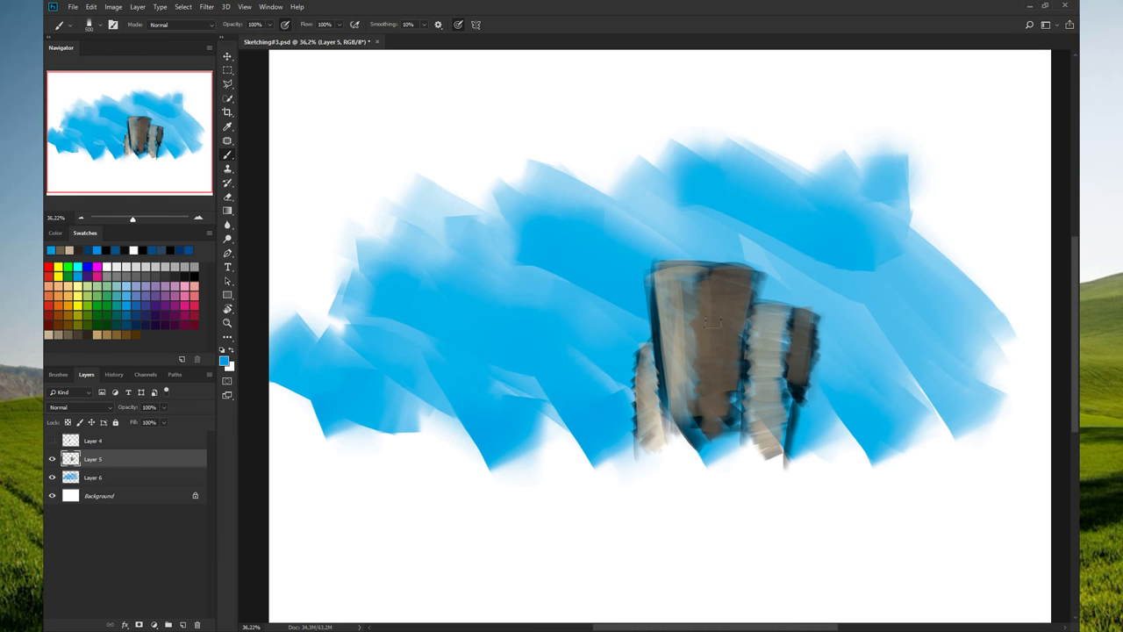
# - Sample the pillars' brown and cover the tall pillar's edges, base streaks and the right pillar's side
pyautogui.keyDown('alt'); pyautogui.click(724, 324); pyautogui.keyUp('alt')
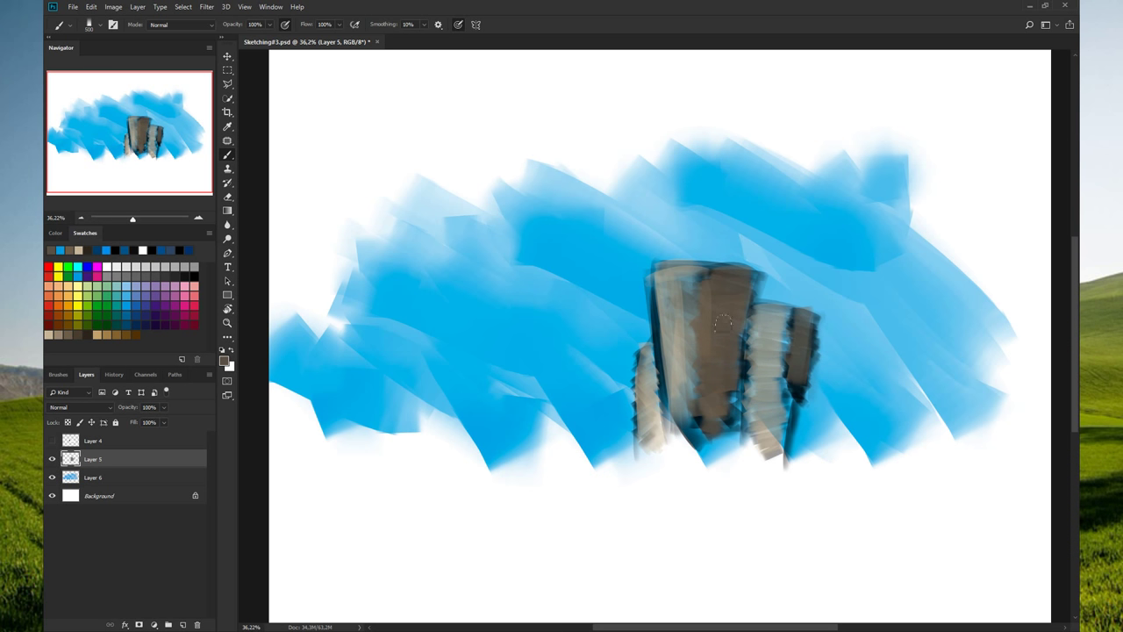
pyautogui.moveTo(742, 275); pyautogui.dragTo(748, 279)
pyautogui.moveTo(707, 340); pyautogui.dragTo(695, 328)
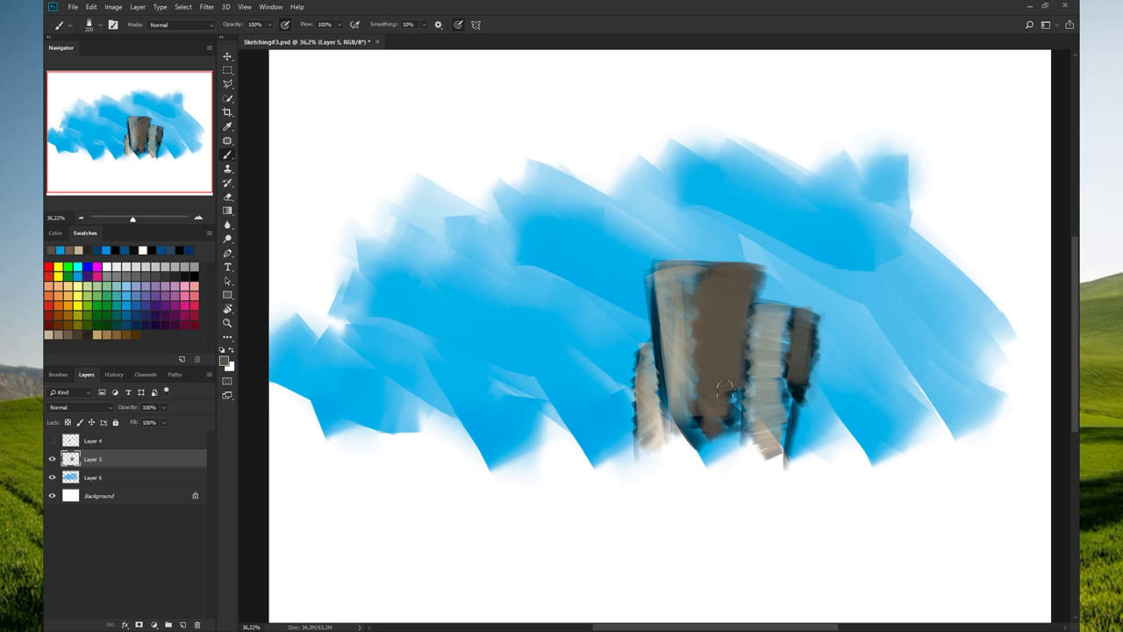
pyautogui.moveTo(724, 387); pyautogui.dragTo(735, 418)
pyautogui.moveTo(733, 358); pyautogui.dragTo(733, 429)
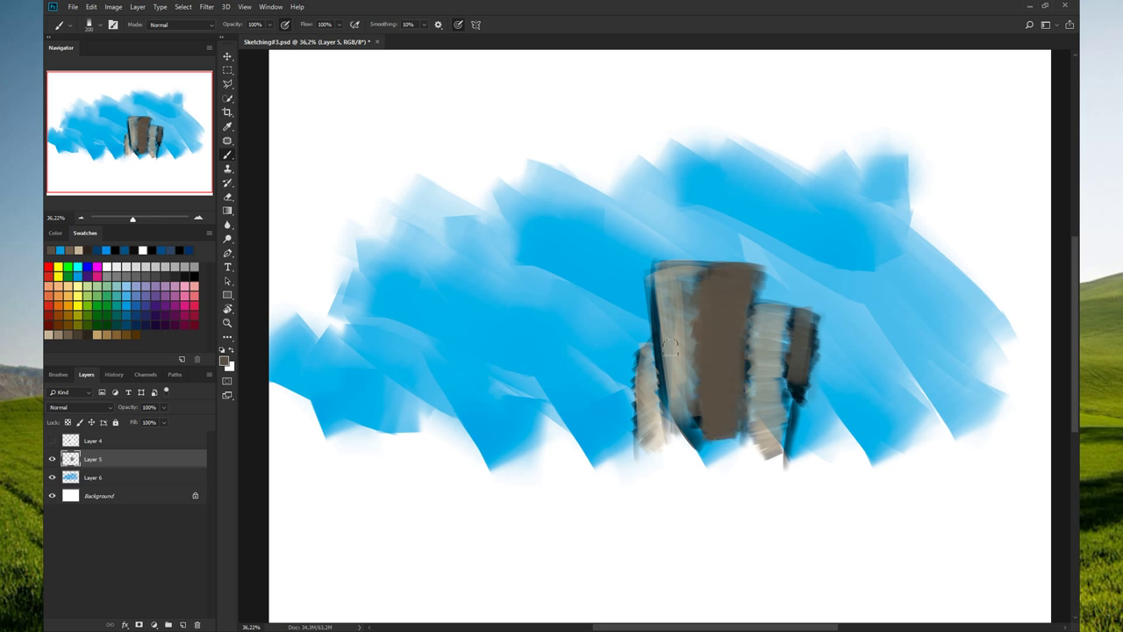
pyautogui.moveTo(802, 321); pyautogui.dragTo(797, 334)
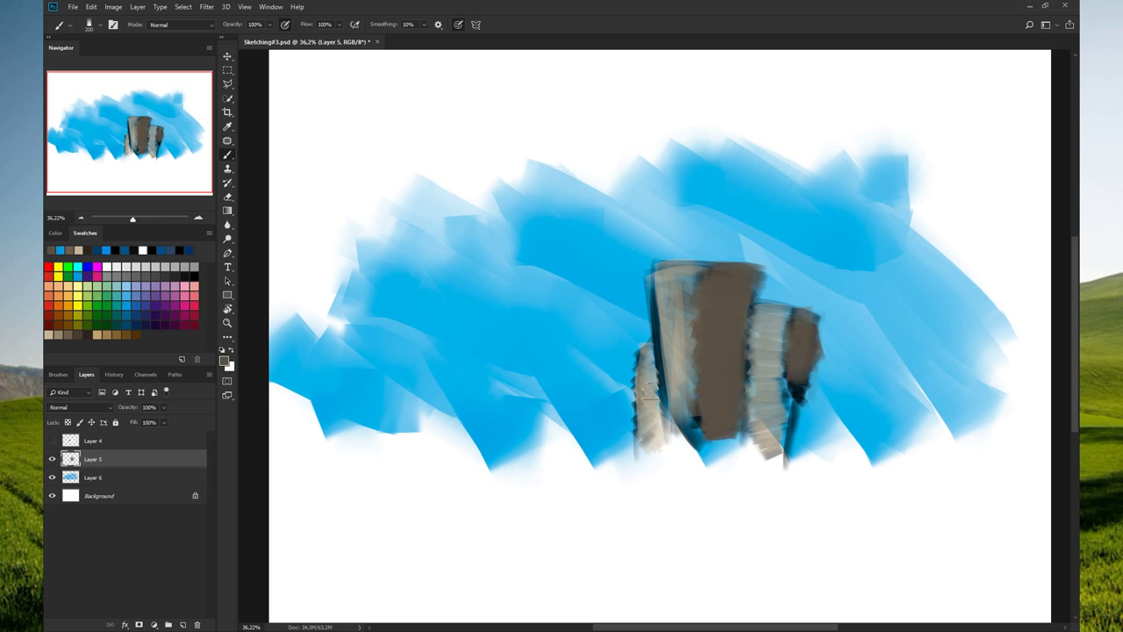
# - Brush sampled beige down both small pillars and the tall pillar's upper left
pyautogui.keyDown('alt'); pyautogui.click(682, 345); pyautogui.keyUp('alt')
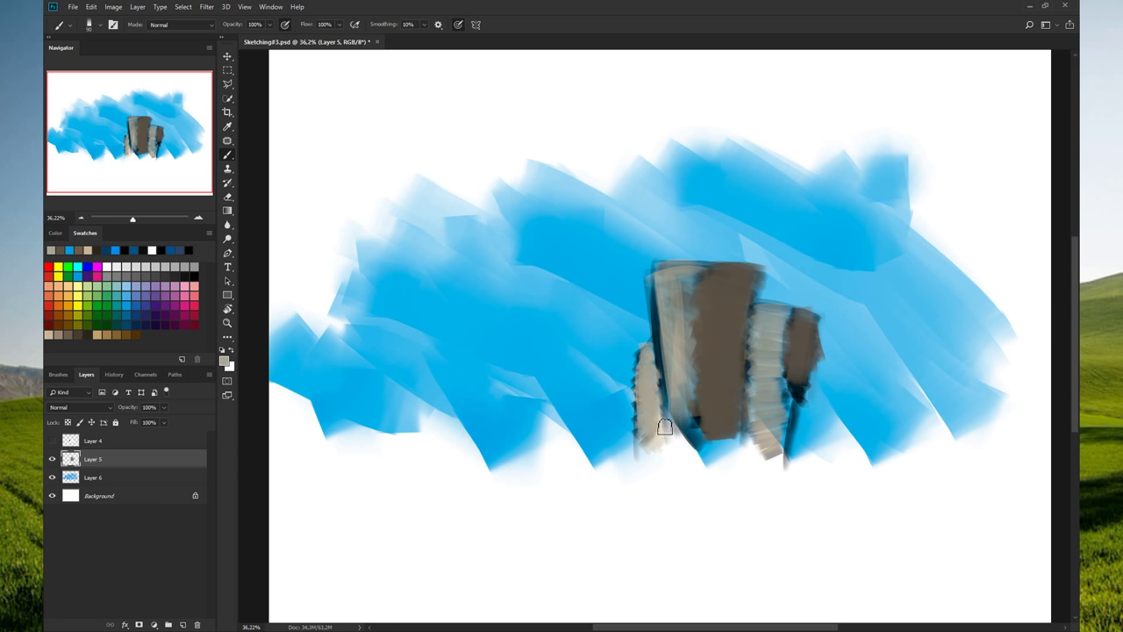
pyautogui.moveTo(651, 356); pyautogui.dragTo(640, 451)
pyautogui.moveTo(768, 320)
pyautogui.mouseDown()
pyautogui.moveTo(774, 309)
pyautogui.moveTo(790, 330)
pyautogui.moveTo(762, 353)
pyautogui.moveTo(774, 404)
pyautogui.moveTo(762, 410)
pyautogui.moveTo(784, 388)
pyautogui.moveTo(781, 452)
pyautogui.moveTo(747, 449)
pyautogui.mouseUp()
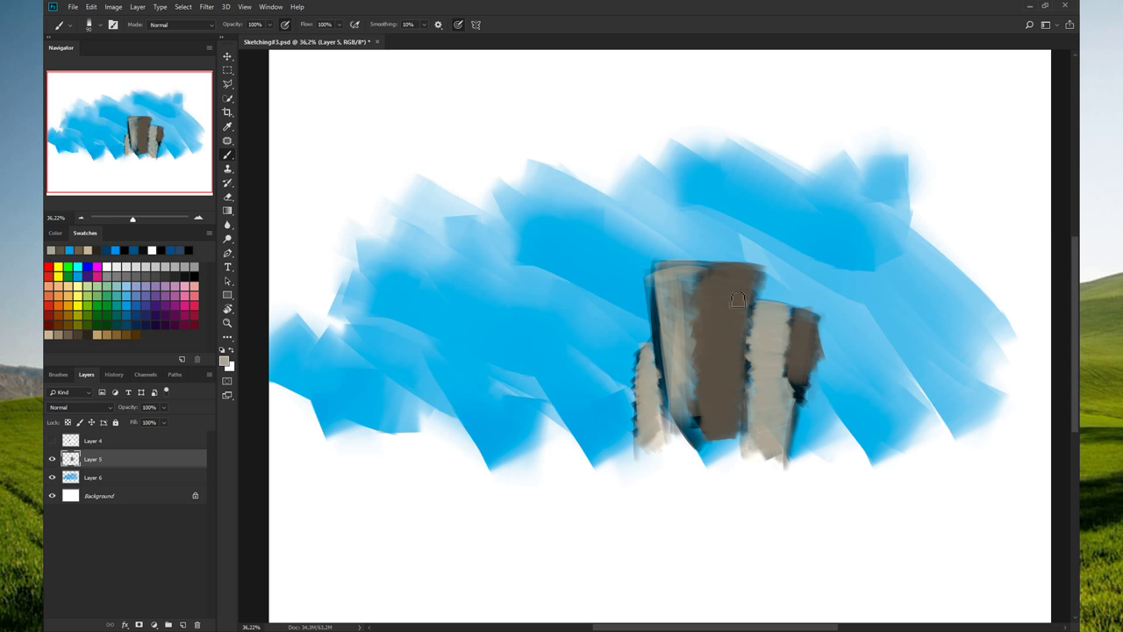
pyautogui.moveTo(695, 282)
pyautogui.mouseDown()
pyautogui.moveTo(676, 268)
pyautogui.moveTo(653, 285)
pyautogui.moveTo(676, 316)
pyautogui.moveTo(664, 293)
pyautogui.moveTo(656, 298)
pyautogui.moveTo(678, 409)
pyautogui.moveTo(672, 451)
pyautogui.moveTo(684, 435)
pyautogui.moveTo(672, 313)
pyautogui.moveTo(686, 412)
pyautogui.moveTo(689, 309)
pyautogui.moveTo(707, 305)
pyautogui.moveTo(695, 454)
pyautogui.moveTo(693, 399)
pyautogui.moveTo(671, 424)
pyautogui.moveTo(727, 450)
pyautogui.moveTo(720, 456)
pyautogui.moveTo(732, 443)
pyautogui.moveTo(704, 455)
pyautogui.mouseUp()
# - Solidify the dark column's base in brown and lighten the left column's edge with beige
pyautogui.keyDown('alt'); pyautogui.click(735, 408); pyautogui.keyUp('alt')
pyautogui.moveTo(732, 441); pyautogui.dragTo(729, 463)
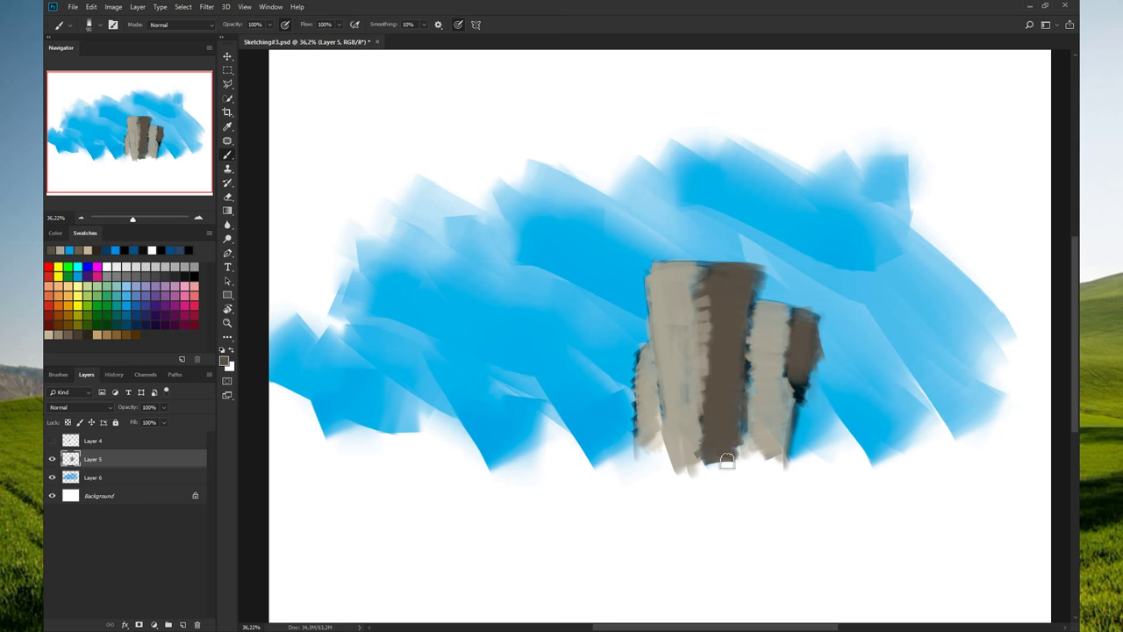
pyautogui.keyDown('alt'); pyautogui.click(671, 374); pyautogui.keyUp('alt')
pyautogui.moveTo(650, 363)
pyautogui.mouseDown()
pyautogui.moveTo(652, 469)
pyautogui.moveTo(637, 387)
pyautogui.moveTo(654, 460)
pyautogui.mouseUp()
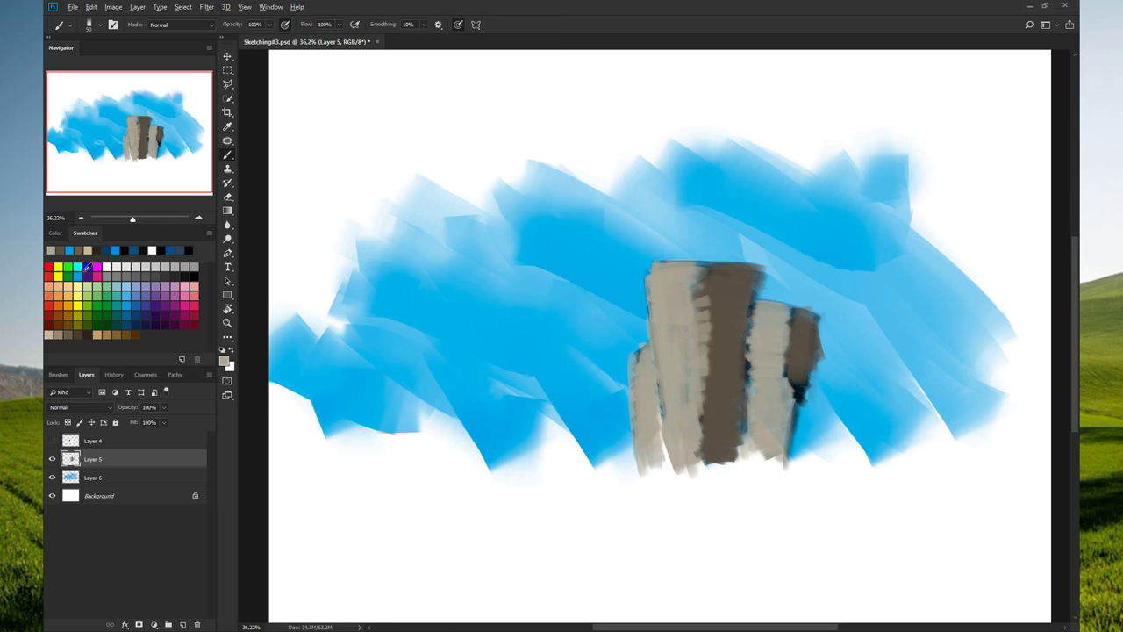
pyautogui.keyDown('alt'); pyautogui.click(426, 296); pyautogui.keyUp('alt')
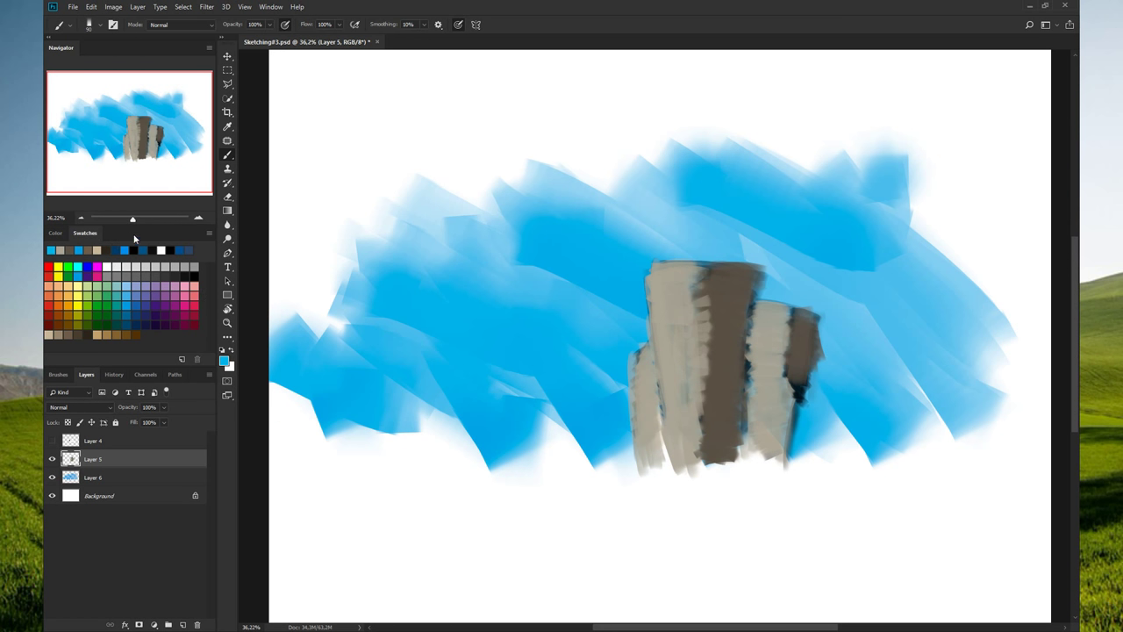
# - Raise the blue paint colour's Brightness to 100, then test and undo light-blue sky strokes
pyautogui.click(55, 234)
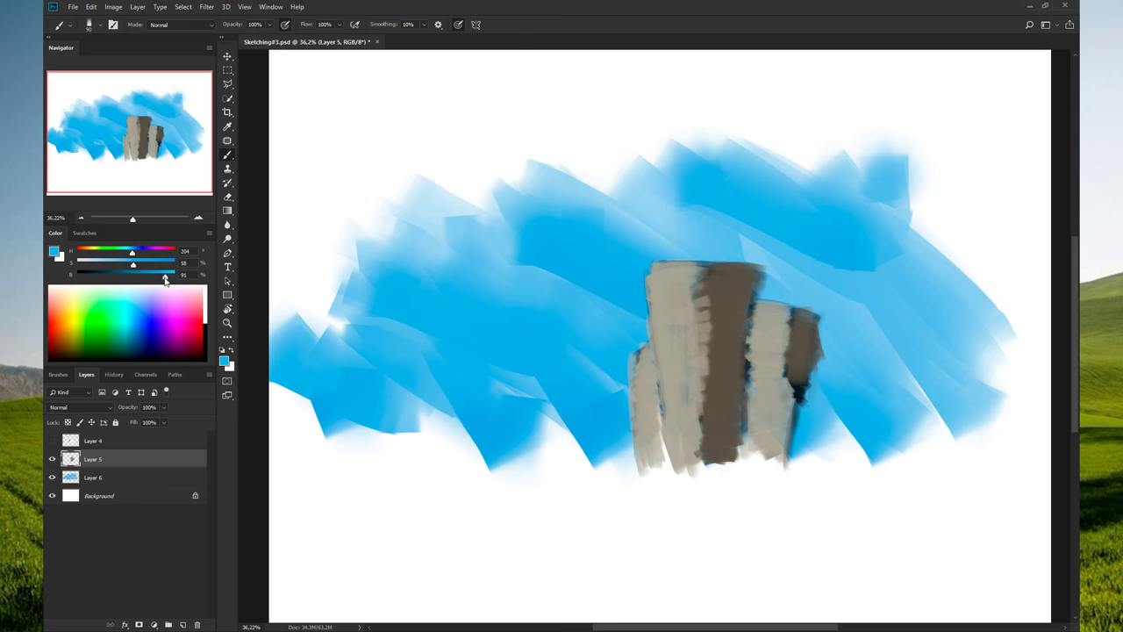
pyautogui.moveTo(165, 275)
pyautogui.mouseDown()
pyautogui.moveTo(174, 275)
pyautogui.moveTo(107, 265)
pyautogui.mouseUp()
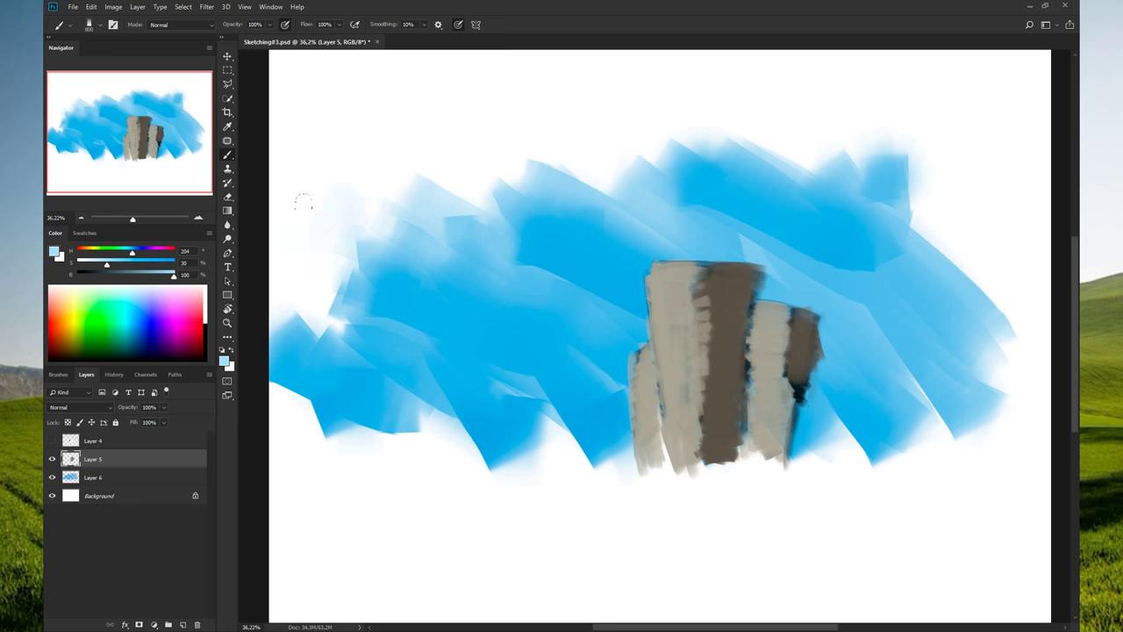
pyautogui.moveTo(301, 195)
pyautogui.mouseDown()
pyautogui.moveTo(421, 176)
pyautogui.moveTo(516, 197)
pyautogui.moveTo(667, 166)
pyautogui.moveTo(807, 162)
pyautogui.mouseUp()
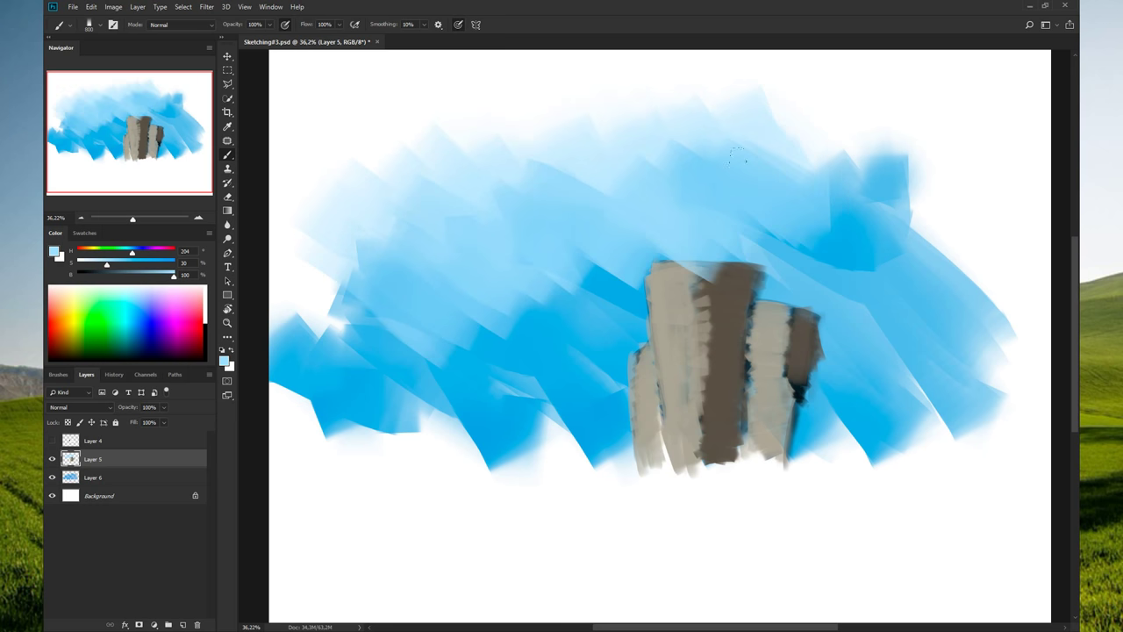
pyautogui.hotkey('ctrl', 'z')
pyautogui.hotkey('ctrl', 'z')
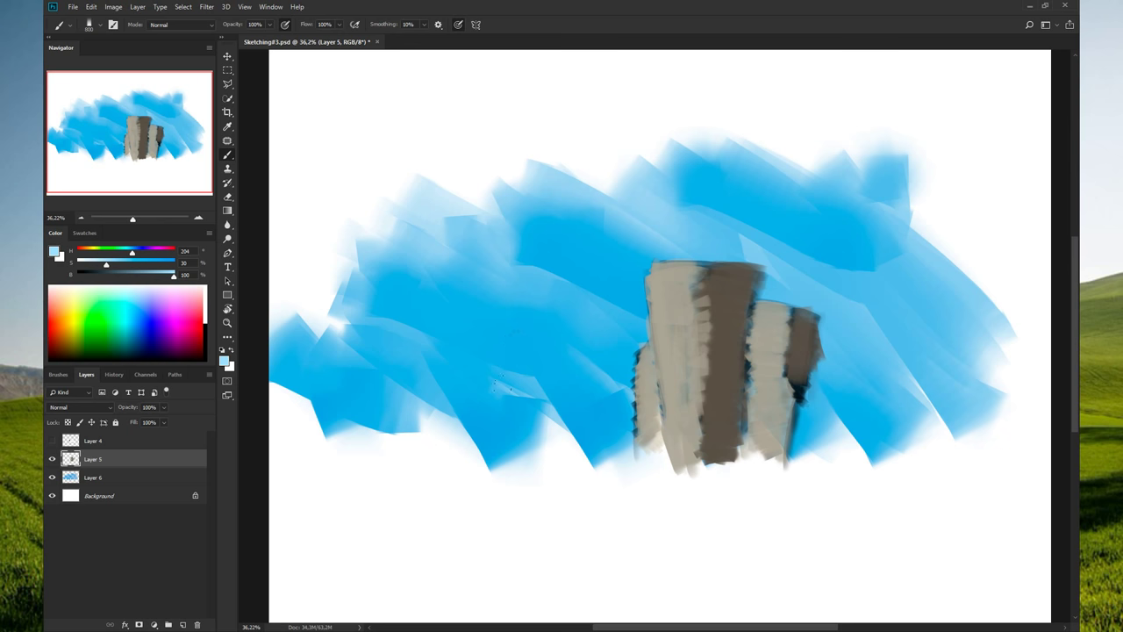
pyautogui.hotkey('ctrl', 'shift', 'z')
pyautogui.hotkey('ctrl', 'shift', 'z')
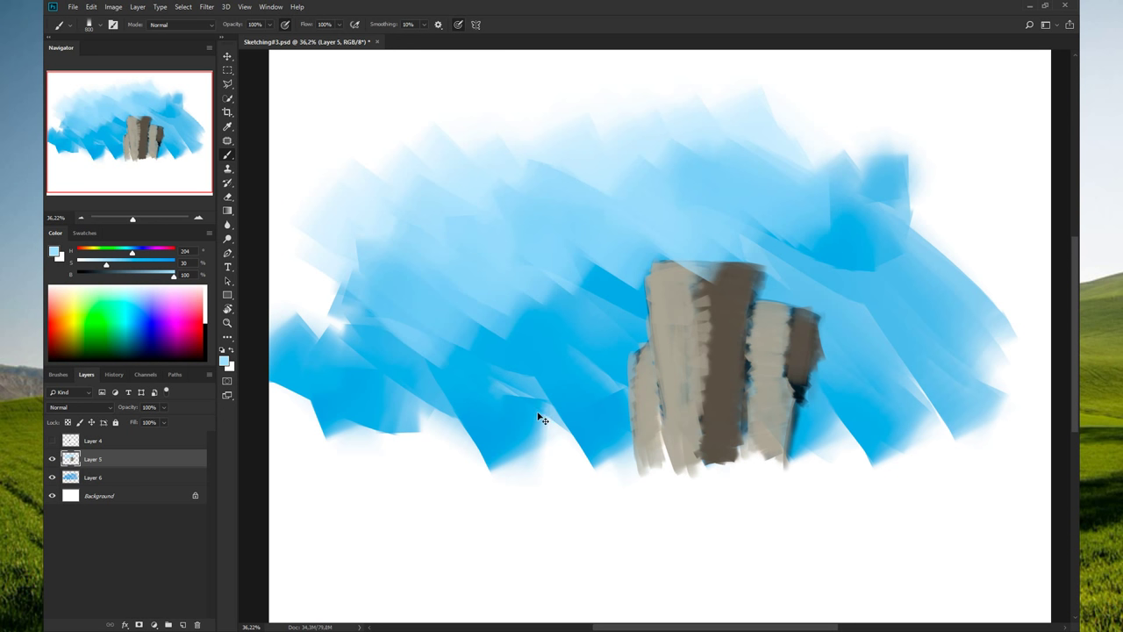
pyautogui.hotkey('ctrl', 'z')
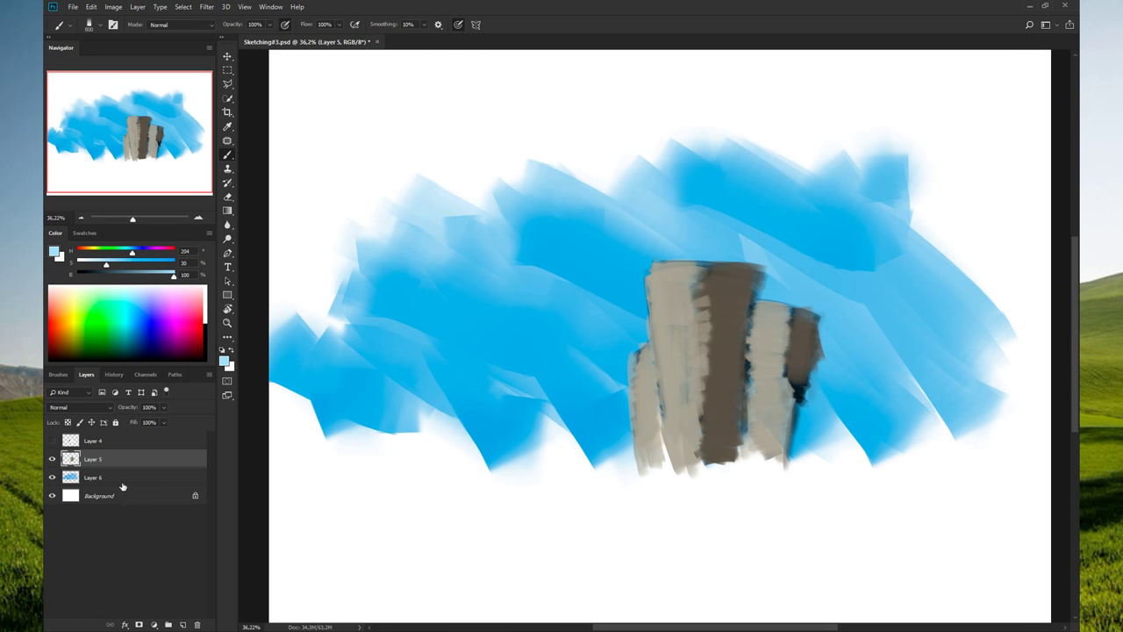
# - Select the sky layer (Layer 6) and try one pale stroke, then undo it
pyautogui.click(88, 477)
pyautogui.moveTo(324, 187); pyautogui.dragTo(473, 153)
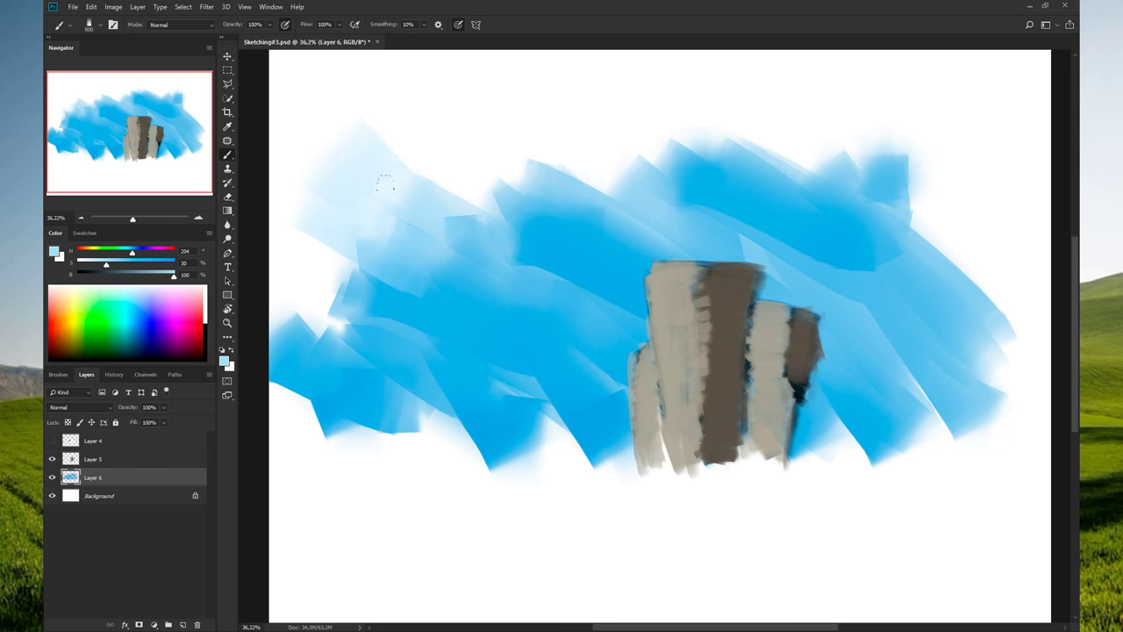
pyautogui.hotkey('ctrl', 'z')
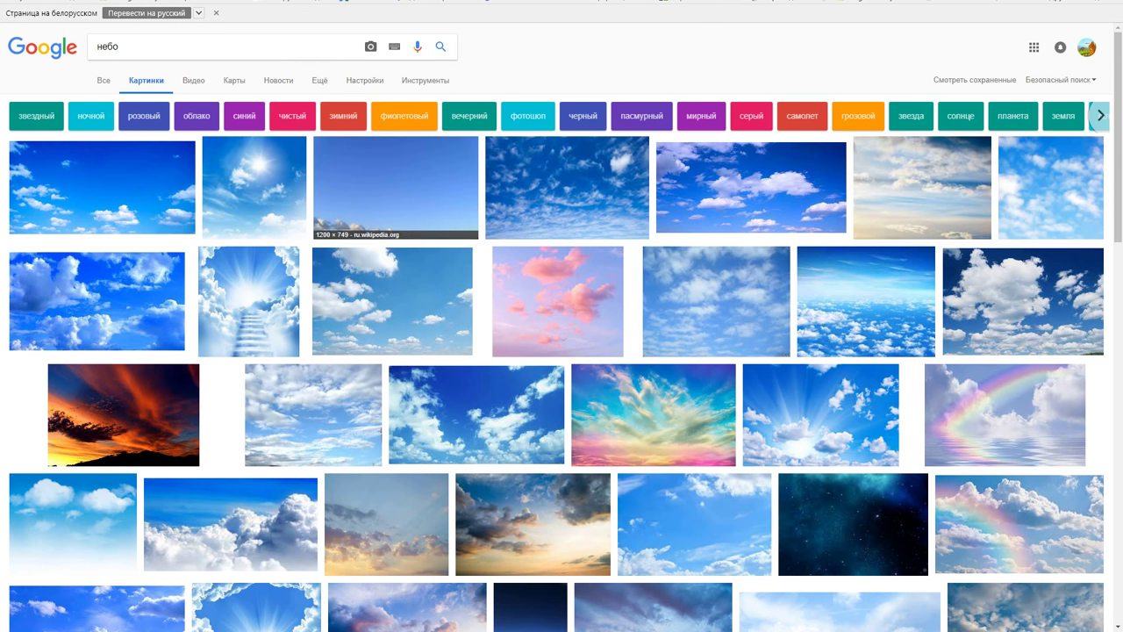
# - Preview the plain blue sky and sunset clouds images from the небо results
pyautogui.click(395, 187)
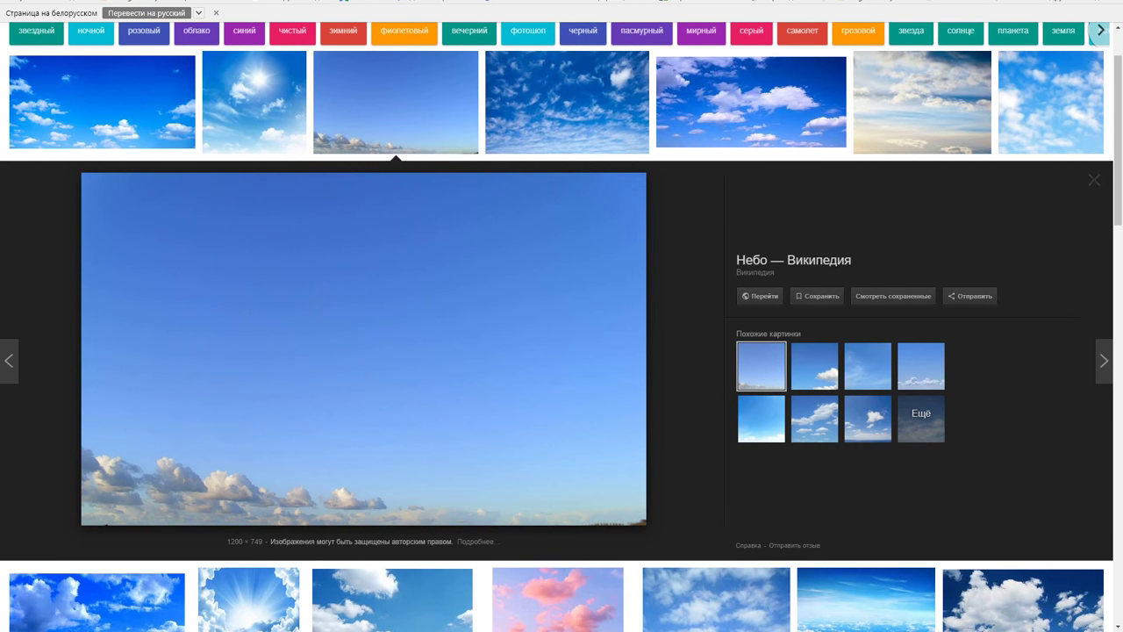
pyautogui.click(1094, 179)
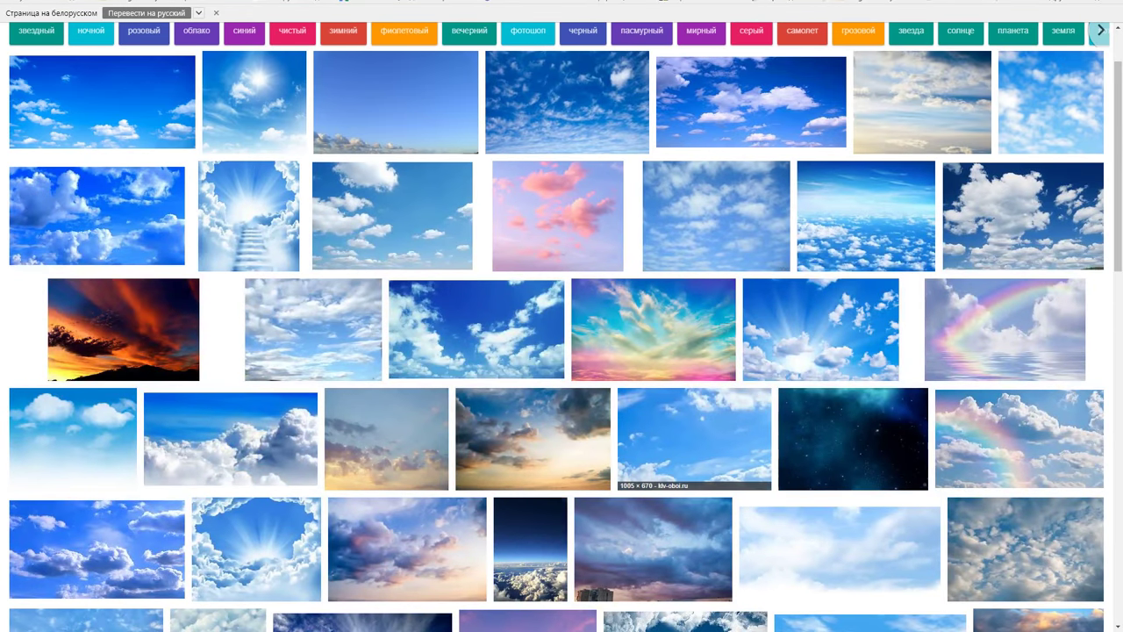
pyautogui.scroll(-2, 693, 439)
pyautogui.click(533, 263)
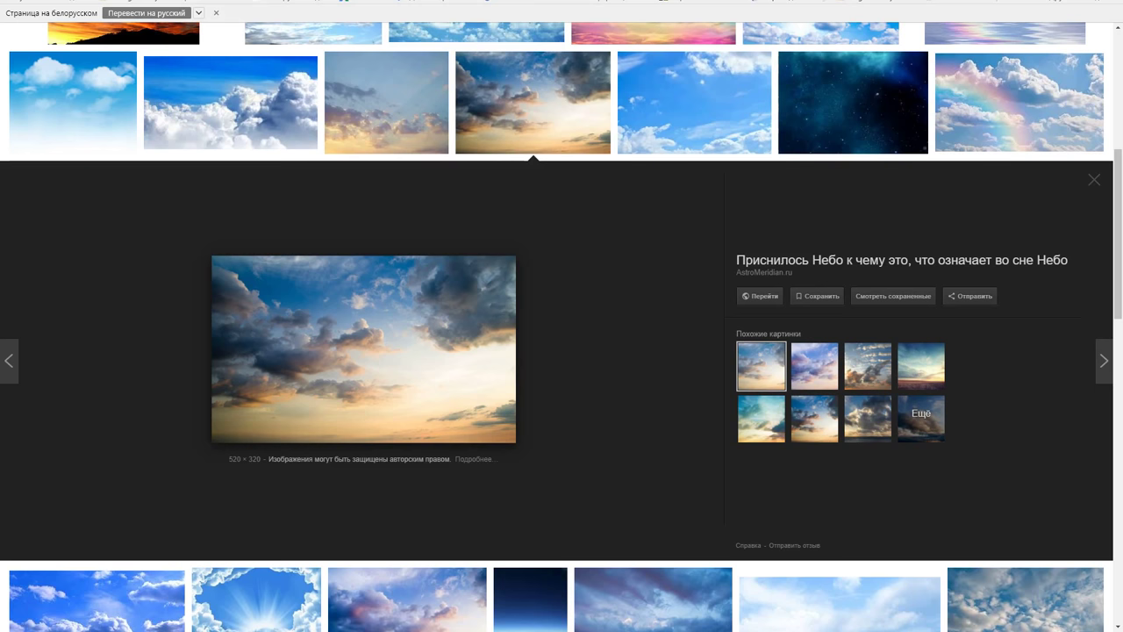
pyautogui.press('Escape')
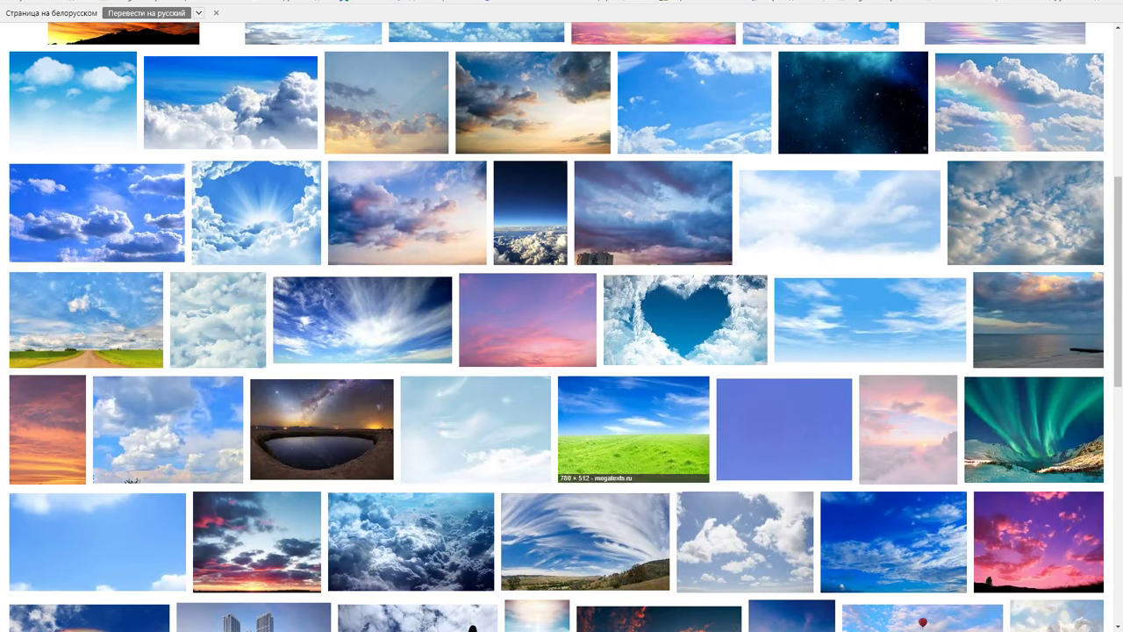
# - Scroll further down the results and preview the green field under clouds image
pyautogui.scroll(-3, 562, 325)
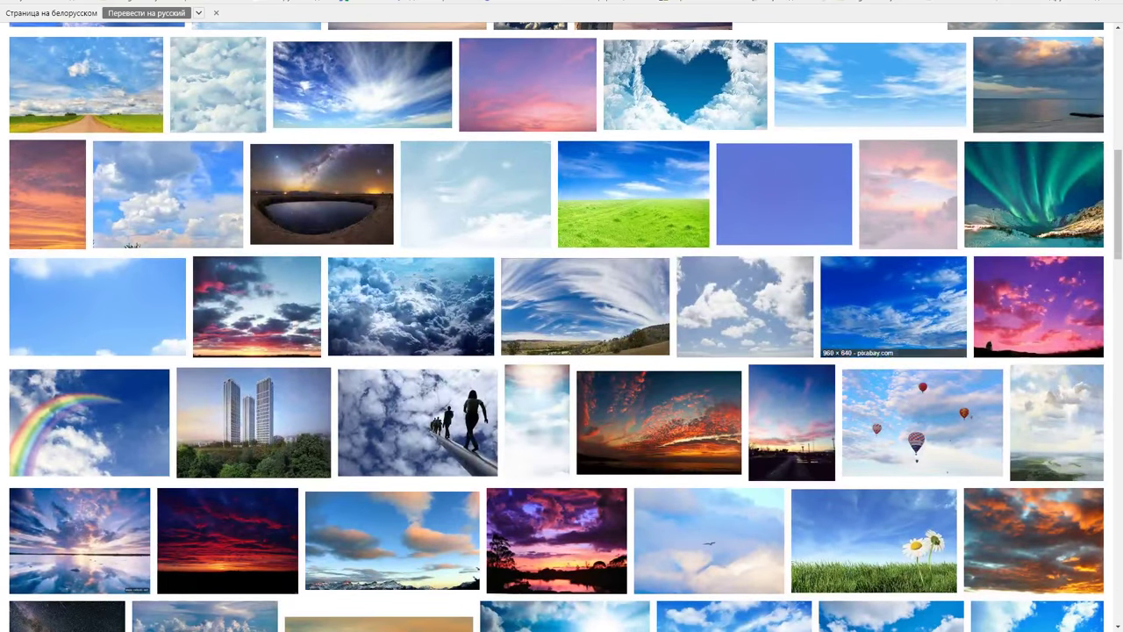
pyautogui.scroll(-2, 605, 421)
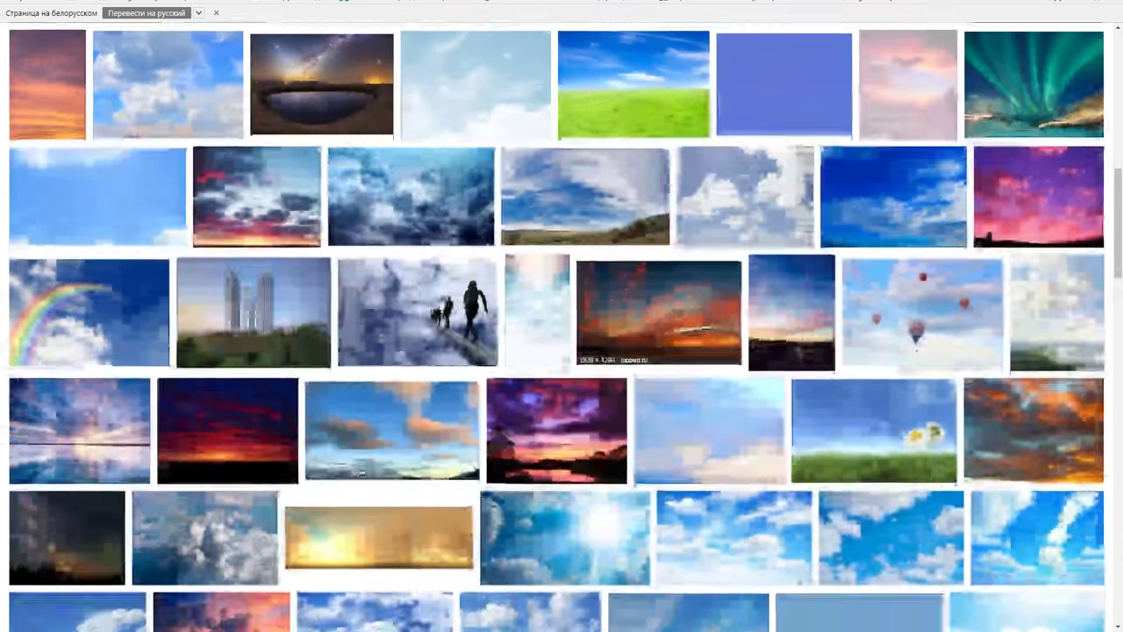
pyautogui.scroll(-2, 605, 421)
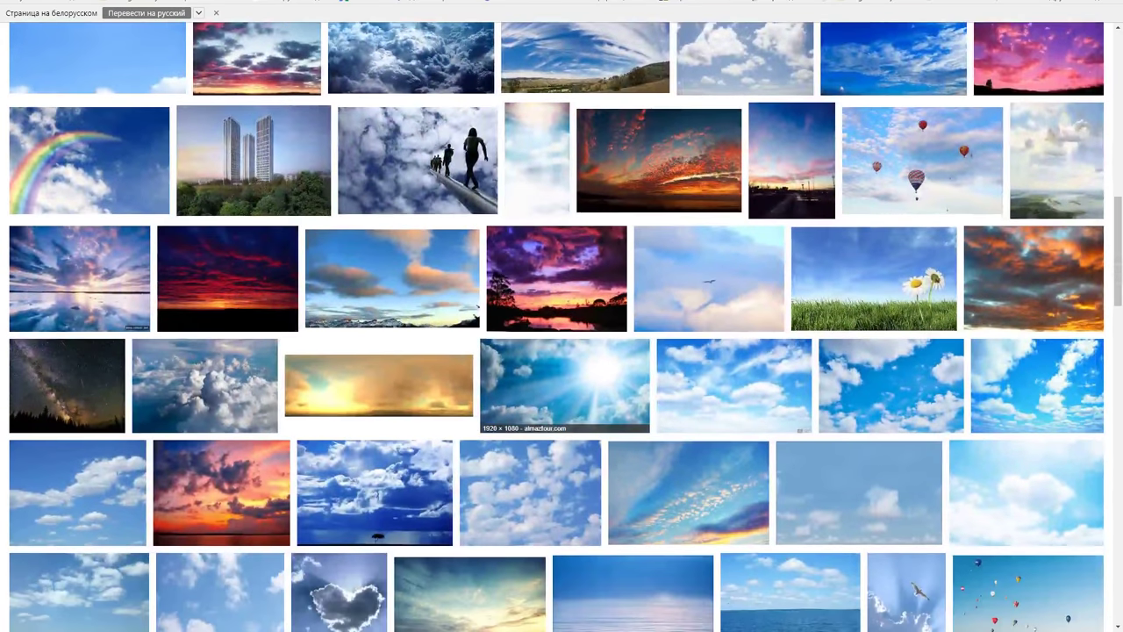
pyautogui.scroll(-1, 561, 324)
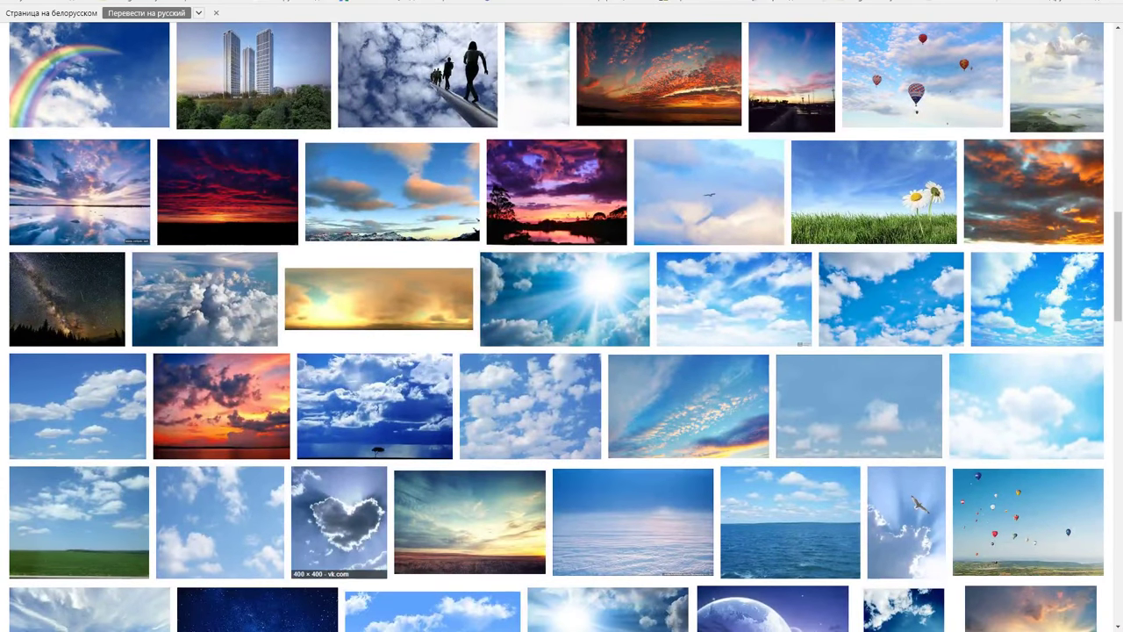
pyautogui.click(78, 522)
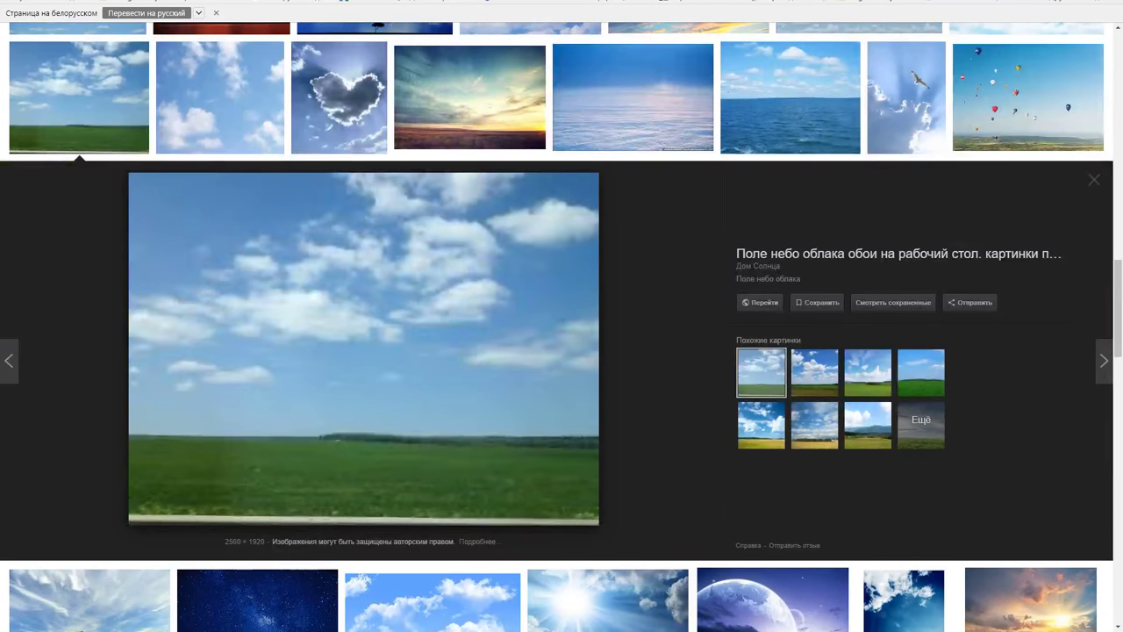
pyautogui.scroll(5, 248, 298)
pyautogui.scroll(5, 248, 298)
# - Search Google Images for 'небо в картинах художников' and scroll through the painted-sky results
pyautogui.click(117, 47)
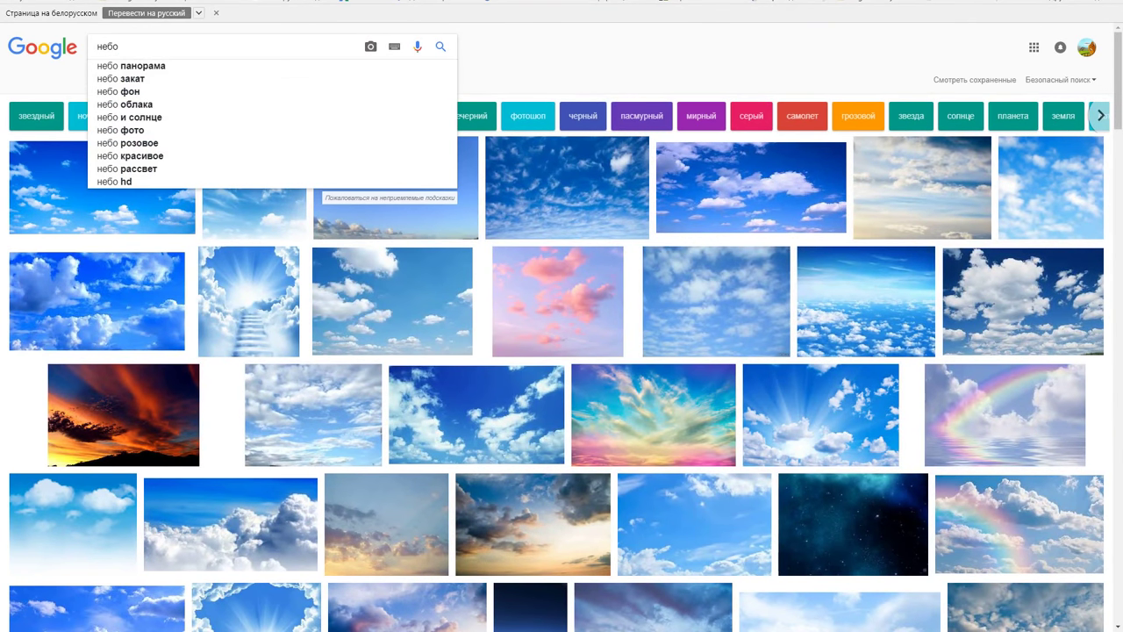
pyautogui.write(' худо')
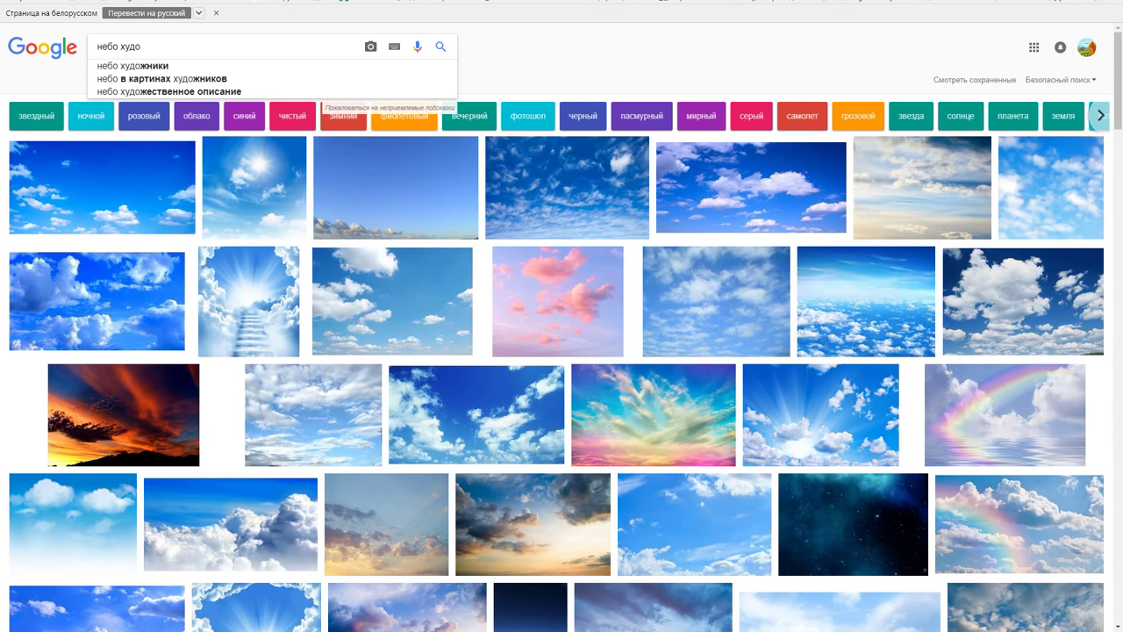
pyautogui.press('Down')
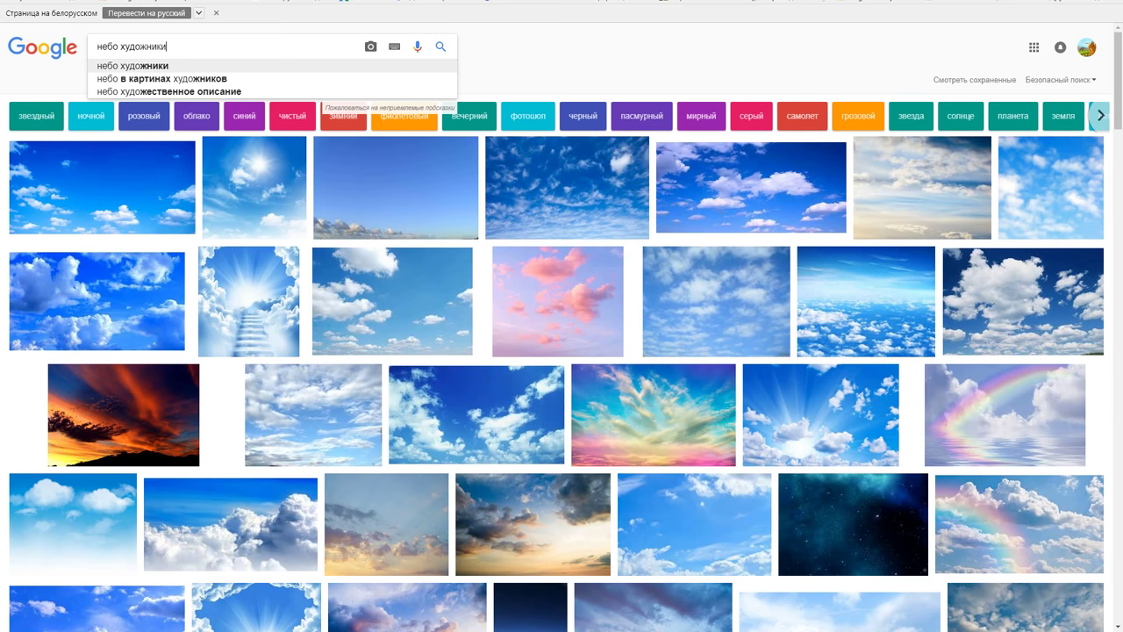
pyautogui.press('Down')
pyautogui.press('Return')
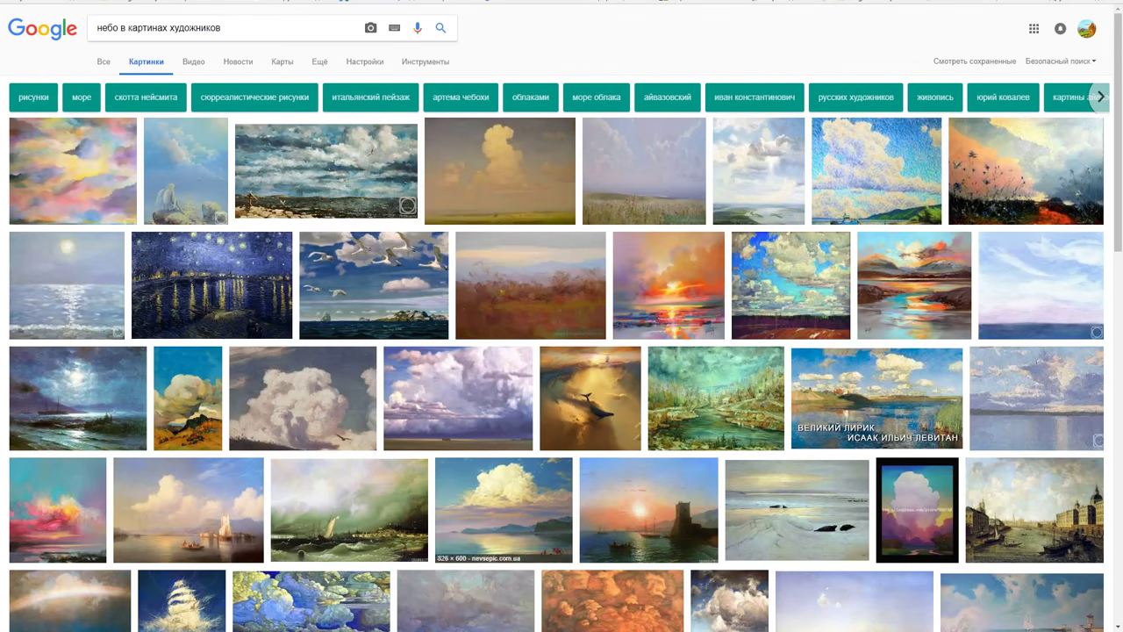
pyautogui.scroll(-2, 349, 509)
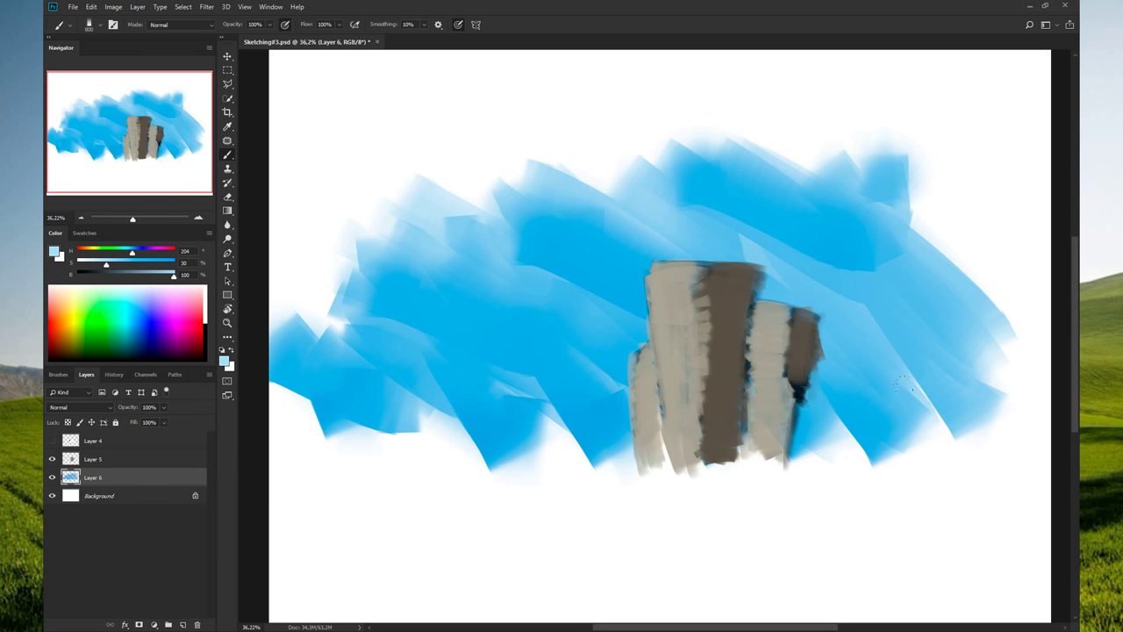
# - Lay light-blue horizontal strokes across the mid sky and lighten the dark blue band
pyautogui.moveTo(989, 386); pyautogui.dragTo(307, 351)
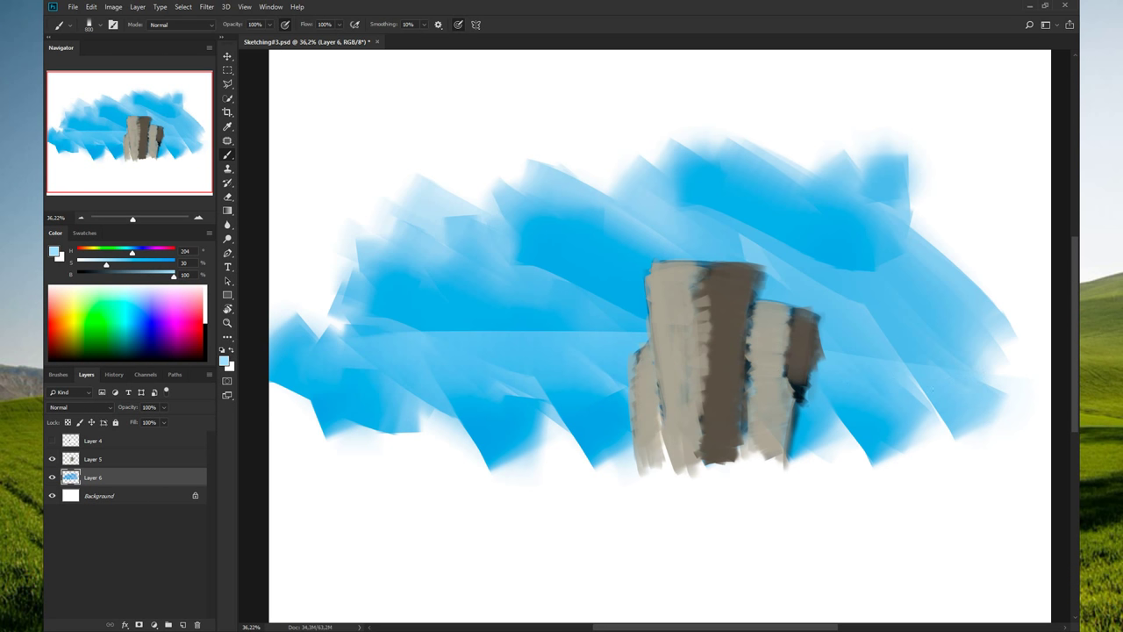
pyautogui.moveTo(894, 403); pyautogui.dragTo(302, 395)
pyautogui.moveTo(913, 421); pyautogui.dragTo(329, 426)
pyautogui.moveTo(627, 361); pyautogui.dragTo(347, 372)
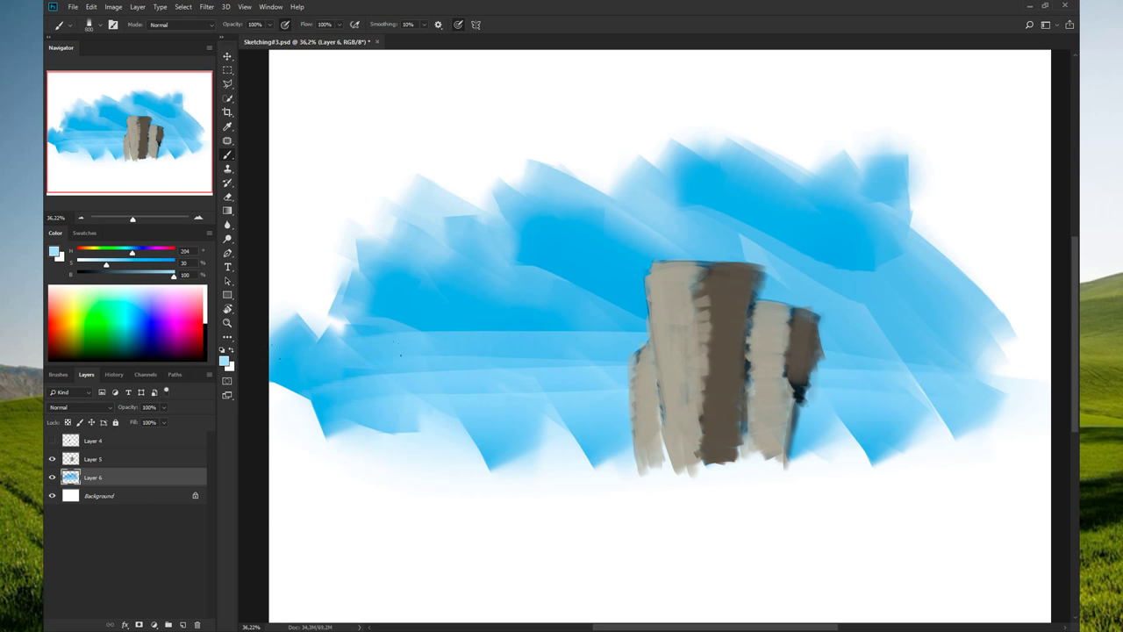
pyautogui.moveTo(649, 285)
pyautogui.mouseDown()
pyautogui.moveTo(370, 327)
pyautogui.moveTo(424, 322)
pyautogui.mouseUp()
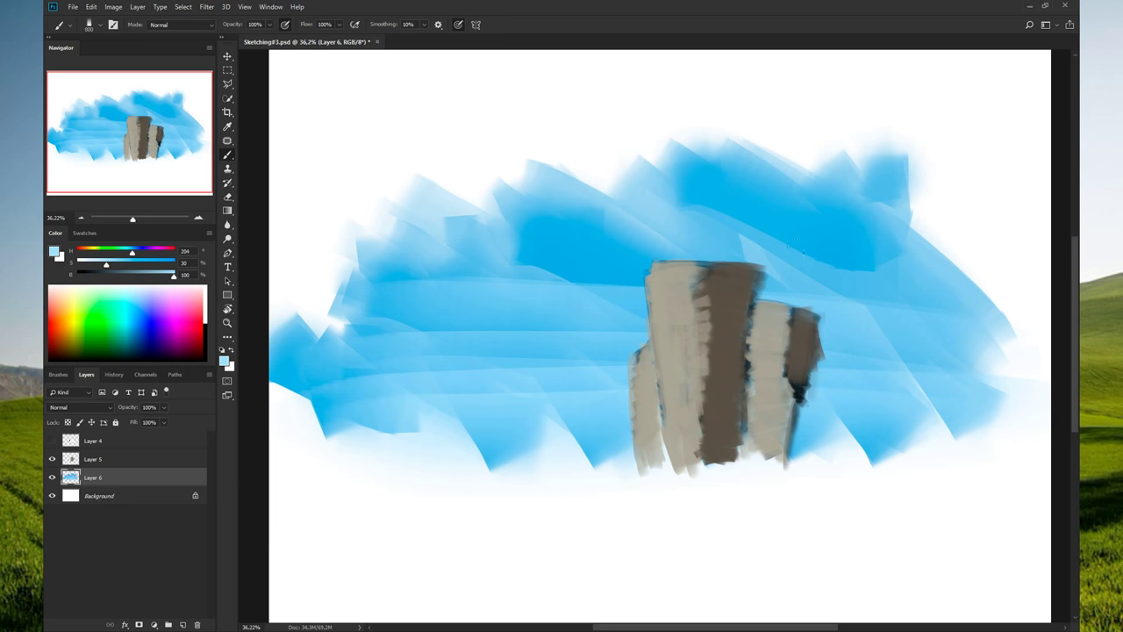
pyautogui.moveTo(895, 246); pyautogui.dragTo(465, 256)
pyautogui.moveTo(877, 210); pyautogui.dragTo(368, 176)
pyautogui.moveTo(824, 154); pyautogui.dragTo(339, 131)
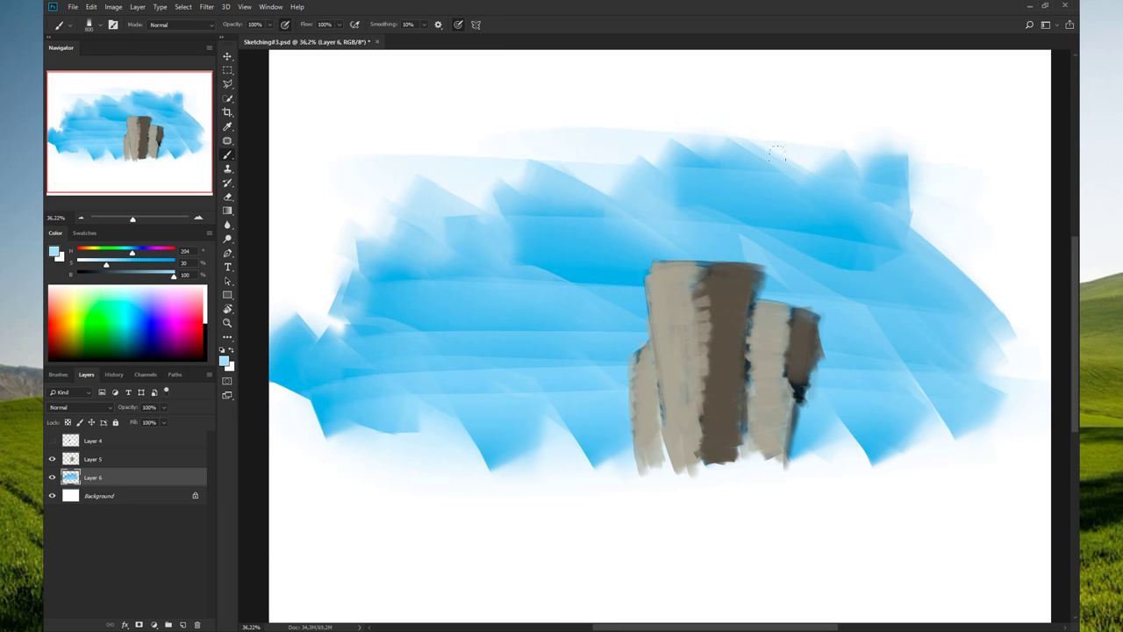
# - Fill the white strip along the top with blue and smooth the jagged upper peaks
pyautogui.moveTo(894, 103); pyautogui.dragTo(473, 91)
pyautogui.moveTo(828, 121); pyautogui.dragTo(456, 92)
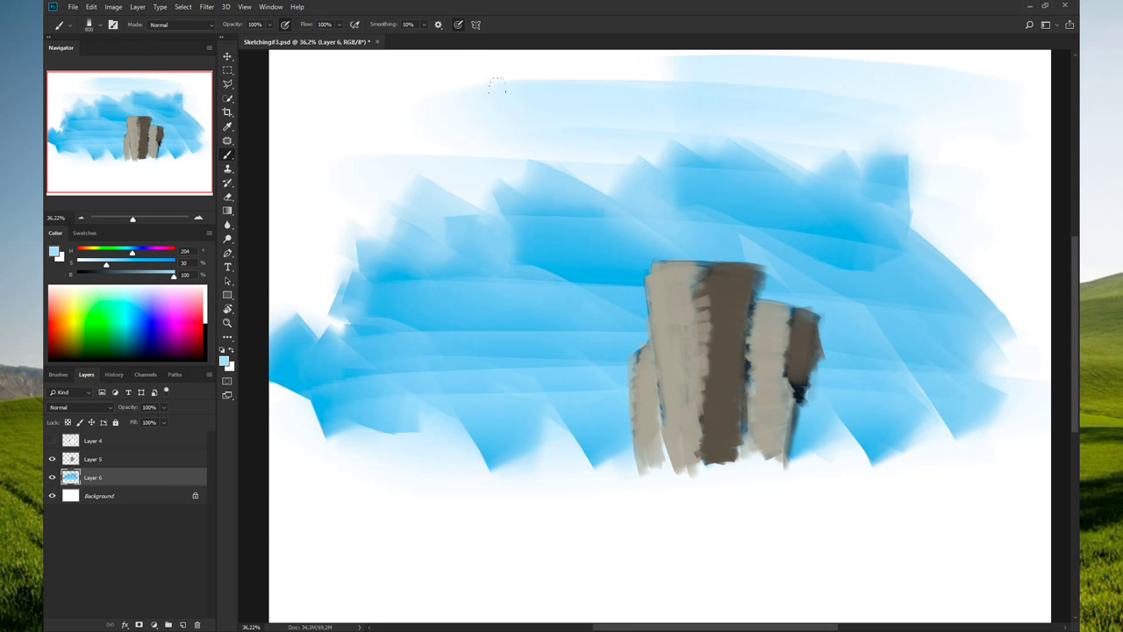
pyautogui.moveTo(991, 66); pyautogui.dragTo(351, 97)
pyautogui.moveTo(702, 163); pyautogui.dragTo(272, 175)
pyautogui.moveTo(973, 114); pyautogui.dragTo(386, 145)
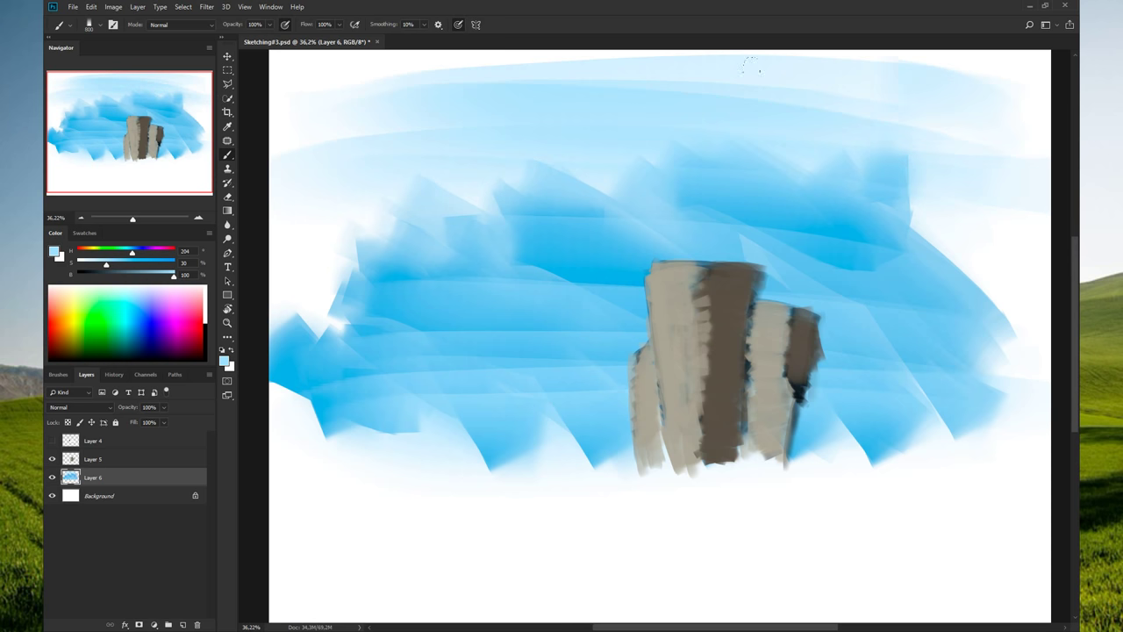
pyautogui.moveTo(886, 70); pyautogui.dragTo(421, 83)
pyautogui.moveTo(983, 167); pyautogui.dragTo(313, 200)
pyautogui.moveTo(1009, 228); pyautogui.dragTo(379, 263)
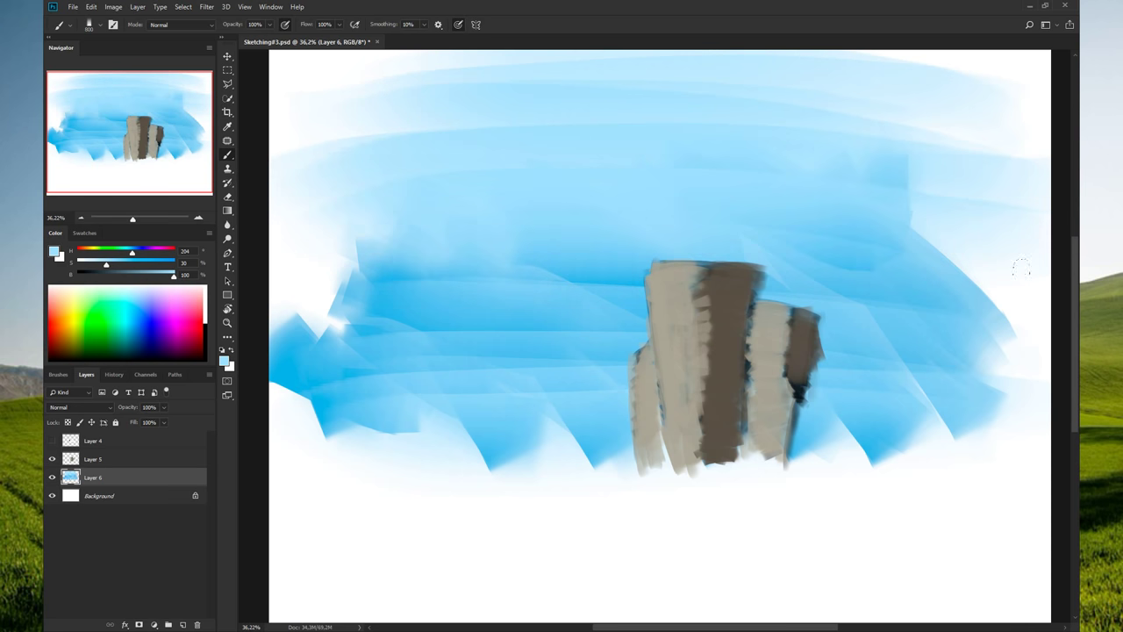
# - Fill the white left-edge patch, soften the darker peaks, and even out the sky's lower edge
pyautogui.moveTo(950, 302)
pyautogui.mouseDown()
pyautogui.moveTo(313, 251)
pyautogui.moveTo(274, 230)
pyautogui.mouseUp()
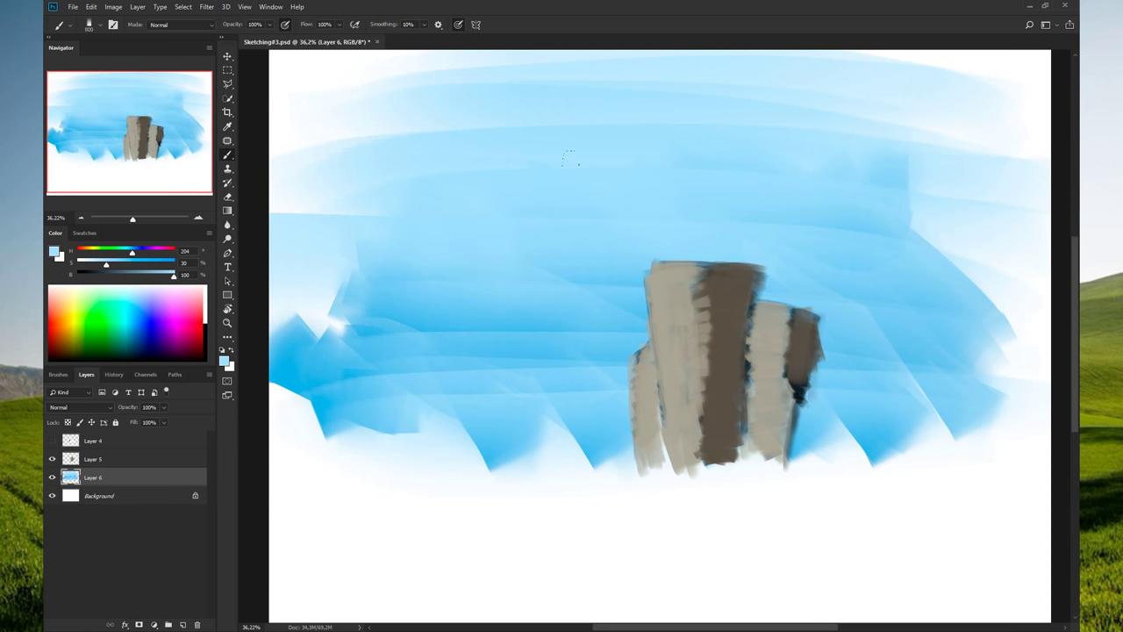
pyautogui.moveTo(614, 290); pyautogui.dragTo(552, 378)
pyautogui.moveTo(903, 263); pyautogui.dragTo(360, 285)
pyautogui.moveTo(965, 324); pyautogui.dragTo(334, 333)
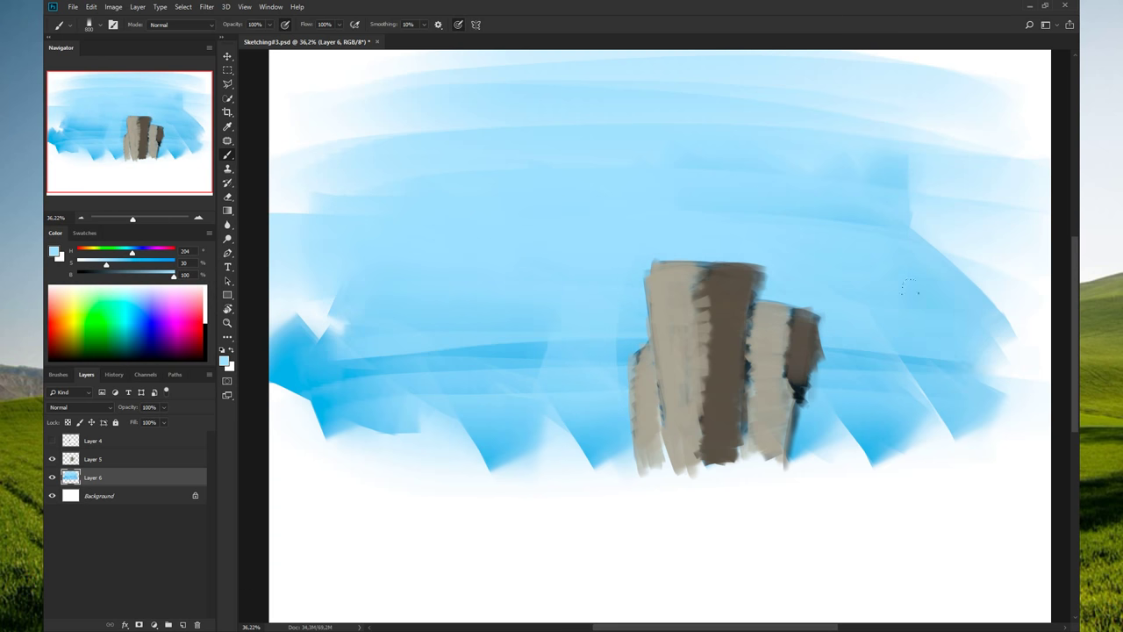
pyautogui.moveTo(641, 359); pyautogui.dragTo(272, 334)
pyautogui.moveTo(965, 386); pyautogui.dragTo(272, 404)
pyautogui.moveTo(918, 422); pyautogui.dragTo(460, 417)
pyautogui.moveTo(1000, 448); pyautogui.dragTo(374, 443)
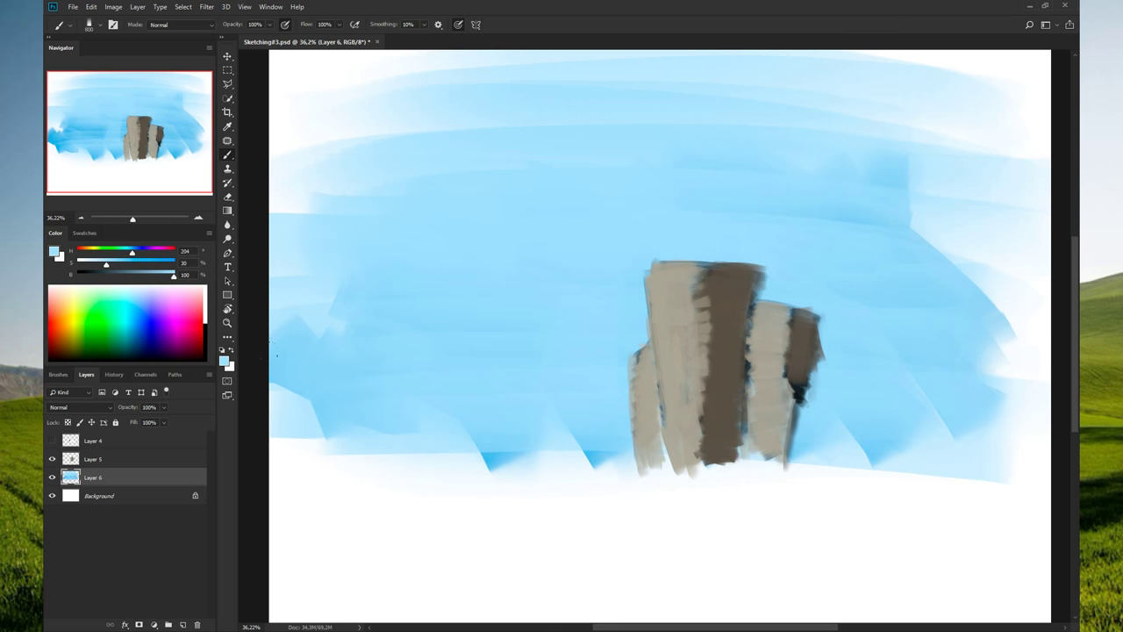
pyautogui.moveTo(1017, 369); pyautogui.dragTo(272, 404)
pyautogui.moveTo(903, 487); pyautogui.dragTo(272, 465)
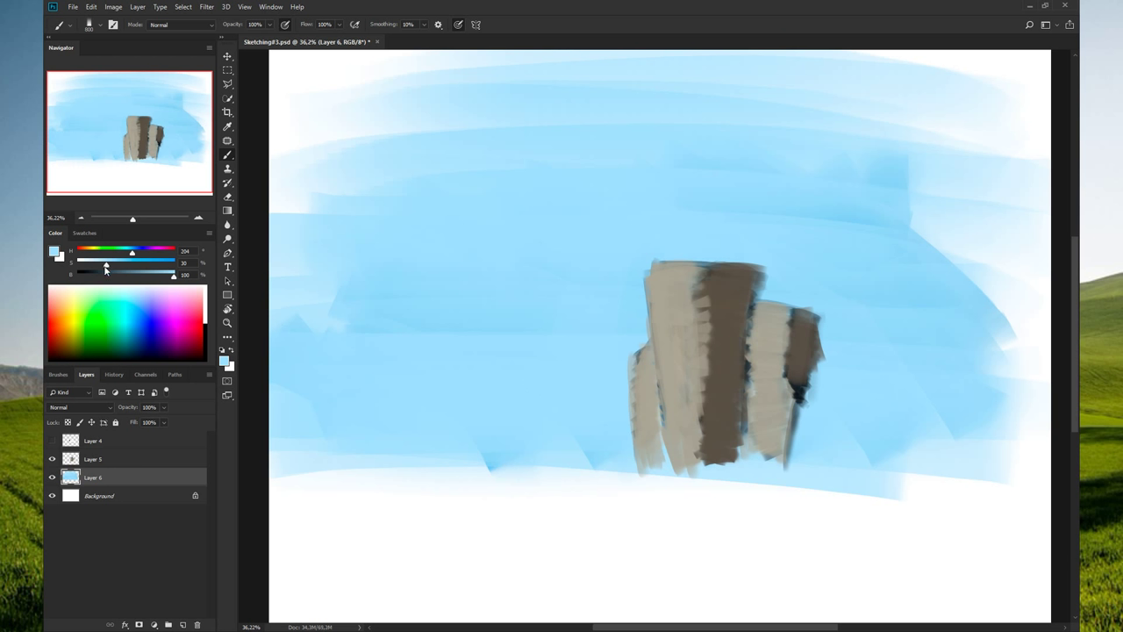
# - Make the paint a more saturated blue and brush it along the top of the sky
pyautogui.moveTo(106, 264)
pyautogui.mouseDown()
pyautogui.moveTo(154, 278)
pyautogui.moveTo(113, 265)
pyautogui.moveTo(124, 266)
pyautogui.mouseUp()
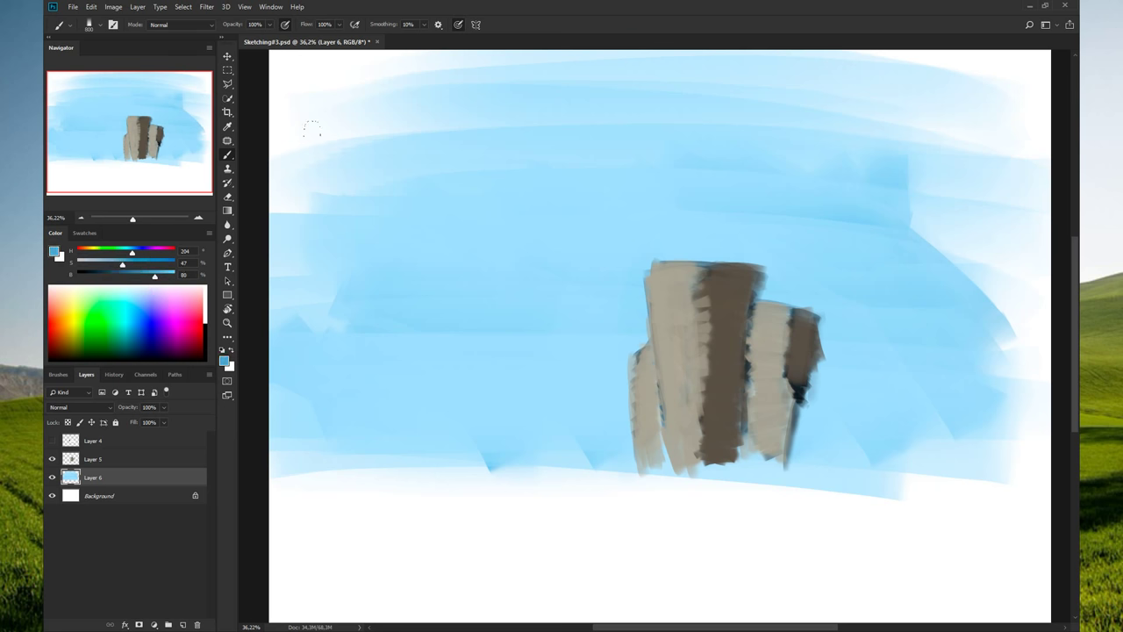
pyautogui.moveTo(934, 67); pyautogui.dragTo(351, 97)
pyautogui.moveTo(868, 97); pyautogui.dragTo(272, 158)
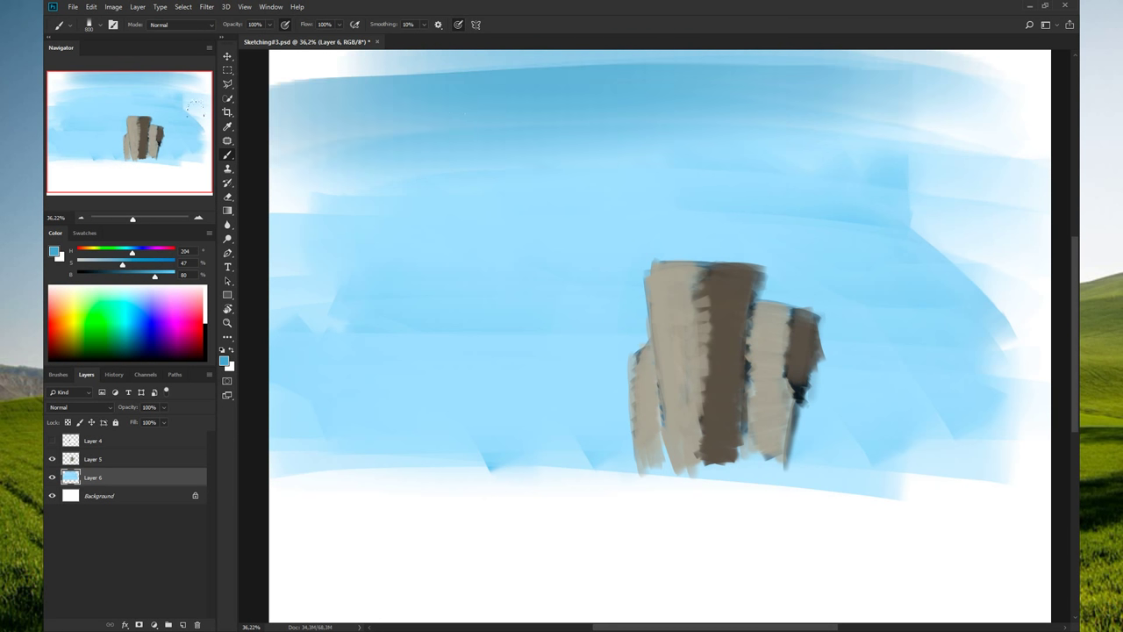
pyautogui.moveTo(1018, 70); pyautogui.dragTo(794, 131)
pyautogui.moveTo(873, 61); pyautogui.dragTo(364, 66)
# - Add more deeper-blue strokes across the upper and middle sky, then zoom in slightly
pyautogui.moveTo(943, 112); pyautogui.dragTo(299, 180)
pyautogui.moveTo(974, 145); pyautogui.dragTo(369, 197)
pyautogui.moveTo(597, 179); pyautogui.dragTo(317, 226)
pyautogui.moveTo(921, 204); pyautogui.dragTo(452, 210)
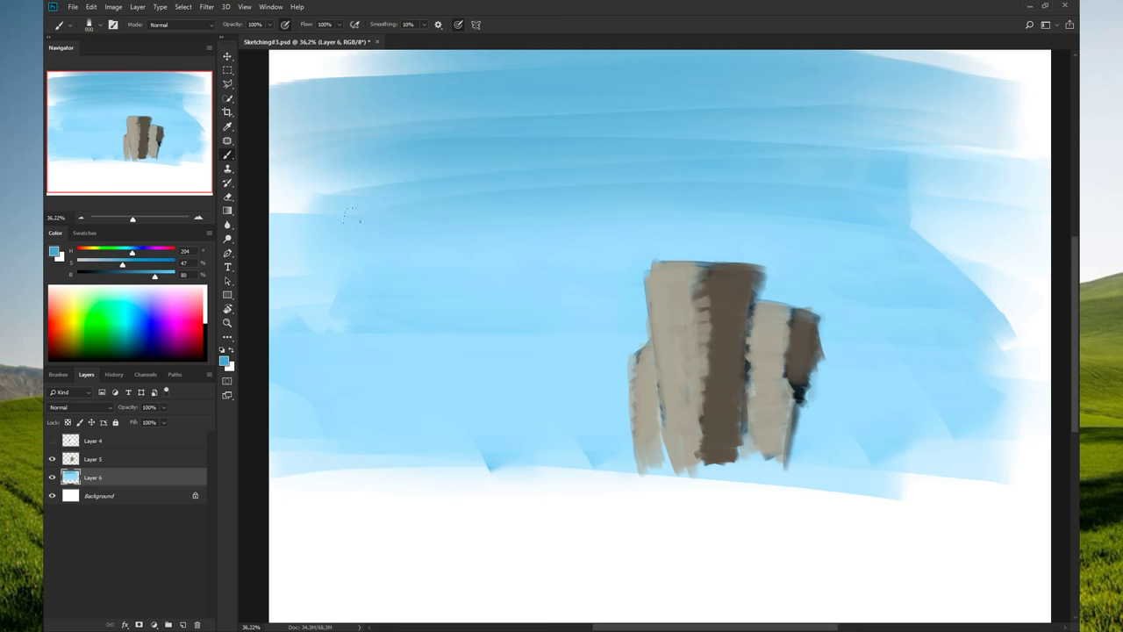
pyautogui.moveTo(895, 209); pyautogui.dragTo(526, 256)
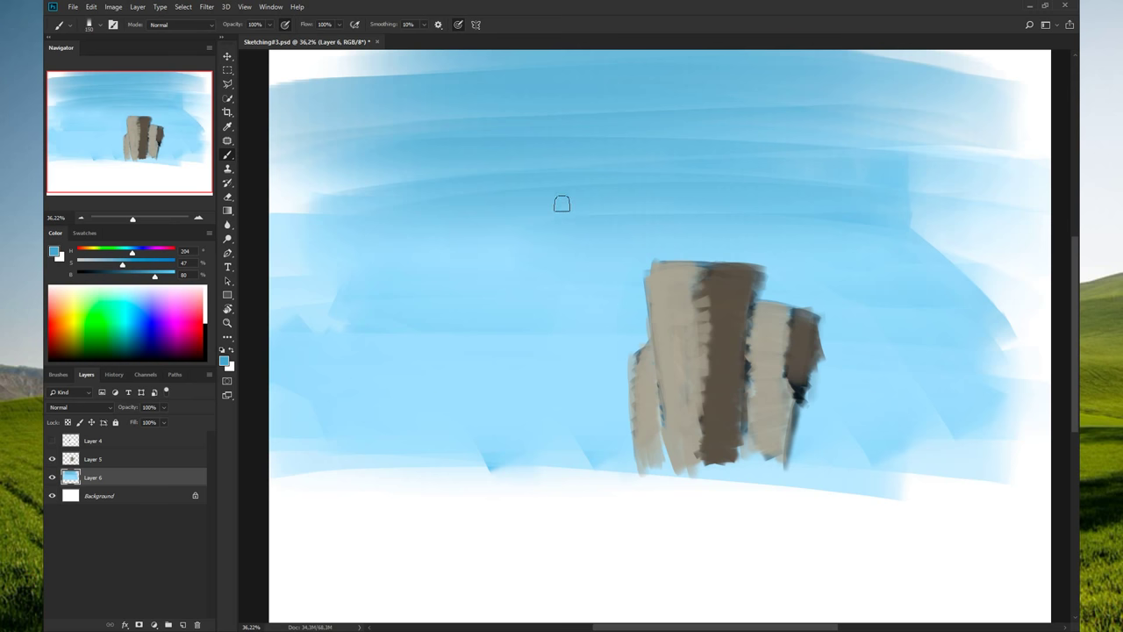
pyautogui.moveTo(581, 202)
pyautogui.mouseDown()
pyautogui.moveTo(644, 213)
pyautogui.moveTo(589, 205)
pyautogui.moveTo(584, 215)
pyautogui.mouseUp()
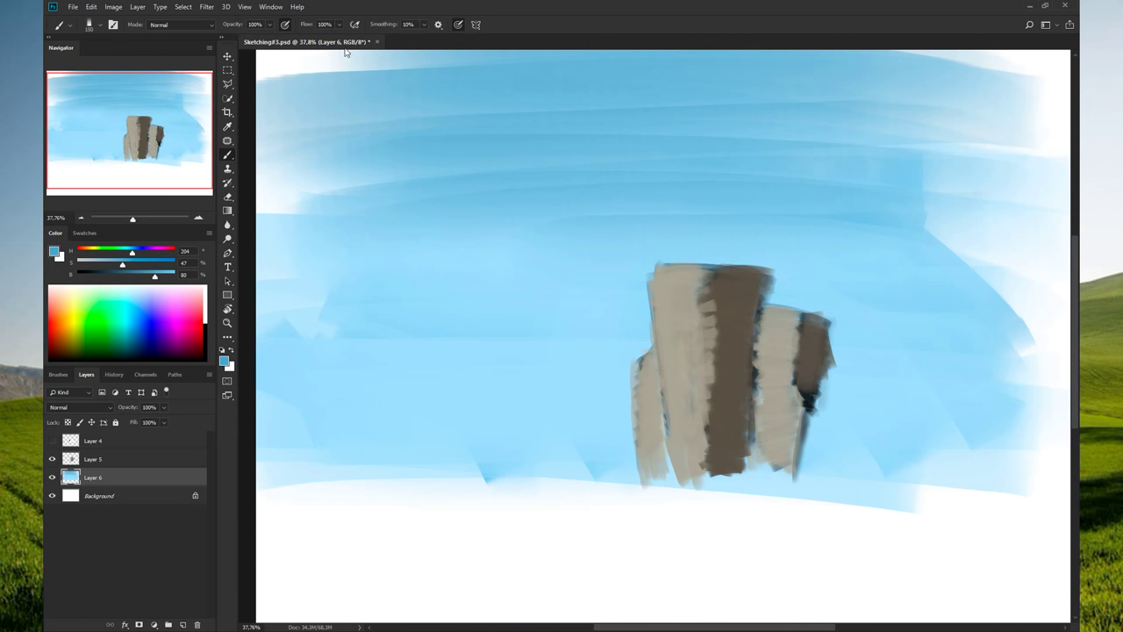
pyautogui.click(112, 24)
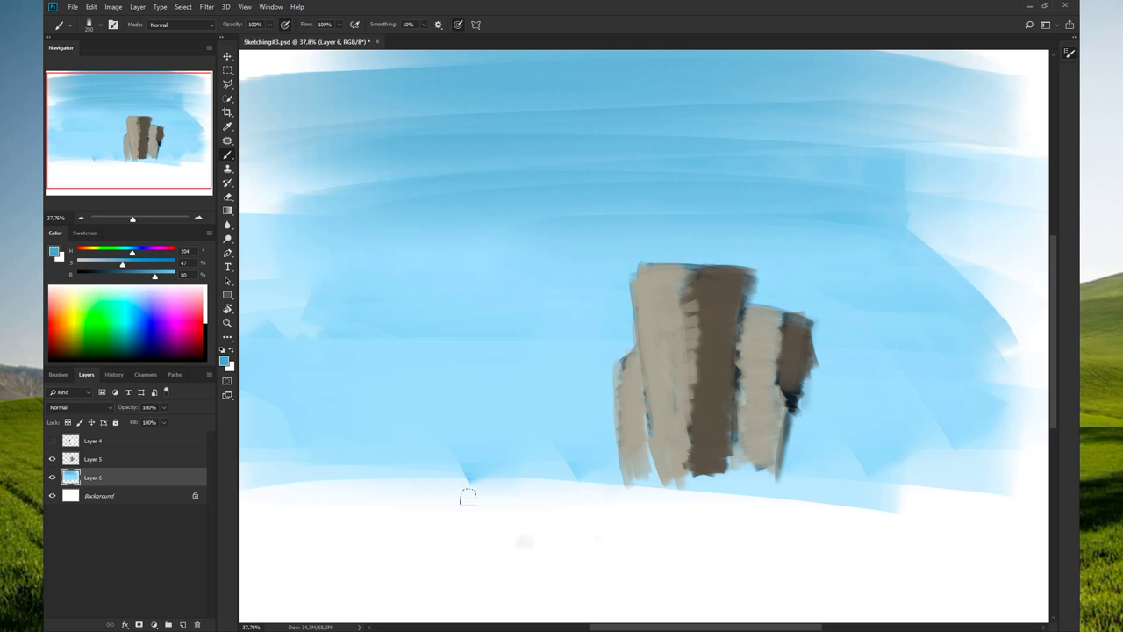
pyautogui.moveTo(474, 513); pyautogui.dragTo(443, 544)
pyautogui.hotkey('ctrl', 'z')
pyautogui.moveTo(505, 515); pyautogui.dragTo(489, 522)
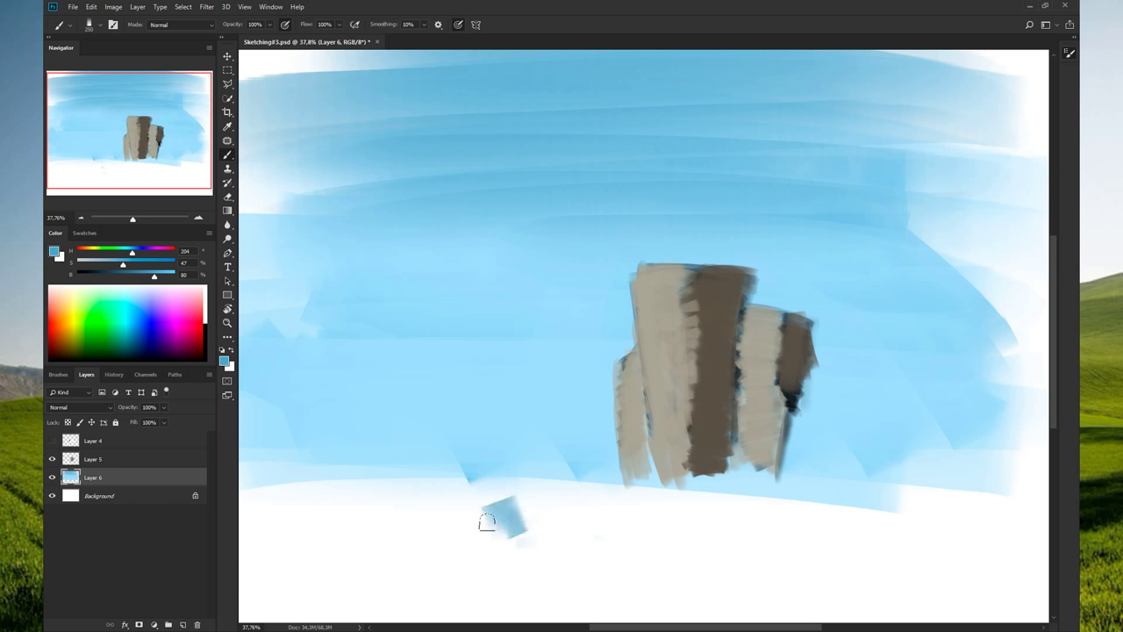
pyautogui.hotkey('ctrl', 'z')
pyautogui.moveTo(456, 535); pyautogui.dragTo(472, 572)
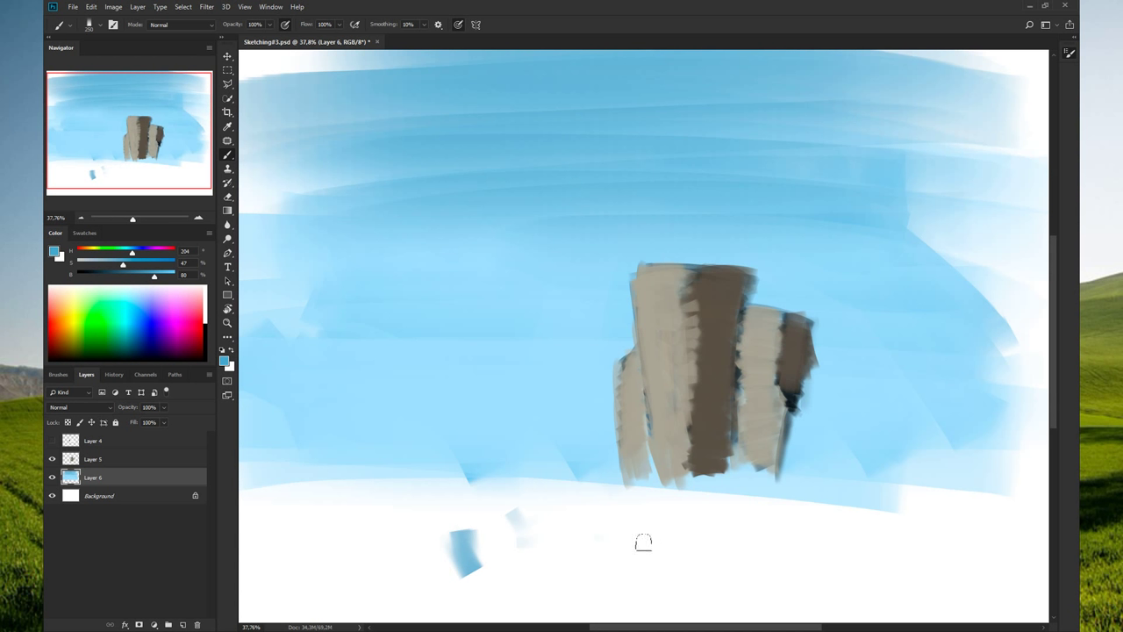
pyautogui.moveTo(641, 541)
pyautogui.mouseDown()
pyautogui.moveTo(742, 537)
pyautogui.moveTo(798, 550)
pyautogui.mouseUp()
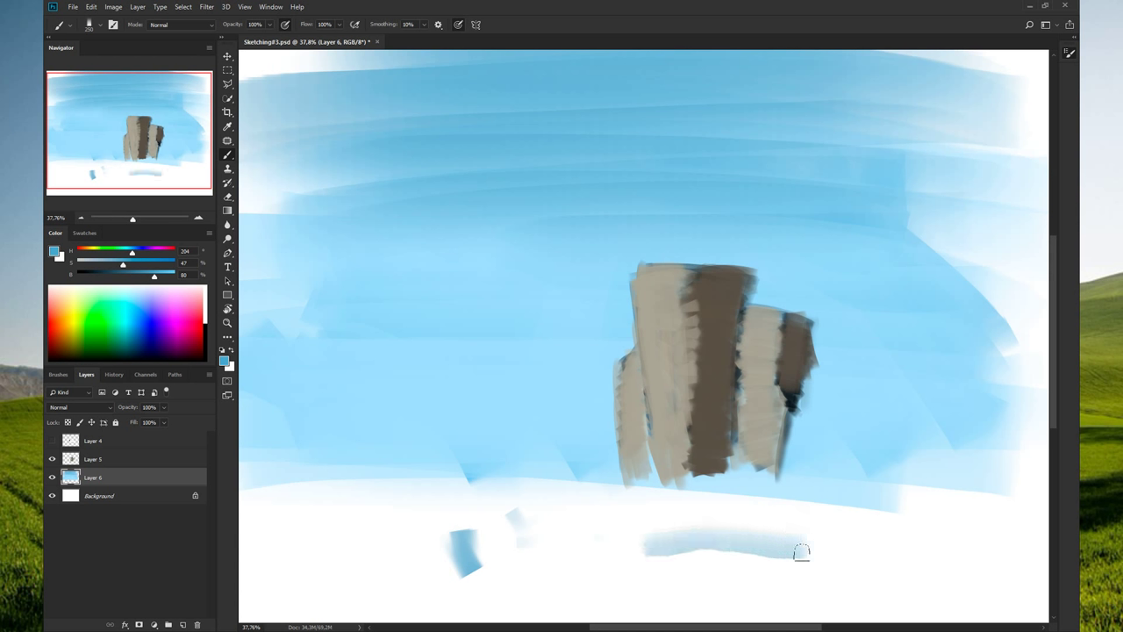
pyautogui.moveTo(646, 571); pyautogui.dragTo(778, 575)
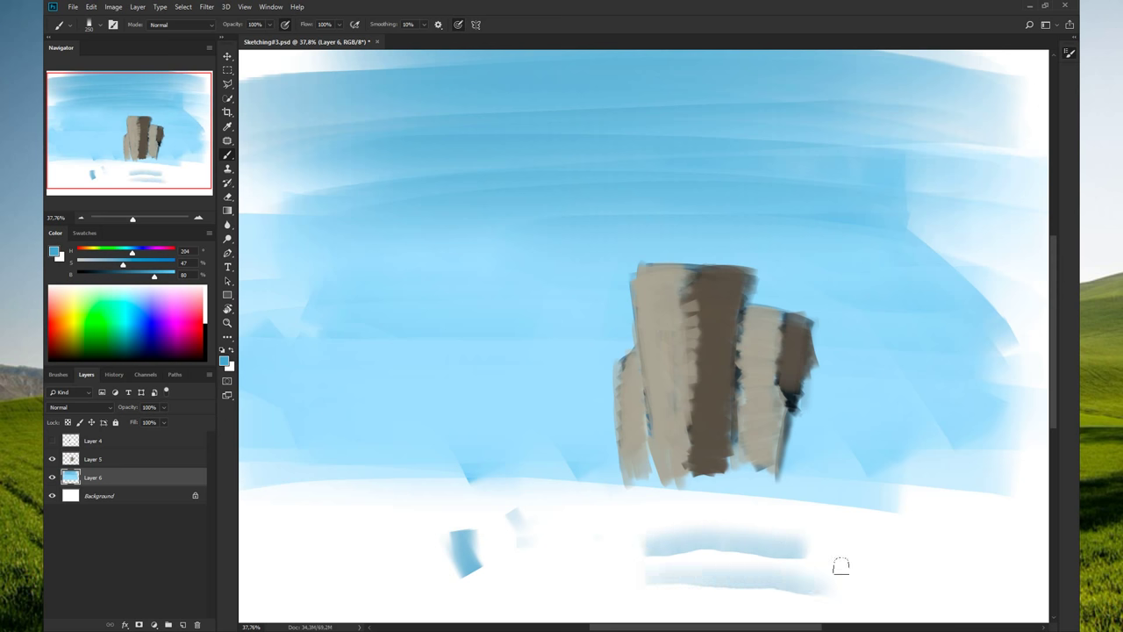
pyautogui.hotkey('ctrl', 'alt', 'z')
pyautogui.hotkey('ctrl', 'alt', 'z')
pyautogui.hotkey('ctrl', 'alt', 'z')
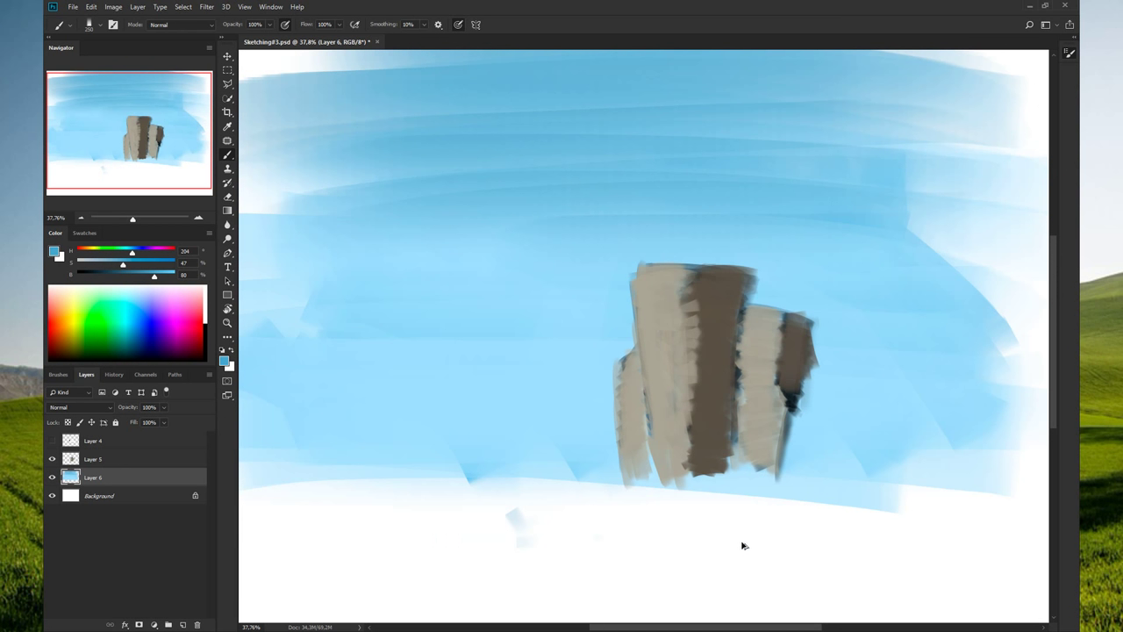
pyautogui.hotkey('ctrl', 'alt', 'z')
pyautogui.hotkey('ctrl', 'alt', 'z')
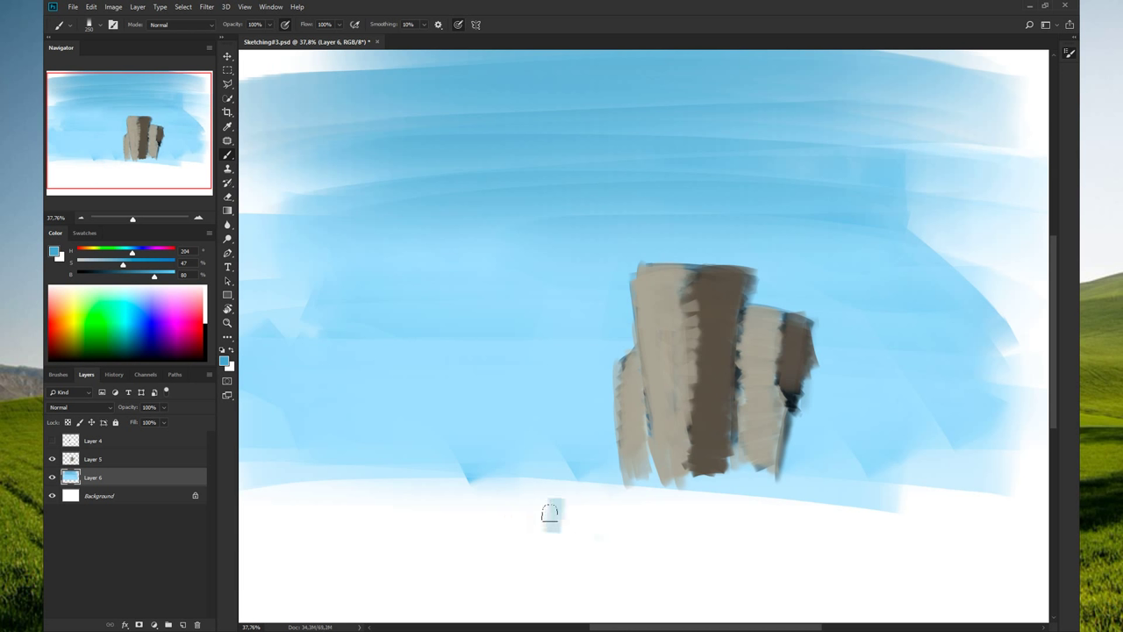
pyautogui.moveTo(553, 502)
pyautogui.mouseDown()
pyautogui.moveTo(553, 528)
pyautogui.moveTo(593, 528)
pyautogui.mouseUp()
pyautogui.moveTo(638, 499); pyautogui.dragTo(643, 533)
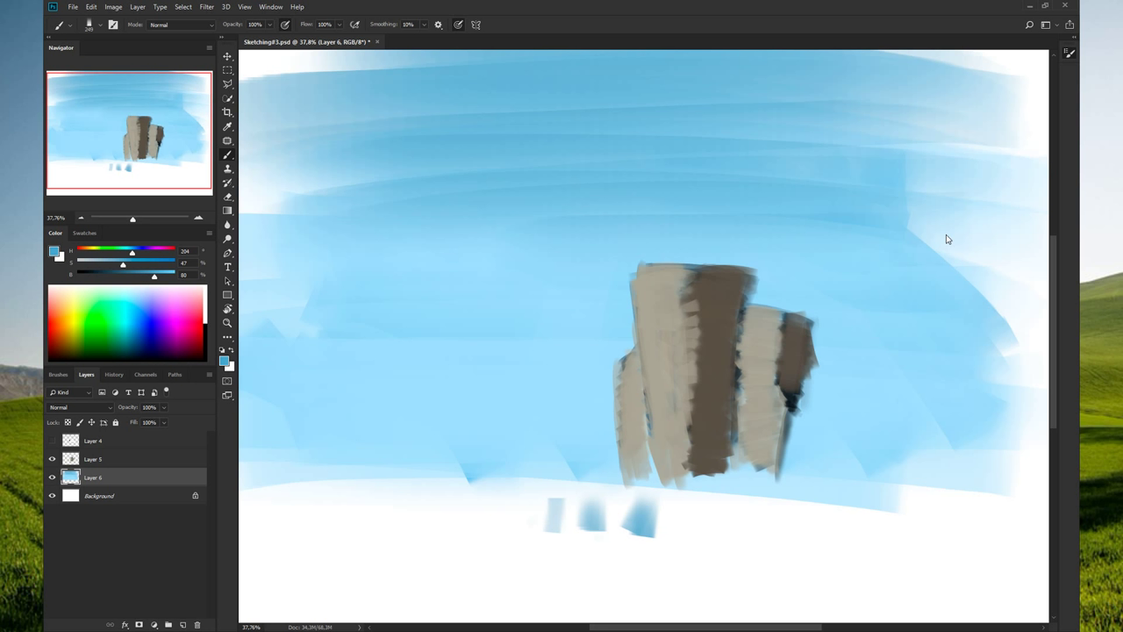
pyautogui.moveTo(712, 498); pyautogui.dragTo(725, 514)
pyautogui.moveTo(753, 507)
pyautogui.mouseDown()
pyautogui.moveTo(752, 538)
pyautogui.moveTo(792, 535)
pyautogui.mouseUp()
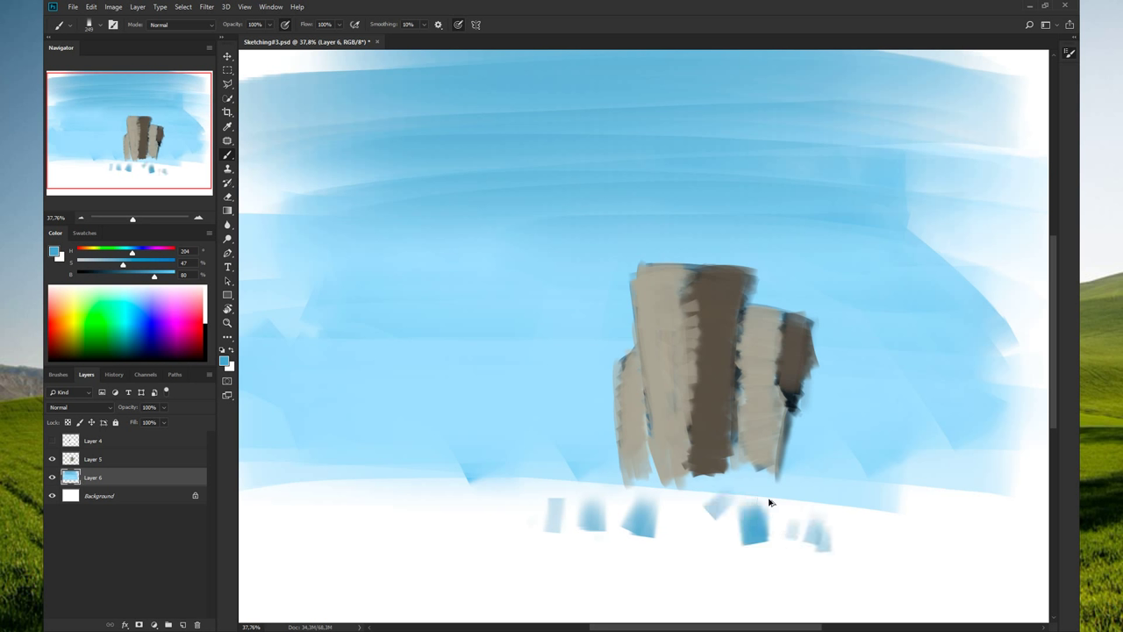
pyautogui.hotkey('ctrl', 'z')
pyautogui.hotkey('ctrl', 'z')
pyautogui.hotkey('ctrl', 'z')
pyautogui.hotkey('ctrl', 'z')
pyautogui.hotkey('ctrl', 'z')
pyautogui.hotkey('ctrl', 'z')
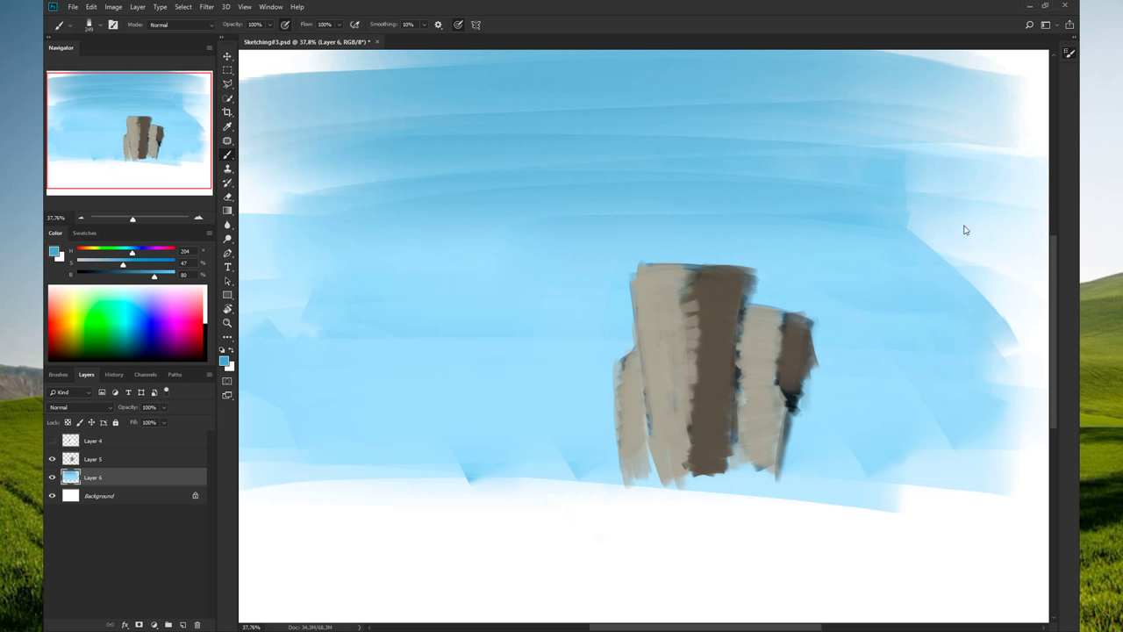
pyautogui.moveTo(408, 524); pyautogui.dragTo(469, 583)
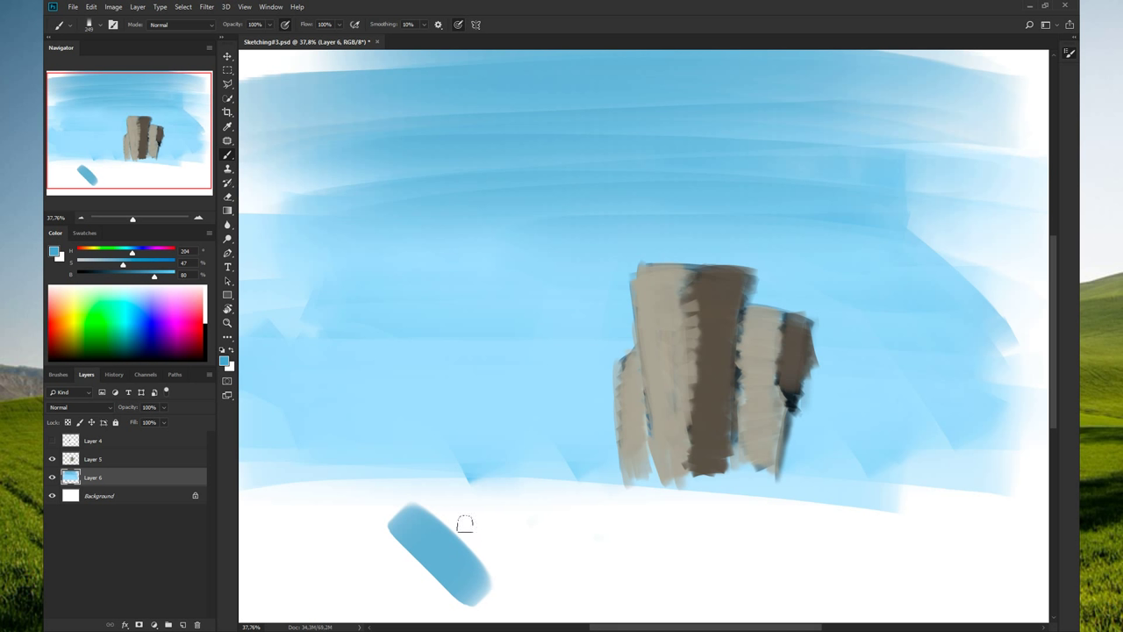
pyautogui.moveTo(301, 518); pyautogui.dragTo(384, 590)
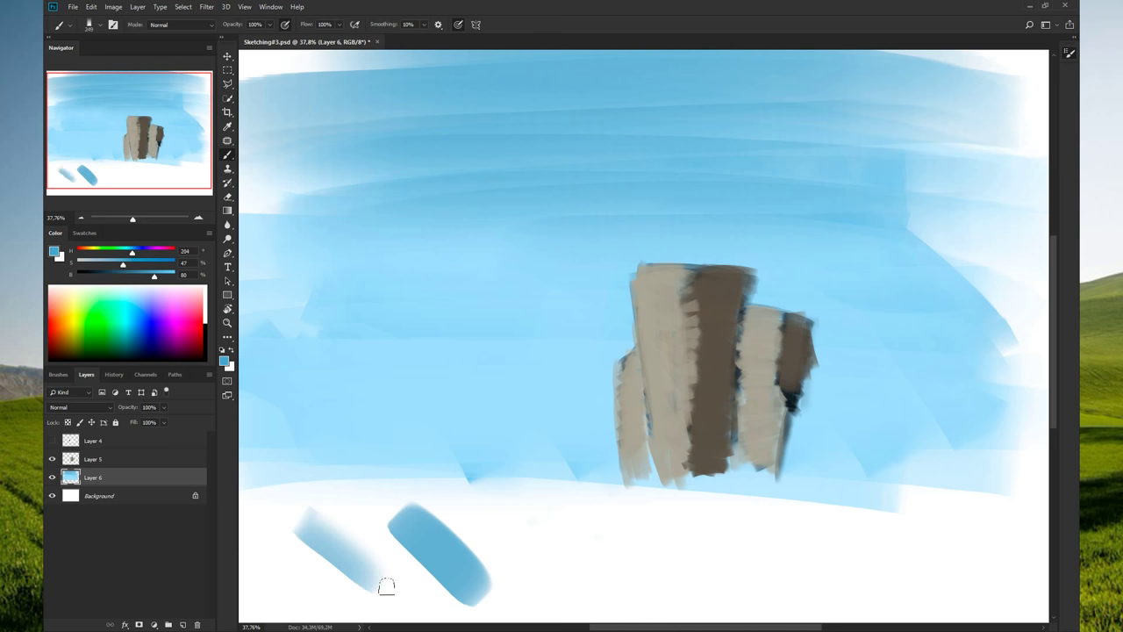
pyautogui.moveTo(494, 494); pyautogui.dragTo(579, 566)
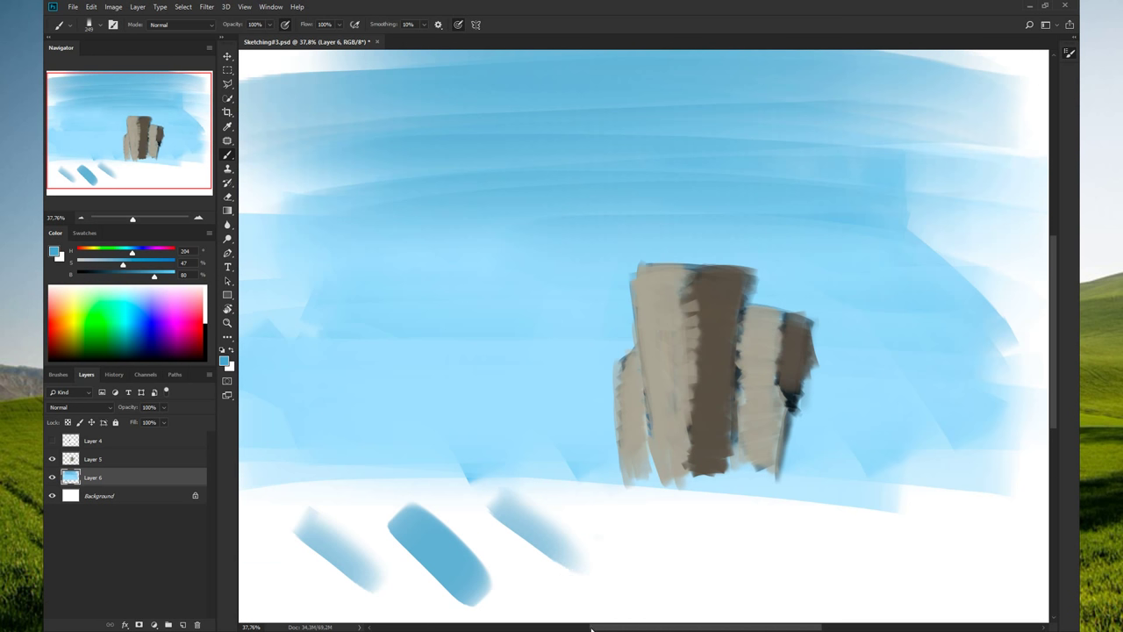
pyautogui.hotkey('ctrl', 'z')
pyautogui.hotkey('ctrl', 'z')
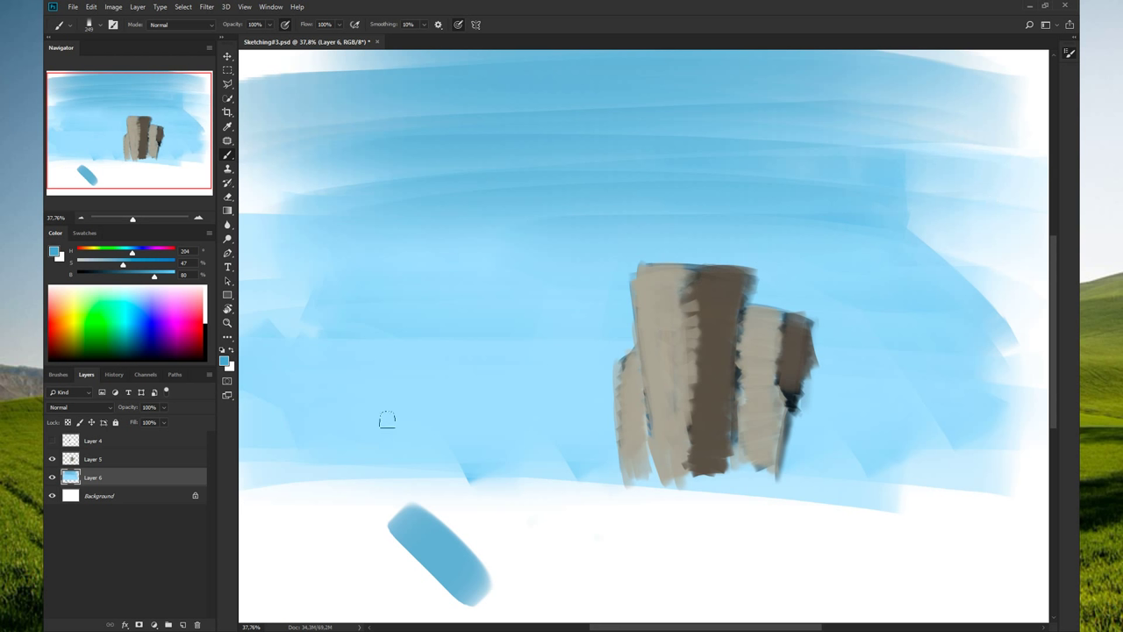
pyautogui.moveTo(315, 518); pyautogui.dragTo(364, 564)
pyautogui.moveTo(509, 496)
pyautogui.mouseDown()
pyautogui.moveTo(592, 569)
pyautogui.moveTo(649, 578)
pyautogui.moveTo(614, 608)
pyautogui.mouseUp()
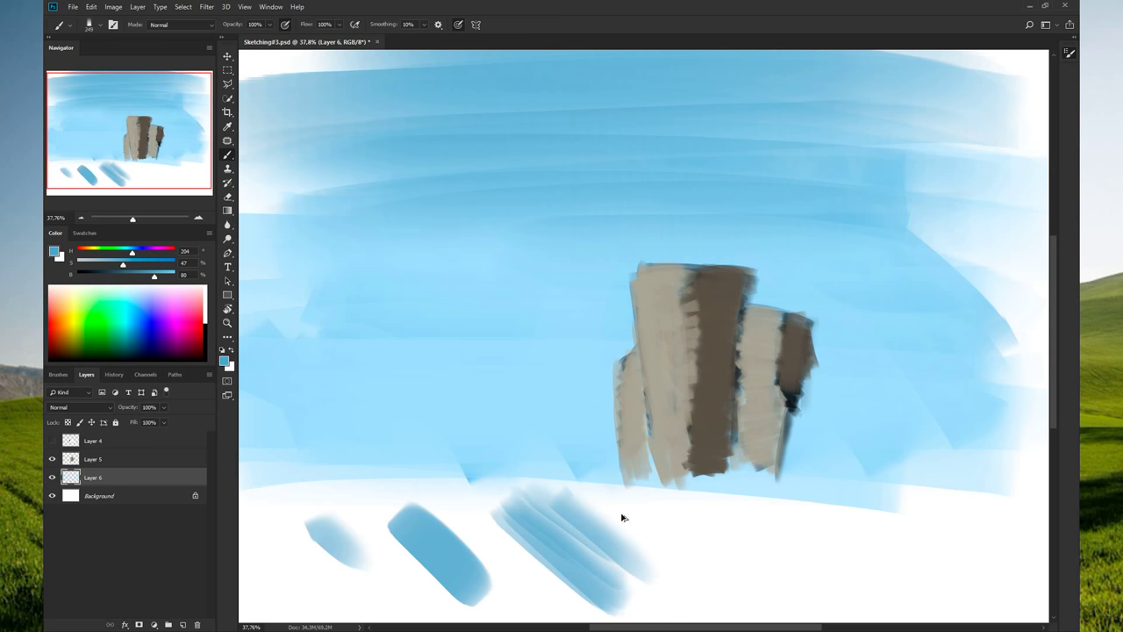
pyautogui.hotkey('ctrl', 'z')
pyautogui.hotkey('ctrl', 'z')
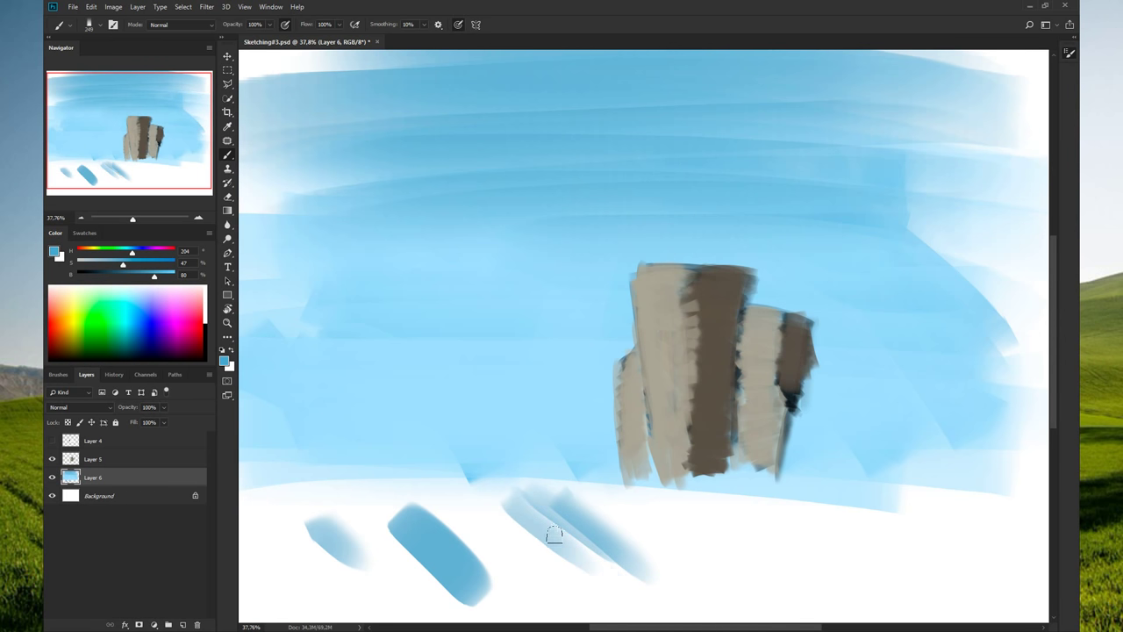
pyautogui.hotkey('ctrl', 'z')
pyautogui.hotkey('ctrl', 'z')
pyautogui.hotkey('ctrl', 'z')
pyautogui.hotkey('ctrl', 'z')
pyautogui.hotkey('ctrl', 'z')
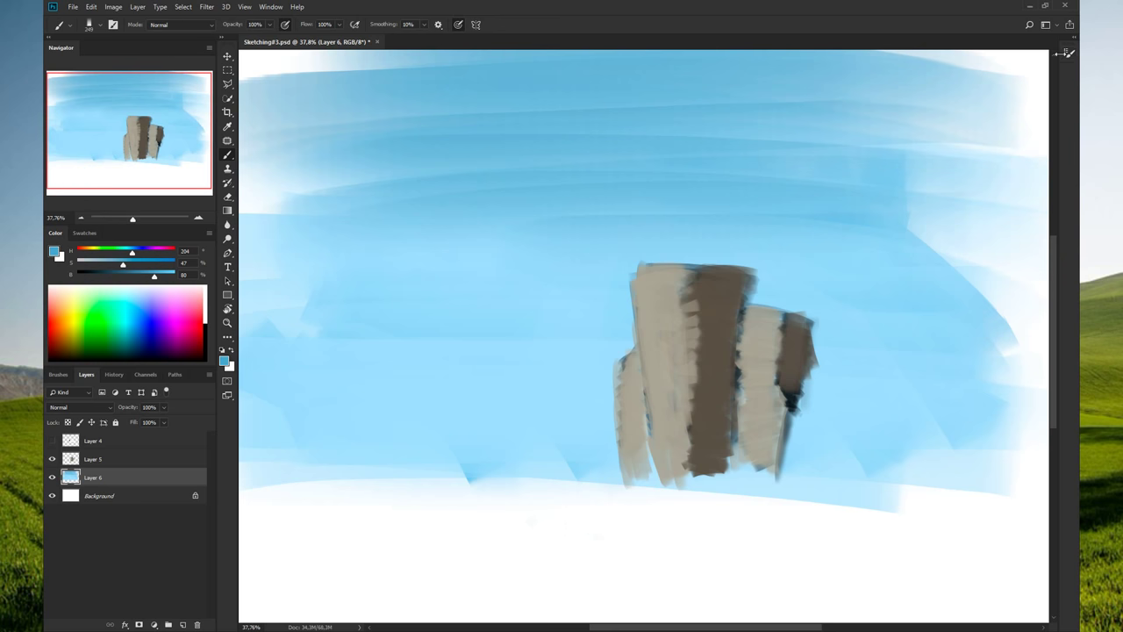
# - Collapse the docked panels and close the Brush Settings panel
pyautogui.moveTo(1067, 53); pyautogui.dragTo(1028, 85)
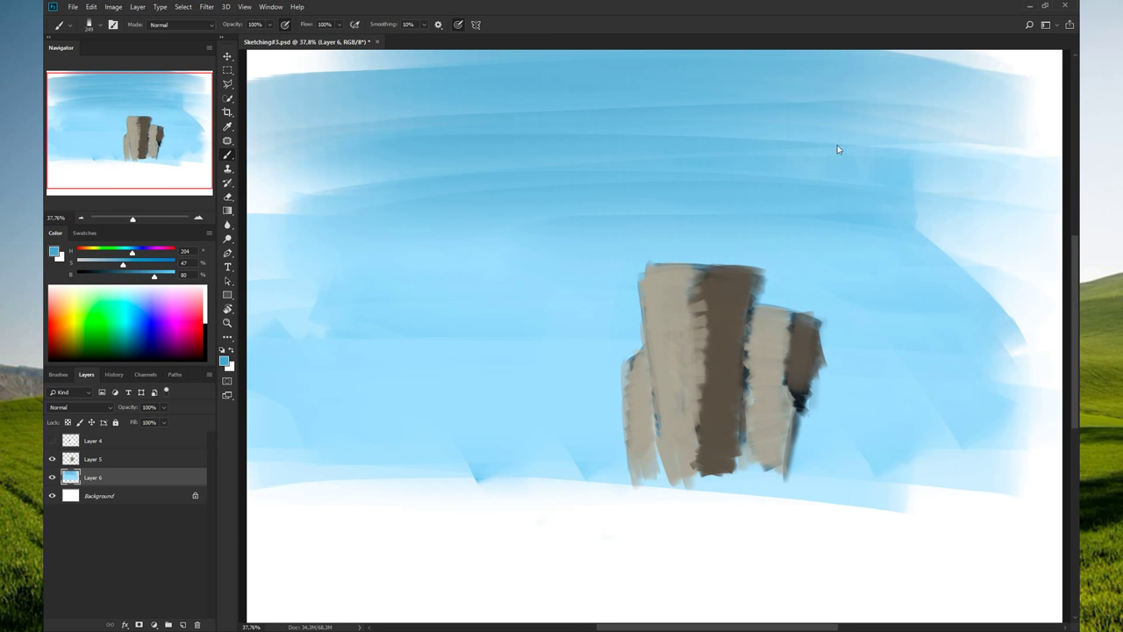
pyautogui.press('F5')
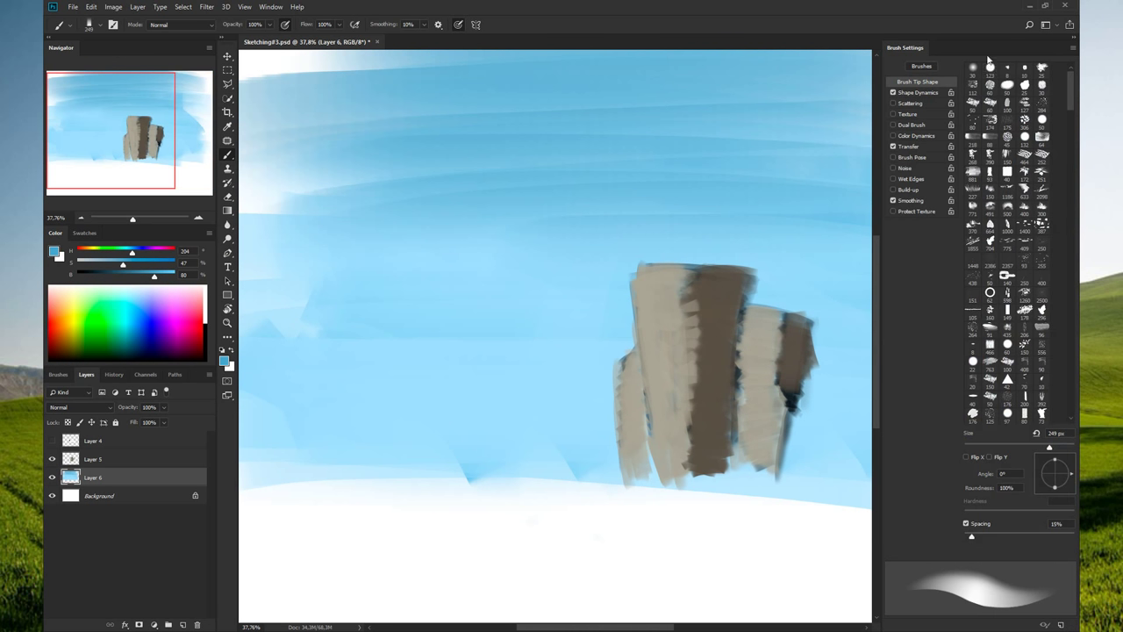
pyautogui.click(1072, 41)
pyautogui.click(112, 25)
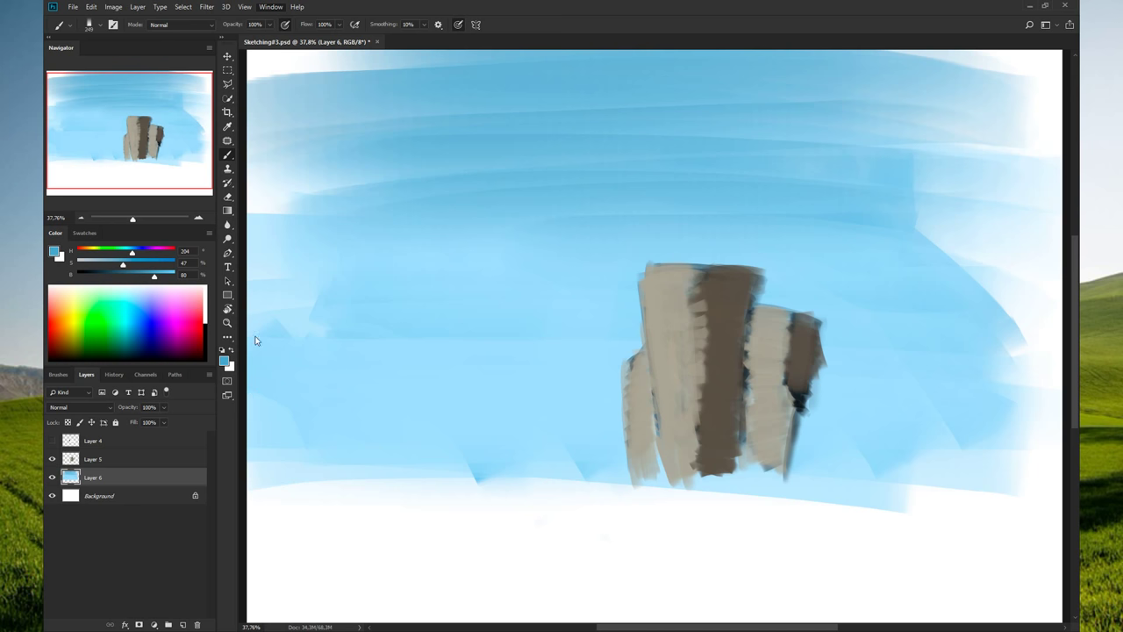
# - Toggle the Info panel open and closed, then hide the Color panel with F6
pyautogui.press('F8')
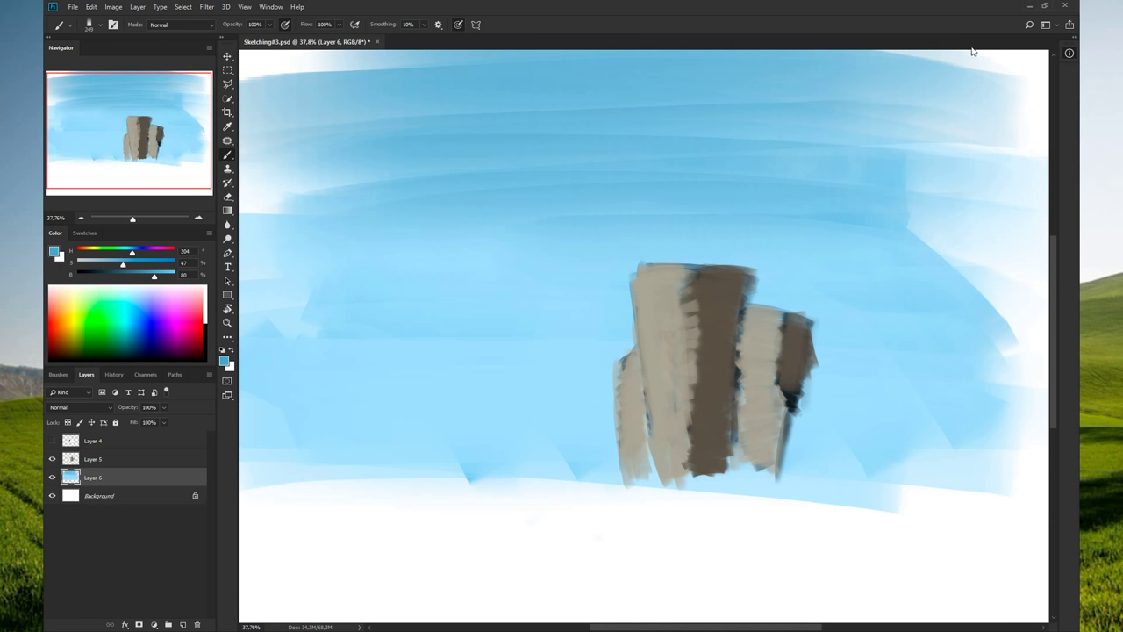
pyautogui.press('F8')
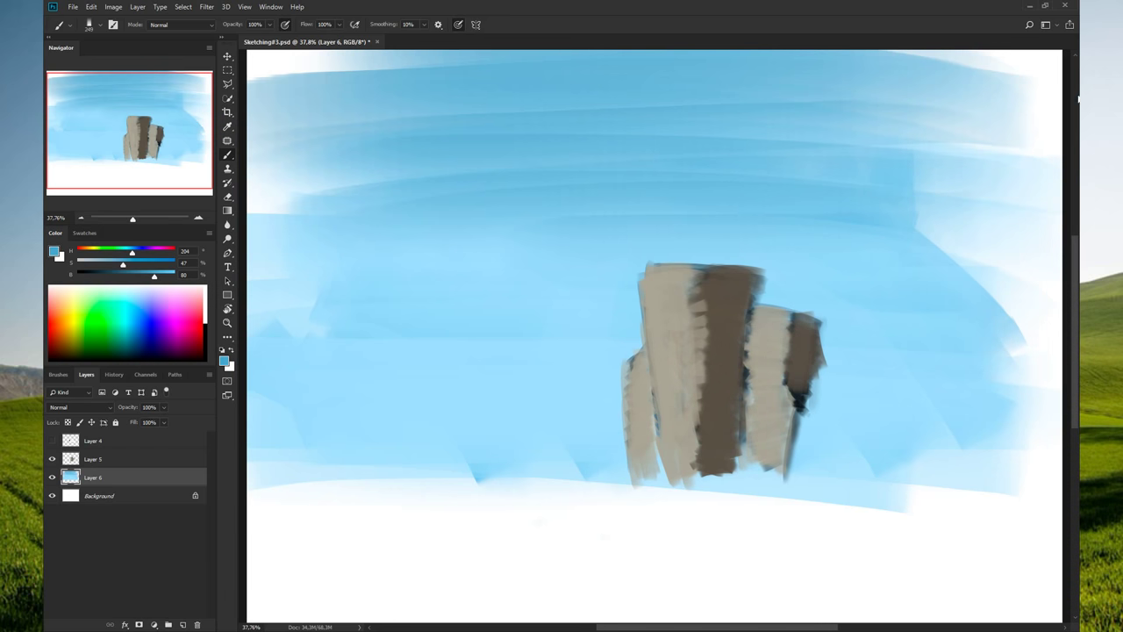
pyautogui.press('F8')
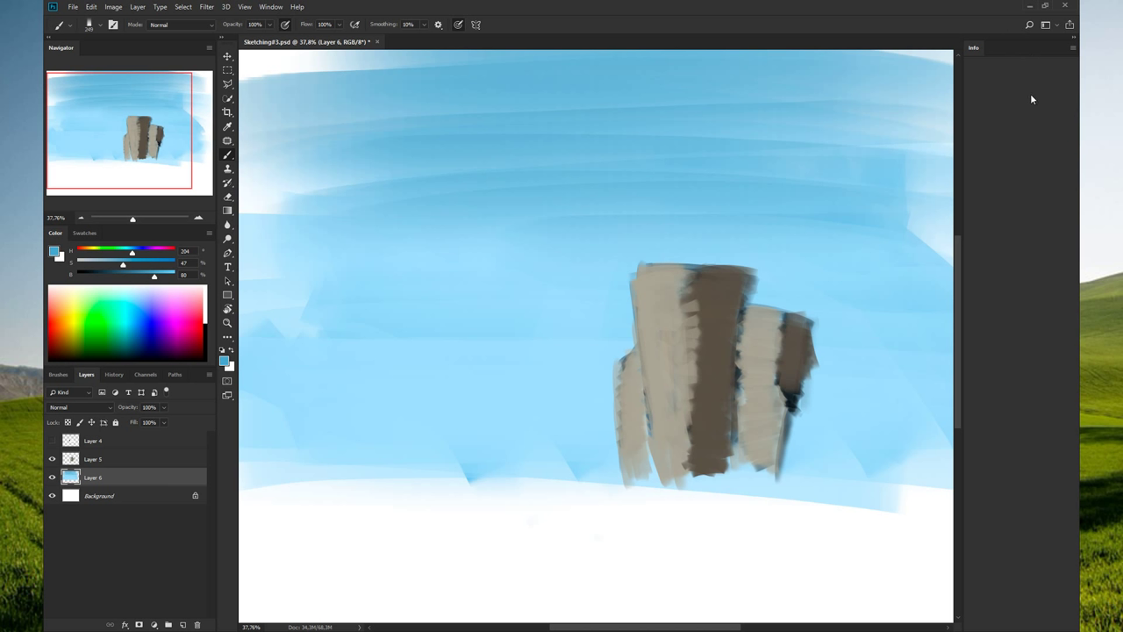
pyautogui.click(973, 49)
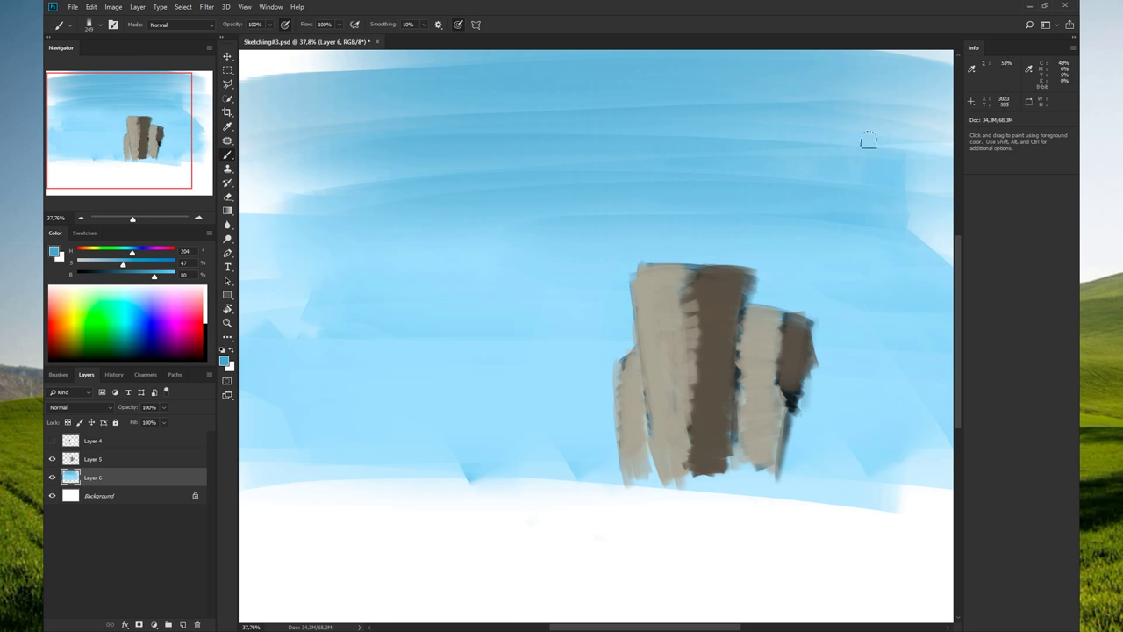
pyautogui.click(973, 49)
pyautogui.press('F8')
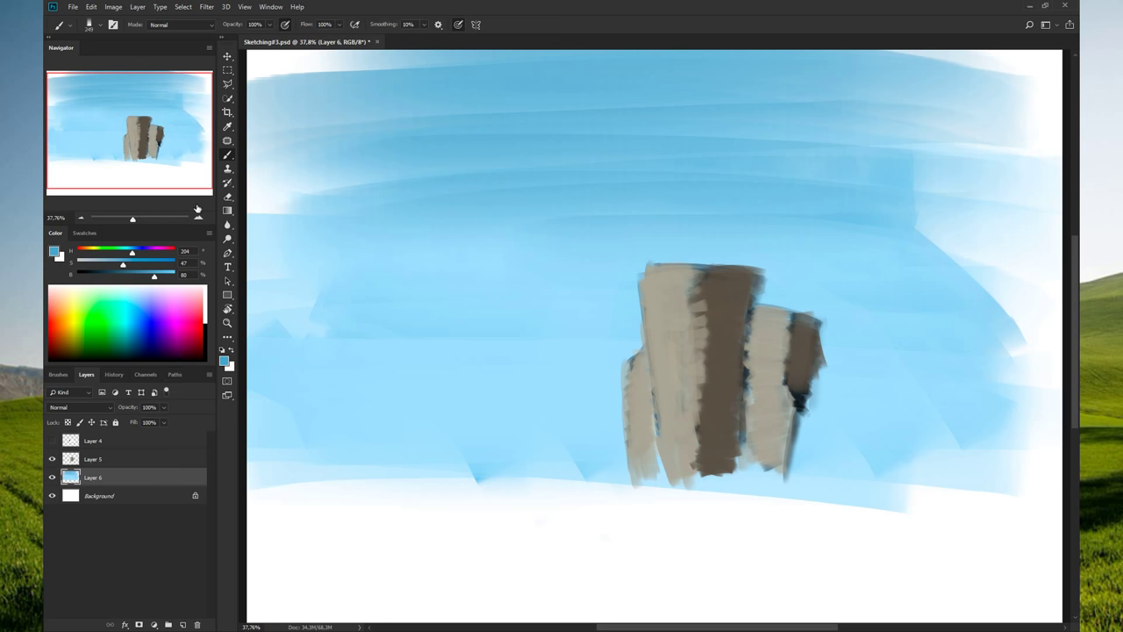
pyautogui.press('F6')
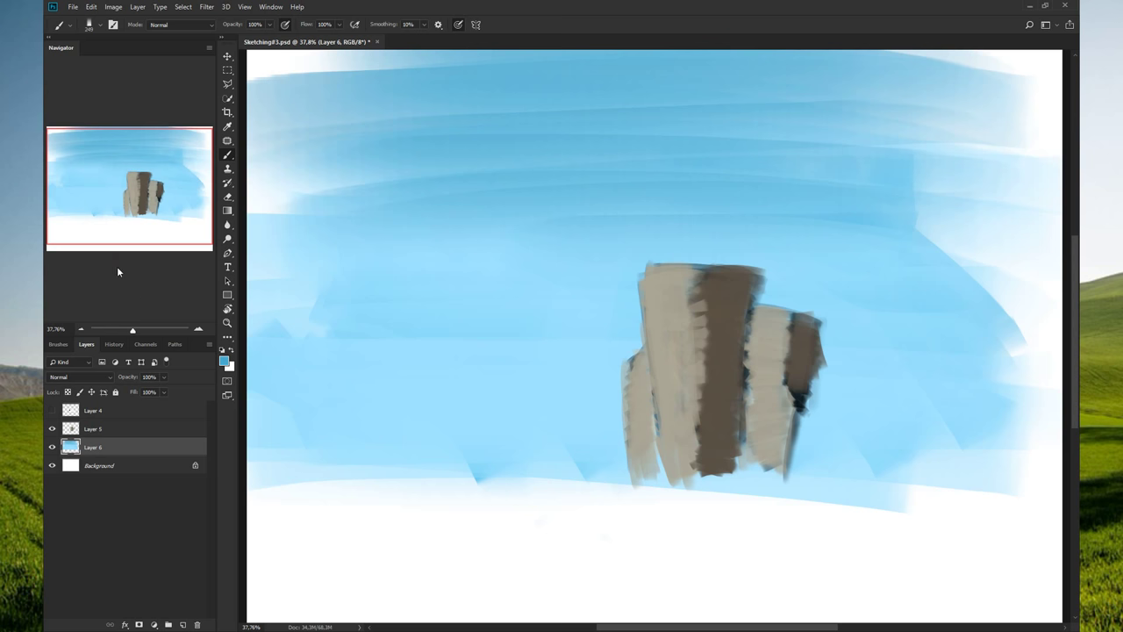
# - Show the Color panel again with F6 and position it below the Navigator
pyautogui.press('F6')
pyautogui.moveTo(394, 289); pyautogui.dragTo(163, 42)
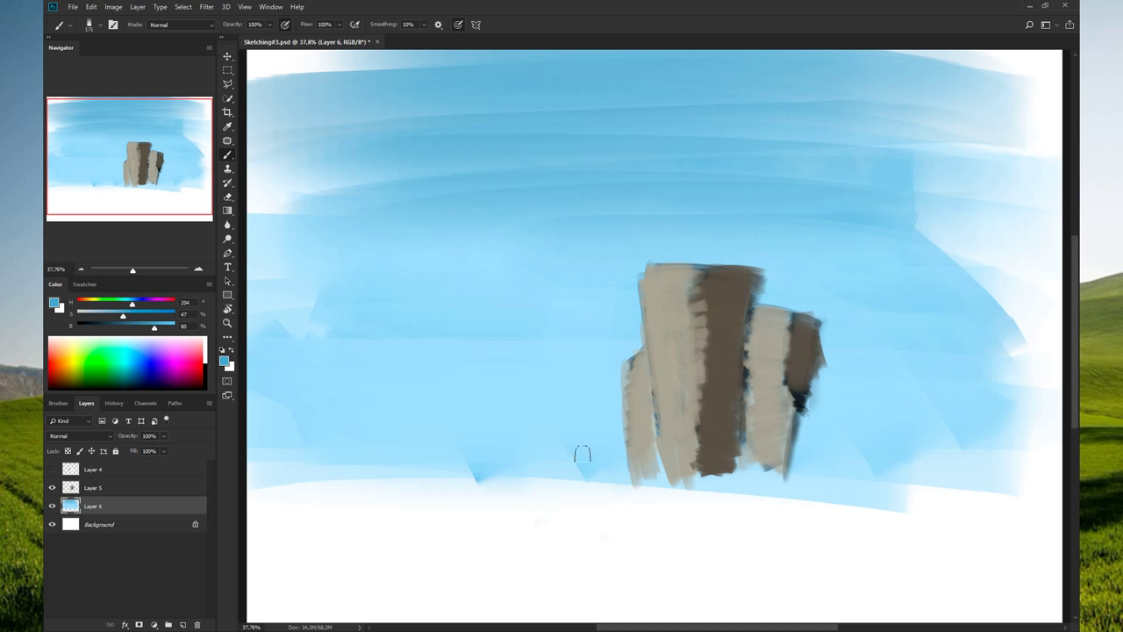
# - Try a green band along the horizon from the swatches, then undo it
pyautogui.click(86, 284)
pyautogui.click(102, 340)
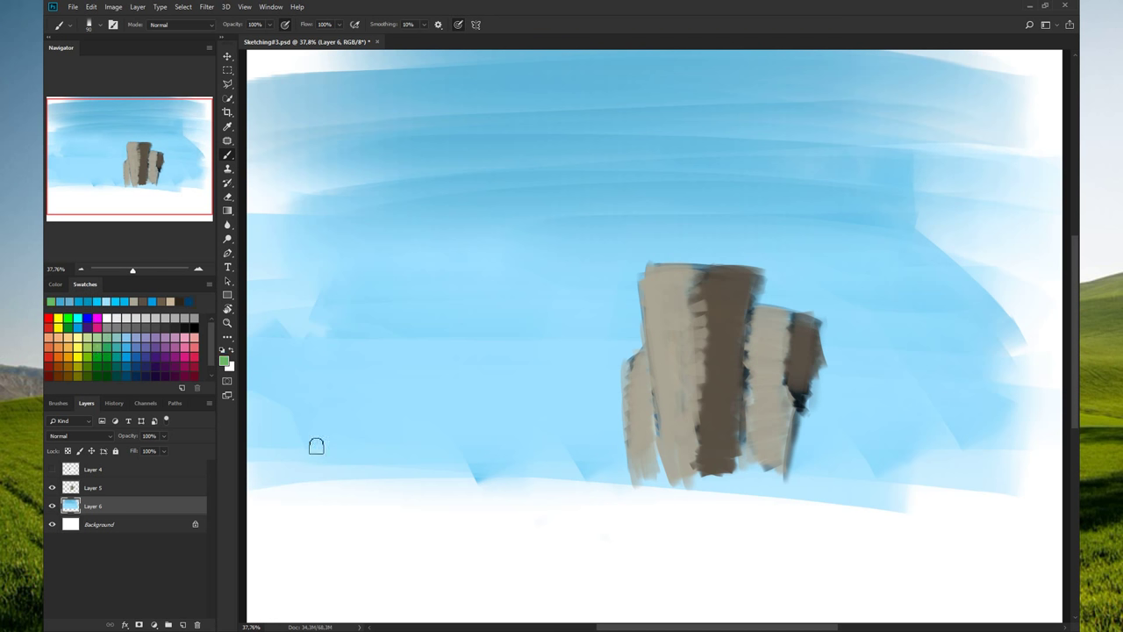
pyautogui.moveTo(595, 457); pyautogui.dragTo(263, 465)
pyautogui.moveTo(571, 426); pyautogui.dragTo(351, 478)
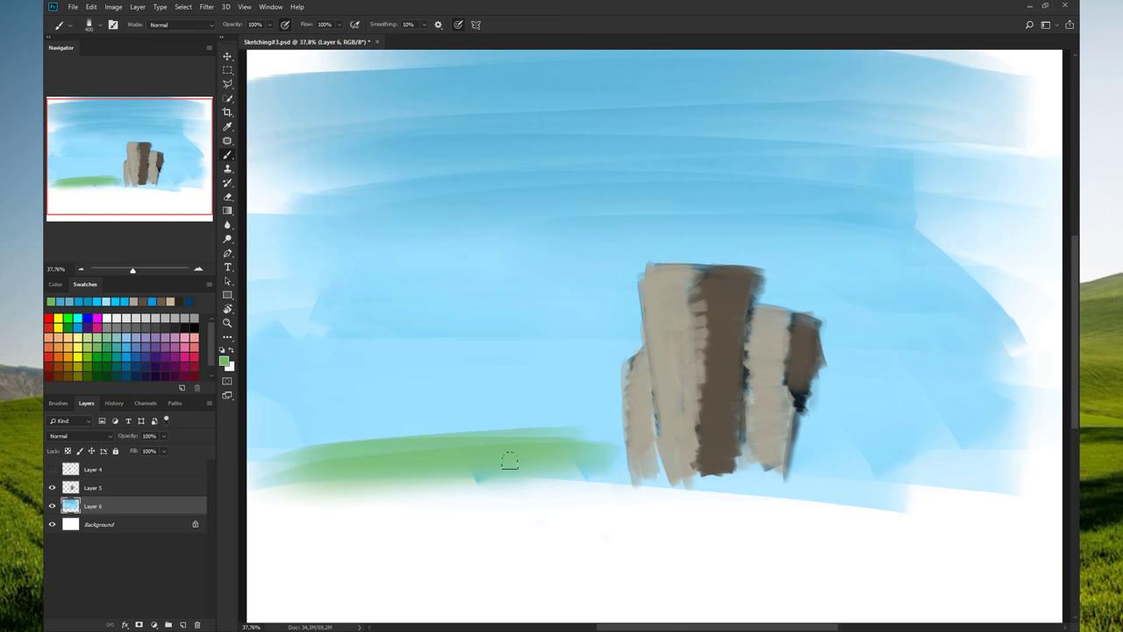
pyautogui.moveTo(609, 451); pyautogui.dragTo(383, 471)
pyautogui.hotkey('ctrl', 'z')
pyautogui.hotkey('ctrl', 'z')
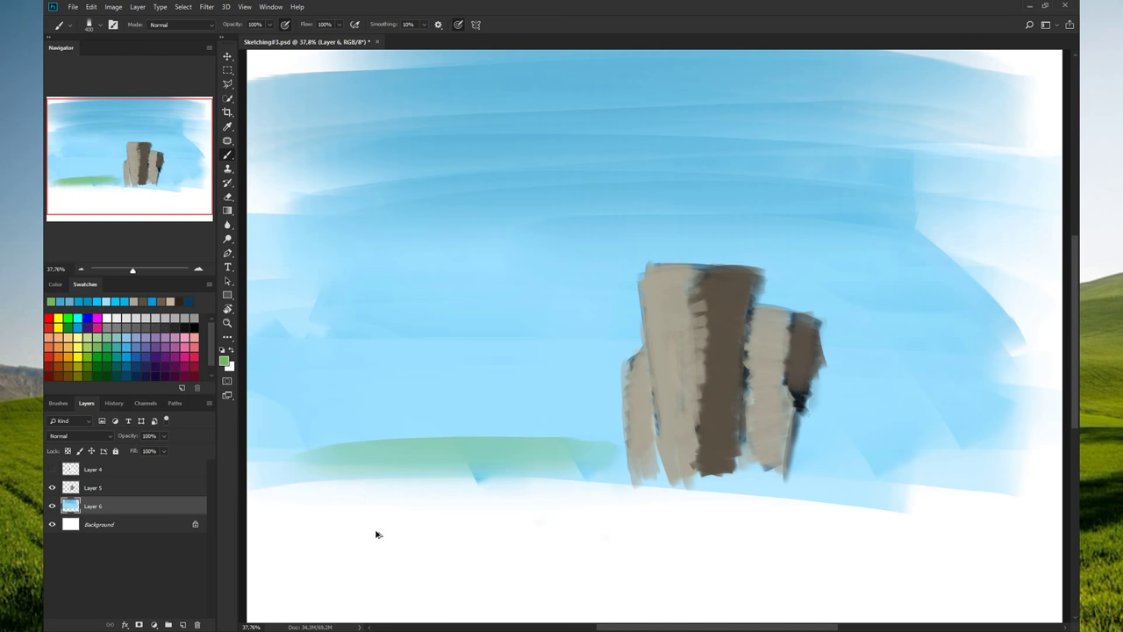
pyautogui.hotkey('ctrl', 'z')
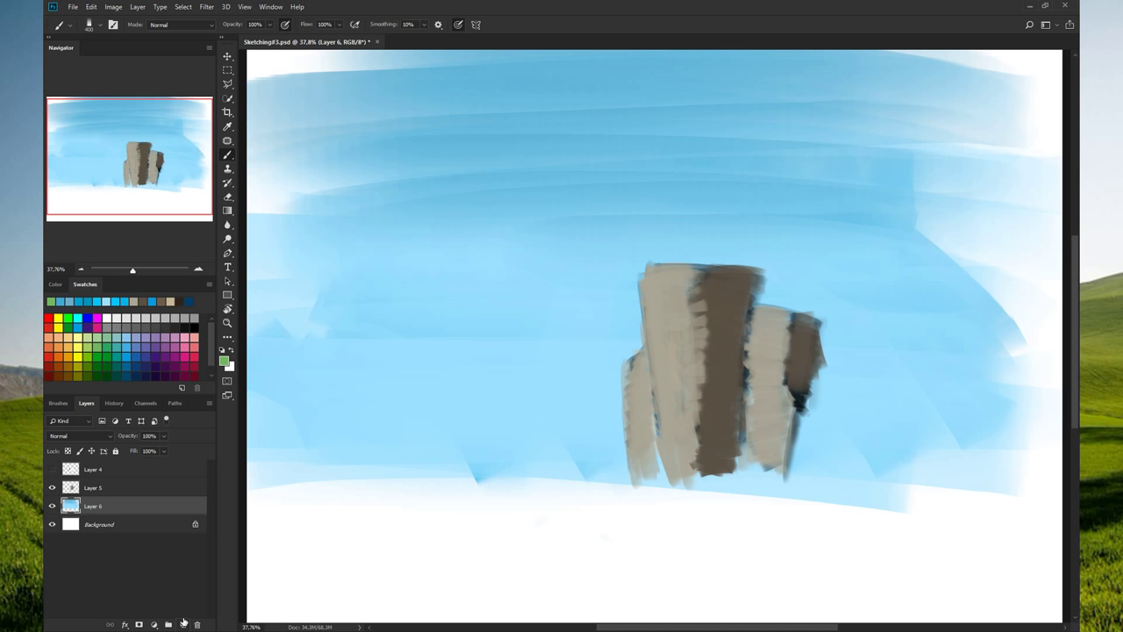
# - Add a new layer, then on Layer 6 test a green sky patch covered in light blue, and undo
pyautogui.click(183, 624)
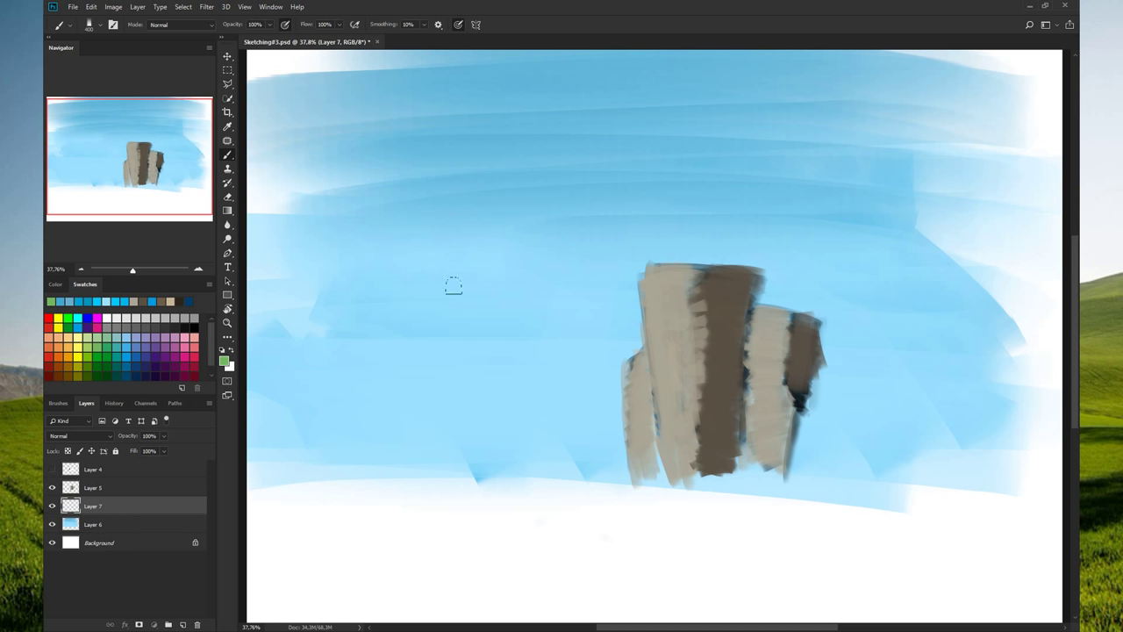
pyautogui.click(188, 523)
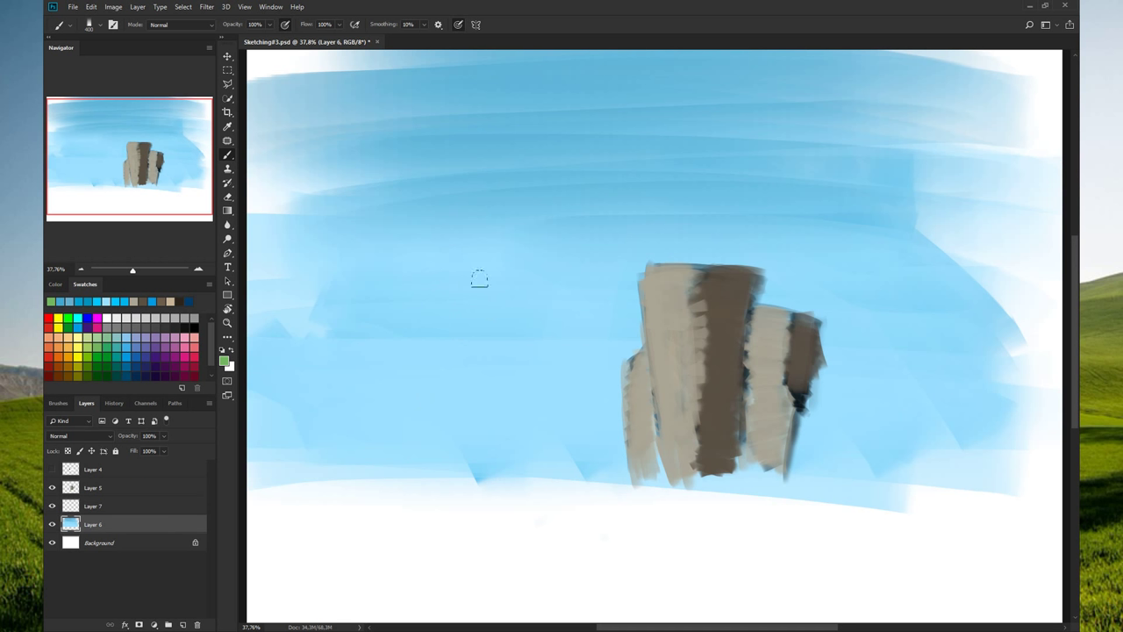
pyautogui.moveTo(479, 279)
pyautogui.mouseDown()
pyautogui.moveTo(483, 254)
pyautogui.moveTo(523, 284)
pyautogui.mouseUp()
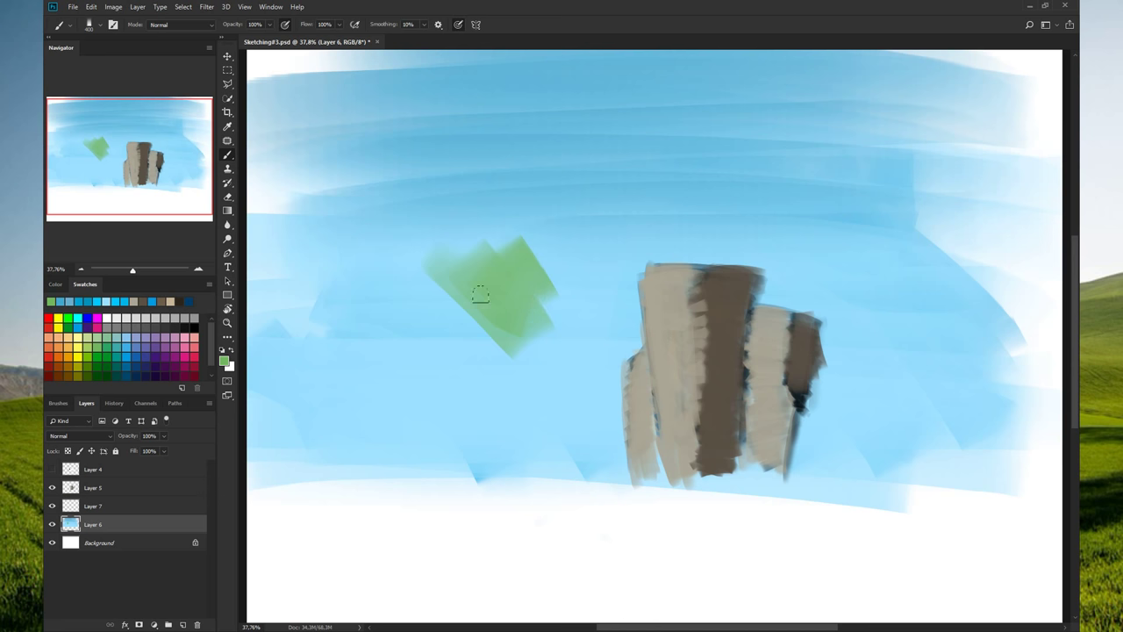
pyautogui.keyDown('alt'); pyautogui.click(448, 316); pyautogui.keyUp('alt')
pyautogui.moveTo(458, 260)
pyautogui.mouseDown()
pyautogui.moveTo(526, 316)
pyautogui.moveTo(518, 243)
pyautogui.mouseUp()
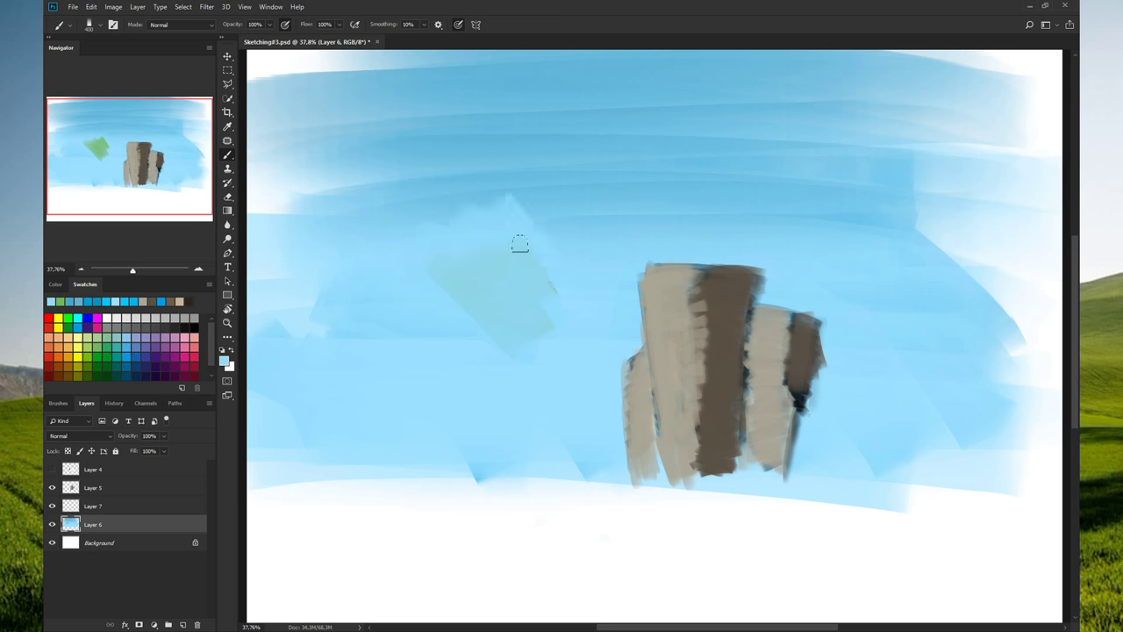
pyautogui.moveTo(424, 257); pyautogui.dragTo(461, 279)
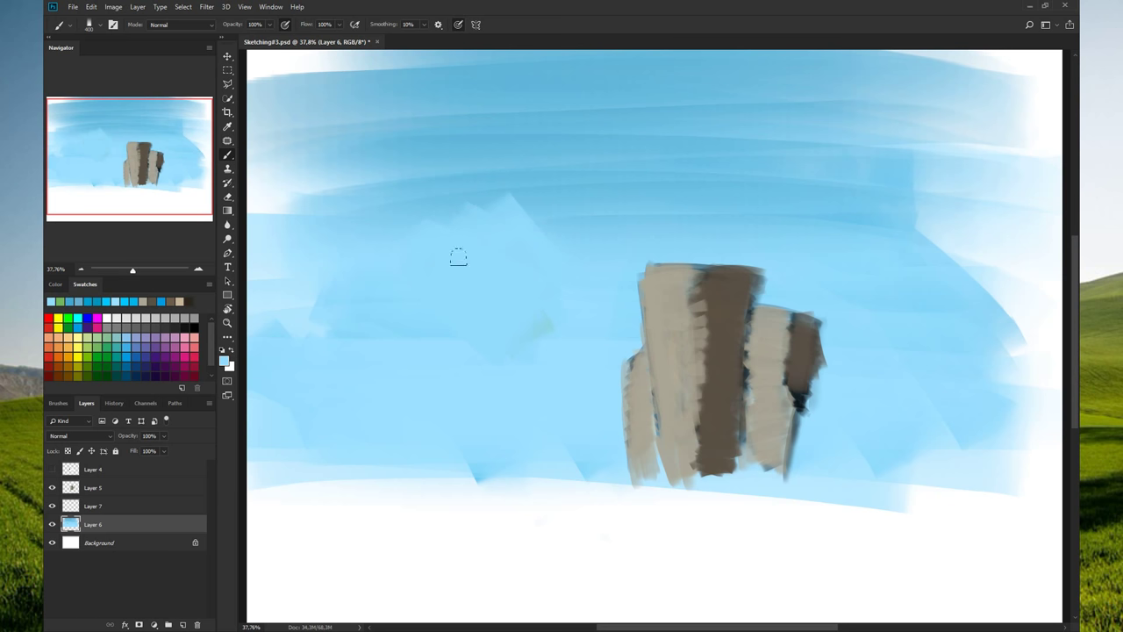
pyautogui.hotkey('ctrl', 'z')
pyautogui.hotkey('ctrl', 'z')
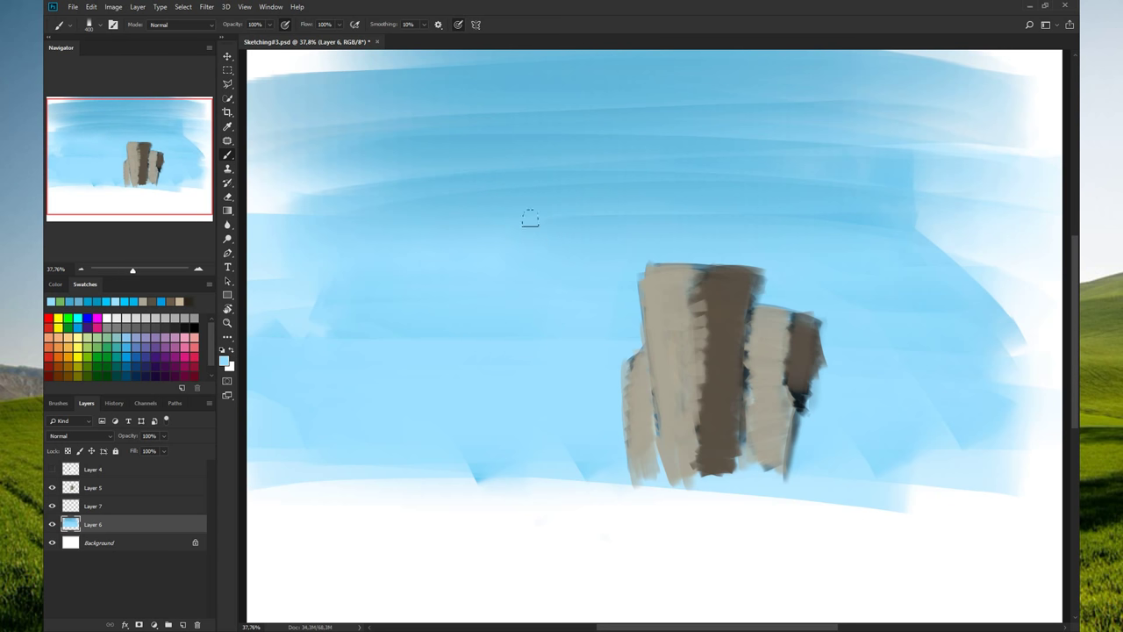
# - Test light and sampled darker blue strokes in the upper sky, then undo them
pyautogui.moveTo(532, 96); pyautogui.dragTo(636, 150)
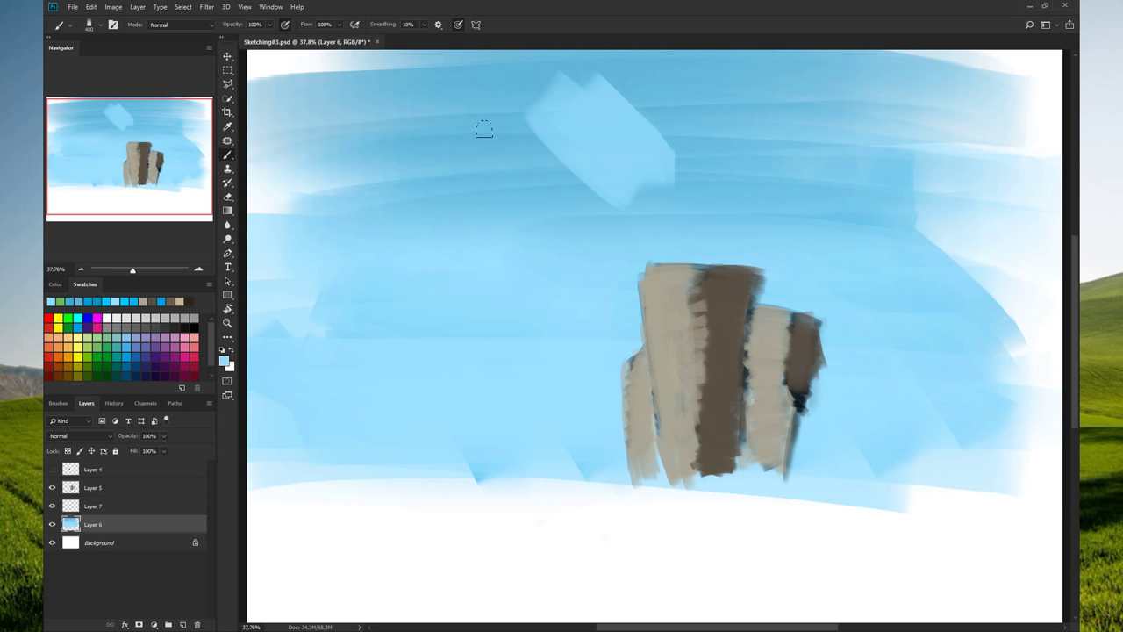
pyautogui.keyDown('alt'); pyautogui.click(505, 144); pyautogui.keyUp('alt')
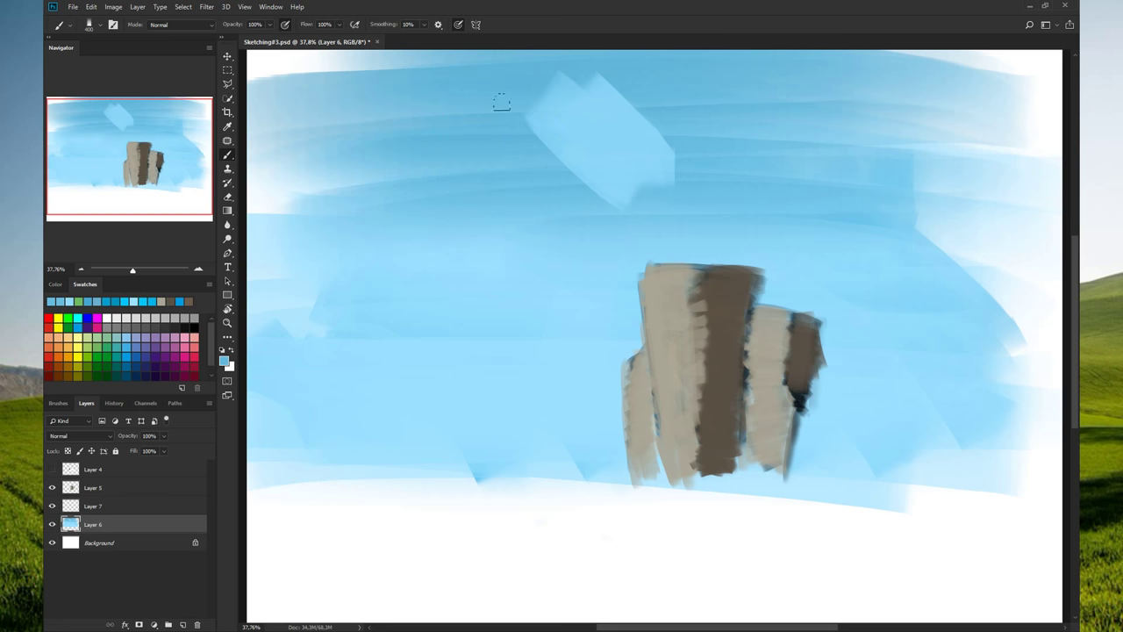
pyautogui.moveTo(535, 123); pyautogui.dragTo(641, 129)
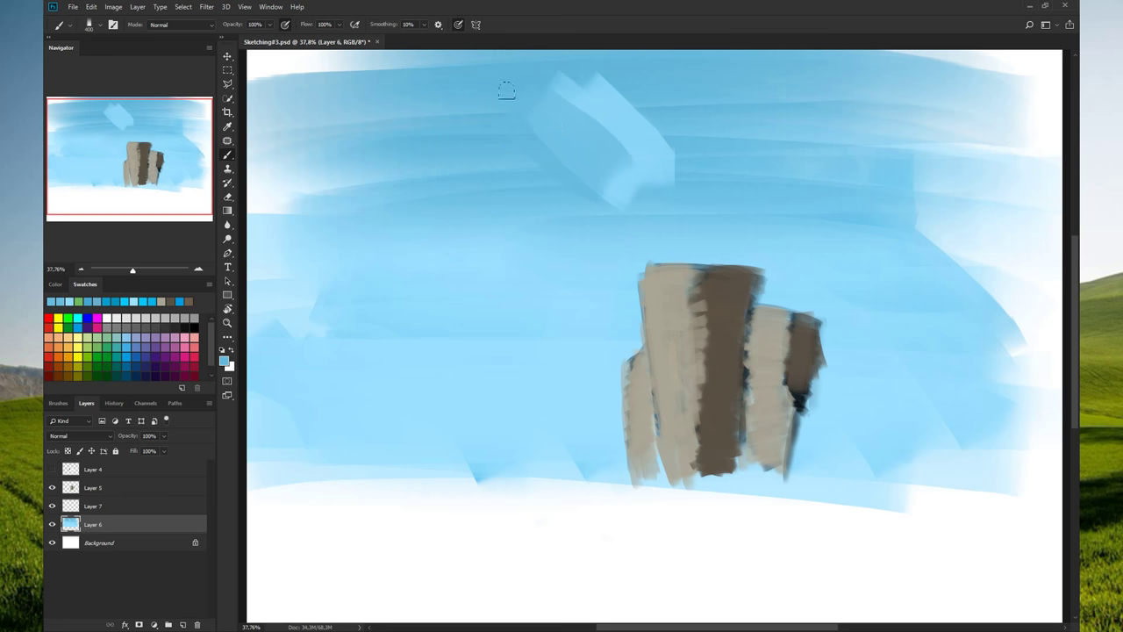
pyautogui.keyDown('alt'); pyautogui.click(676, 165); pyautogui.keyUp('alt')
pyautogui.moveTo(675, 167); pyautogui.dragTo(626, 155)
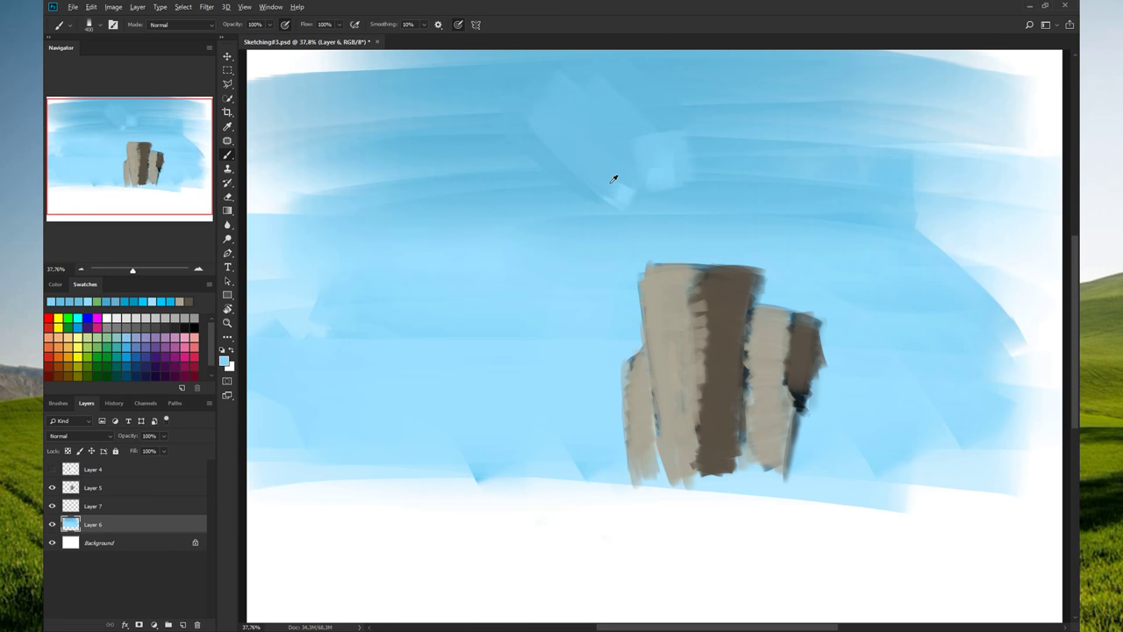
pyautogui.hotkey('ctrl', 'z')
pyautogui.hotkey('ctrl', 'z')
pyautogui.hotkey('ctrl', 'z')
pyautogui.hotkey('ctrl', 'z')
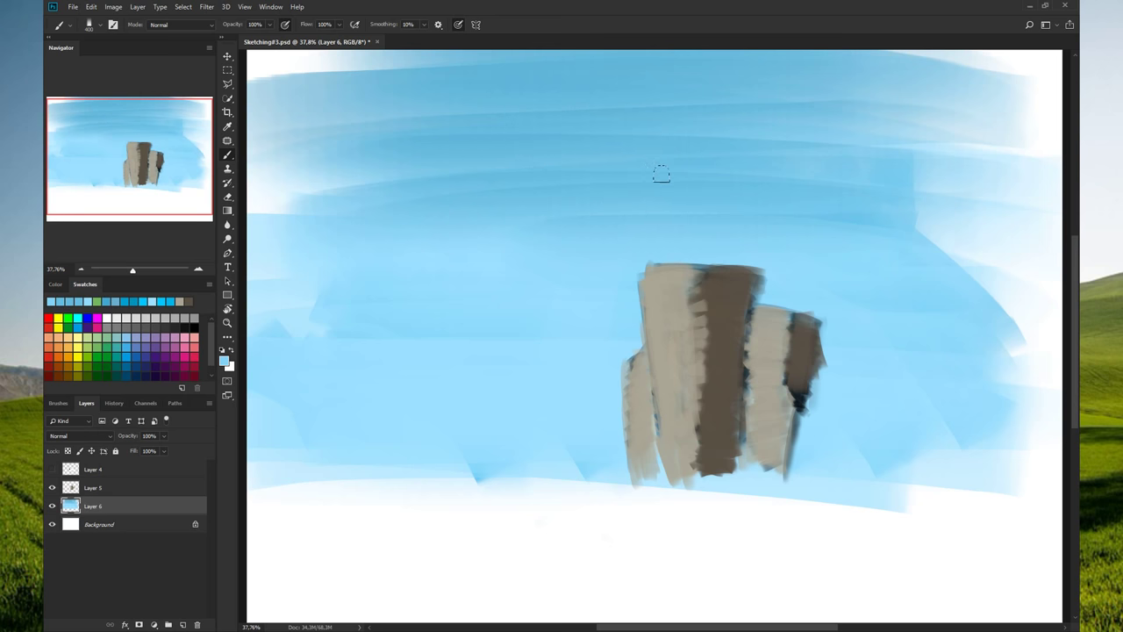
pyautogui.hotkey('ctrl', 'shift', 'z')
pyautogui.hotkey('ctrl', 'z')
# - Create a new empty layer above the sky layer, try merging it with Ctrl+E, and undo the merge
pyautogui.click(183, 624)
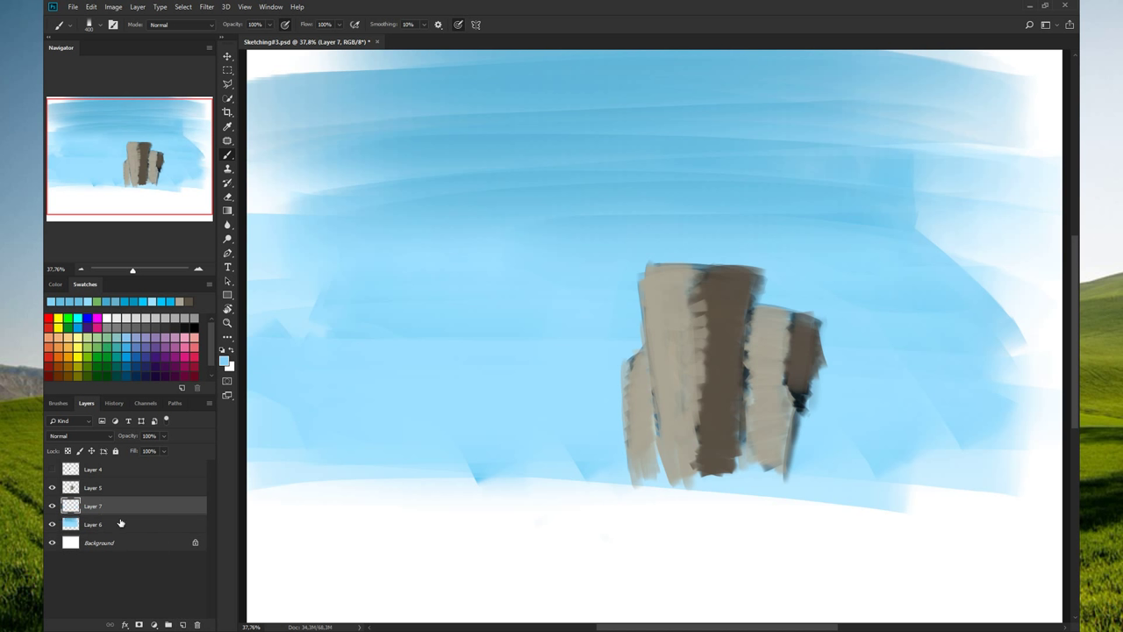
pyautogui.keyDown('ctrl'); pyautogui.click(114, 524); pyautogui.keyUp('ctrl')
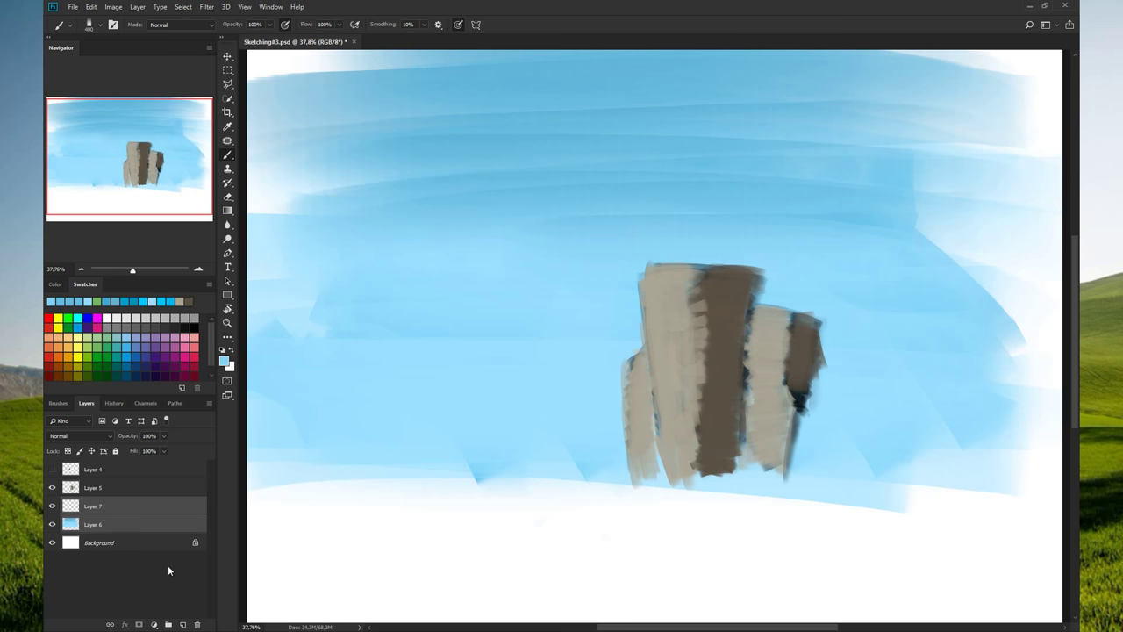
pyautogui.hotkey('ctrl', 'e')
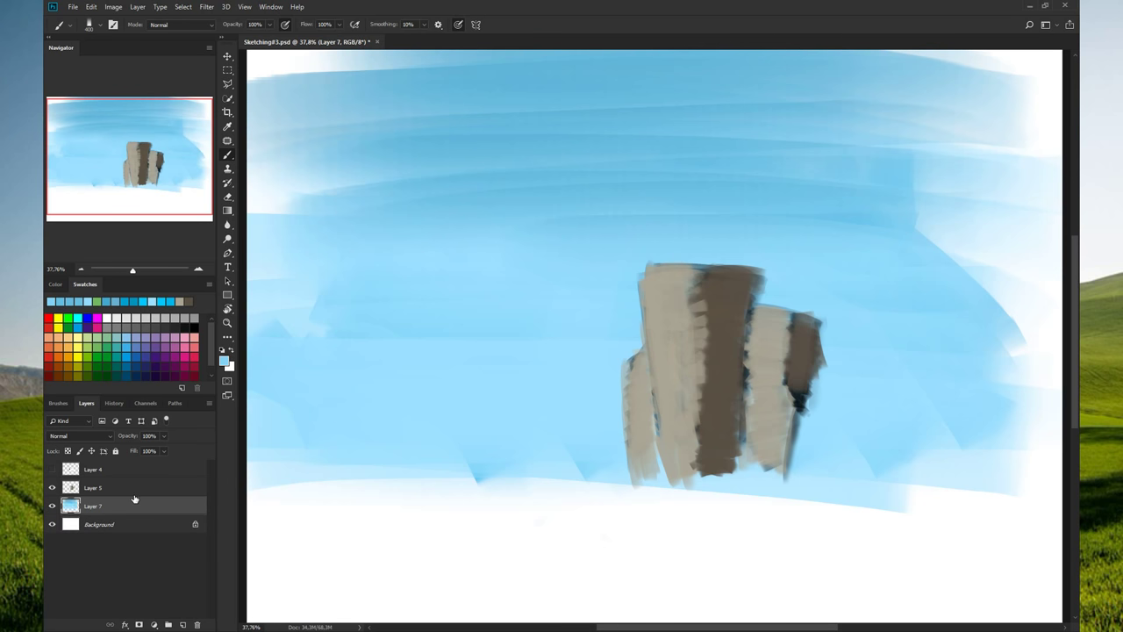
pyautogui.hotkey('ctrl', 'z')
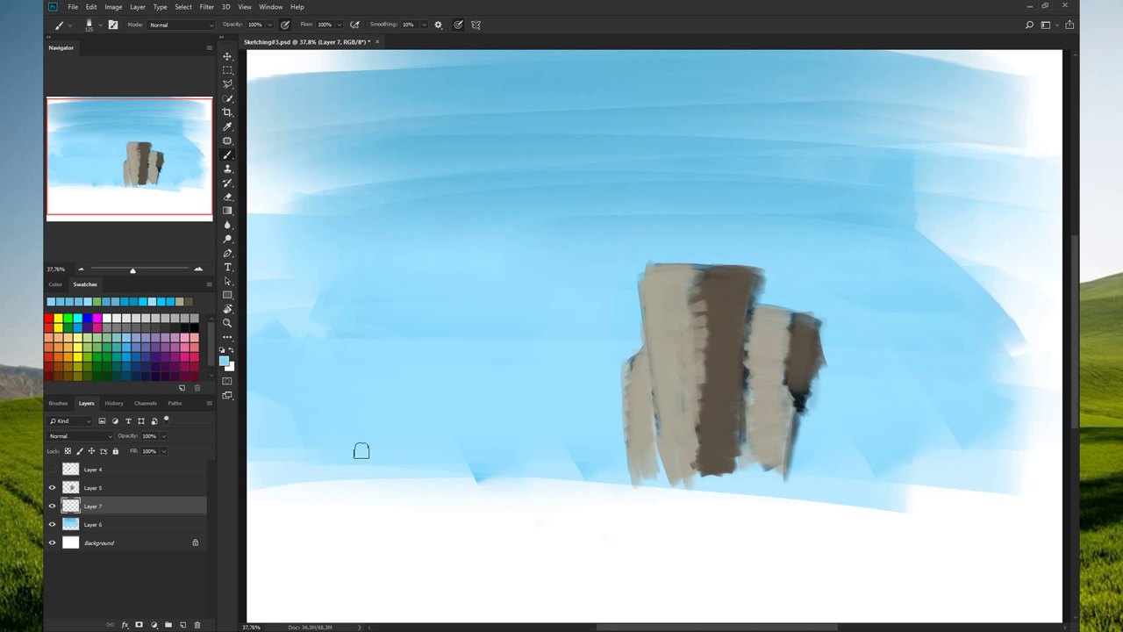
# - Pick an olive-green swatch and try green hill strokes left of the rocks, undoing them
pyautogui.click(95, 362)
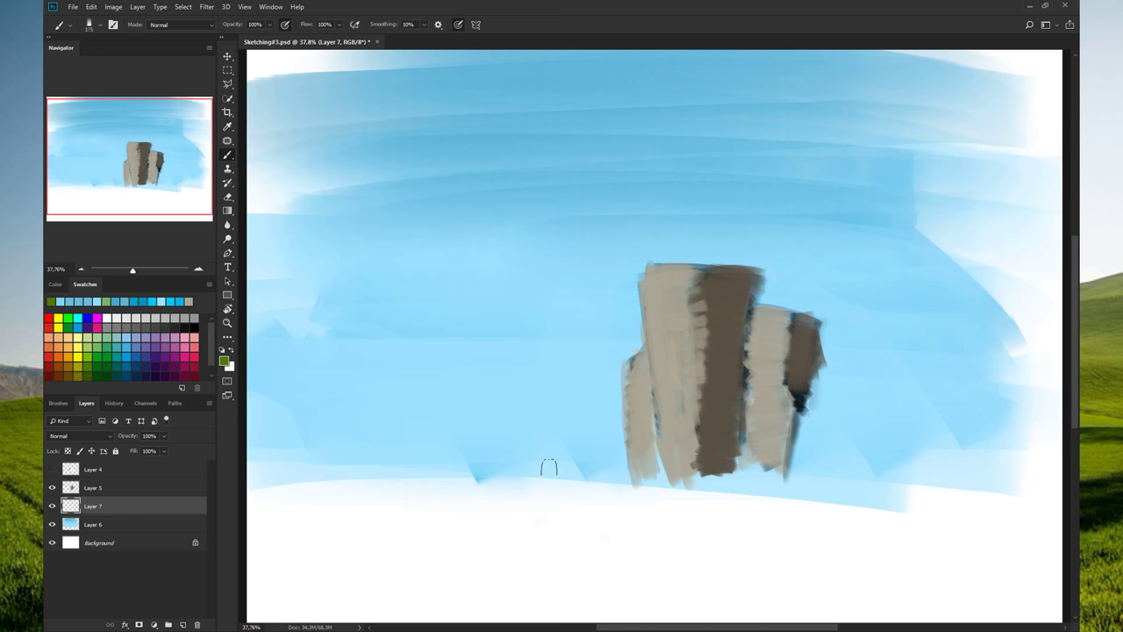
pyautogui.moveTo(618, 456)
pyautogui.mouseDown()
pyautogui.moveTo(425, 478)
pyautogui.moveTo(290, 479)
pyautogui.mouseUp()
pyautogui.hotkey('ctrl', 'z')
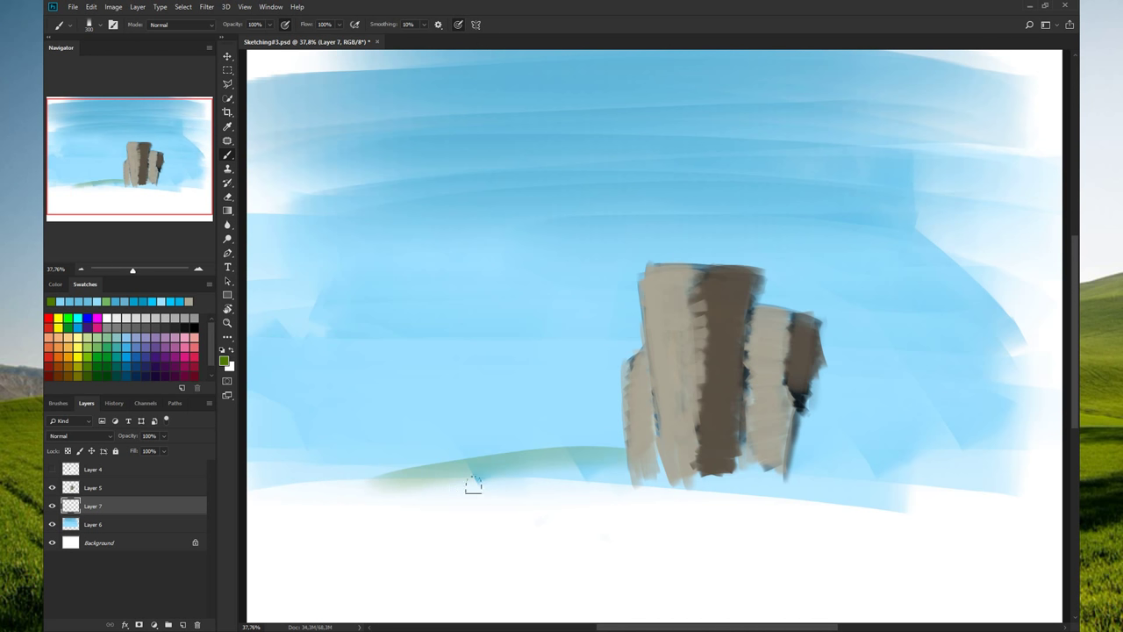
pyautogui.hotkey('ctrl', 'z')
pyautogui.moveTo(619, 458); pyautogui.dragTo(285, 484)
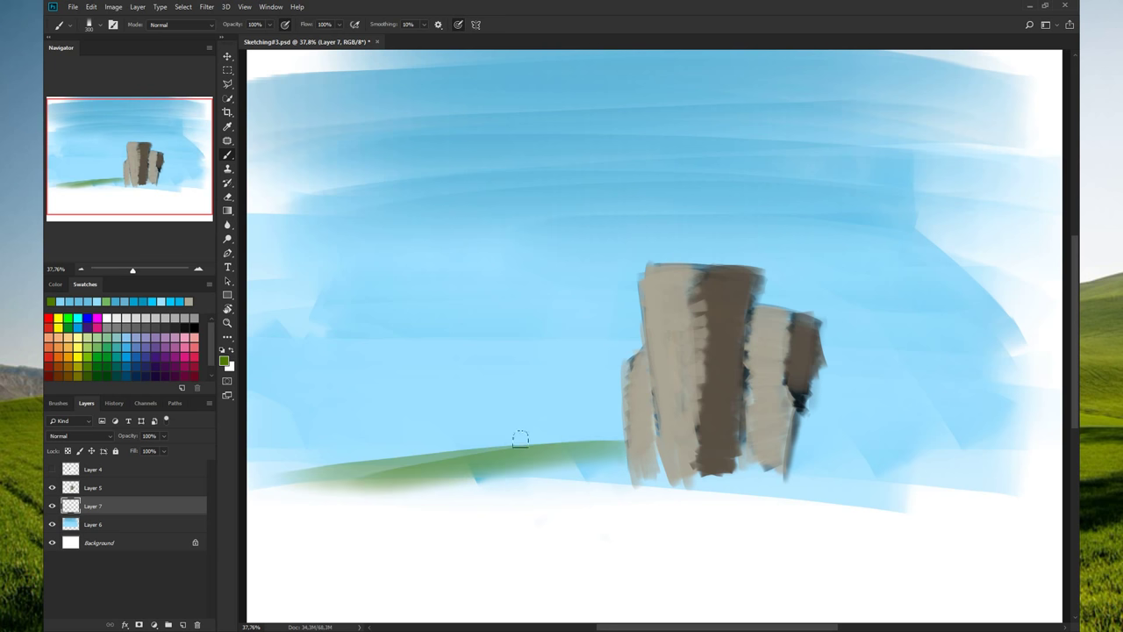
pyautogui.moveTo(625, 428); pyautogui.dragTo(274, 453)
pyautogui.hotkey('ctrl', 'z')
pyautogui.hotkey('ctrl', 'z')
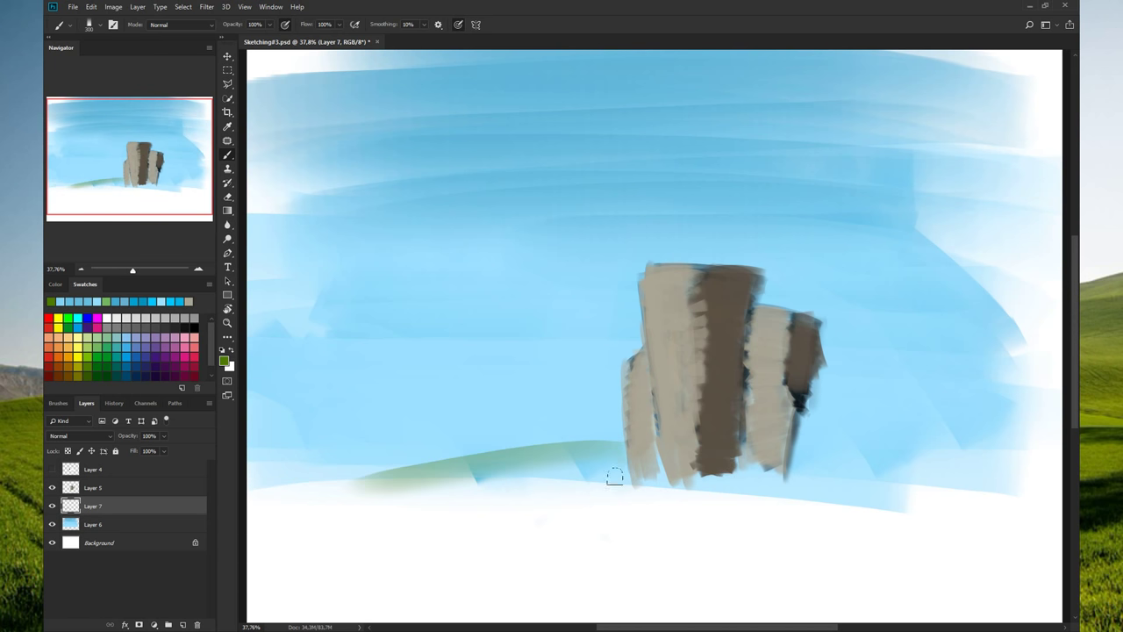
pyautogui.hotkey('ctrl', 'z')
pyautogui.moveTo(618, 469); pyautogui.dragTo(252, 484)
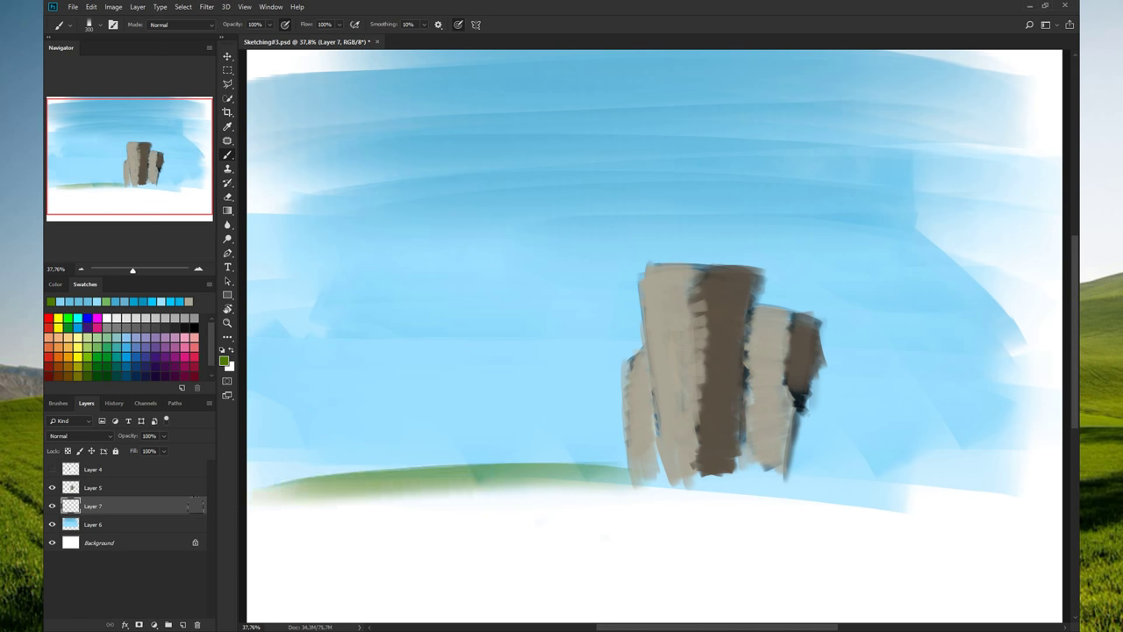
pyautogui.moveTo(630, 449); pyautogui.dragTo(351, 488)
pyautogui.hotkey('ctrl', 'z')
pyautogui.hotkey('ctrl', 'z')
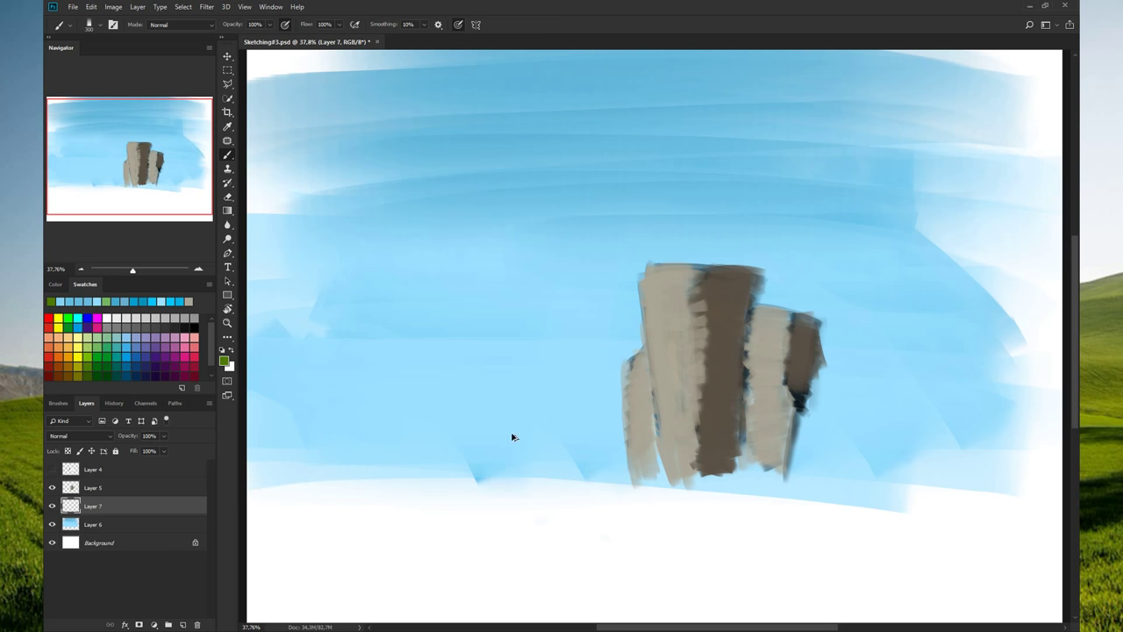
# - Paint green hills left and right of the rocks with a pale yellow-green strip beneath
pyautogui.moveTo(612, 376); pyautogui.dragTo(268, 395)
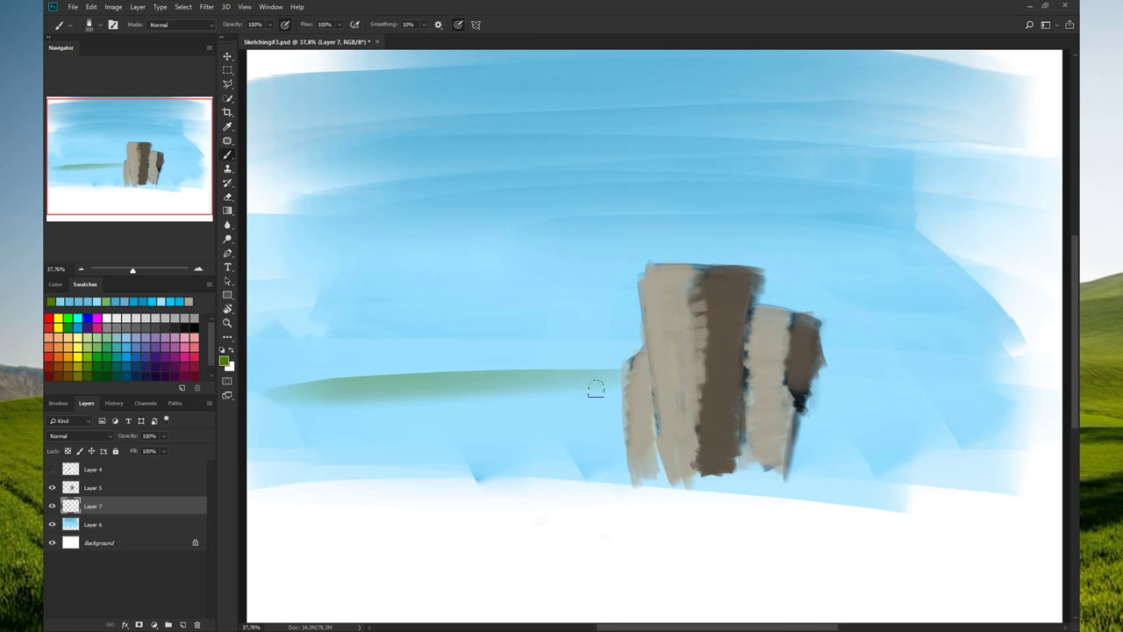
pyautogui.moveTo(617, 390)
pyautogui.mouseDown()
pyautogui.moveTo(538, 381)
pyautogui.moveTo(235, 414)
pyautogui.mouseUp()
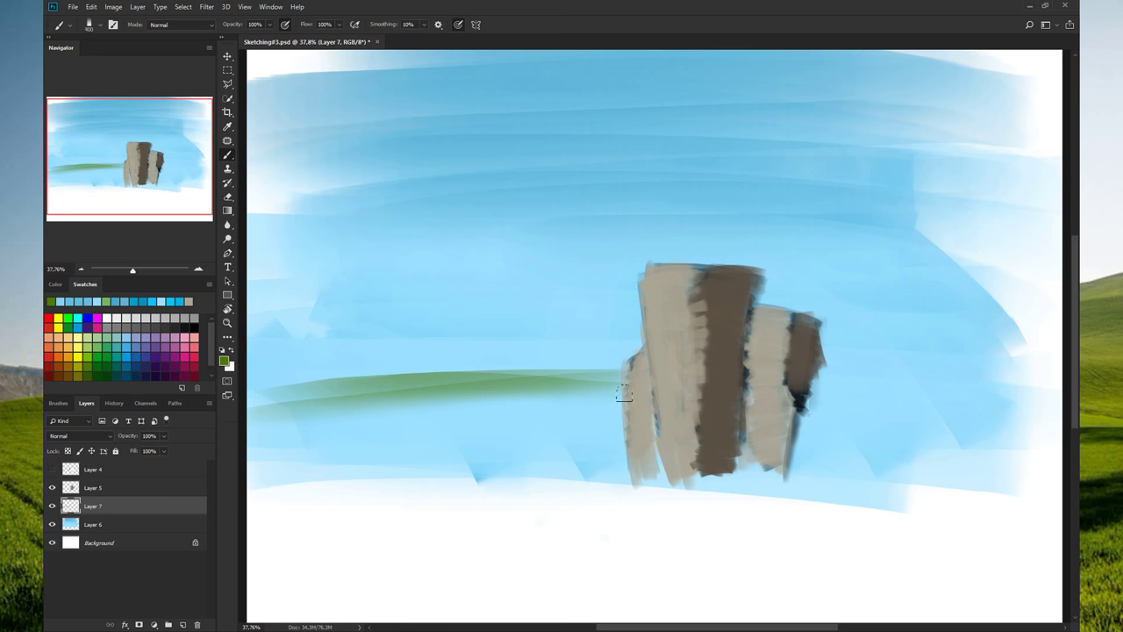
pyautogui.moveTo(624, 393)
pyautogui.mouseDown()
pyautogui.moveTo(249, 423)
pyautogui.moveTo(623, 439)
pyautogui.moveTo(483, 416)
pyautogui.mouseUp()
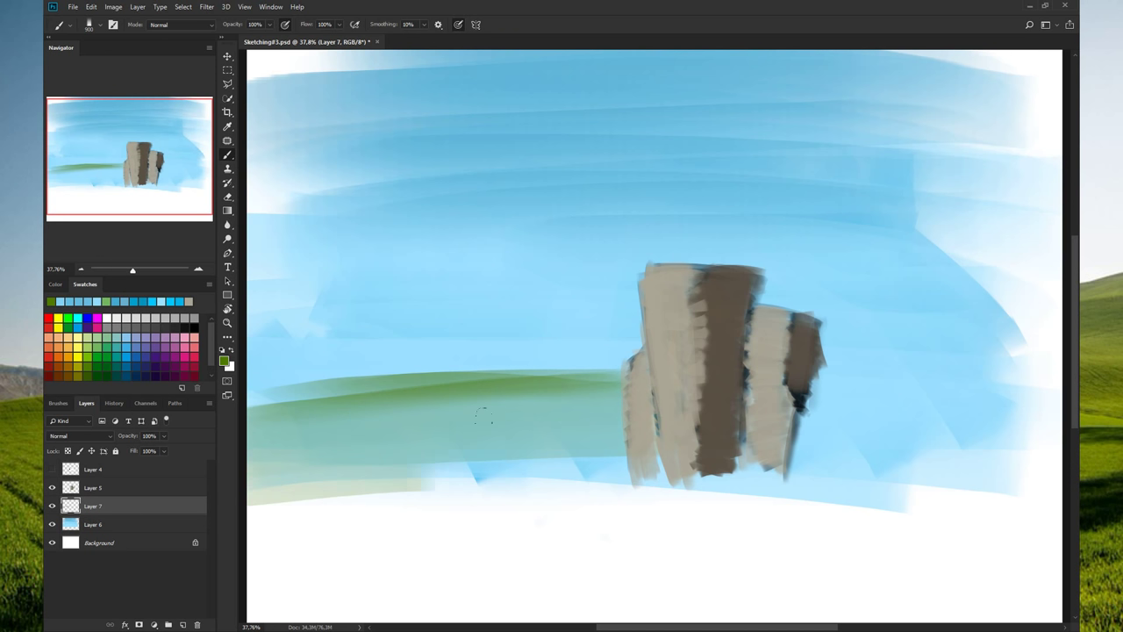
pyautogui.moveTo(421, 481); pyautogui.dragTo(777, 482)
pyautogui.moveTo(814, 386)
pyautogui.mouseDown()
pyautogui.moveTo(921, 421)
pyautogui.moveTo(798, 412)
pyautogui.mouseUp()
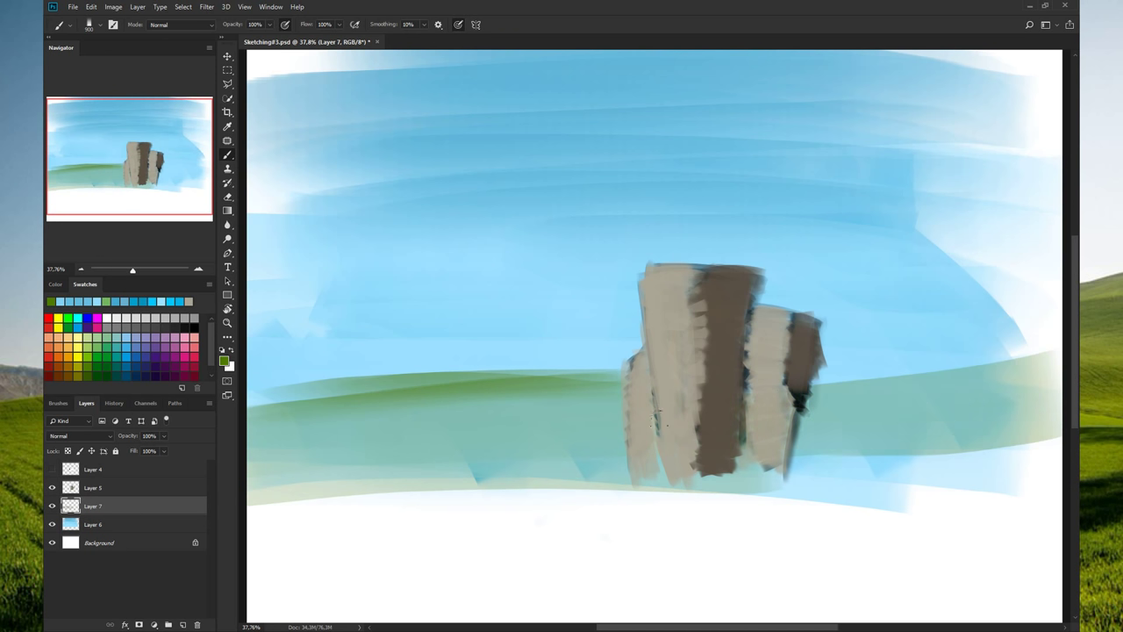
pyautogui.moveTo(693, 473); pyautogui.dragTo(1018, 491)
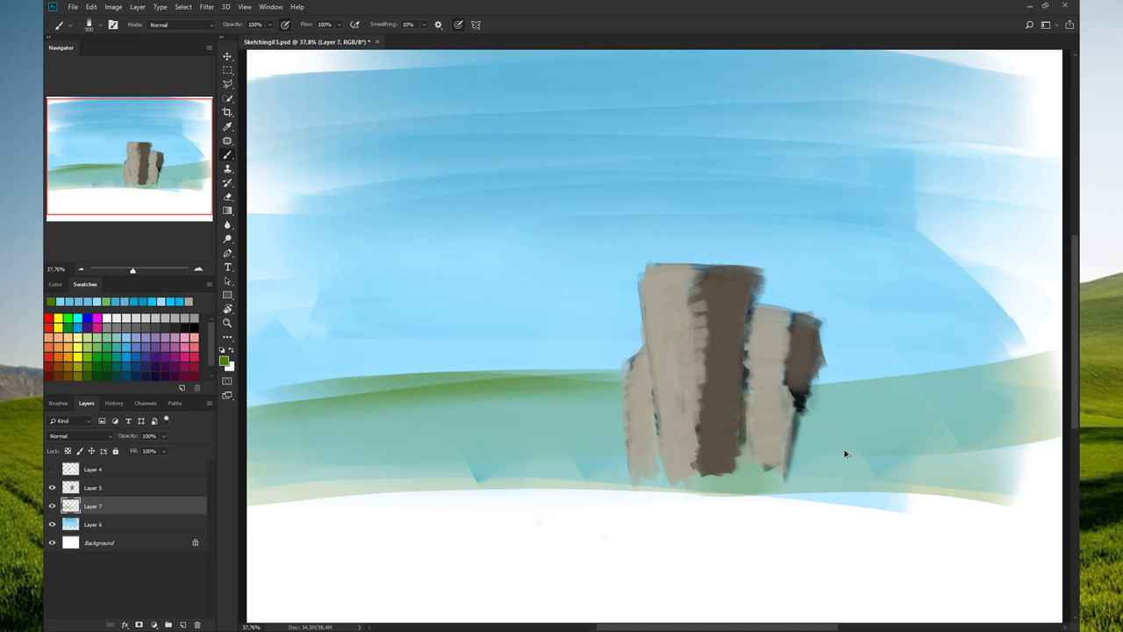
pyautogui.hotkey('ctrl', 'z')
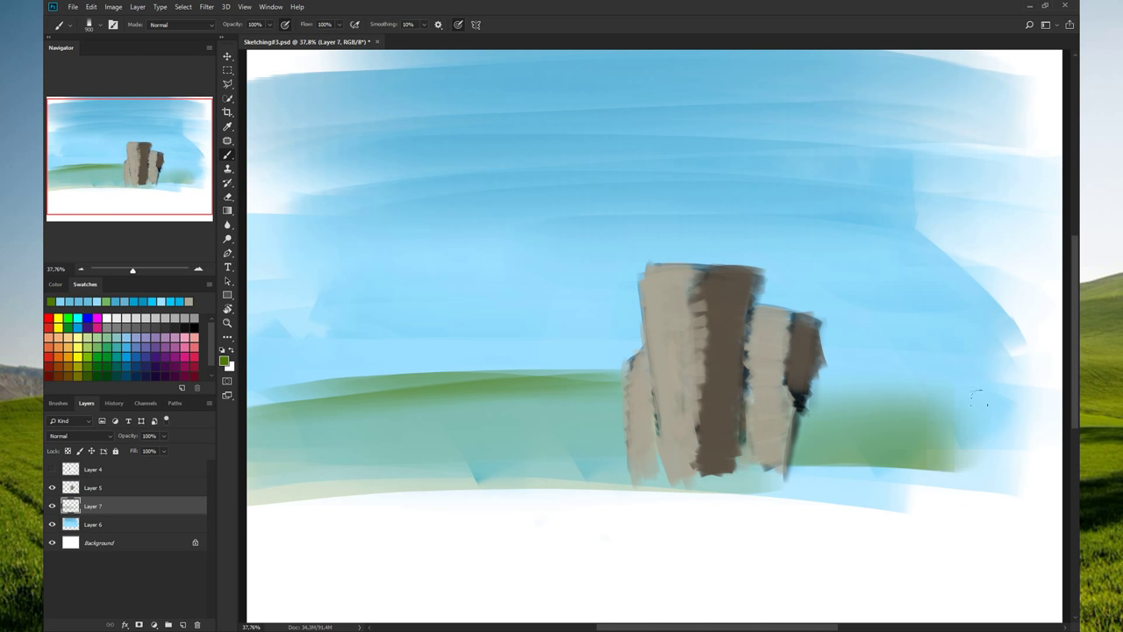
pyautogui.hotkey('ctrl', 'shift', 'z')
pyautogui.moveTo(807, 430); pyautogui.dragTo(989, 423)
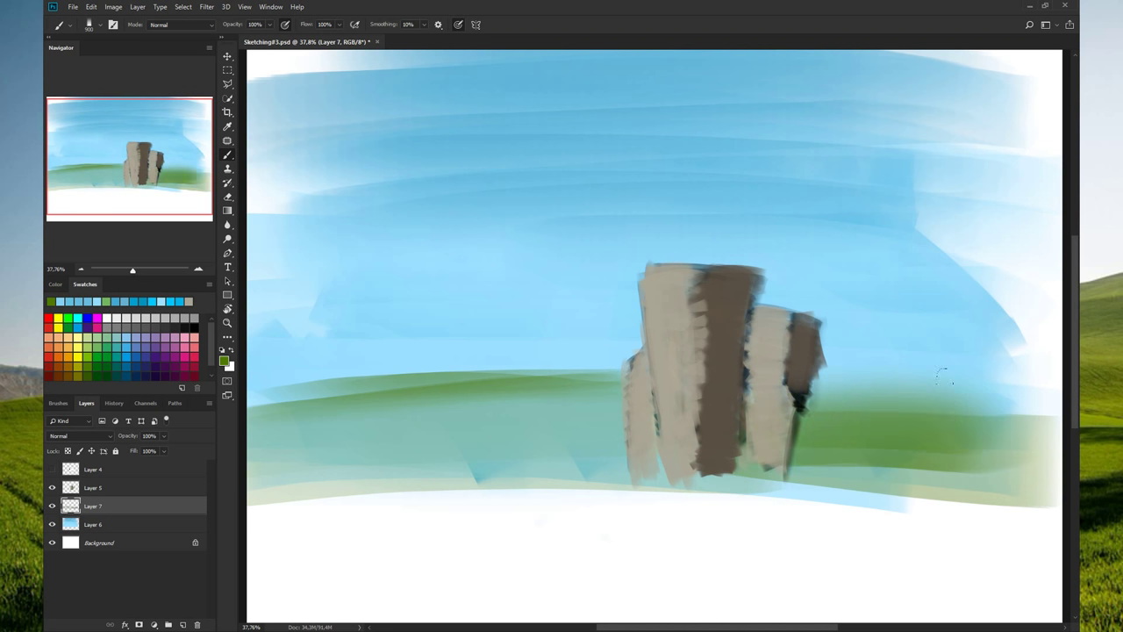
pyautogui.moveTo(798, 386); pyautogui.dragTo(1008, 381)
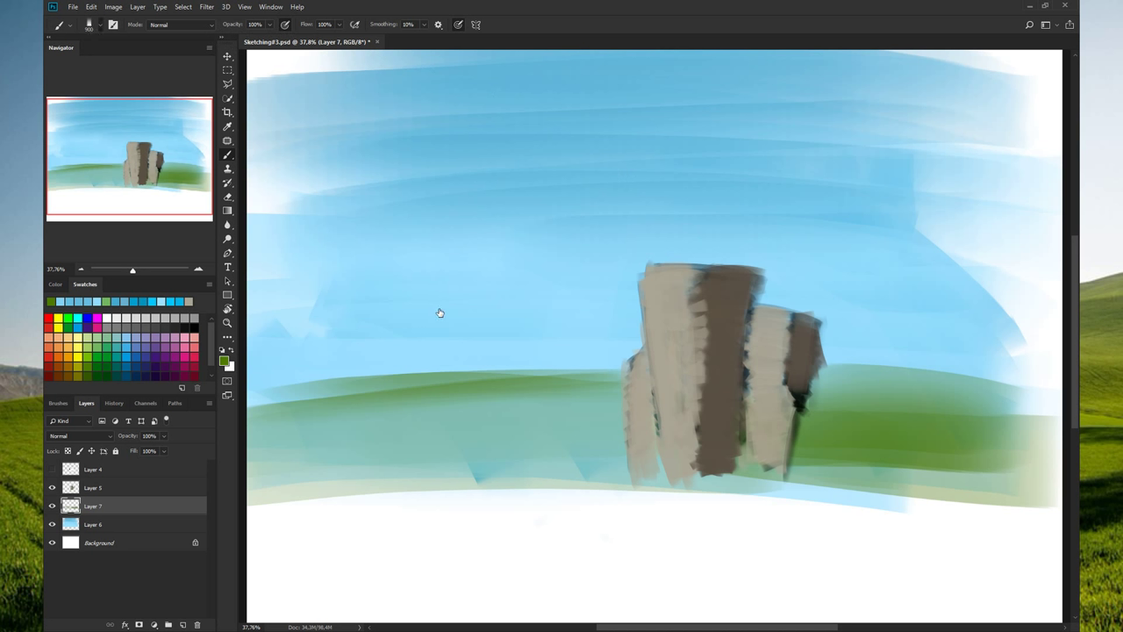
# - Shrink the brush and paint a small green leaf-shaped patch in the upper-left sky
pyautogui.press('[')
pyautogui.press('[')
pyautogui.press('[')
pyautogui.moveTo(372, 269); pyautogui.dragTo(460, 313)
pyautogui.hotkey('ctrl', 'z')
pyautogui.moveTo(371, 272)
pyautogui.mouseDown()
pyautogui.moveTo(486, 308)
pyautogui.moveTo(492, 296)
pyautogui.moveTo(451, 258)
pyautogui.moveTo(432, 278)
pyautogui.mouseUp()
# - Undo the green sky patch, shrink the brush, and undo two trial green sky strokes
pyautogui.hotkey('ctrl', 'z')
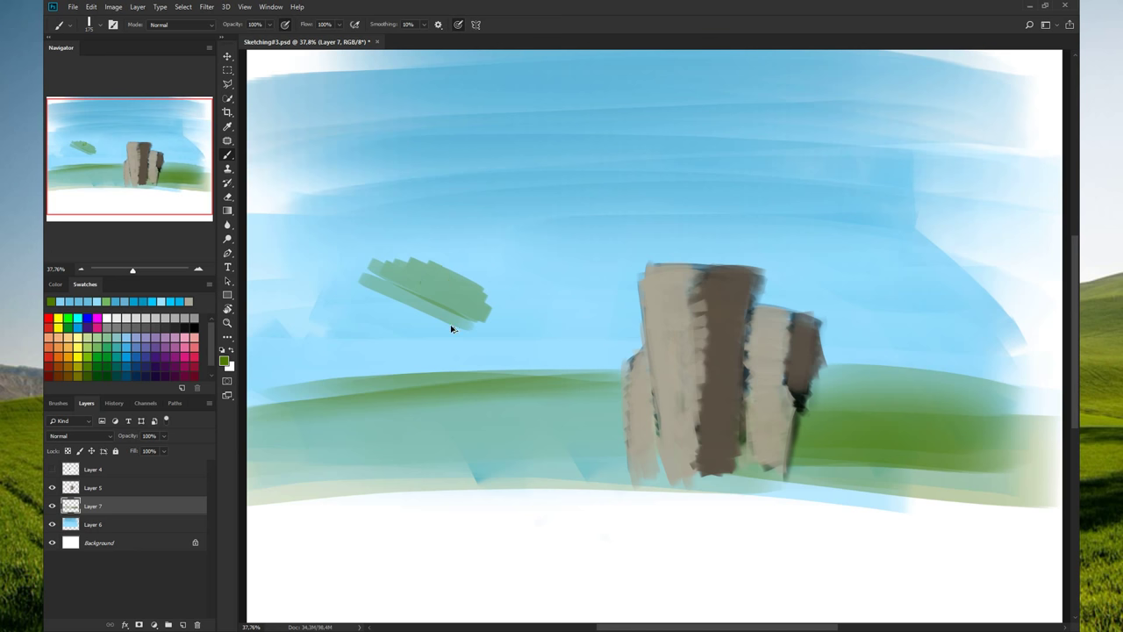
pyautogui.hotkey('ctrl', 'z')
pyautogui.hotkey('ctrl', 'z')
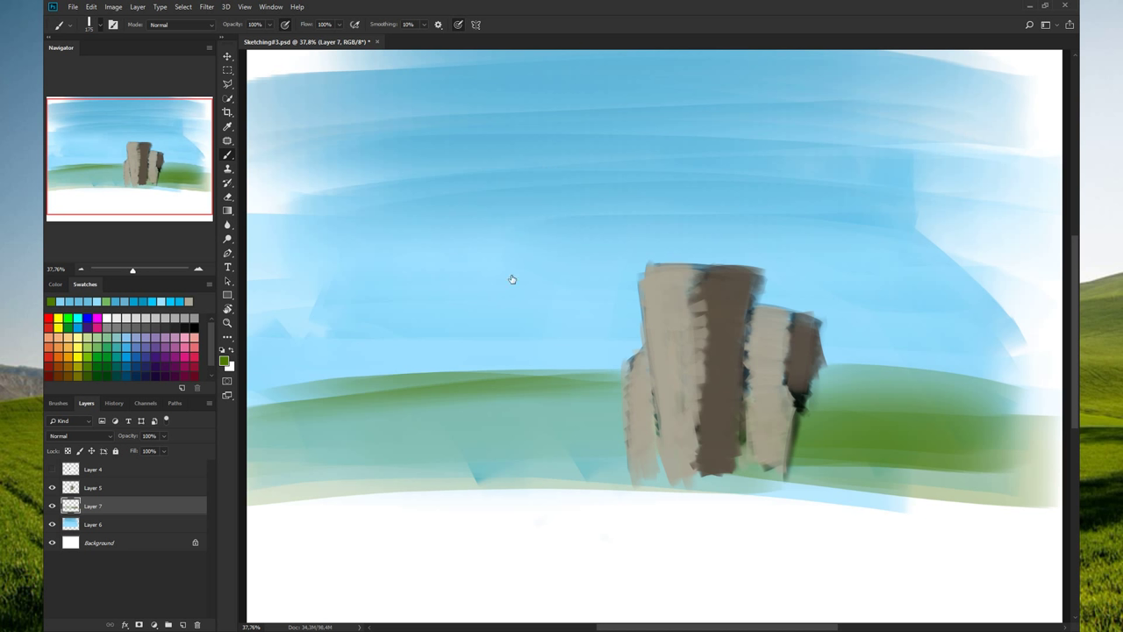
pyautogui.press('[')
pyautogui.moveTo(617, 165); pyautogui.dragTo(673, 209)
pyautogui.hotkey('ctrl', 'z')
pyautogui.moveTo(652, 246)
pyautogui.mouseDown()
pyautogui.moveTo(556, 146)
pyautogui.moveTo(632, 201)
pyautogui.mouseUp()
pyautogui.hotkey('ctrl', 'z')
# - Try green diagonal sky strokes and a darker left-hill stroke, undoing each
pyautogui.moveTo(436, 166); pyautogui.dragTo(548, 238)
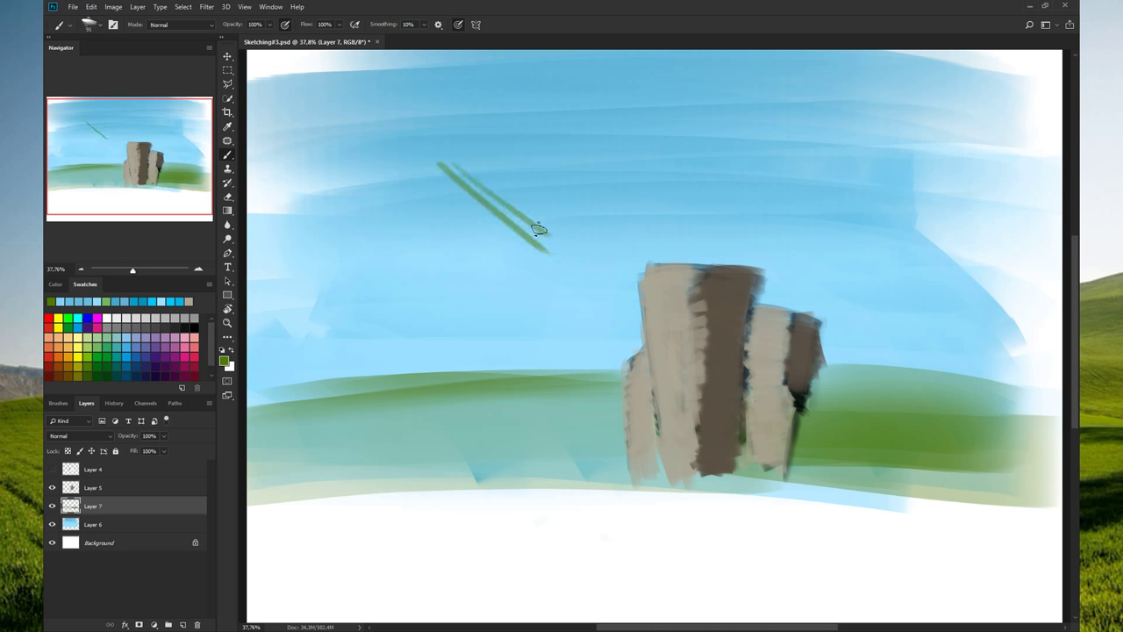
pyautogui.moveTo(473, 180); pyautogui.dragTo(526, 203)
pyautogui.hotkey('ctrl', 'z')
pyautogui.hotkey('ctrl', 'z')
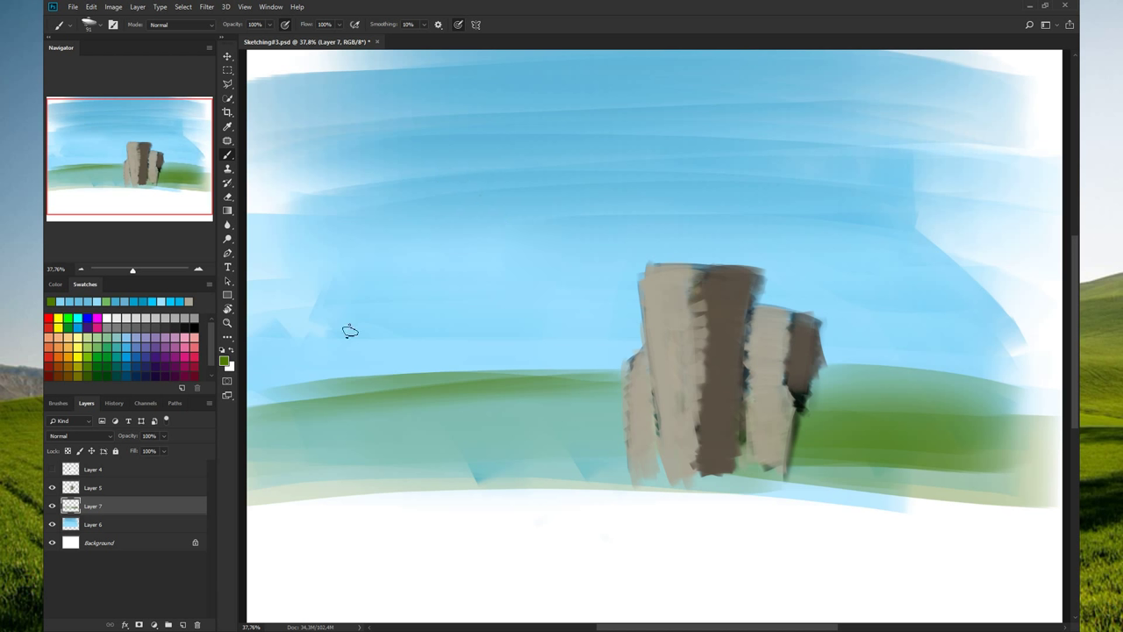
pyautogui.moveTo(359, 383)
pyautogui.mouseDown()
pyautogui.moveTo(253, 406)
pyautogui.moveTo(343, 379)
pyautogui.mouseUp()
pyautogui.hotkey('ctrl', 'z')
# - Undo the last green sky strokes and switch to a hard round brush tip
pyautogui.moveTo(468, 276); pyautogui.dragTo(544, 332)
pyautogui.hotkey('ctrl', 'z')
pyautogui.hotkey('ctrl', 'z')
pyautogui.hotkey('ctrl', 'z')
pyautogui.press('.')
# - Try dark strokes in the sky and a darker green ridge on the left hill, then undo
pyautogui.moveTo(409, 291); pyautogui.dragTo(501, 321)
pyautogui.hotkey('ctrl', 'z')
pyautogui.moveTo(618, 380); pyautogui.dragTo(277, 414)
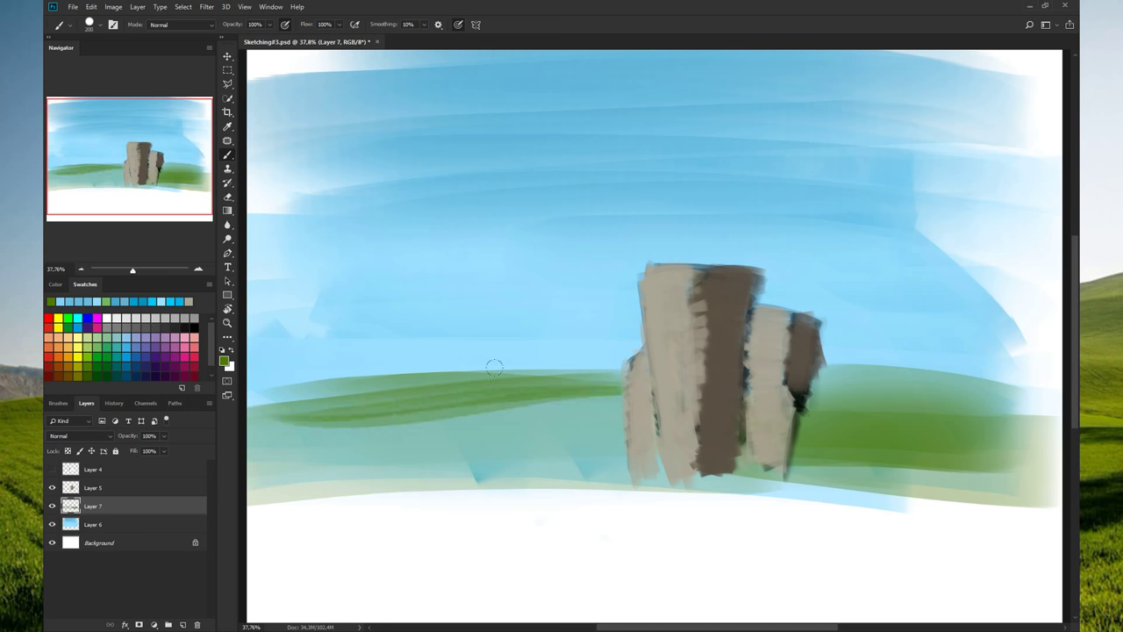
pyautogui.hotkey('ctrl', 'z')
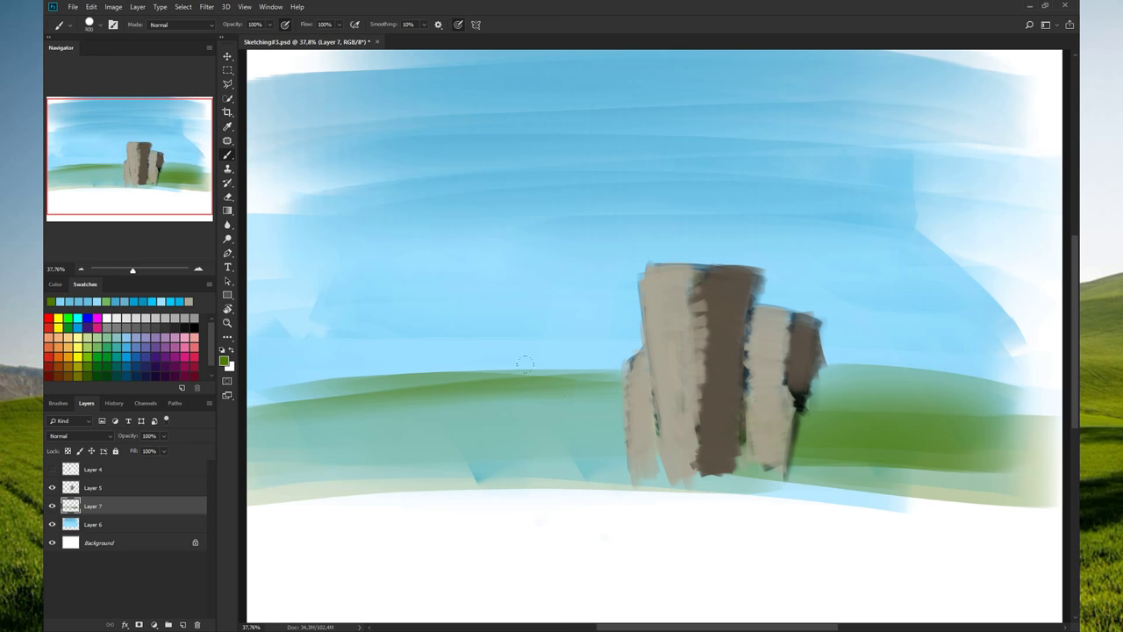
pyautogui.moveTo(618, 379); pyautogui.dragTo(273, 446)
pyautogui.moveTo(532, 386); pyautogui.dragTo(254, 430)
pyautogui.hotkey('ctrl', 'z')
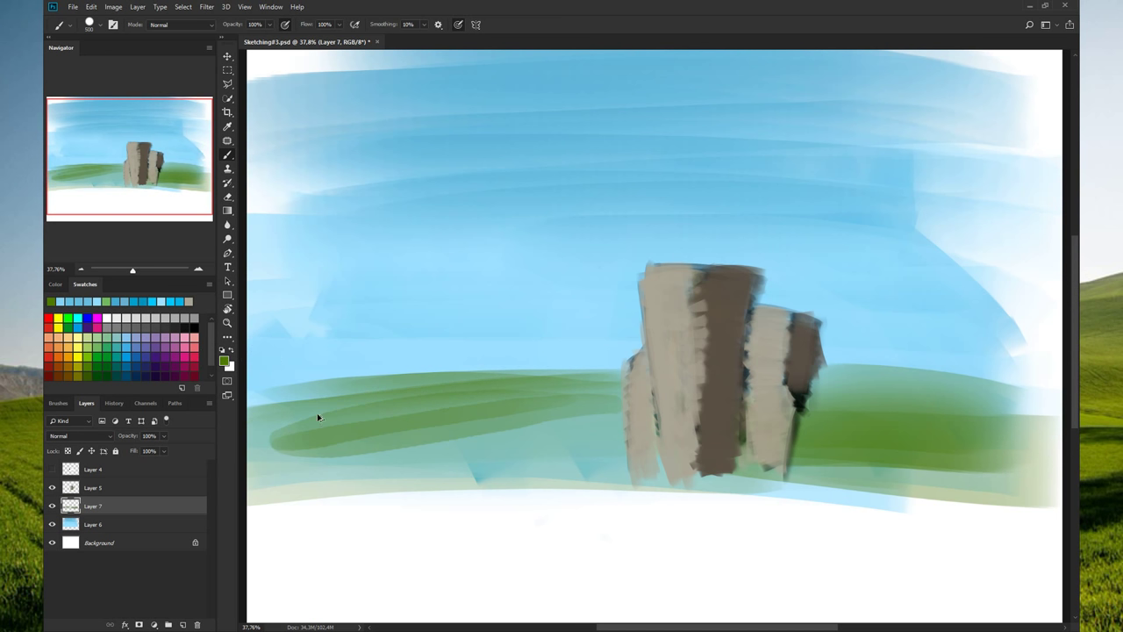
pyautogui.hotkey('ctrl', 'z')
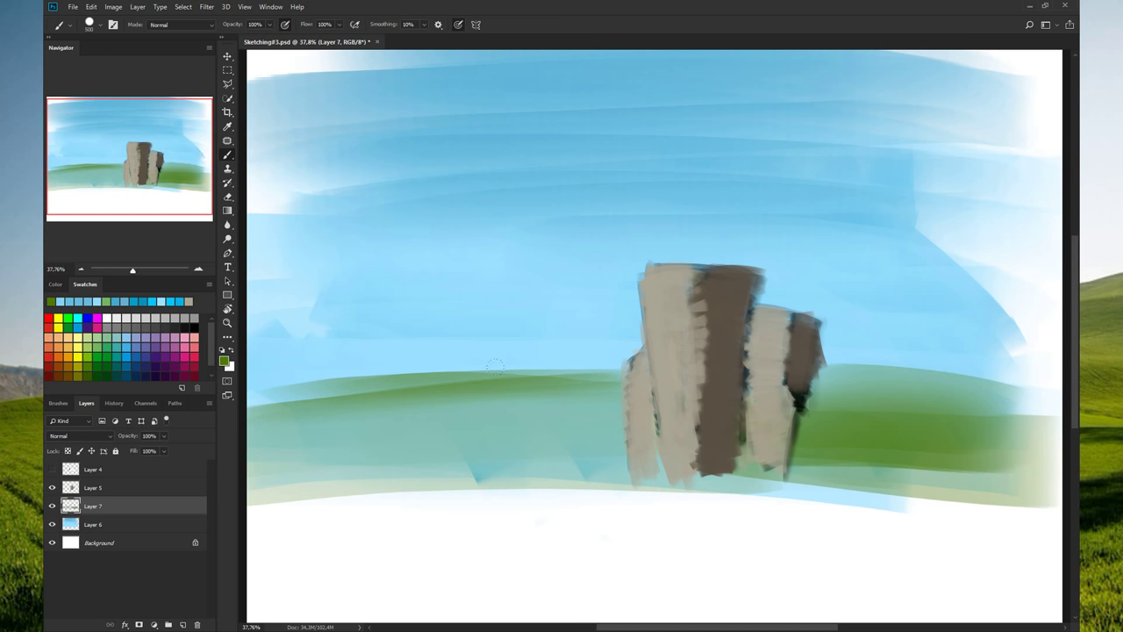
# - Darken the grass band with dark green strokes on both sides of the rocks
pyautogui.moveTo(621, 379); pyautogui.dragTo(336, 430)
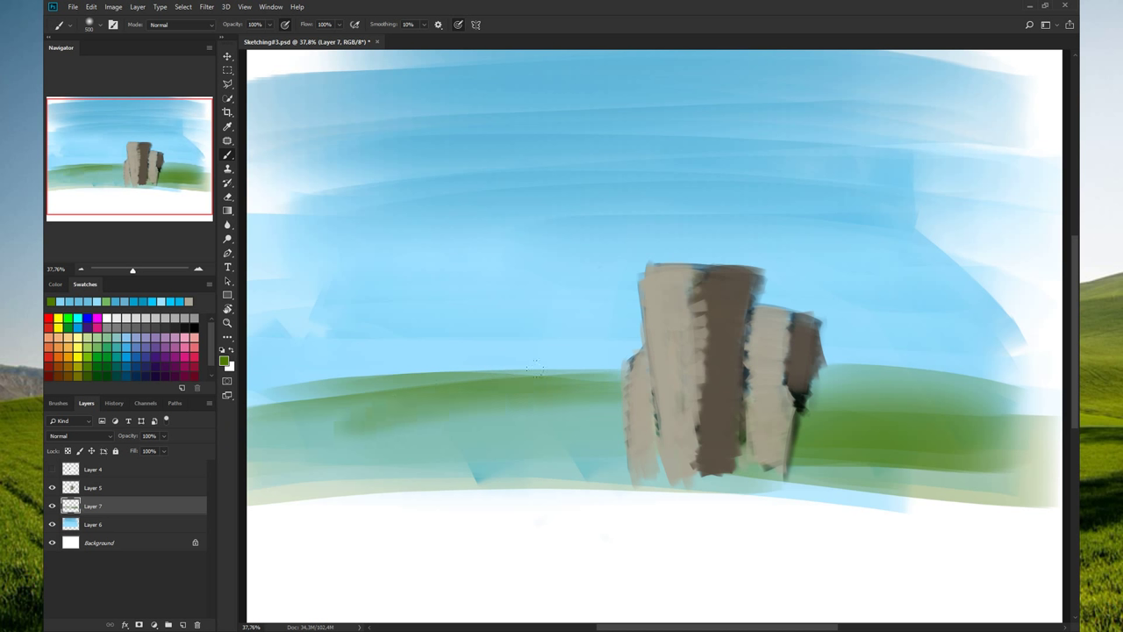
pyautogui.moveTo(593, 391); pyautogui.dragTo(248, 449)
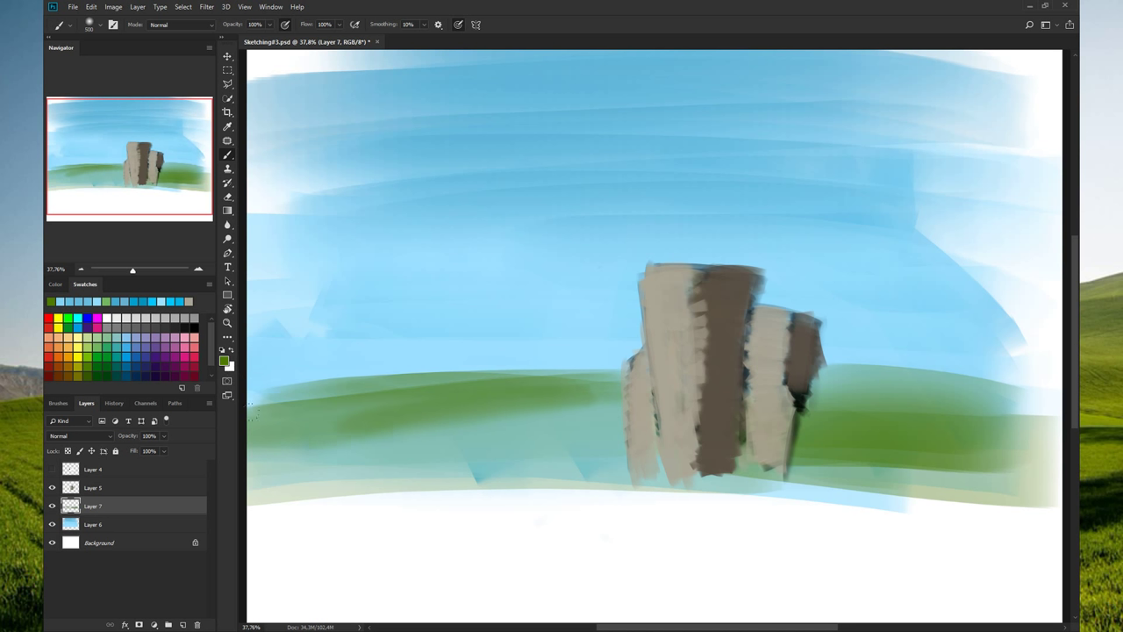
pyautogui.moveTo(610, 399)
pyautogui.mouseDown()
pyautogui.moveTo(304, 456)
pyautogui.moveTo(358, 467)
pyautogui.mouseUp()
pyautogui.moveTo(628, 478); pyautogui.dragTo(373, 453)
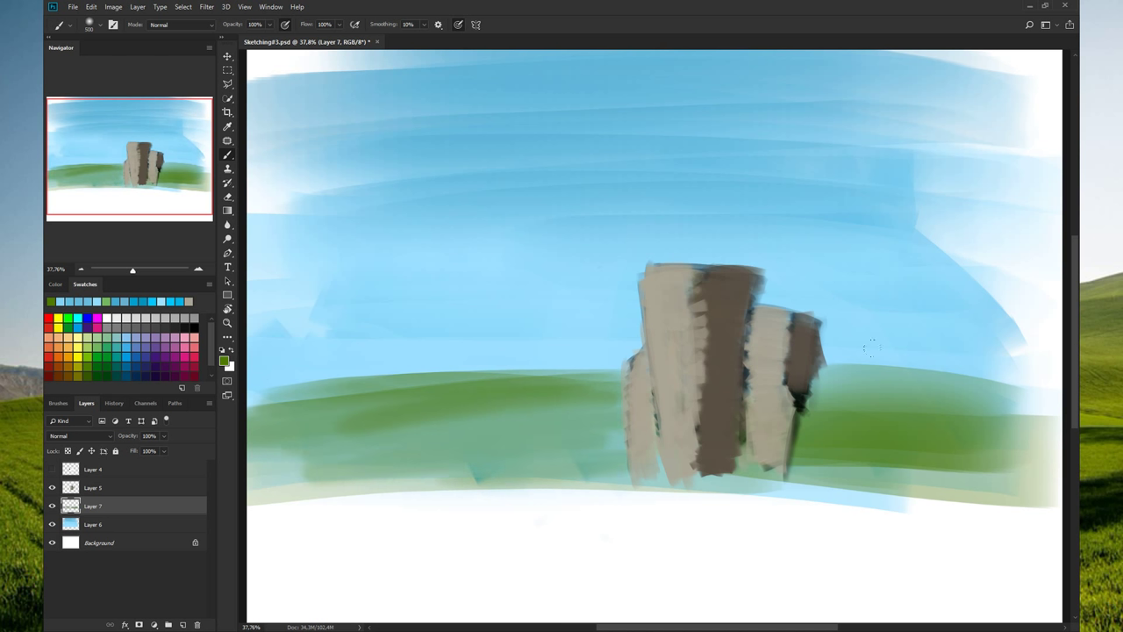
pyautogui.moveTo(1004, 386); pyautogui.dragTo(834, 390)
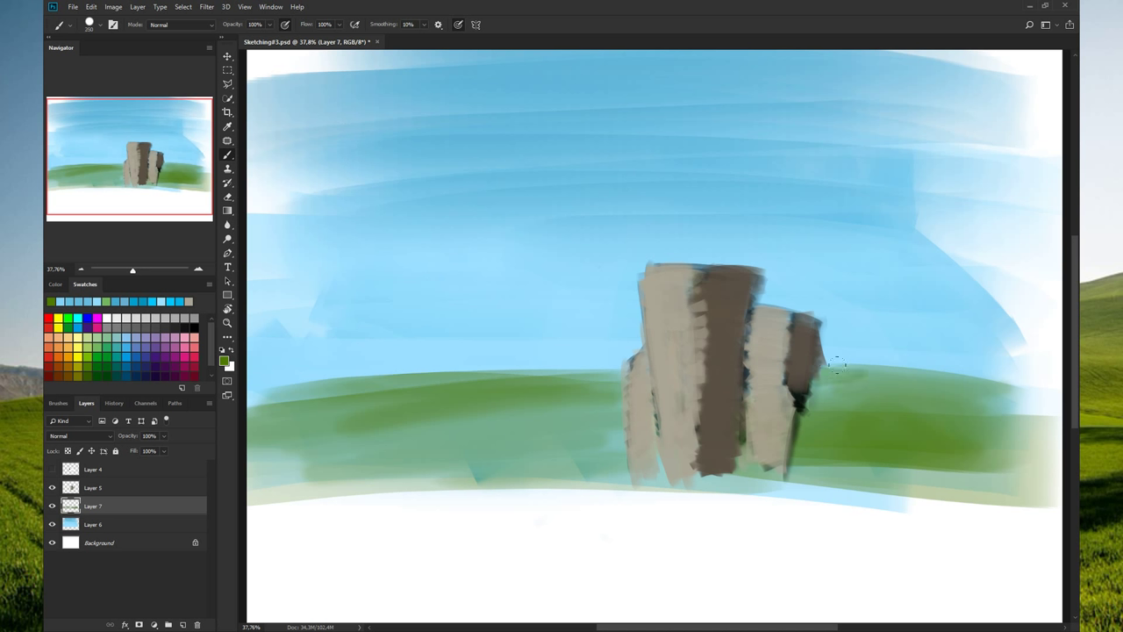
# - Fill the blue horizon gap right of the rock with green, then undo a sky test stroke
pyautogui.moveTo(837, 364); pyautogui.dragTo(893, 377)
pyautogui.moveTo(968, 373)
pyautogui.mouseDown()
pyautogui.moveTo(849, 383)
pyautogui.moveTo(816, 365)
pyautogui.mouseUp()
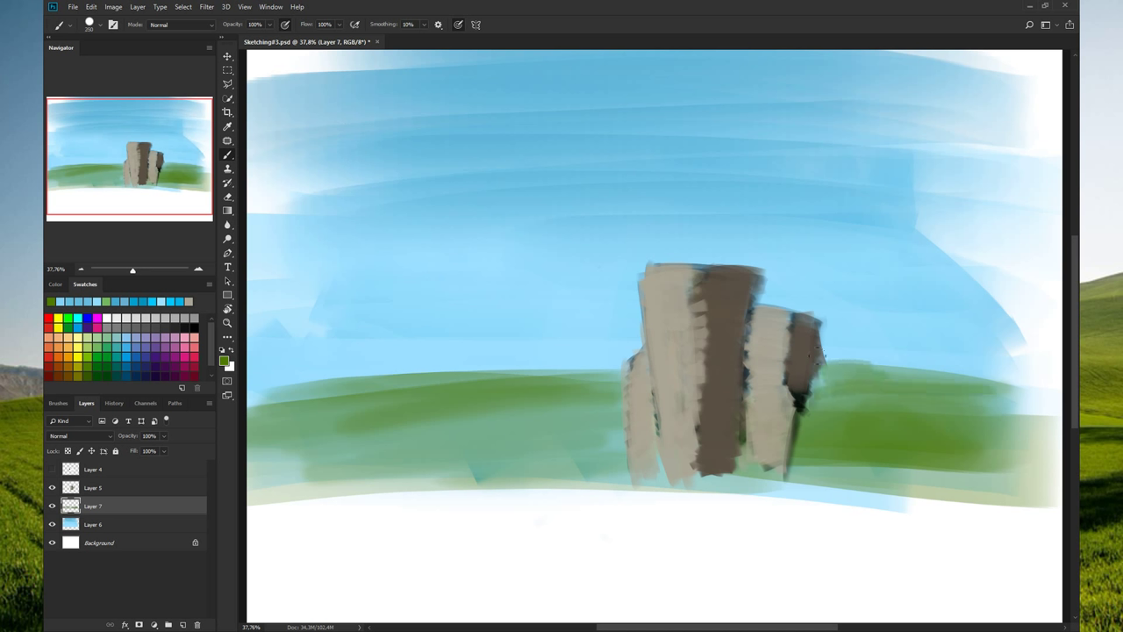
pyautogui.moveTo(1009, 364); pyautogui.dragTo(851, 377)
pyautogui.moveTo(940, 395)
pyautogui.mouseDown()
pyautogui.moveTo(858, 380)
pyautogui.moveTo(833, 404)
pyautogui.mouseUp()
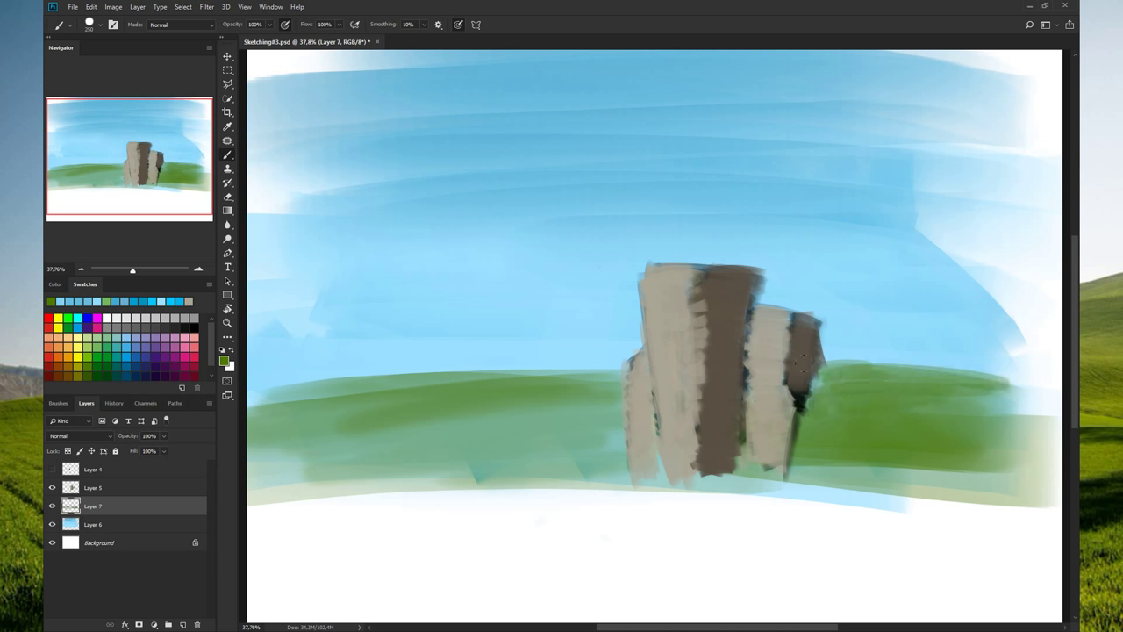
pyautogui.moveTo(940, 395); pyautogui.dragTo(832, 393)
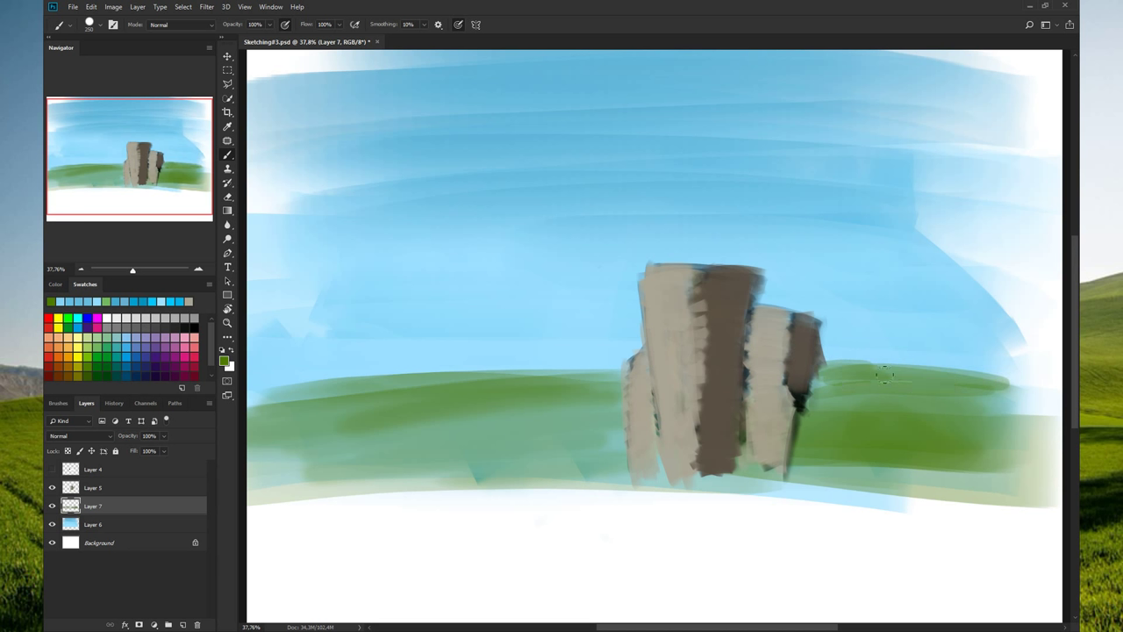
pyautogui.moveTo(1007, 379); pyautogui.dragTo(820, 375)
pyautogui.moveTo(461, 141); pyautogui.dragTo(581, 240)
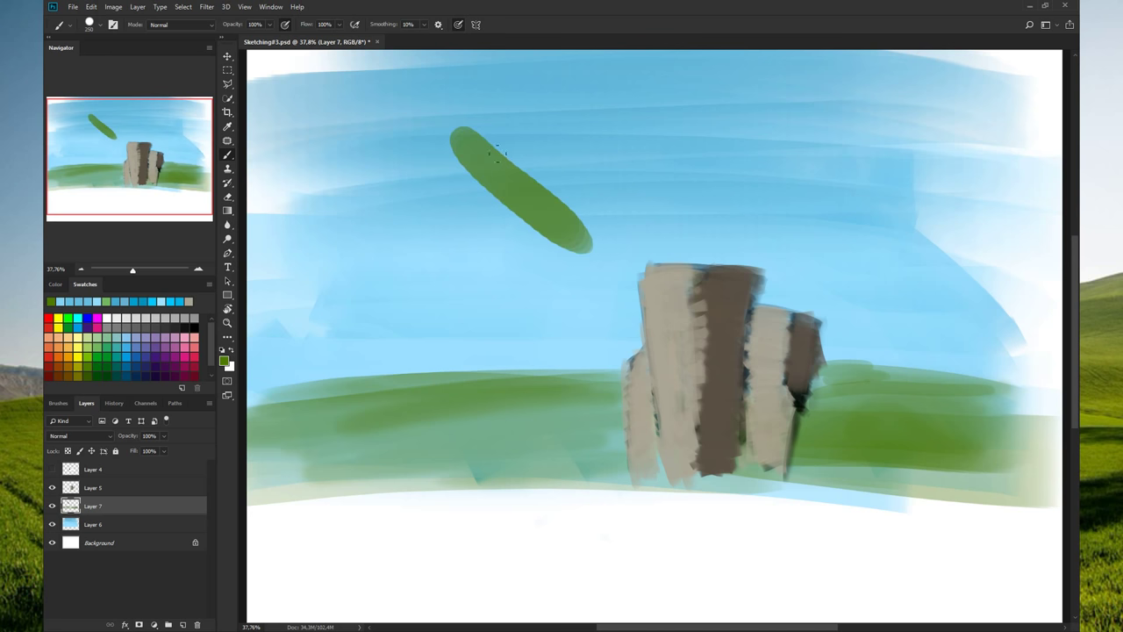
pyautogui.hotkey('ctrl', 'z')
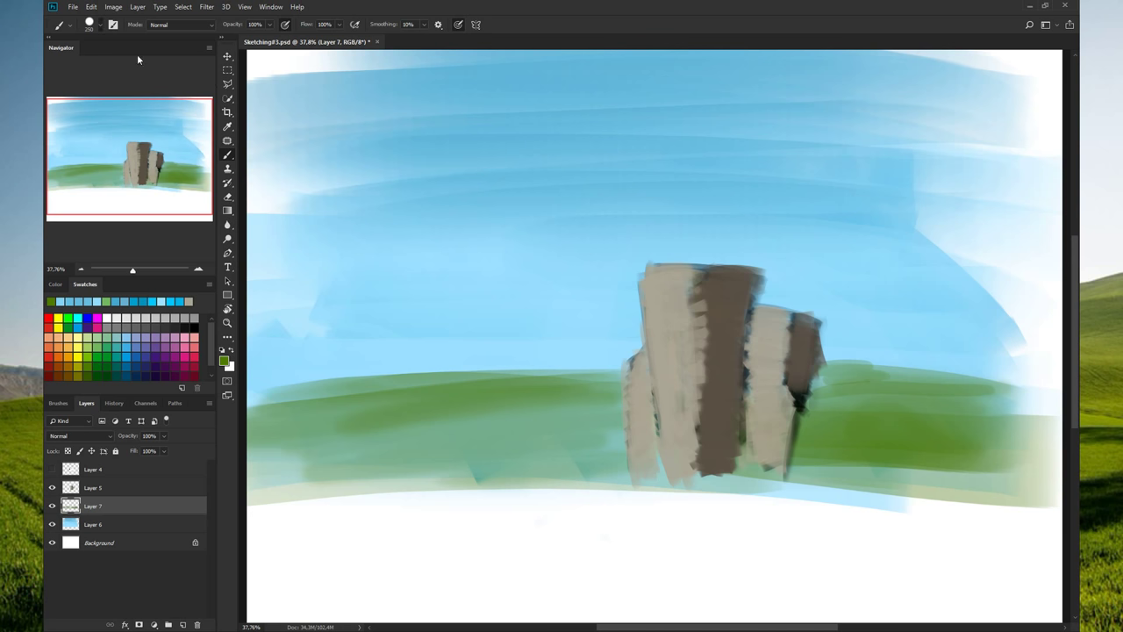
# - Set the brush spacing to 10% and undo the resulting test strokes in the sky
pyautogui.click(112, 25)
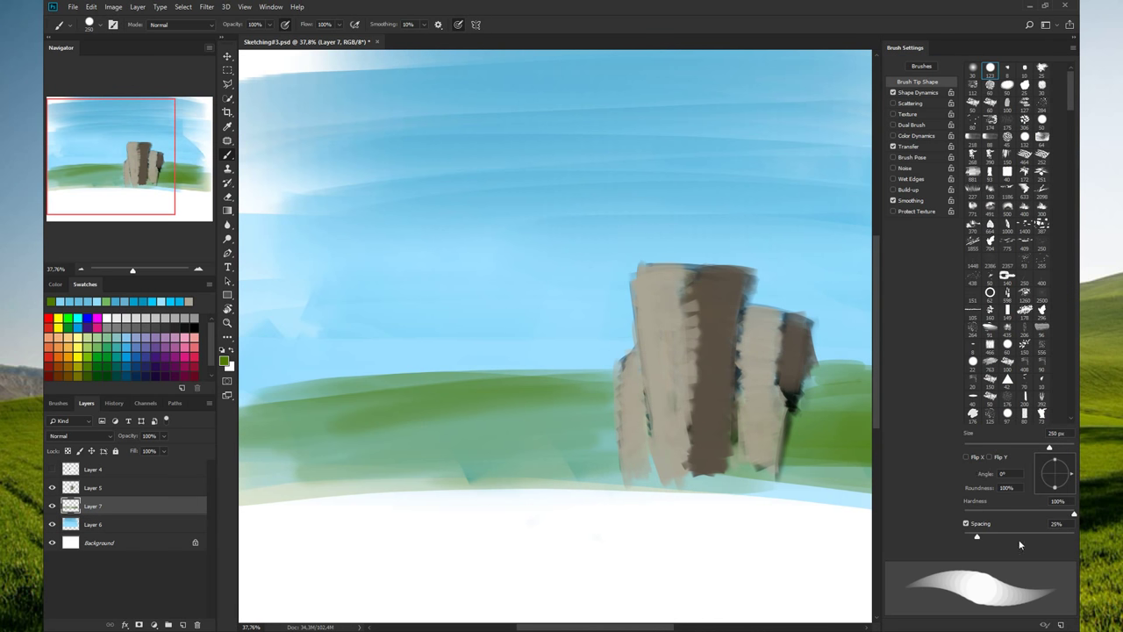
pyautogui.write('10')
pyautogui.press('Return')
pyautogui.click(112, 25)
pyautogui.moveTo(430, 140); pyautogui.dragTo(544, 230)
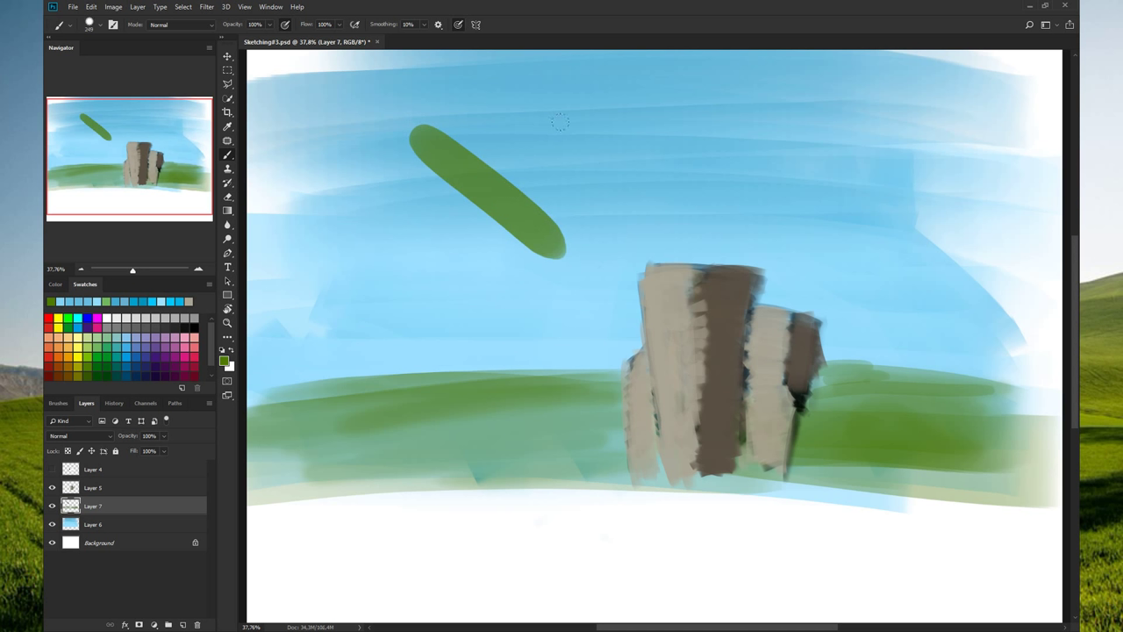
pyautogui.moveTo(500, 89)
pyautogui.mouseDown()
pyautogui.moveTo(649, 203)
pyautogui.moveTo(640, 180)
pyautogui.moveTo(653, 162)
pyautogui.mouseUp()
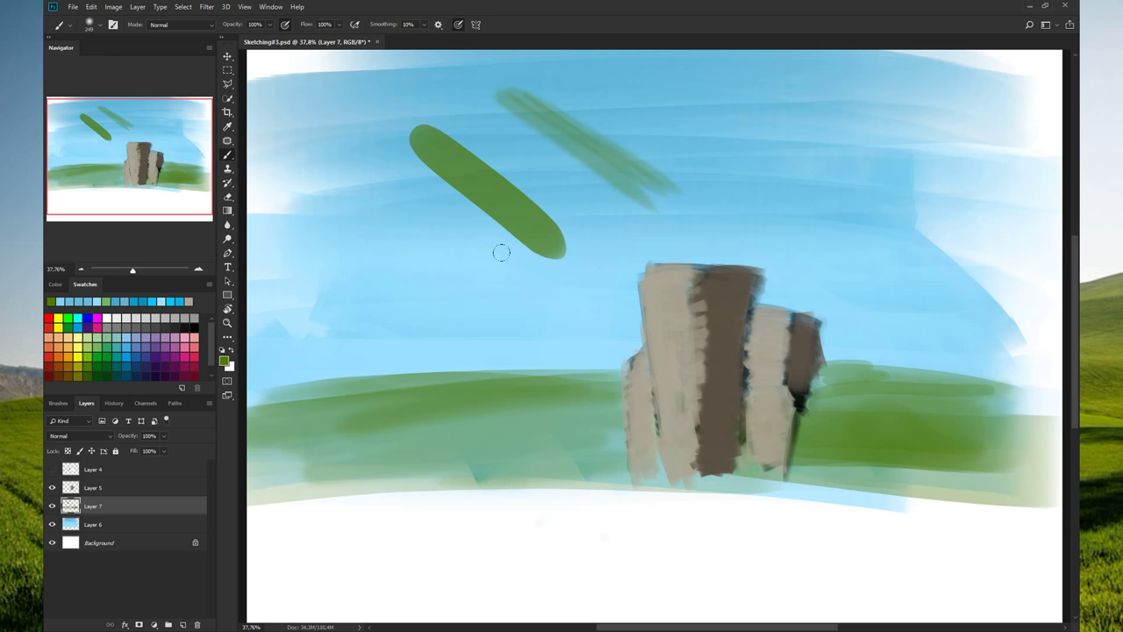
pyautogui.hotkey('ctrl', 'z')
pyautogui.hotkey('ctrl', 'z')
pyautogui.hotkey('ctrl', 'z')
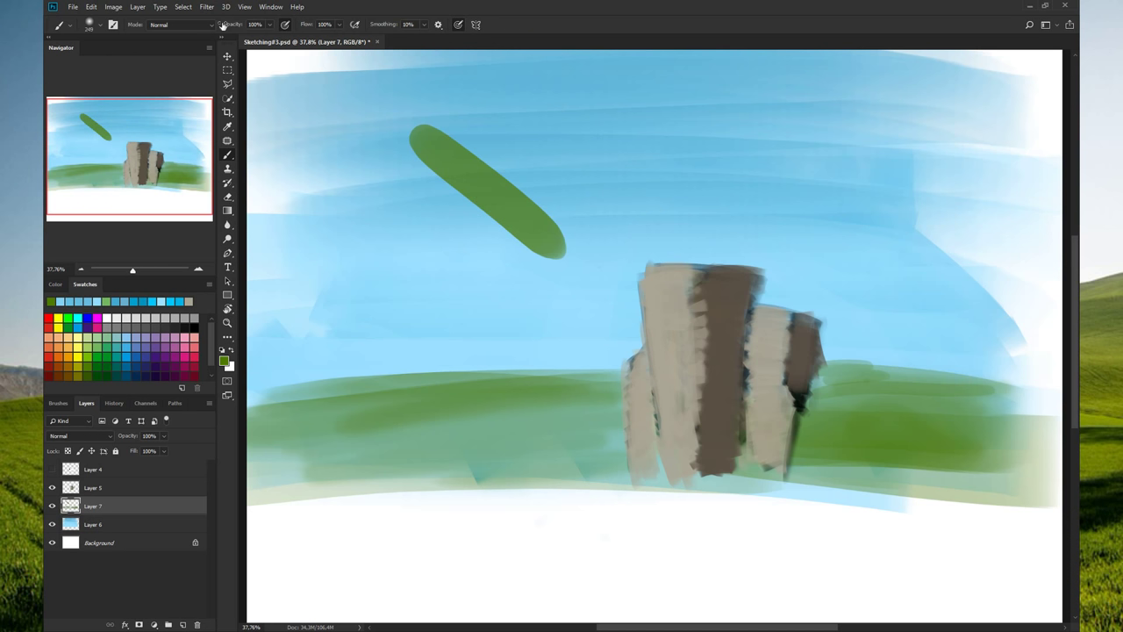
pyautogui.hotkey('ctrl', 'z')
# - Raise the brush hardness to 99% in Brush Settings
pyautogui.click(112, 24)
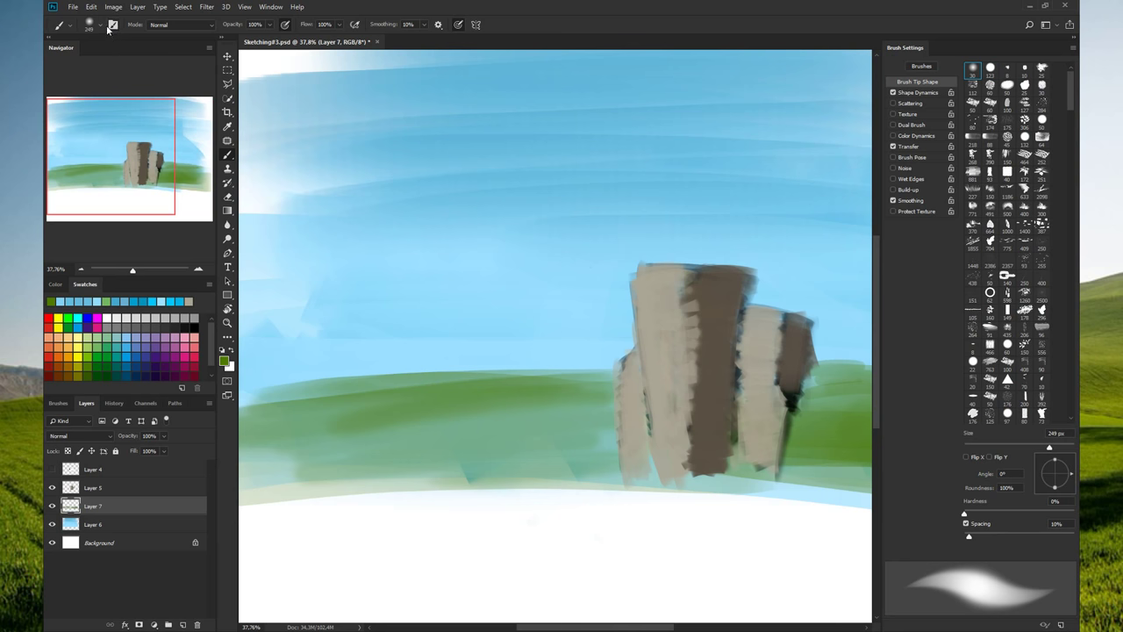
pyautogui.click(112, 25)
pyautogui.moveTo(964, 519)
pyautogui.mouseDown()
pyautogui.moveTo(1070, 517)
pyautogui.moveTo(964, 511)
pyautogui.mouseUp()
pyautogui.click(113, 25)
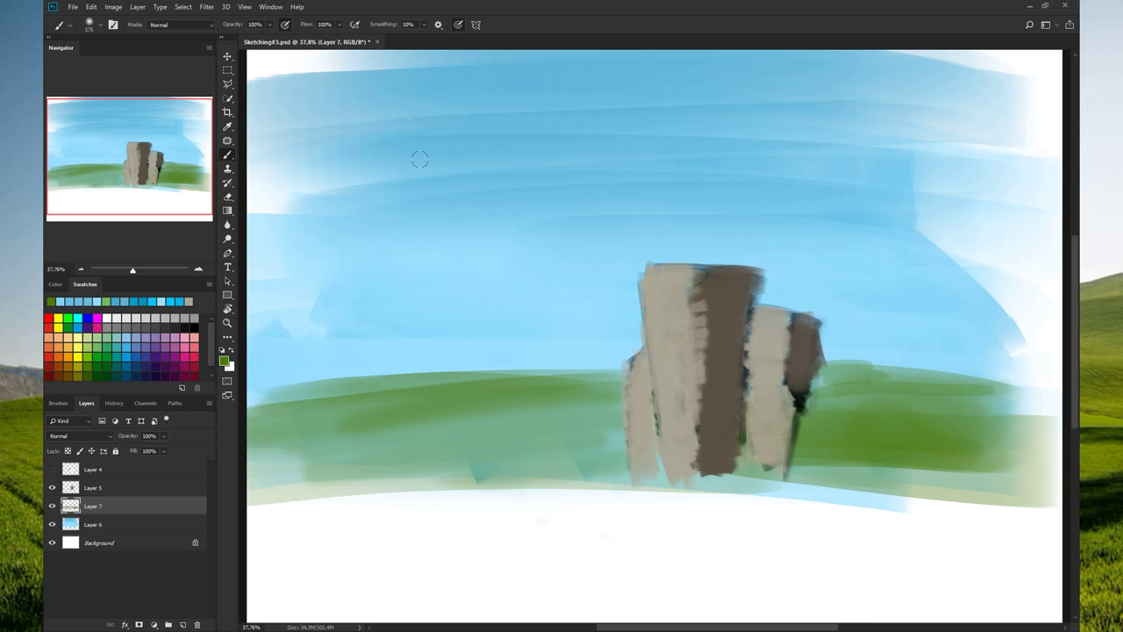
# - Harden the brush and paint a handwritten shortcut note with a plus sign in the sky
pyautogui.hotkey('shift', ']')
pyautogui.hotkey('shift', ']')
pyautogui.moveTo(414, 165)
pyautogui.mouseDown()
pyautogui.moveTo(430, 213)
pyautogui.moveTo(456, 184)
pyautogui.moveTo(452, 194)
pyautogui.mouseUp()
pyautogui.moveTo(469, 98); pyautogui.dragTo(456, 200)
pyautogui.moveTo(480, 132); pyautogui.dragTo(478, 171)
pyautogui.moveTo(465, 96)
pyautogui.mouseDown()
pyautogui.moveTo(503, 140)
pyautogui.moveTo(551, 104)
pyautogui.mouseUp()
pyautogui.moveTo(537, 98)
pyautogui.mouseDown()
pyautogui.moveTo(546, 123)
pyautogui.moveTo(577, 63)
pyautogui.moveTo(592, 134)
pyautogui.mouseUp()
pyautogui.moveTo(568, 109); pyautogui.dragTo(597, 95)
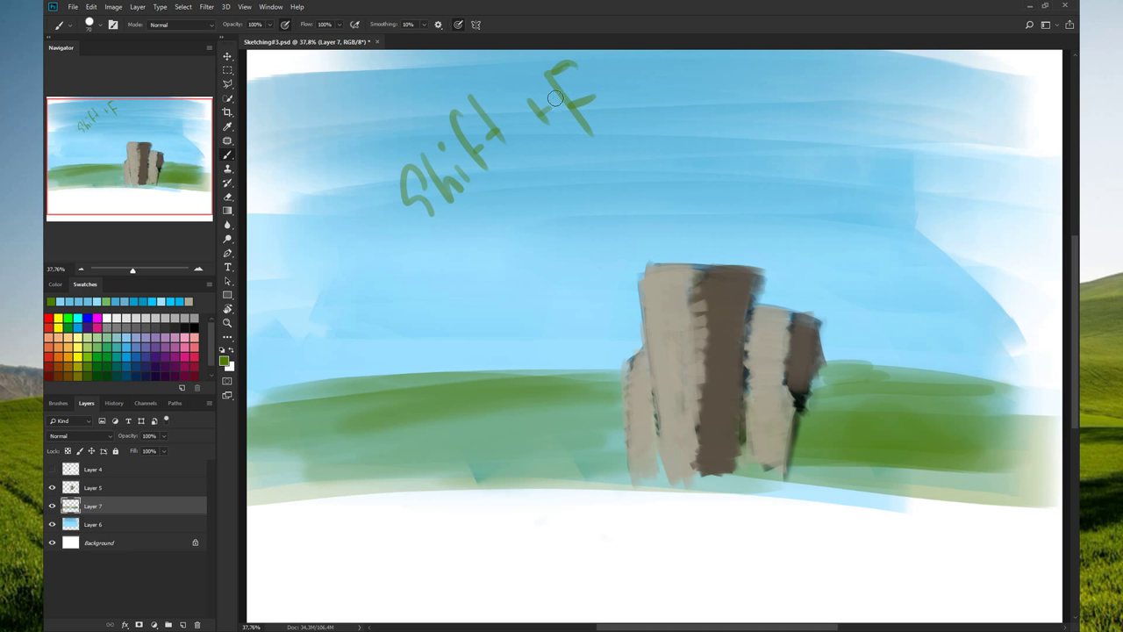
pyautogui.hotkey('ctrl', 'z')
pyautogui.hotkey('ctrl', 'z')
pyautogui.hotkey('ctrl', 'z')
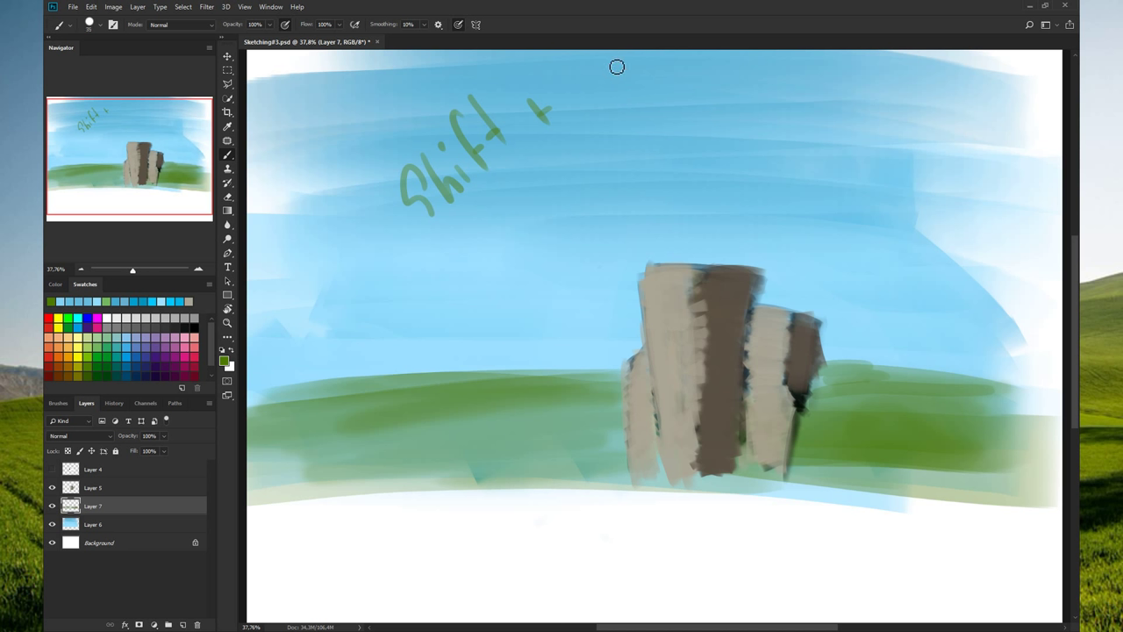
# - Add a character and a brace beside the sky note, redrawing the brace
pyautogui.moveTo(607, 58)
pyautogui.mouseDown()
pyautogui.moveTo(619, 107)
pyautogui.moveTo(640, 115)
pyautogui.mouseUp()
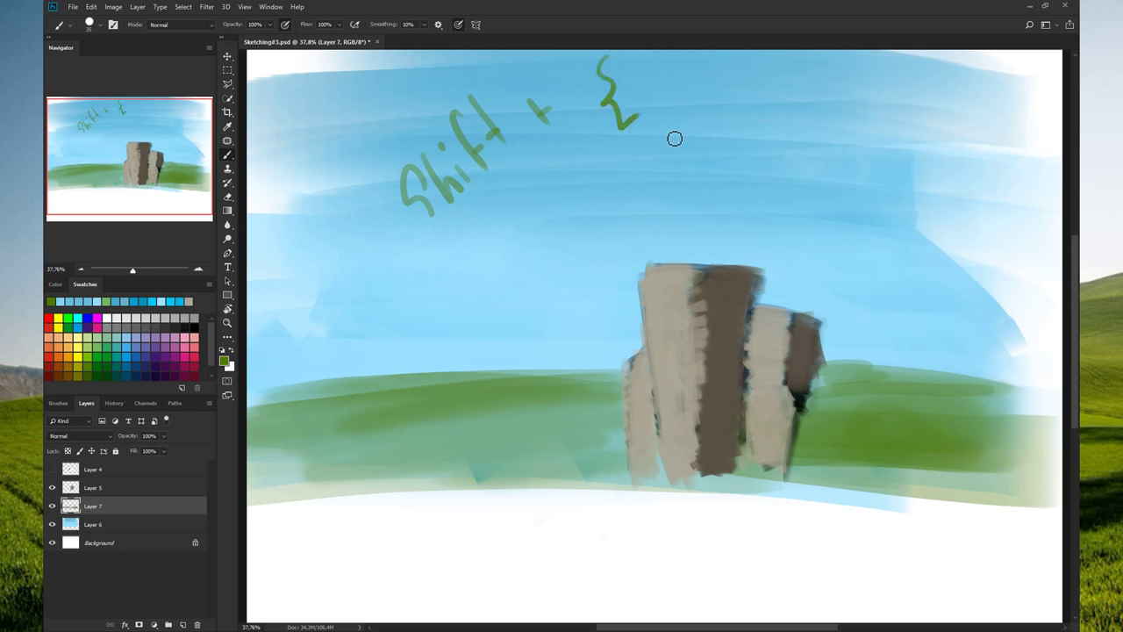
pyautogui.hotkey('ctrl', 'z')
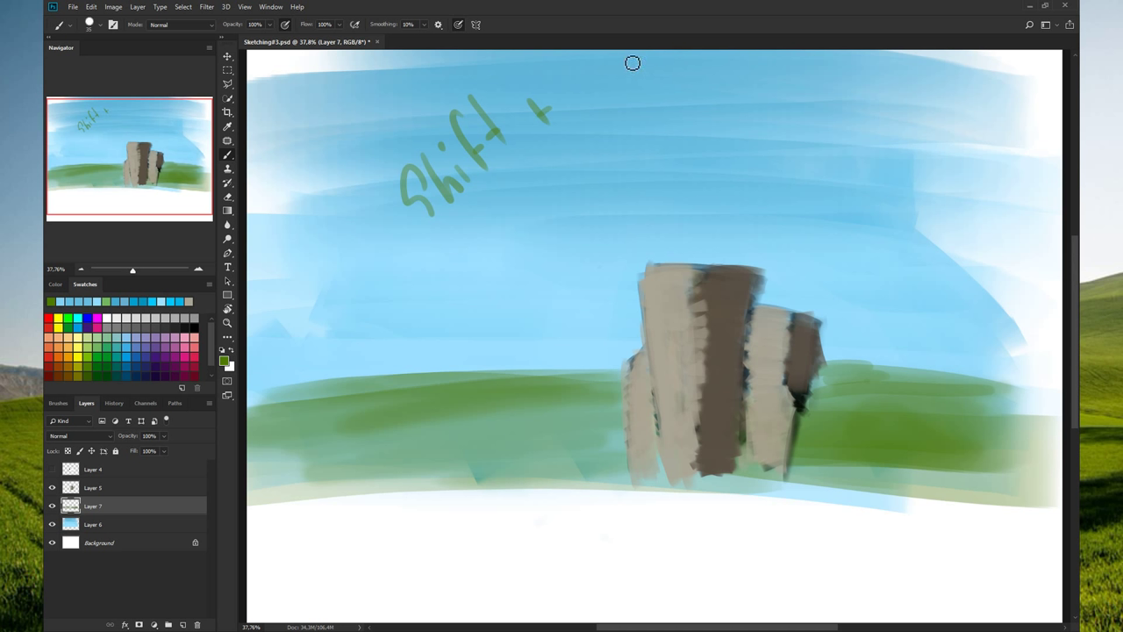
pyautogui.moveTo(673, 89); pyautogui.dragTo(667, 165)
pyautogui.moveTo(672, 89)
pyautogui.mouseDown()
pyautogui.moveTo(650, 142)
pyautogui.moveTo(665, 170)
pyautogui.mouseUp()
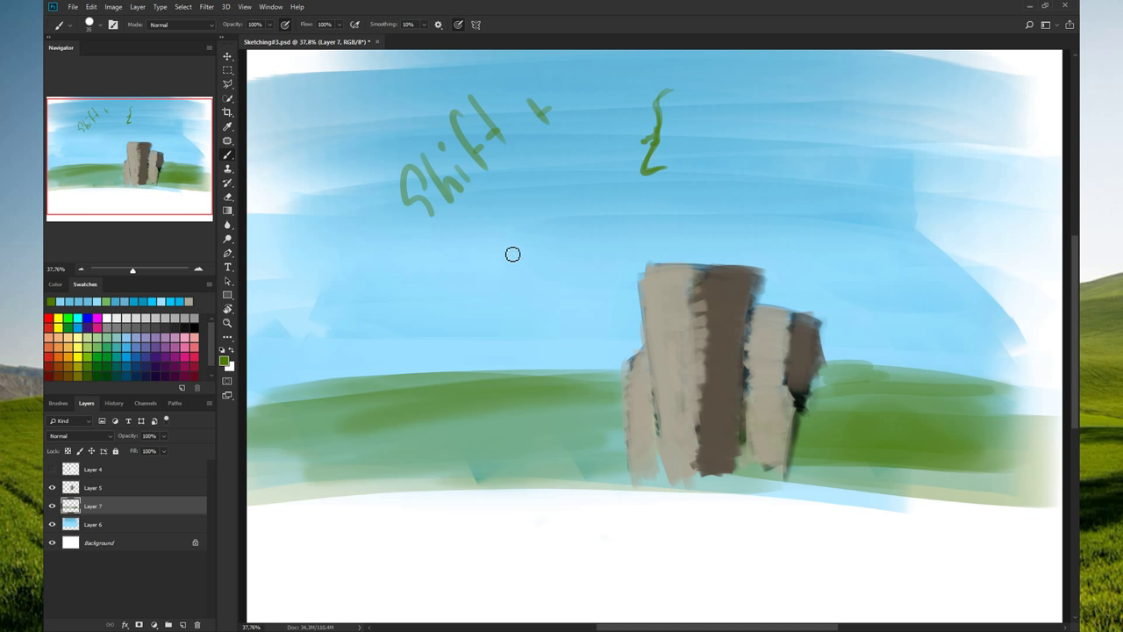
# - Switch brush preset, harden it, and paint a squiggle and diagonal line in the sky
pyautogui.press('.')
pyautogui.moveTo(508, 237); pyautogui.dragTo(569, 230)
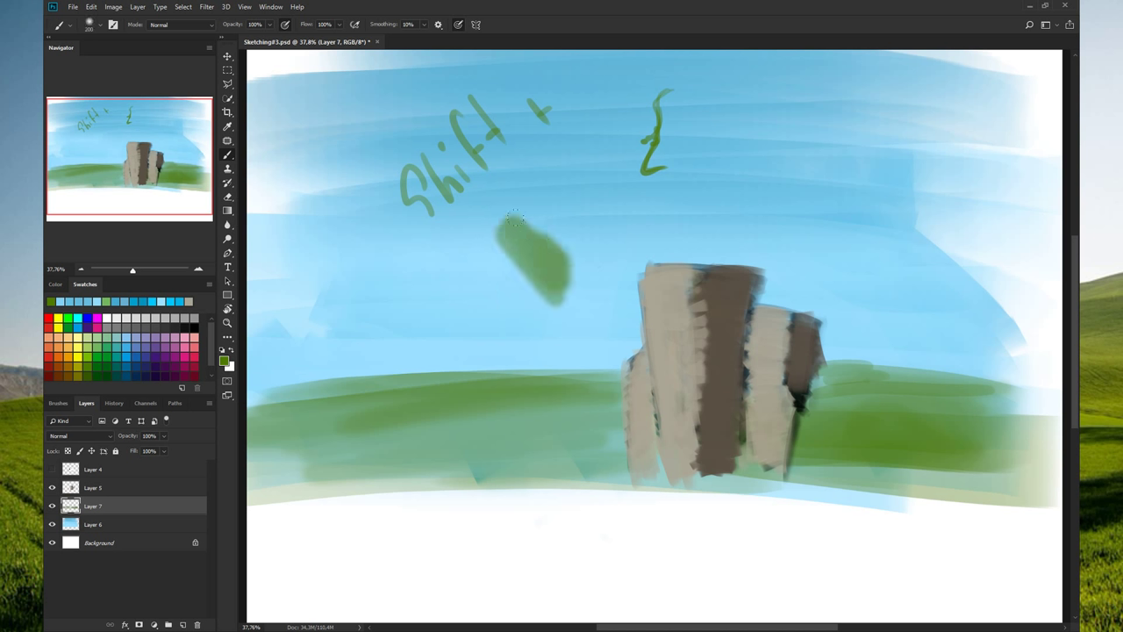
pyautogui.hotkey('ctrl', 'z')
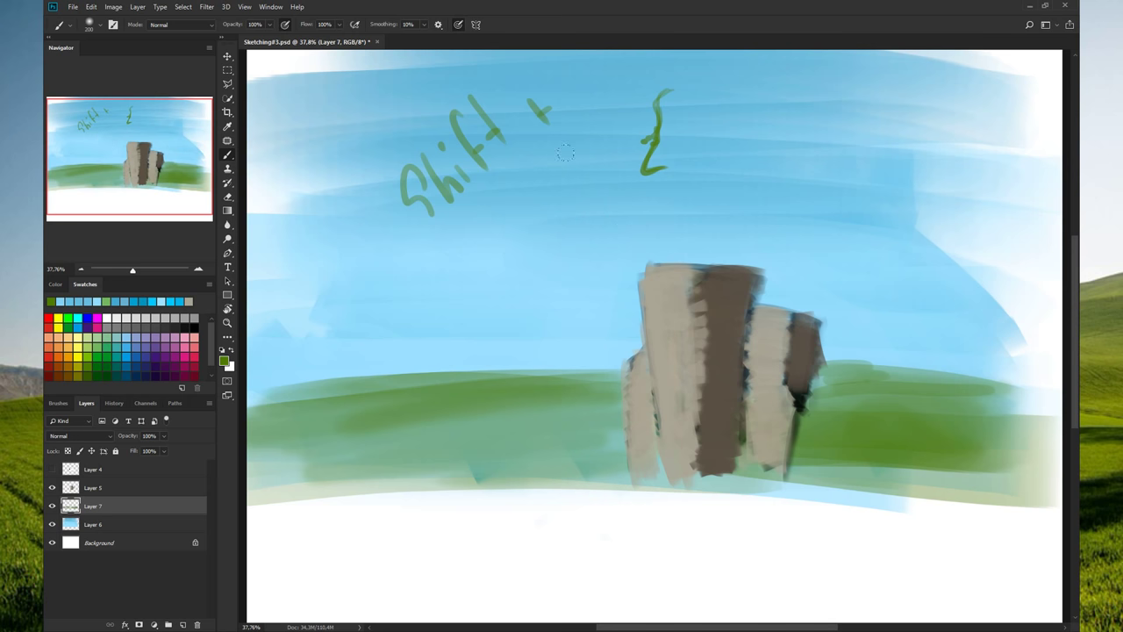
pyautogui.hotkey('shift', ']')
pyautogui.hotkey('shift', ']')
pyautogui.moveTo(499, 243); pyautogui.dragTo(527, 332)
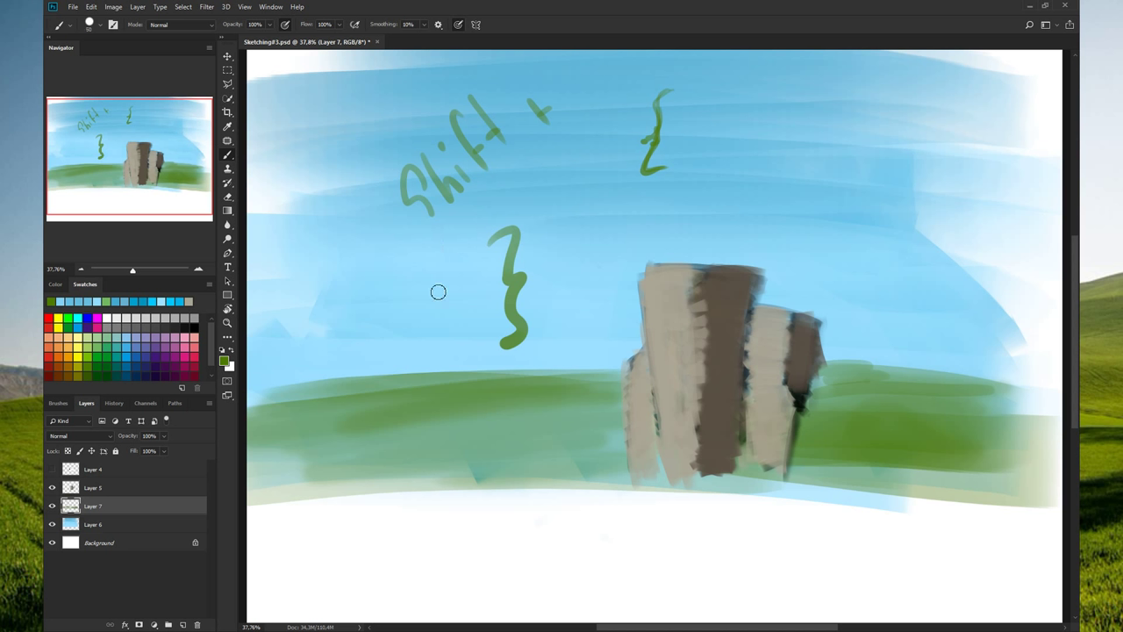
pyautogui.moveTo(404, 262)
pyautogui.mouseDown()
pyautogui.moveTo(479, 331)
pyautogui.moveTo(417, 250)
pyautogui.moveTo(497, 312)
pyautogui.mouseUp()
# - Undo the line, squiggle and note strokes, then pick black from the Swatches panel
pyautogui.hotkey('ctrl', 'z')
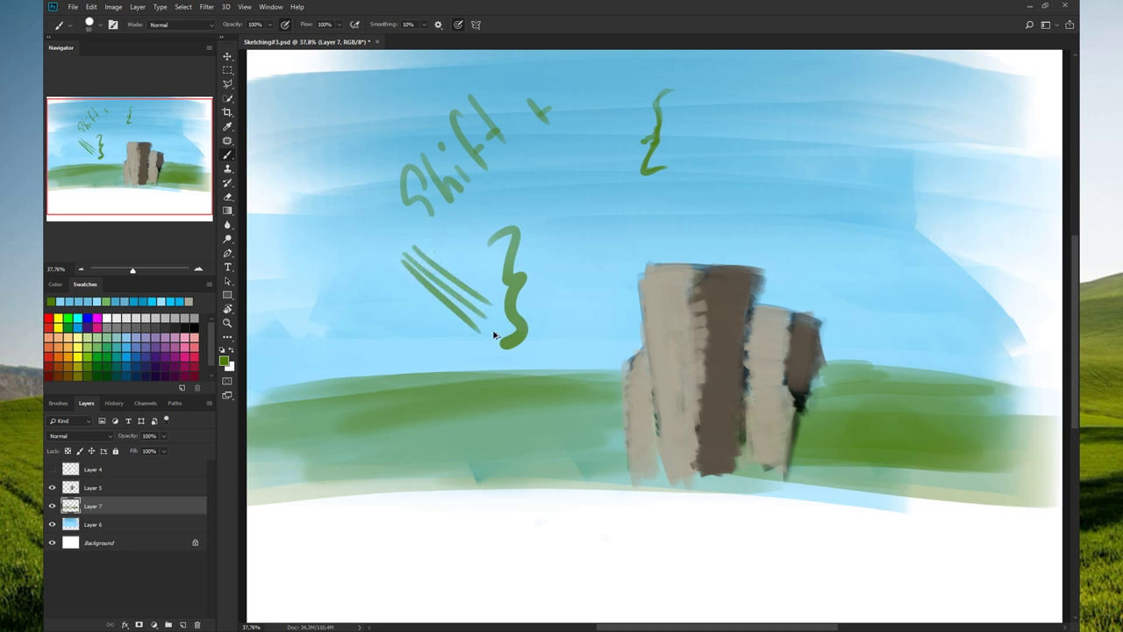
pyautogui.hotkey('ctrl', 'z')
pyautogui.hotkey('ctrl', 'z')
pyautogui.hotkey('ctrl', 'z')
pyautogui.hotkey('ctrl', 'z')
pyautogui.hotkey('ctrl', 'z')
pyautogui.hotkey('ctrl', 'z')
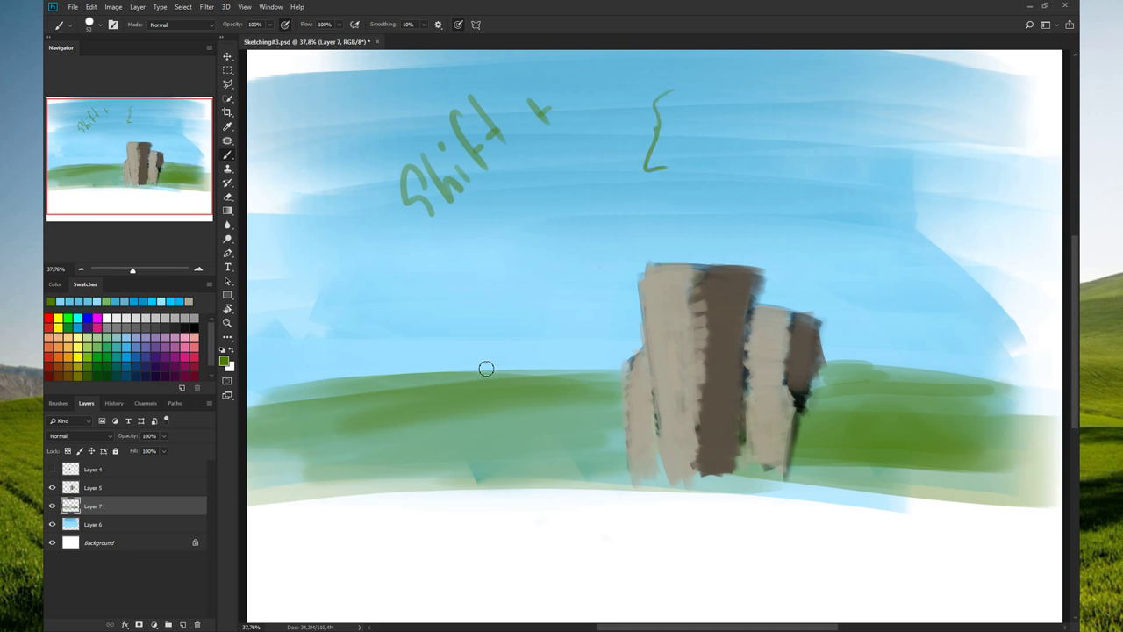
pyautogui.hotkey('ctrl', 'z')
pyautogui.hotkey('ctrl', 'z')
pyautogui.hotkey('ctrl', 'z')
pyautogui.hotkey('ctrl', 'z')
pyautogui.hotkey('ctrl', 'z')
pyautogui.hotkey('ctrl', 'z')
pyautogui.hotkey('ctrl', 'z')
pyautogui.hotkey('ctrl', 'z')
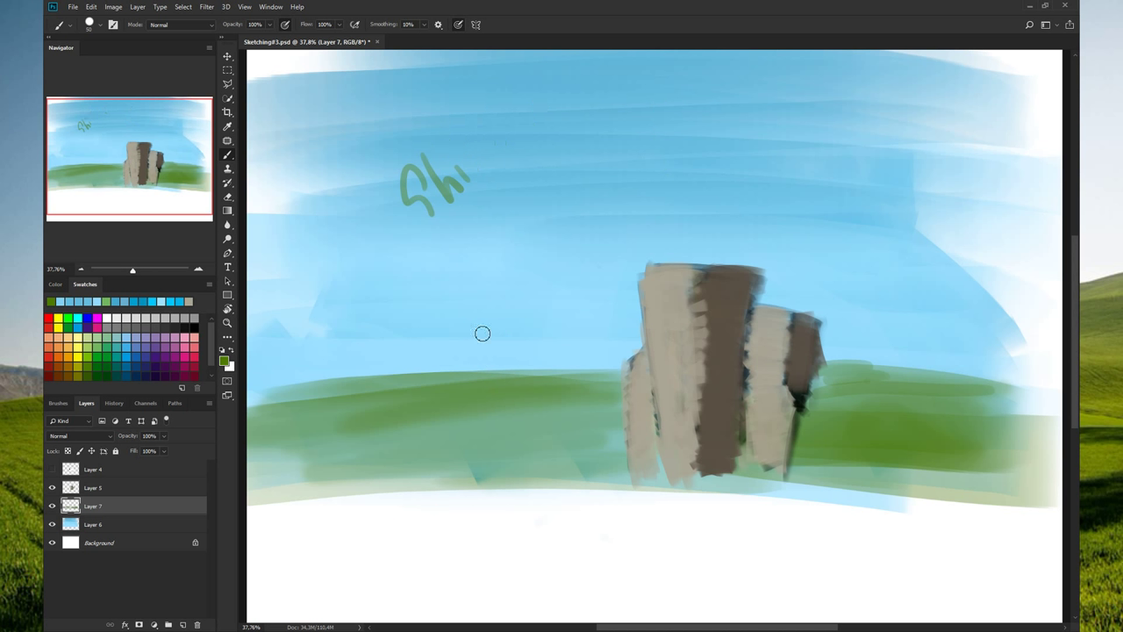
pyautogui.hotkey('ctrl', 'z')
pyautogui.hotkey('ctrl', 'z')
pyautogui.hotkey('ctrl', 'z')
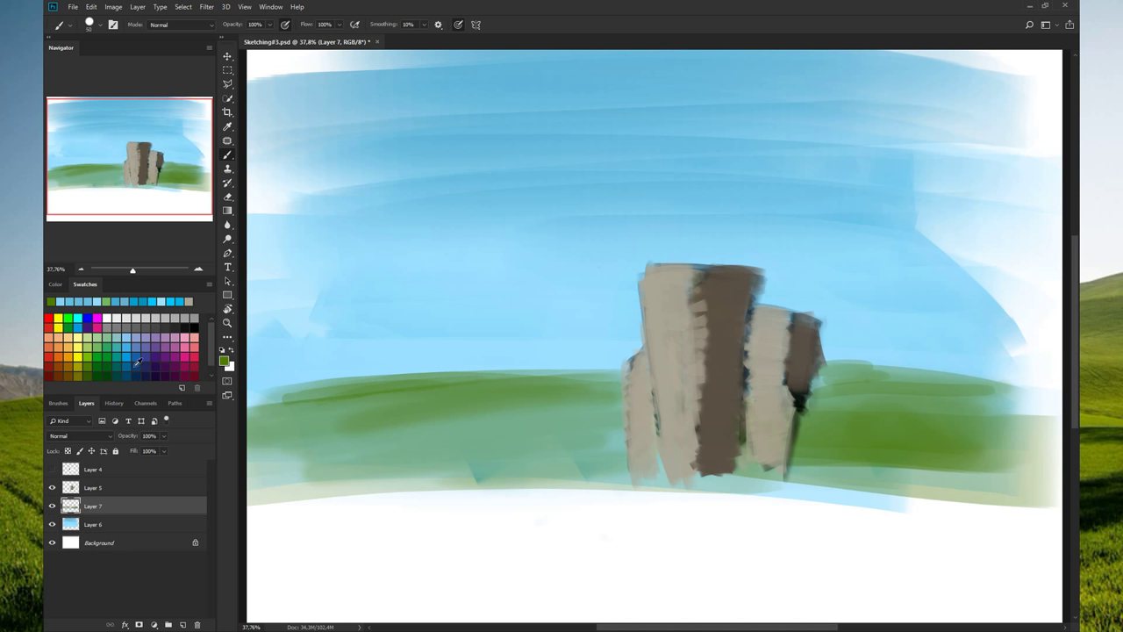
pyautogui.click(183, 325)
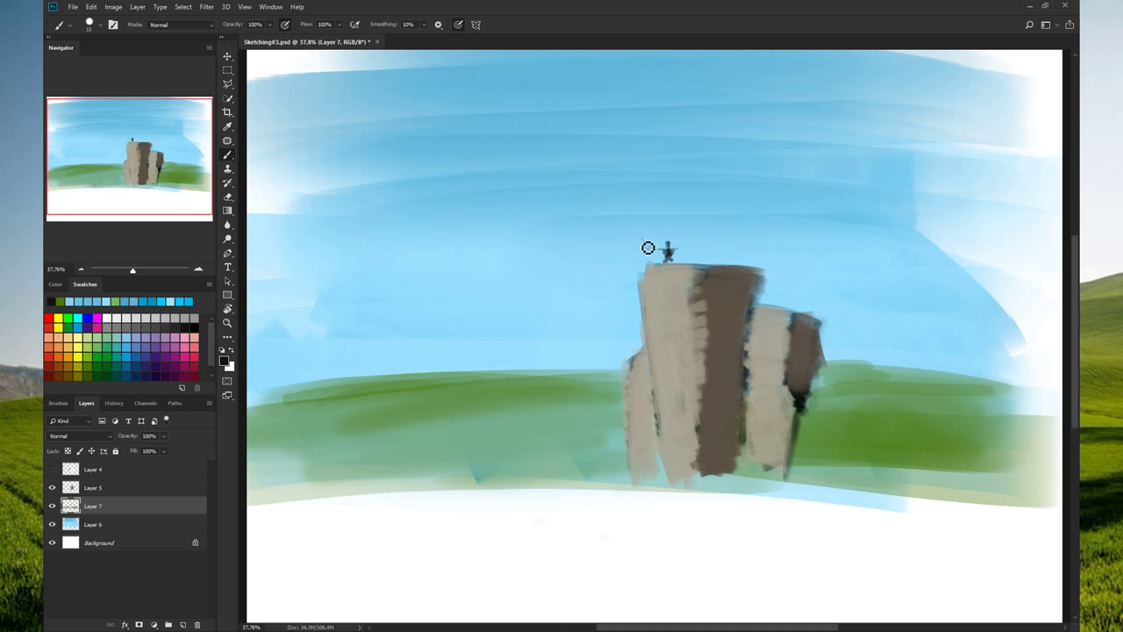
# - Sample the grass green and dab green foliage on top of the rock pillar
pyautogui.moveTo(648, 248); pyautogui.dragTo(640, 239)
pyautogui.hotkey('ctrl', 'z')
pyautogui.hotkey('ctrl', 'z')
pyautogui.hotkey('ctrl', 'z')
pyautogui.keyDown('alt'); pyautogui.click(882, 426); pyautogui.keyUp('alt')
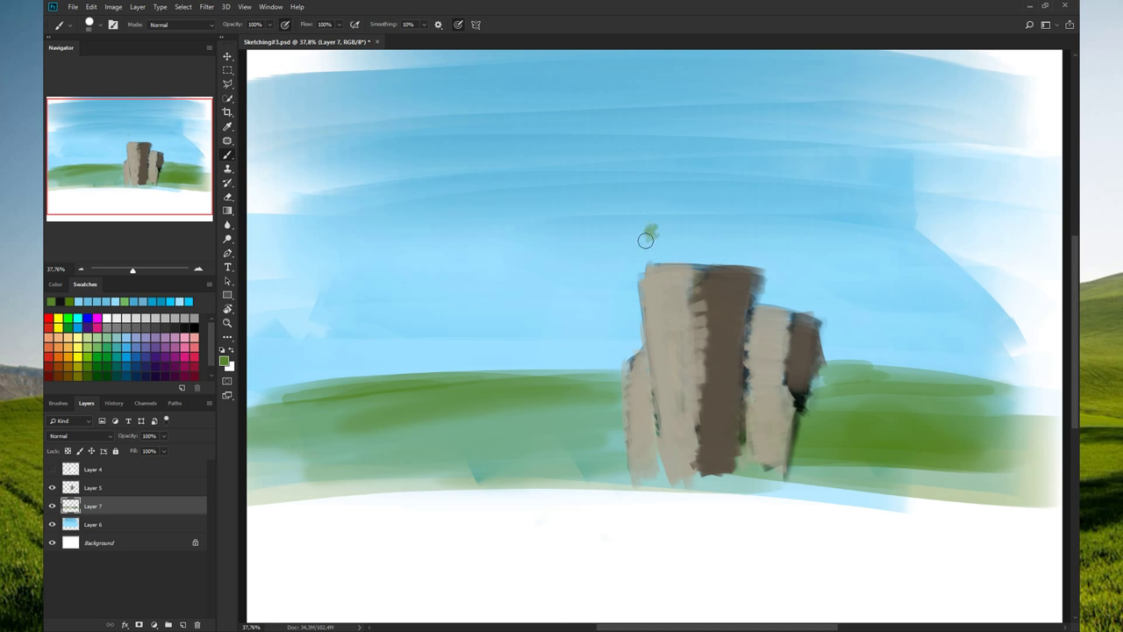
pyautogui.moveTo(644, 239); pyautogui.dragTo(644, 245)
pyautogui.moveTo(661, 240); pyautogui.dragTo(666, 242)
# - Resize the brush and add more green foliage dabs to the small tree
pyautogui.scroll(-1, 211, 337)
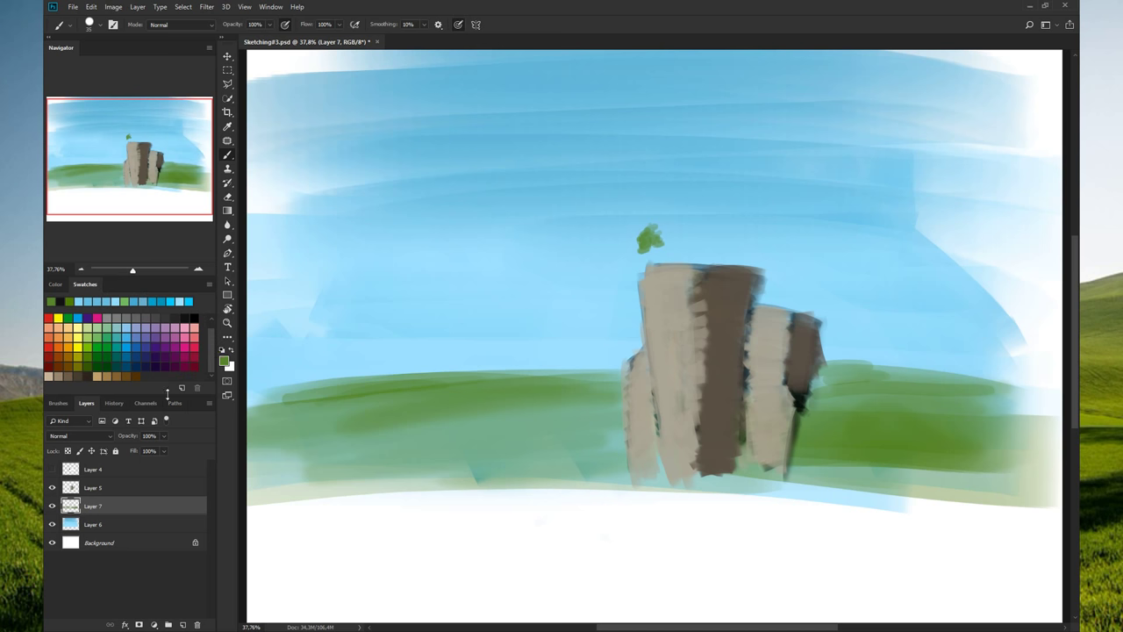
pyautogui.moveTo(168, 395); pyautogui.dragTo(167, 425)
pyautogui.click(128, 385)
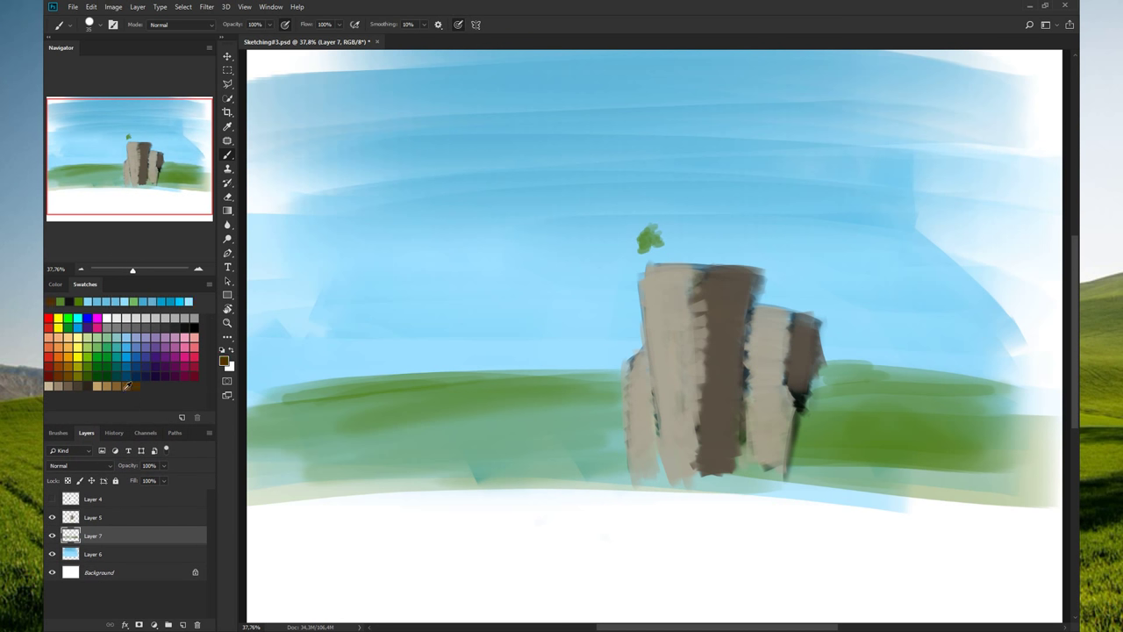
pyautogui.press('[')
pyautogui.press('[')
pyautogui.press('[')
pyautogui.press(']')
pyautogui.press(']')
pyautogui.moveTo(657, 254); pyautogui.dragTo(658, 258)
pyautogui.keyDown('alt'); pyautogui.click(656, 240); pyautogui.keyUp('alt')
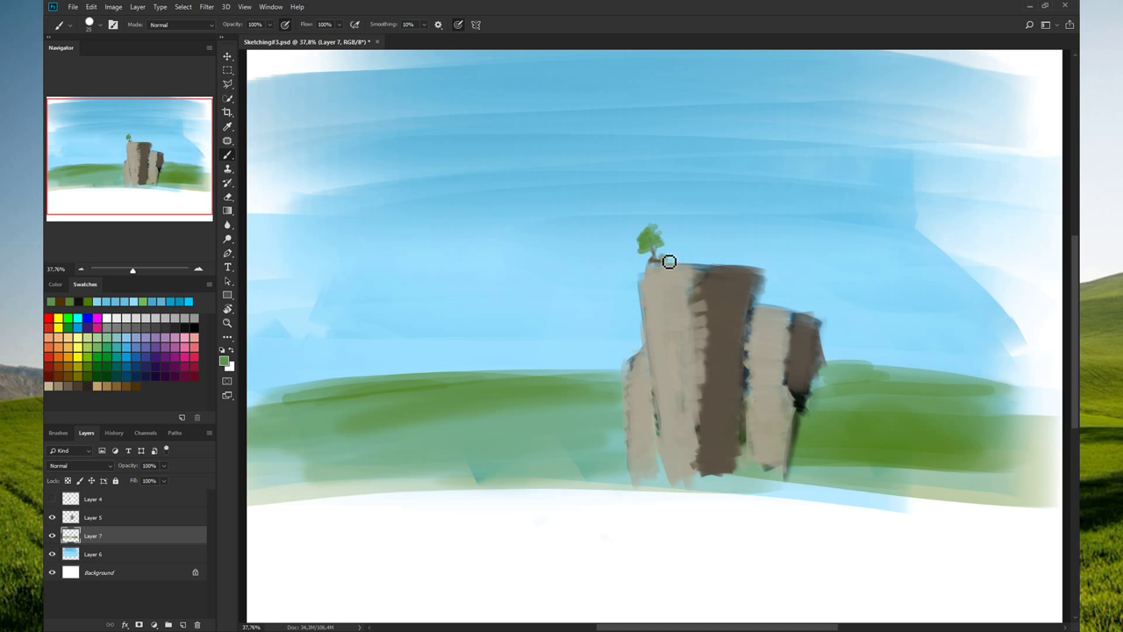
pyautogui.moveTo(667, 260); pyautogui.dragTo(672, 255)
pyautogui.moveTo(112, 530); pyautogui.dragTo(112, 520)
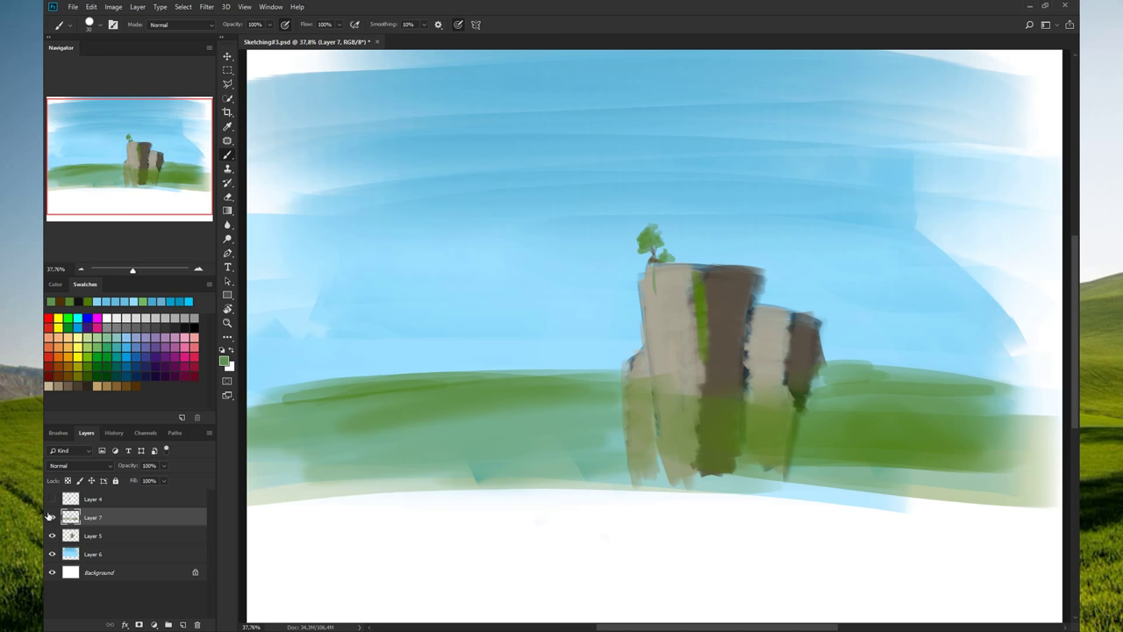
pyautogui.hotkey('ctrl', 'z')
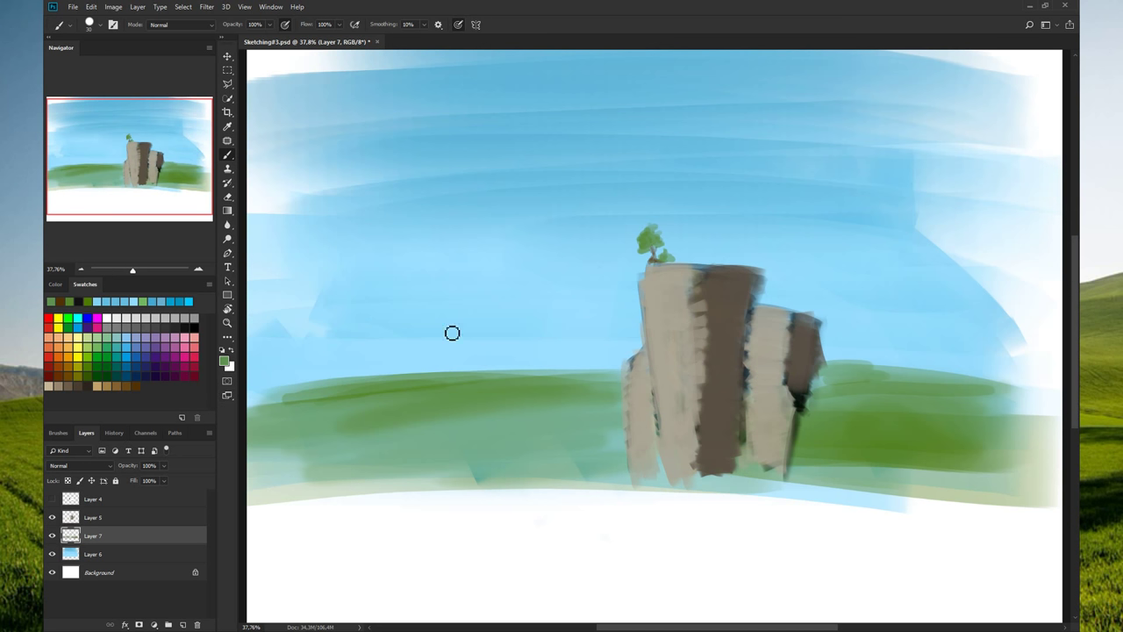
# - Outline the small tree atop the rock with the Polygonal Lasso
pyautogui.press('l')
pyautogui.click(636, 209)
pyautogui.click(621, 238)
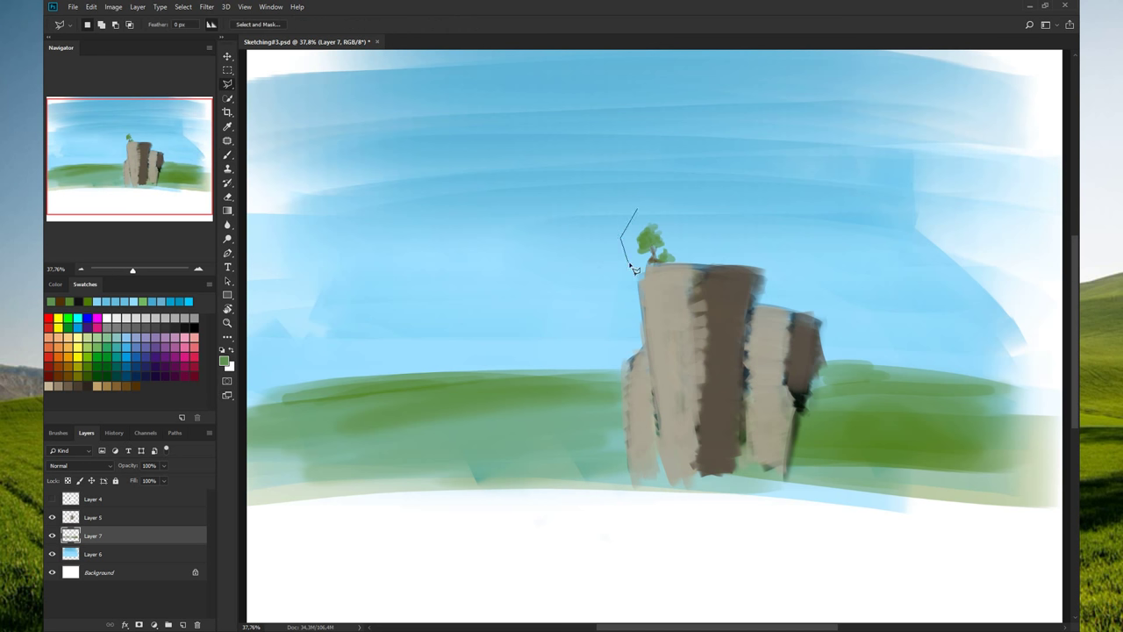
pyautogui.click(627, 261)
pyautogui.click(684, 260)
pyautogui.click(687, 218)
pyautogui.click(658, 208)
# - Cut the tree out and paste it onto a new layer
pyautogui.hotkey('ctrl', 'x')
pyautogui.hotkey('ctrl', 'v')
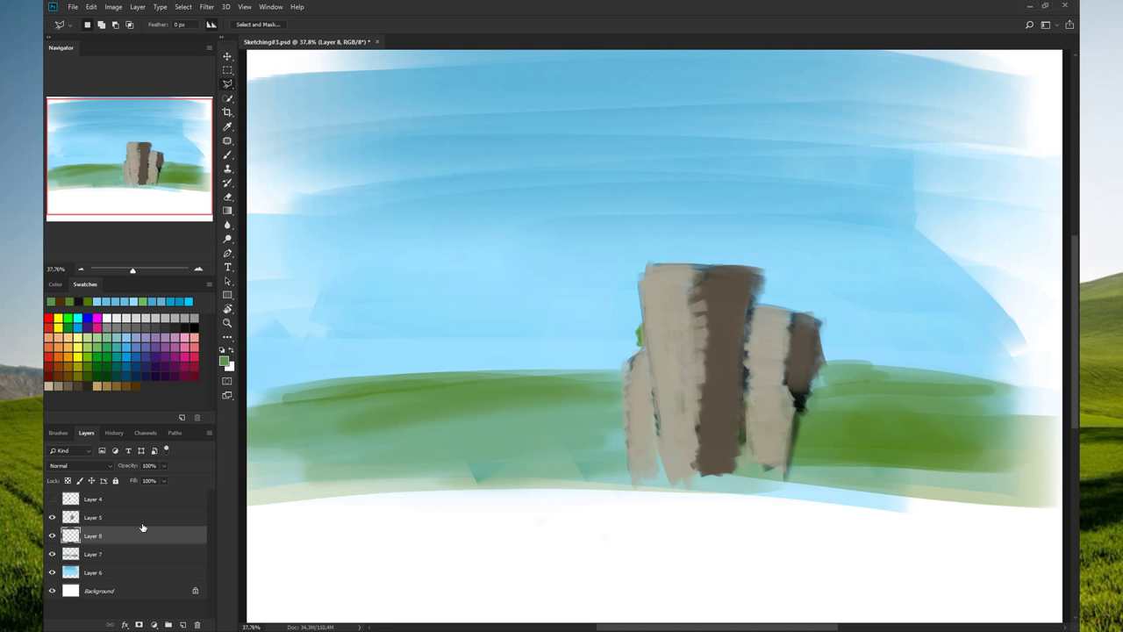
pyautogui.hotkey('ctrl', 'z')
pyautogui.hotkey('ctrl', 'shift', 'z')
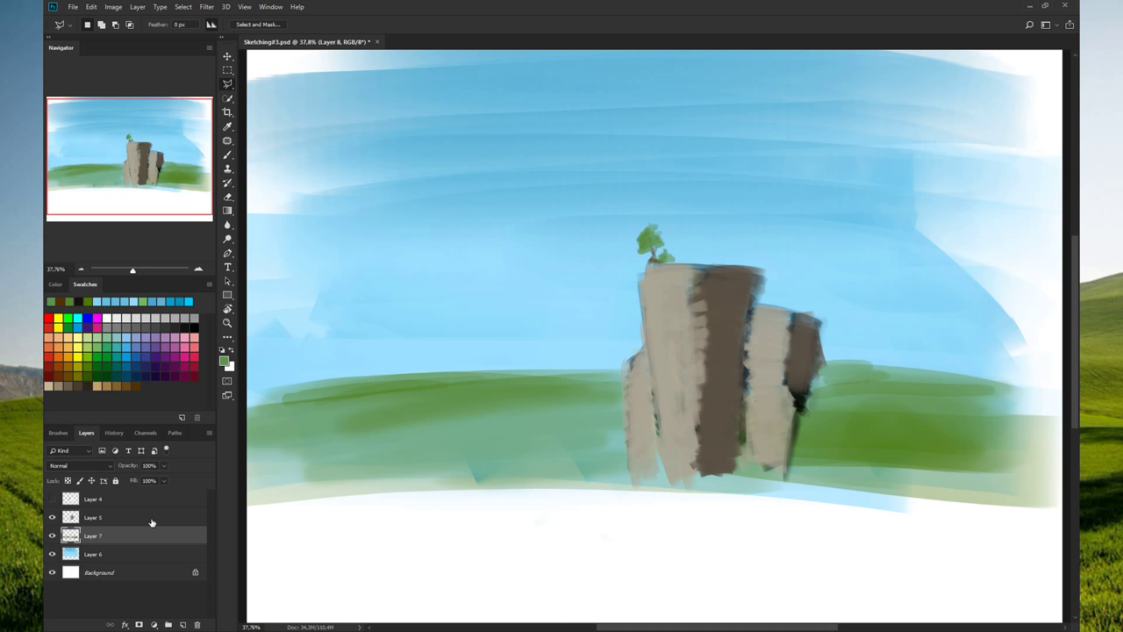
pyautogui.hotkey('ctrl', 'z')
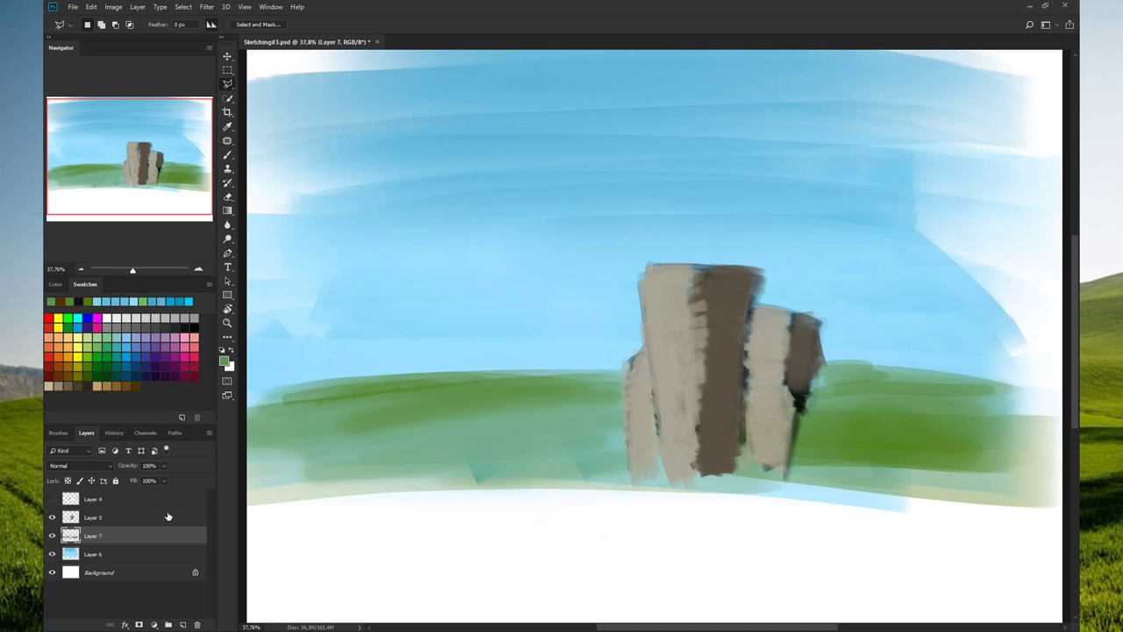
pyautogui.hotkey('ctrl', 'shift', 'z')
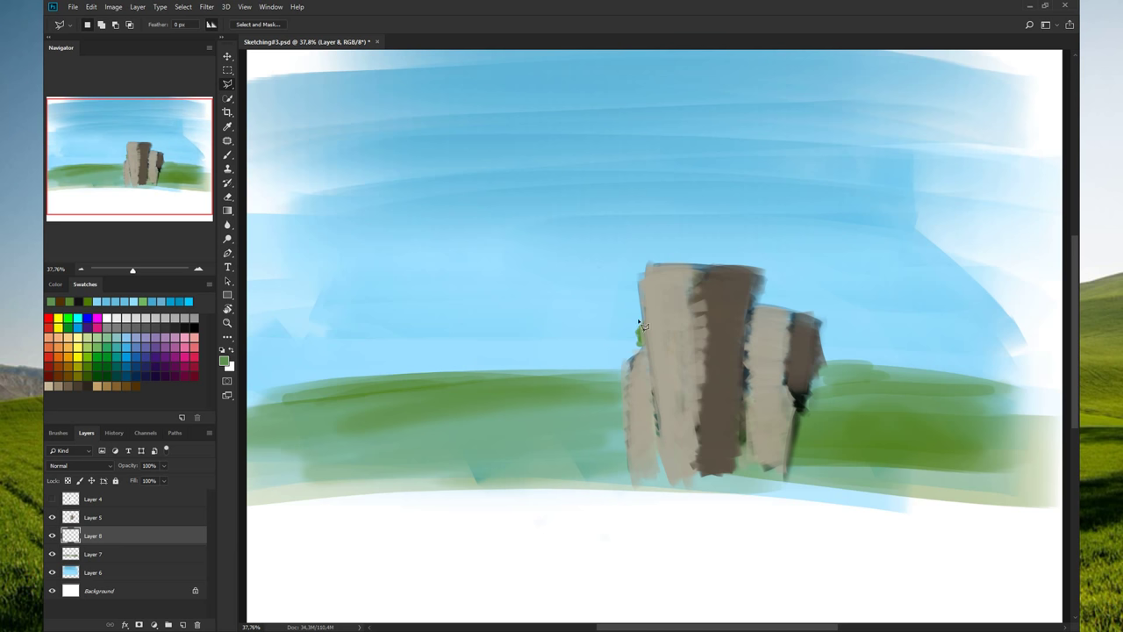
# - Undo the trial moves and re-paste the tree onto its own Layer 8
pyautogui.press('v')
pyautogui.moveTo(642, 336); pyautogui.dragTo(616, 331)
pyautogui.hotkey('ctrl', 'z')
pyautogui.click(93, 535)
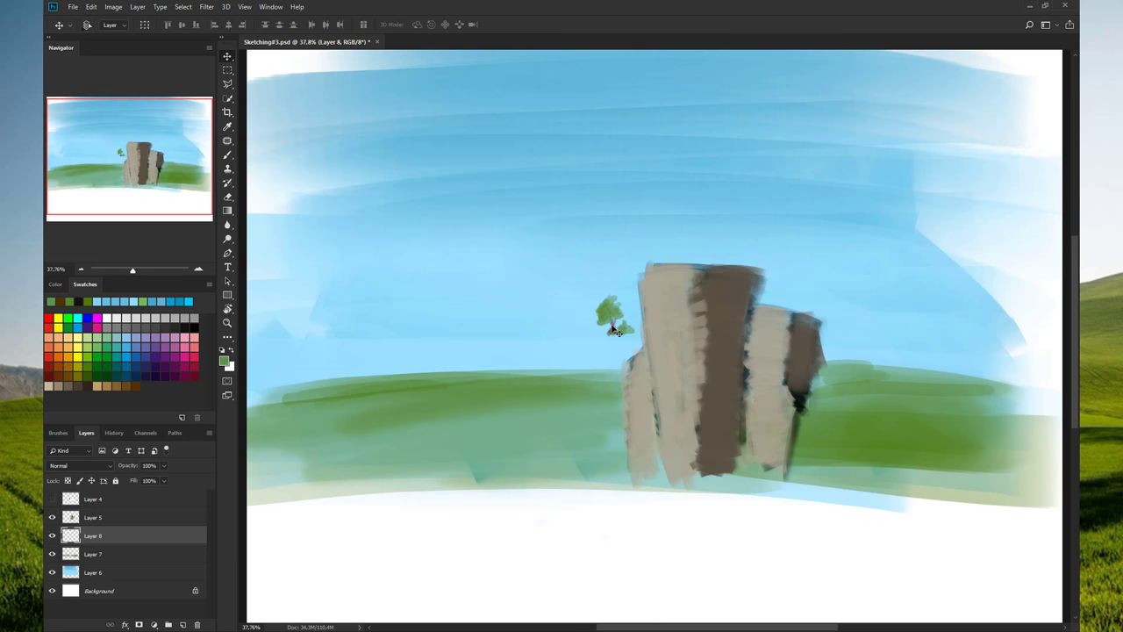
pyautogui.hotkey('ctrl', 'z')
pyautogui.scroll(-2, 655, 306)
pyautogui.scroll(2, 648, 309)
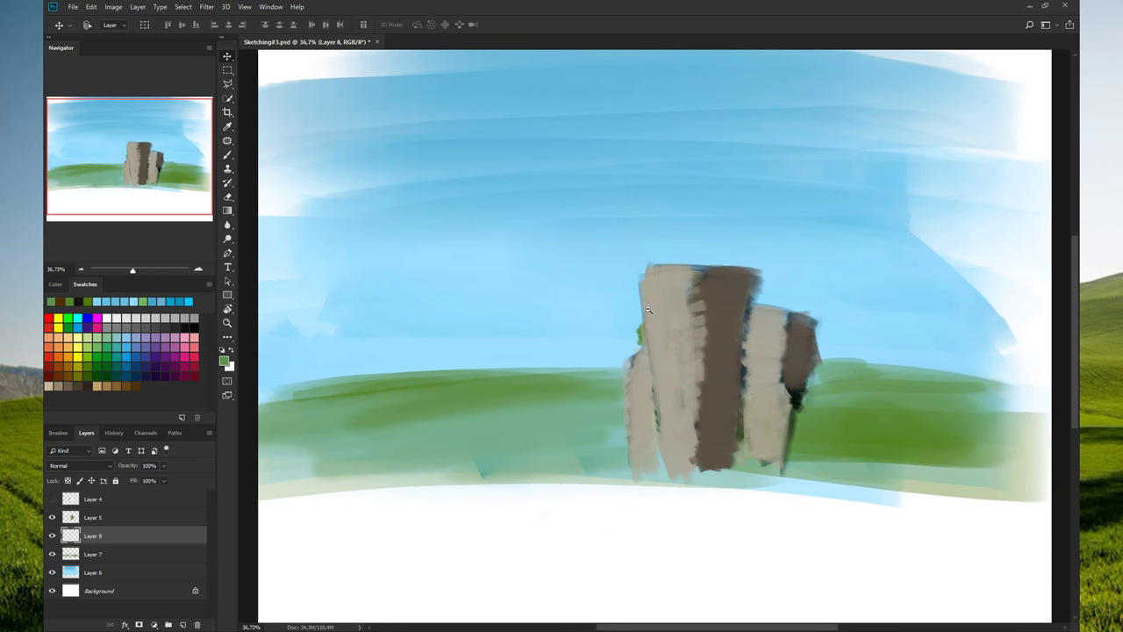
pyautogui.hotkey('ctrl', 'shift', 'z')
pyautogui.hotkey('ctrl', 'z')
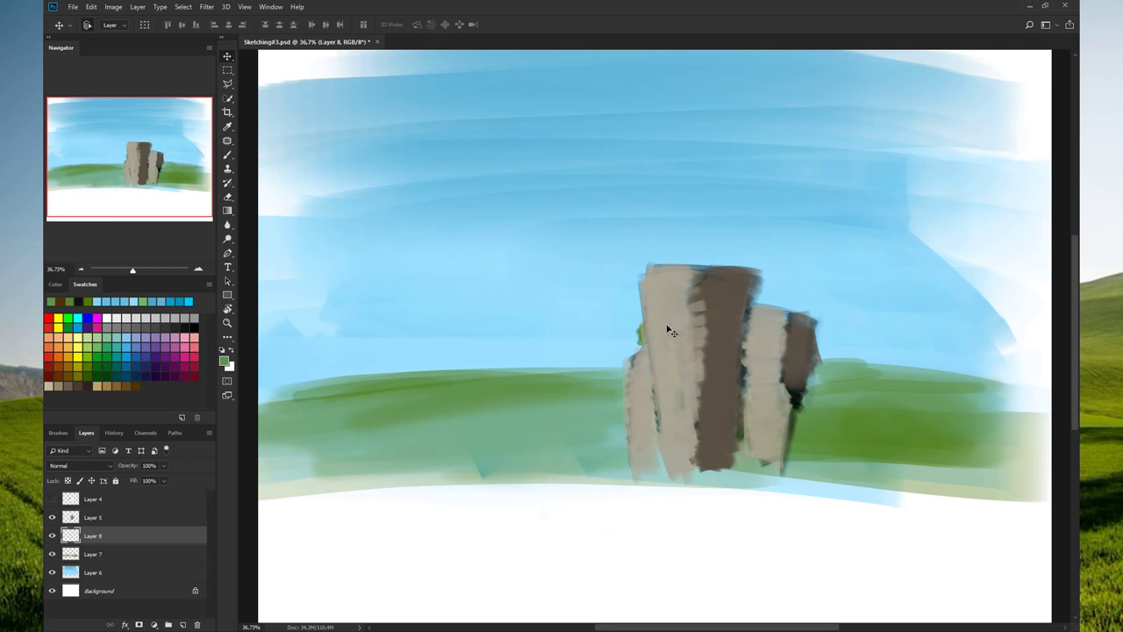
pyautogui.hotkey('ctrl', 'shift', 'z')
pyautogui.press('Delete')
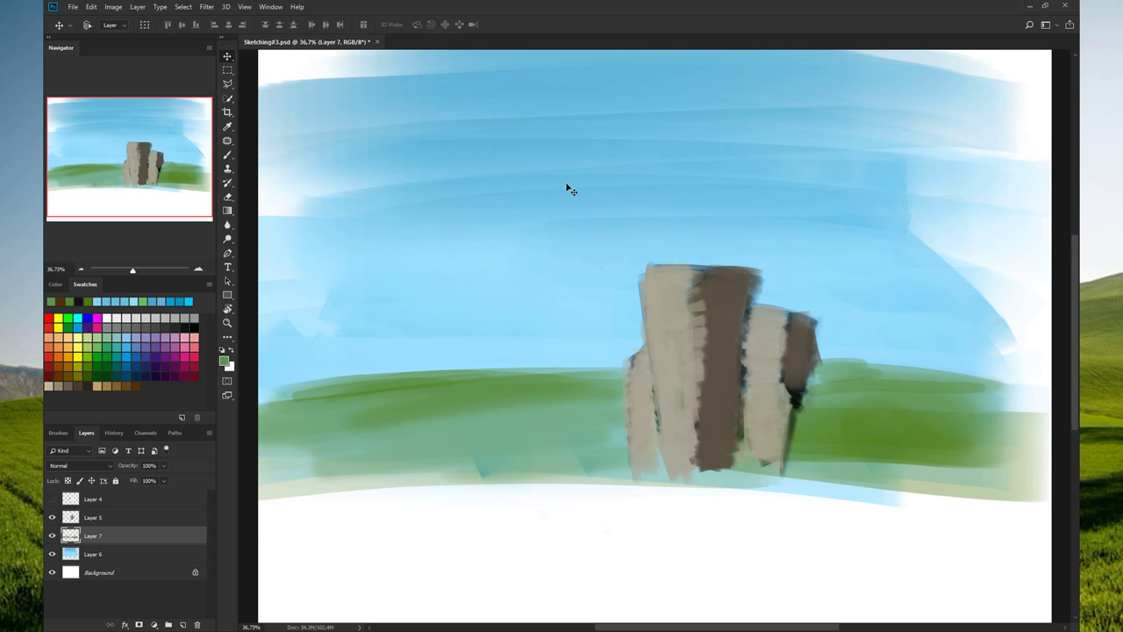
pyautogui.hotkey('ctrl', 'v')
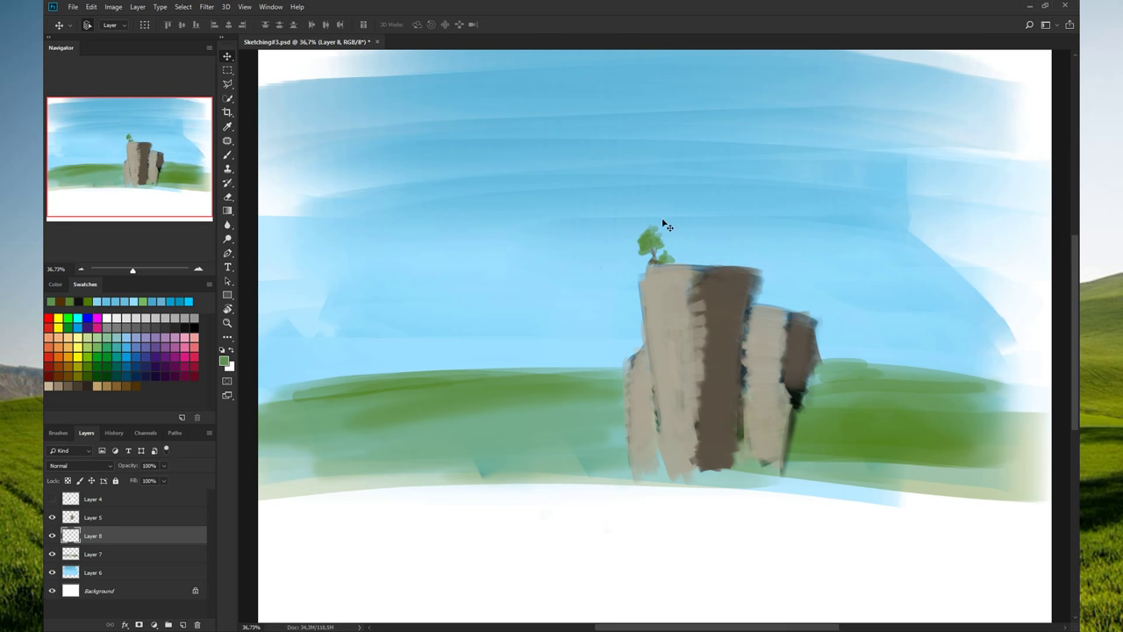
# - Check Layer 8's visibility and pick a bright yellow-green brush colour
pyautogui.moveTo(646, 225); pyautogui.dragTo(641, 260)
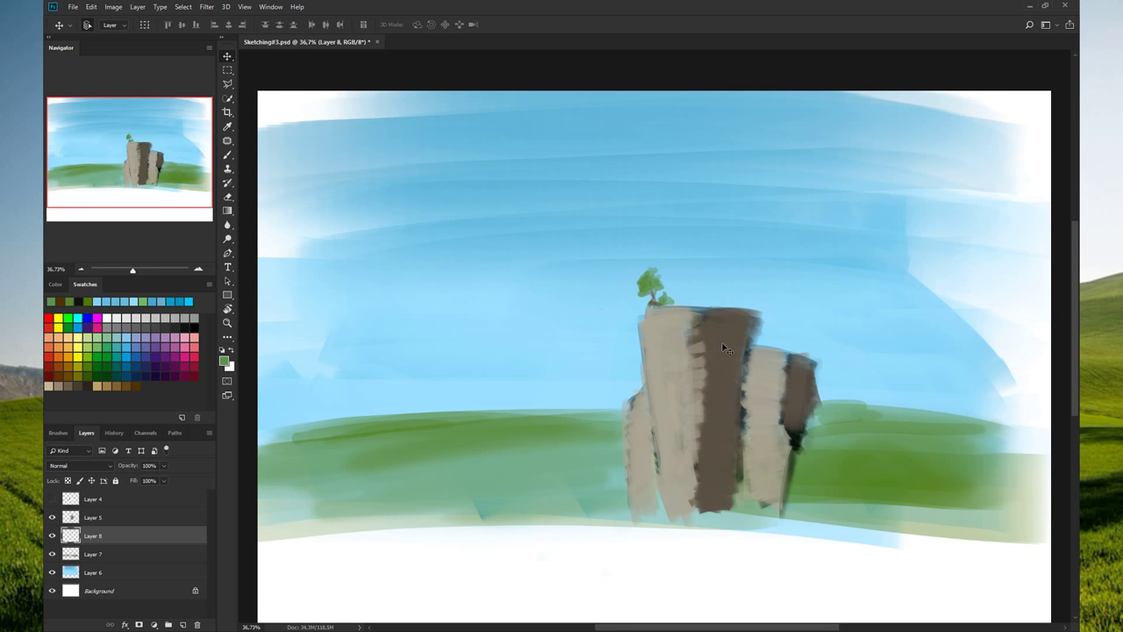
pyautogui.click(50, 535)
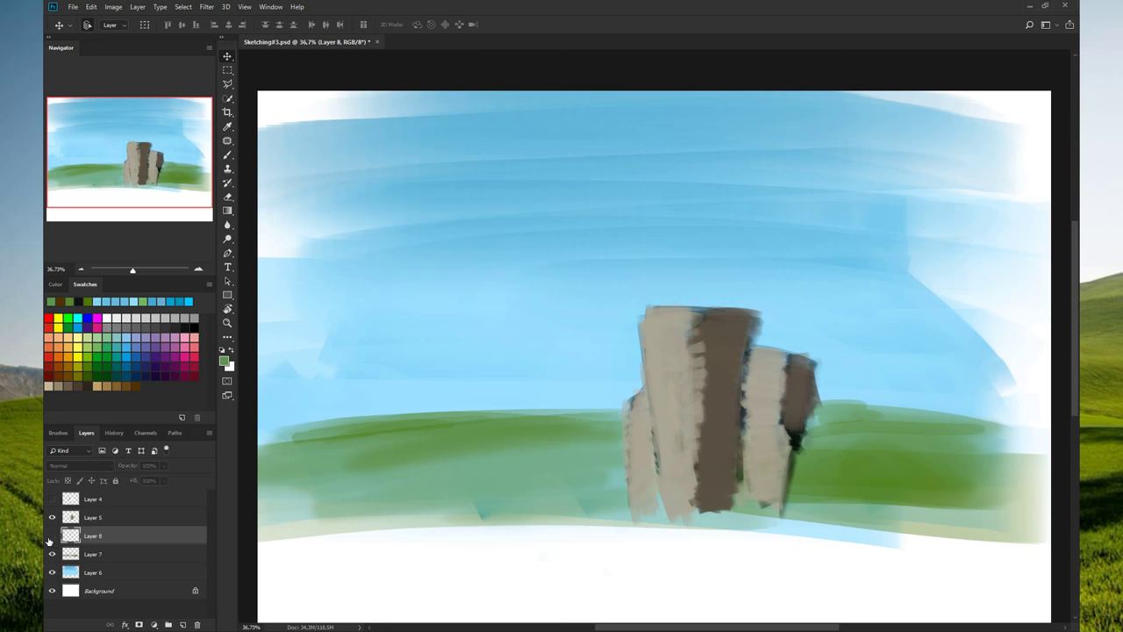
pyautogui.press('b')
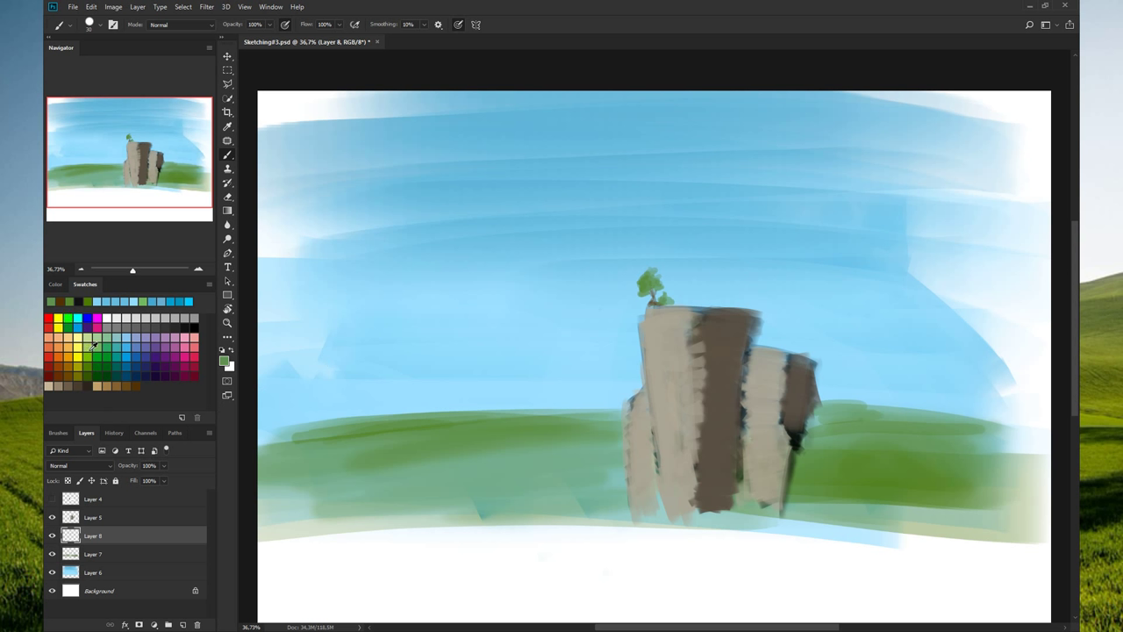
pyautogui.click(93, 346)
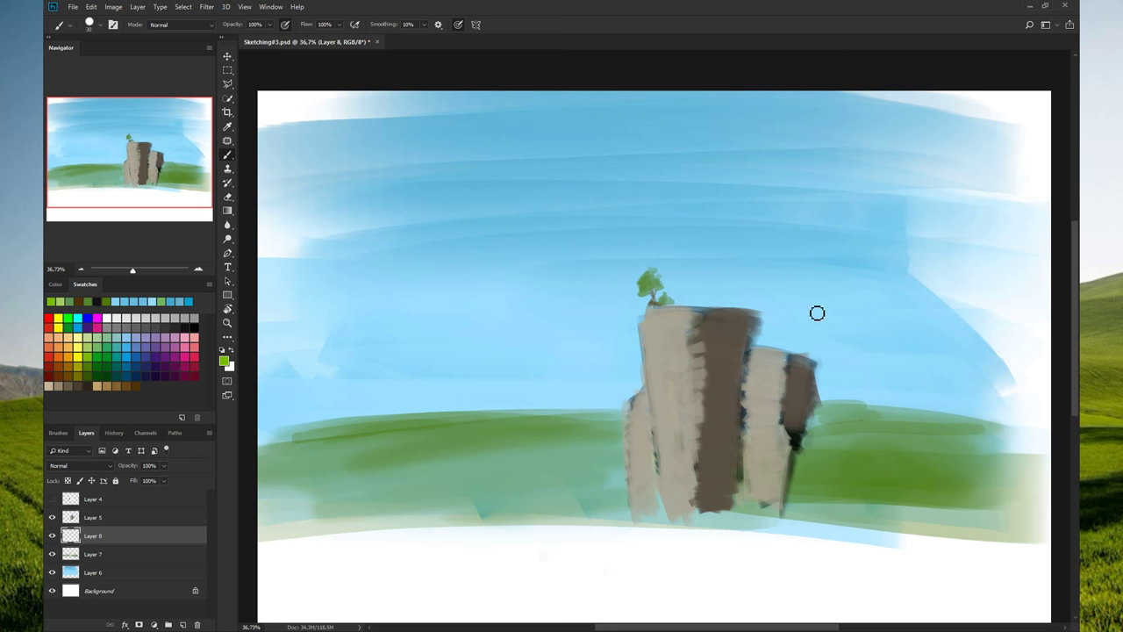
# - Add a new layer above Layer 4 and choose bright red
pyautogui.click(154, 498)
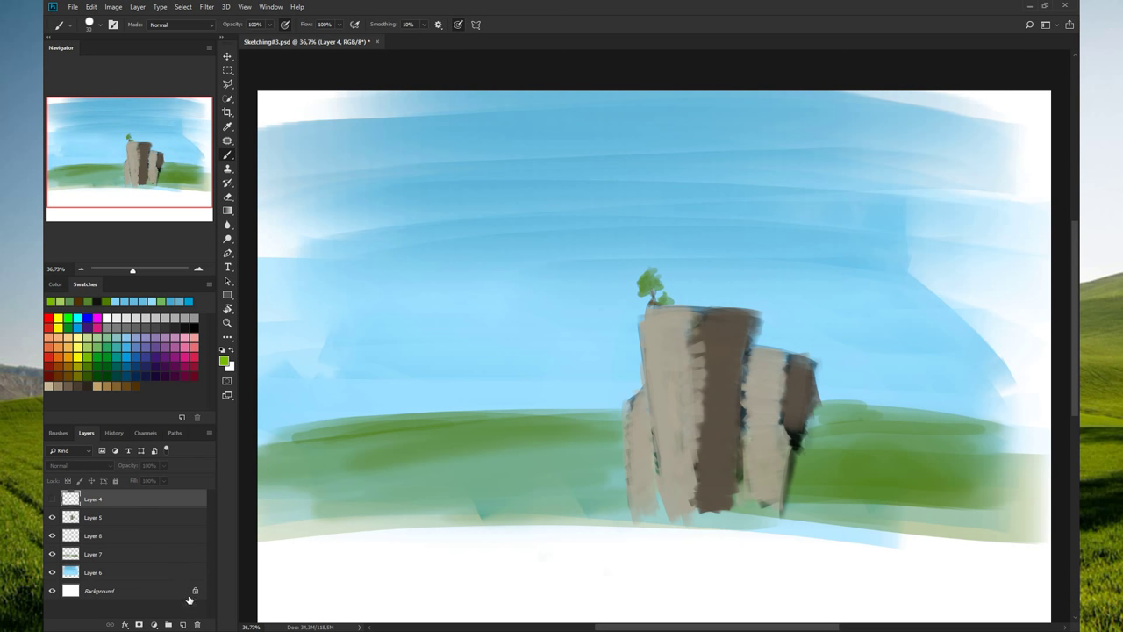
pyautogui.click(184, 624)
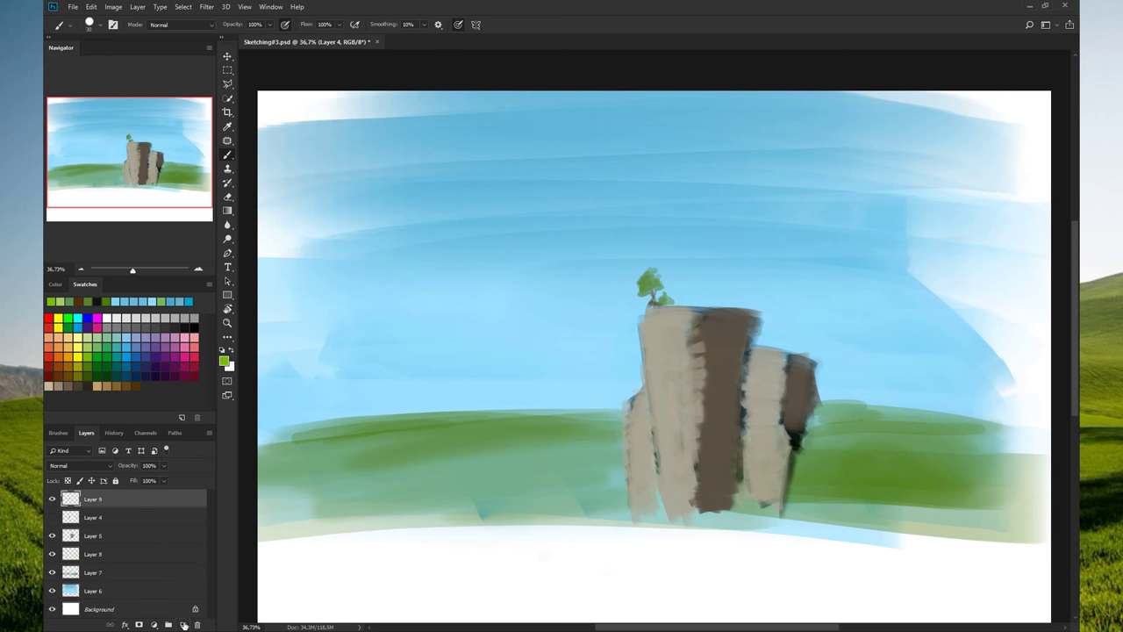
pyautogui.click(51, 359)
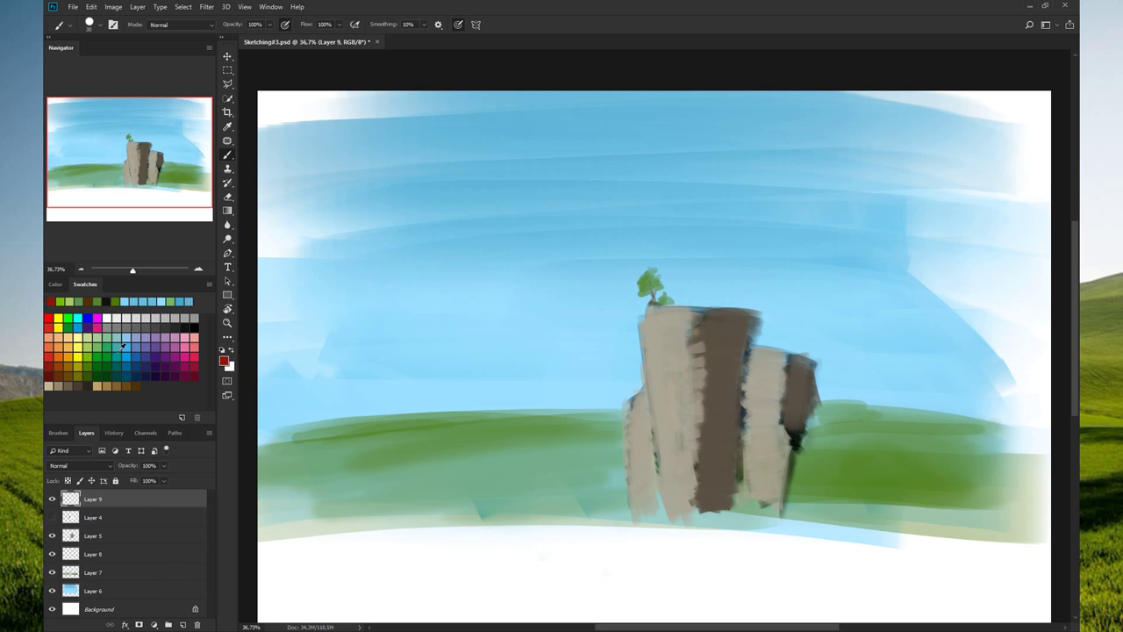
pyautogui.click(49, 317)
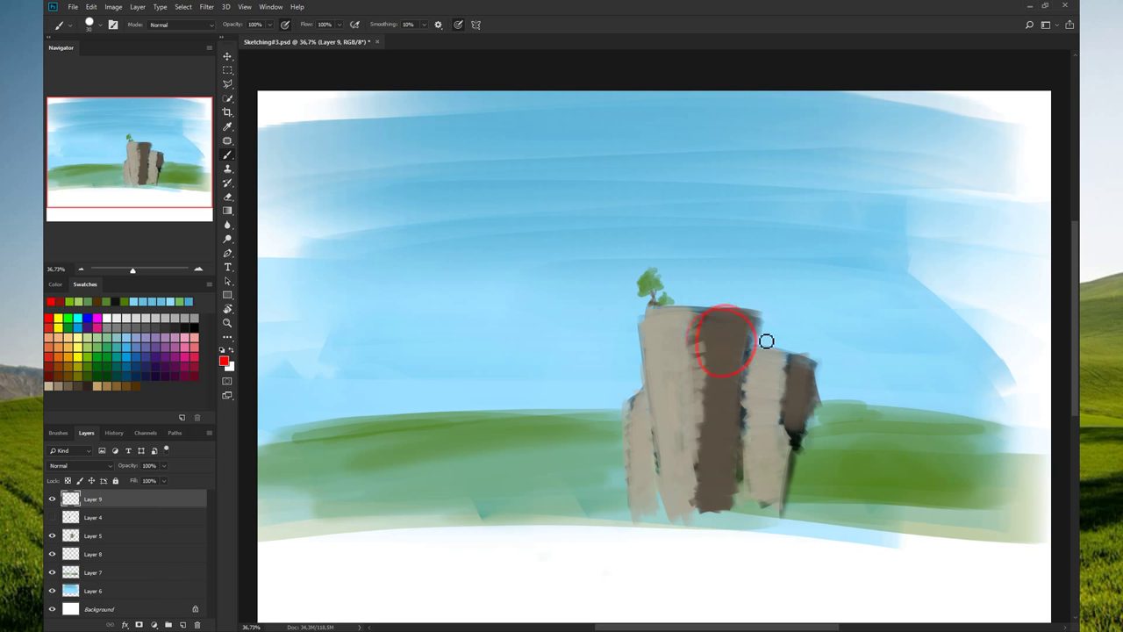
# - Sketch a red loop and diagonal arrow in the upper-left sky, then reselect Layer 8
pyautogui.moveTo(792, 394); pyautogui.dragTo(795, 383)
pyautogui.hotkey('ctrl', 'z')
pyautogui.hotkey('ctrl', 'z')
pyautogui.moveTo(653, 345); pyautogui.dragTo(687, 441)
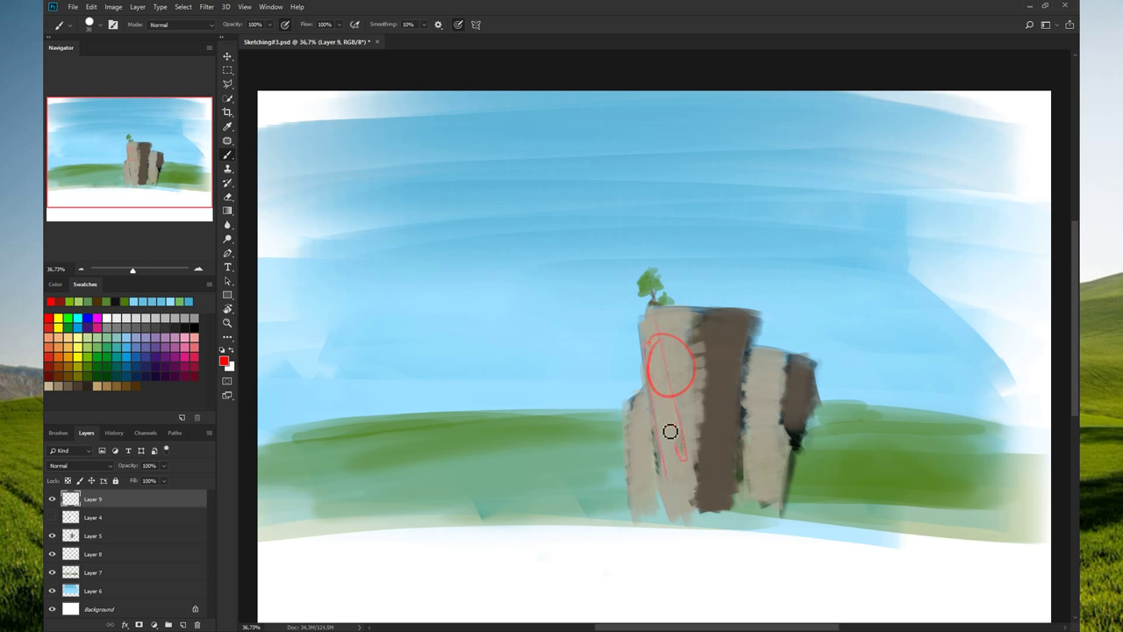
pyautogui.moveTo(653, 335); pyautogui.dragTo(684, 459)
pyautogui.hotkey('ctrl', 'z')
pyautogui.hotkey('ctrl', 'z')
pyautogui.hotkey('ctrl', 'z')
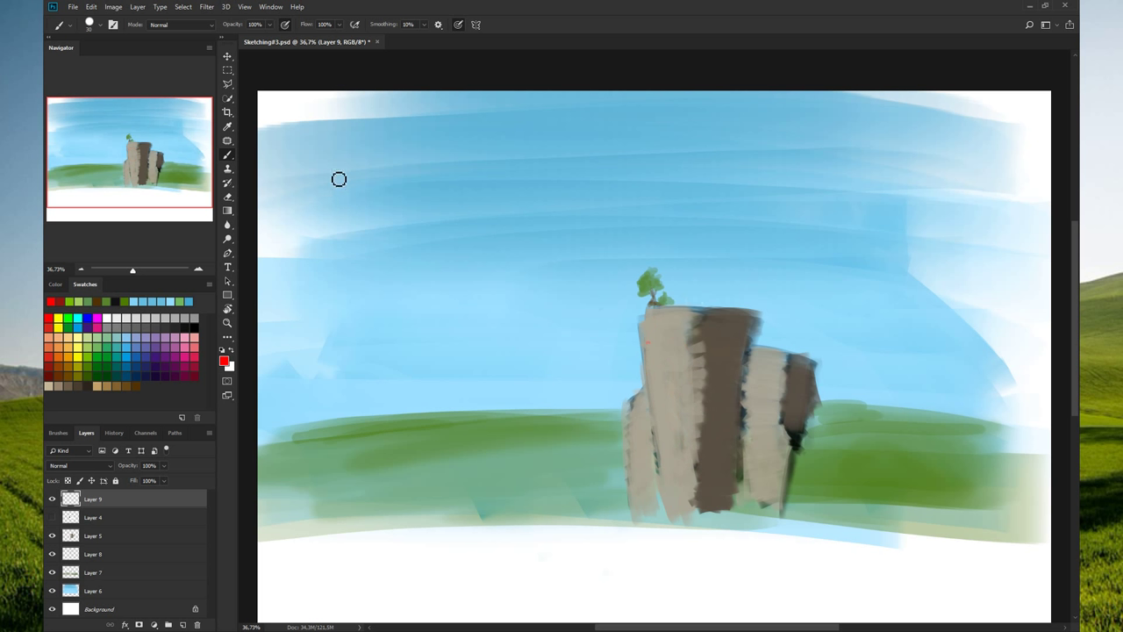
pyautogui.moveTo(322, 167)
pyautogui.mouseDown()
pyautogui.moveTo(409, 238)
pyautogui.moveTo(461, 257)
pyautogui.mouseUp()
pyautogui.moveTo(438, 239); pyautogui.dragTo(423, 220)
pyautogui.moveTo(293, 176); pyautogui.dragTo(338, 181)
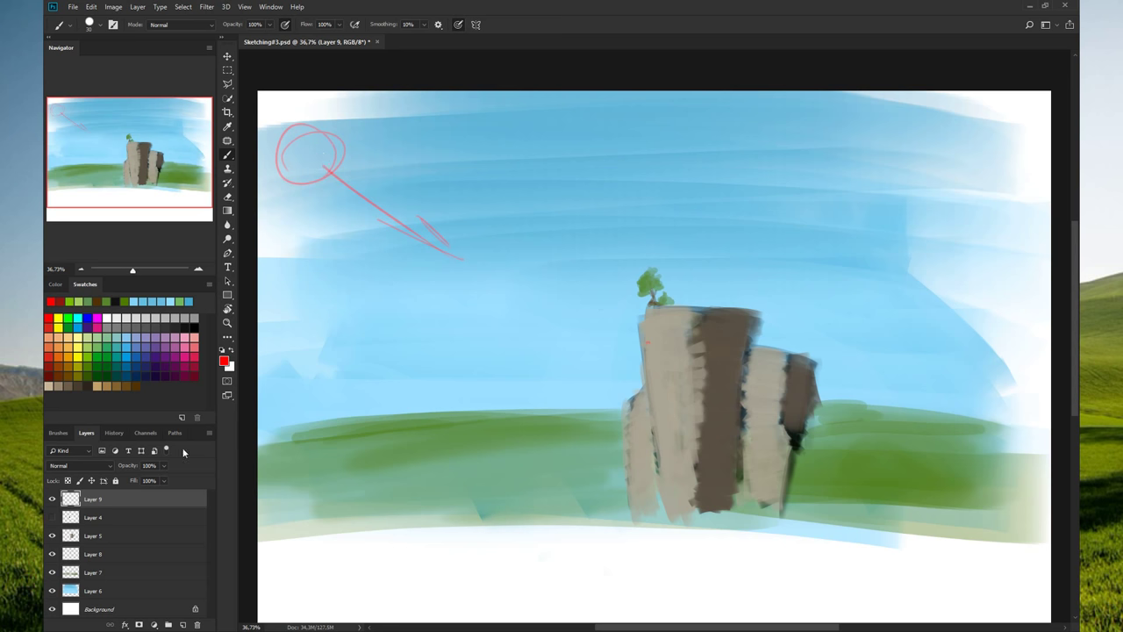
pyautogui.click(90, 554)
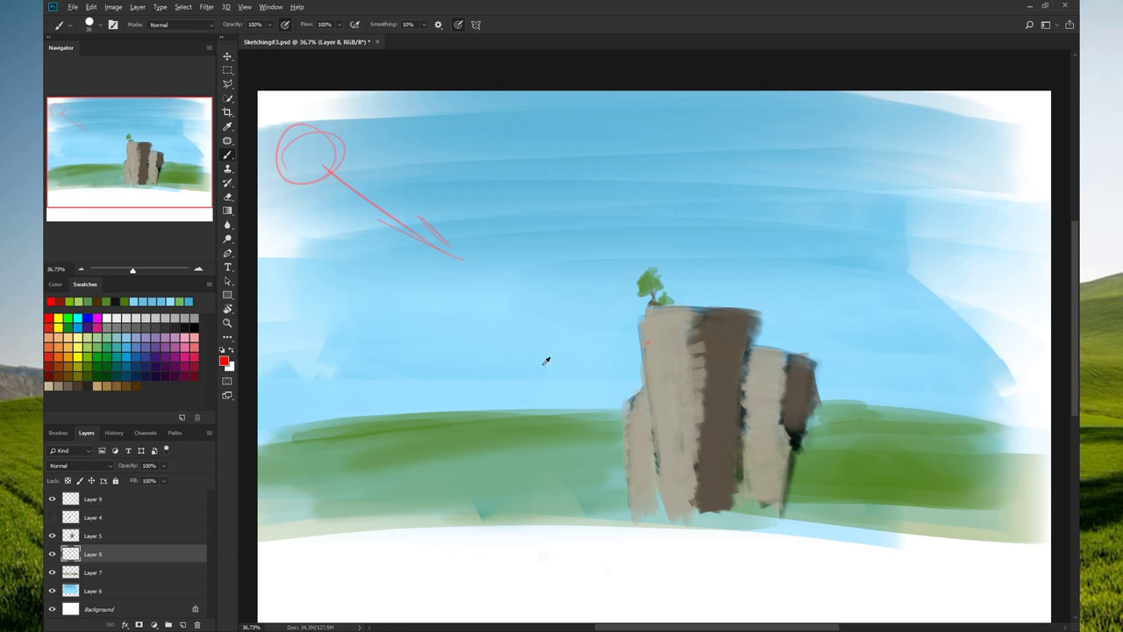
# - Repaint the small tree's foliage in olive green
pyautogui.click(93, 352)
pyautogui.moveTo(652, 279); pyautogui.dragTo(646, 288)
pyautogui.moveTo(645, 284); pyautogui.dragTo(650, 289)
pyautogui.hotkey('ctrl', 'z')
pyautogui.moveTo(647, 299)
pyautogui.mouseDown()
pyautogui.moveTo(646, 284)
pyautogui.moveTo(665, 299)
pyautogui.mouseUp()
# - Move Layer 8 directly above Layer 5
pyautogui.moveTo(142, 546); pyautogui.dragTo(136, 532)
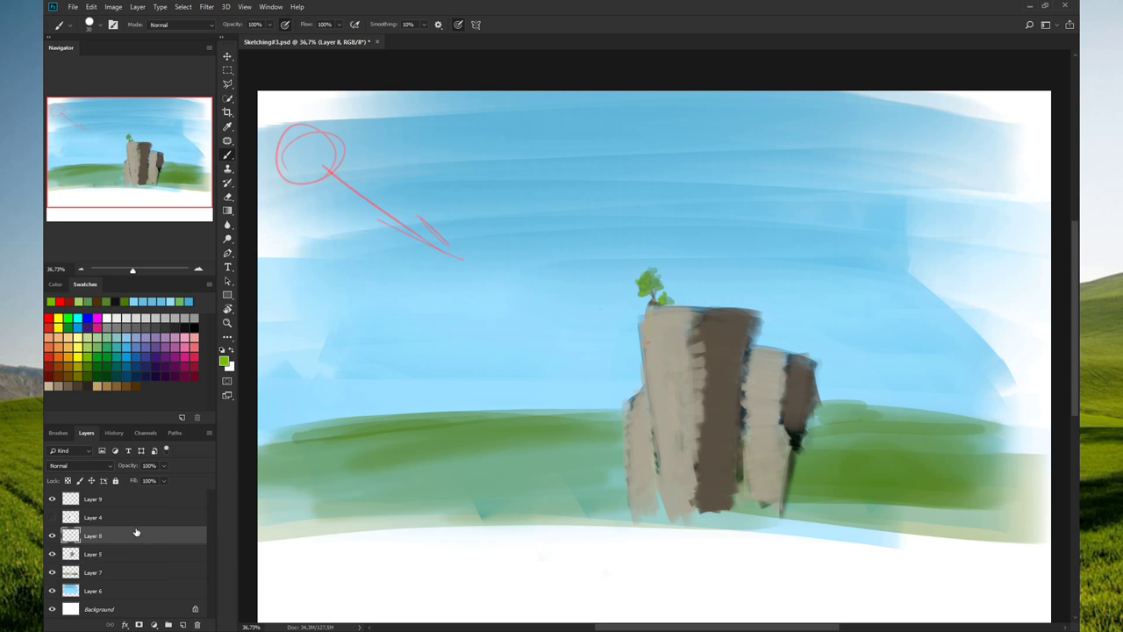
pyautogui.hotkey('ctrl', '[')
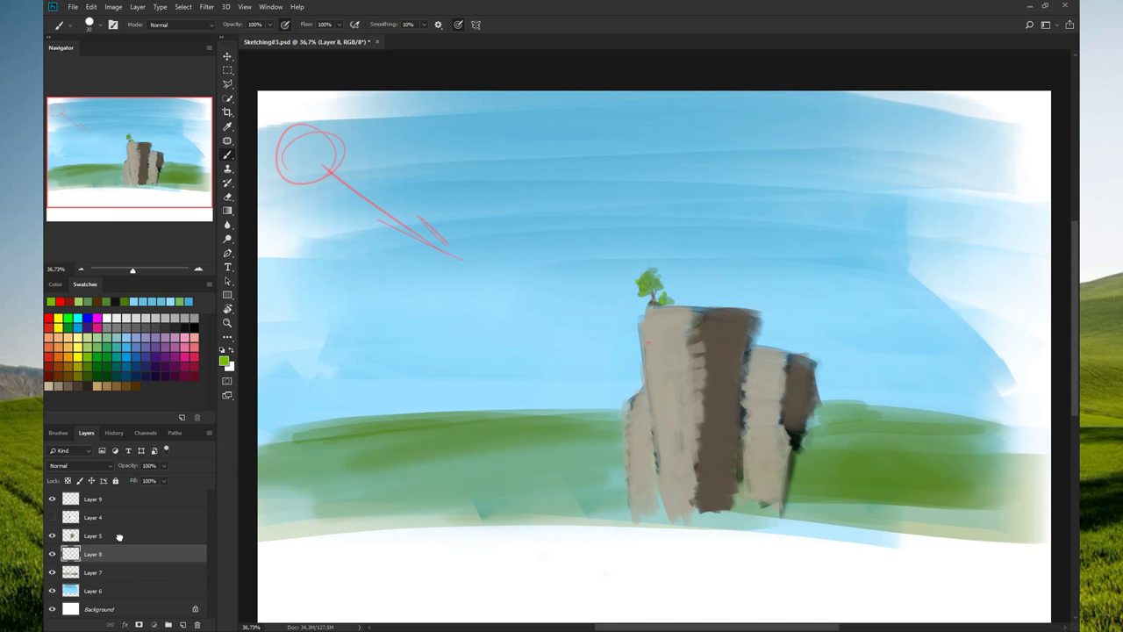
pyautogui.moveTo(120, 537); pyautogui.dragTo(128, 537)
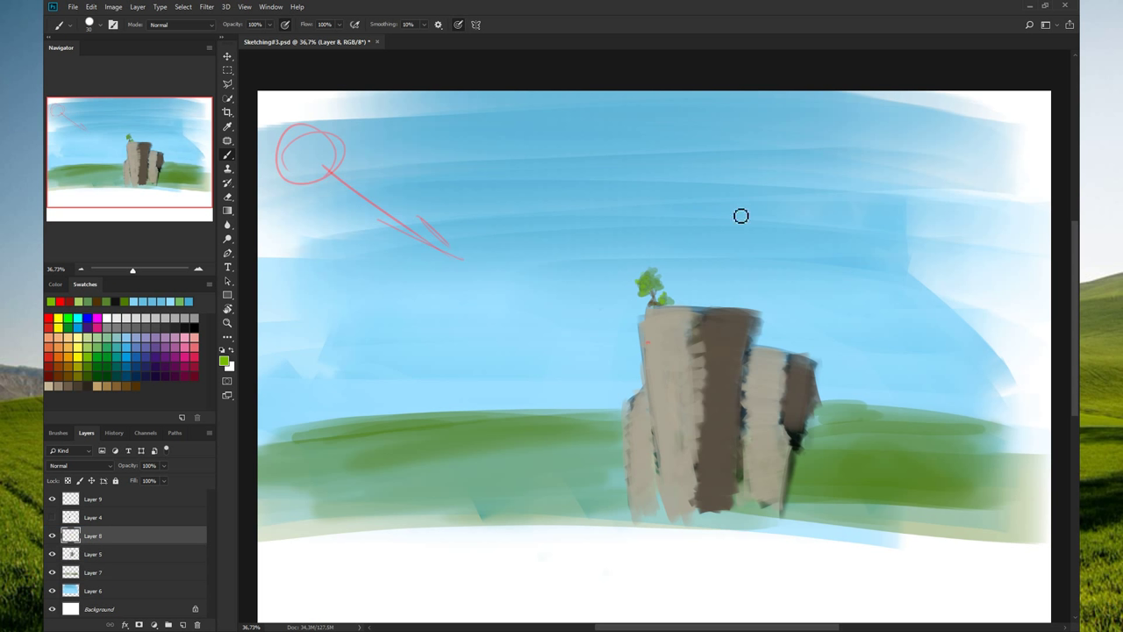
# - Sample darker greens and fill out the tree's canopy
pyautogui.keyDown('alt'); pyautogui.click(851, 469); pyautogui.keyUp('alt')
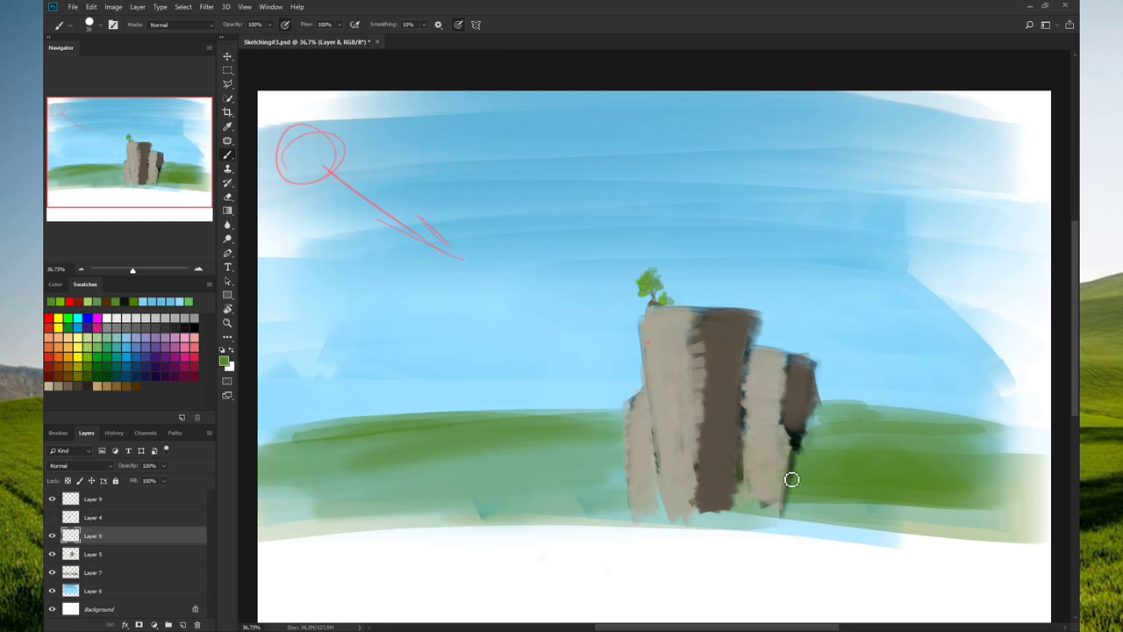
pyautogui.keyDown('alt'); pyautogui.click(741, 474); pyautogui.keyUp('alt')
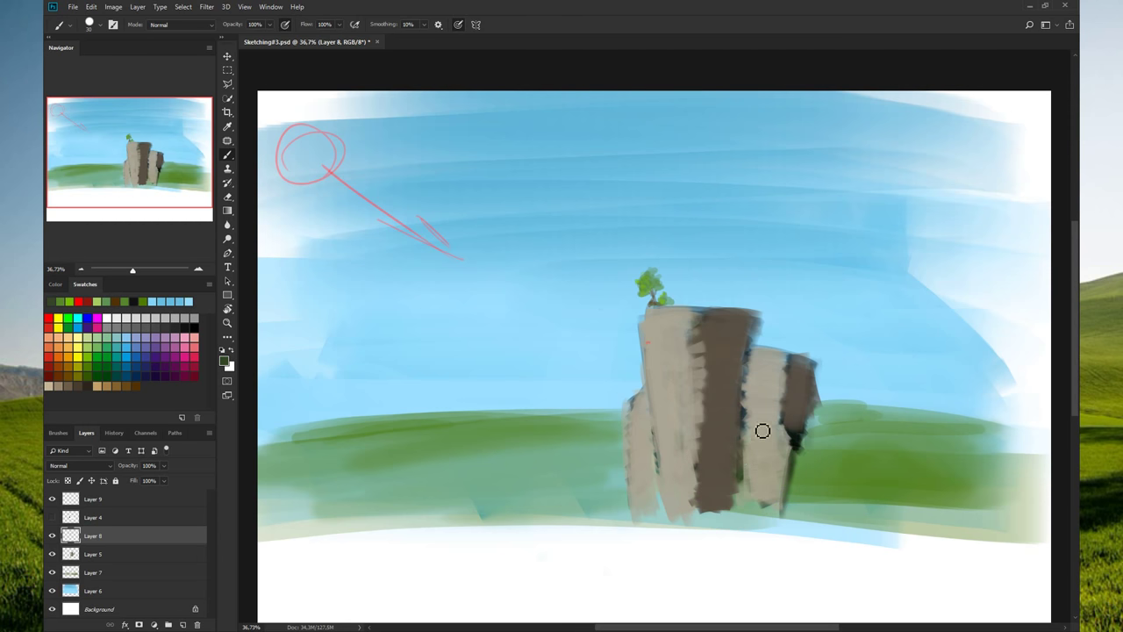
pyautogui.moveTo(659, 285)
pyautogui.mouseDown()
pyautogui.moveTo(650, 282)
pyautogui.moveTo(672, 303)
pyautogui.moveTo(646, 283)
pyautogui.moveTo(659, 298)
pyautogui.mouseUp()
pyautogui.click(103, 373)
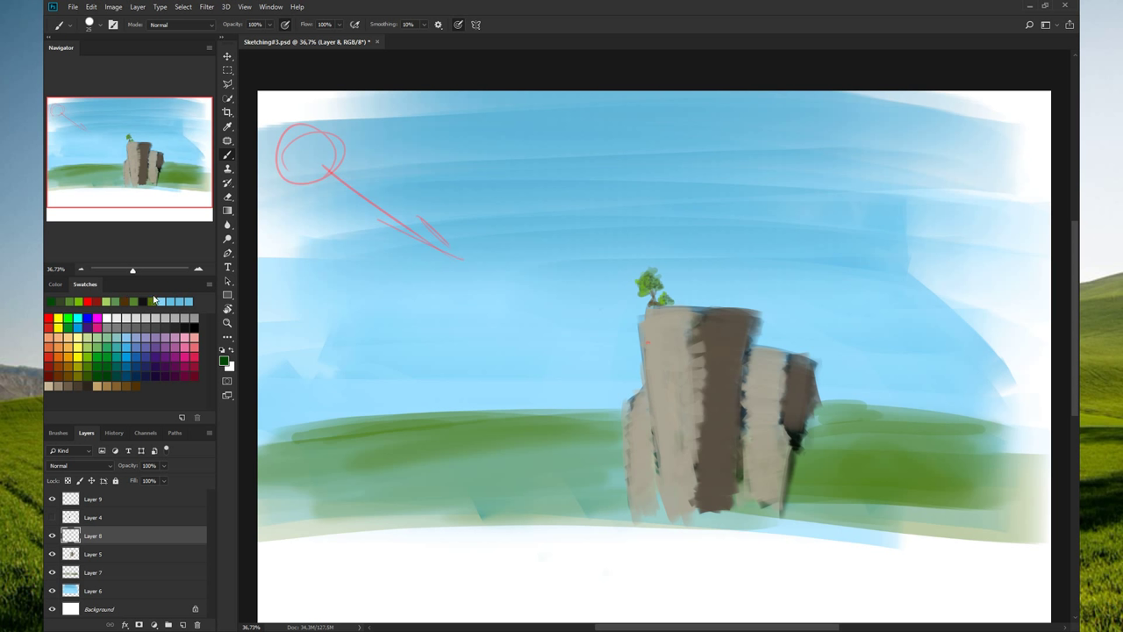
pyautogui.click(138, 371)
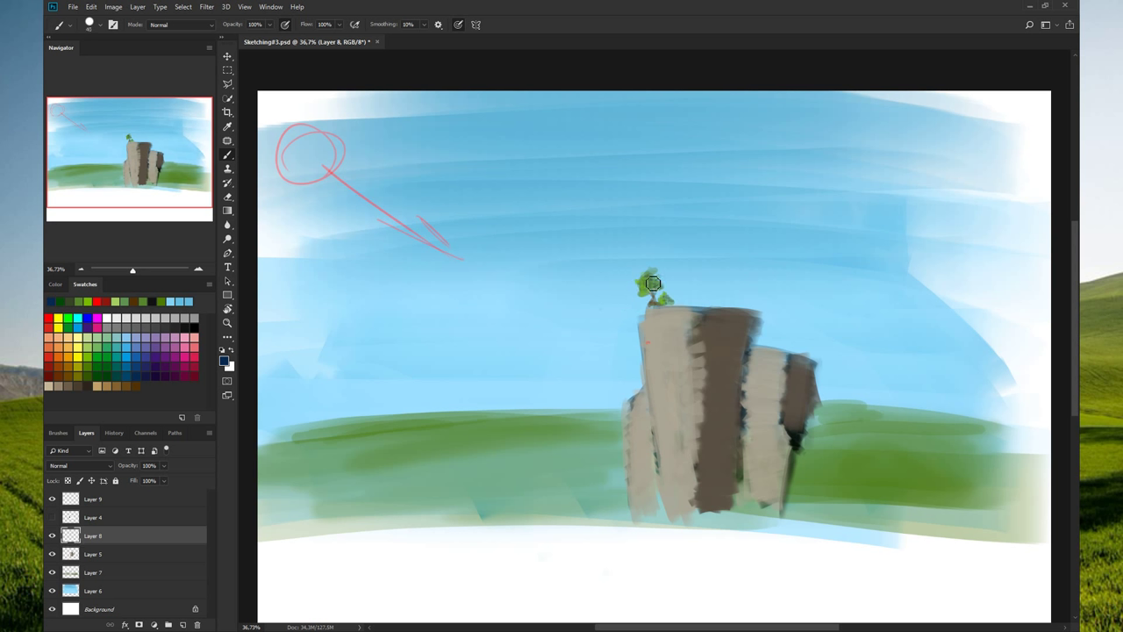
pyautogui.moveTo(652, 284); pyautogui.dragTo(668, 301)
pyautogui.moveTo(649, 285); pyautogui.dragTo(658, 296)
# - Pick grass green and paint thin vine strokes down the rock's upper-left face
pyautogui.keyDown('alt'); pyautogui.click(912, 435); pyautogui.keyUp('alt')
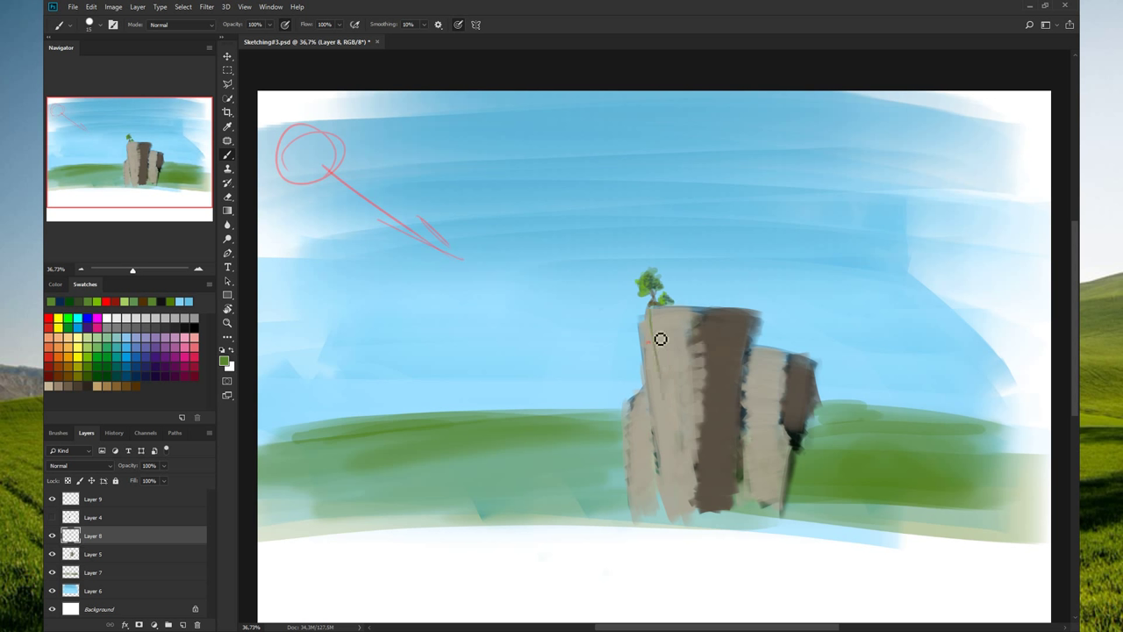
pyautogui.moveTo(660, 341); pyautogui.dragTo(664, 390)
pyautogui.moveTo(654, 322); pyautogui.dragTo(664, 401)
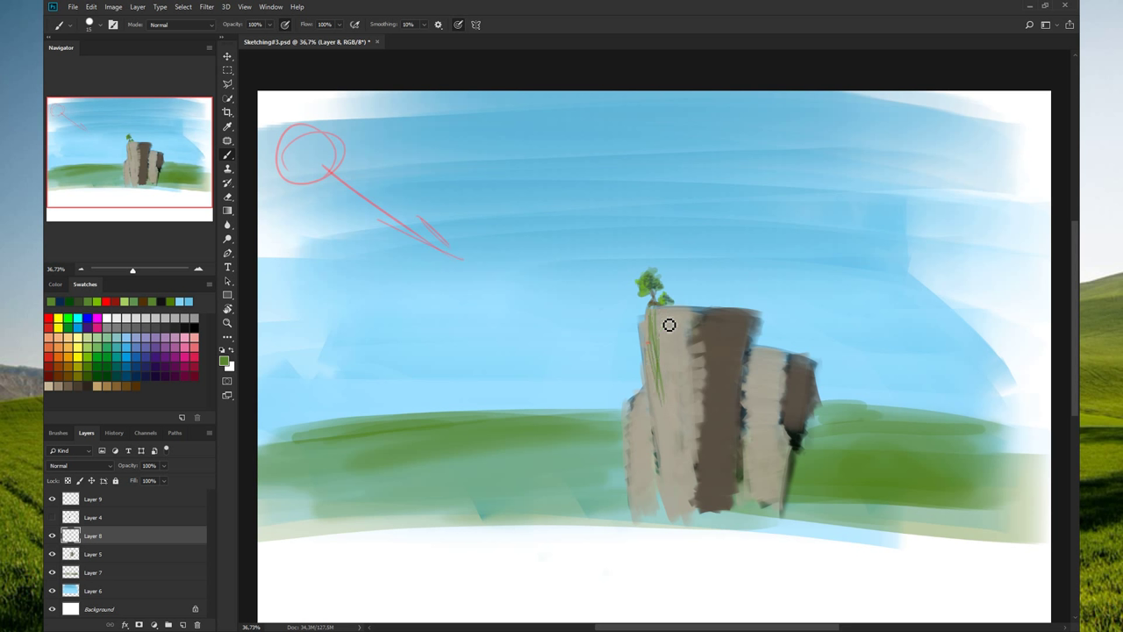
pyautogui.moveTo(669, 324); pyautogui.dragTo(674, 364)
pyautogui.moveTo(677, 313); pyautogui.dragTo(669, 374)
pyautogui.moveTo(671, 314); pyautogui.dragTo(650, 341)
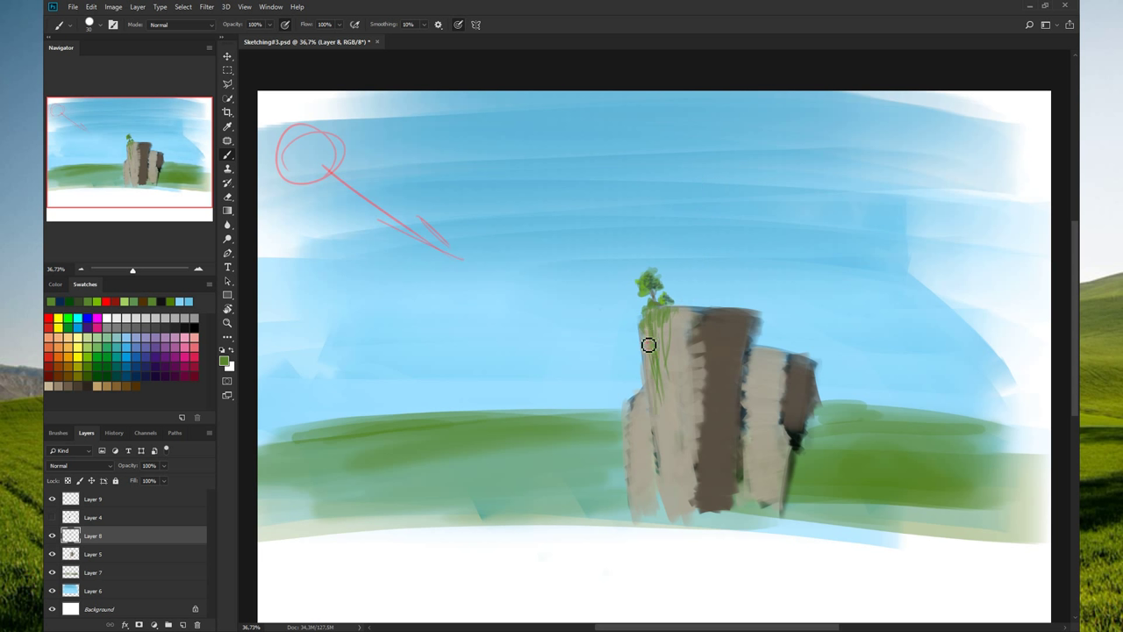
pyautogui.moveTo(649, 343); pyautogui.dragTo(652, 394)
pyautogui.moveTo(644, 333); pyautogui.dragTo(672, 401)
pyautogui.hotkey('ctrl', 'z')
pyautogui.hotkey('ctrl', 'z')
pyautogui.moveTo(647, 331); pyautogui.dragTo(654, 379)
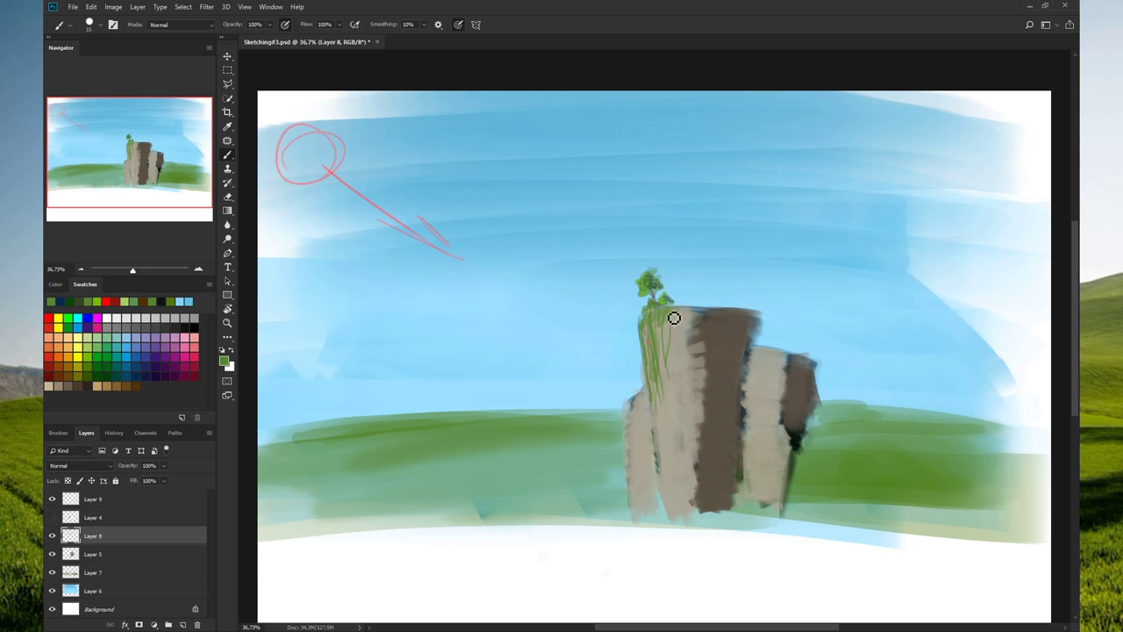
# - Add more vines, crack lines and dark edge lines across the rock face
pyautogui.moveTo(682, 351); pyautogui.dragTo(673, 408)
pyautogui.moveTo(678, 328)
pyautogui.mouseDown()
pyautogui.moveTo(669, 343)
pyautogui.moveTo(662, 328)
pyautogui.moveTo(669, 396)
pyautogui.mouseUp()
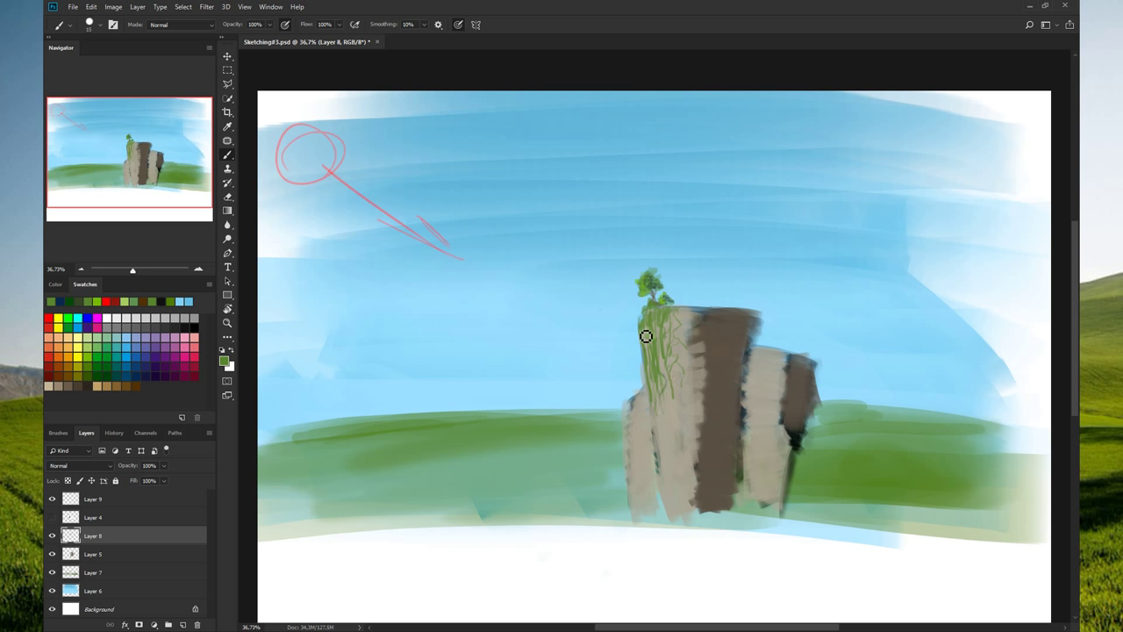
pyautogui.moveTo(646, 336); pyautogui.dragTo(651, 389)
pyautogui.moveTo(676, 321); pyautogui.dragTo(669, 318)
pyautogui.moveTo(703, 361)
pyautogui.mouseDown()
pyautogui.moveTo(699, 394)
pyautogui.moveTo(671, 412)
pyautogui.moveTo(662, 446)
pyautogui.moveTo(654, 409)
pyautogui.moveTo(670, 508)
pyautogui.moveTo(675, 340)
pyautogui.moveTo(683, 448)
pyautogui.mouseUp()
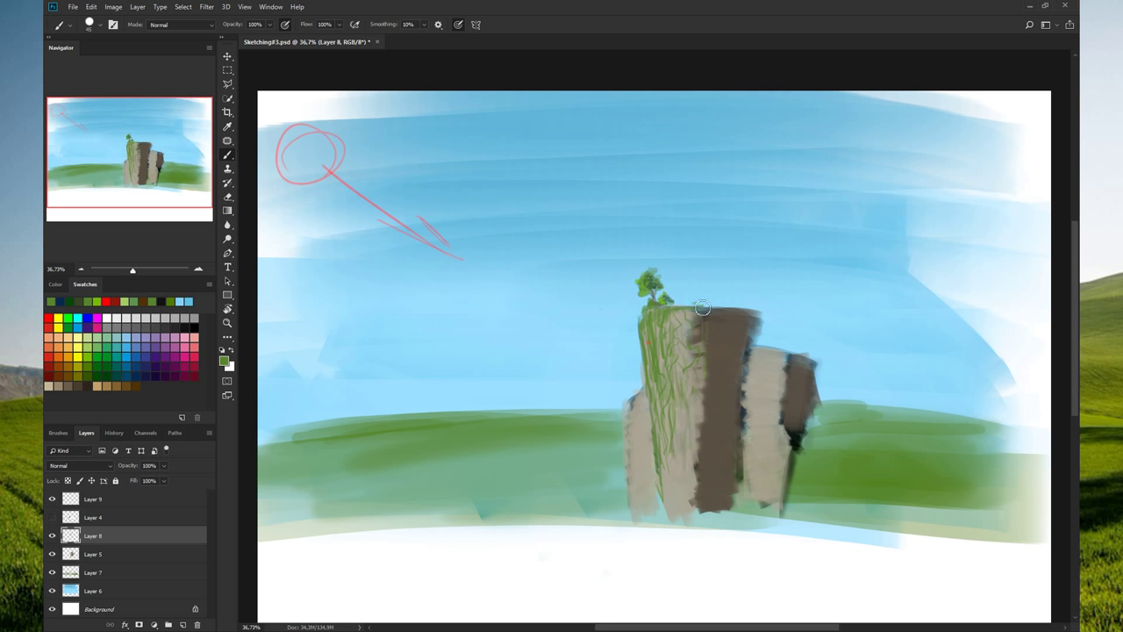
pyautogui.moveTo(722, 359); pyautogui.dragTo(735, 317)
pyautogui.moveTo(684, 344)
pyautogui.mouseDown()
pyautogui.moveTo(686, 320)
pyautogui.moveTo(672, 423)
pyautogui.moveTo(693, 374)
pyautogui.mouseUp()
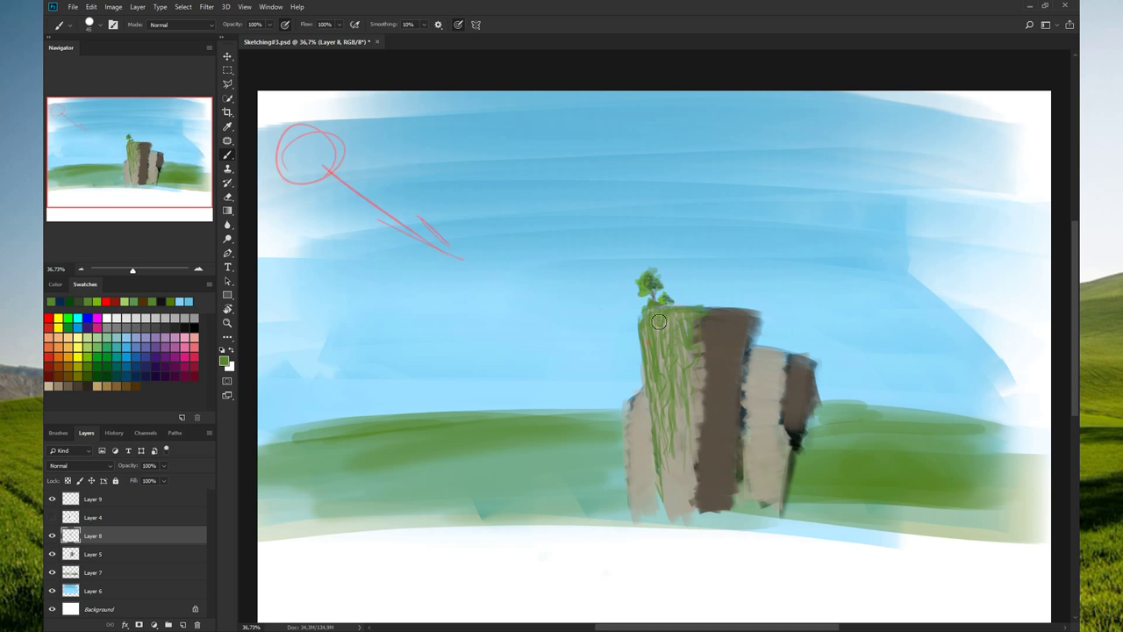
# - Choose a darker green and paint vines and grass strands down the cliff's left face
pyautogui.click(93, 373)
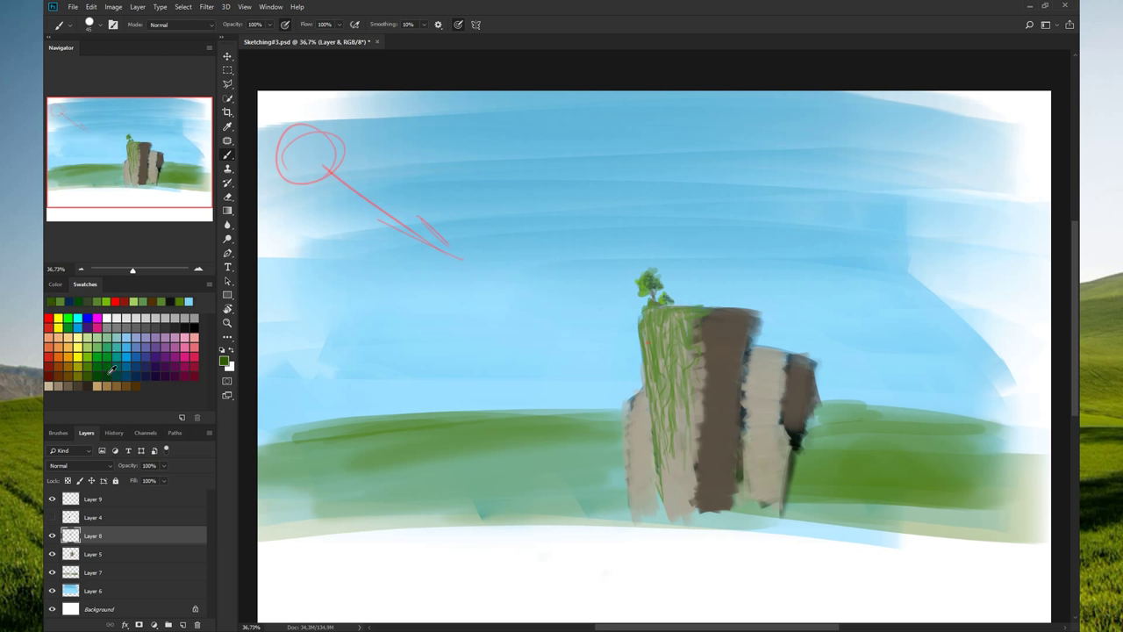
pyautogui.click(115, 369)
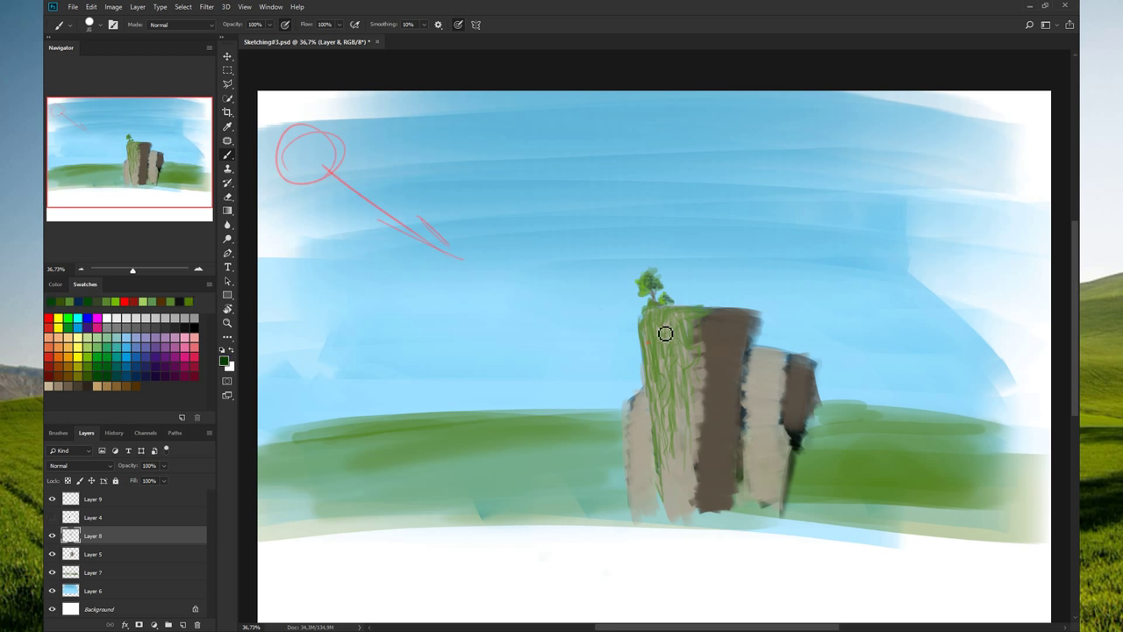
pyautogui.moveTo(652, 321); pyautogui.dragTo(664, 351)
pyautogui.moveTo(652, 319)
pyautogui.mouseDown()
pyautogui.moveTo(663, 423)
pyautogui.moveTo(676, 383)
pyautogui.moveTo(688, 393)
pyautogui.mouseUp()
pyautogui.moveTo(681, 354); pyautogui.dragTo(695, 412)
pyautogui.moveTo(686, 337); pyautogui.dragTo(661, 457)
pyautogui.moveTo(651, 331); pyautogui.dragTo(664, 399)
pyautogui.moveTo(672, 306)
pyautogui.mouseDown()
pyautogui.moveTo(688, 411)
pyautogui.moveTo(695, 388)
pyautogui.mouseUp()
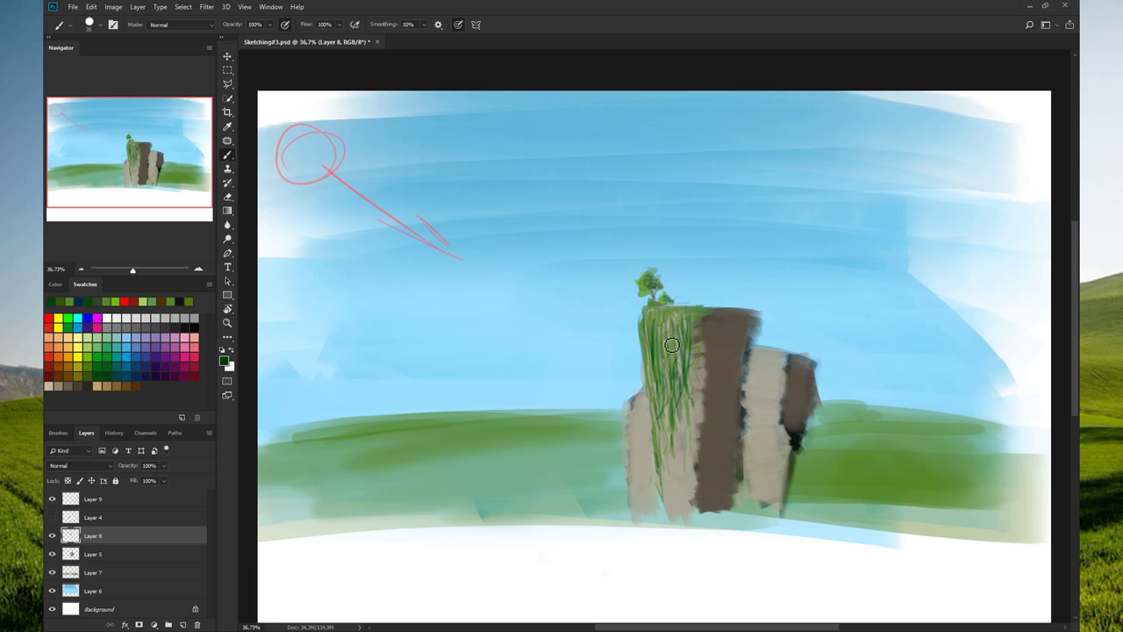
pyautogui.moveTo(645, 294)
pyautogui.mouseDown()
pyautogui.moveTo(659, 301)
pyautogui.moveTo(661, 328)
pyautogui.mouseUp()
pyautogui.moveTo(691, 321); pyautogui.dragTo(691, 371)
pyautogui.moveTo(699, 314); pyautogui.dragTo(689, 339)
# - Add olive grass strokes near the cliff top with an enlarged brush
pyautogui.click(78, 367)
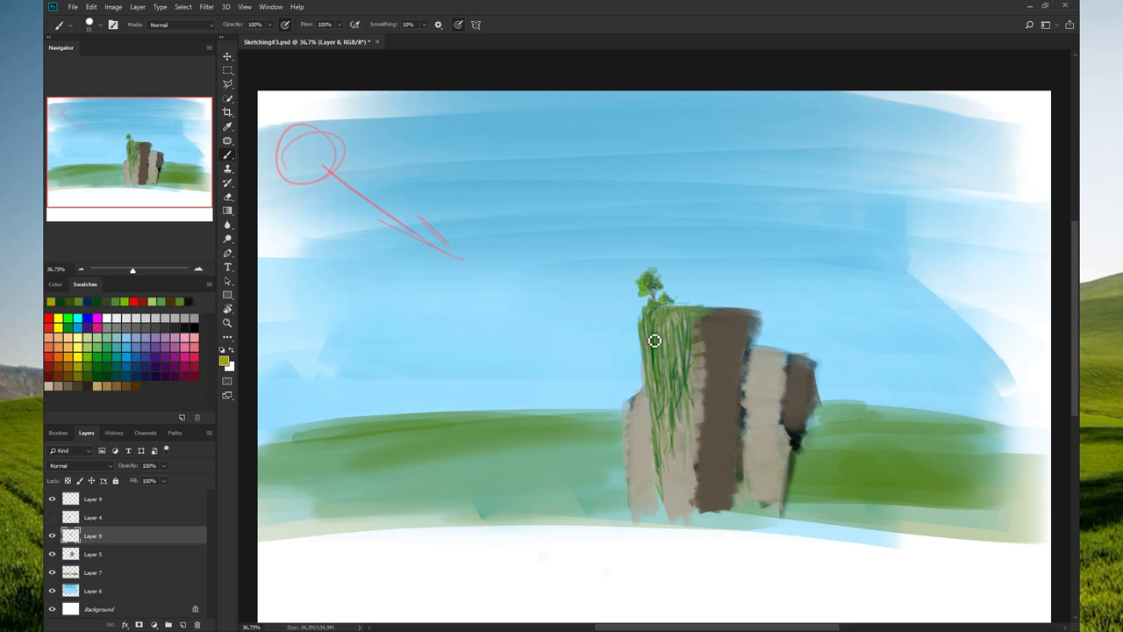
pyautogui.moveTo(648, 332)
pyautogui.mouseDown()
pyautogui.moveTo(655, 389)
pyautogui.moveTo(663, 375)
pyautogui.mouseUp()
pyautogui.moveTo(670, 333); pyautogui.dragTo(680, 379)
pyautogui.press(']')
pyautogui.moveTo(664, 288)
pyautogui.mouseDown()
pyautogui.moveTo(646, 284)
pyautogui.moveTo(652, 293)
pyautogui.mouseUp()
pyautogui.hotkey('ctrl', 'z')
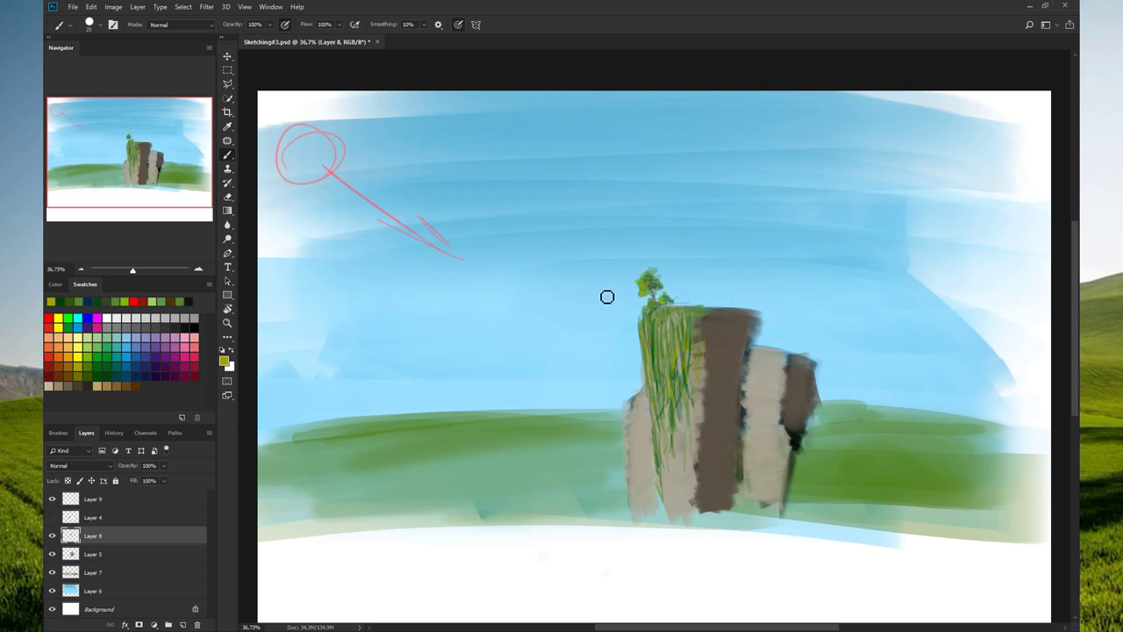
# - Pick a dark shade and add dark strands to the cliff's grass
pyautogui.click(94, 382)
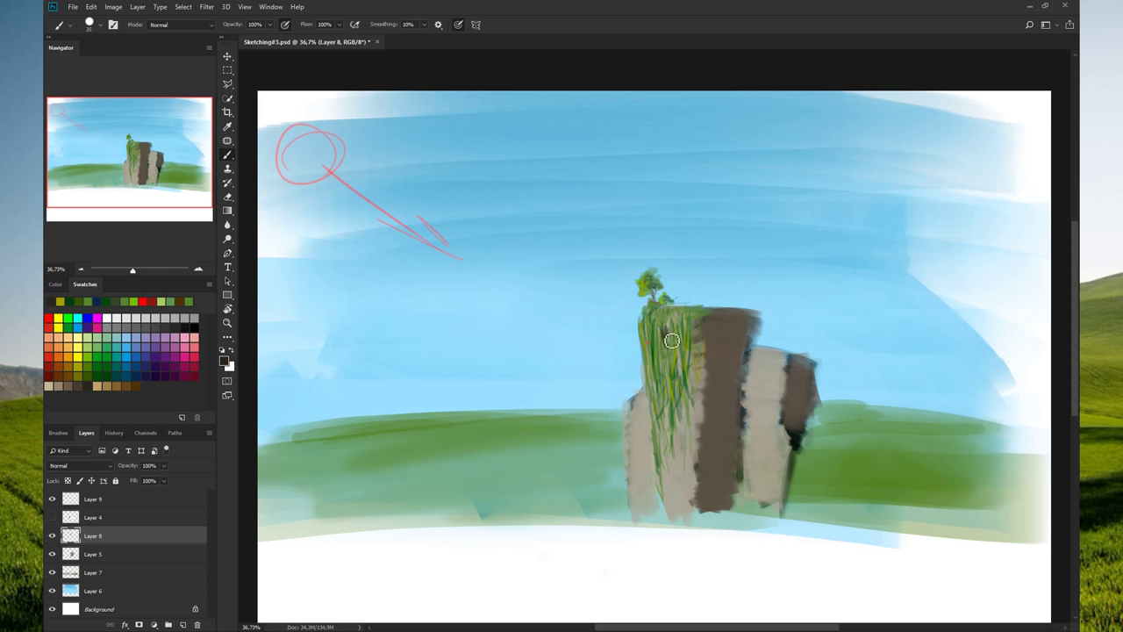
pyautogui.moveTo(664, 321); pyautogui.dragTo(670, 354)
pyautogui.moveTo(650, 345); pyautogui.dragTo(656, 390)
pyautogui.moveTo(674, 452)
pyautogui.mouseDown()
pyautogui.moveTo(677, 471)
pyautogui.moveTo(681, 456)
pyautogui.mouseUp()
# - Shade the cliff top and middle column with darker brown
pyautogui.moveTo(734, 353); pyautogui.dragTo(714, 368)
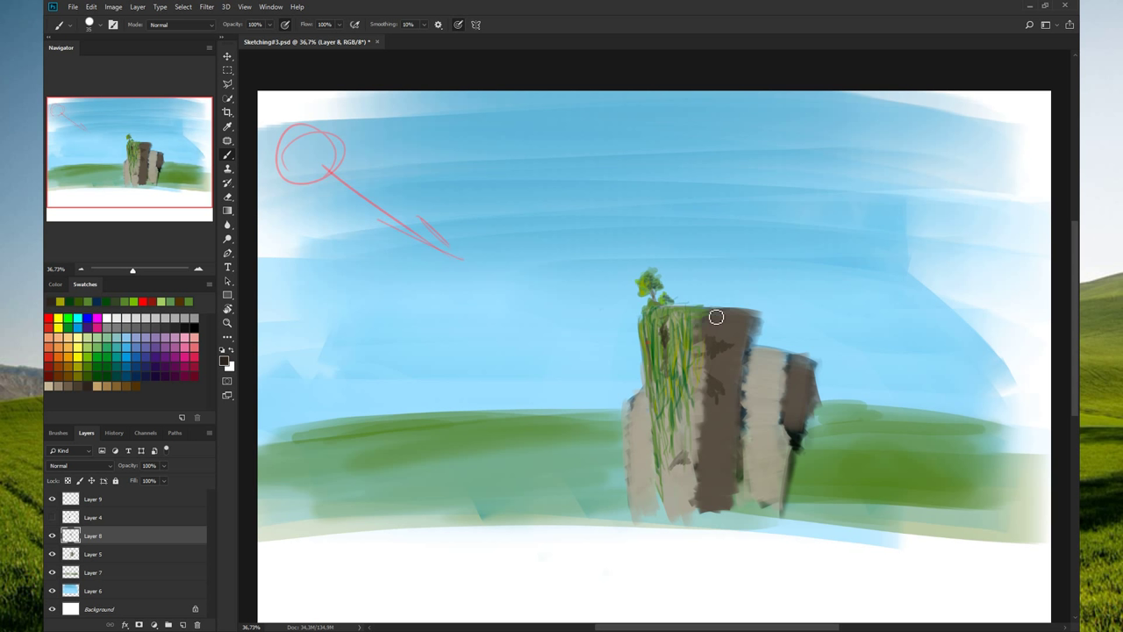
pyautogui.moveTo(688, 313); pyautogui.dragTo(756, 319)
pyautogui.moveTo(742, 326); pyautogui.dragTo(742, 333)
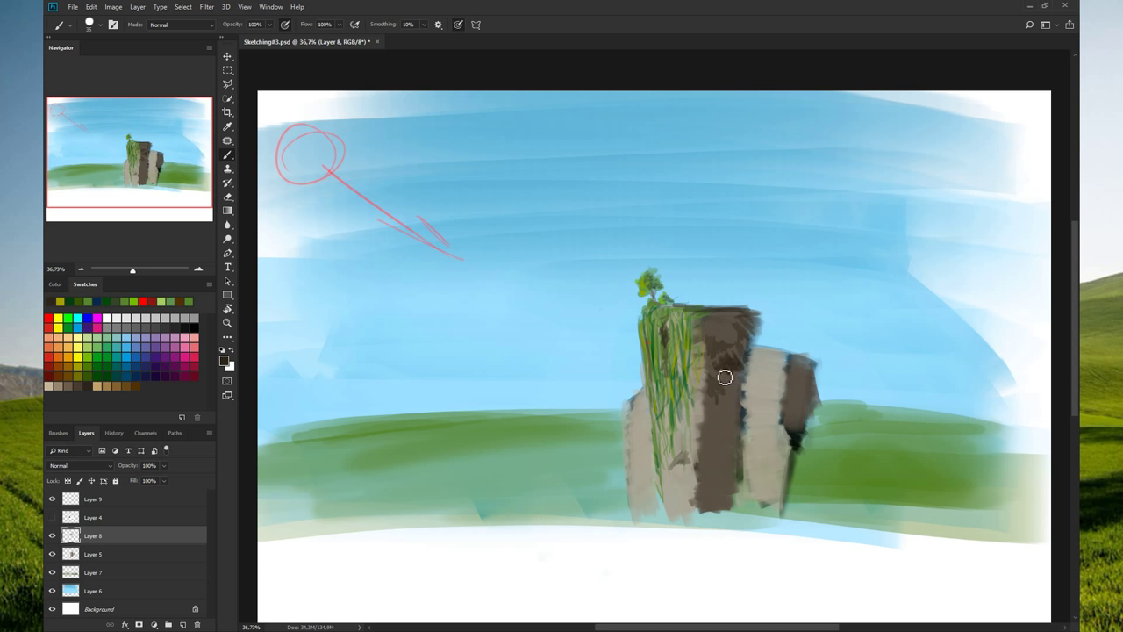
pyautogui.moveTo(725, 378)
pyautogui.mouseDown()
pyautogui.moveTo(737, 406)
pyautogui.moveTo(710, 419)
pyautogui.moveTo(734, 441)
pyautogui.moveTo(737, 470)
pyautogui.mouseUp()
pyautogui.moveTo(739, 419); pyautogui.dragTo(741, 482)
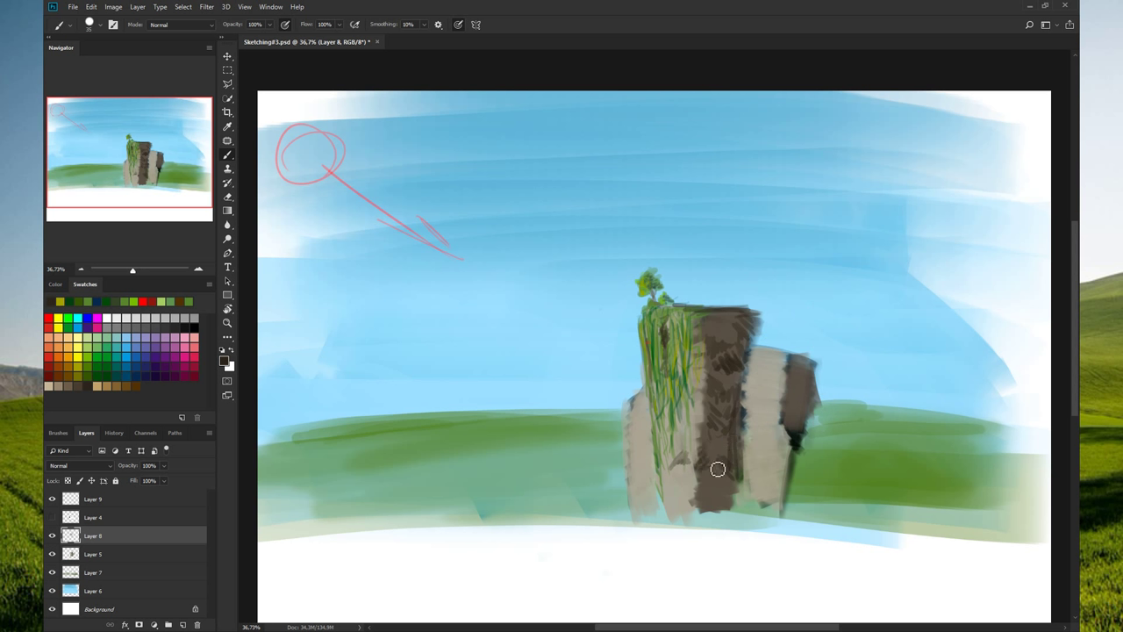
pyautogui.moveTo(704, 476)
pyautogui.mouseDown()
pyautogui.moveTo(702, 485)
pyautogui.moveTo(742, 481)
pyautogui.moveTo(715, 453)
pyautogui.mouseUp()
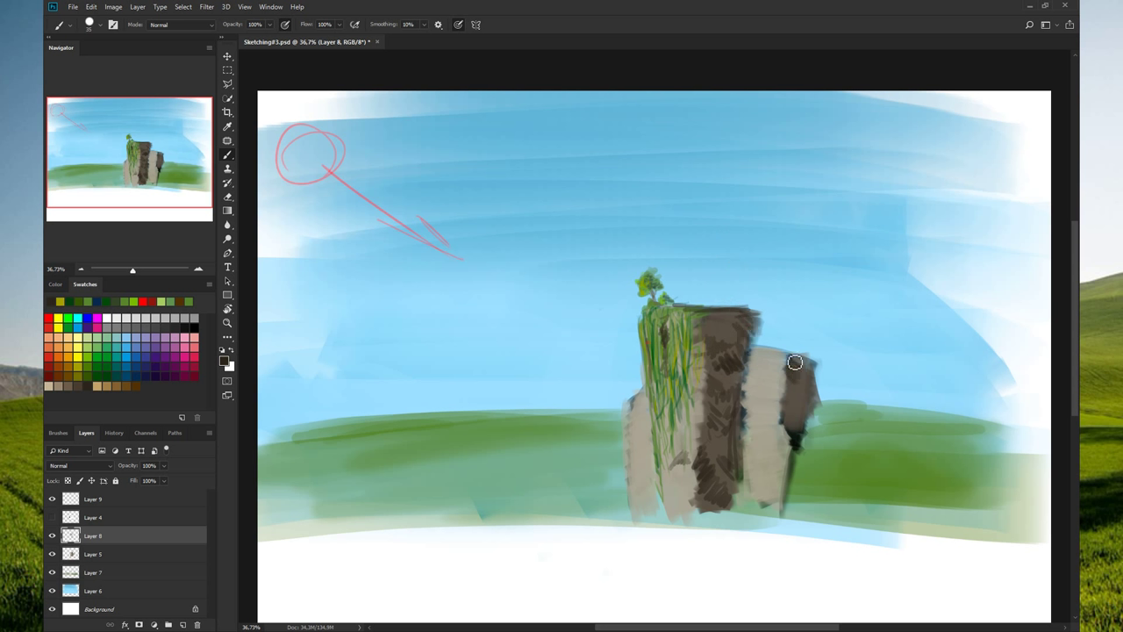
# - Darken the right rock's top and right edges down to its base
pyautogui.moveTo(799, 359)
pyautogui.mouseDown()
pyautogui.moveTo(810, 371)
pyautogui.moveTo(795, 381)
pyautogui.moveTo(800, 409)
pyautogui.mouseUp()
pyautogui.moveTo(809, 385); pyautogui.dragTo(809, 402)
pyautogui.moveTo(777, 448)
pyautogui.mouseDown()
pyautogui.moveTo(797, 449)
pyautogui.moveTo(788, 465)
pyautogui.mouseUp()
pyautogui.moveTo(788, 471); pyautogui.dragTo(784, 511)
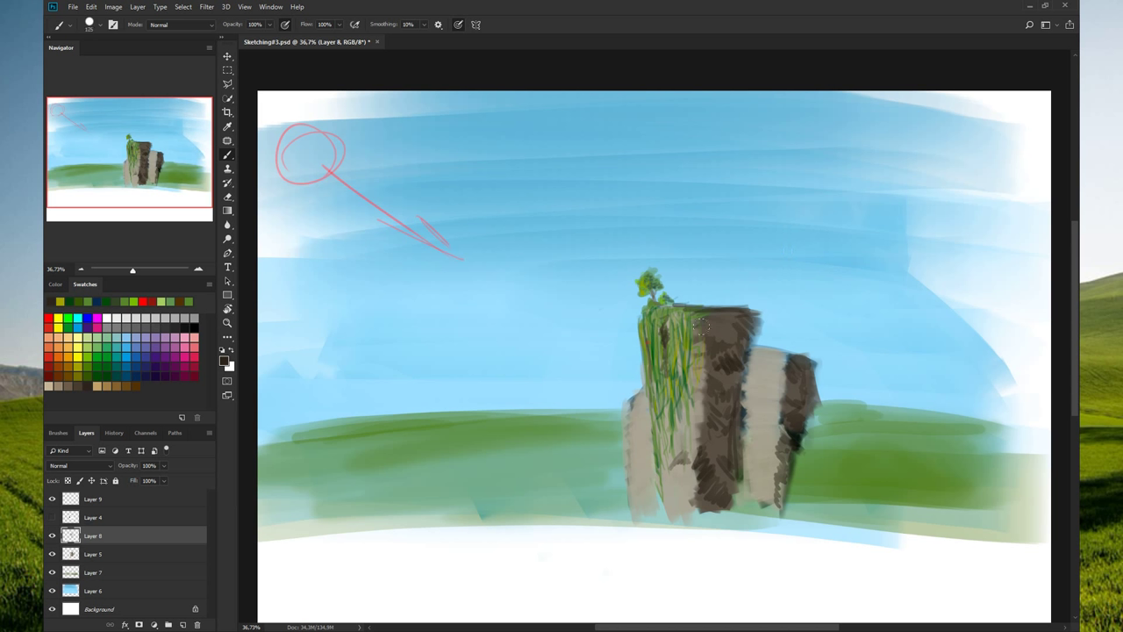
pyautogui.moveTo(742, 352); pyautogui.dragTo(752, 350)
# - Sample rock browns and darken the right pillar's light strip
pyautogui.hotkey('ctrl', 'z')
pyautogui.click(735, 328)
pyautogui.keyDown('alt'); pyautogui.click(727, 433); pyautogui.keyUp('alt')
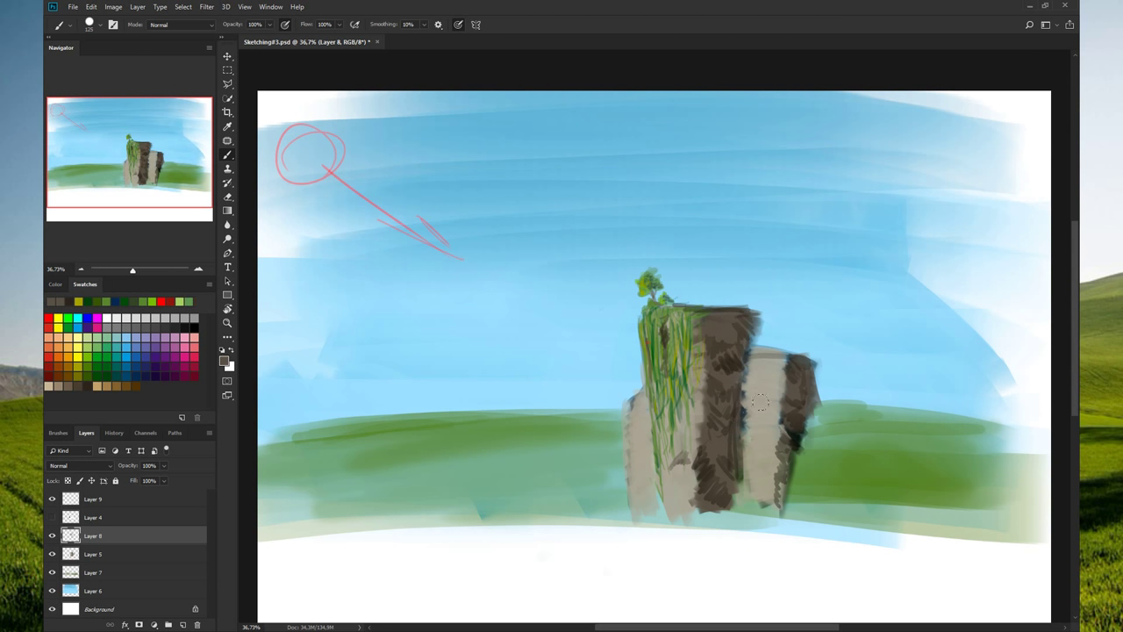
pyautogui.moveTo(757, 365); pyautogui.dragTo(776, 473)
pyautogui.moveTo(755, 427)
pyautogui.mouseDown()
pyautogui.moveTo(756, 498)
pyautogui.moveTo(749, 446)
pyautogui.mouseUp()
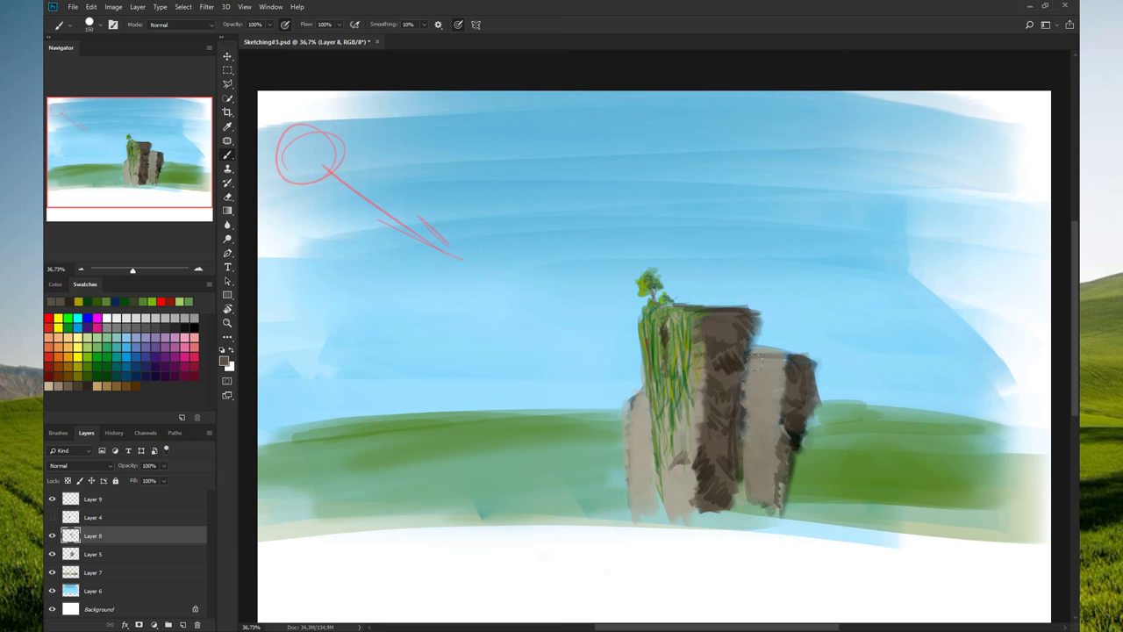
pyautogui.keyDown('alt'); pyautogui.click(784, 386); pyautogui.keyUp('alt')
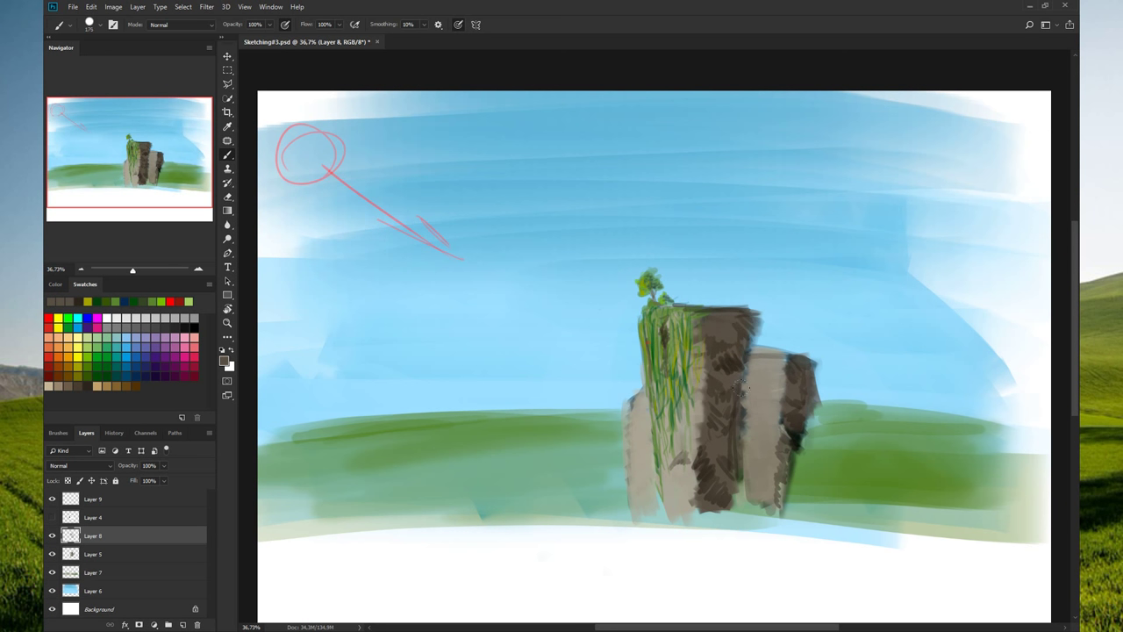
pyautogui.moveTo(756, 361)
pyautogui.mouseDown()
pyautogui.moveTo(755, 430)
pyautogui.moveTo(776, 353)
pyautogui.moveTo(760, 493)
pyautogui.mouseUp()
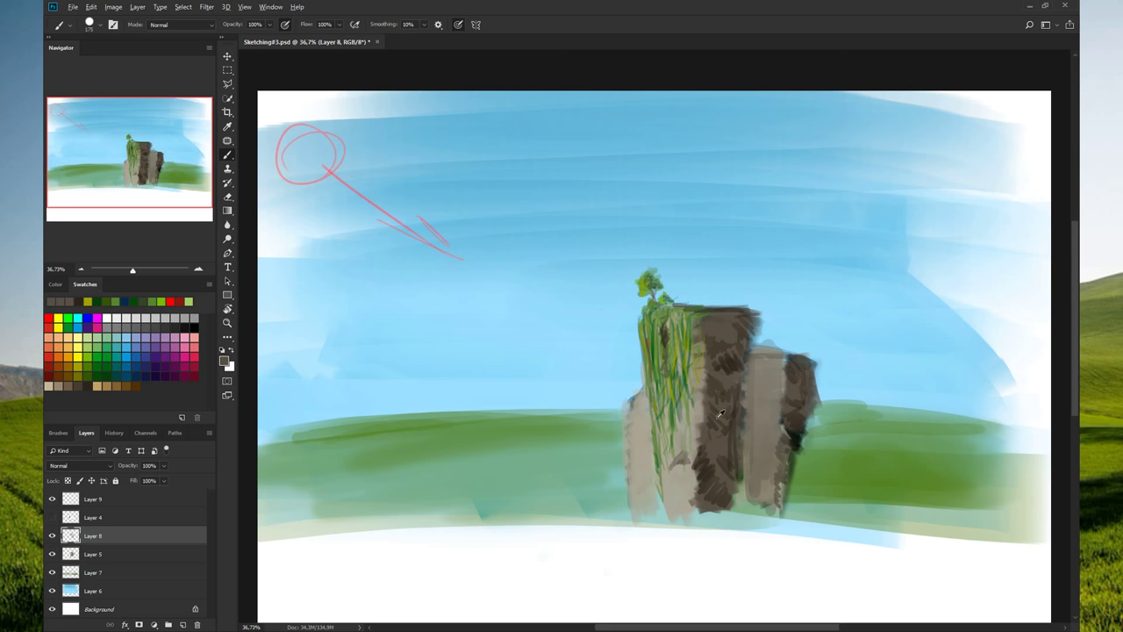
# - Shrink the brush and paint dark green grass down the rock's left face
pyautogui.moveTo(719, 412); pyautogui.dragTo(639, 417)
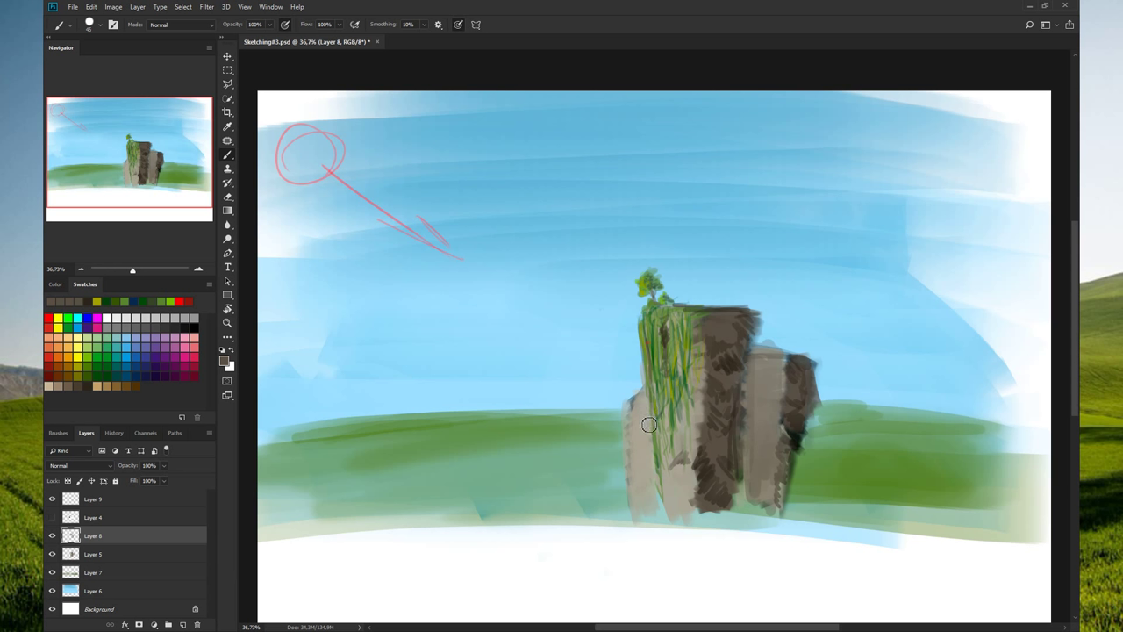
pyautogui.moveTo(645, 397); pyautogui.dragTo(661, 519)
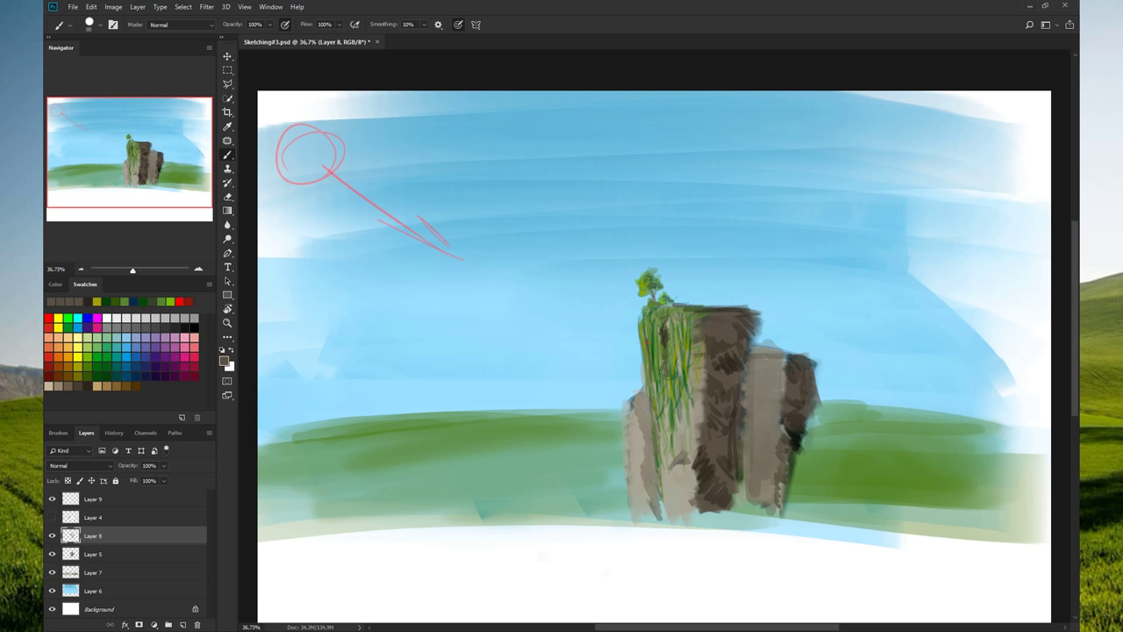
pyautogui.moveTo(653, 321)
pyautogui.mouseDown()
pyautogui.moveTo(669, 443)
pyautogui.moveTo(684, 425)
pyautogui.mouseUp()
pyautogui.moveTo(688, 351); pyautogui.dragTo(680, 467)
pyautogui.moveTo(661, 391)
pyautogui.mouseDown()
pyautogui.moveTo(666, 458)
pyautogui.moveTo(688, 504)
pyautogui.mouseUp()
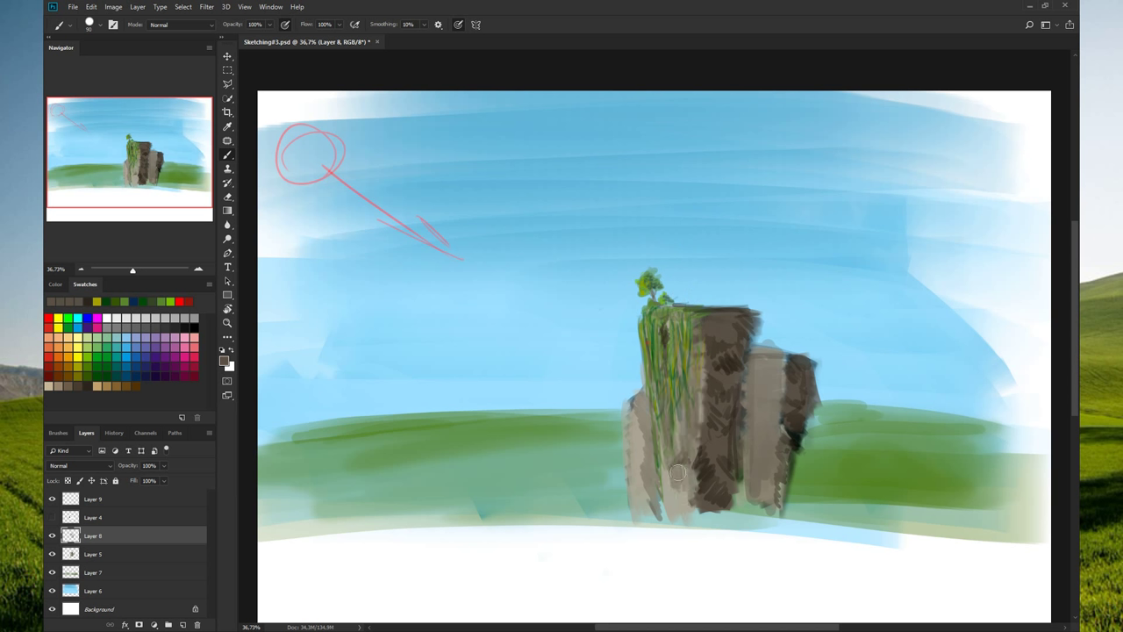
pyautogui.moveTo(658, 437); pyautogui.dragTo(667, 507)
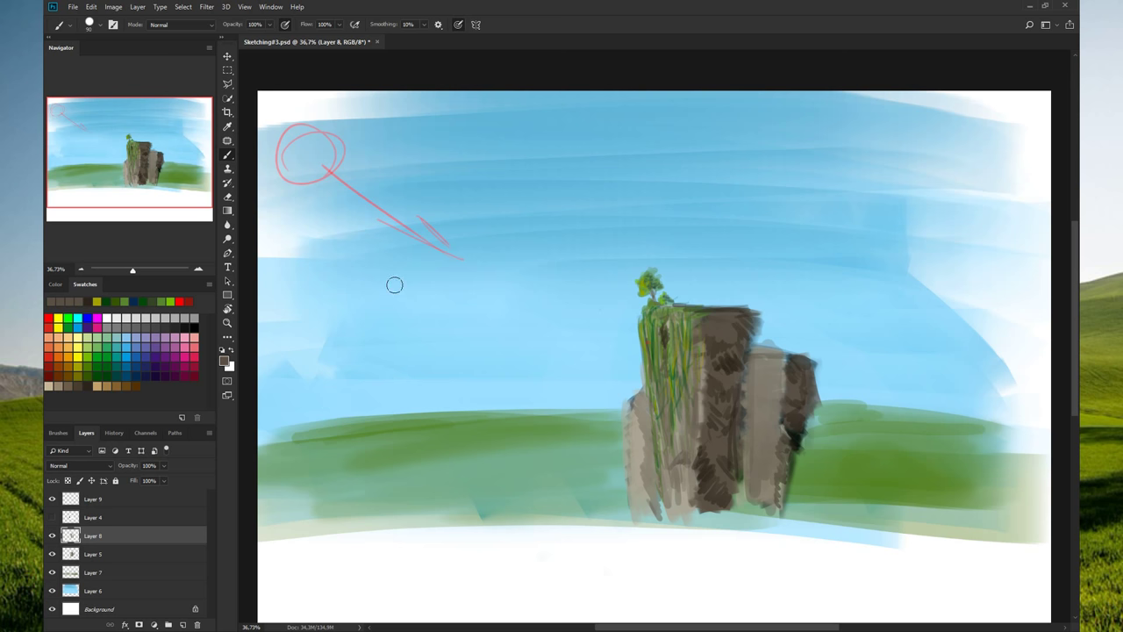
pyautogui.moveTo(717, 412); pyautogui.dragTo(682, 424)
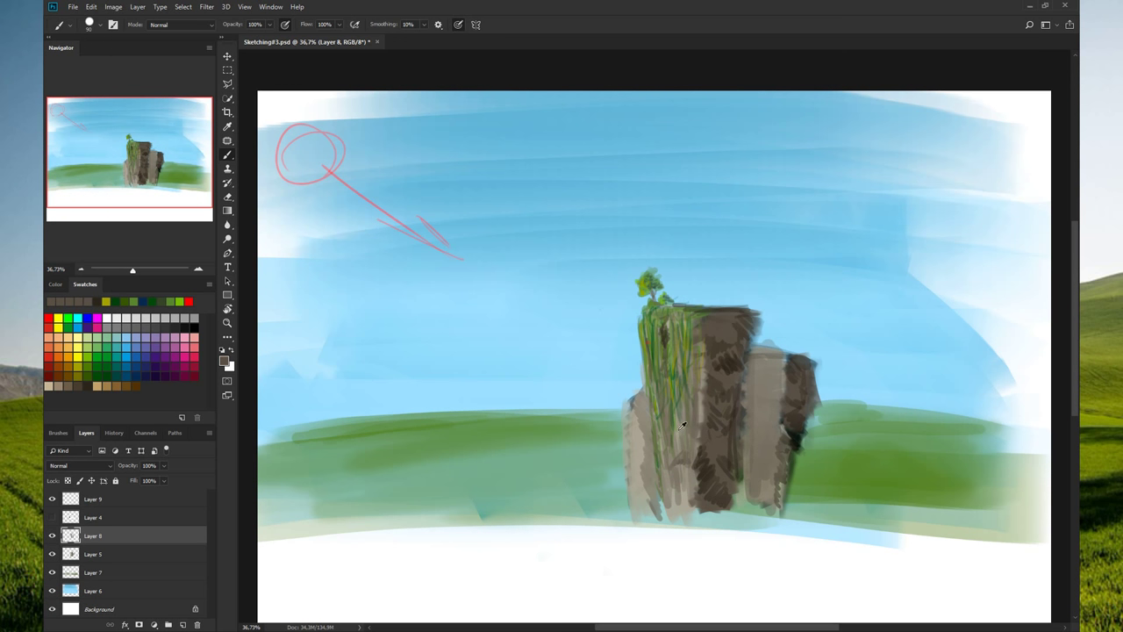
# - Merge Layer 5 into Layer 8 and show the merged layer
pyautogui.click(52, 536)
pyautogui.keyDown('shift'); pyautogui.click(83, 554); pyautogui.keyUp('shift')
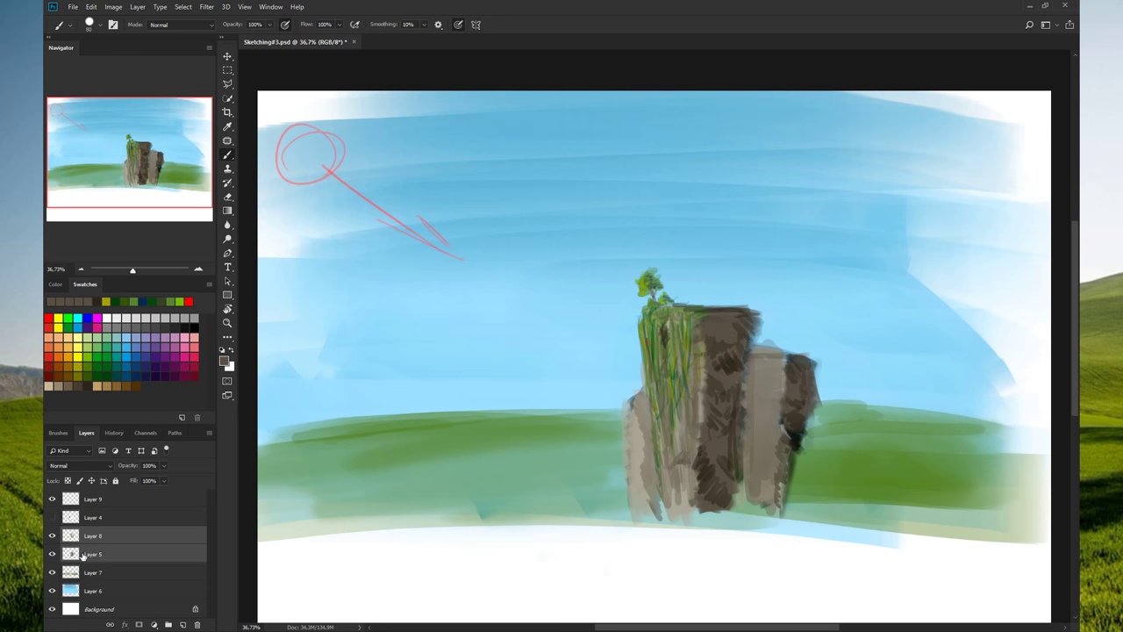
pyautogui.hotkey('ctrl', 'e')
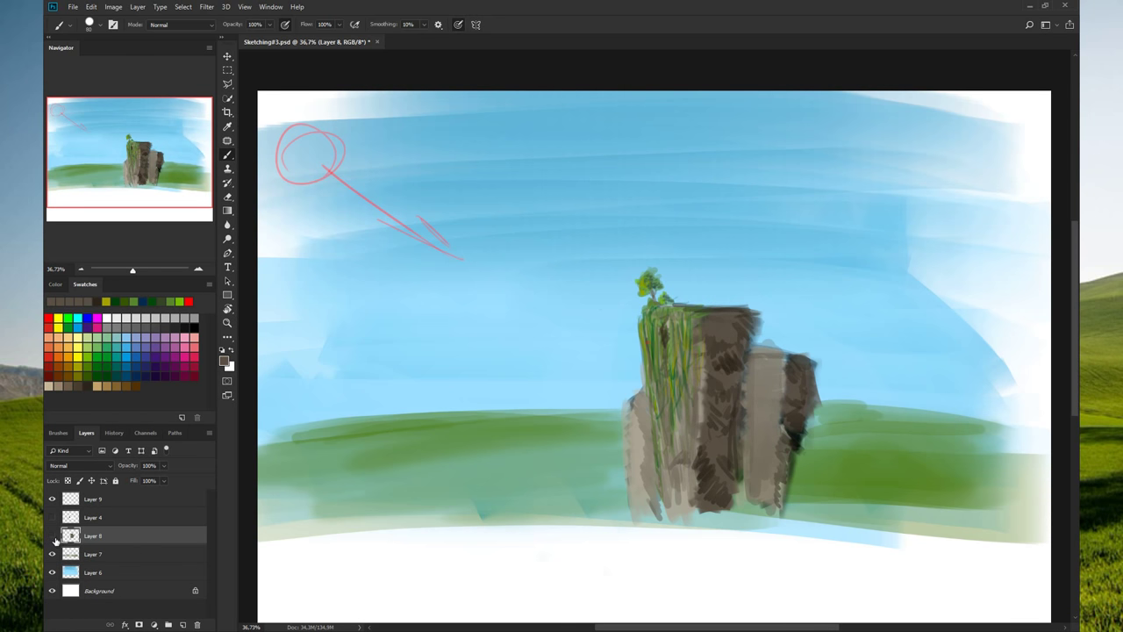
pyautogui.click(52, 535)
# - Pick white as the painting colour and make Layer 8 active again
pyautogui.click(51, 518)
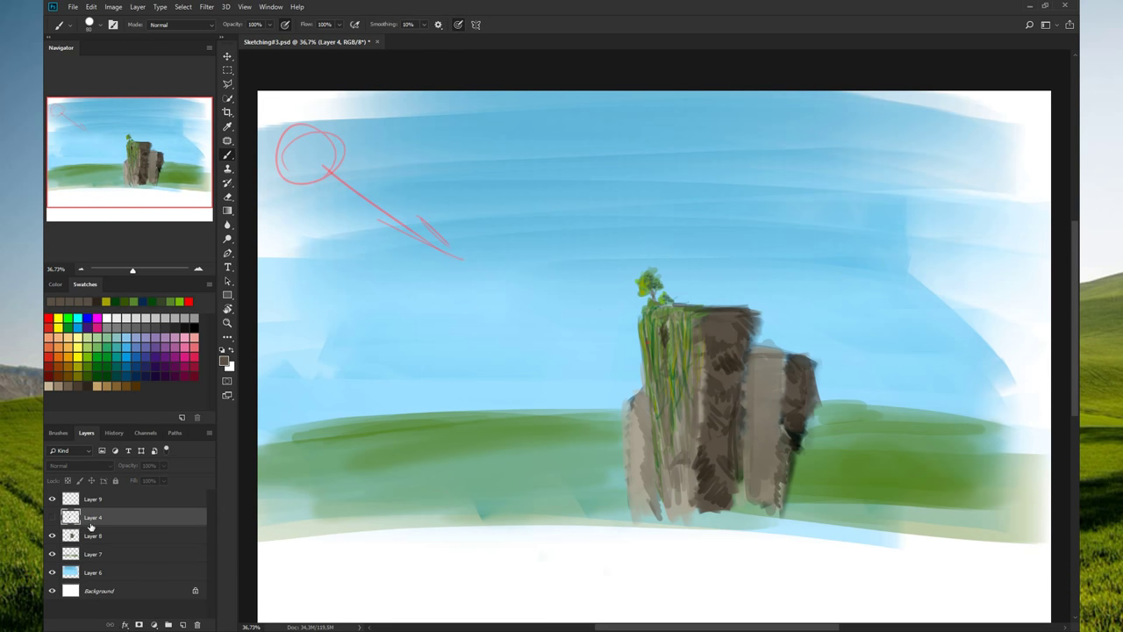
pyautogui.click(87, 554)
pyautogui.click(52, 554)
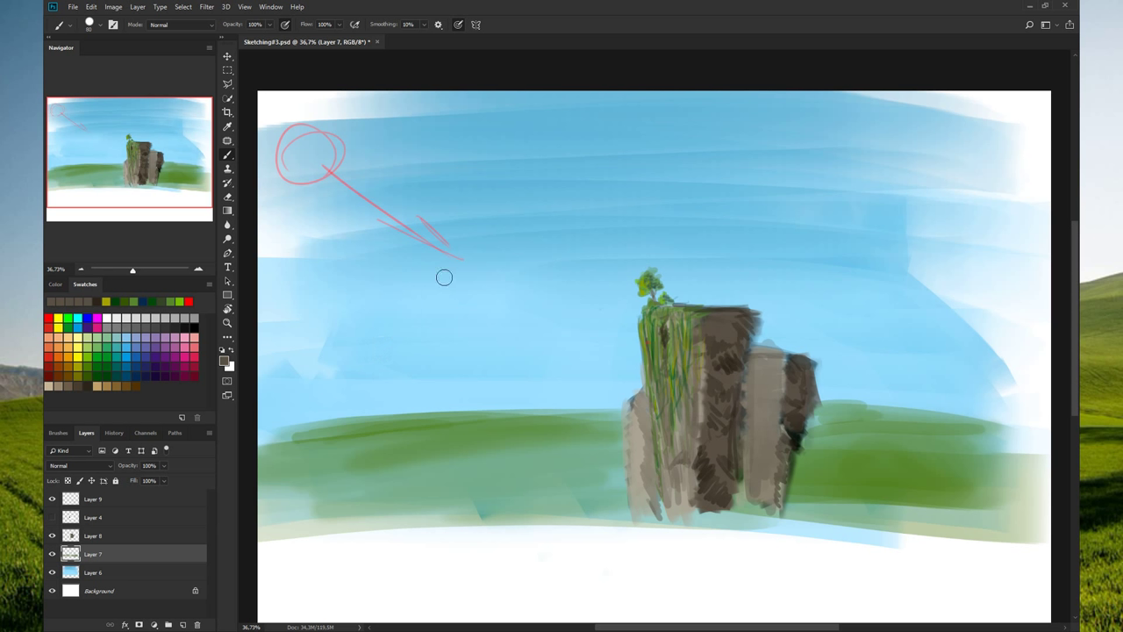
pyautogui.click(114, 318)
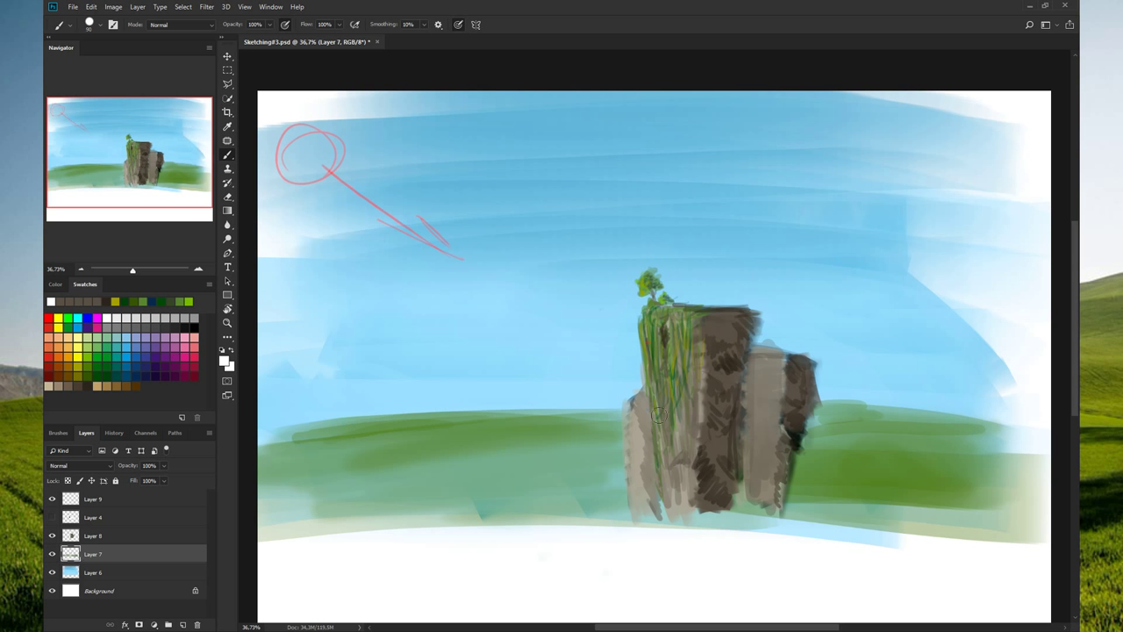
pyautogui.click(103, 535)
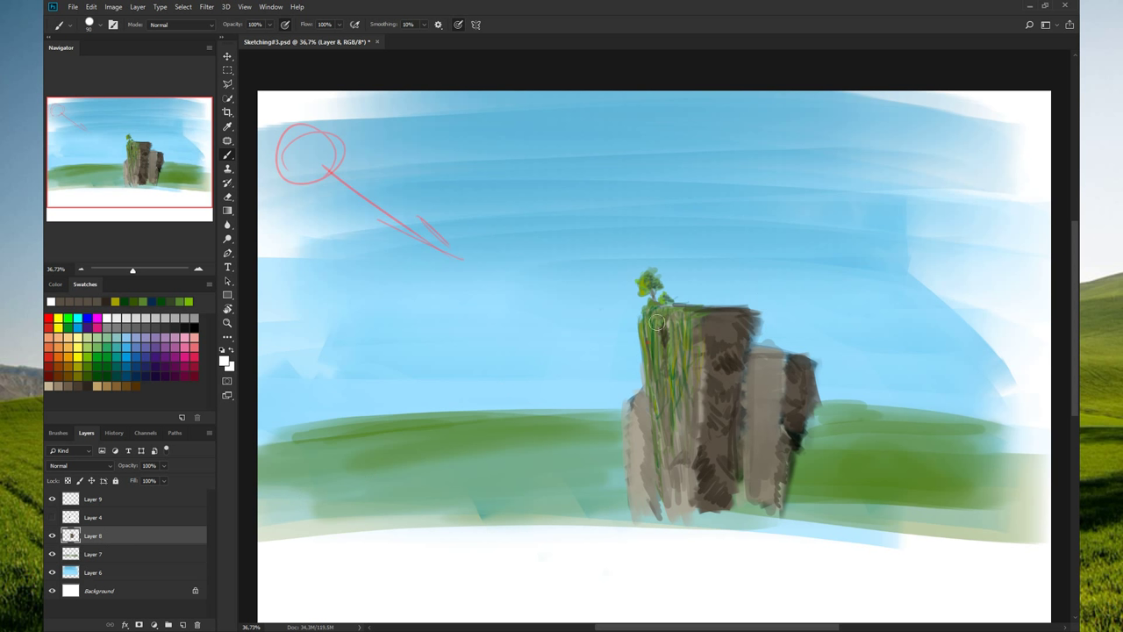
# - Paint light green and grey-brown strokes on the rock's left face and edge
pyautogui.moveTo(647, 324); pyautogui.dragTo(669, 370)
pyautogui.moveTo(660, 328)
pyautogui.mouseDown()
pyautogui.moveTo(655, 362)
pyautogui.moveTo(672, 375)
pyautogui.mouseUp()
pyautogui.moveTo(610, 403)
pyautogui.mouseDown()
pyautogui.moveTo(643, 437)
pyautogui.moveTo(640, 503)
pyautogui.mouseUp()
pyautogui.moveTo(642, 398)
pyautogui.mouseDown()
pyautogui.moveTo(635, 422)
pyautogui.moveTo(667, 401)
pyautogui.moveTo(663, 454)
pyautogui.moveTo(695, 414)
pyautogui.moveTo(675, 448)
pyautogui.mouseUp()
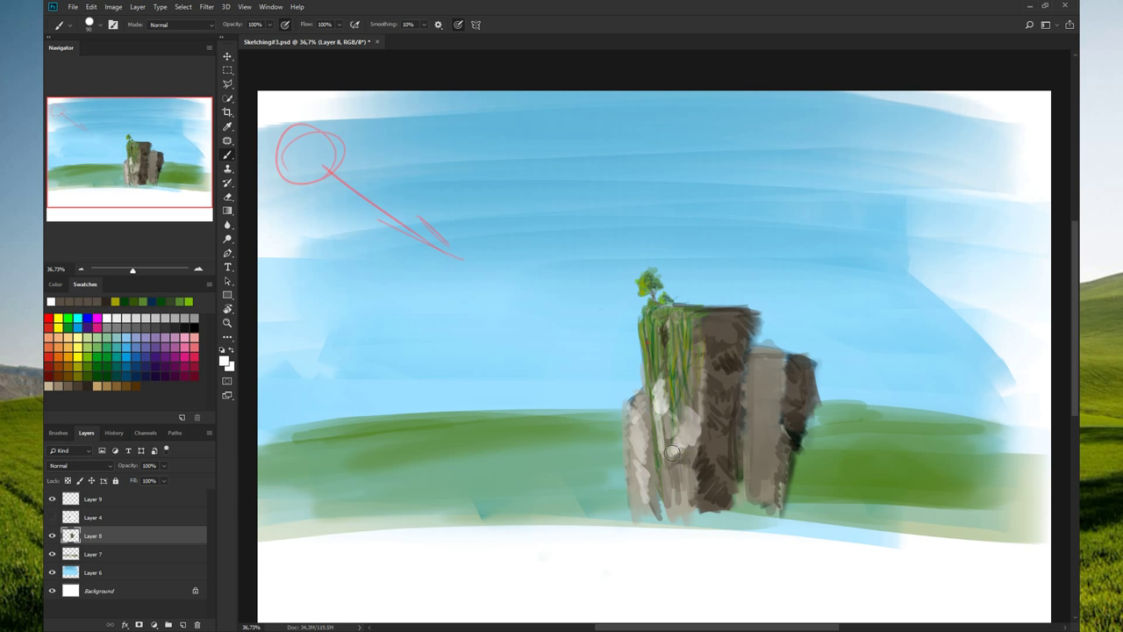
# - Add light beige highlights across the rock's upper and lower left face, then enlarge the brush to 175
pyautogui.moveTo(683, 474)
pyautogui.mouseDown()
pyautogui.moveTo(676, 481)
pyautogui.moveTo(693, 493)
pyautogui.mouseUp()
pyautogui.moveTo(664, 342)
pyautogui.mouseDown()
pyautogui.moveTo(660, 329)
pyautogui.moveTo(663, 359)
pyautogui.moveTo(681, 351)
pyautogui.moveTo(679, 365)
pyautogui.moveTo(664, 351)
pyautogui.moveTo(686, 368)
pyautogui.moveTo(693, 355)
pyautogui.mouseUp()
pyautogui.moveTo(696, 316)
pyautogui.mouseDown()
pyautogui.moveTo(700, 399)
pyautogui.moveTo(672, 404)
pyautogui.mouseUp()
pyautogui.moveTo(658, 316)
pyautogui.mouseDown()
pyautogui.moveTo(702, 327)
pyautogui.moveTo(681, 338)
pyautogui.mouseUp()
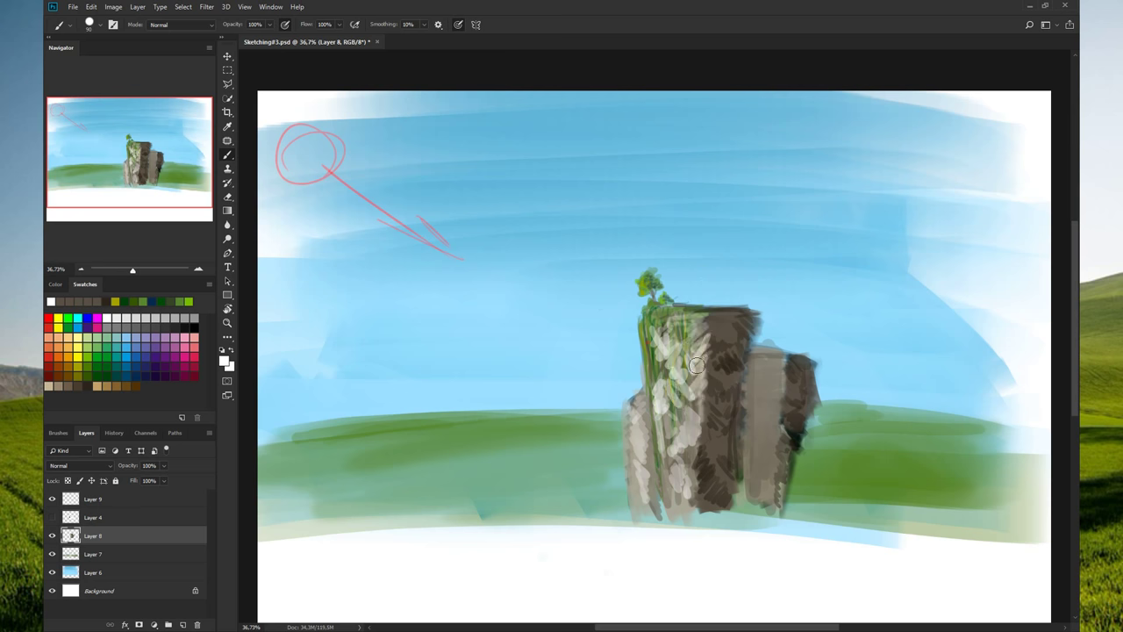
pyautogui.scroll(-3, 680, 339)
pyautogui.scroll(-2, 685, 351)
pyautogui.scroll(2, 699, 386)
pyautogui.scroll(1, 700, 386)
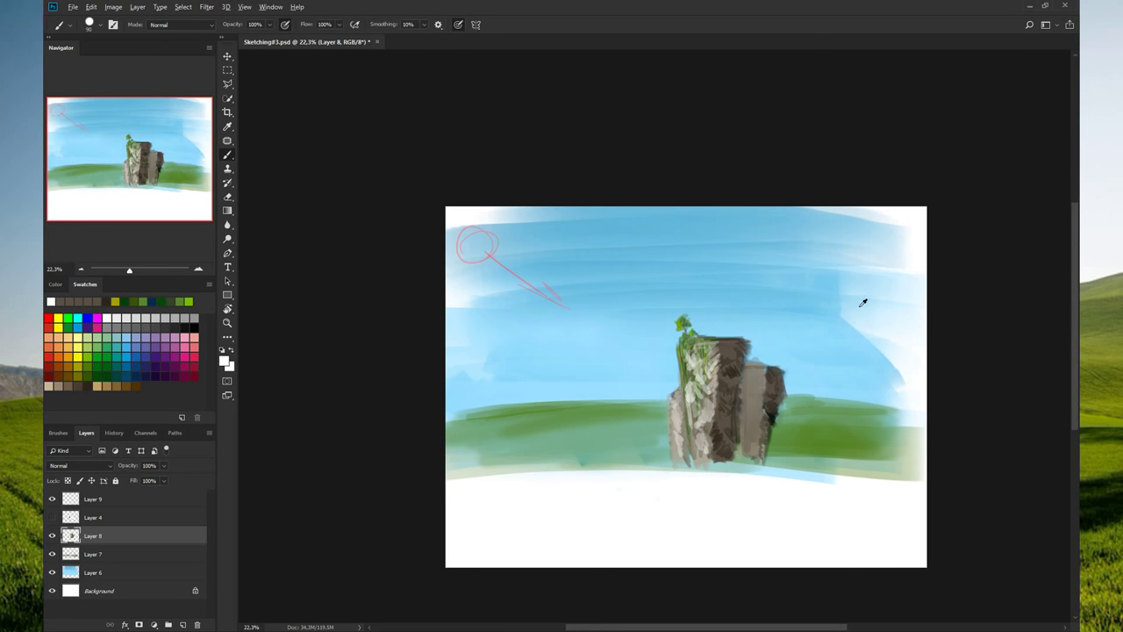
pyautogui.press(']')
pyautogui.press(']')
pyautogui.press(']')
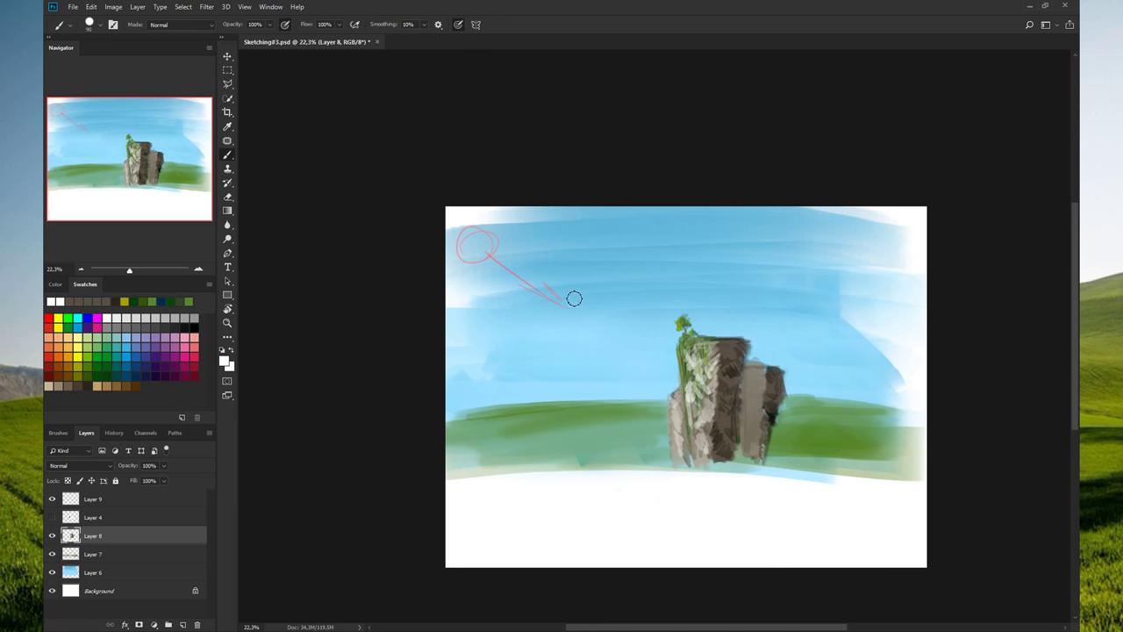
# - Add Layer 10 just above Layer 6 and paint faint white cloud streaks across the sky
pyautogui.click(183, 624)
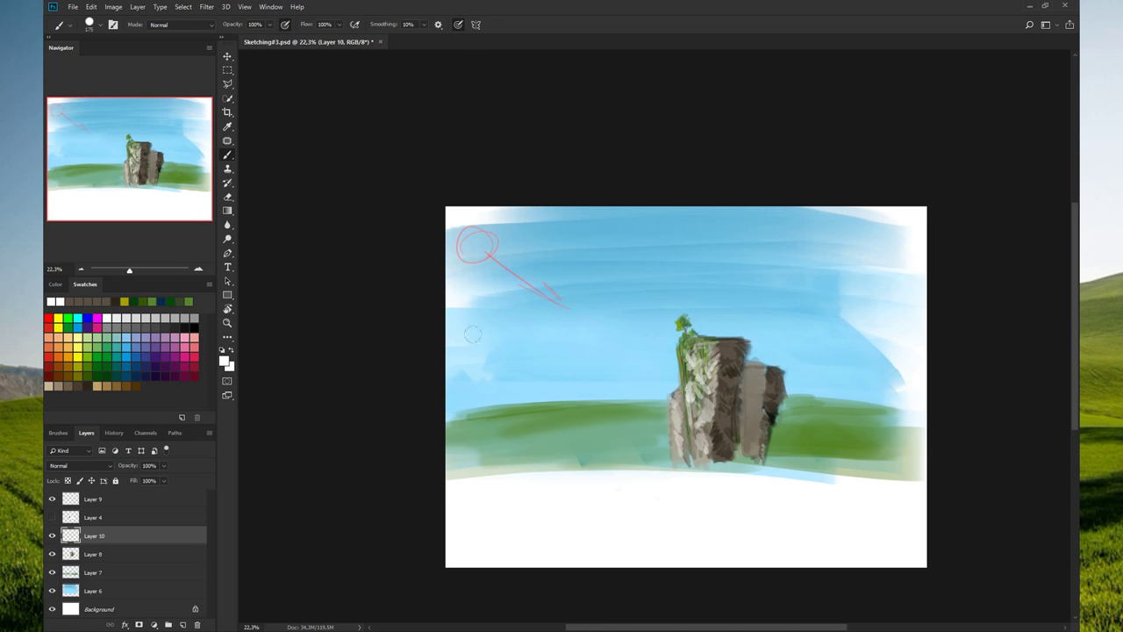
pyautogui.moveTo(121, 537); pyautogui.dragTo(125, 581)
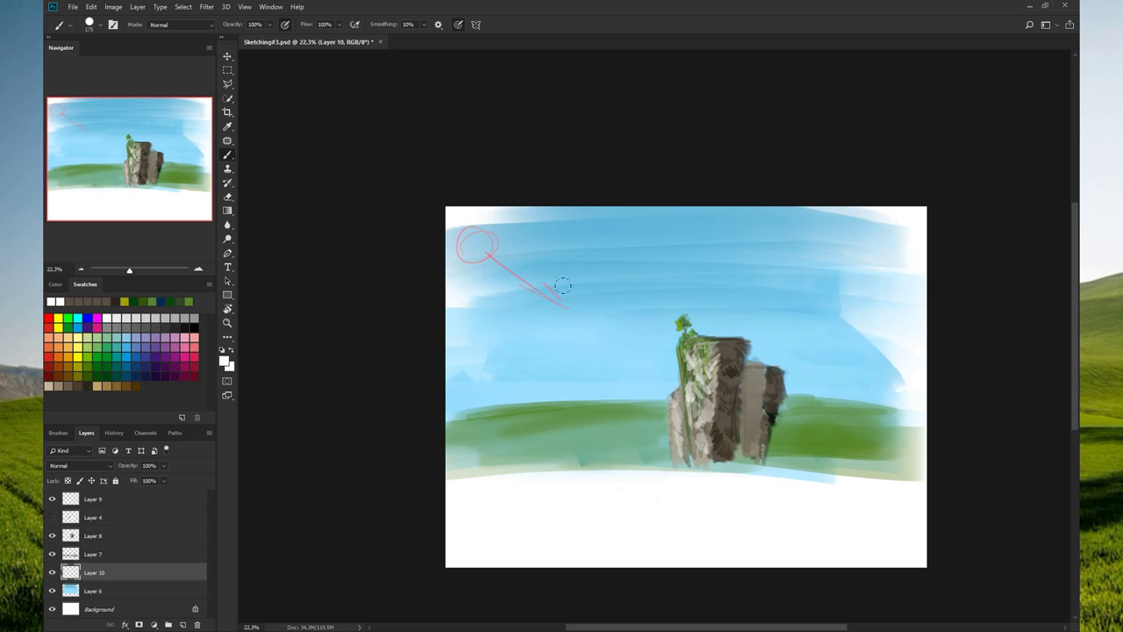
pyautogui.moveTo(512, 297)
pyautogui.mouseDown()
pyautogui.moveTo(524, 298)
pyautogui.moveTo(488, 308)
pyautogui.moveTo(494, 319)
pyautogui.moveTo(551, 296)
pyautogui.moveTo(602, 310)
pyautogui.moveTo(540, 307)
pyautogui.moveTo(544, 299)
pyautogui.moveTo(580, 307)
pyautogui.moveTo(533, 304)
pyautogui.moveTo(482, 325)
pyautogui.moveTo(540, 306)
pyautogui.mouseUp()
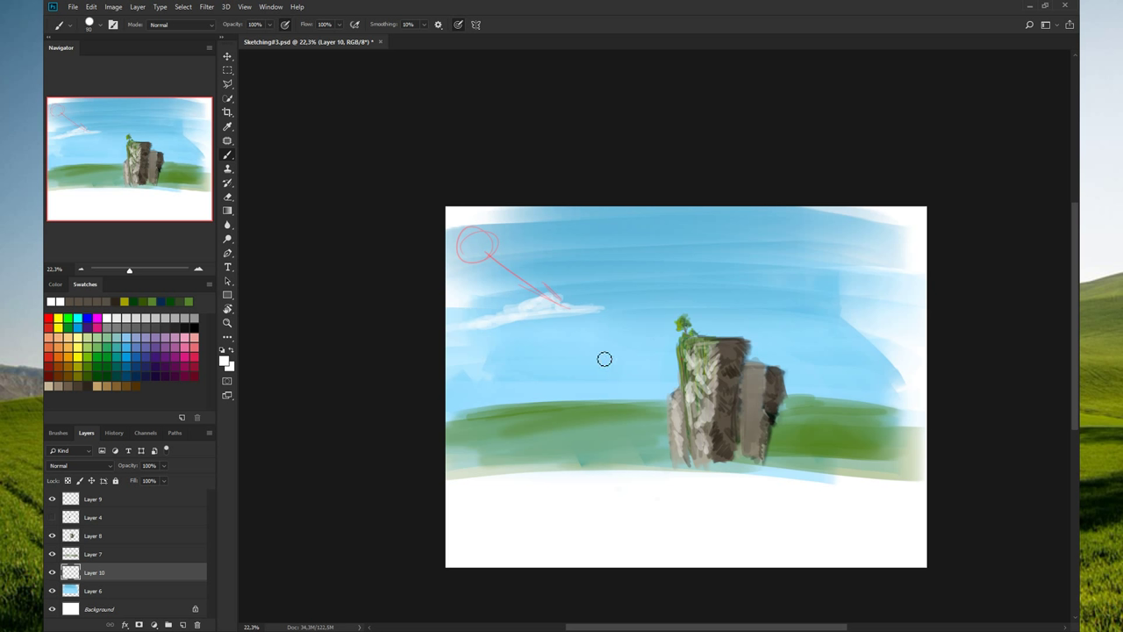
pyautogui.moveTo(604, 359)
pyautogui.mouseDown()
pyautogui.moveTo(541, 363)
pyautogui.moveTo(614, 354)
pyautogui.moveTo(539, 363)
pyautogui.moveTo(579, 355)
pyautogui.moveTo(539, 363)
pyautogui.moveTo(553, 351)
pyautogui.mouseUp()
pyautogui.moveTo(835, 325); pyautogui.dragTo(805, 330)
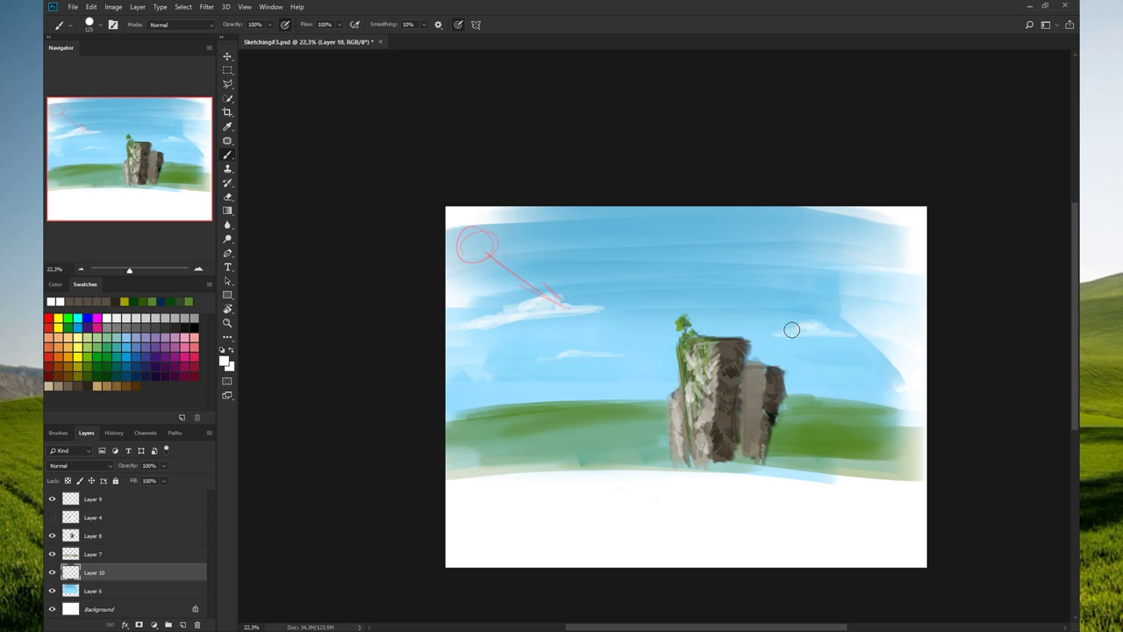
pyautogui.moveTo(777, 328); pyautogui.dragTo(756, 331)
# - Darken the rock's top-right edge with sampled brown, brush sized to 100
pyautogui.keyDown('alt'); pyautogui.click(723, 363); pyautogui.keyUp('alt')
pyautogui.moveTo(733, 347); pyautogui.dragTo(751, 353)
pyautogui.press(']')
# - On Layer 8, darken the rock's left face with brown strokes and dark green vines
pyautogui.click(106, 537)
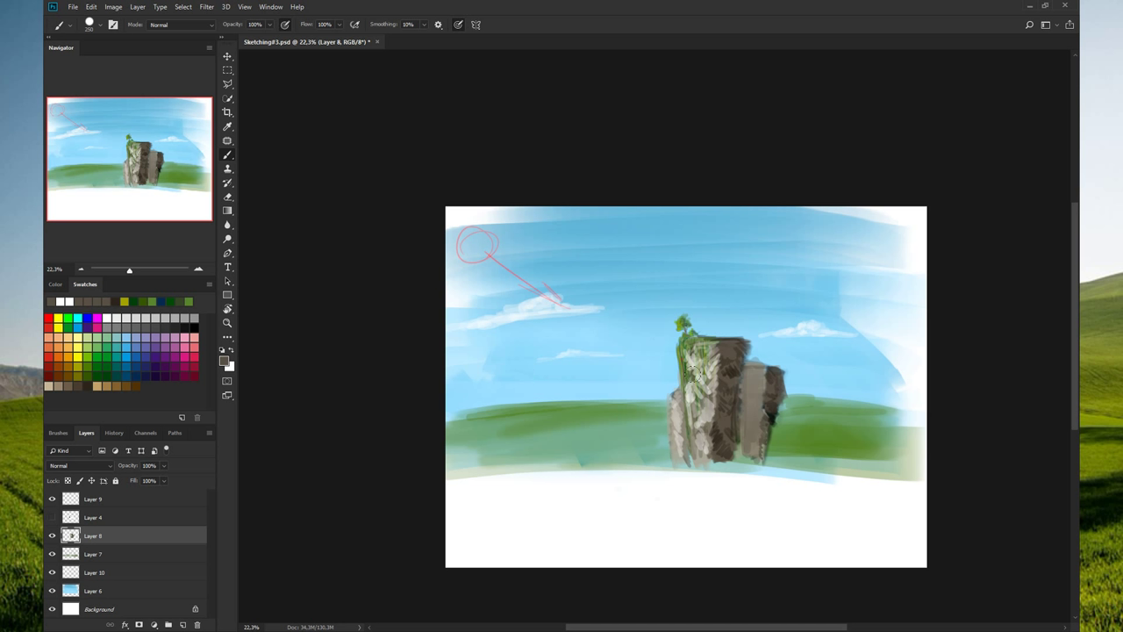
pyautogui.moveTo(698, 371); pyautogui.dragTo(693, 434)
pyautogui.moveTo(680, 350); pyautogui.dragTo(701, 403)
pyautogui.moveTo(711, 359); pyautogui.dragTo(704, 443)
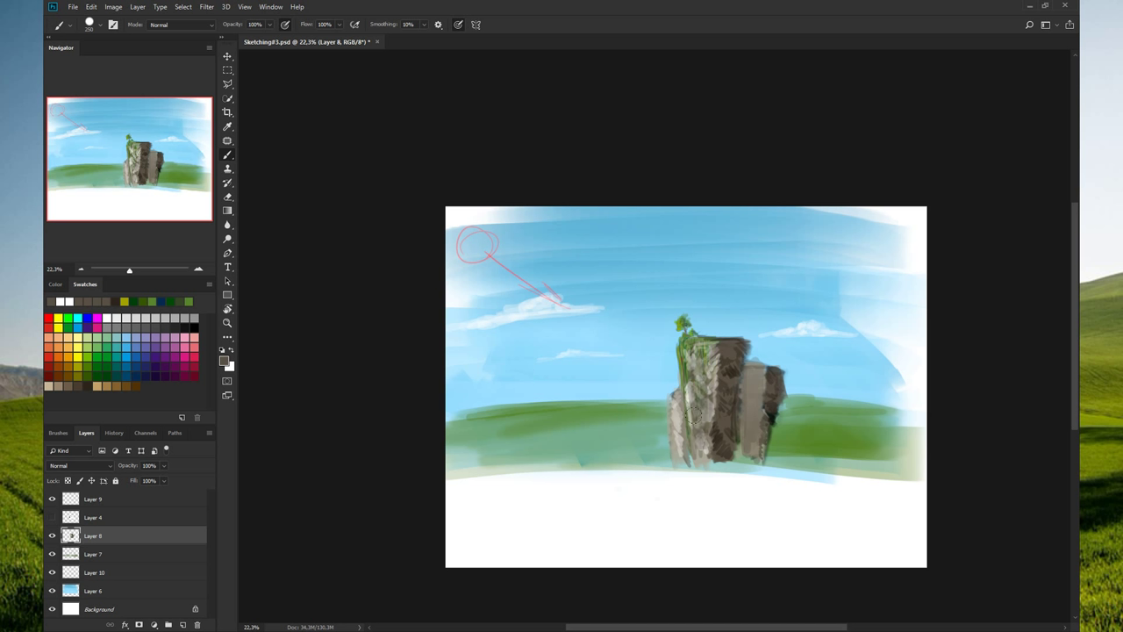
pyautogui.moveTo(711, 360)
pyautogui.mouseDown()
pyautogui.moveTo(704, 425)
pyautogui.moveTo(714, 431)
pyautogui.moveTo(691, 403)
pyautogui.mouseUp()
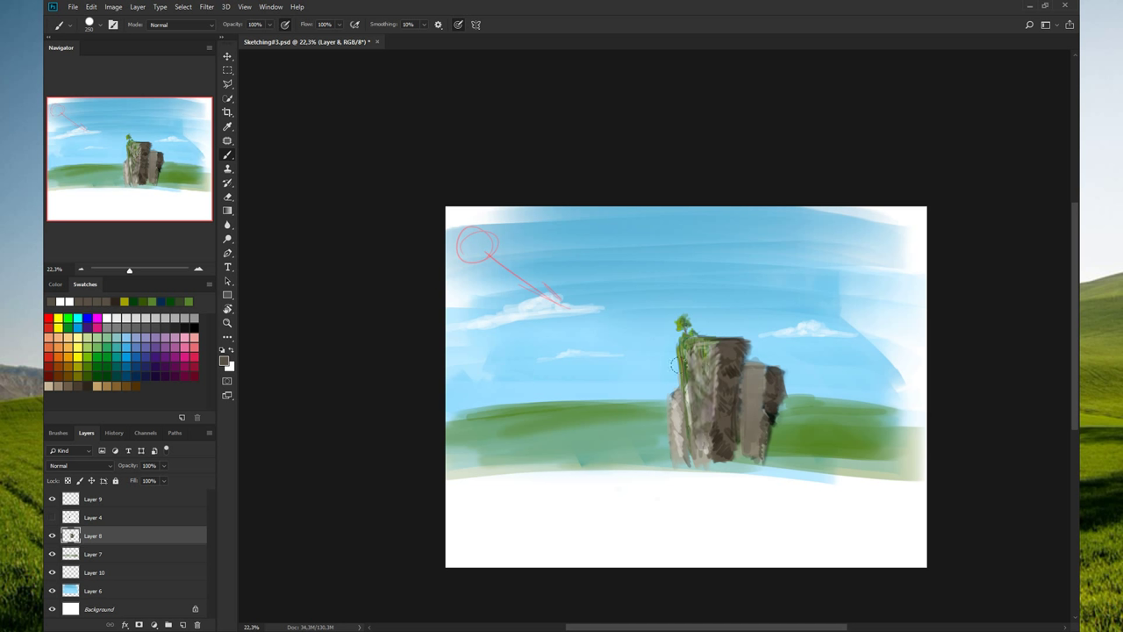
pyautogui.moveTo(701, 338); pyautogui.dragTo(706, 434)
# - Add sampled brown marks to the rock's upper-right face and lower part
pyautogui.moveTo(737, 386); pyautogui.dragTo(741, 369)
pyautogui.keyDown('alt'); pyautogui.click(763, 374); pyautogui.keyUp('alt')
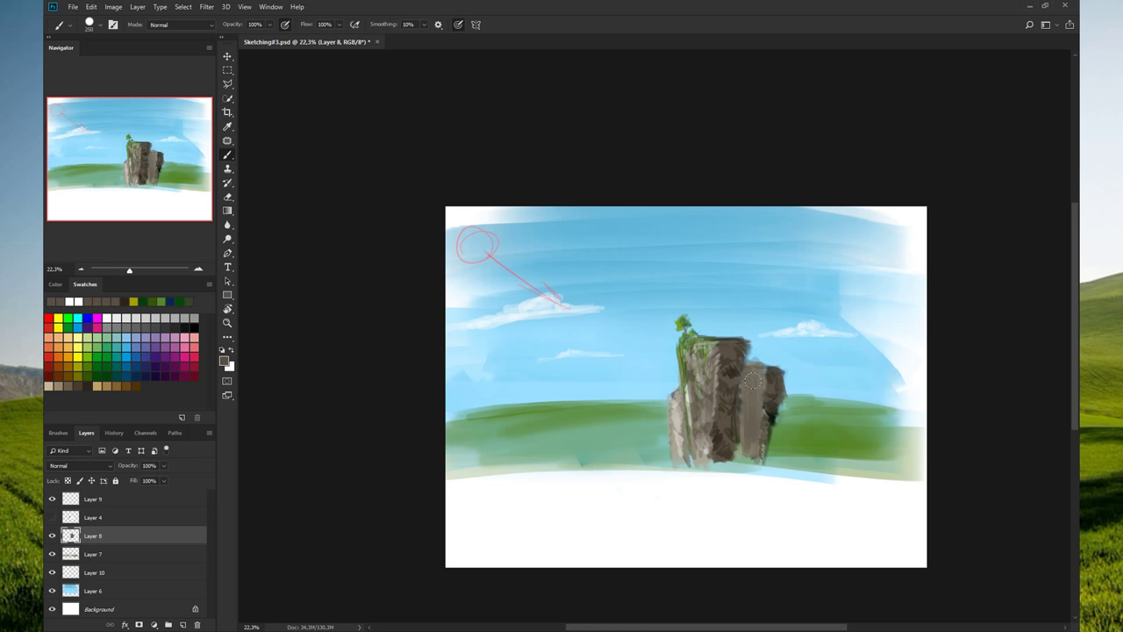
pyautogui.moveTo(754, 437)
pyautogui.mouseDown()
pyautogui.moveTo(737, 450)
pyautogui.moveTo(750, 472)
pyautogui.mouseUp()
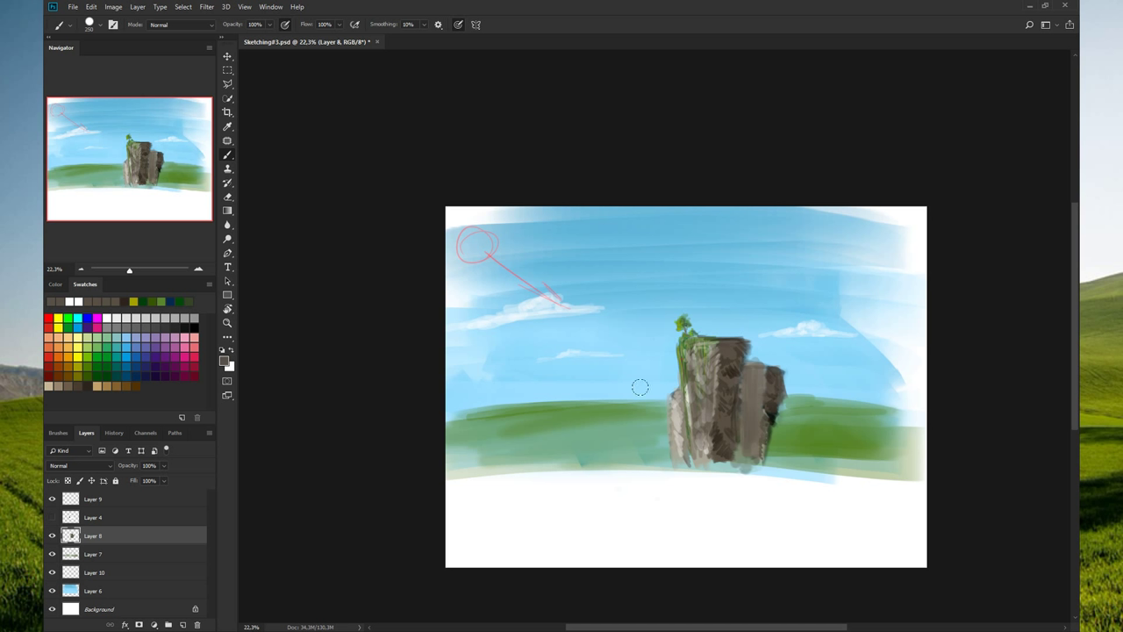
# - Move Layer 4 down to sit just above the Background layer
pyautogui.keyDown('shift'); pyautogui.click(104, 559); pyautogui.keyUp('shift')
pyautogui.keyDown('shift'); pyautogui.click(102, 501); pyautogui.keyUp('shift')
pyautogui.click(52, 500)
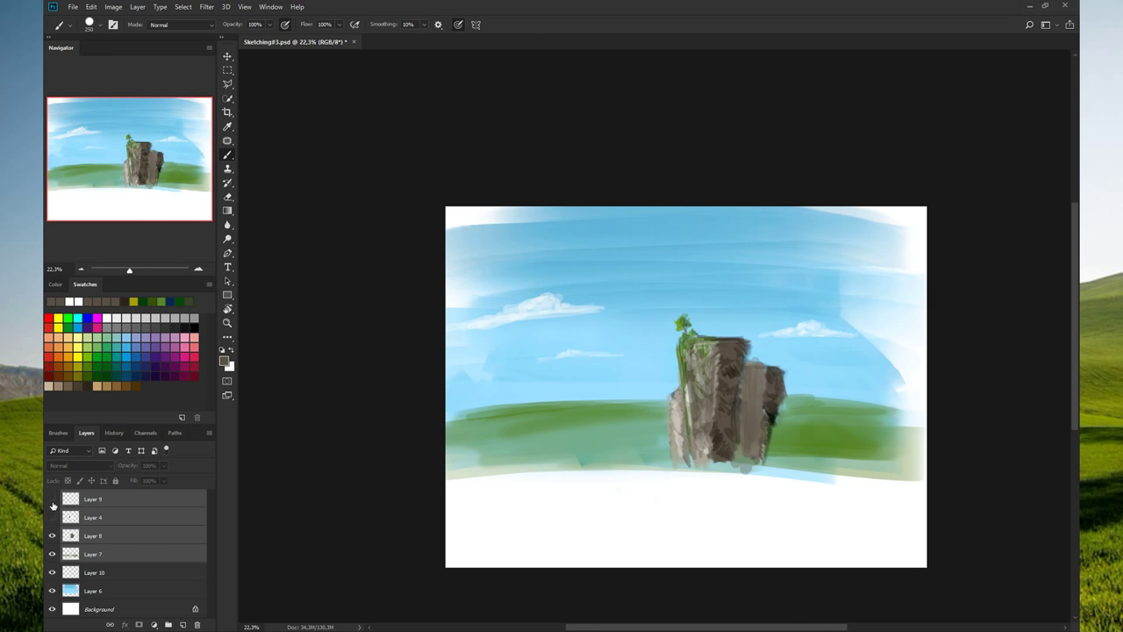
pyautogui.click(51, 518)
pyautogui.click(52, 519)
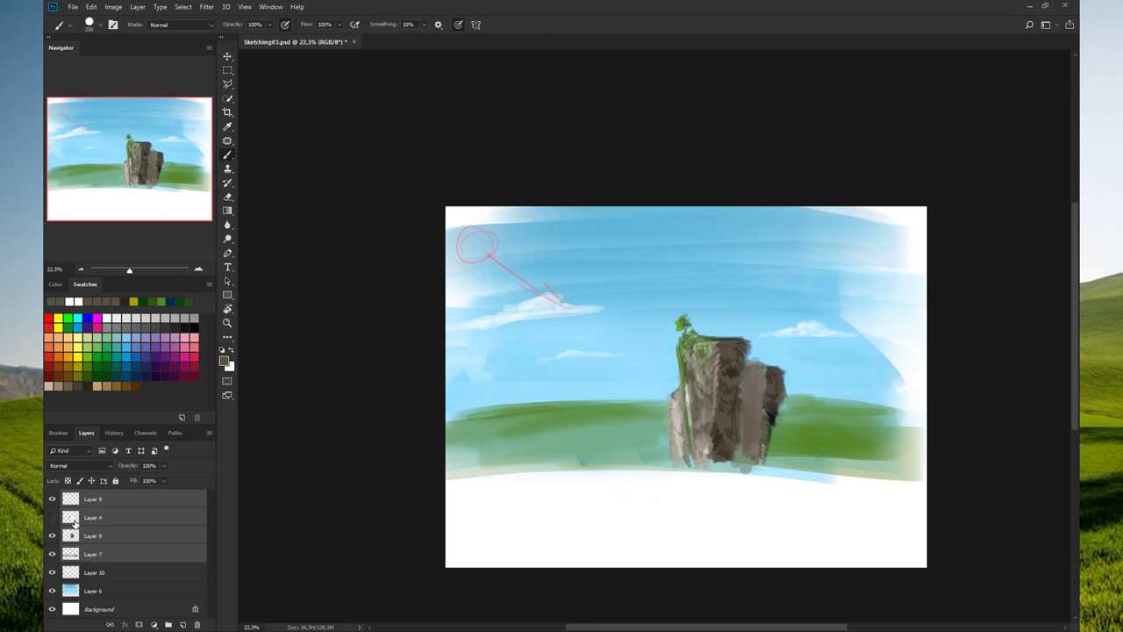
pyautogui.click(77, 519)
pyautogui.moveTo(99, 519); pyautogui.dragTo(98, 589)
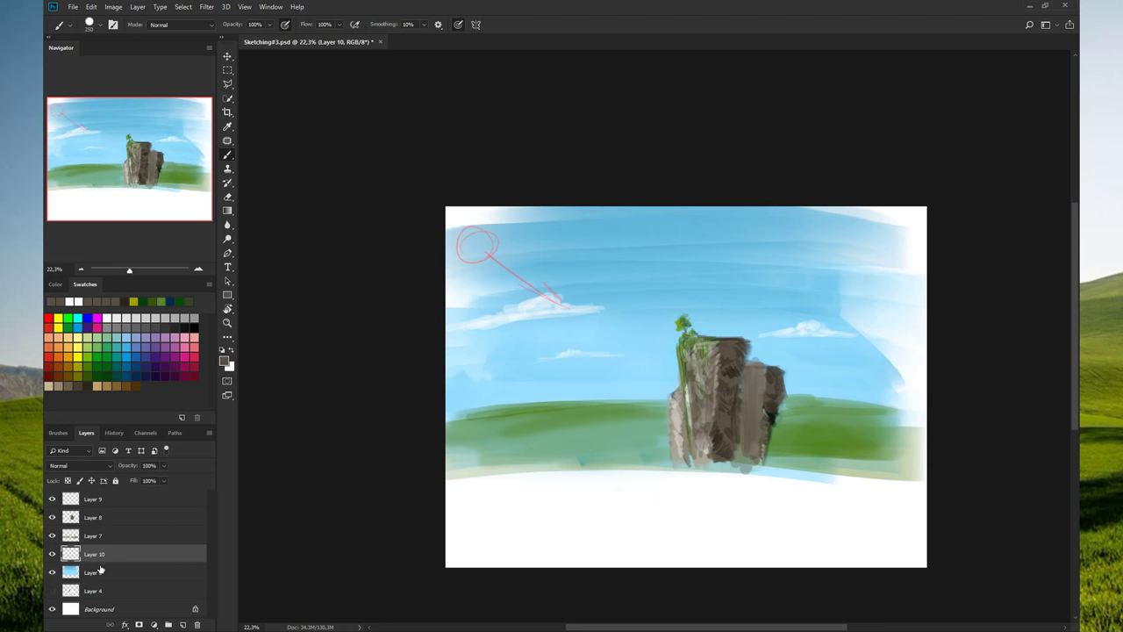
# - Rescale Layers 9, 8, 7, 10 and 6 together and shift the painting down
pyautogui.click(100, 569)
pyautogui.keyDown('shift'); pyautogui.click(99, 504); pyautogui.keyUp('shift')
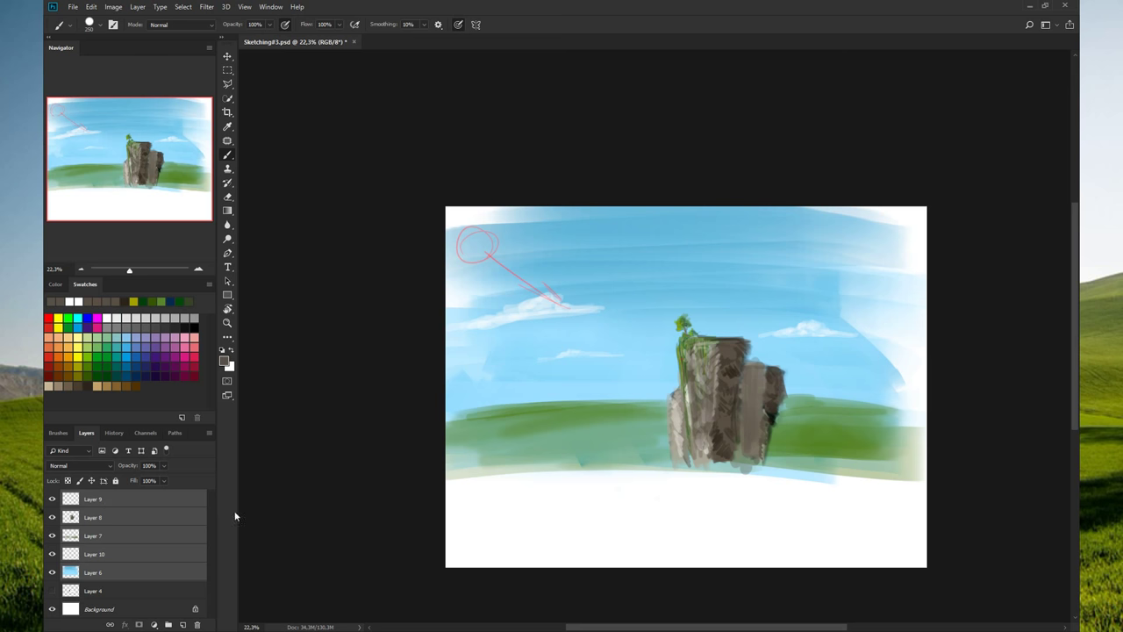
pyautogui.hotkey('ctrl', 't')
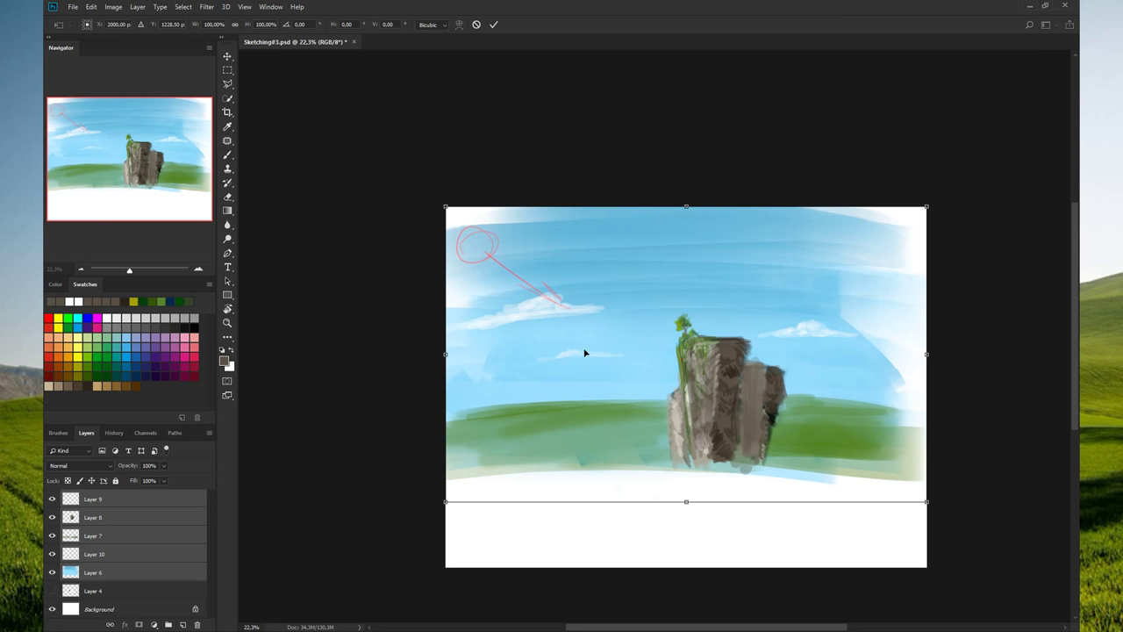
pyautogui.moveTo(924, 504)
pyautogui.mouseDown()
pyautogui.moveTo(1062, 558)
pyautogui.moveTo(865, 459)
pyautogui.mouseUp()
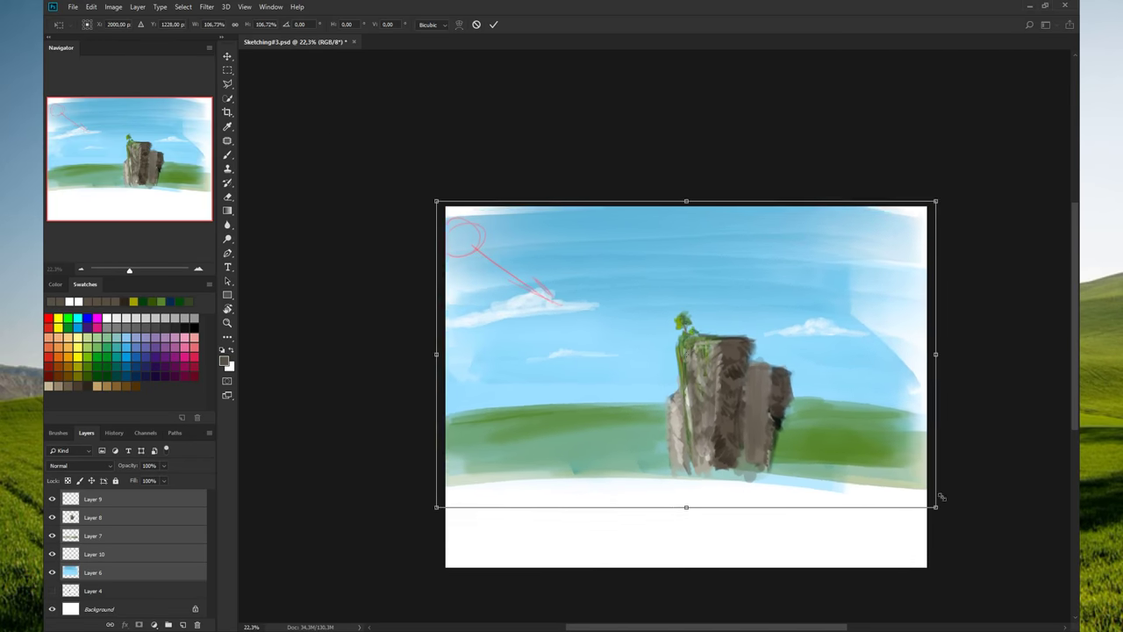
pyautogui.moveTo(769, 403); pyautogui.dragTo(768, 436)
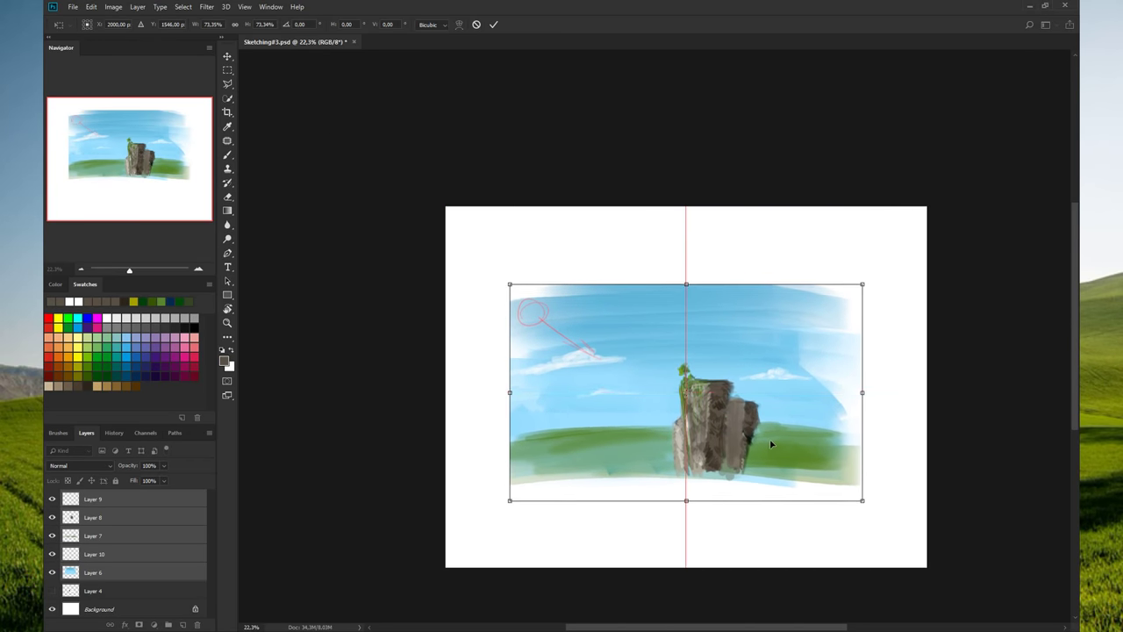
pyautogui.press('Return')
pyautogui.press('b')
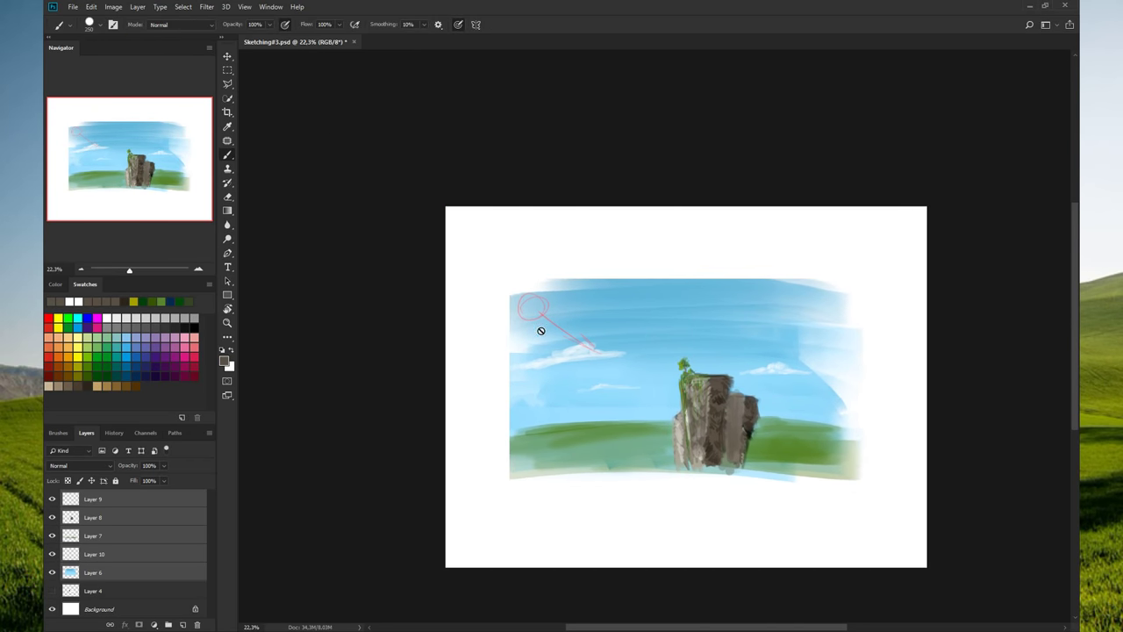
# - Delete Layer 9 with the red sketch and zoom in slightly on the painting
pyautogui.click(145, 593)
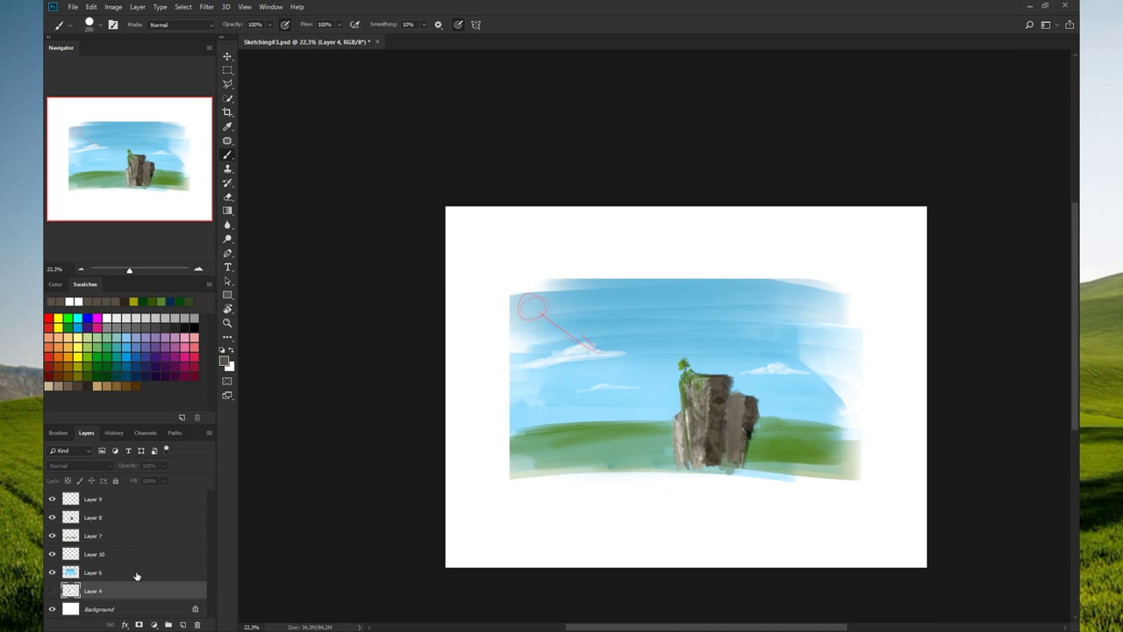
pyautogui.click(88, 498)
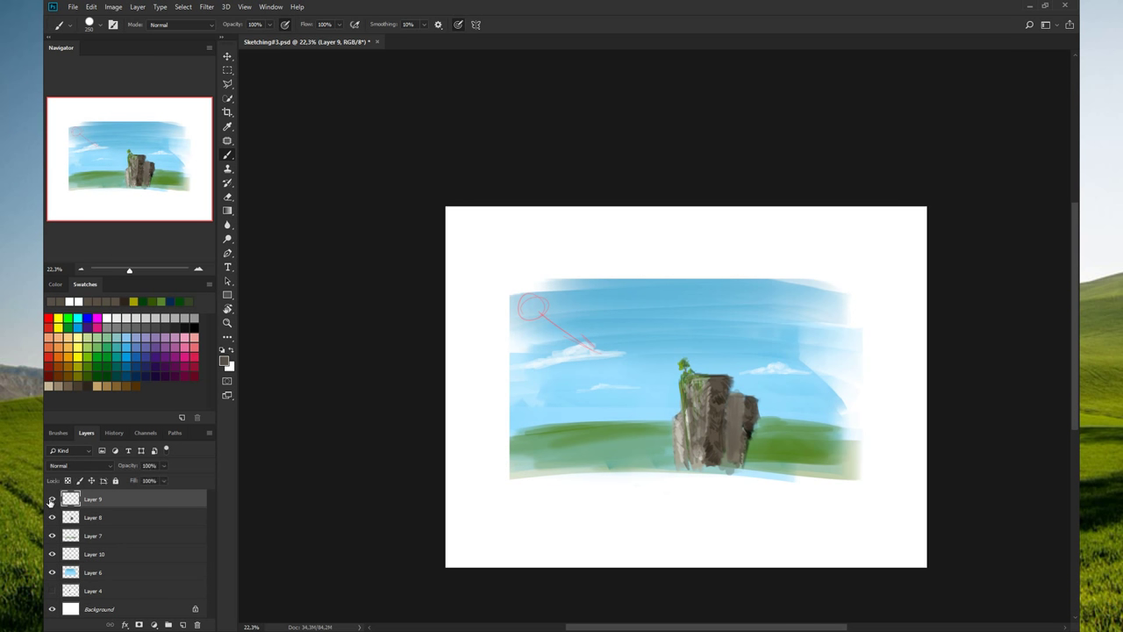
pyautogui.press('Delete')
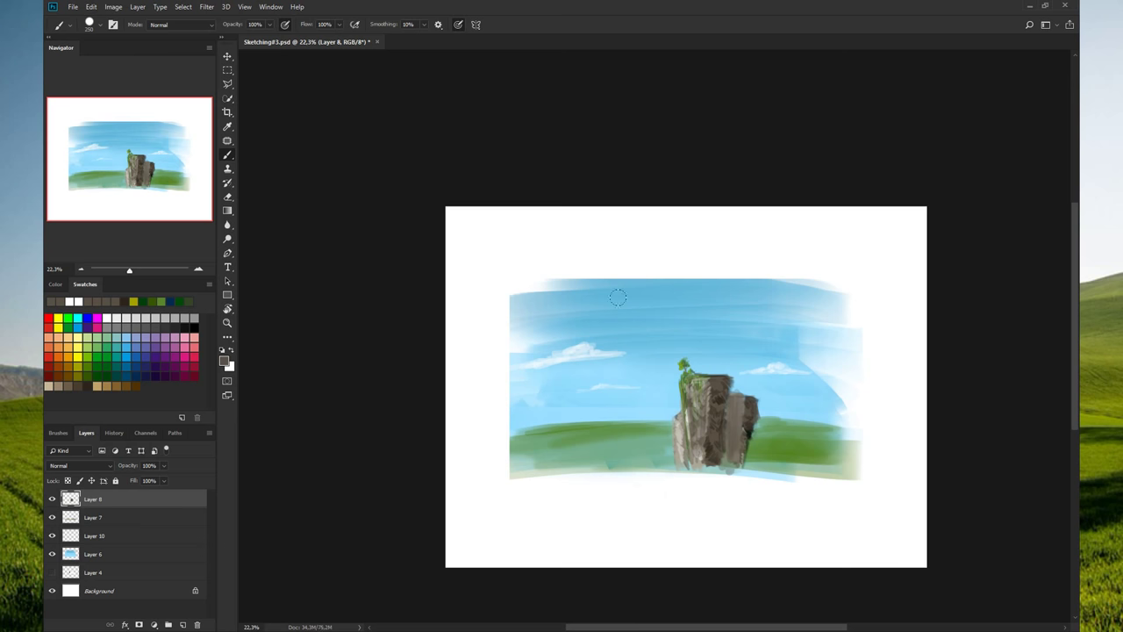
pyautogui.press('space')
pyautogui.moveTo(622, 376); pyautogui.dragTo(626, 353)
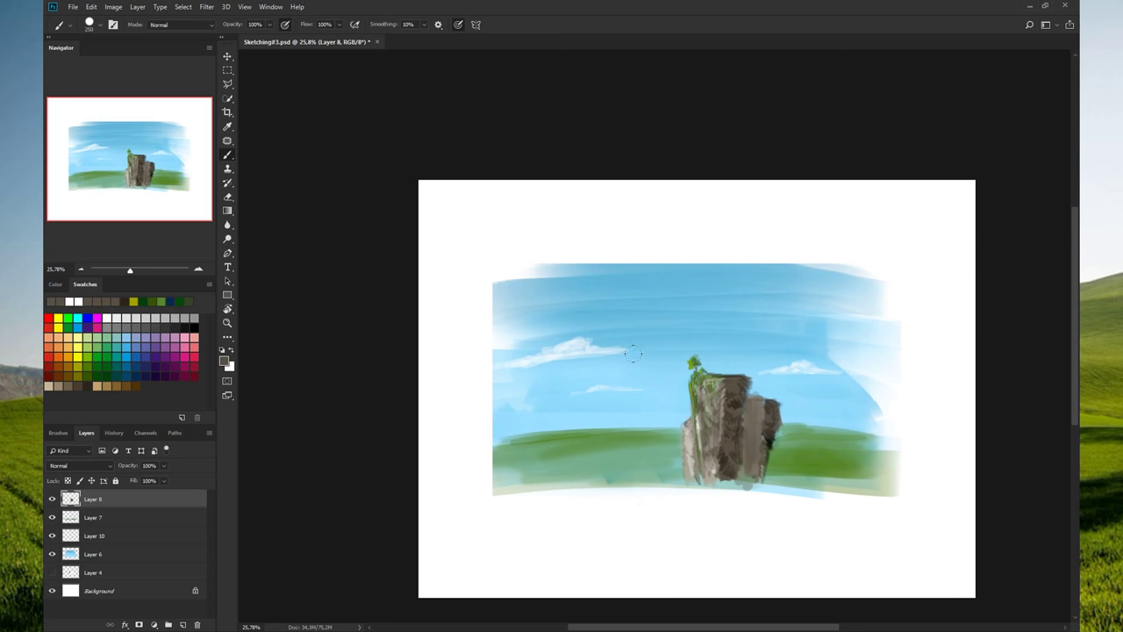
# - Move the rock pillars to the right and enlarge them with Free Transform
pyautogui.click(51, 498)
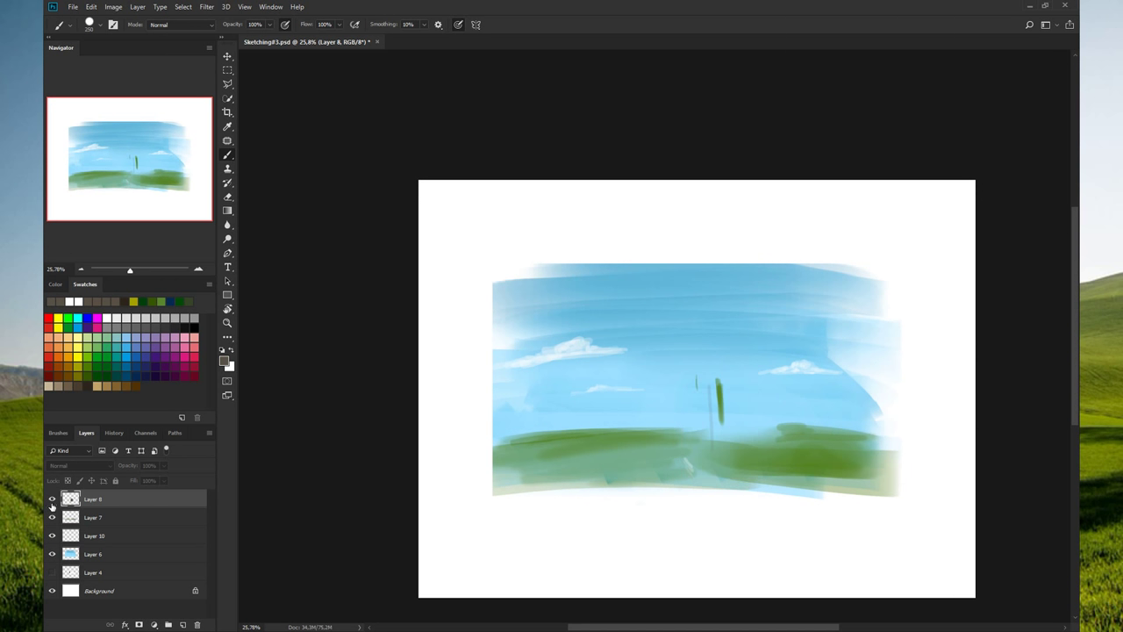
pyautogui.press('v')
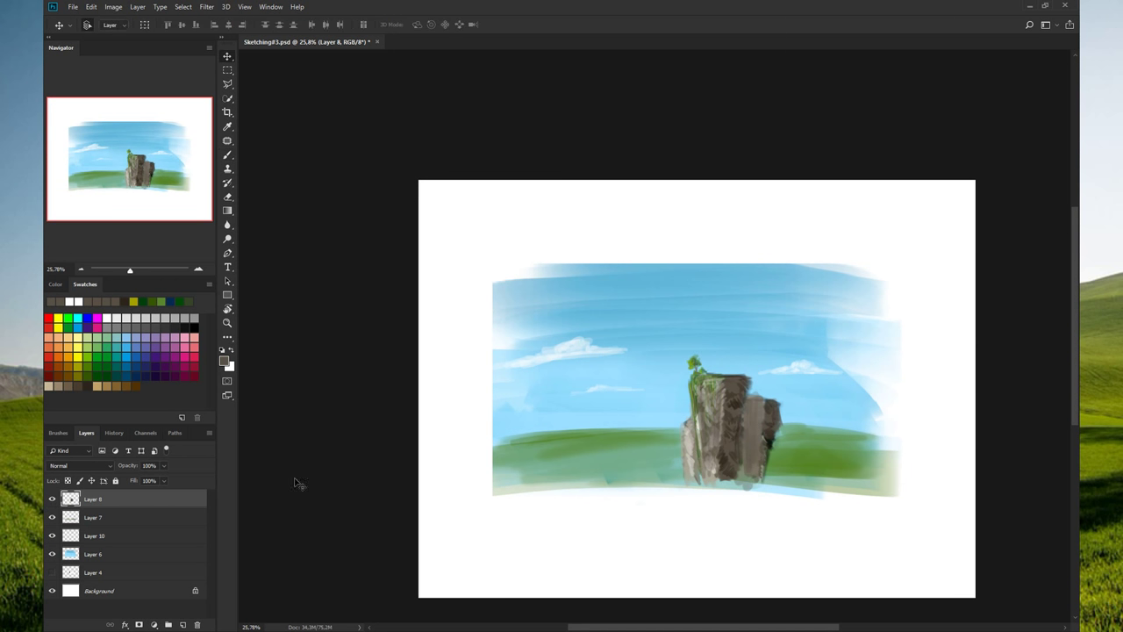
pyautogui.moveTo(727, 438); pyautogui.dragTo(855, 446)
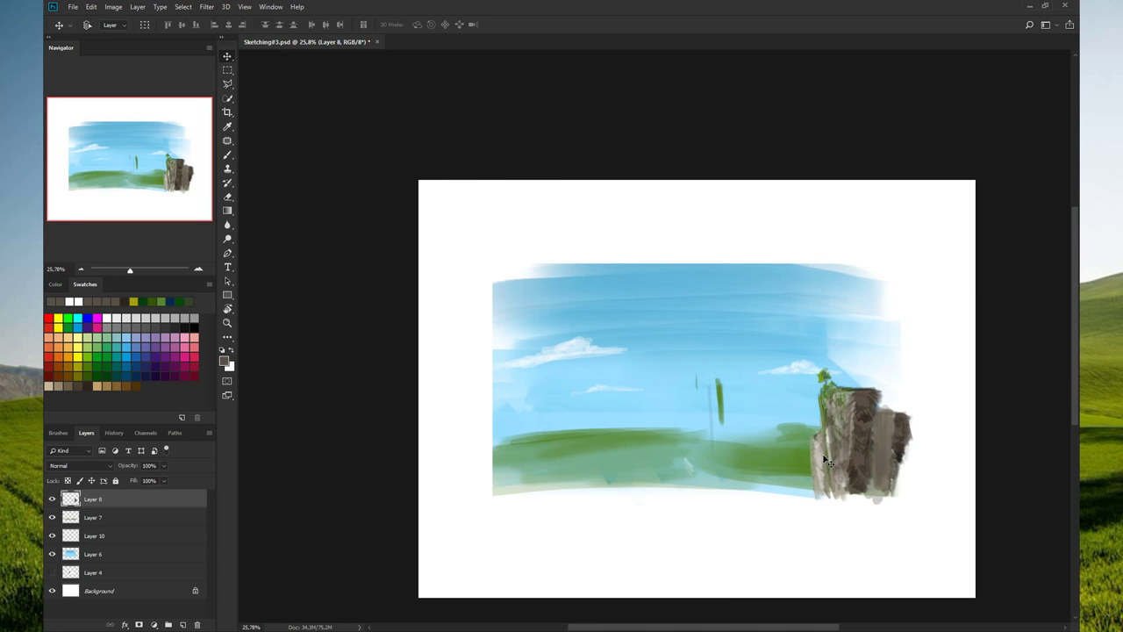
pyautogui.hotkey('ctrl', 't')
pyautogui.moveTo(910, 371); pyautogui.dragTo(939, 351)
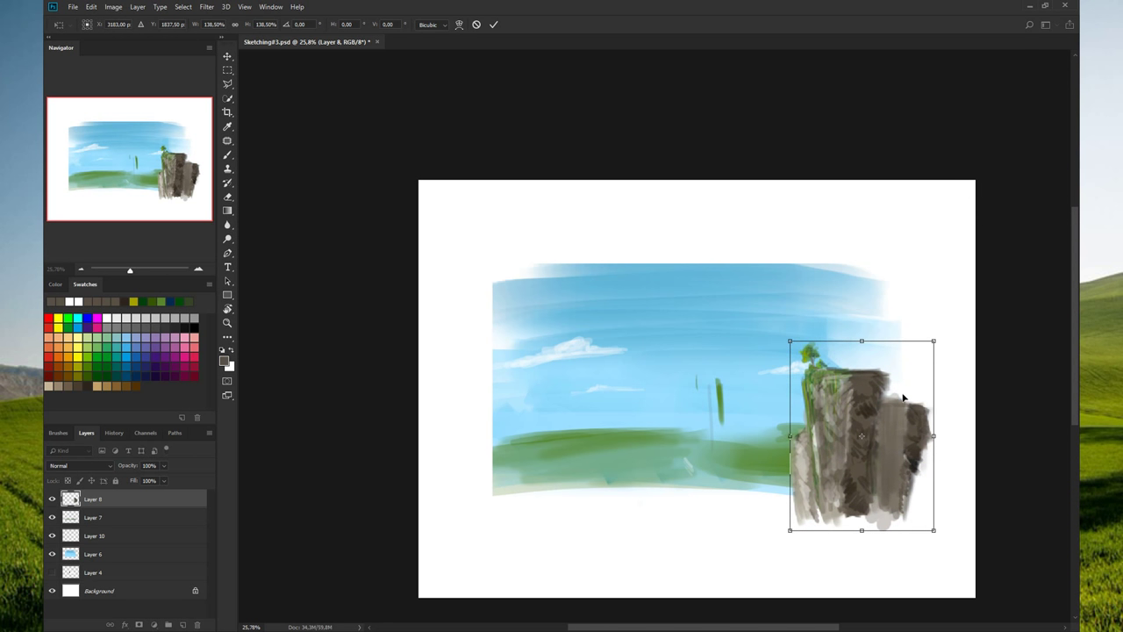
pyautogui.press('Return')
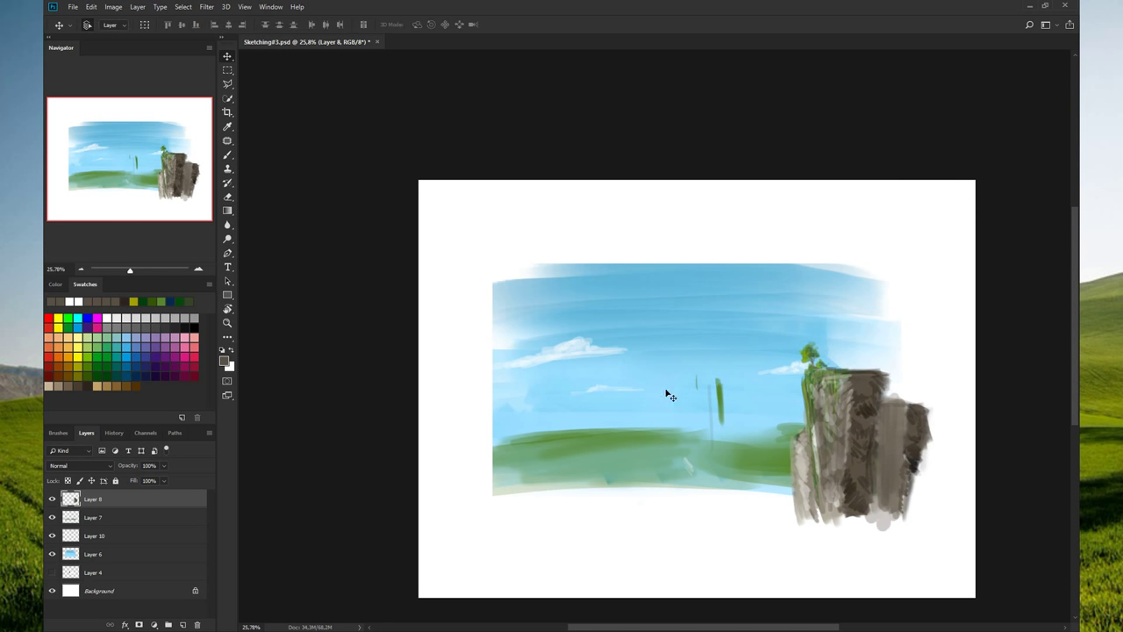
# - Select Layer 7 and show the grass layer on its own
pyautogui.click(52, 554)
pyautogui.click(52, 554)
pyautogui.click(52, 518)
pyautogui.click(52, 518)
pyautogui.click(85, 518)
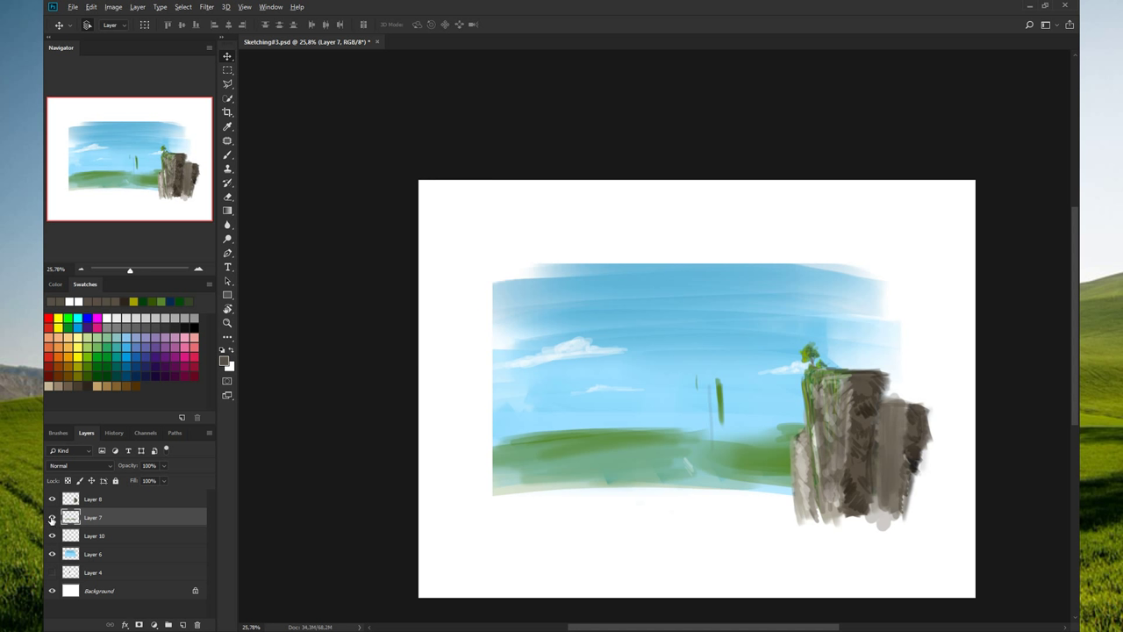
pyautogui.keyDown('alt'); pyautogui.click(51, 519); pyautogui.keyUp('alt')
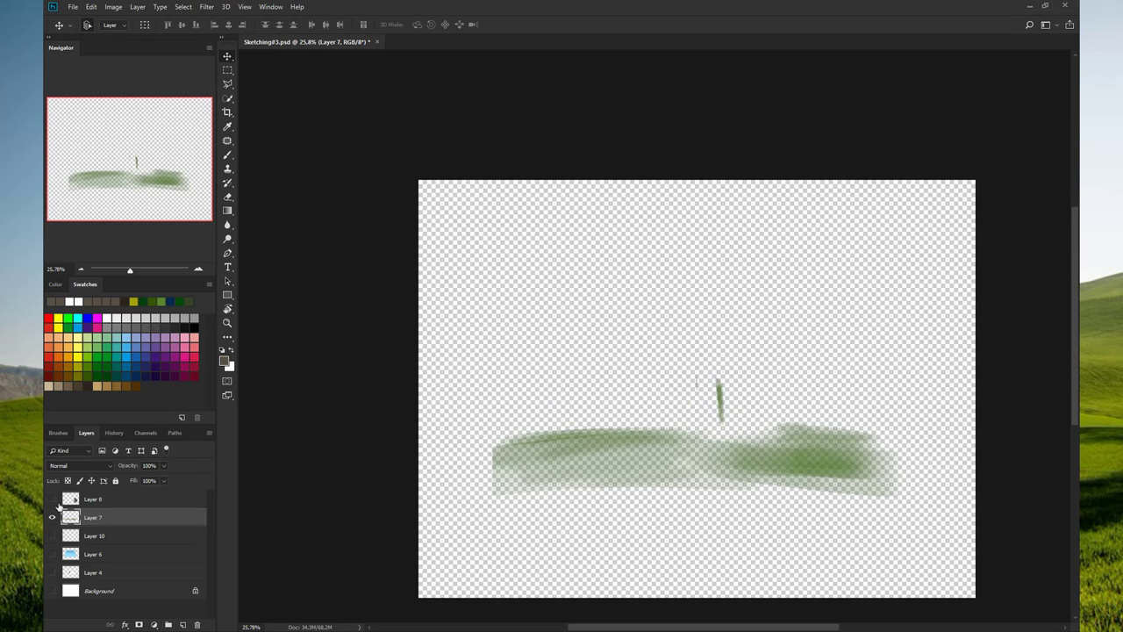
# - Erase the stray vertical green stroke from the grass layer and show all layers again
pyautogui.press('e')
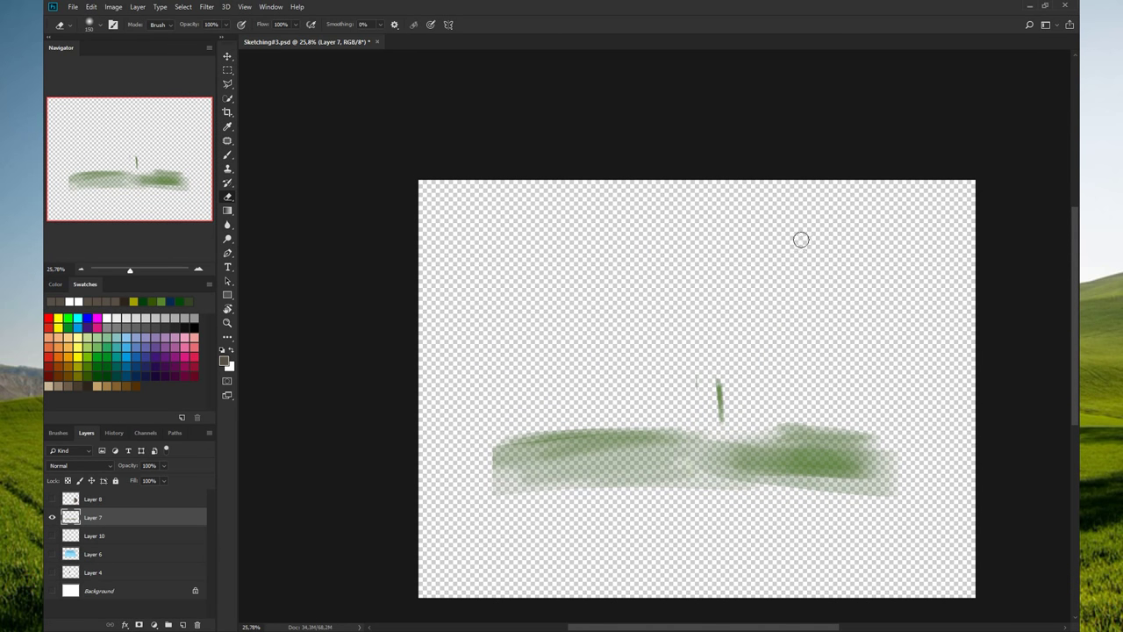
pyautogui.moveTo(694, 375); pyautogui.dragTo(729, 413)
pyautogui.keyDown('alt'); pyautogui.click(51, 518); pyautogui.keyUp('alt')
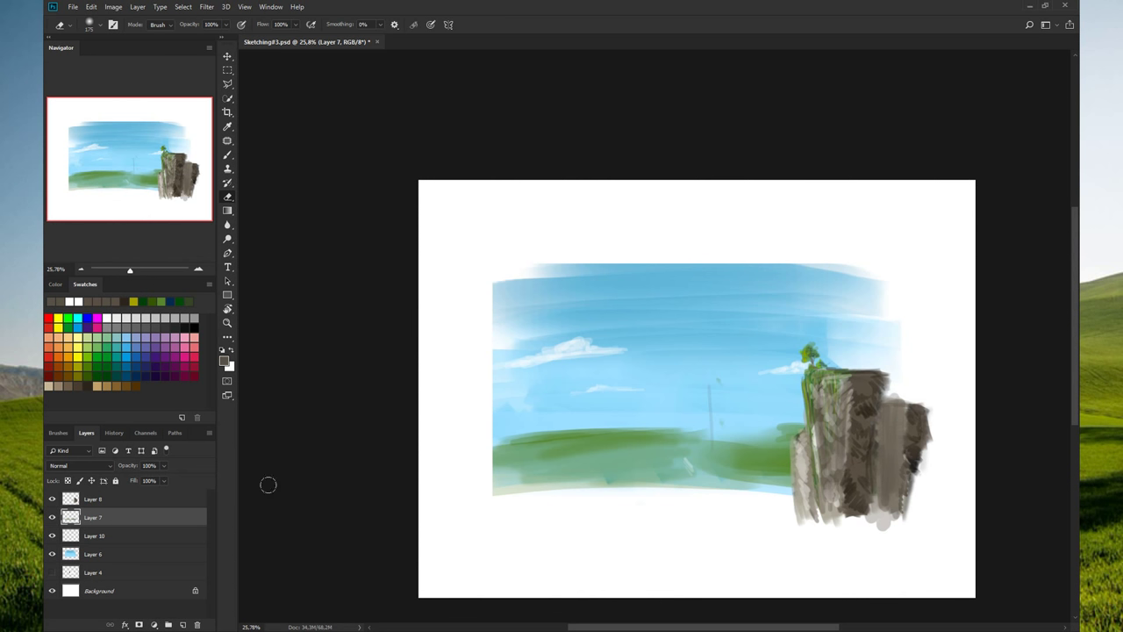
pyautogui.click(51, 499)
pyautogui.click(53, 535)
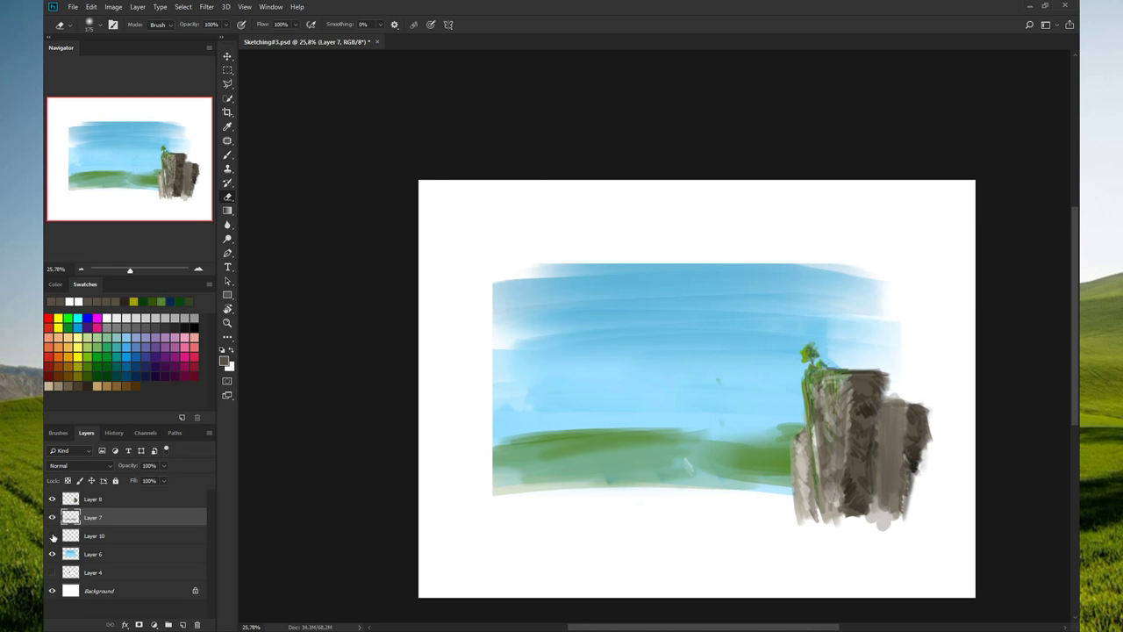
# - Erase the faint vertical stroke on Layer 10 and two stray paint dots in the sky
pyautogui.click(72, 532)
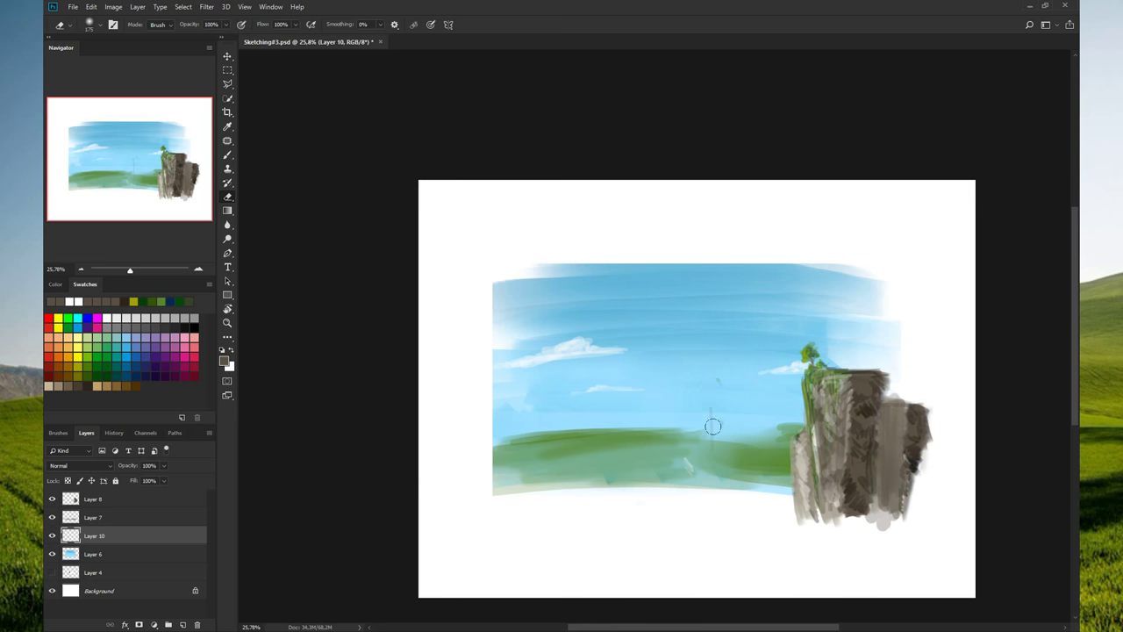
pyautogui.moveTo(711, 391); pyautogui.dragTo(716, 457)
pyautogui.click(51, 554)
pyautogui.click(52, 516)
pyautogui.click(75, 517)
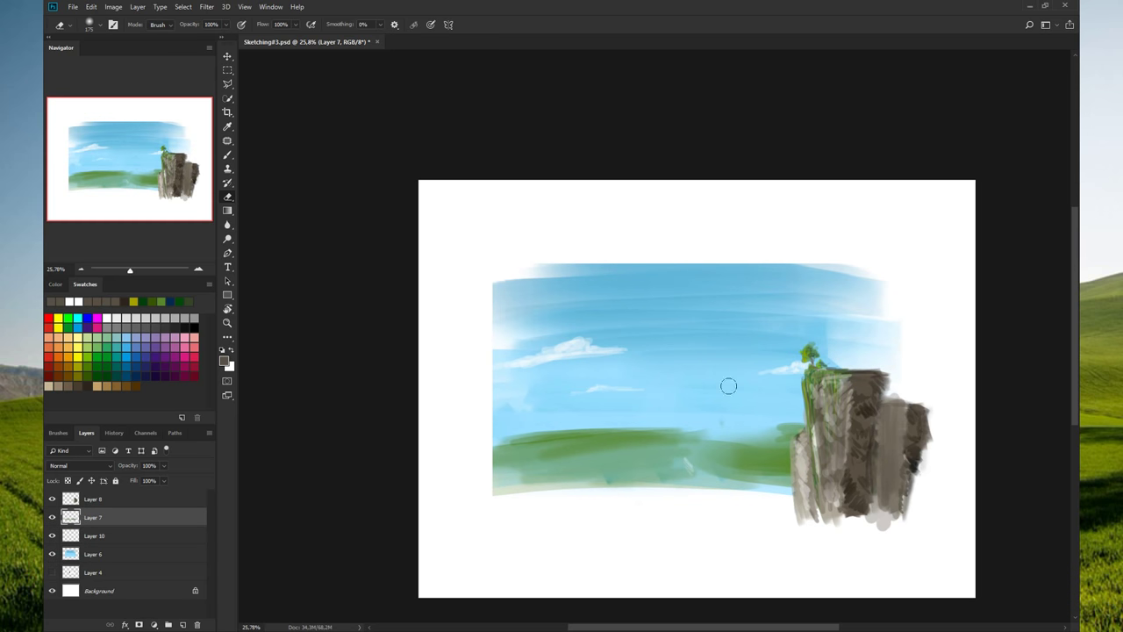
pyautogui.click(718, 380)
pyautogui.click(722, 420)
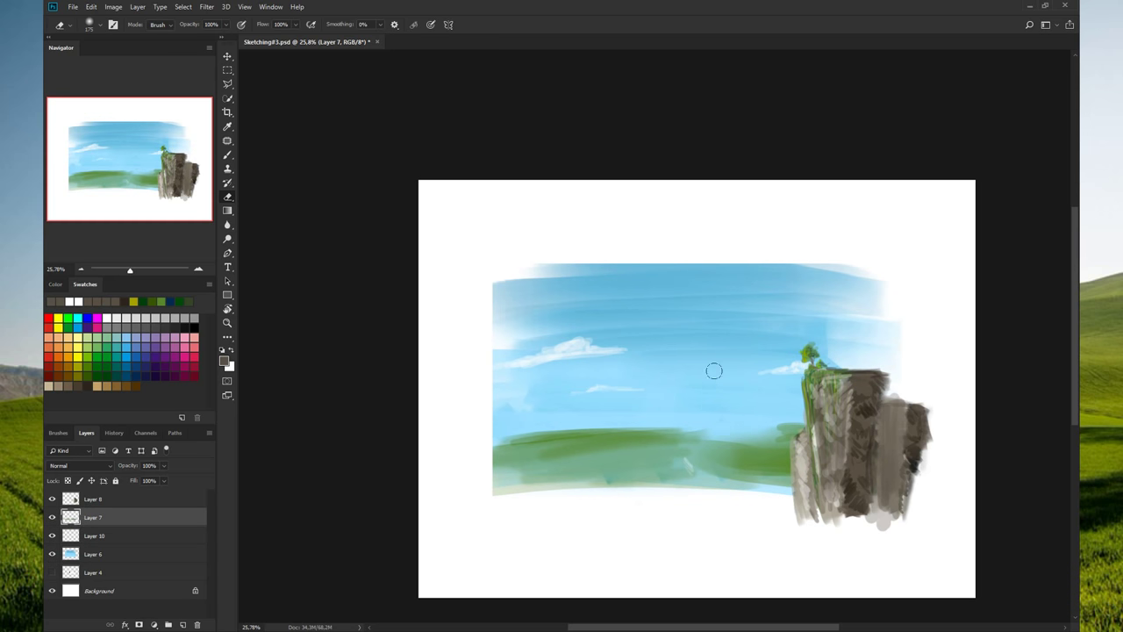
# - Check the rabbit sketch layer, then reselect Layer 7 with the Eraser active
pyautogui.click(65, 576)
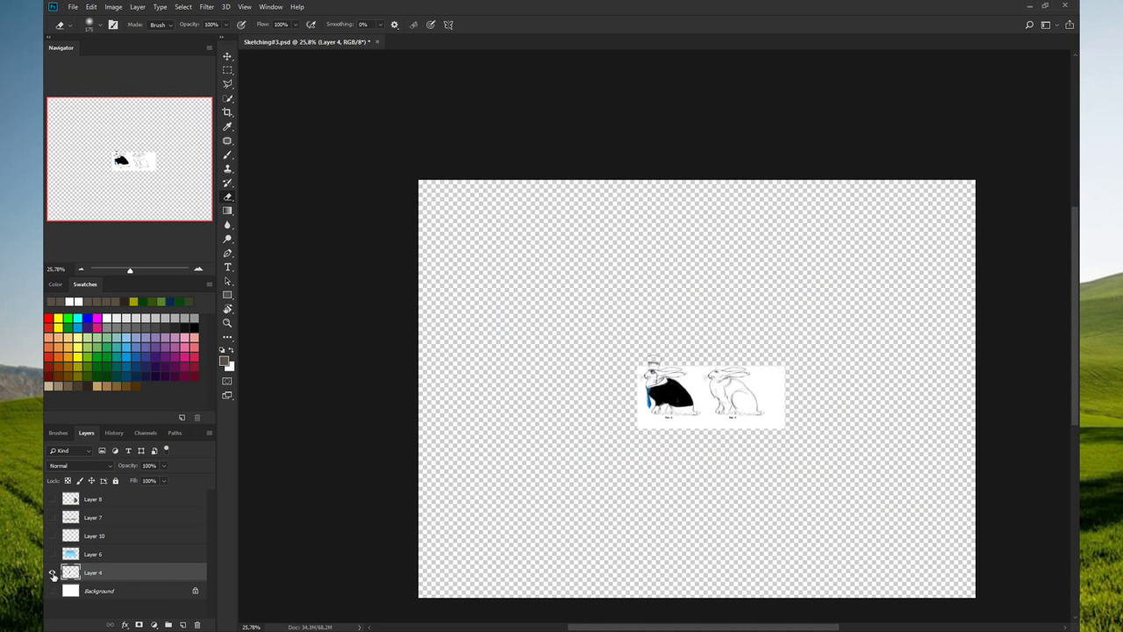
pyautogui.keyDown('alt'); pyautogui.click(52, 575); pyautogui.keyUp('alt')
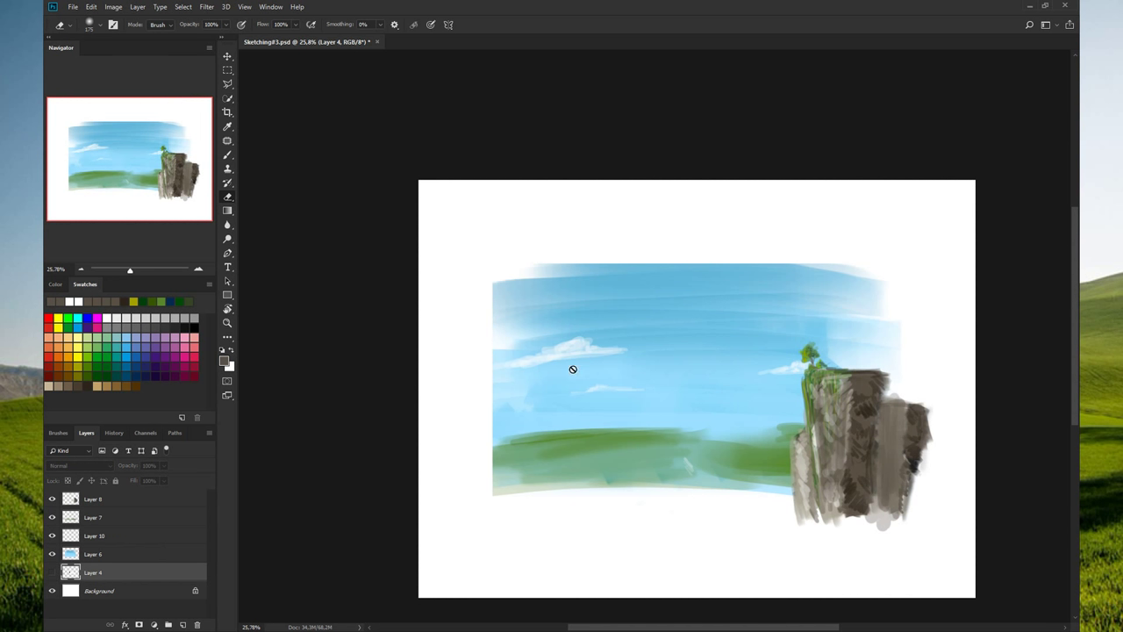
pyautogui.click(91, 516)
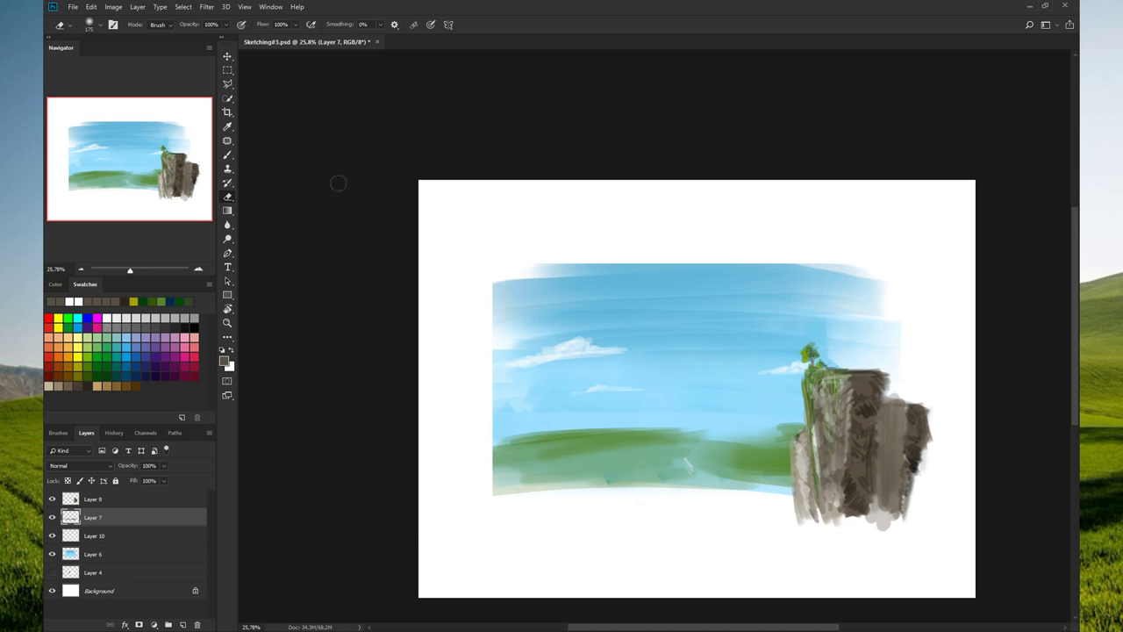
pyautogui.click(230, 158)
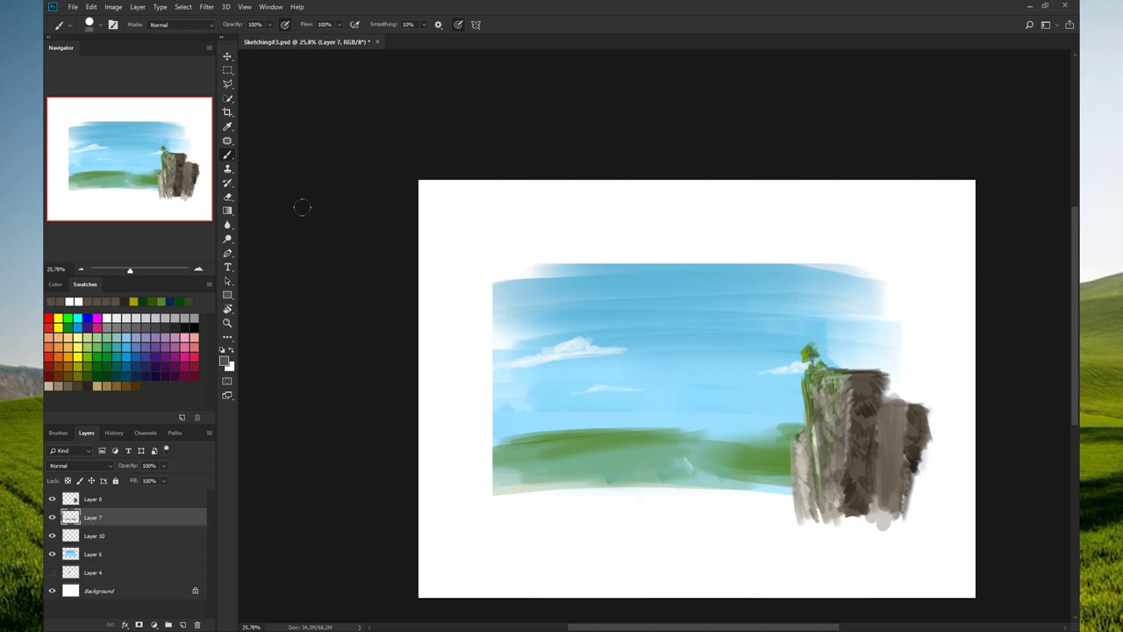
pyautogui.click(229, 198)
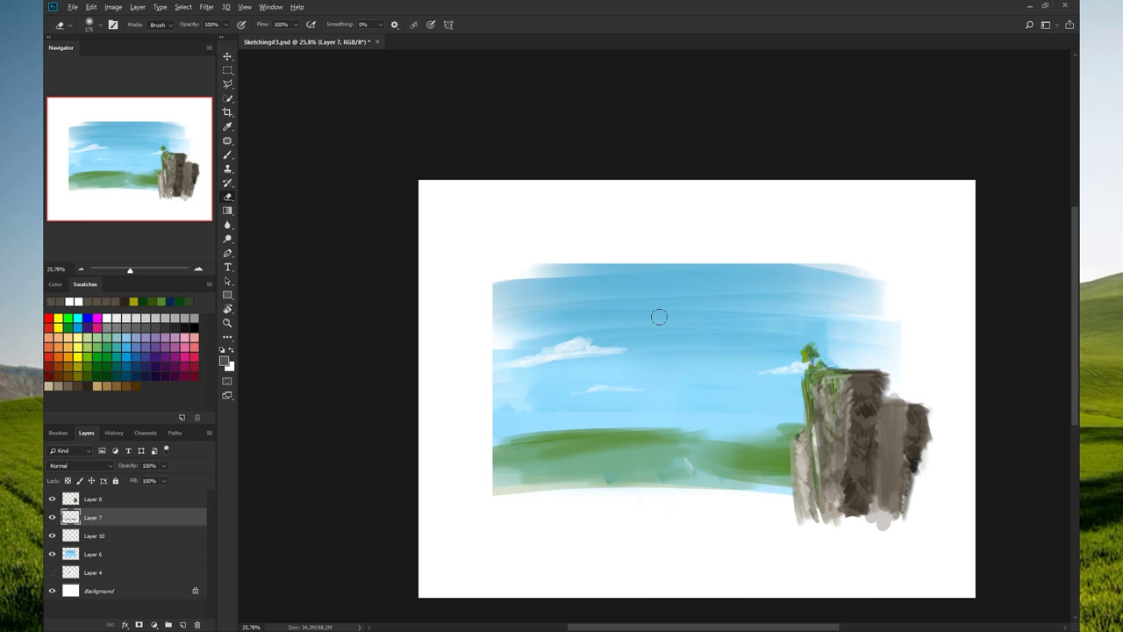
# - Sample several sky blue tones, then set the painting colour to the grass green
pyautogui.click(227, 128)
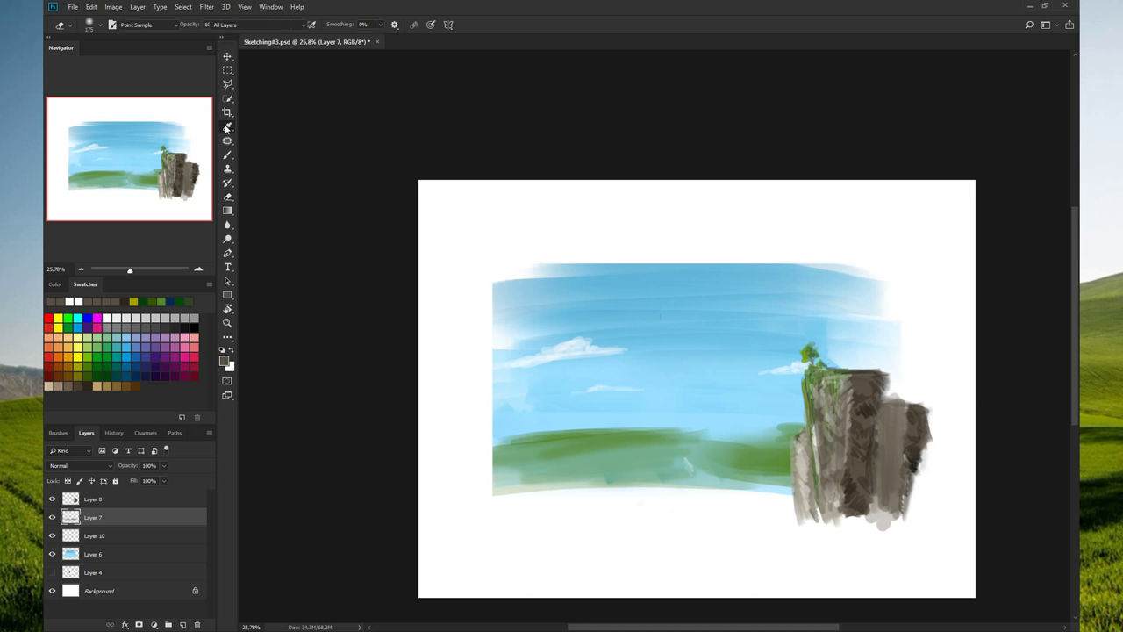
pyautogui.click(227, 155)
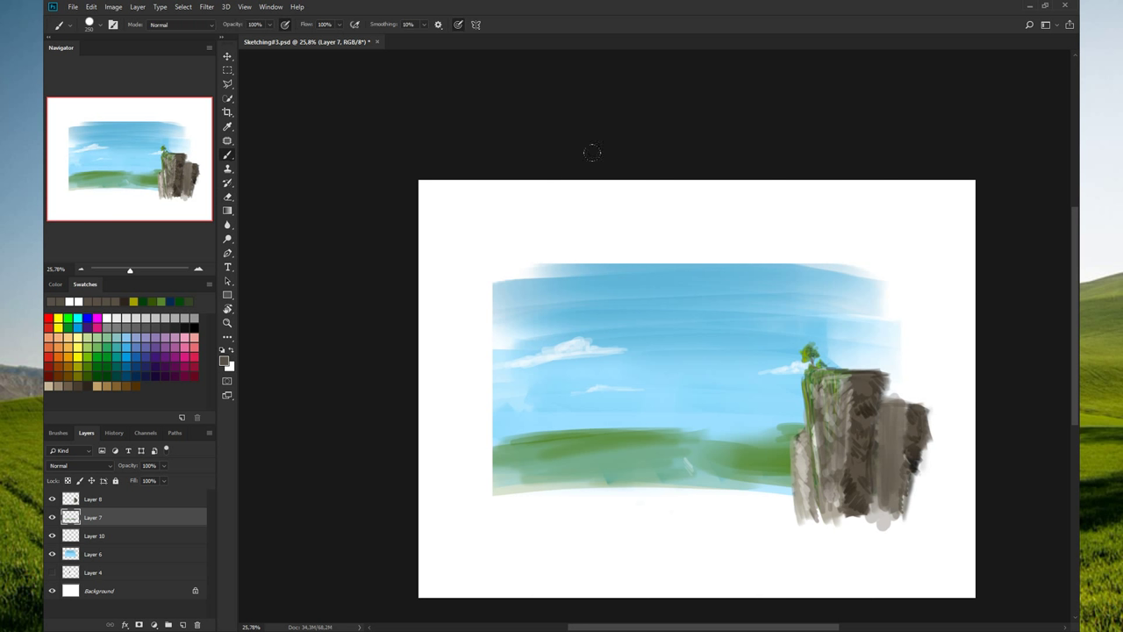
pyautogui.keyDown('alt'); pyautogui.click(696, 332); pyautogui.keyUp('alt')
pyautogui.keyDown('alt'); pyautogui.click(707, 301); pyautogui.keyUp('alt')
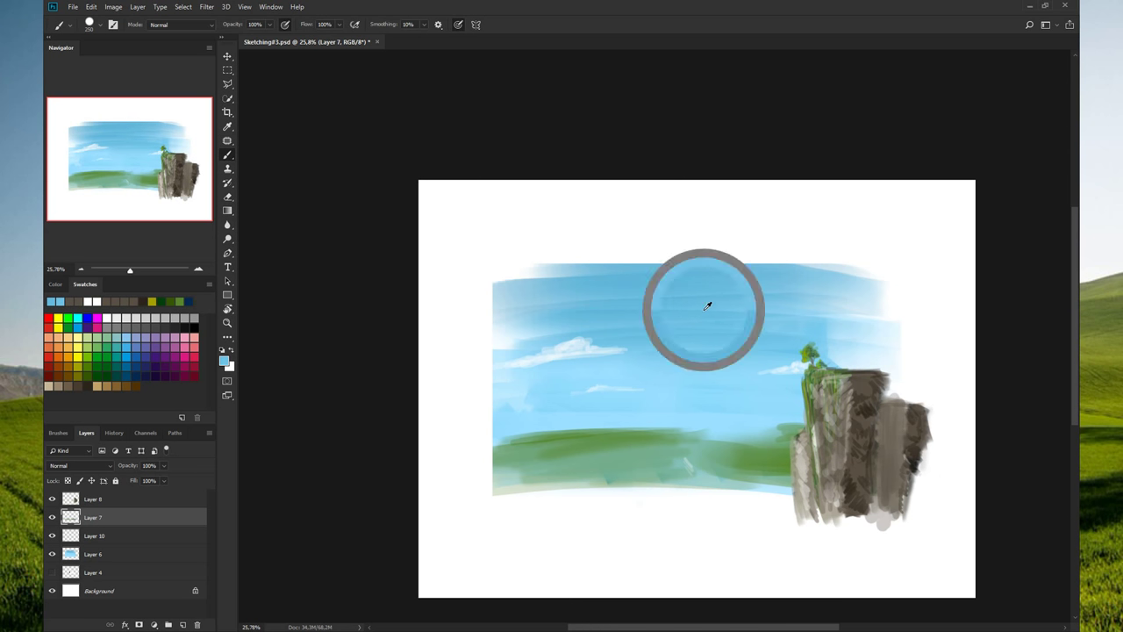
pyautogui.keyDown('alt'); pyautogui.click(702, 326); pyautogui.keyUp('alt')
pyautogui.keyDown('alt'); pyautogui.click(699, 301); pyautogui.keyUp('alt')
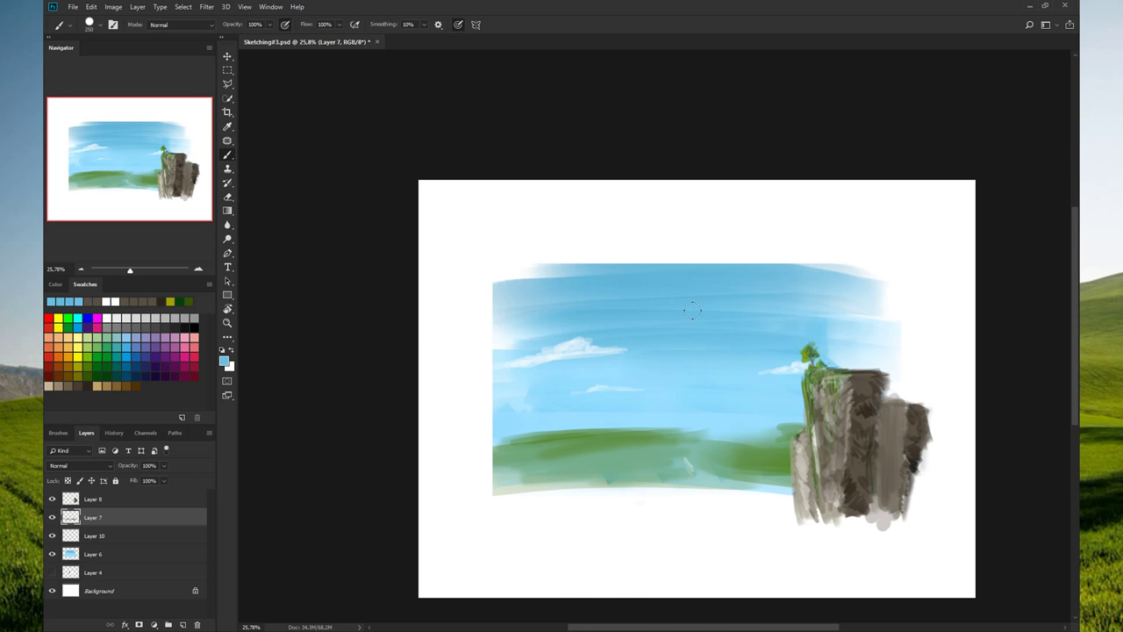
pyautogui.keyDown('alt'); pyautogui.click(755, 458); pyautogui.keyUp('alt')
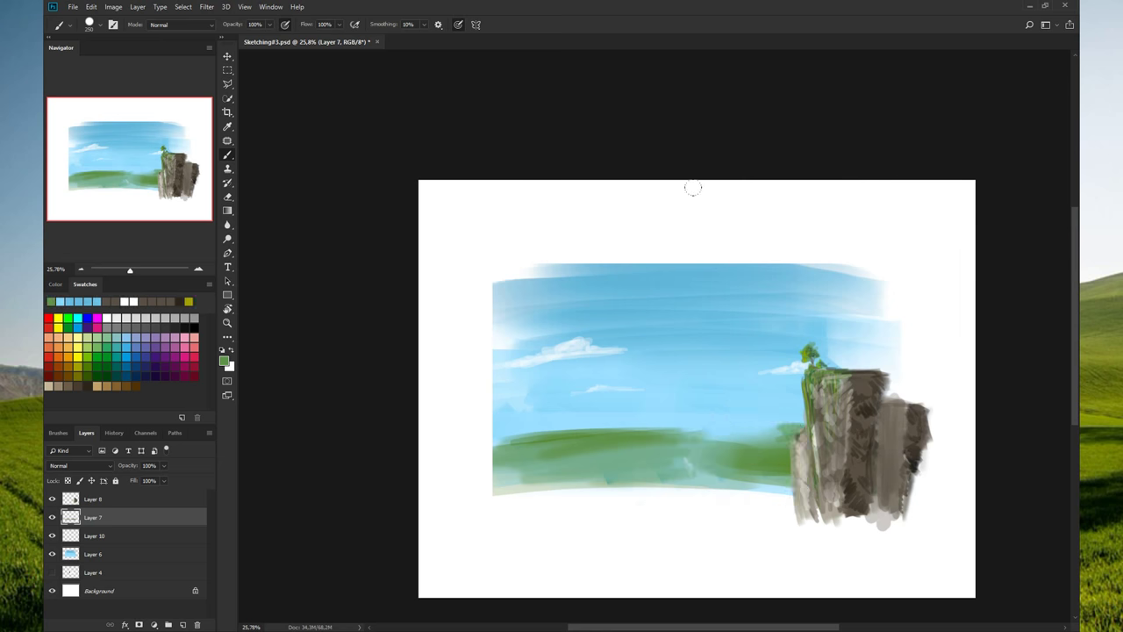
# - Toggle the grass layer's visibility and return to the Brush tool
pyautogui.press('e')
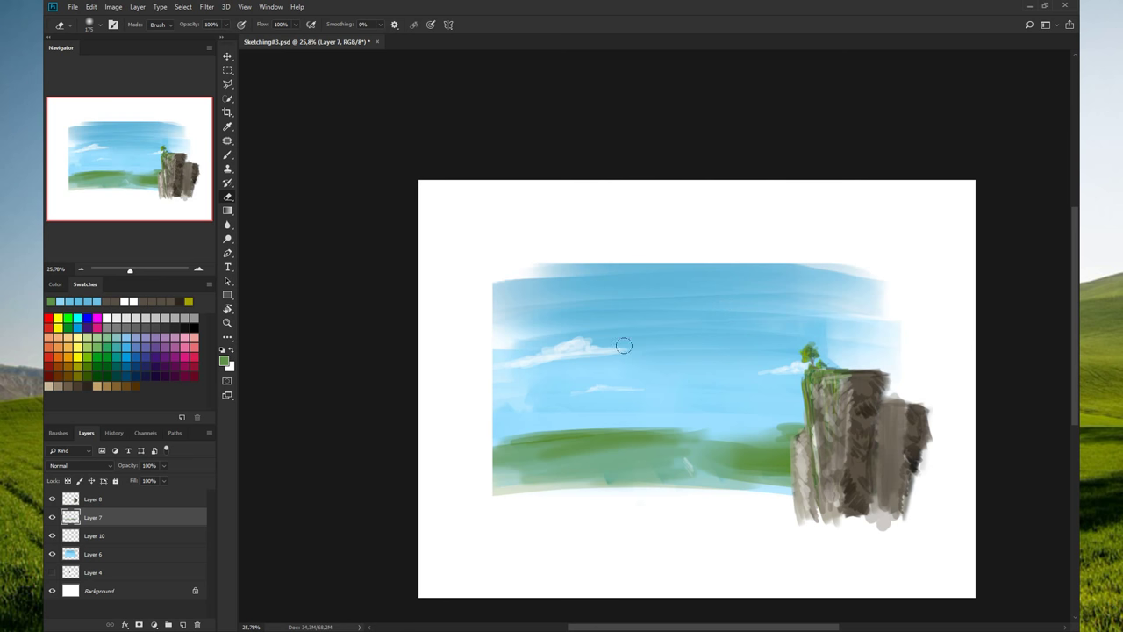
pyautogui.click(52, 533)
pyautogui.press('b')
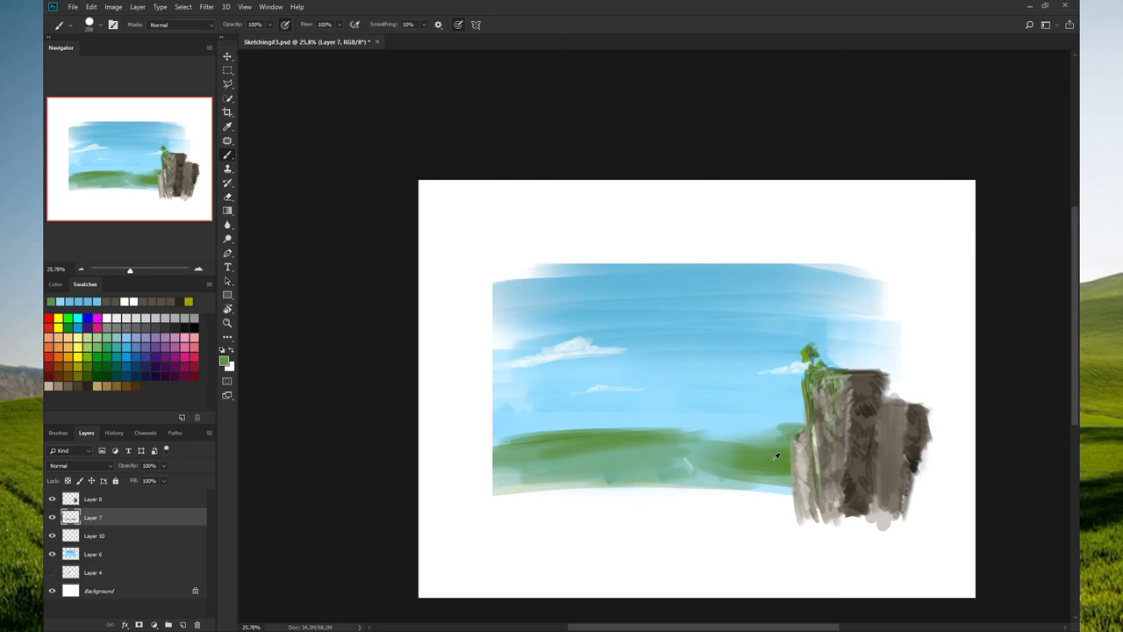
# - With bright yellow-green, extend the grass past the field's left edge and along its bottom
pyautogui.click(92, 355)
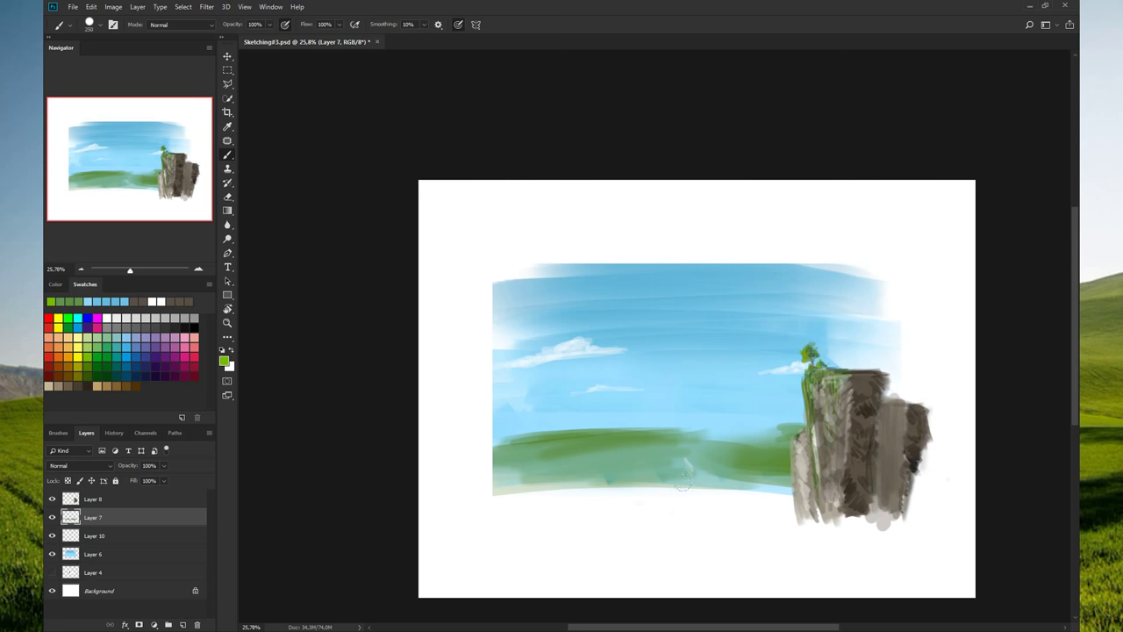
pyautogui.moveTo(790, 484); pyautogui.dragTo(414, 502)
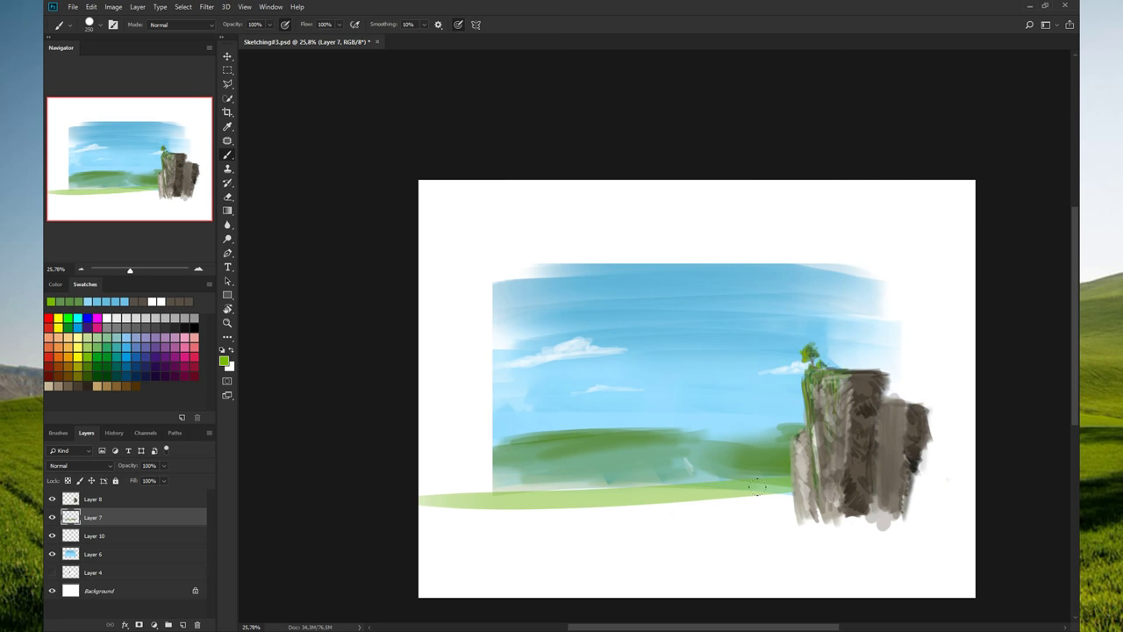
pyautogui.hotkey('ctrl', 'z')
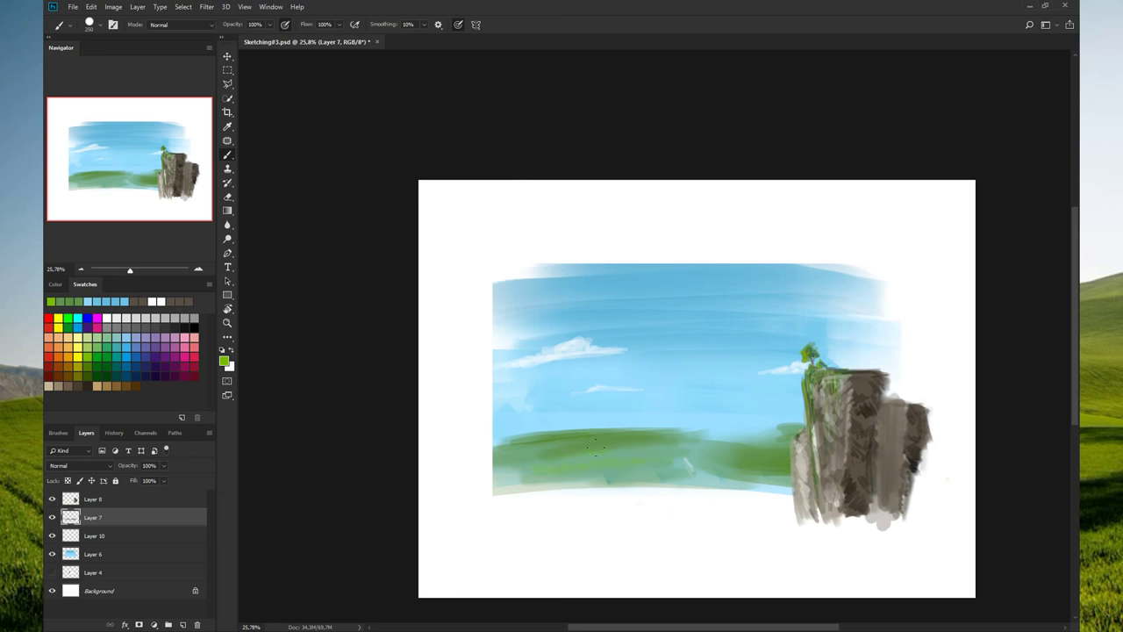
pyautogui.moveTo(523, 474); pyautogui.dragTo(478, 475)
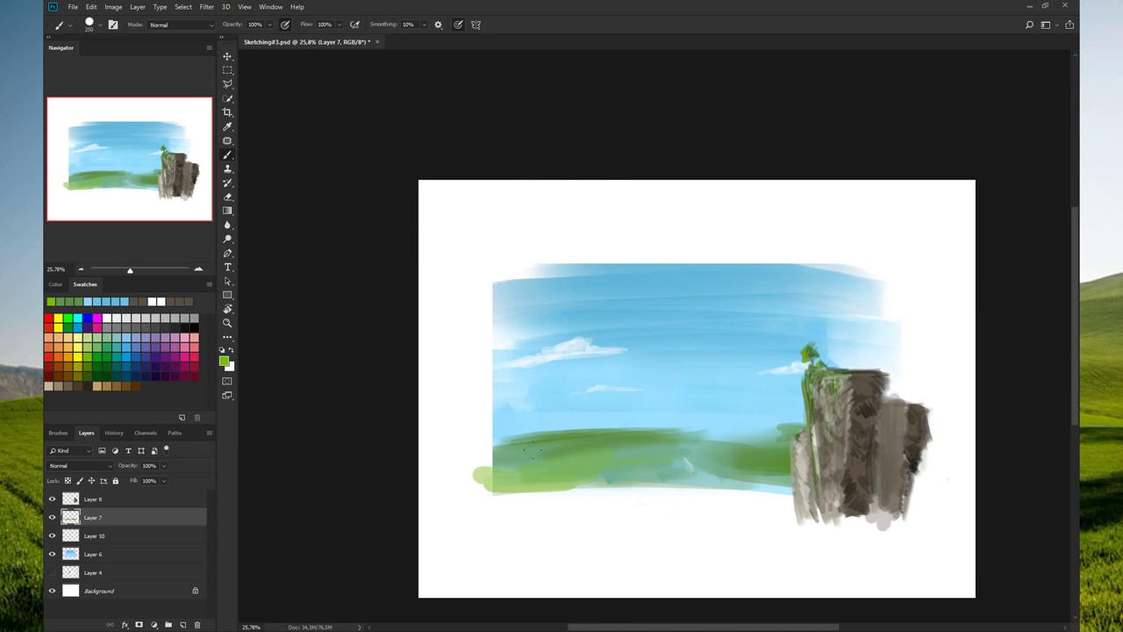
pyautogui.moveTo(583, 475)
pyautogui.mouseDown()
pyautogui.moveTo(746, 493)
pyautogui.moveTo(464, 489)
pyautogui.moveTo(592, 485)
pyautogui.mouseUp()
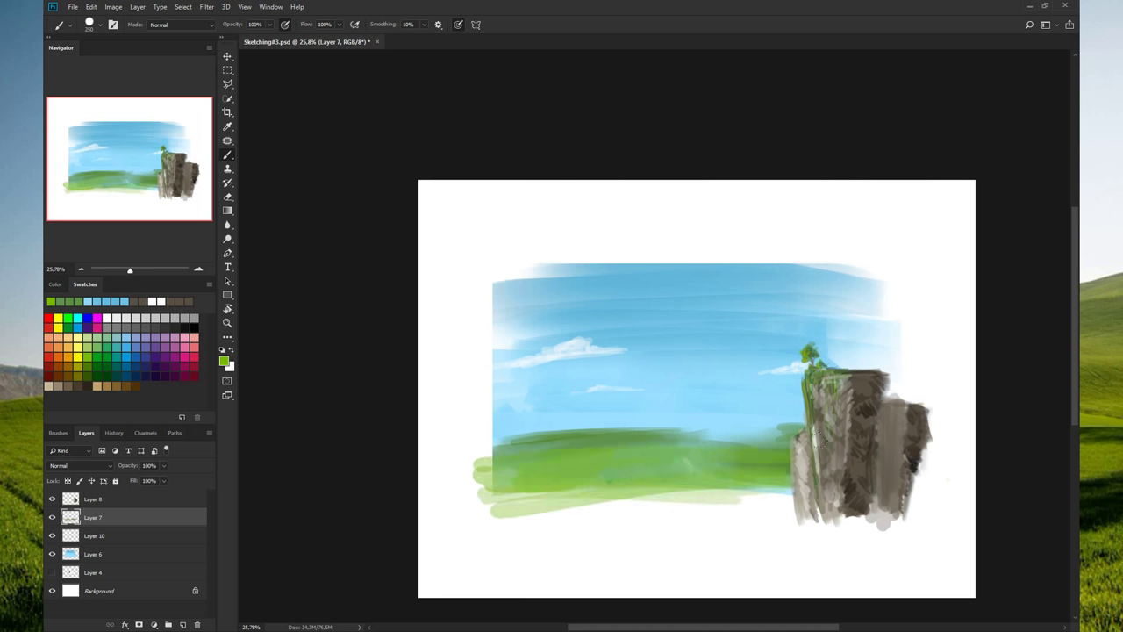
pyautogui.moveTo(505, 481)
pyautogui.mouseDown()
pyautogui.moveTo(457, 474)
pyautogui.moveTo(493, 458)
pyautogui.moveTo(439, 456)
pyautogui.moveTo(497, 450)
pyautogui.mouseUp()
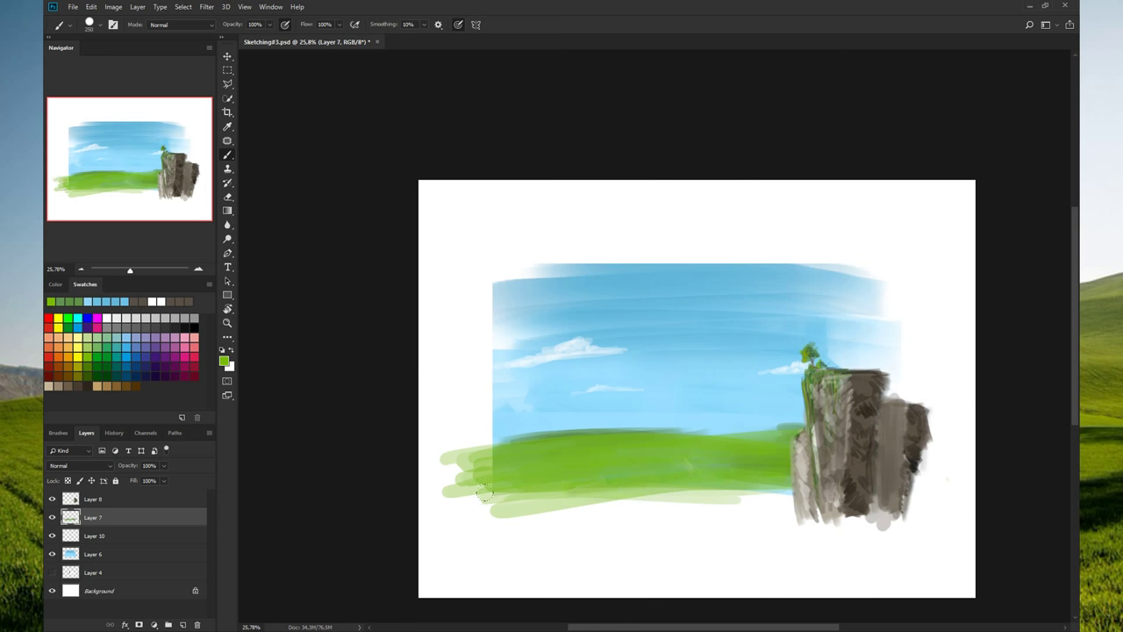
pyautogui.moveTo(570, 491); pyautogui.dragTo(456, 516)
pyautogui.moveTo(562, 495); pyautogui.dragTo(769, 481)
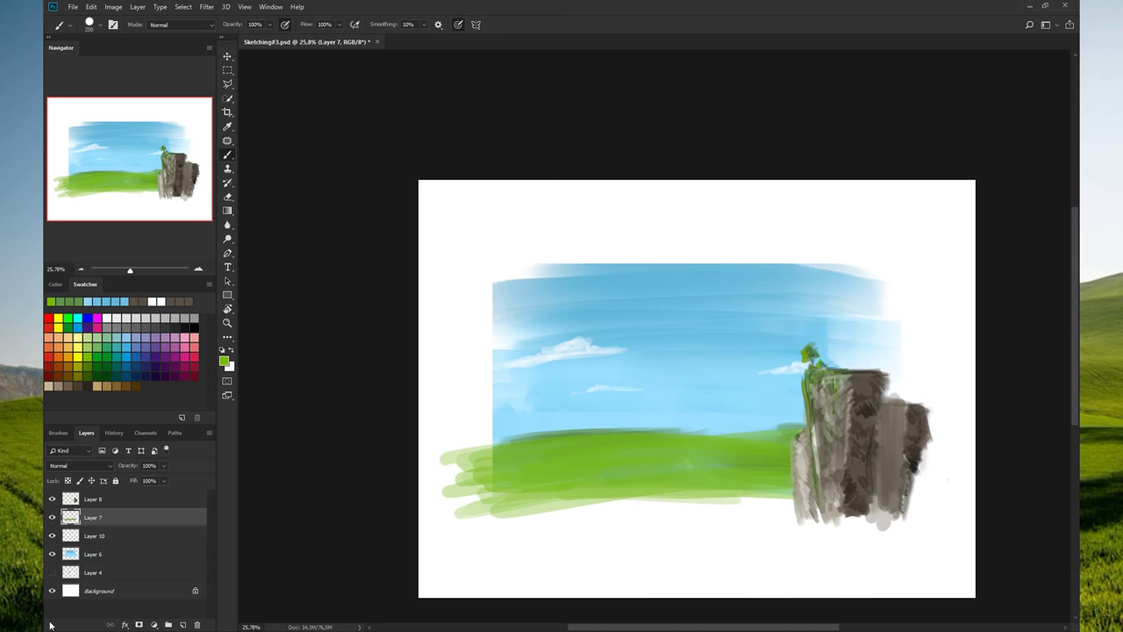
pyautogui.keyDown('alt'); pyautogui.click(864, 407); pyautogui.keyUp('alt')
# - Add Layer 11 above Layer 8 and paint trial dark brown strokes over the cliff
pyautogui.click(97, 498)
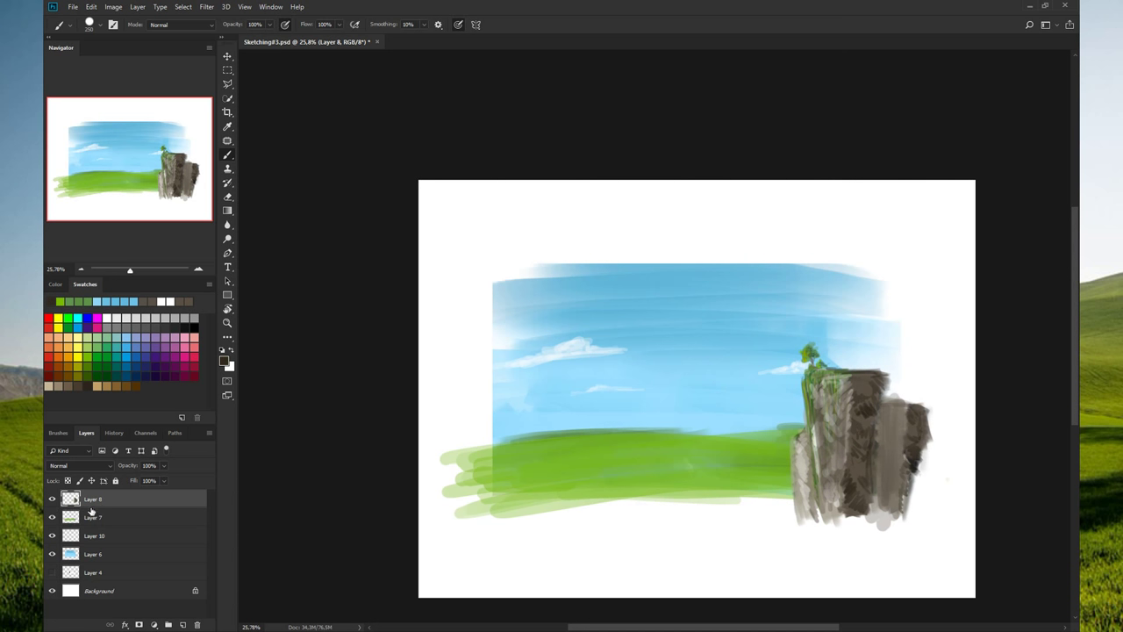
pyautogui.click(52, 498)
pyautogui.click(52, 498)
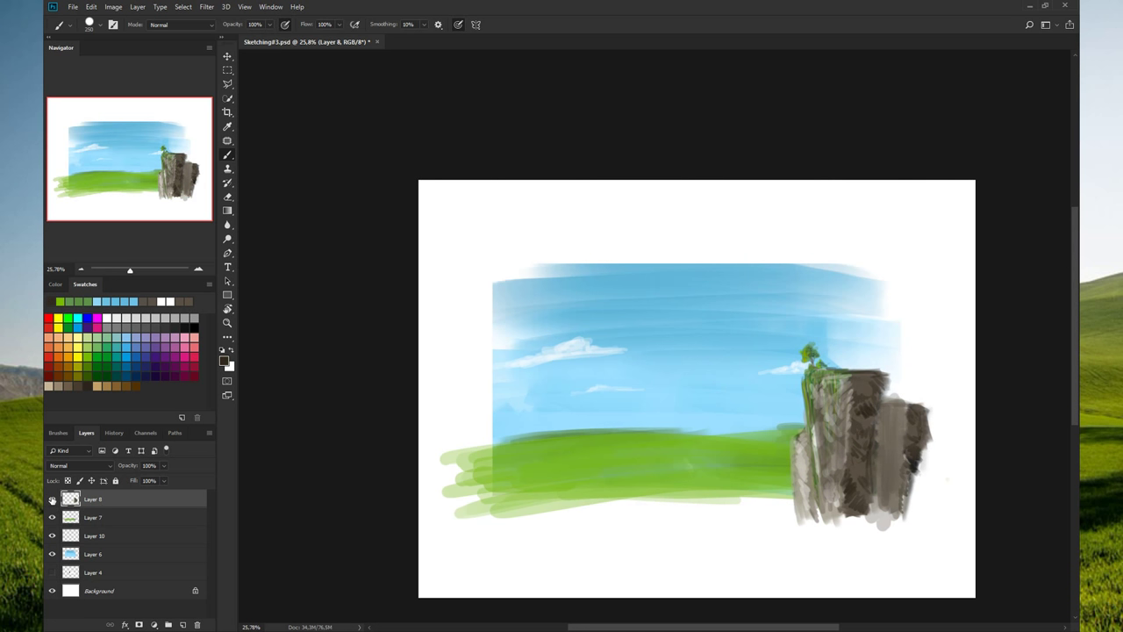
pyautogui.click(182, 624)
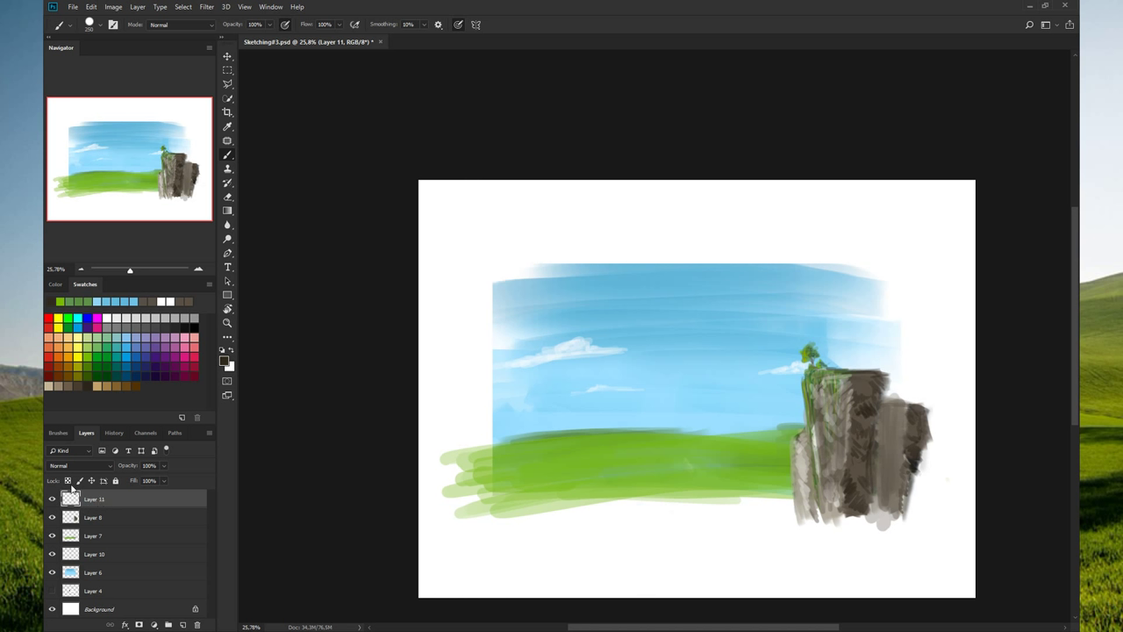
pyautogui.moveTo(865, 430); pyautogui.dragTo(838, 464)
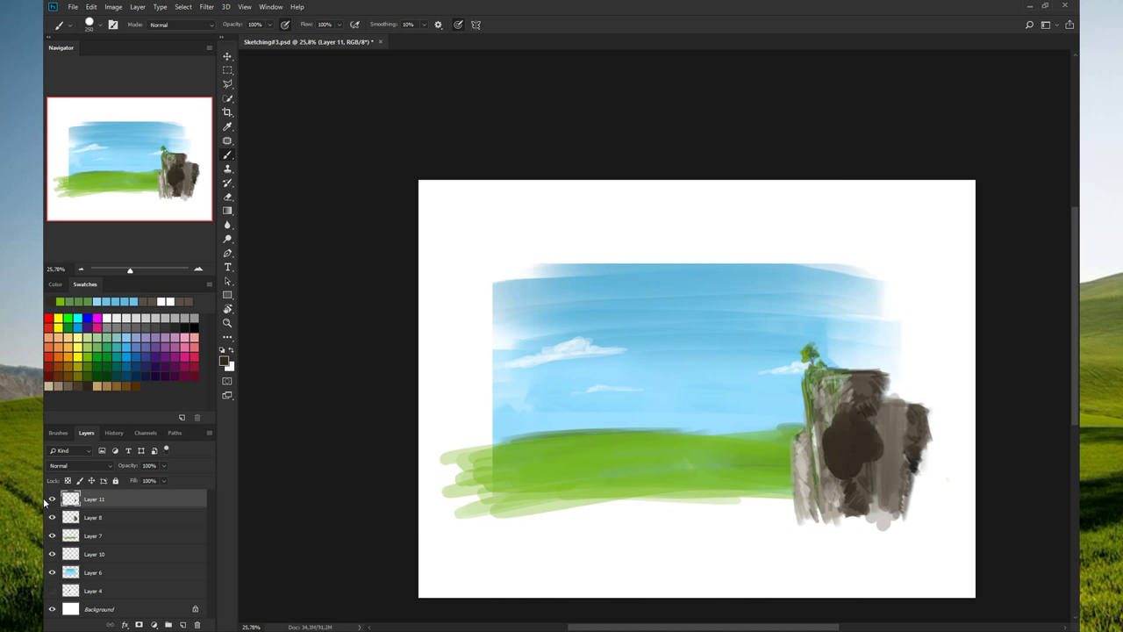
pyautogui.click(52, 498)
pyautogui.click(52, 498)
pyautogui.click(52, 498)
pyautogui.click(52, 499)
pyautogui.click(52, 499)
# - Clear the dark strokes inside a polygonal lasso selection around the cliff, then deselect
pyautogui.press('l')
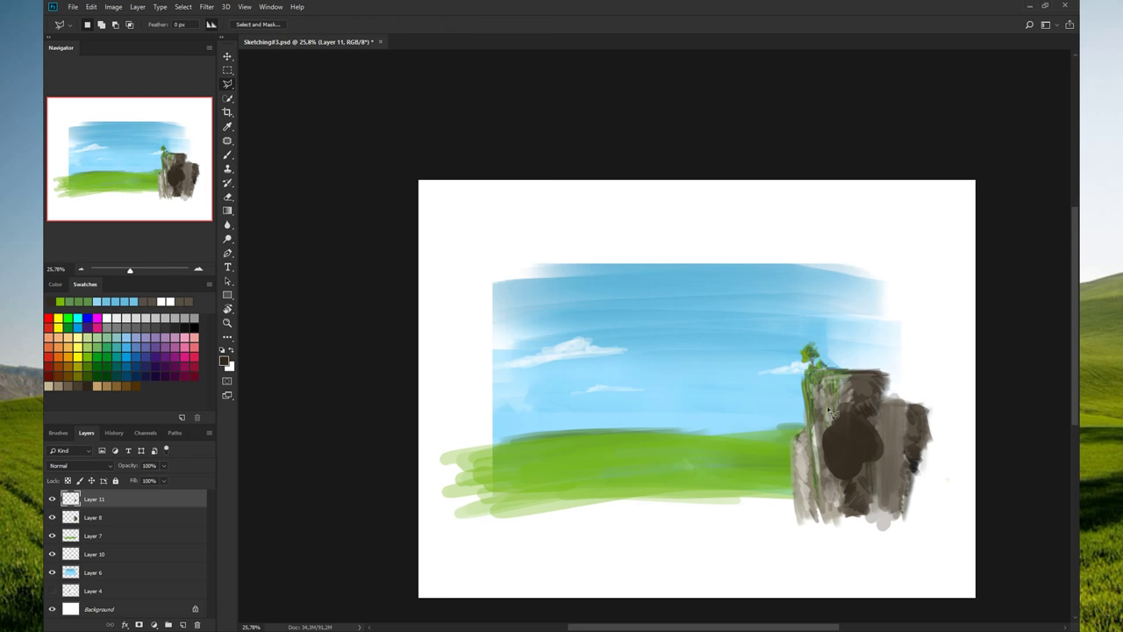
pyautogui.click(815, 401)
pyautogui.click(795, 484)
pyautogui.click(864, 498)
pyautogui.click(914, 446)
pyautogui.click(905, 413)
pyautogui.click(814, 401)
pyautogui.press('Delete')
pyautogui.hotkey('ctrl', 'd')
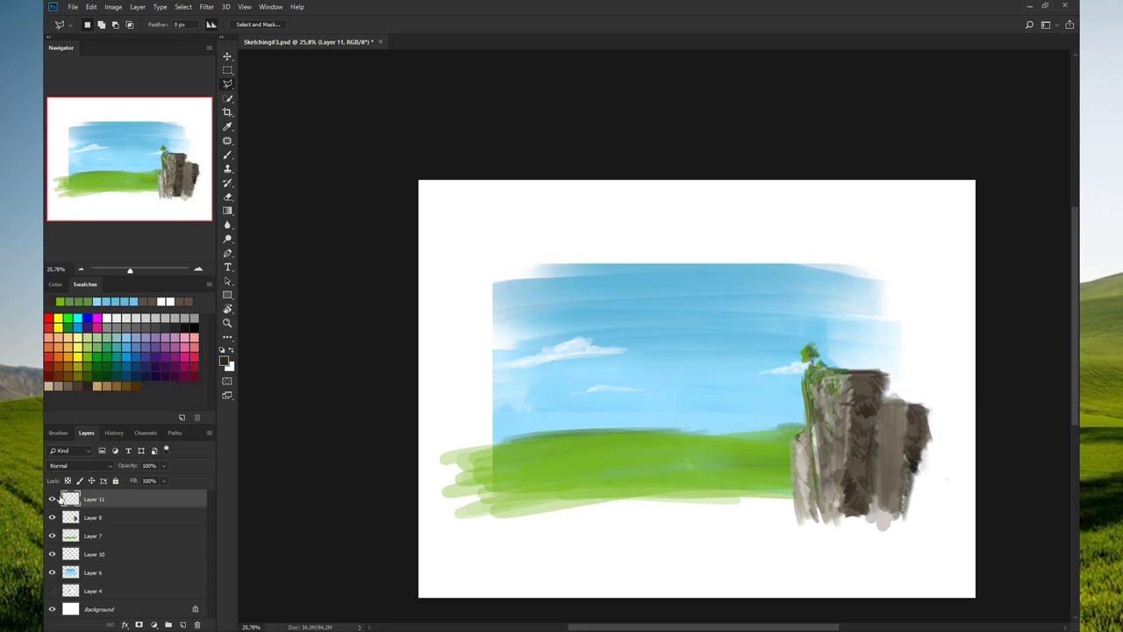
# - Try merging Layer 8 into Layer 11, then undo the merge
pyautogui.keyDown('shift'); pyautogui.click(94, 518); pyautogui.keyUp('shift')
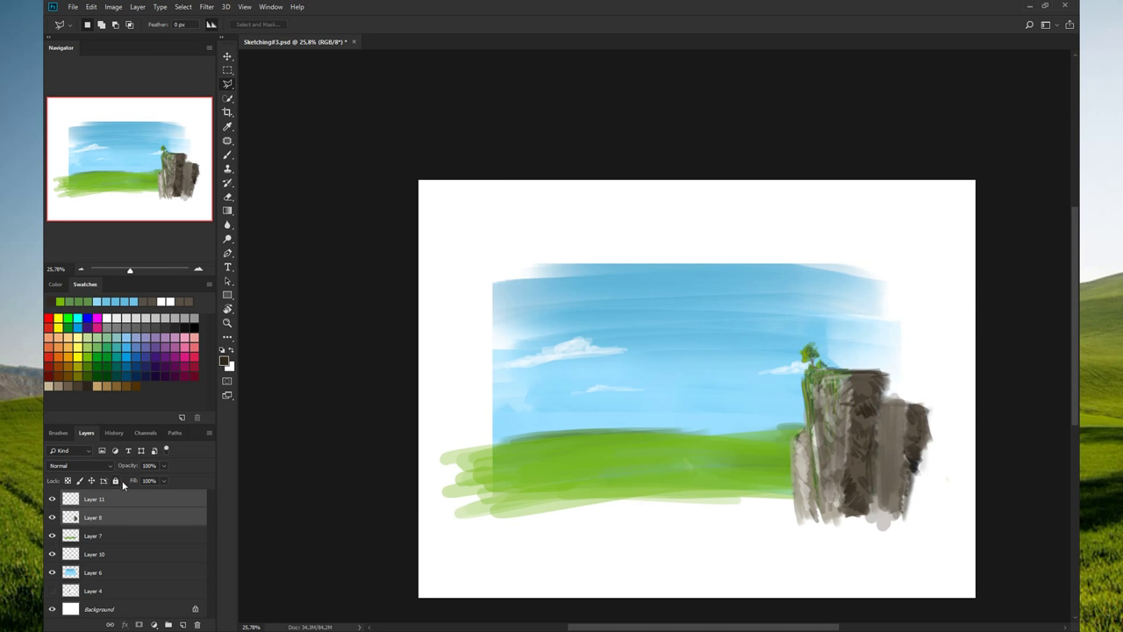
pyautogui.click(113, 518)
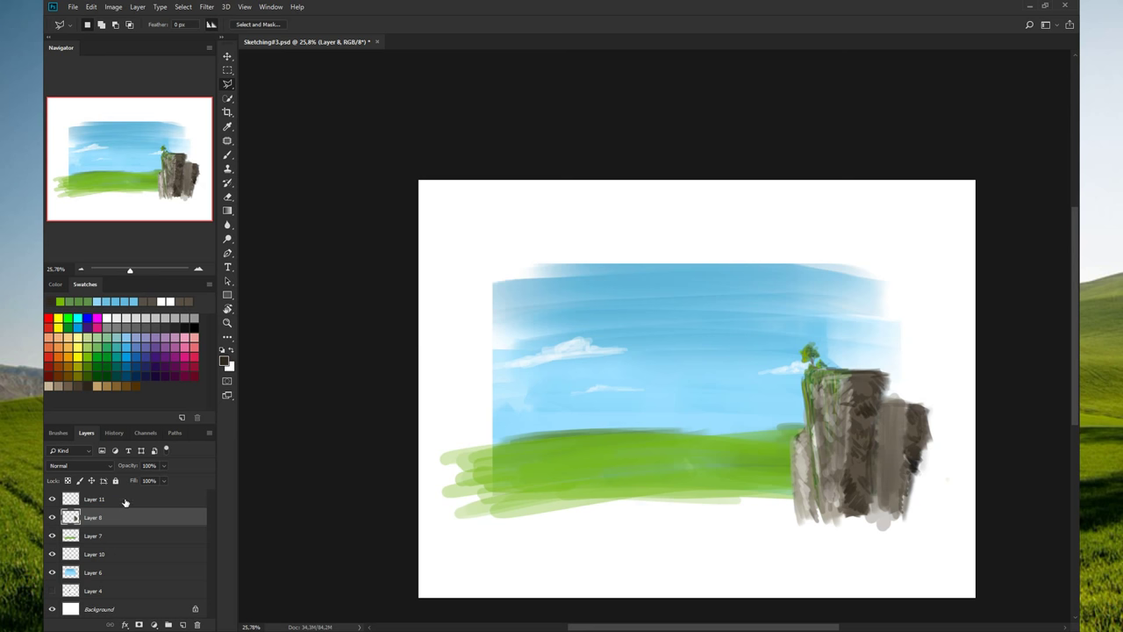
pyautogui.keyDown('shift'); pyautogui.click(123, 500); pyautogui.keyUp('shift')
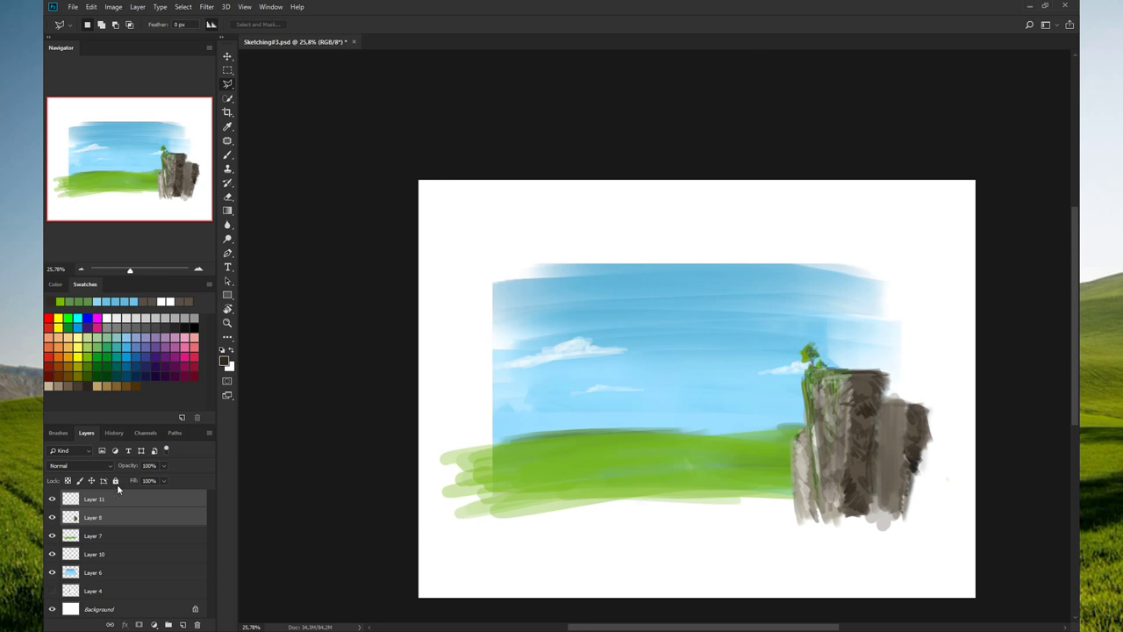
pyautogui.hotkey('ctrl', 'e')
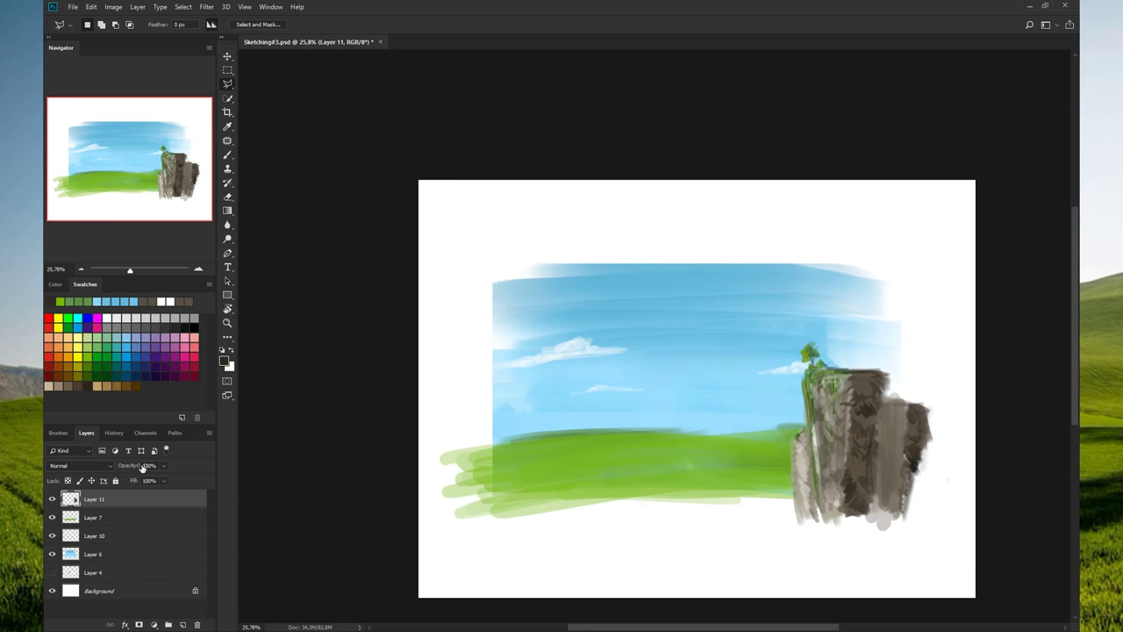
pyautogui.hotkey('ctrl', 'z')
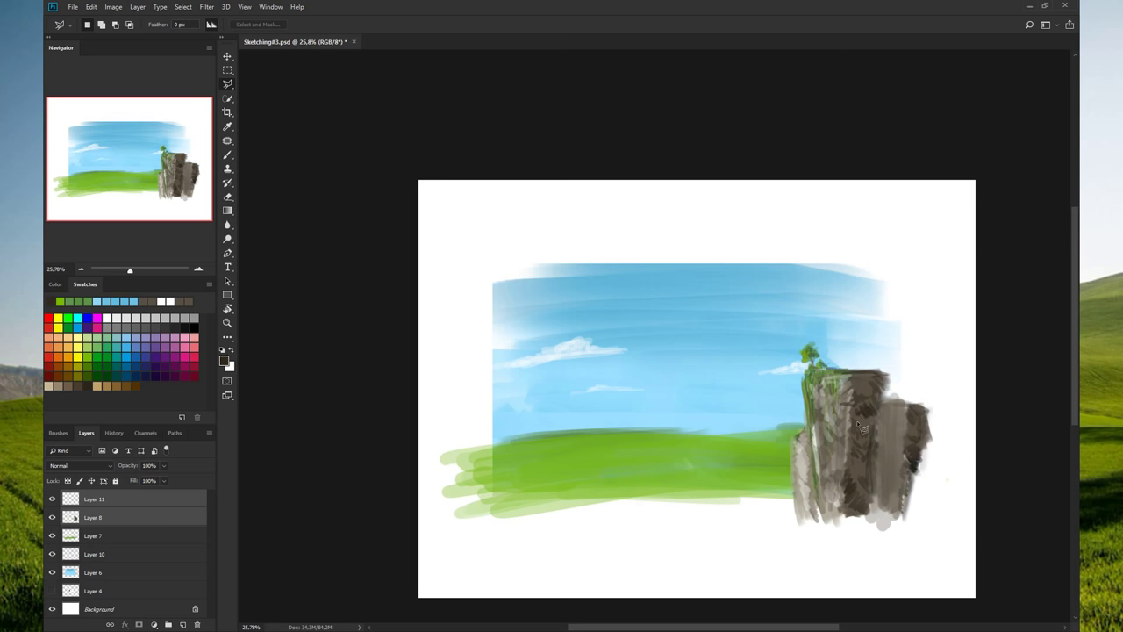
pyautogui.press('b')
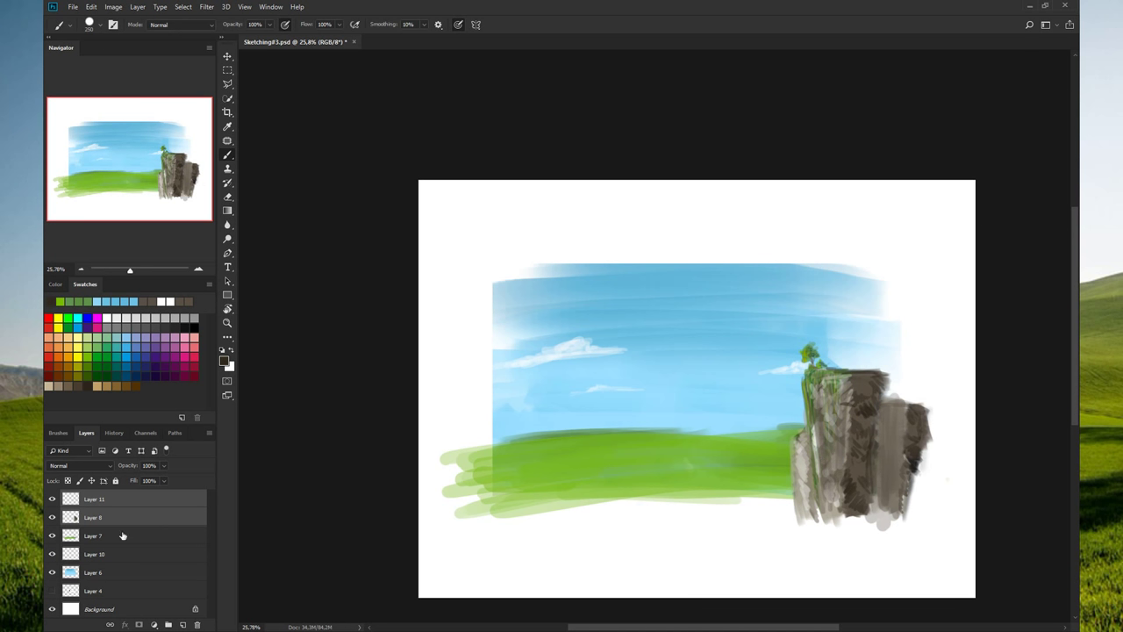
pyautogui.click(104, 553)
pyautogui.click(96, 500)
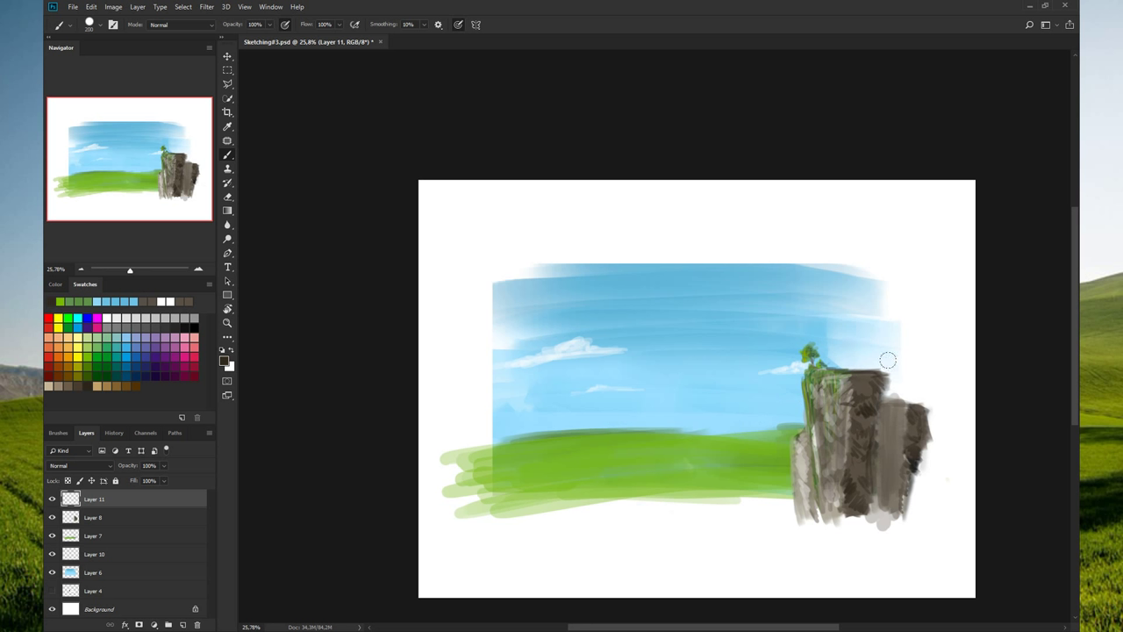
pyautogui.press('[')
pyautogui.press('[')
pyautogui.press('[')
pyautogui.moveTo(921, 256); pyautogui.dragTo(922, 298)
pyautogui.hotkey('ctrl', 'z')
pyautogui.moveTo(553, 195); pyautogui.dragTo(618, 248)
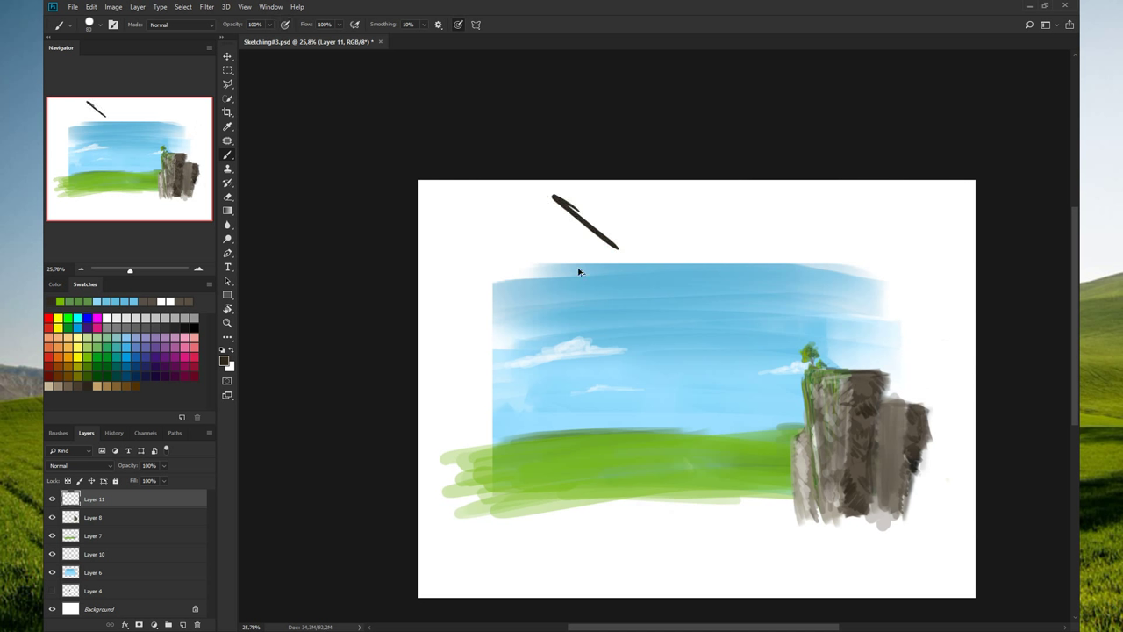
pyautogui.hotkey('ctrl', 'z')
pyautogui.moveTo(595, 309)
pyautogui.mouseDown()
pyautogui.moveTo(673, 386)
pyautogui.moveTo(677, 373)
pyautogui.mouseUp()
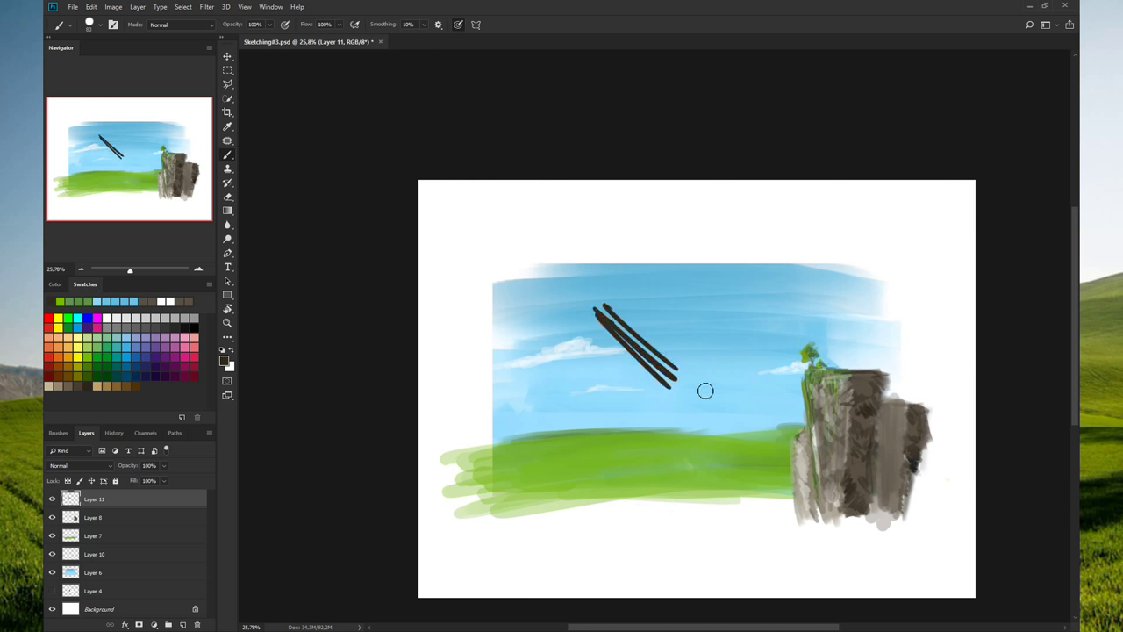
pyautogui.hotkey('ctrl', 'z')
pyautogui.hotkey('ctrl', 'z')
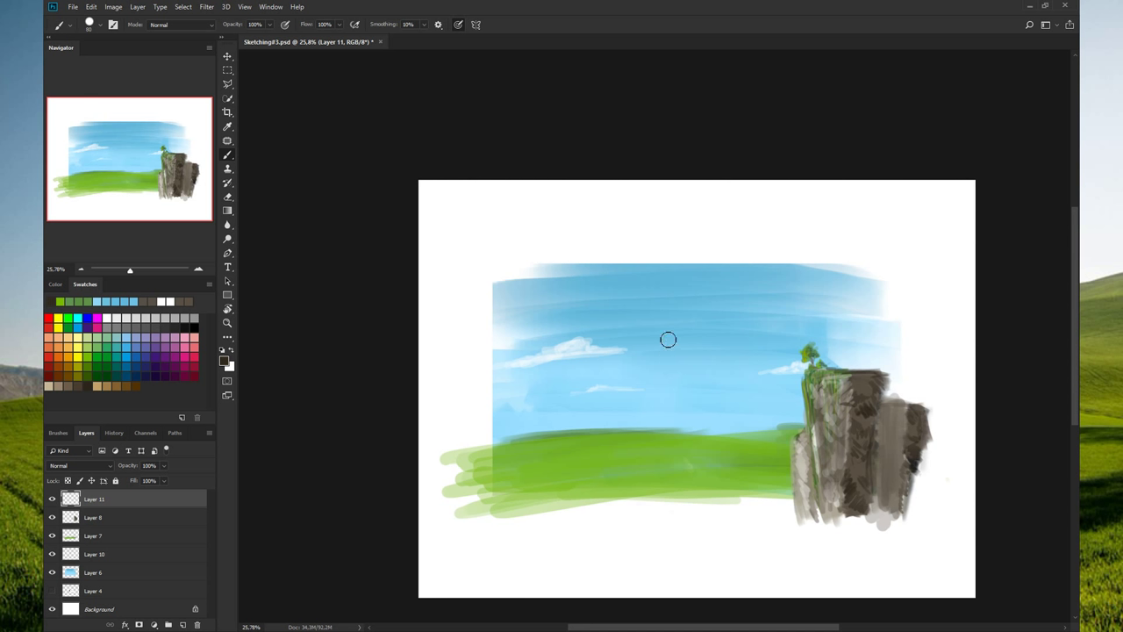
pyautogui.click(147, 301)
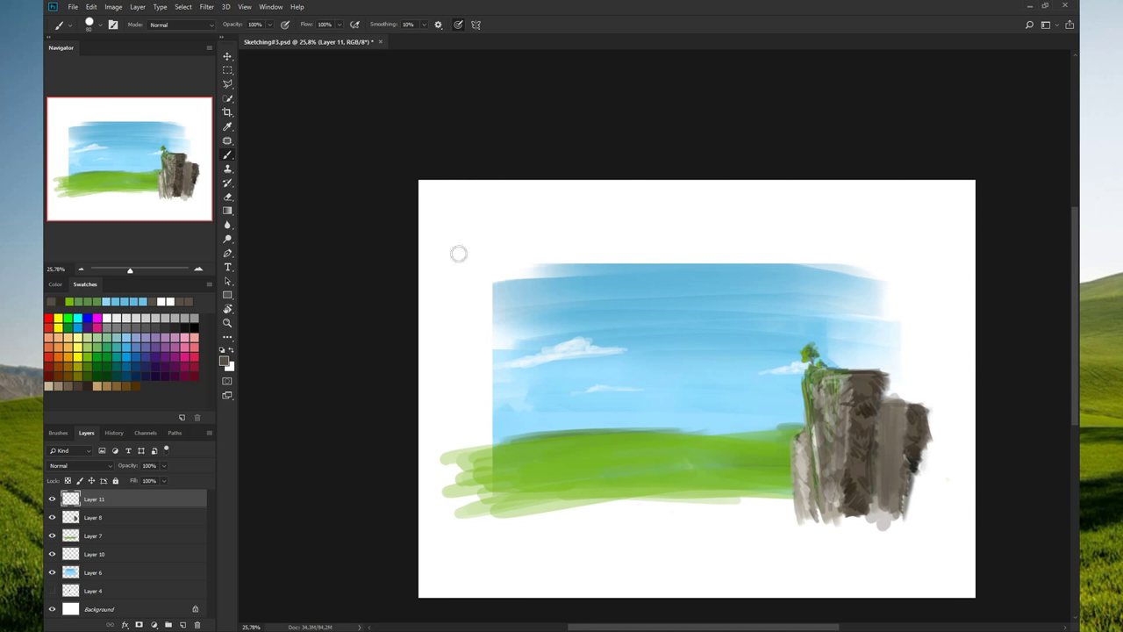
pyautogui.moveTo(473, 200)
pyautogui.mouseDown()
pyautogui.moveTo(582, 260)
pyautogui.moveTo(492, 219)
pyautogui.mouseUp()
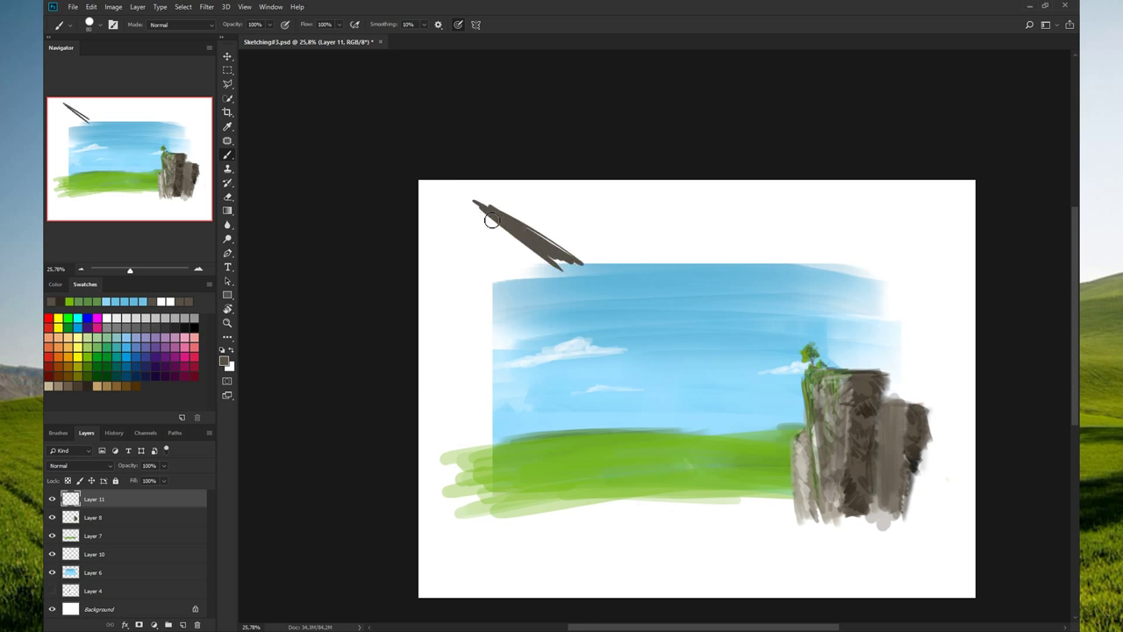
pyautogui.hotkey('ctrl', 'z')
pyautogui.hotkey('ctrl', 'z')
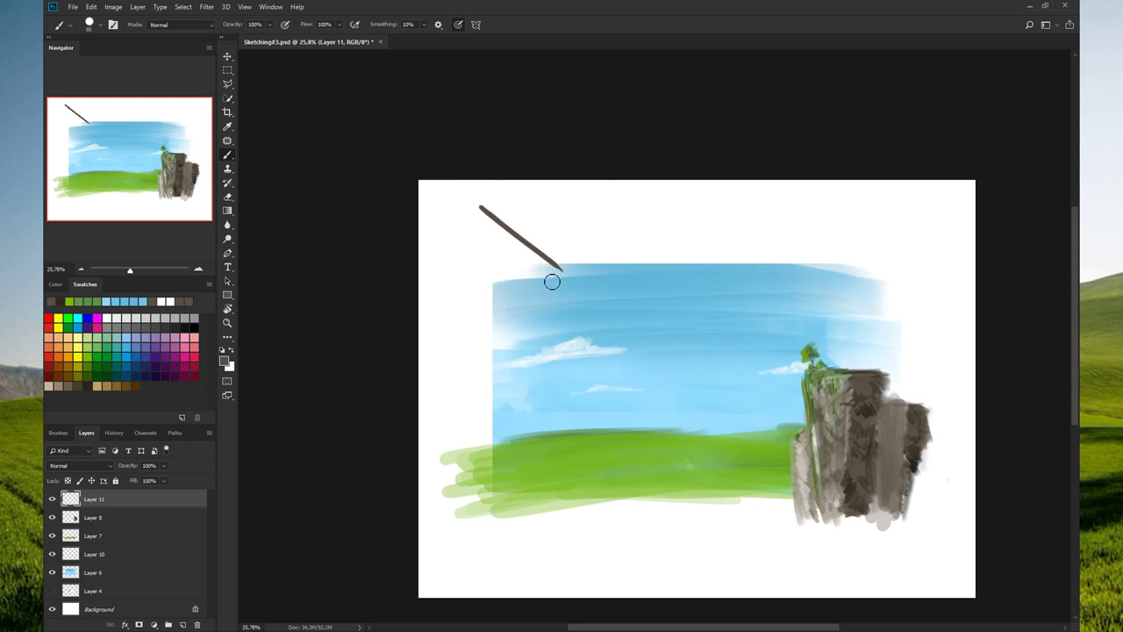
pyautogui.hotkey('ctrl', 'z')
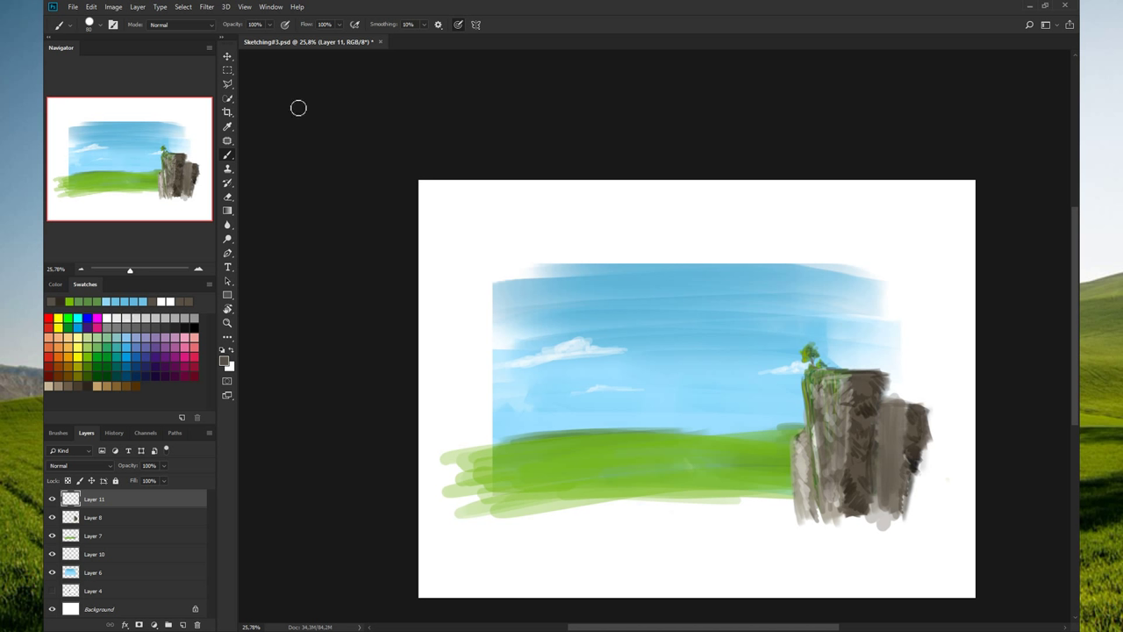
pyautogui.press(']')
pyautogui.press(']')
pyautogui.press(']')
# - Sample the cliff's dark colour and paint a tall dark brown column down the cliff's middle
pyautogui.keyDown('alt'); pyautogui.click(866, 388); pyautogui.keyUp('alt')
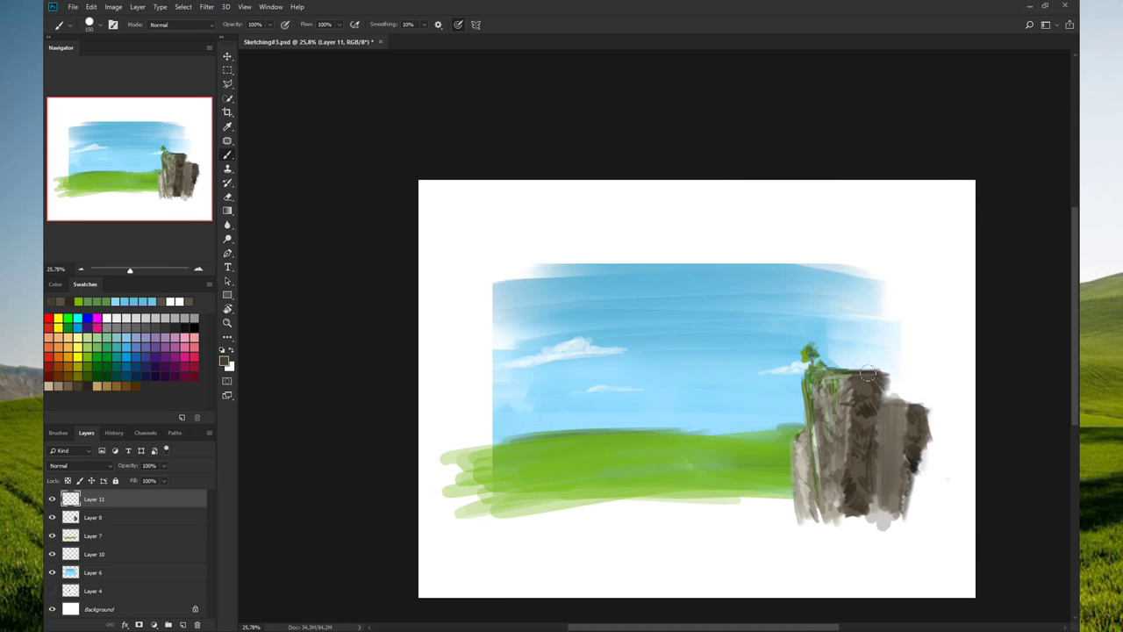
pyautogui.moveTo(850, 375); pyautogui.dragTo(849, 428)
pyautogui.moveTo(852, 390); pyautogui.dragTo(874, 376)
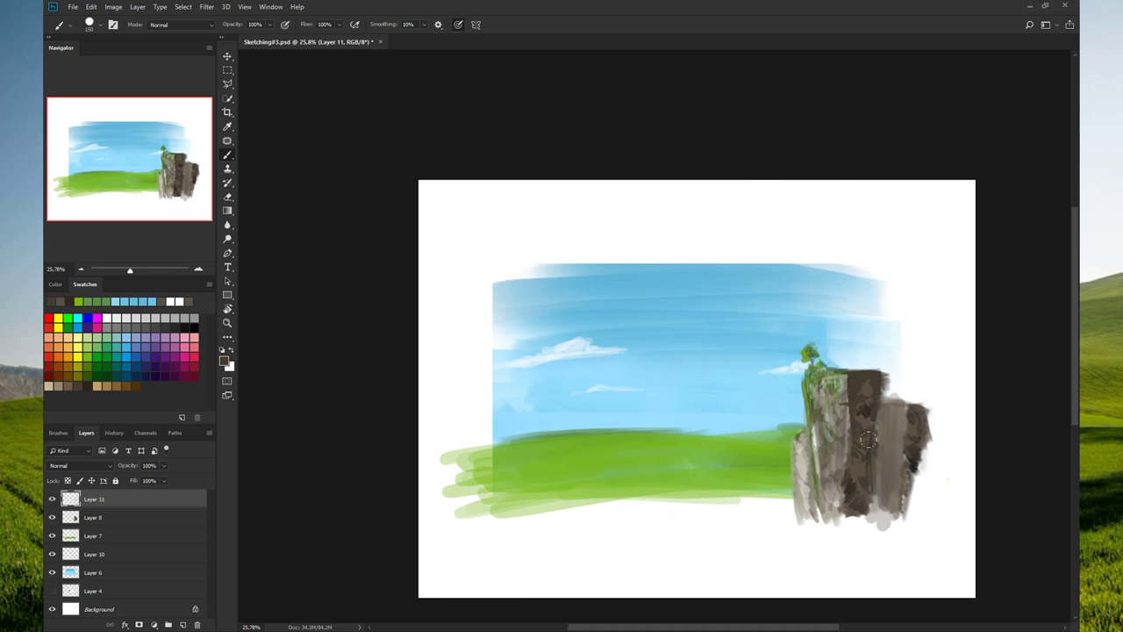
pyautogui.moveTo(868, 439)
pyautogui.mouseDown()
pyautogui.moveTo(868, 400)
pyautogui.moveTo(860, 419)
pyautogui.mouseUp()
pyautogui.moveTo(853, 403); pyautogui.dragTo(854, 485)
pyautogui.moveTo(856, 425); pyautogui.dragTo(859, 429)
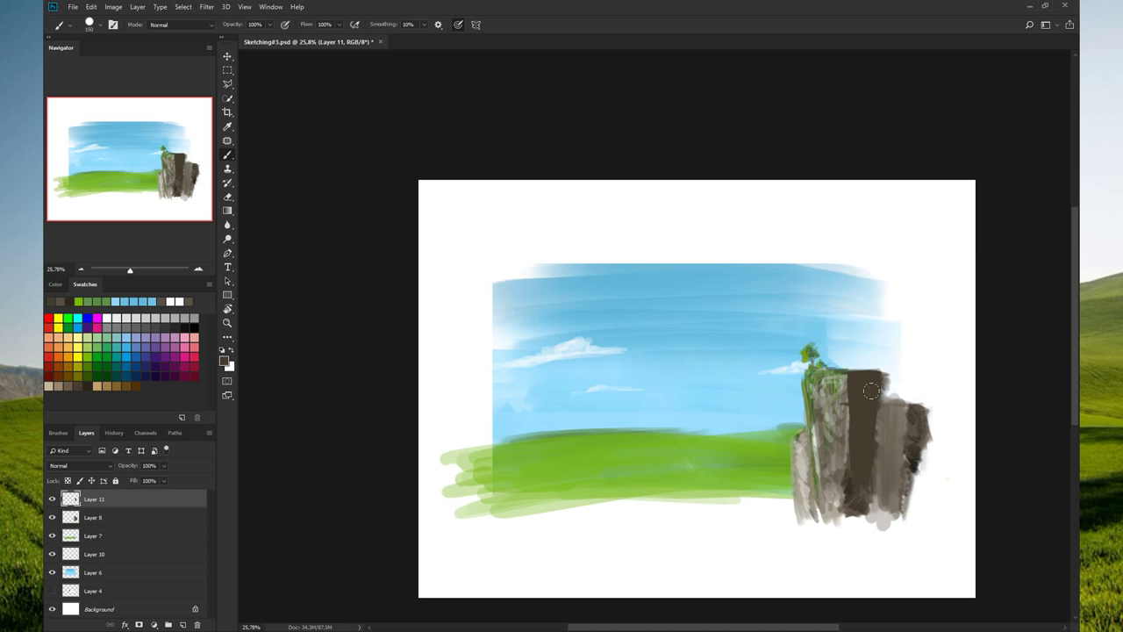
pyautogui.moveTo(871, 386)
pyautogui.mouseDown()
pyautogui.moveTo(884, 374)
pyautogui.moveTo(877, 388)
pyautogui.mouseUp()
pyautogui.moveTo(864, 478); pyautogui.dragTo(864, 511)
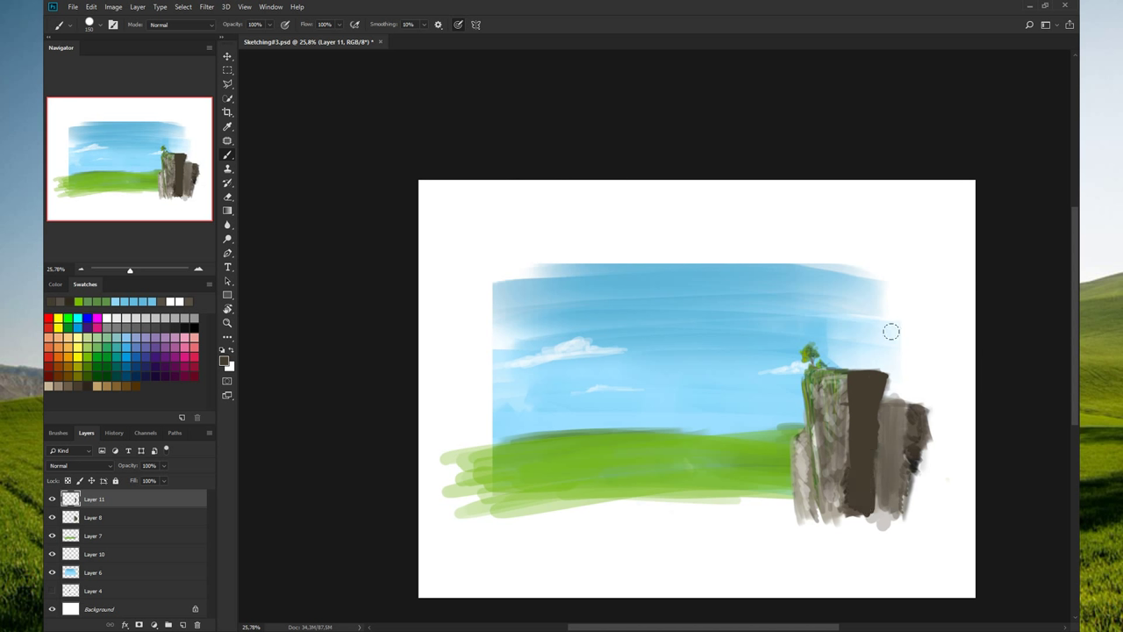
# - Undo the extra strokes on the column's lower left, shrink the brush to 80, and pick a tan brown swatch
pyautogui.moveTo(838, 502)
pyautogui.mouseDown()
pyautogui.moveTo(847, 502)
pyautogui.moveTo(839, 476)
pyautogui.moveTo(853, 477)
pyautogui.moveTo(849, 440)
pyautogui.mouseUp()
pyautogui.hotkey('ctrl', 'z')
pyautogui.hotkey('ctrl', 'z')
pyautogui.hotkey('ctrl', 'z')
pyautogui.press('[')
pyautogui.press('[')
pyautogui.hotkey('ctrl', 'z')
pyautogui.click(72, 383)
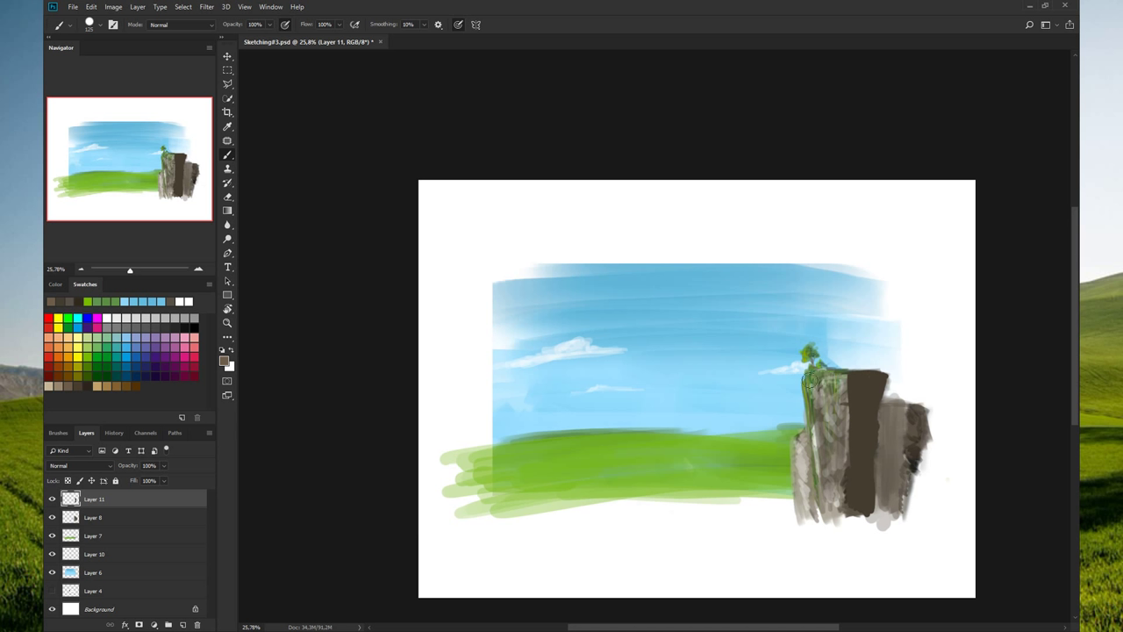
# - Lighten the front pillar's dark centre with grey-brown strokes, shading its right side darker
pyautogui.moveTo(826, 377); pyautogui.dragTo(832, 402)
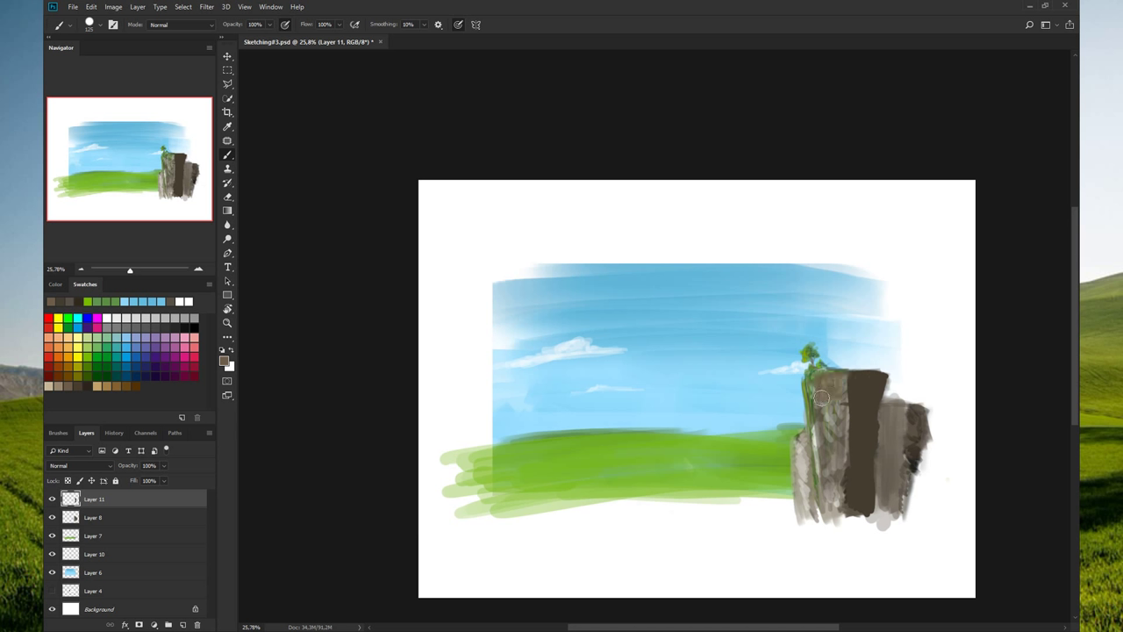
pyautogui.hotkey('ctrl', 'z')
pyautogui.moveTo(827, 391)
pyautogui.mouseDown()
pyautogui.moveTo(844, 417)
pyautogui.moveTo(838, 509)
pyautogui.mouseUp()
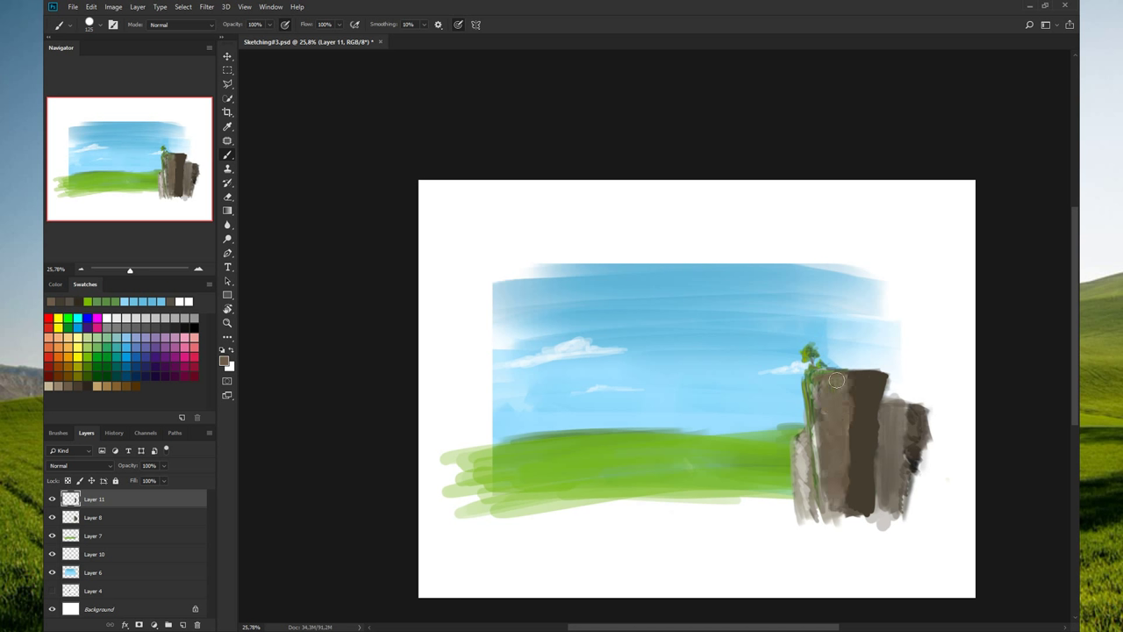
pyautogui.moveTo(836, 379); pyautogui.dragTo(850, 503)
pyautogui.moveTo(848, 371); pyautogui.dragTo(856, 457)
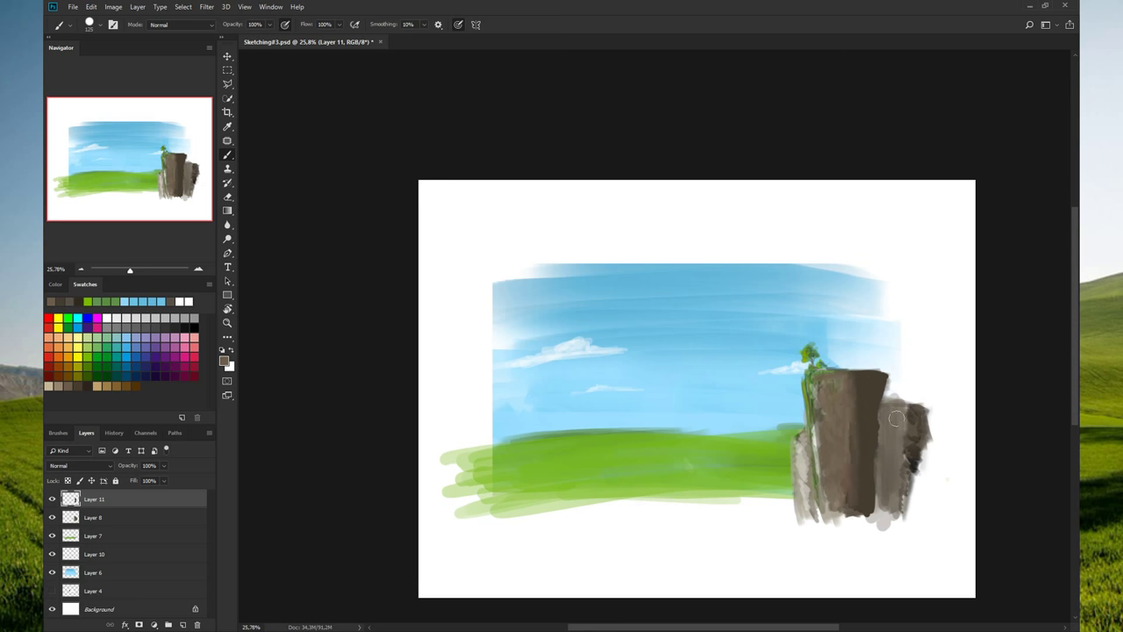
pyautogui.keyDown('alt'); pyautogui.click(873, 403); pyautogui.keyUp('alt')
pyautogui.moveTo(881, 413)
pyautogui.mouseDown()
pyautogui.moveTo(879, 502)
pyautogui.moveTo(900, 412)
pyautogui.moveTo(893, 504)
pyautogui.moveTo(881, 447)
pyautogui.mouseUp()
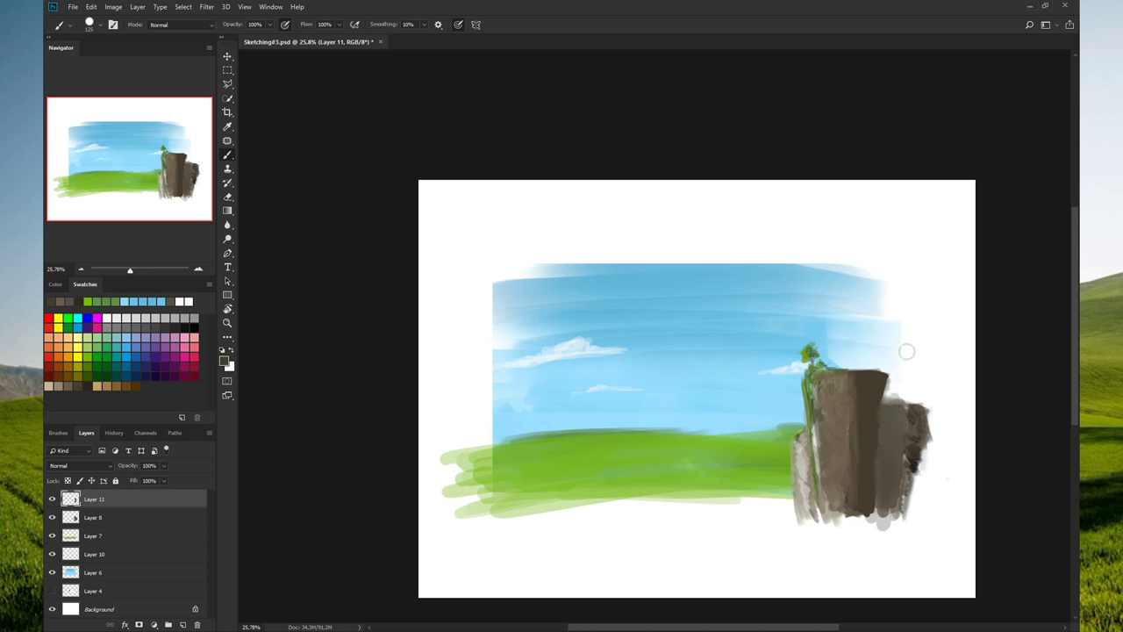
# - Sample a brown and darken the rear pillar's right edge and dark patch
pyautogui.click(94, 383)
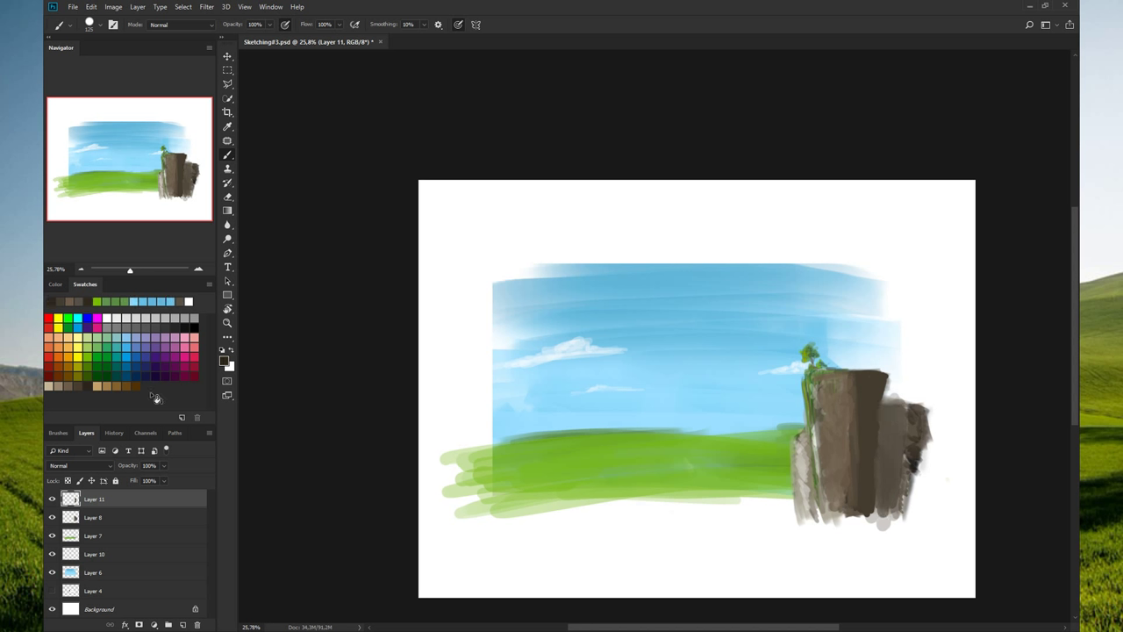
pyautogui.moveTo(919, 412)
pyautogui.mouseDown()
pyautogui.moveTo(905, 496)
pyautogui.moveTo(902, 425)
pyautogui.moveTo(917, 414)
pyautogui.moveTo(914, 474)
pyautogui.moveTo(905, 407)
pyautogui.moveTo(896, 465)
pyautogui.moveTo(907, 431)
pyautogui.mouseUp()
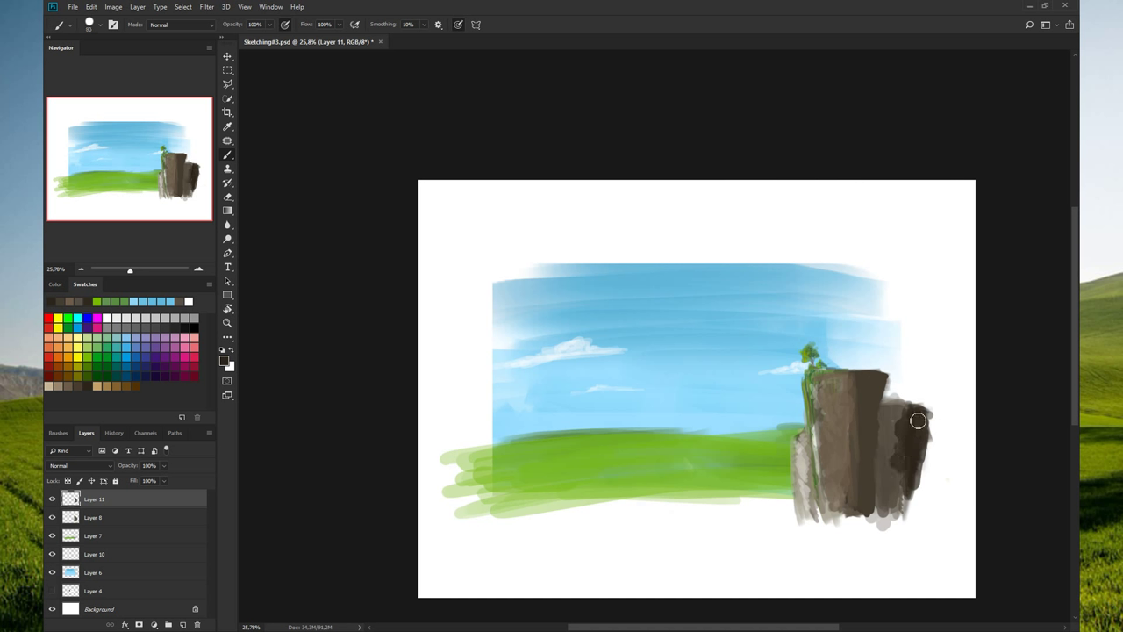
pyautogui.moveTo(899, 430)
pyautogui.mouseDown()
pyautogui.moveTo(911, 470)
pyautogui.moveTo(895, 489)
pyautogui.moveTo(911, 481)
pyautogui.moveTo(917, 504)
pyautogui.moveTo(899, 513)
pyautogui.moveTo(894, 488)
pyautogui.moveTo(890, 501)
pyautogui.moveTo(912, 492)
pyautogui.moveTo(886, 513)
pyautogui.moveTo(921, 496)
pyautogui.moveTo(899, 517)
pyautogui.moveTo(882, 415)
pyautogui.moveTo(907, 407)
pyautogui.moveTo(885, 418)
pyautogui.moveTo(880, 479)
pyautogui.mouseUp()
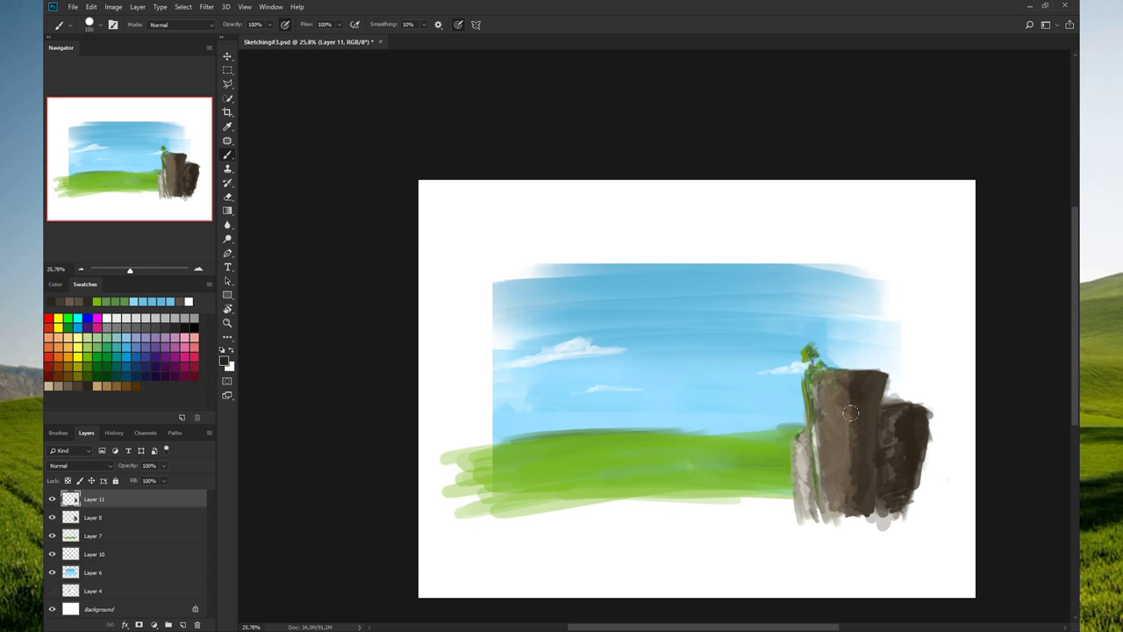
# - Add darker brown shading strokes down the front pillar's face, undoing one unwanted stroke
pyautogui.moveTo(844, 437); pyautogui.dragTo(838, 478)
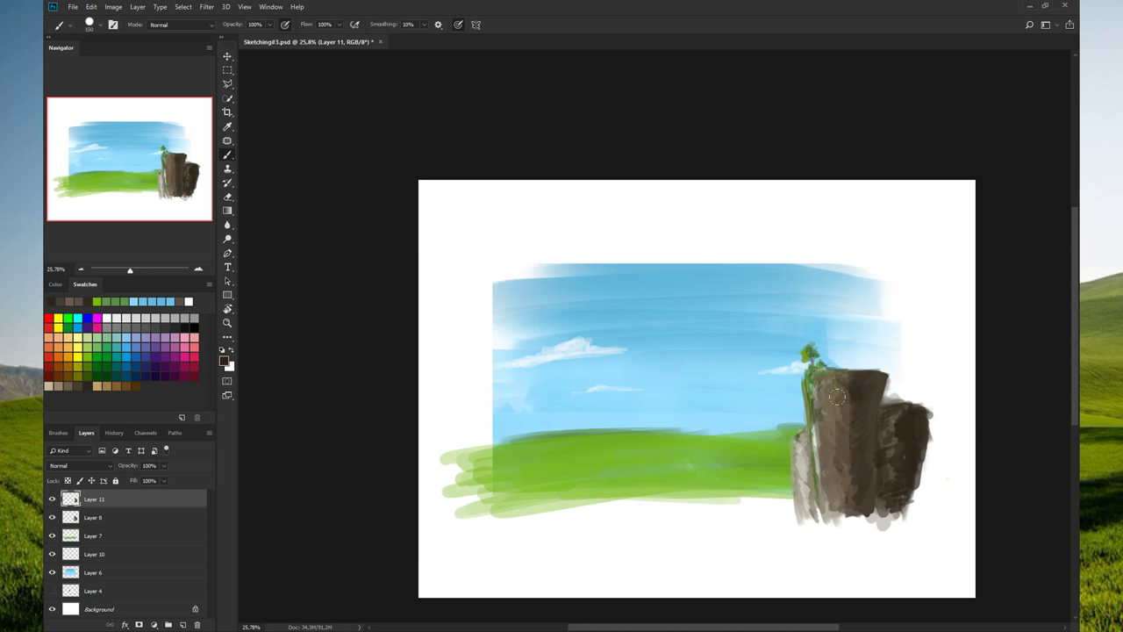
pyautogui.hotkey('ctrl', 'z')
pyautogui.hotkey('ctrl', 'z')
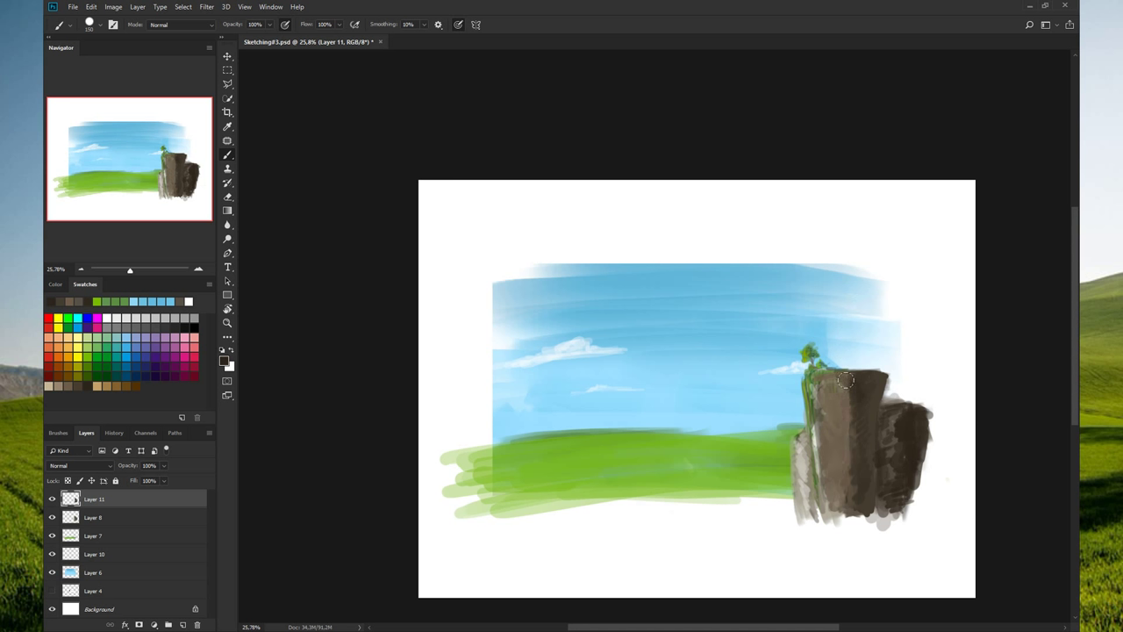
pyautogui.moveTo(844, 380); pyautogui.dragTo(848, 497)
pyautogui.moveTo(838, 415); pyautogui.dragTo(851, 486)
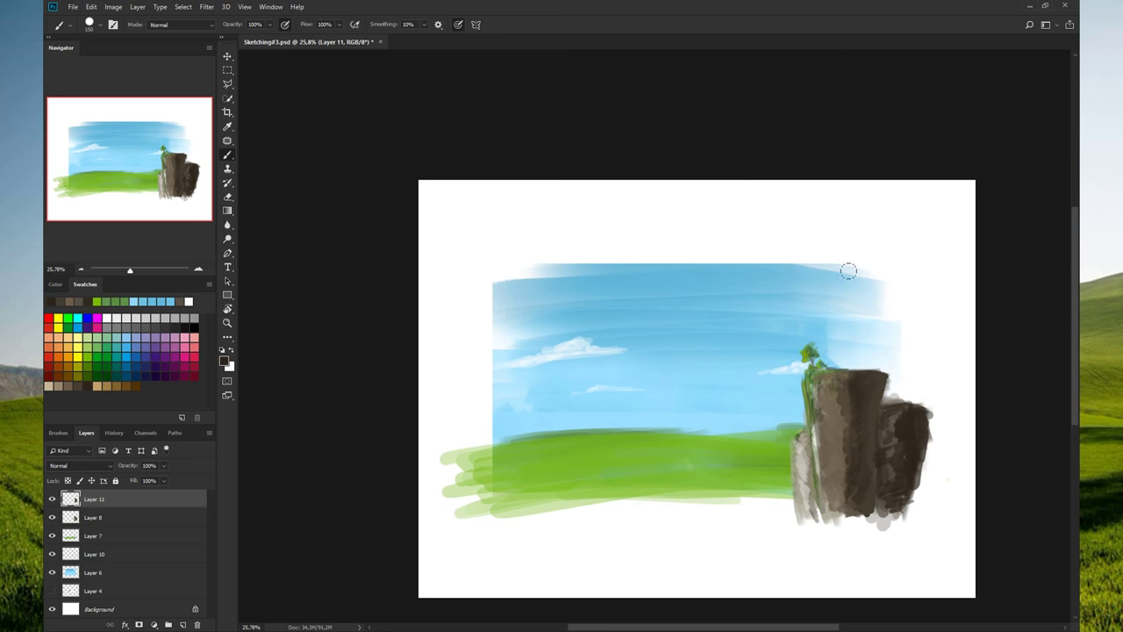
pyautogui.keyDown('alt'); pyautogui.click(894, 421); pyautogui.keyUp('alt')
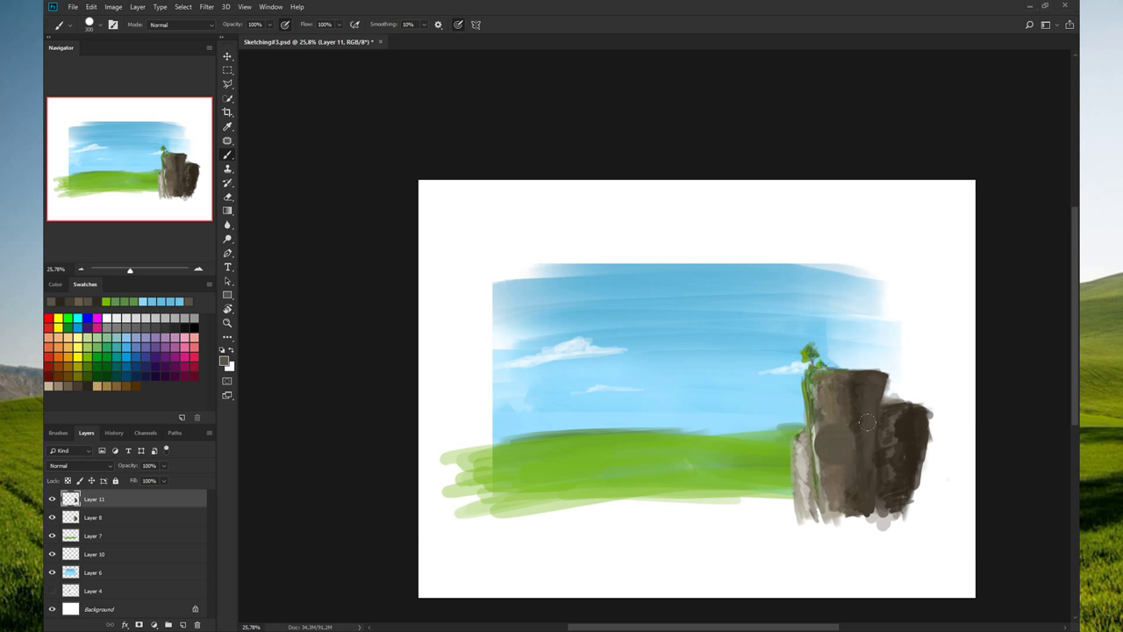
# - With a smaller brush and sampled rock colour, fill the white notch and square the tall pillar's top corner
pyautogui.press('[')
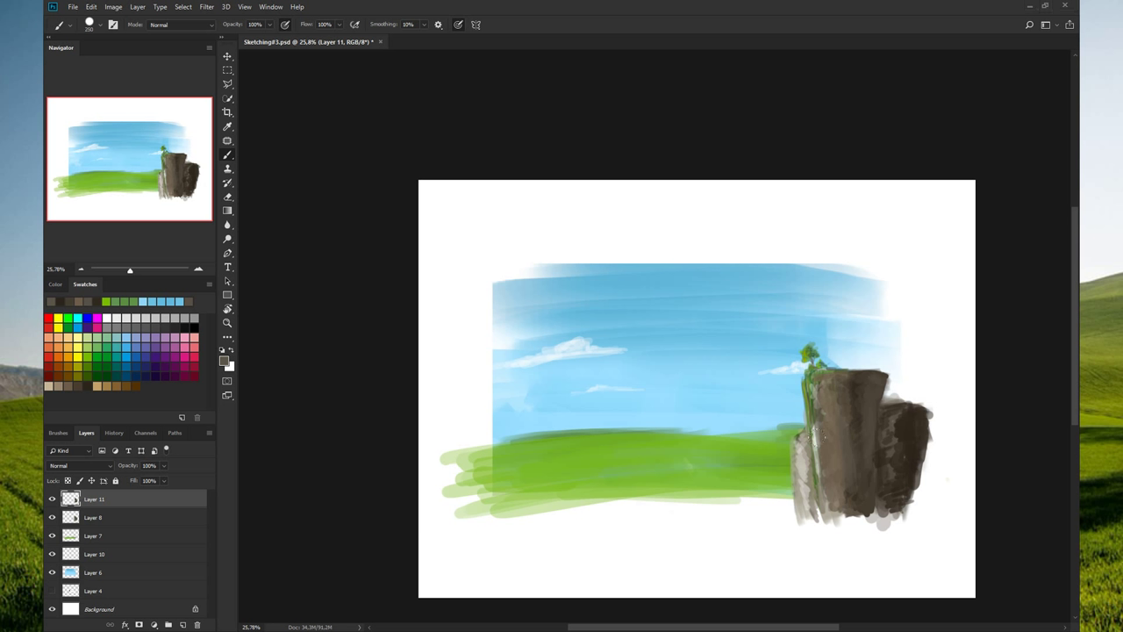
pyautogui.press('[')
pyautogui.keyDown('alt'); pyautogui.click(816, 432); pyautogui.keyUp('alt')
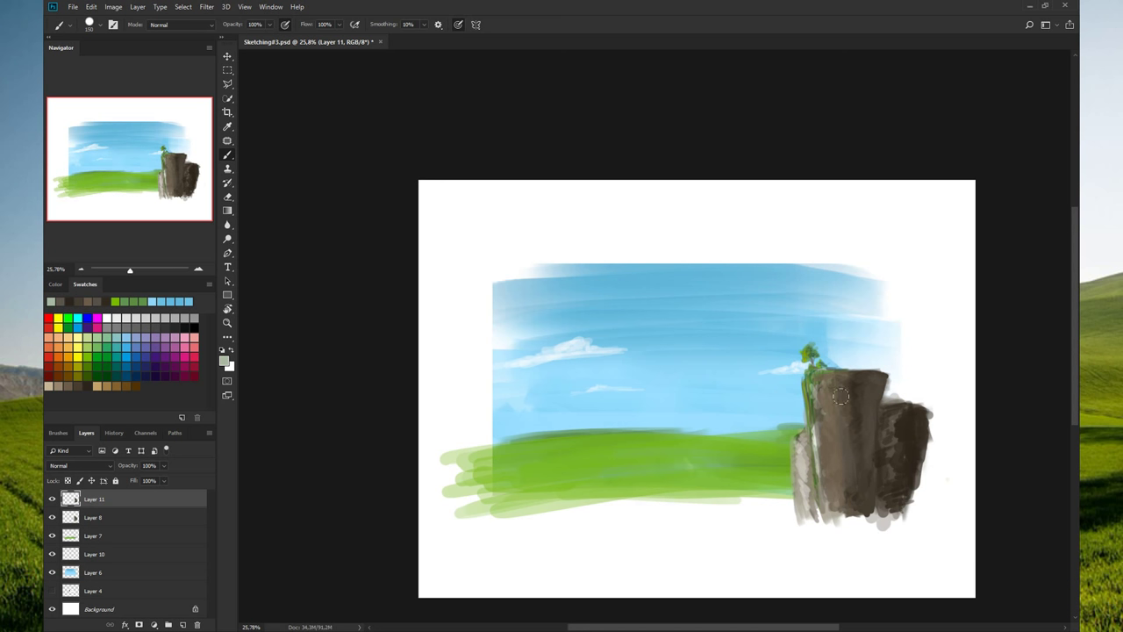
pyautogui.press('[')
pyautogui.press('[')
pyautogui.press('[')
pyautogui.press('[')
pyautogui.moveTo(896, 406)
pyautogui.mouseDown()
pyautogui.moveTo(905, 405)
pyautogui.moveTo(826, 370)
pyautogui.moveTo(882, 375)
pyautogui.moveTo(819, 374)
pyautogui.mouseUp()
pyautogui.moveTo(820, 373)
pyautogui.mouseDown()
pyautogui.moveTo(890, 376)
pyautogui.moveTo(826, 374)
pyautogui.mouseUp()
pyautogui.moveTo(826, 374)
pyautogui.mouseDown()
pyautogui.moveTo(884, 375)
pyautogui.moveTo(809, 370)
pyautogui.moveTo(839, 360)
pyautogui.mouseUp()
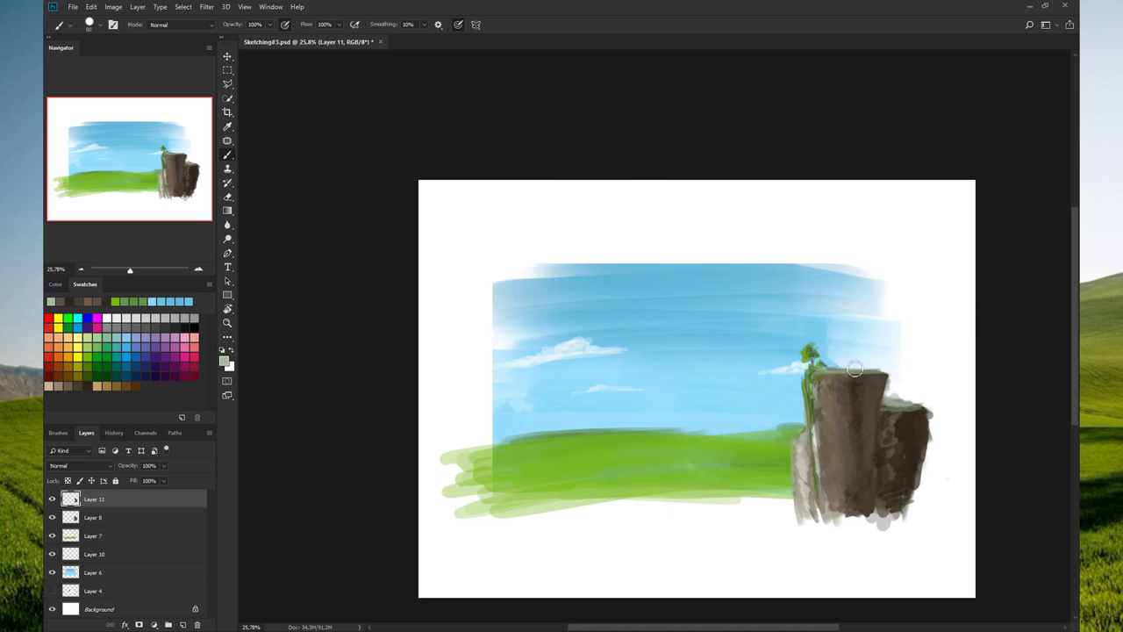
pyautogui.moveTo(801, 438)
pyautogui.mouseDown()
pyautogui.moveTo(819, 396)
pyautogui.moveTo(826, 417)
pyautogui.mouseUp()
# - Enlarge the brush, paint a grey-green blob in the sky, then undo it
pyautogui.press('[')
pyautogui.press(']')
pyautogui.press(']')
pyautogui.press(']')
pyautogui.moveTo(618, 337); pyautogui.dragTo(658, 390)
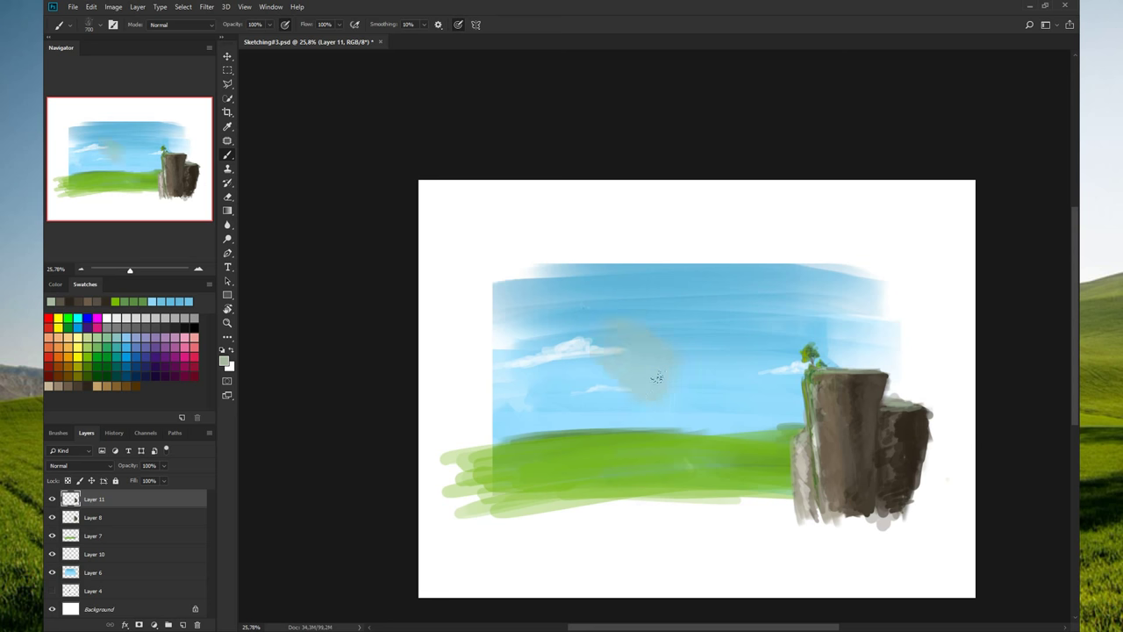
pyautogui.hotkey('ctrl', 'z')
# - Sample a light grey-beige and brush highlights down the front pillar's left face
pyautogui.keyDown('alt'); pyautogui.click(855, 424); pyautogui.keyUp('alt')
pyautogui.press('[')
pyautogui.press('[')
pyautogui.press('[')
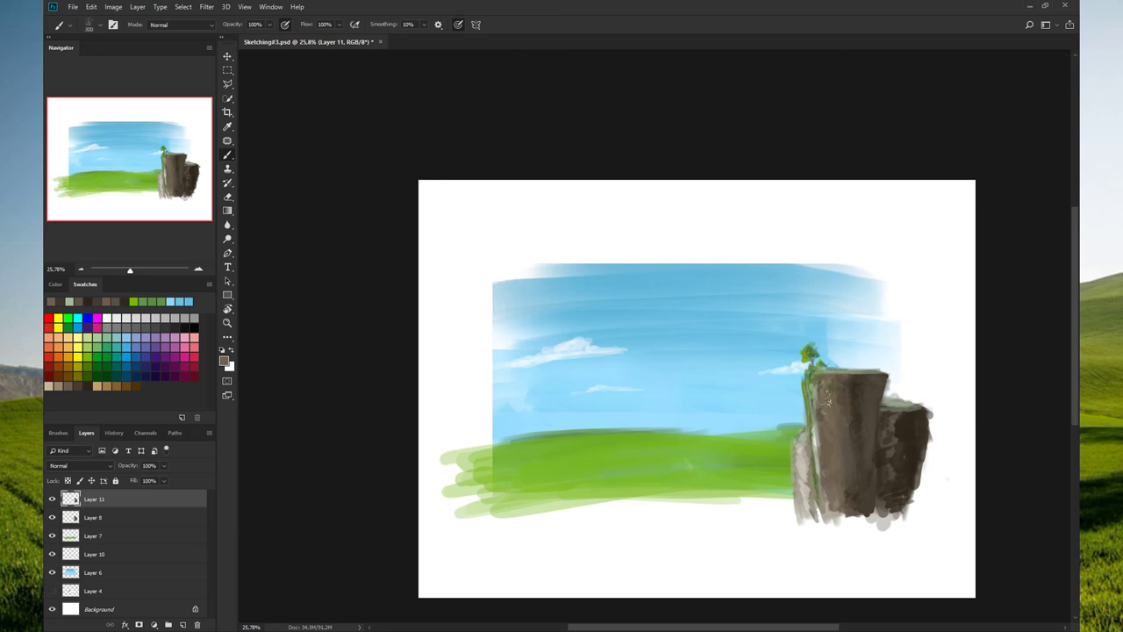
pyautogui.keyDown('alt'); pyautogui.click(809, 456); pyautogui.keyUp('alt')
pyautogui.moveTo(823, 397)
pyautogui.mouseDown()
pyautogui.moveTo(833, 438)
pyautogui.moveTo(825, 395)
pyautogui.moveTo(820, 461)
pyautogui.moveTo(851, 483)
pyautogui.mouseUp()
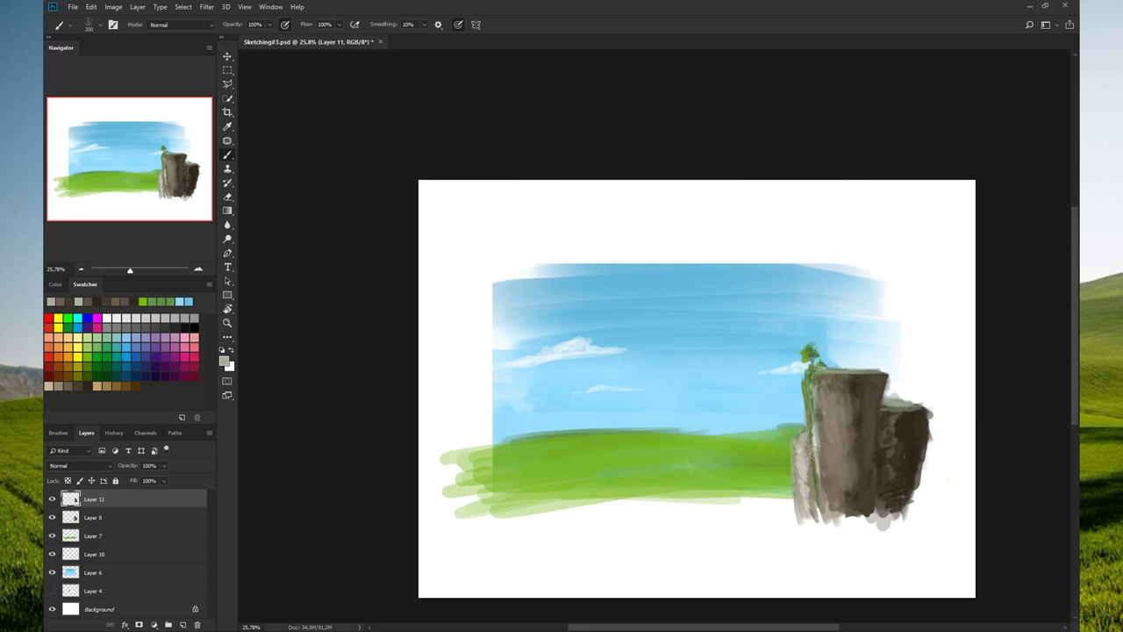
pyautogui.moveTo(855, 378); pyautogui.dragTo(849, 494)
# - Sample a dark brown and shade the right rock block and the pillar's left edges
pyautogui.keyDown('alt'); pyautogui.click(886, 421); pyautogui.keyUp('alt')
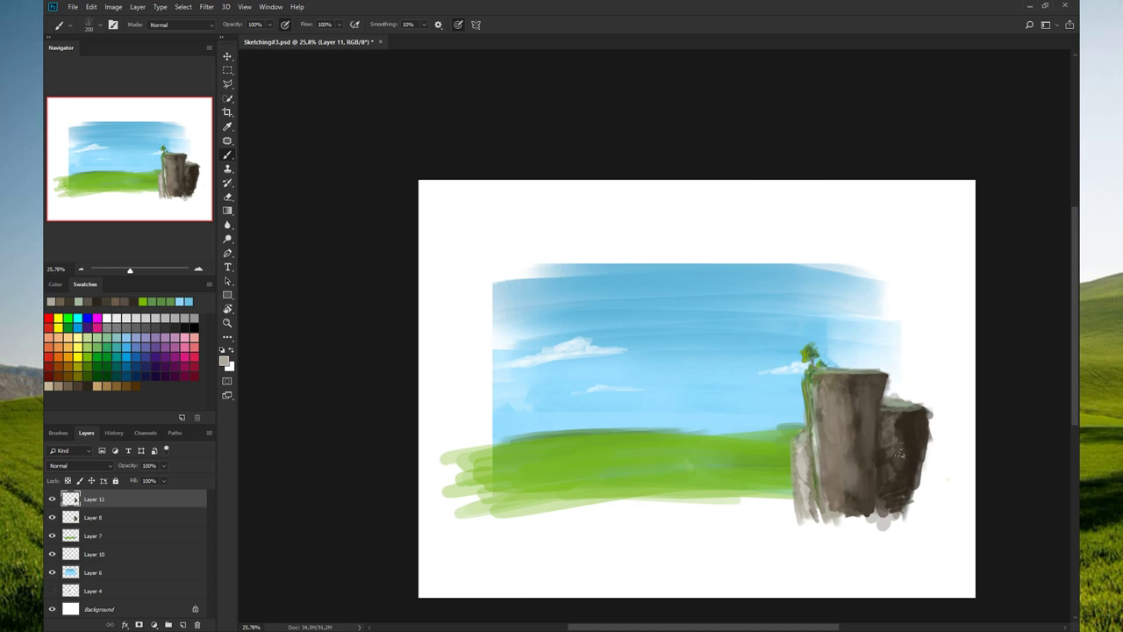
pyautogui.moveTo(912, 419); pyautogui.dragTo(890, 456)
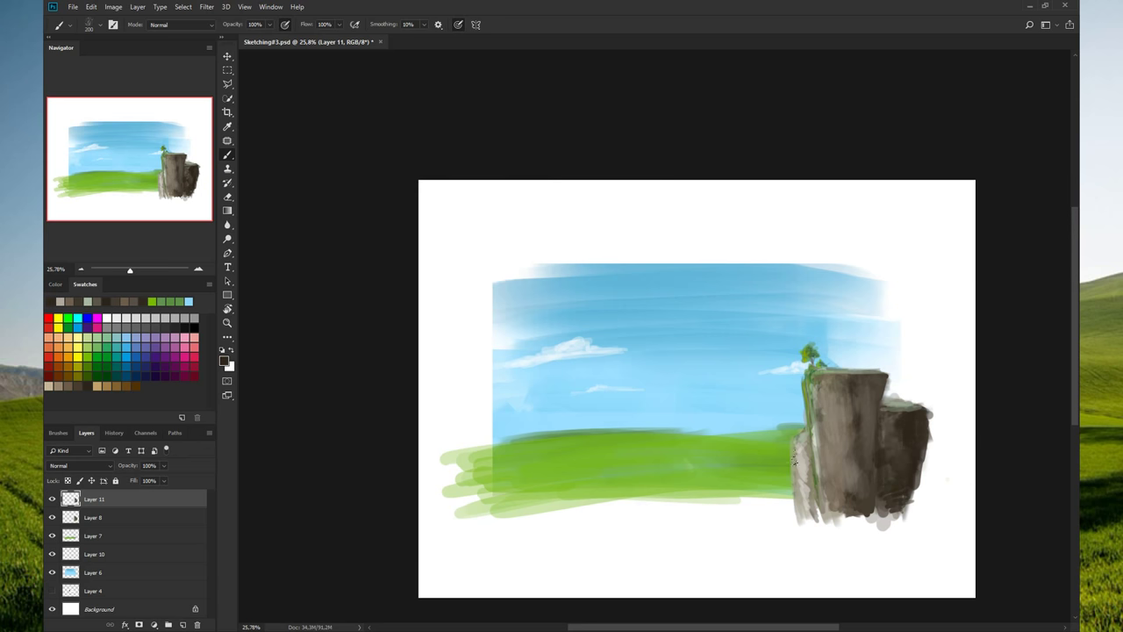
pyautogui.moveTo(793, 459); pyautogui.dragTo(800, 498)
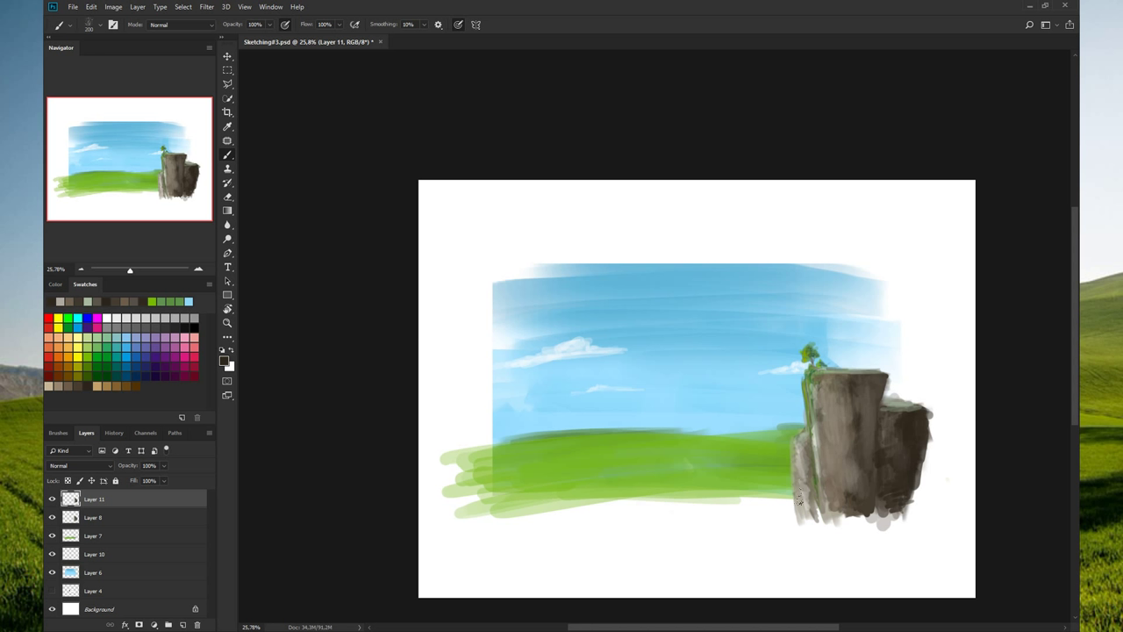
pyautogui.moveTo(838, 407)
pyautogui.mouseDown()
pyautogui.moveTo(850, 443)
pyautogui.moveTo(830, 434)
pyautogui.moveTo(842, 452)
pyautogui.mouseUp()
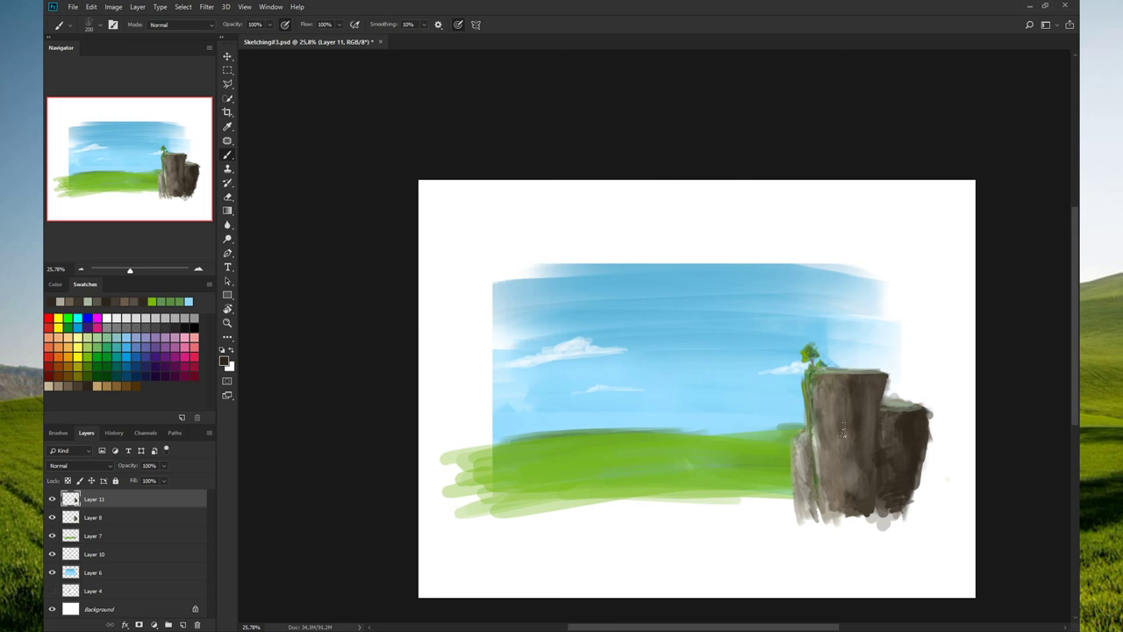
pyautogui.moveTo(907, 450); pyautogui.dragTo(899, 423)
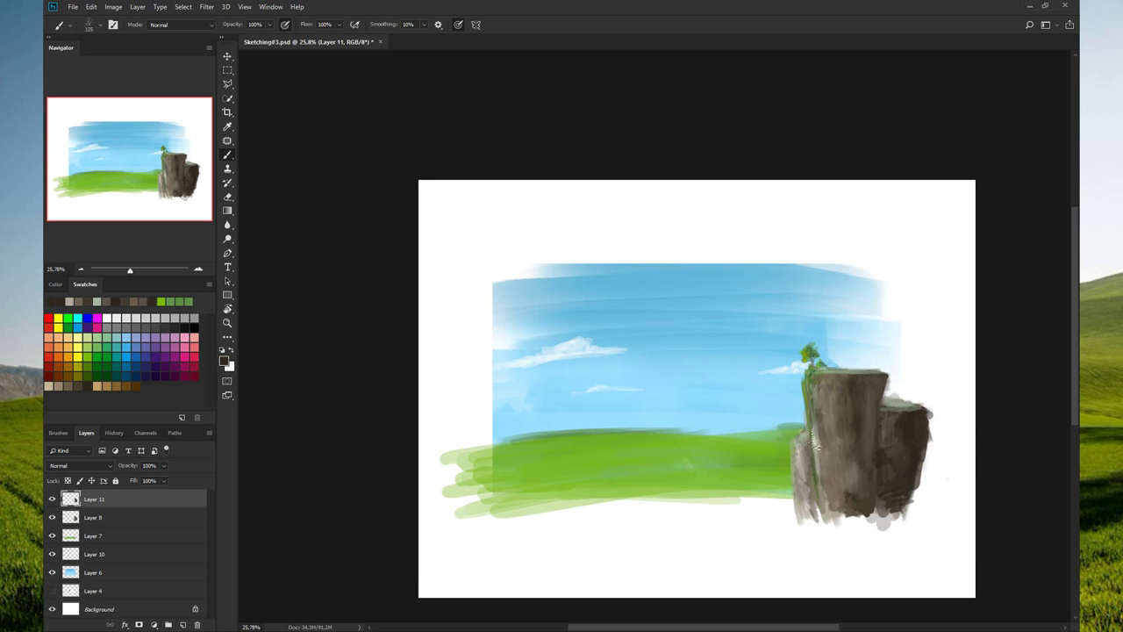
pyautogui.moveTo(816, 441); pyautogui.dragTo(805, 500)
pyautogui.moveTo(798, 437)
pyautogui.mouseDown()
pyautogui.moveTo(814, 481)
pyautogui.moveTo(795, 434)
pyautogui.moveTo(804, 438)
pyautogui.moveTo(793, 500)
pyautogui.mouseUp()
# - Sample white from the canvas and brush light texture streaks along the tall pillar's left edge and face
pyautogui.keyDown('alt'); pyautogui.click(465, 235); pyautogui.keyUp('alt')
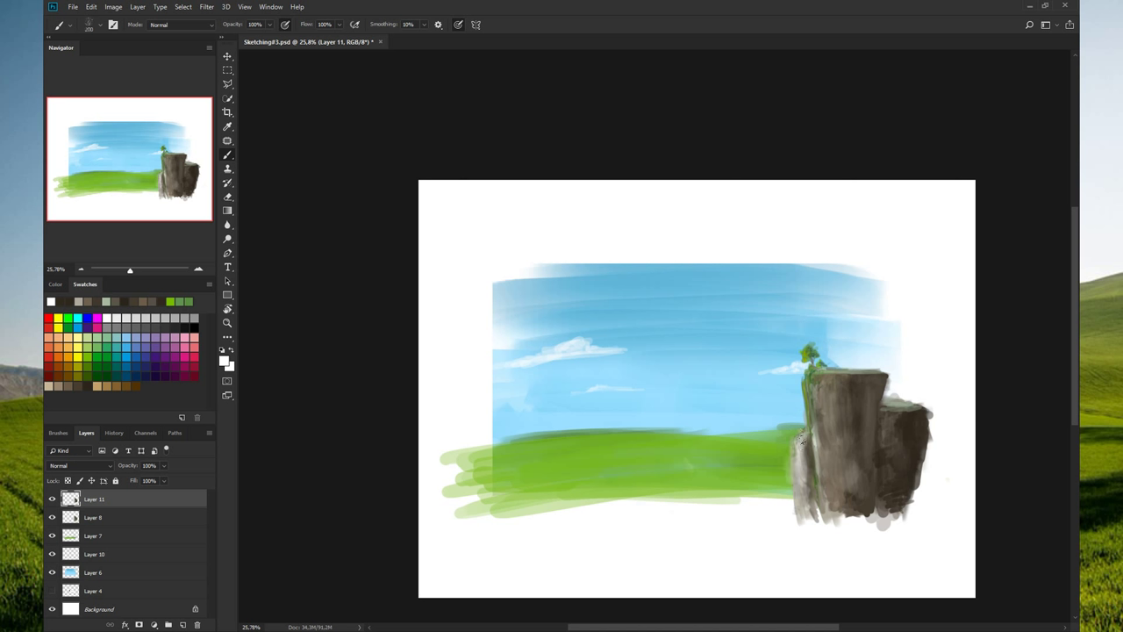
pyautogui.moveTo(802, 439); pyautogui.dragTo(798, 483)
pyautogui.moveTo(825, 396); pyautogui.dragTo(827, 447)
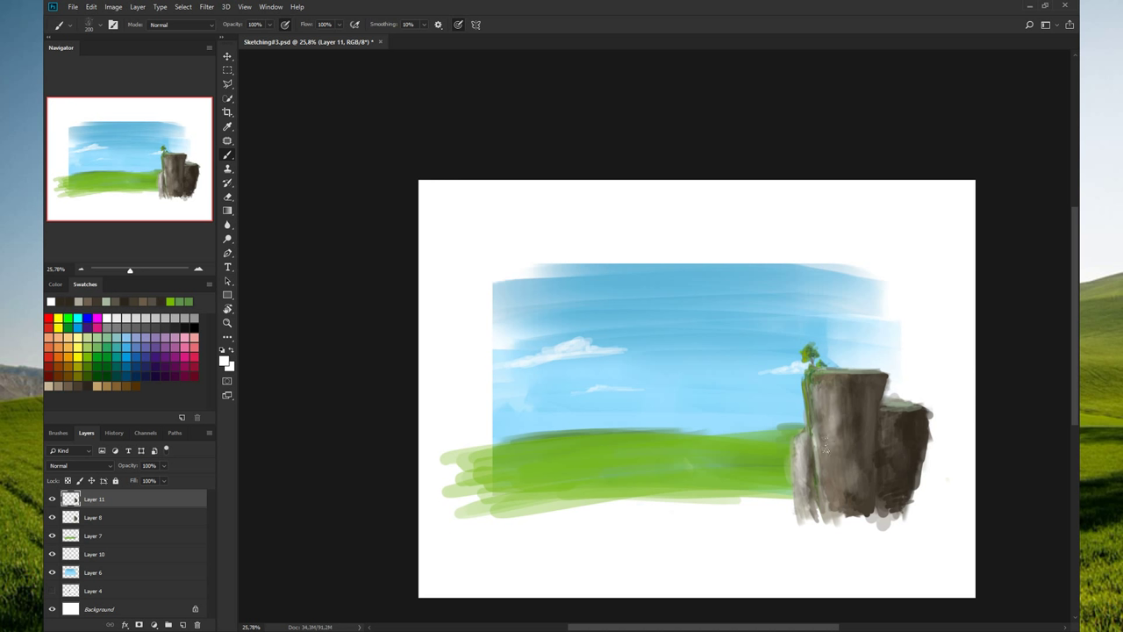
pyautogui.moveTo(811, 411); pyautogui.dragTo(822, 485)
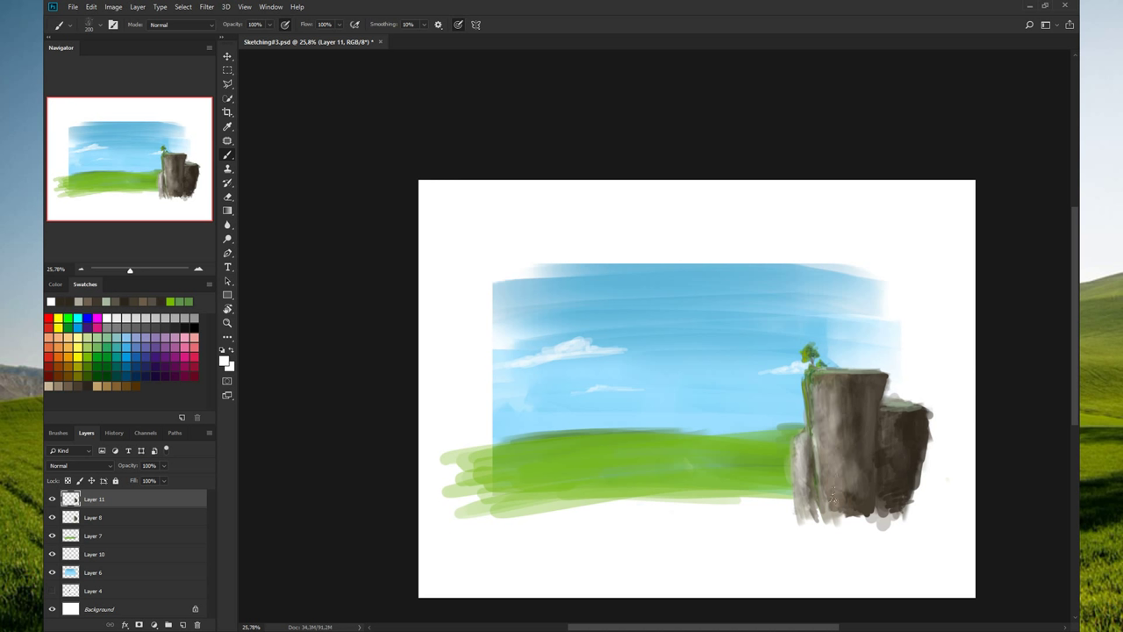
pyautogui.moveTo(838, 390); pyautogui.dragTo(828, 439)
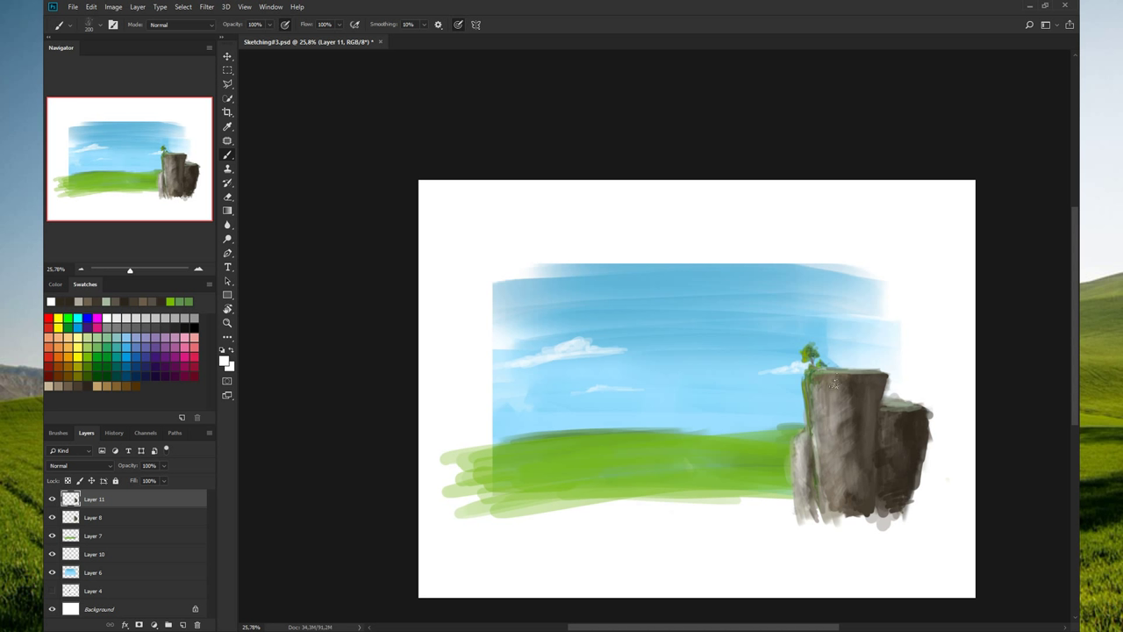
pyautogui.moveTo(813, 380); pyautogui.dragTo(811, 401)
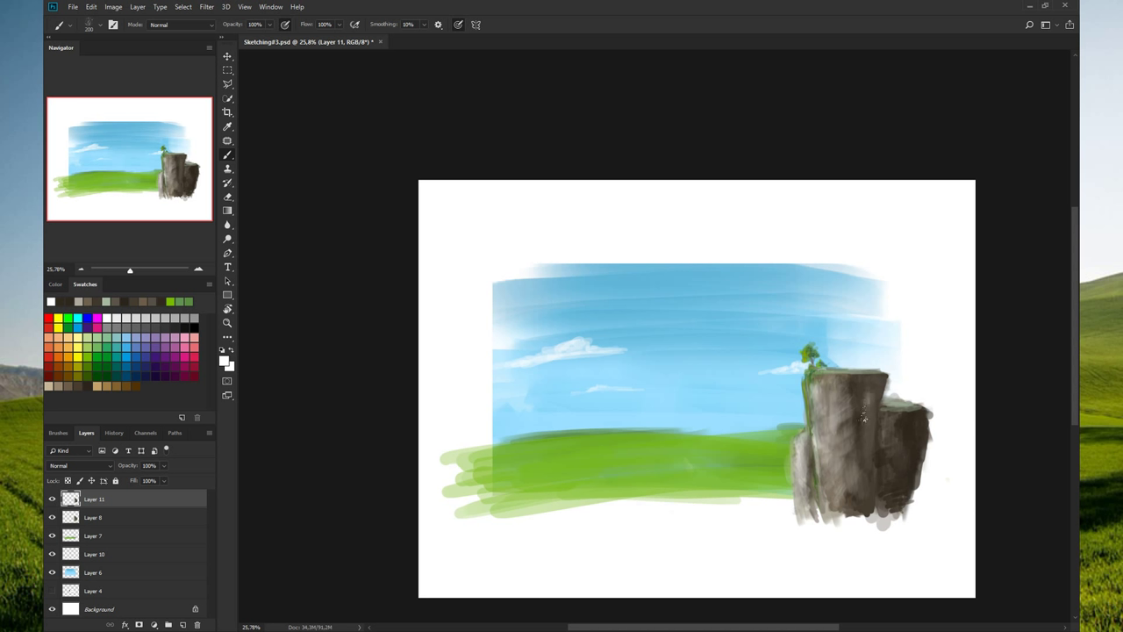
pyautogui.moveTo(865, 430)
pyautogui.mouseDown()
pyautogui.moveTo(850, 394)
pyautogui.moveTo(883, 406)
pyautogui.moveTo(915, 443)
pyautogui.moveTo(908, 478)
pyautogui.moveTo(912, 452)
pyautogui.moveTo(882, 481)
pyautogui.mouseUp()
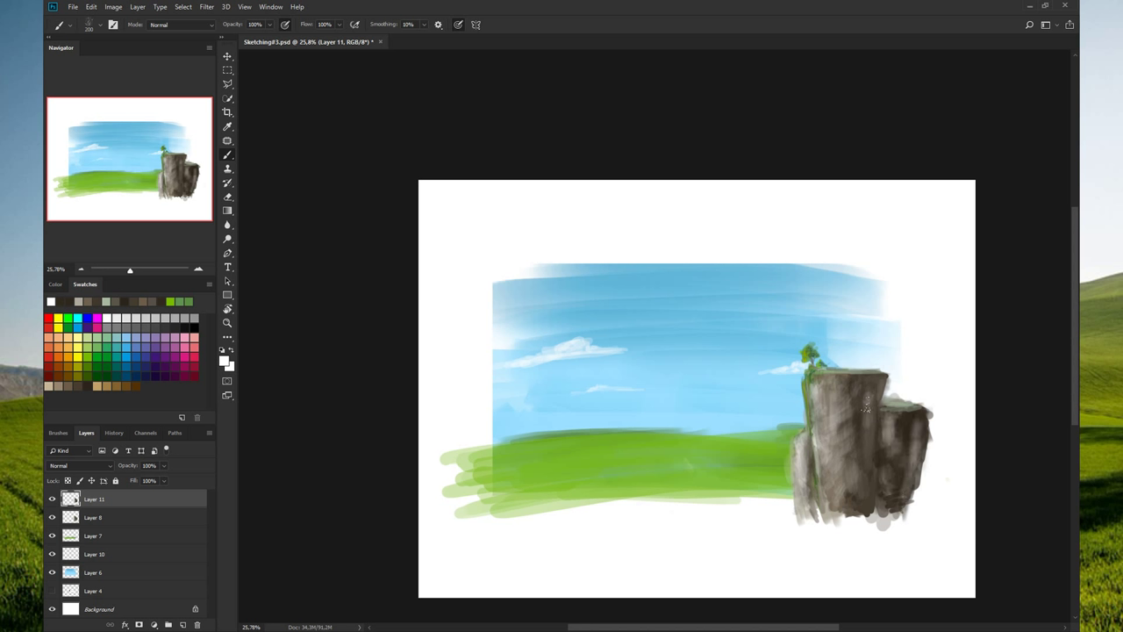
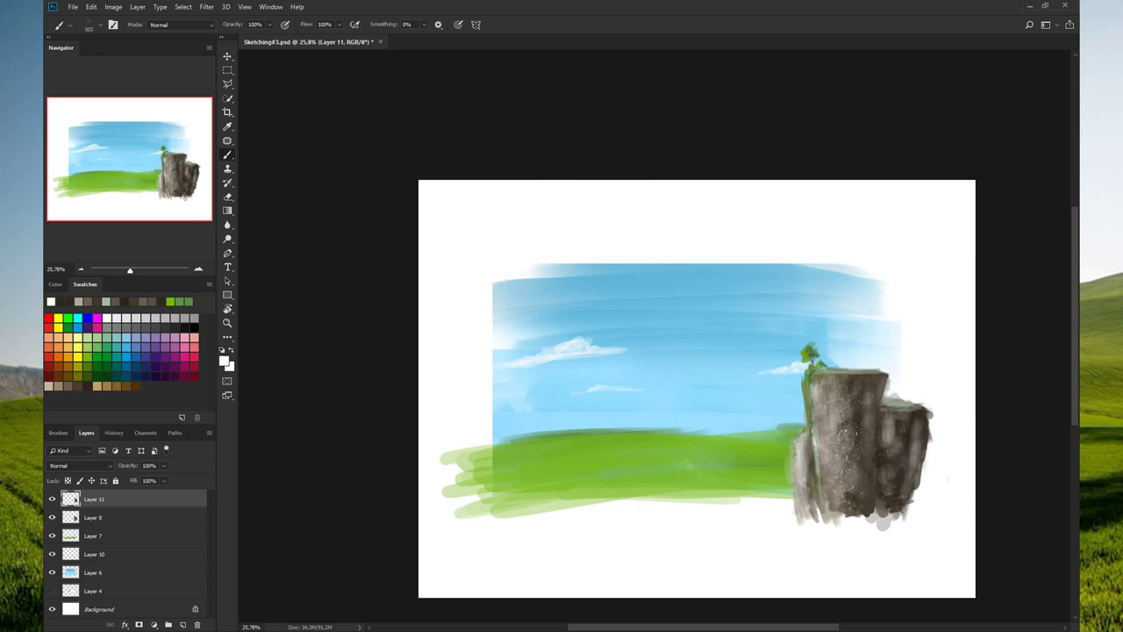
# - Sample the rock's dark grey and test texture strokes on the cliffs, undoing stray ones
pyautogui.moveTo(881, 441); pyautogui.dragTo(875, 466)
pyautogui.hotkey('ctrl', 'z')
pyautogui.keyDown('alt'); pyautogui.click(888, 453); pyautogui.keyUp('alt')
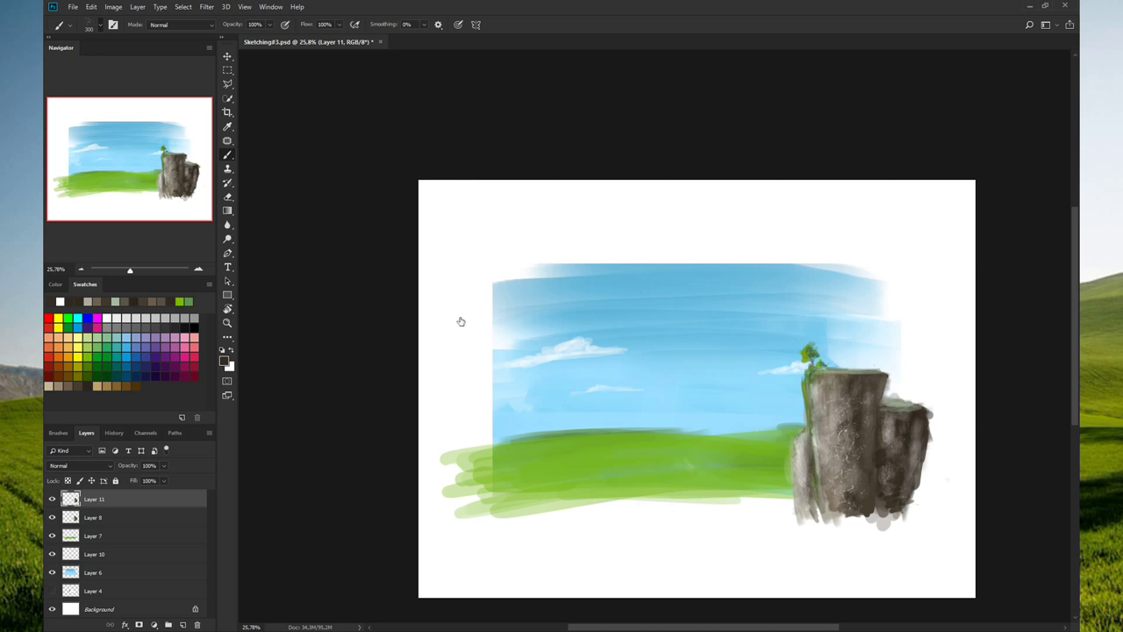
pyautogui.moveTo(647, 400); pyautogui.dragTo(619, 419)
pyautogui.hotkey('ctrl', 'z')
pyautogui.moveTo(452, 302); pyautogui.dragTo(444, 376)
pyautogui.hotkey('ctrl', 'z')
# - Paint dark grey over the tall cliff's white marks and base, then sample lighter grey at size 175
pyautogui.moveTo(854, 397)
pyautogui.mouseDown()
pyautogui.moveTo(843, 443)
pyautogui.moveTo(856, 435)
pyautogui.moveTo(849, 478)
pyautogui.mouseUp()
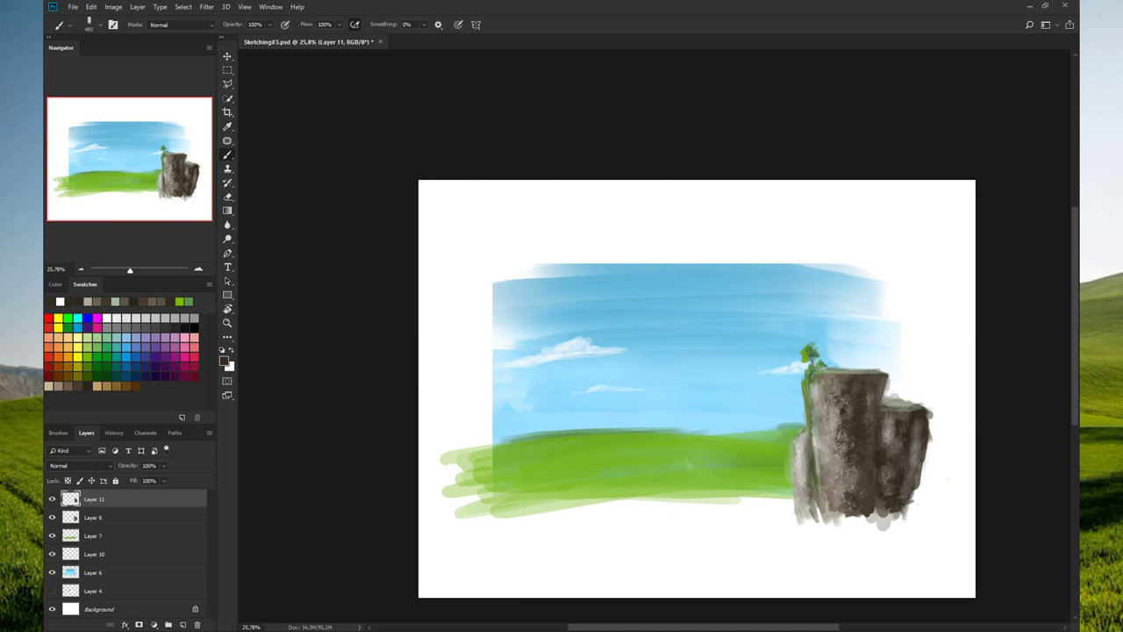
pyautogui.moveTo(842, 430)
pyautogui.mouseDown()
pyautogui.moveTo(819, 437)
pyautogui.moveTo(843, 491)
pyautogui.moveTo(830, 512)
pyautogui.mouseUp()
pyautogui.moveTo(886, 468)
pyautogui.mouseDown()
pyautogui.moveTo(904, 442)
pyautogui.moveTo(899, 491)
pyautogui.moveTo(913, 502)
pyautogui.mouseUp()
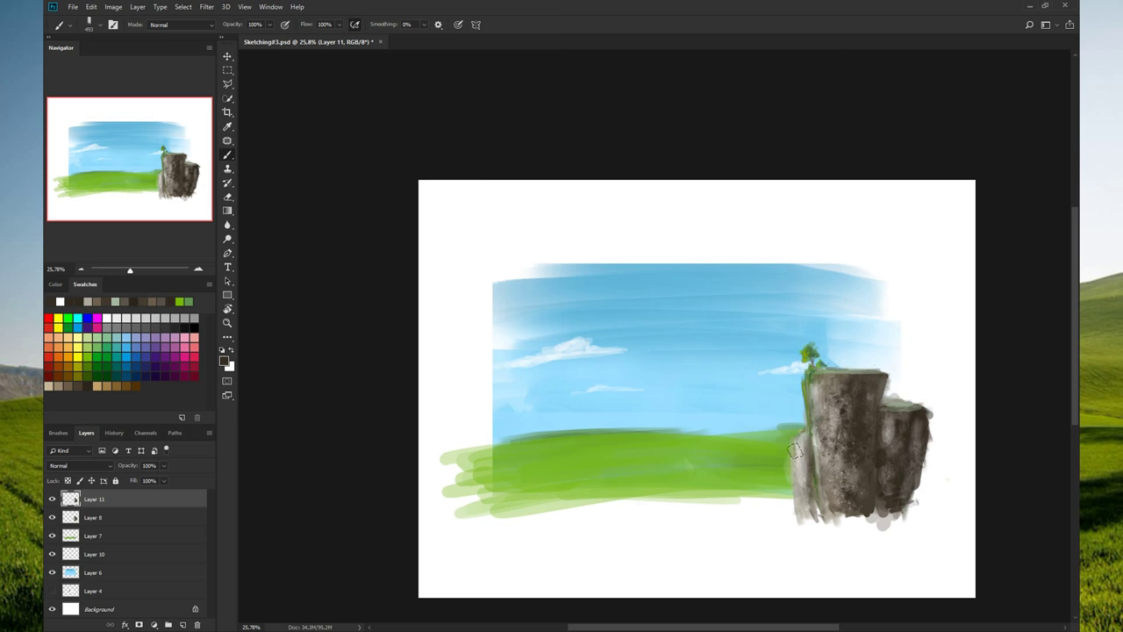
pyautogui.moveTo(795, 450); pyautogui.dragTo(812, 512)
pyautogui.hotkey('ctrl', 'z')
pyautogui.keyDown('alt'); pyautogui.click(836, 397); pyautogui.keyUp('alt')
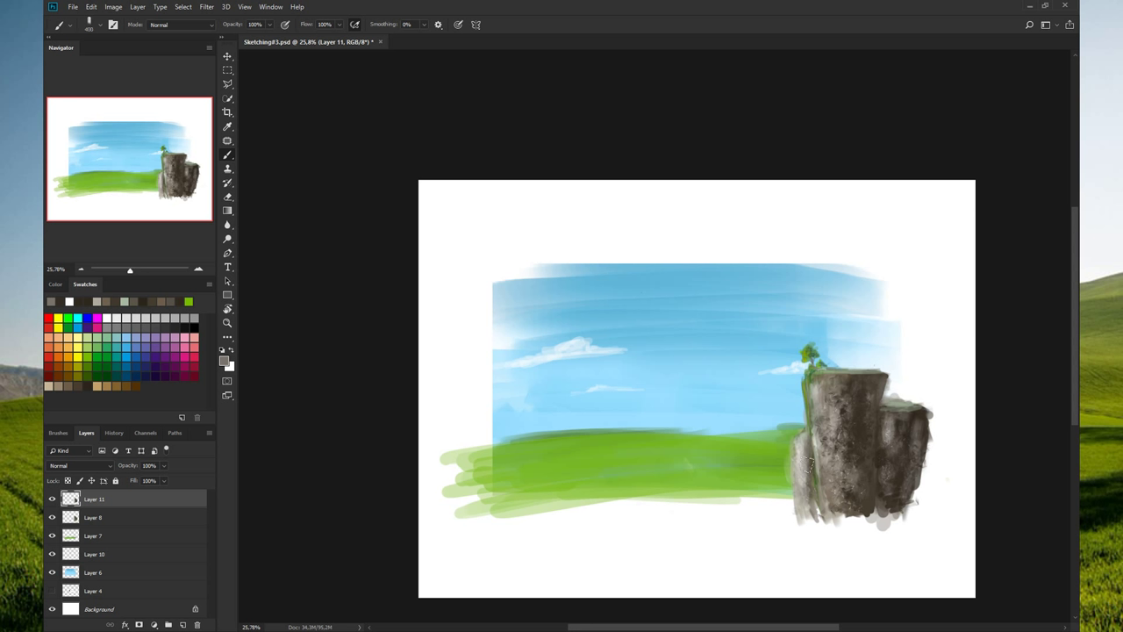
pyautogui.press('[')
pyautogui.press('[')
pyautogui.press('[')
# - Sample greens from the grass and scribble grey-green texture over the meadow
pyautogui.moveTo(660, 507); pyautogui.dragTo(672, 525)
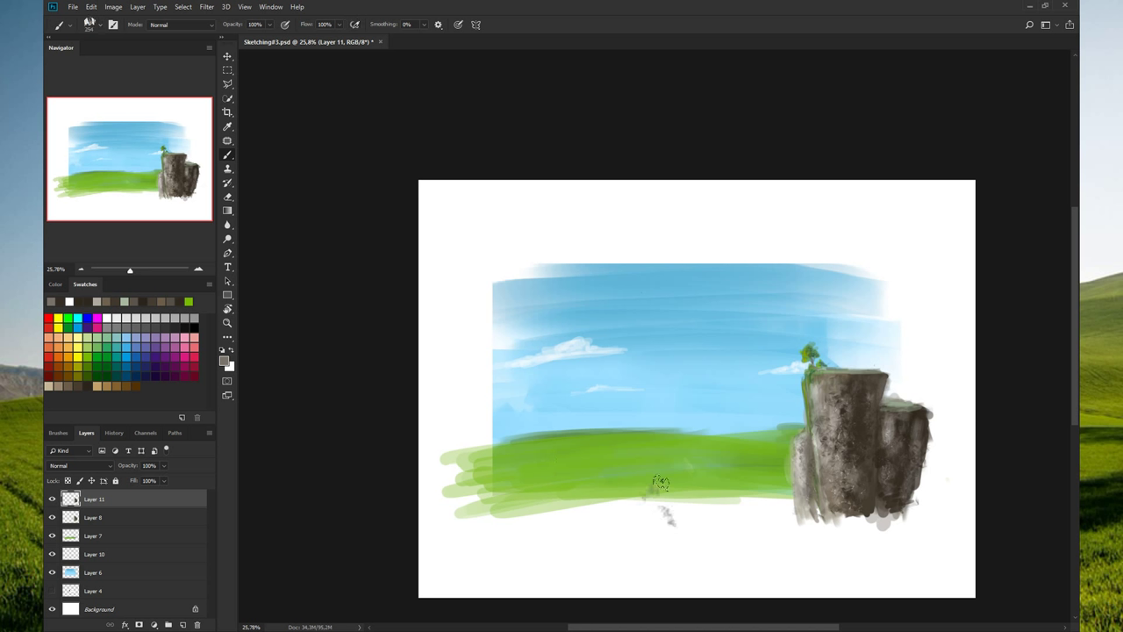
pyautogui.hotkey('ctrl', 'z')
pyautogui.hotkey('ctrl', 'z')
pyautogui.keyDown('alt'); pyautogui.click(625, 463); pyautogui.keyUp('alt')
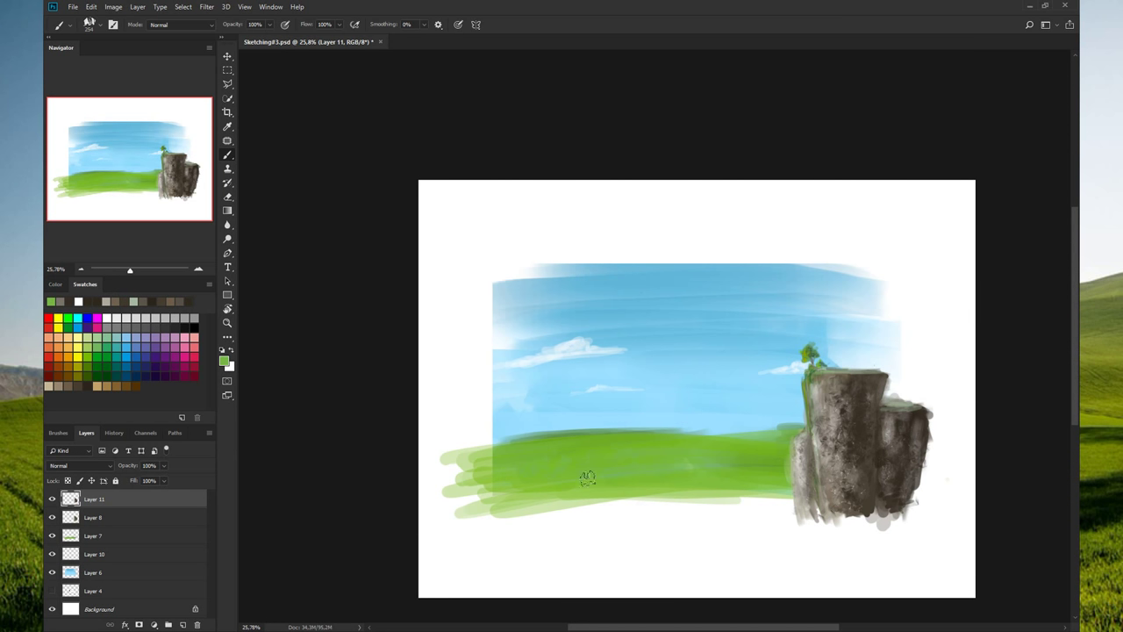
pyautogui.keyDown('alt'); pyautogui.click(575, 430); pyautogui.keyUp('alt')
pyautogui.moveTo(604, 454)
pyautogui.mouseDown()
pyautogui.moveTo(516, 469)
pyautogui.moveTo(495, 456)
pyautogui.moveTo(579, 484)
pyautogui.moveTo(702, 448)
pyautogui.moveTo(702, 435)
pyautogui.mouseUp()
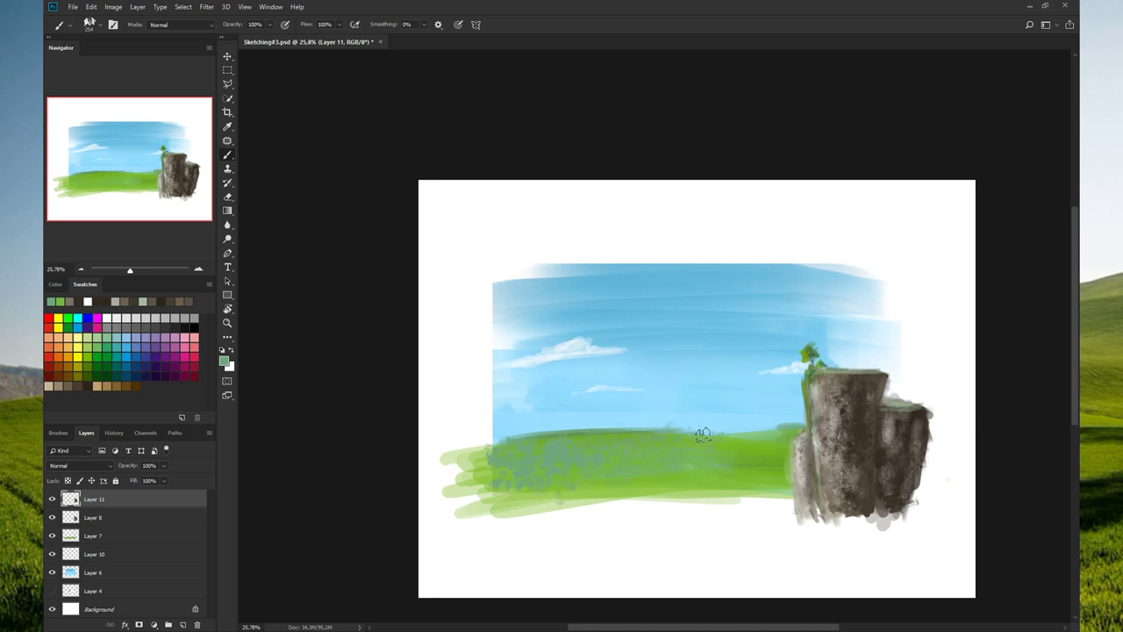
pyautogui.moveTo(656, 483); pyautogui.dragTo(564, 471)
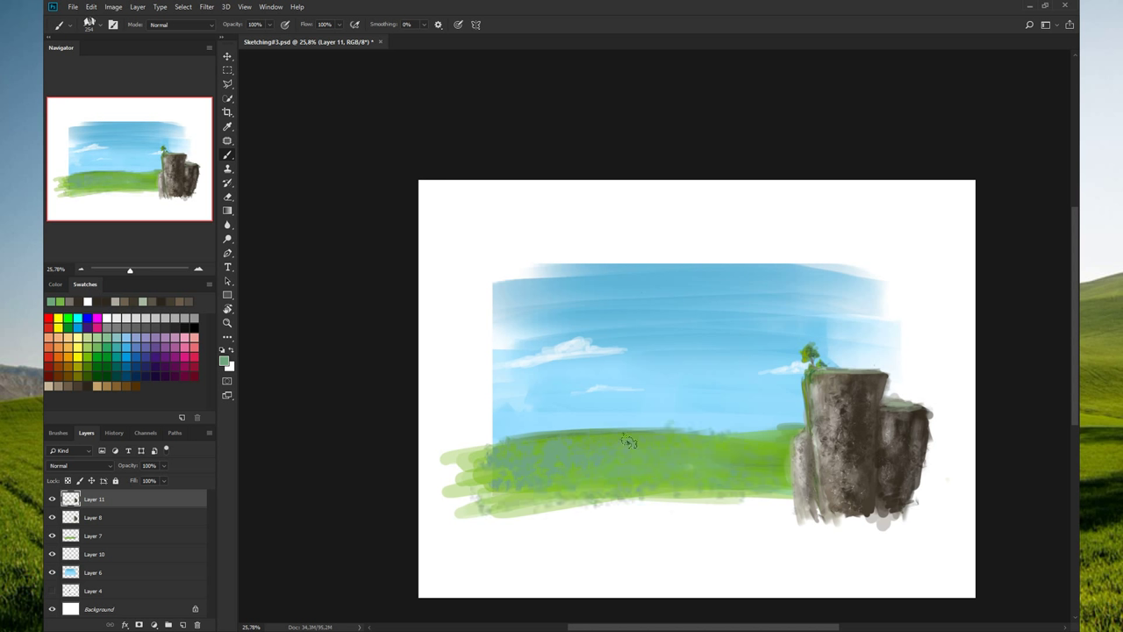
pyautogui.moveTo(645, 502); pyautogui.dragTo(609, 503)
pyautogui.moveTo(646, 425)
pyautogui.mouseDown()
pyautogui.moveTo(496, 457)
pyautogui.moveTo(544, 474)
pyautogui.moveTo(514, 518)
pyautogui.moveTo(483, 522)
pyautogui.mouseUp()
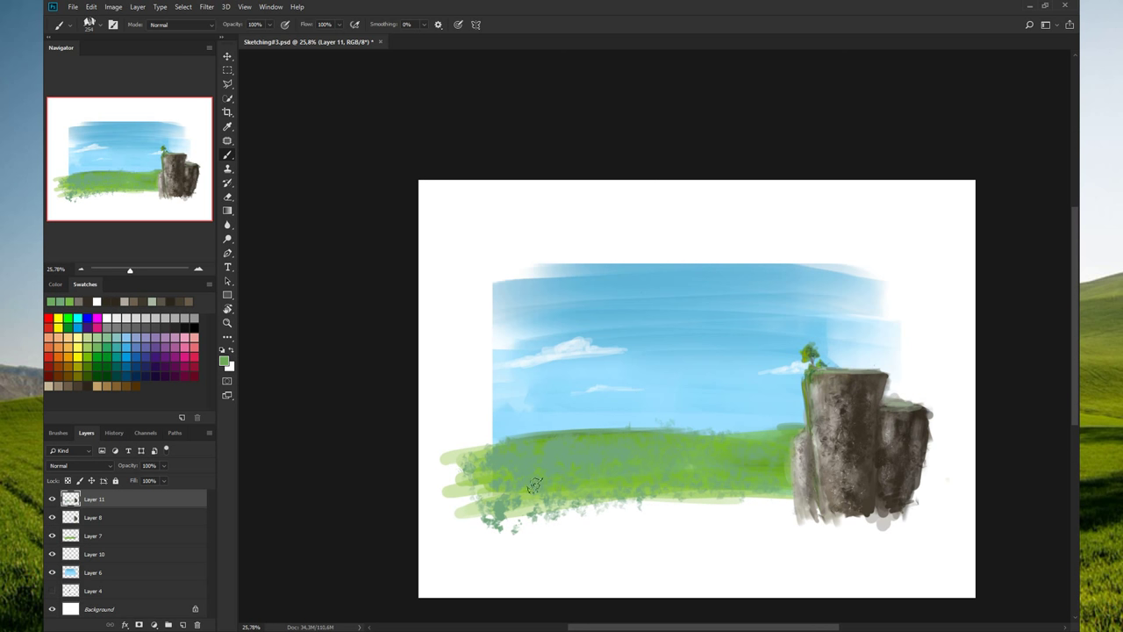
# - Add grass tufts along the horizon and darker green dabs, then pick sky-blue on Layer 6
pyautogui.moveTo(509, 448); pyautogui.dragTo(617, 447)
pyautogui.moveTo(790, 487); pyautogui.dragTo(436, 497)
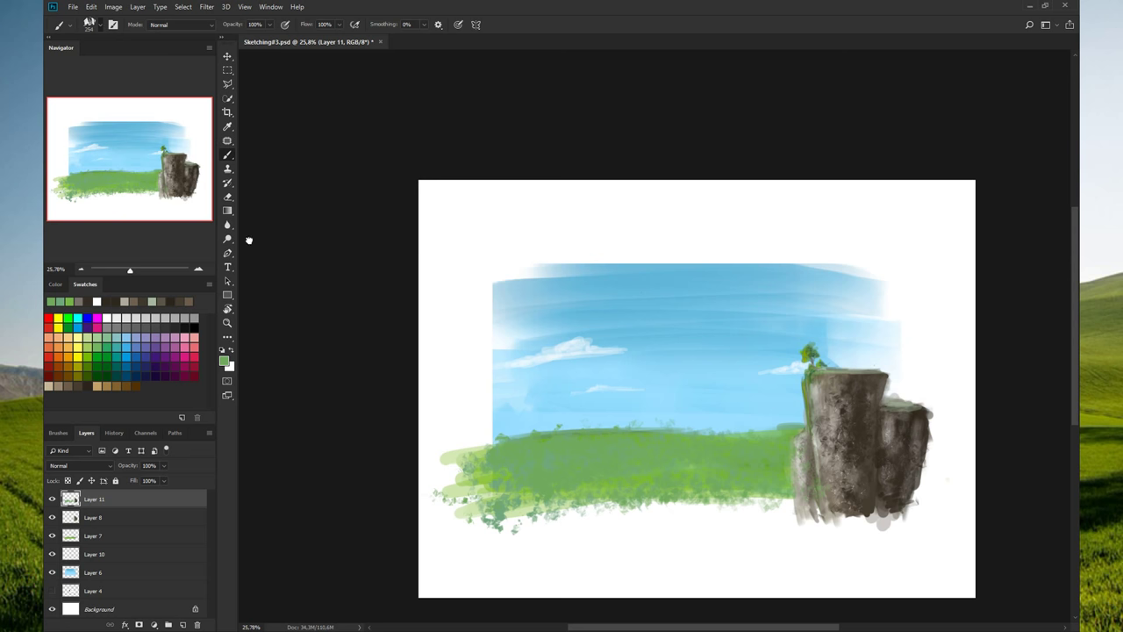
pyautogui.press(']')
pyautogui.moveTo(651, 323); pyautogui.dragTo(679, 338)
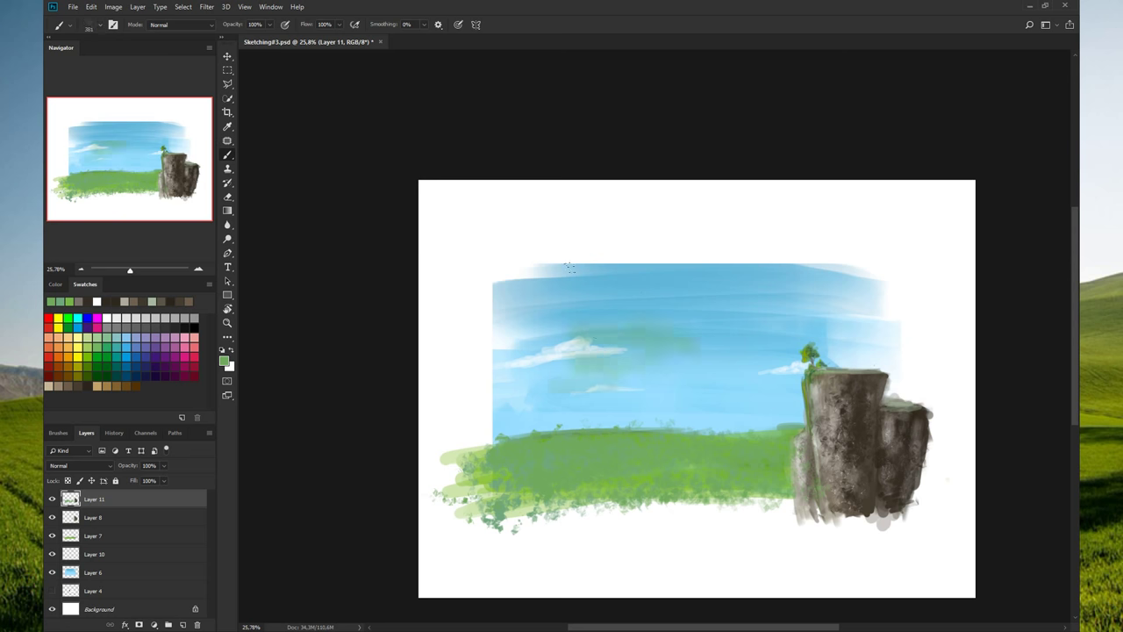
pyautogui.moveTo(478, 209)
pyautogui.mouseDown()
pyautogui.moveTo(516, 249)
pyautogui.moveTo(535, 232)
pyautogui.mouseUp()
pyautogui.hotkey('ctrl', 'z')
pyautogui.hotkey('ctrl', 'z')
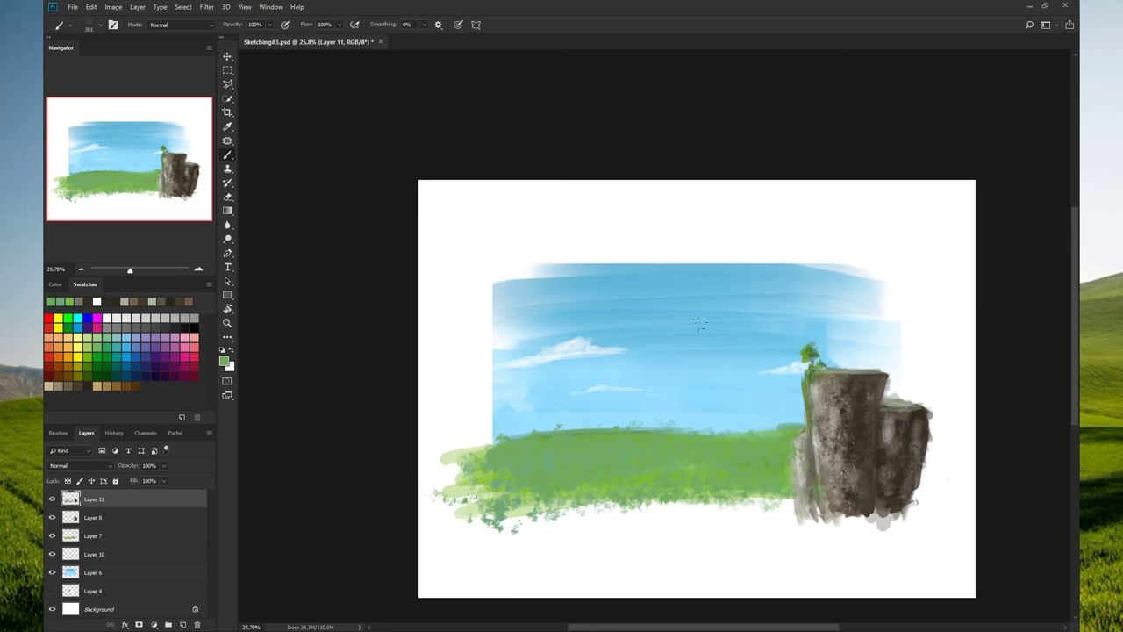
pyautogui.keyDown('alt'); pyautogui.click(561, 396); pyautogui.keyUp('alt')
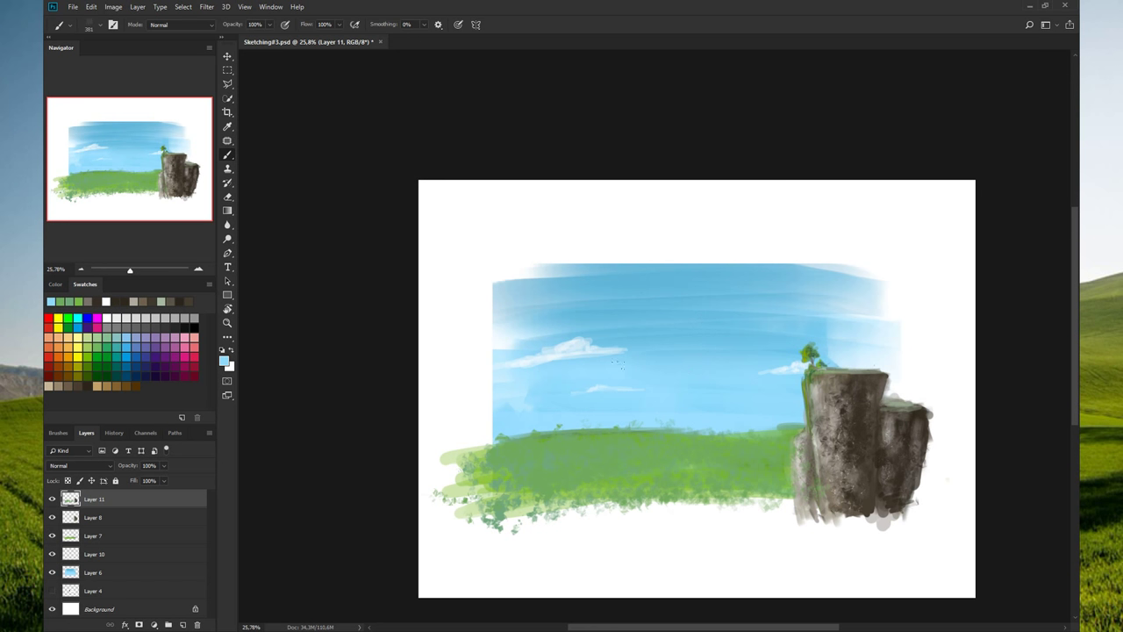
pyautogui.click(105, 572)
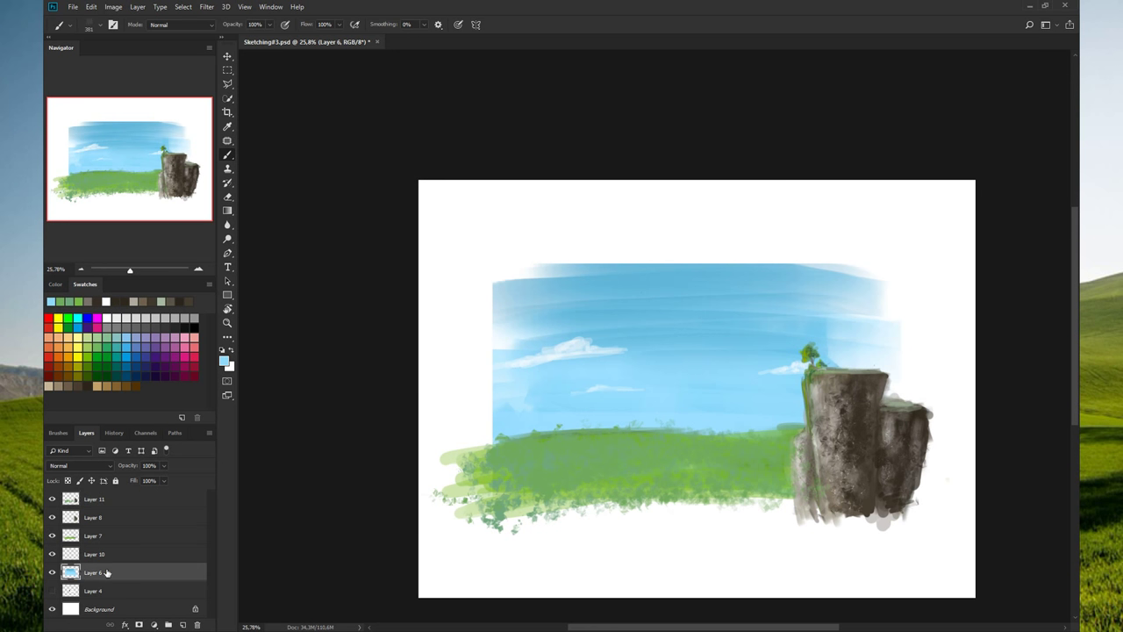
# - Sample the cloud white and paint a soft haze in the lower sky with a 900 brush
pyautogui.keyDown('alt'); pyautogui.click(555, 351); pyautogui.keyUp('alt')
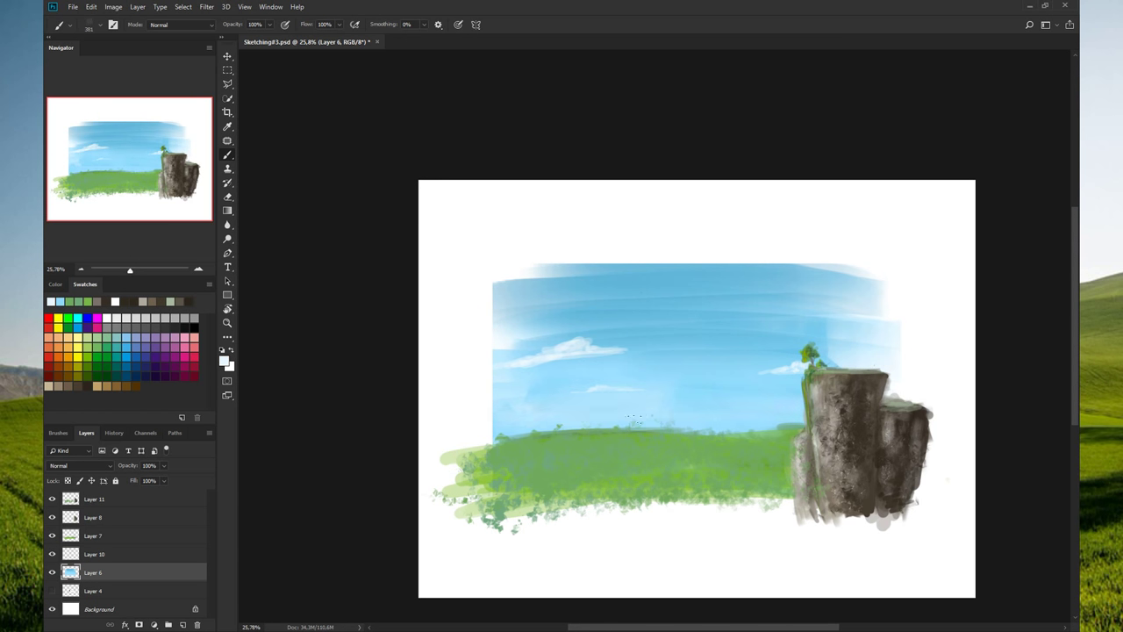
pyautogui.hotkey('ctrl', 'z')
pyautogui.hotkey('ctrl', 'z')
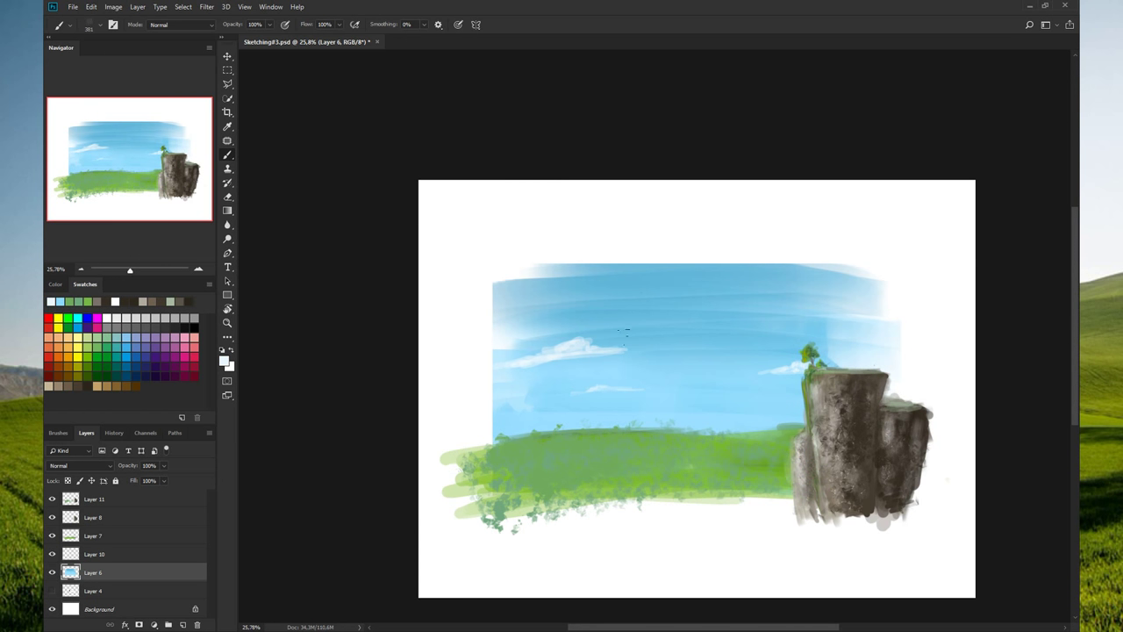
pyautogui.hotkey('ctrl', 'z')
pyautogui.hotkey('ctrl', 'z')
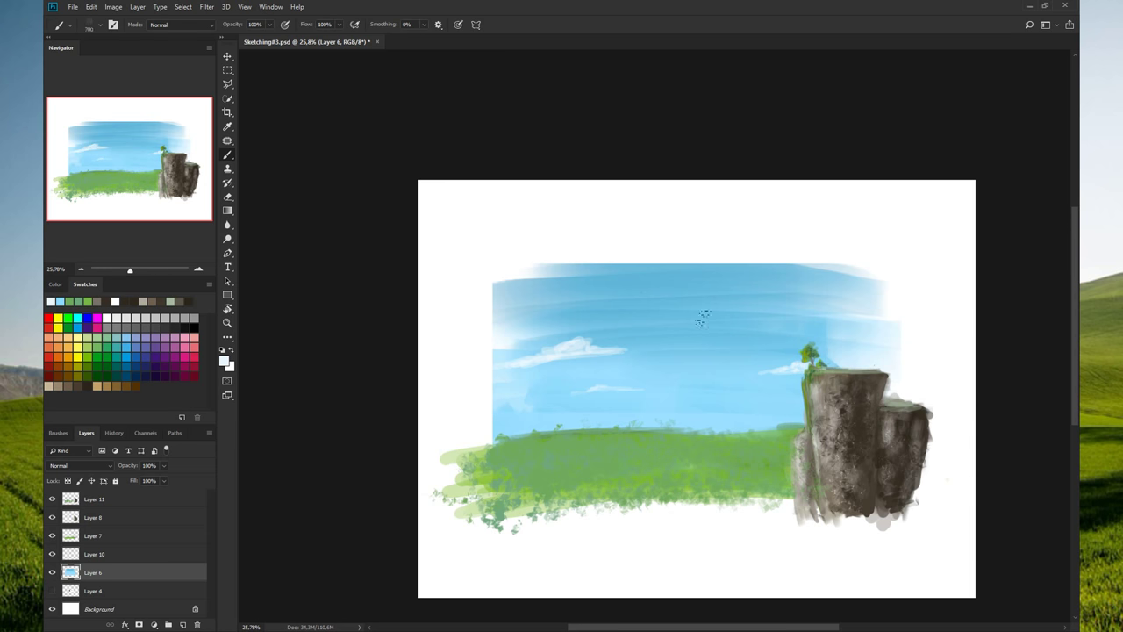
pyautogui.press(']')
pyautogui.press(']')
pyautogui.click(473, 358)
pyautogui.moveTo(657, 376); pyautogui.dragTo(689, 447)
# - Set the brush to 125, discard a test sky stroke, and pick light green on Layer 7
pyautogui.press('[')
pyautogui.press('[')
pyautogui.press('[')
pyautogui.press(']')
pyautogui.press(']')
pyautogui.press(']')
pyautogui.moveTo(659, 353); pyautogui.dragTo(692, 354)
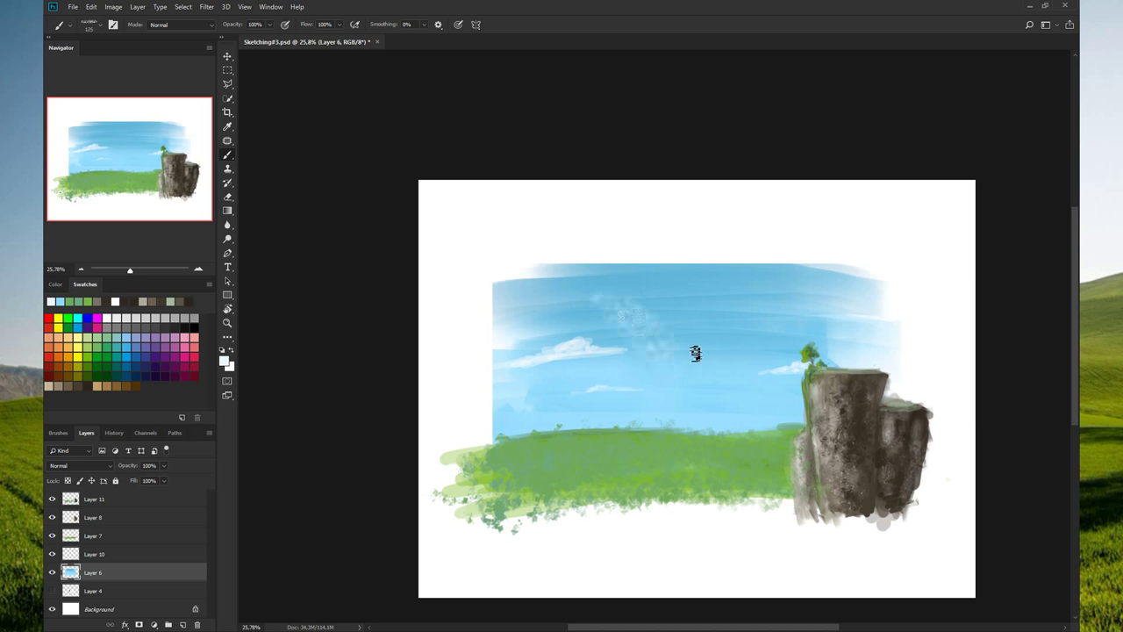
pyautogui.hotkey('ctrl', 'z')
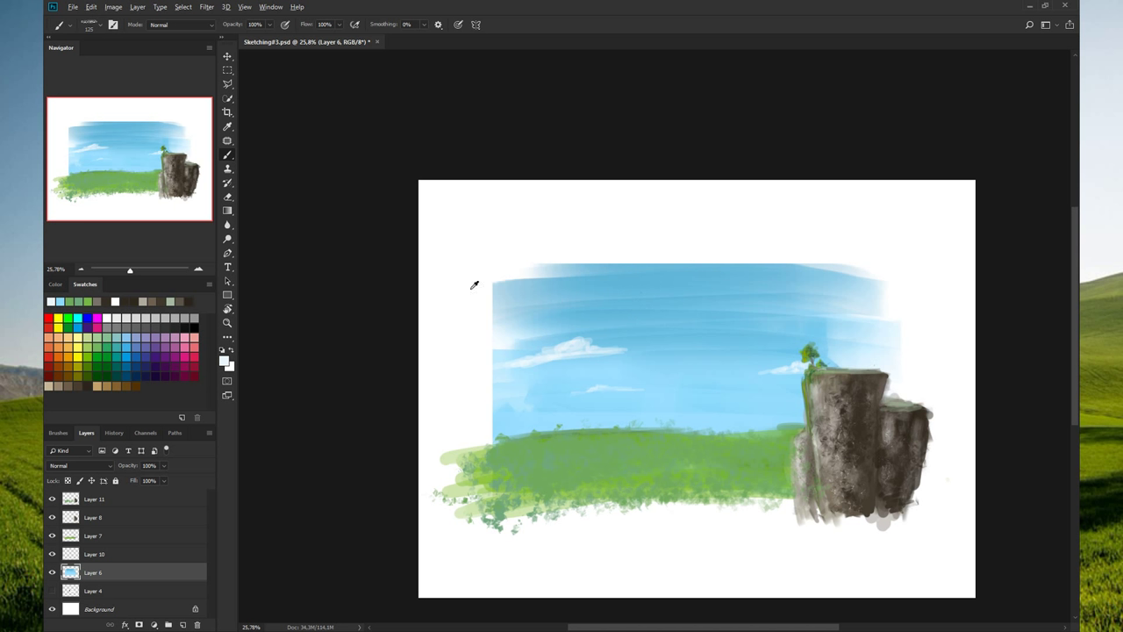
pyautogui.click(87, 356)
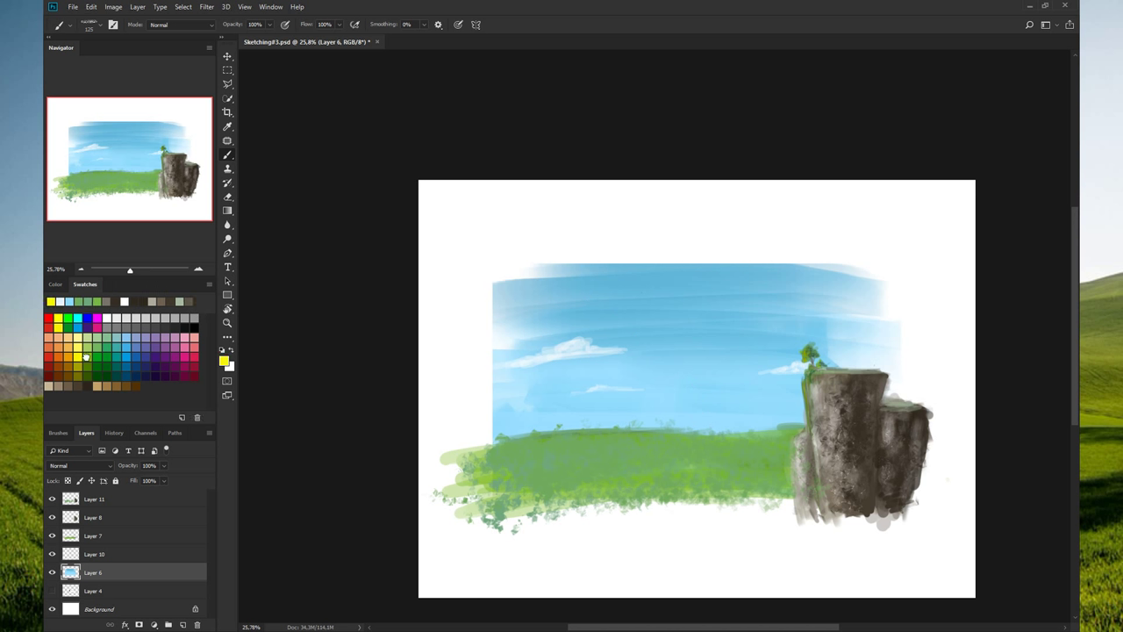
pyautogui.click(92, 344)
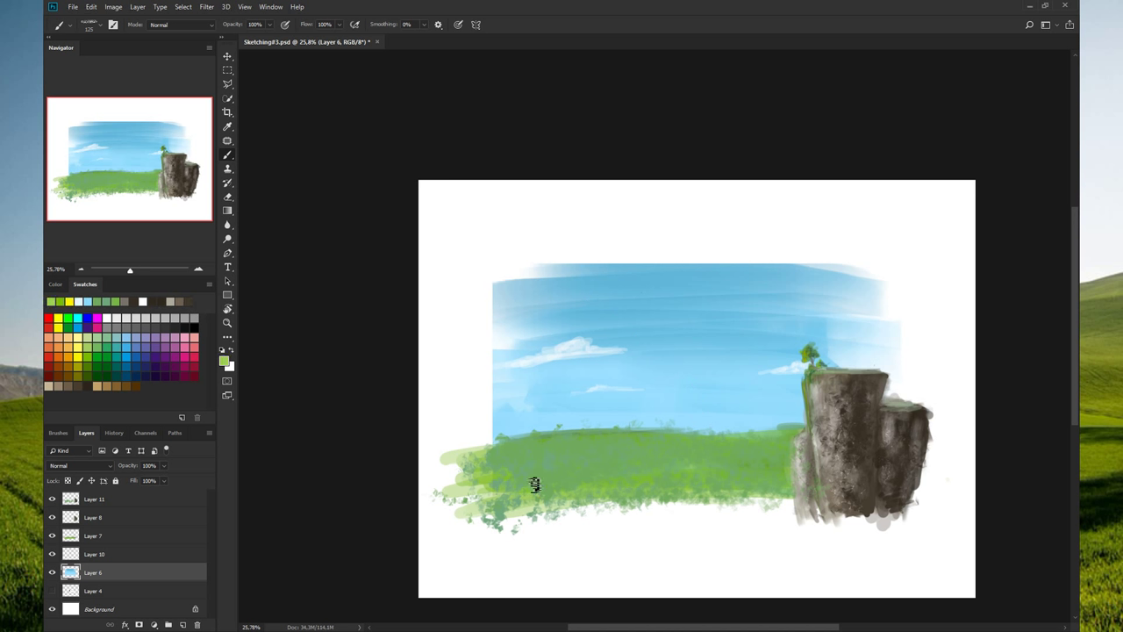
pyautogui.click(121, 535)
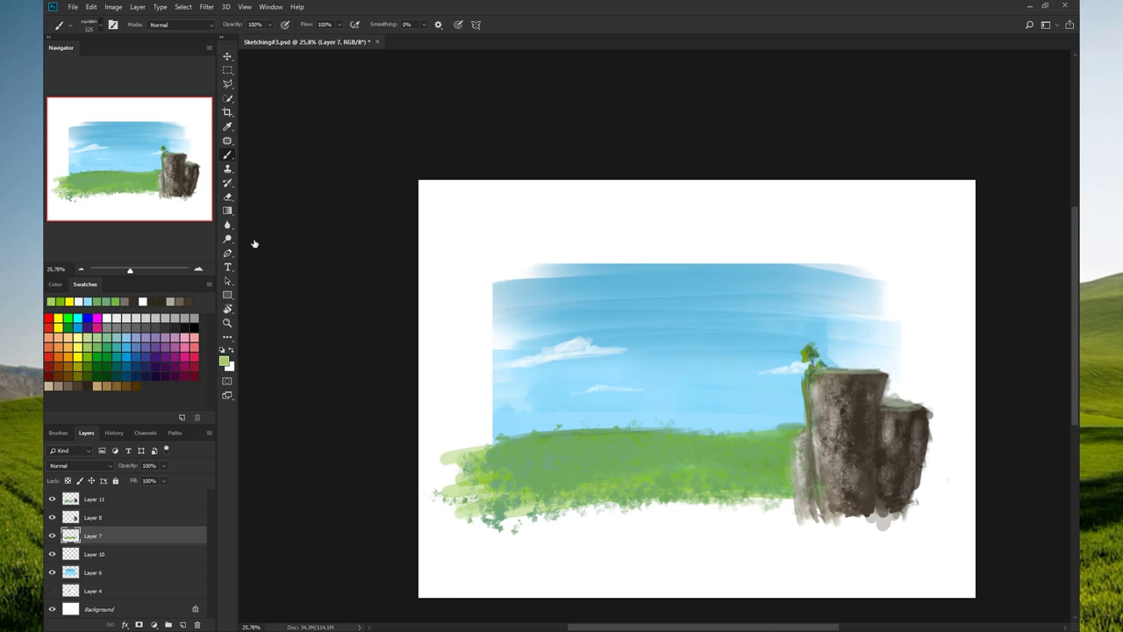
# - Paint a light-green stroke along the lower grass edge on Layer 7, comparing by hiding Layers 7 and 11
pyautogui.moveTo(580, 330); pyautogui.dragTo(630, 375)
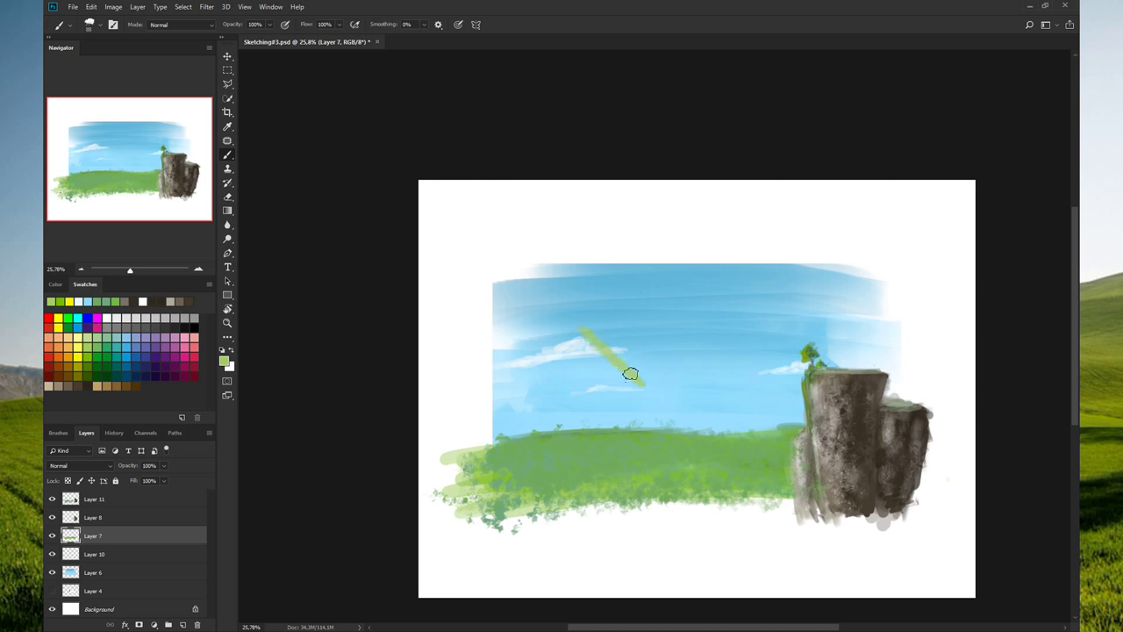
pyautogui.hotkey('ctrl', 'z')
pyautogui.press(']')
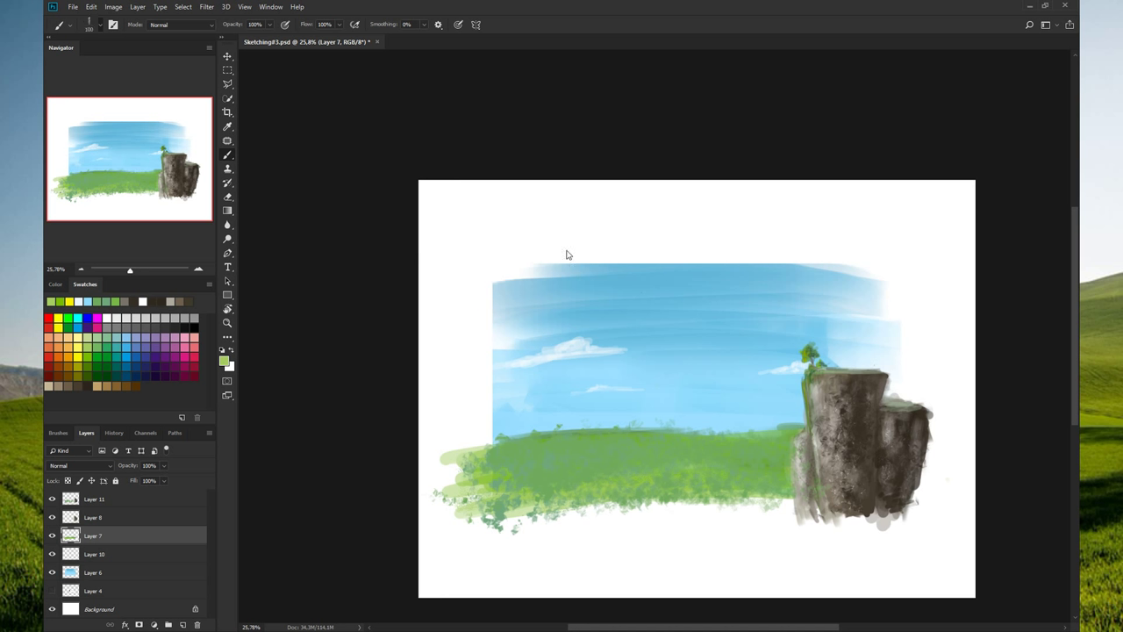
pyautogui.moveTo(638, 232); pyautogui.dragTo(538, 248)
pyautogui.hotkey('ctrl', 'z')
pyautogui.press(']')
pyautogui.press(']')
pyautogui.press(']')
pyautogui.press(']')
pyautogui.moveTo(677, 230)
pyautogui.mouseDown()
pyautogui.moveTo(534, 233)
pyautogui.moveTo(534, 219)
pyautogui.moveTo(521, 231)
pyautogui.mouseUp()
pyautogui.hotkey('ctrl', 'z')
pyautogui.hotkey('ctrl', 'z')
pyautogui.moveTo(685, 498)
pyautogui.mouseDown()
pyautogui.moveTo(486, 508)
pyautogui.moveTo(759, 481)
pyautogui.mouseUp()
pyautogui.click(52, 535)
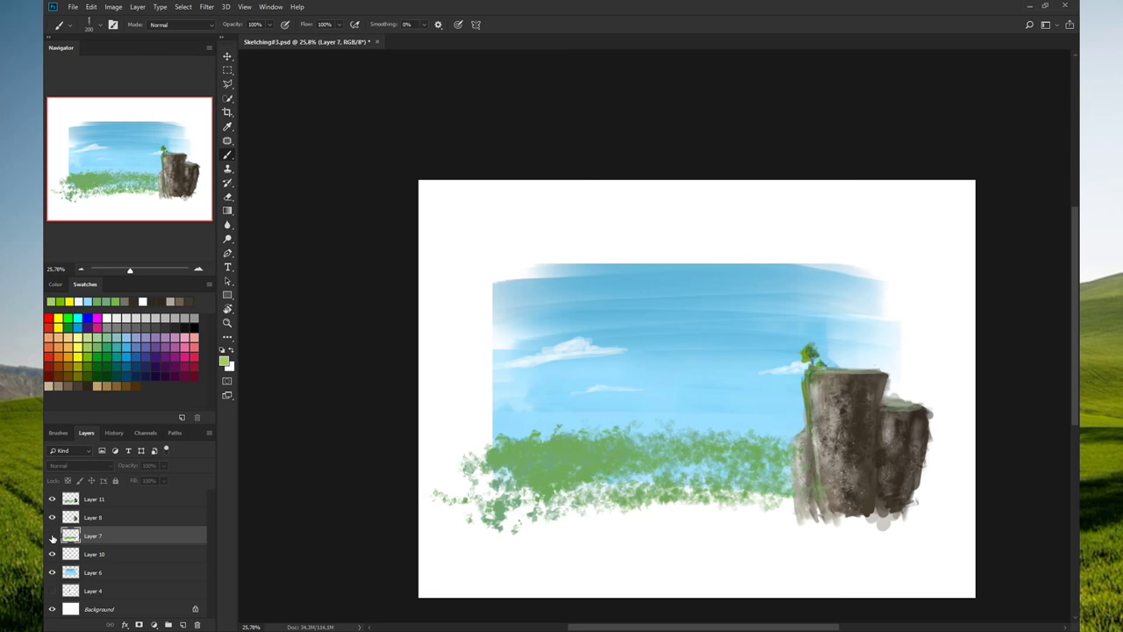
pyautogui.click(52, 499)
# - On Layer 11 with a 300 brush, paint pale green strokes smoothing the meadow's bottom edge
pyautogui.click(87, 505)
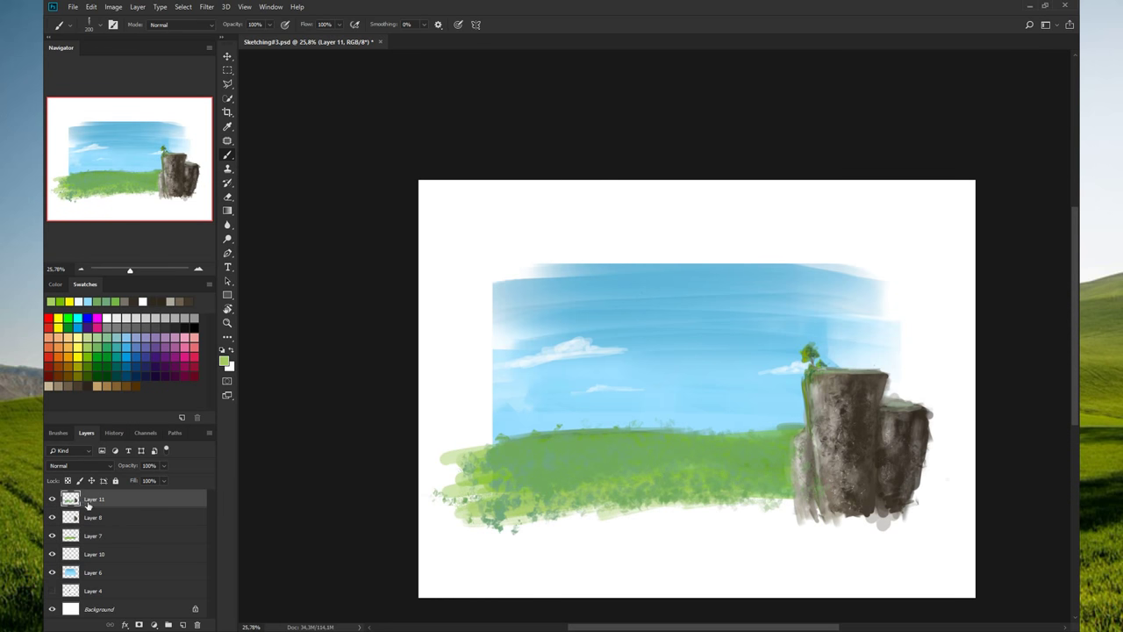
pyautogui.press(']')
pyautogui.press(']')
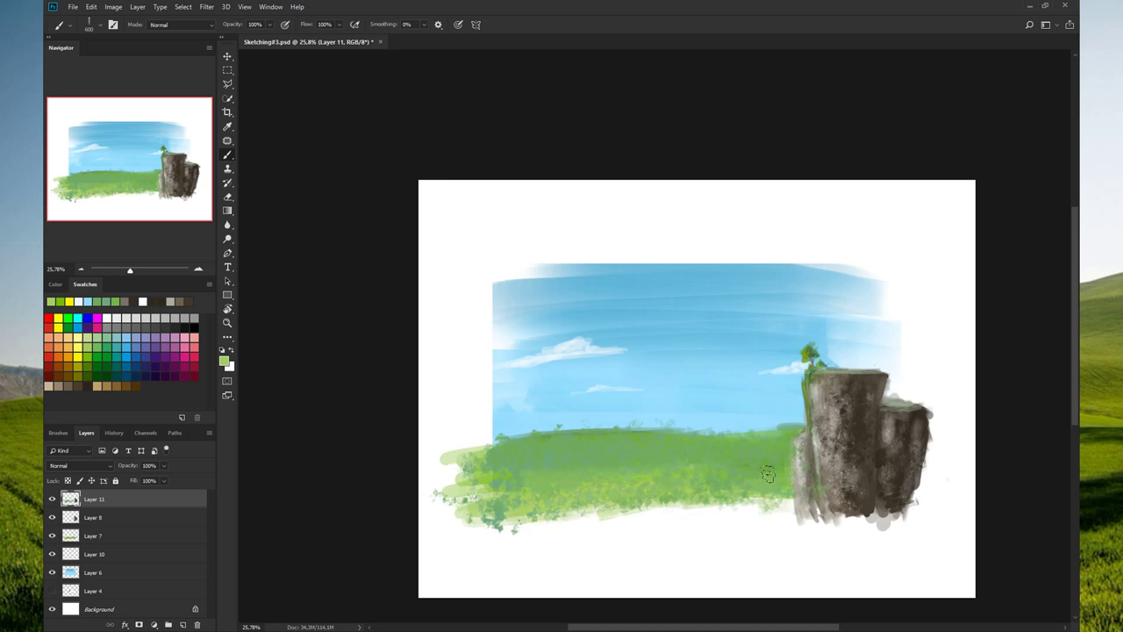
pyautogui.moveTo(785, 507); pyautogui.dragTo(509, 546)
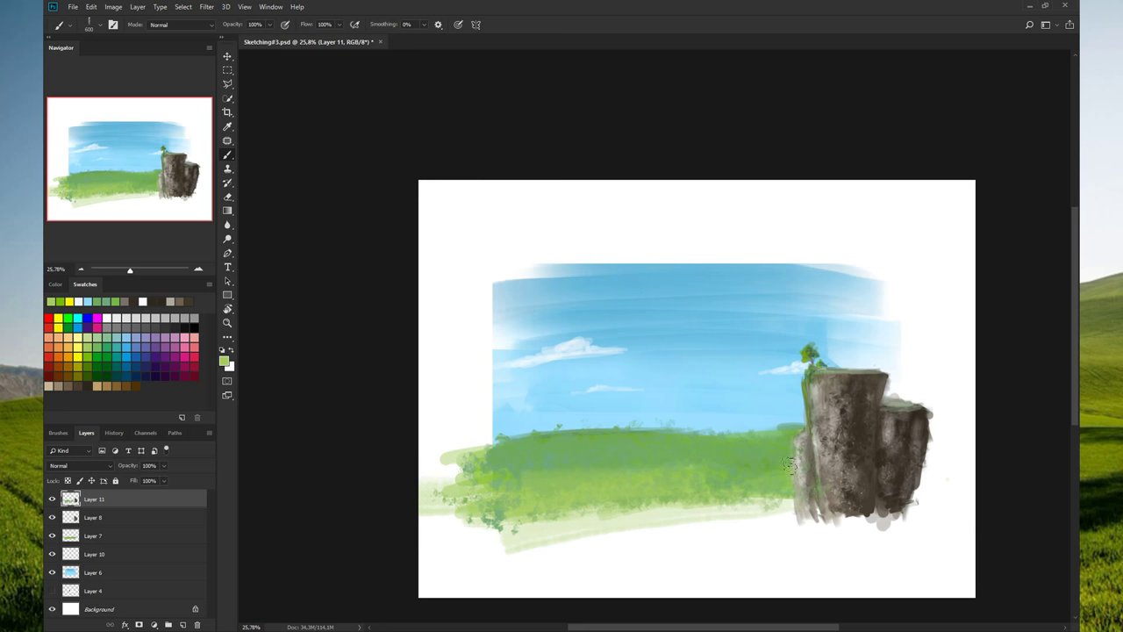
pyautogui.moveTo(792, 472); pyautogui.dragTo(806, 523)
pyautogui.hotkey('ctrl', 'z')
pyautogui.hotkey('ctrl', 'z')
pyautogui.hotkey('ctrl', 'z')
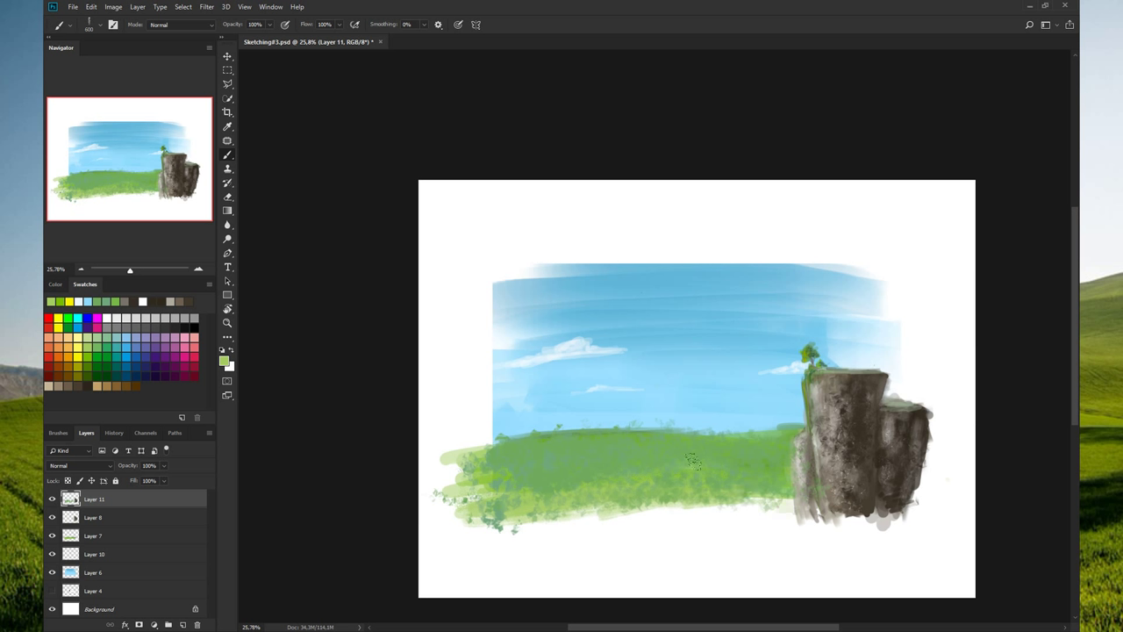
pyautogui.moveTo(746, 507); pyautogui.dragTo(480, 523)
pyautogui.moveTo(474, 474); pyautogui.dragTo(428, 500)
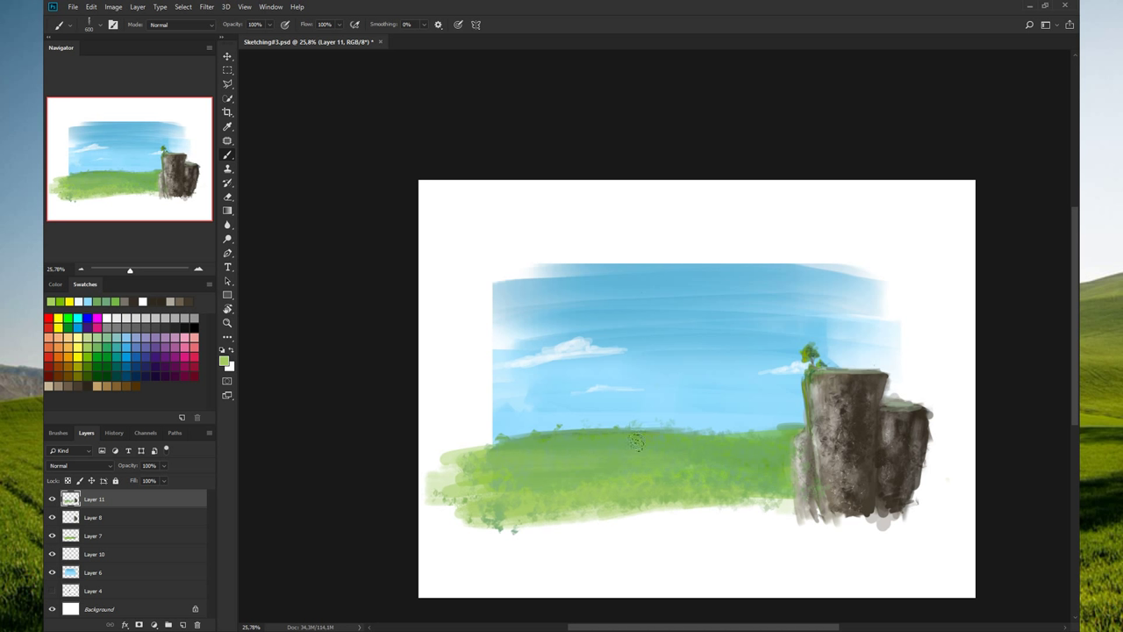
pyautogui.moveTo(753, 511); pyautogui.dragTo(662, 520)
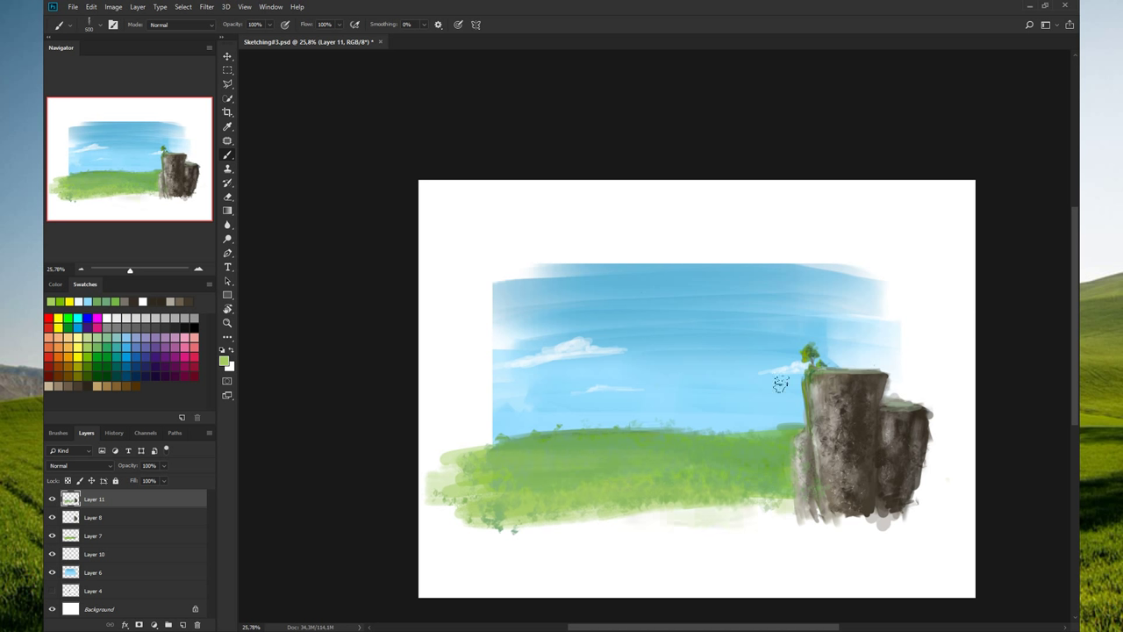
# - Fine-tune the brush size to 246 and review the Brush Settings
pyautogui.press('[')
pyautogui.press('[')
pyautogui.press('[')
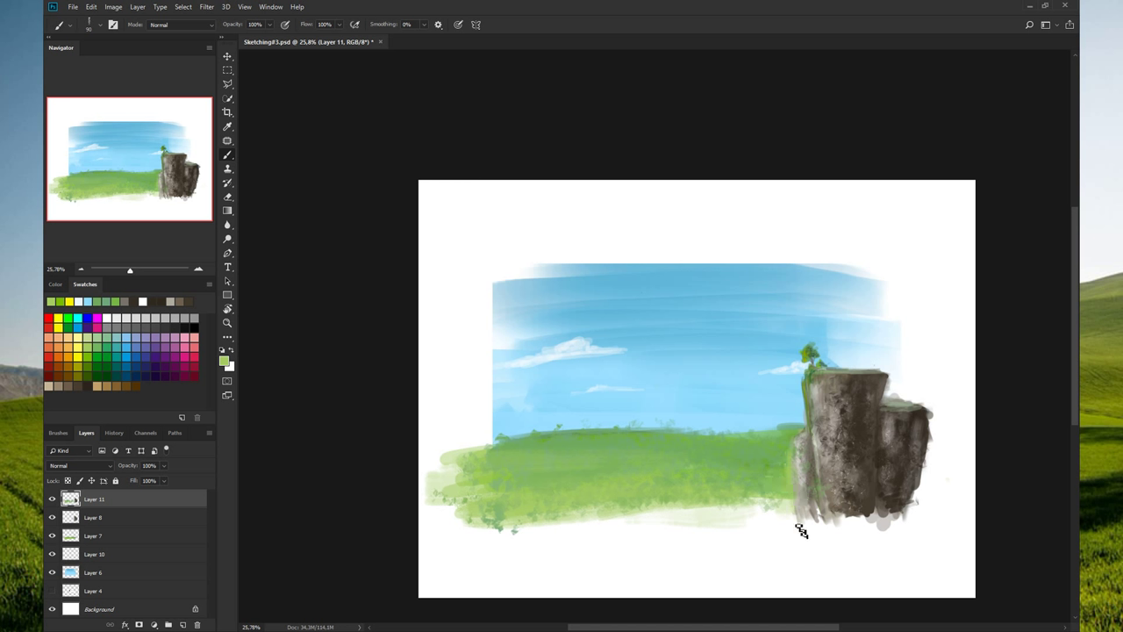
pyautogui.press(']')
pyautogui.press(']')
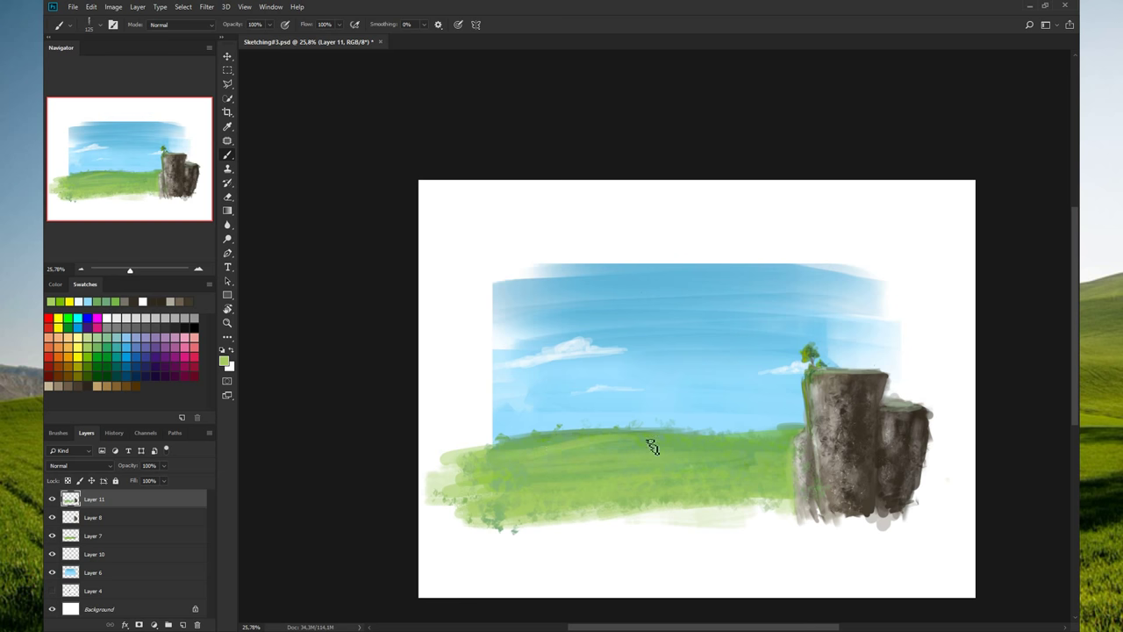
pyautogui.press('[')
pyautogui.click(113, 25)
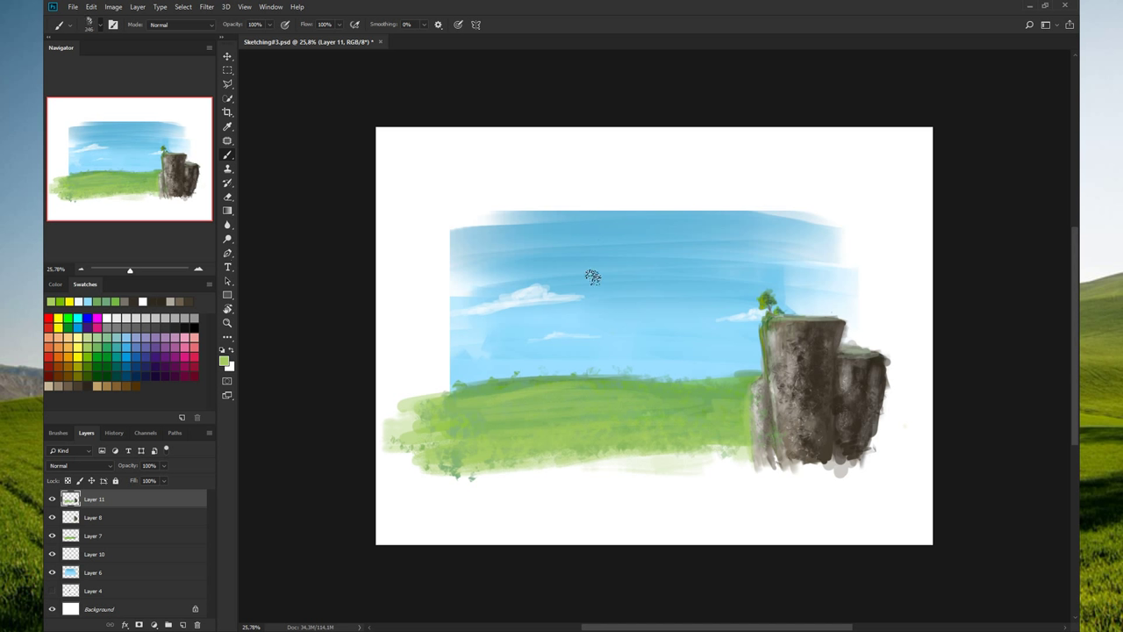
# - Pick dark green, discard trial horizon grass, and paint moss on the tall cliff's upper face
pyautogui.moveTo(599, 317); pyautogui.dragTo(567, 329)
pyautogui.moveTo(459, 375); pyautogui.dragTo(568, 365)
pyautogui.click(114, 372)
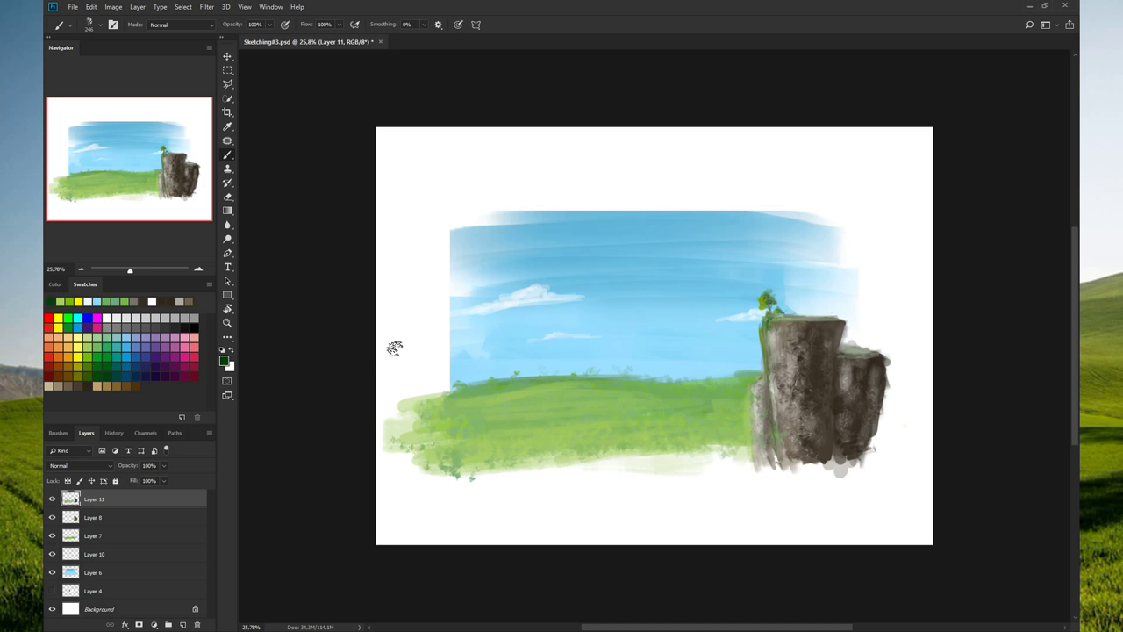
pyautogui.moveTo(451, 379); pyautogui.dragTo(516, 372)
pyautogui.moveTo(453, 387)
pyautogui.mouseDown()
pyautogui.moveTo(615, 390)
pyautogui.moveTo(502, 399)
pyautogui.mouseUp()
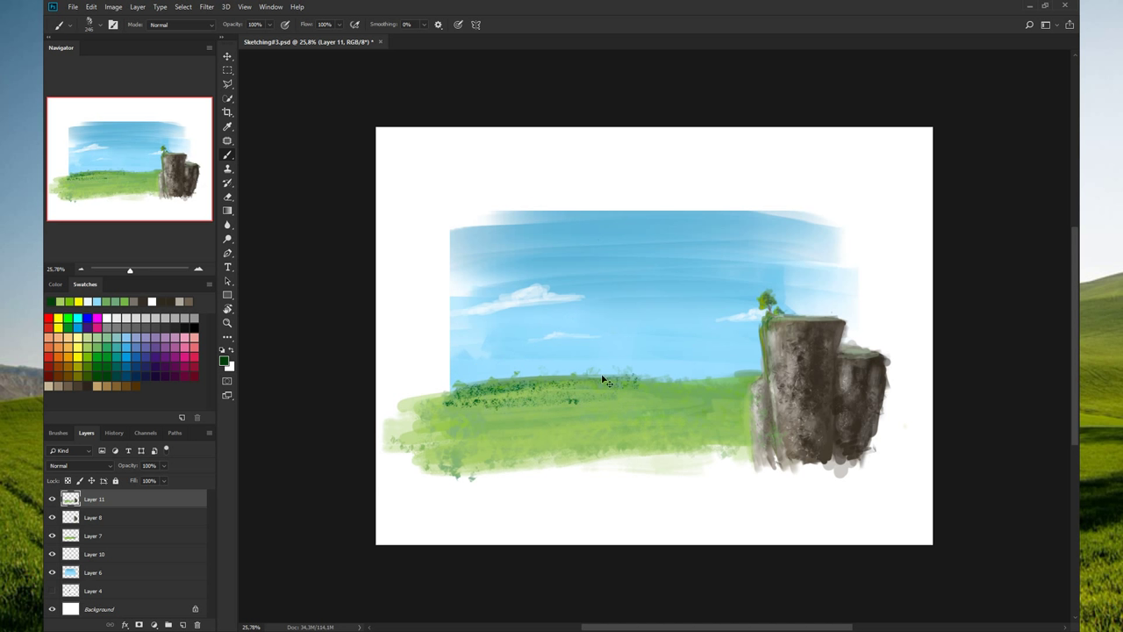
pyautogui.hotkey('ctrl', 'z')
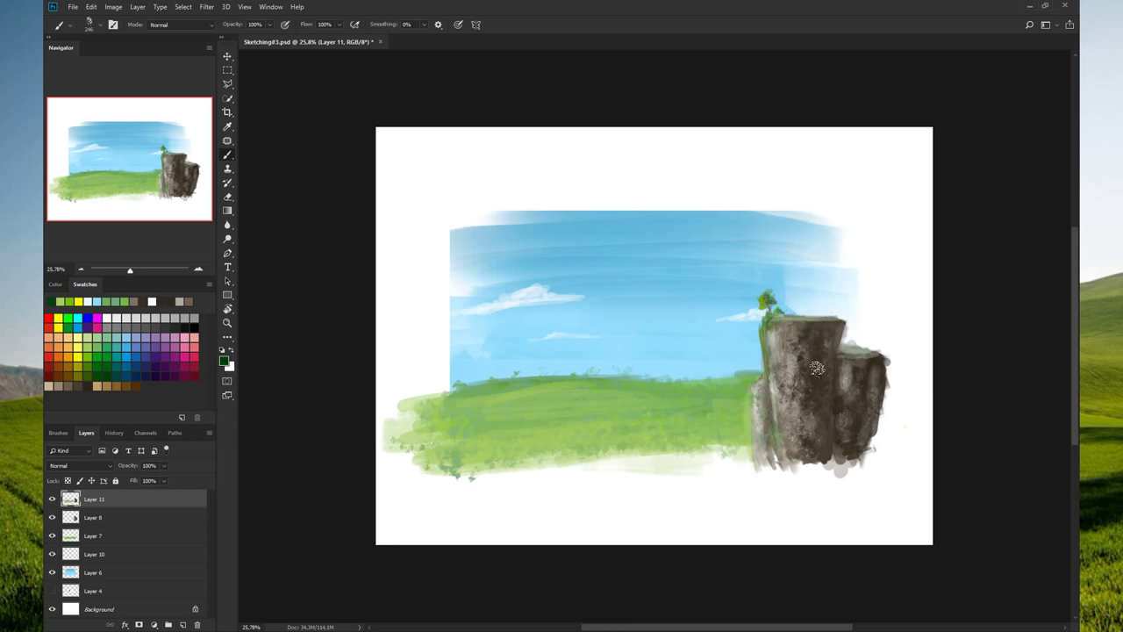
pyautogui.moveTo(788, 364)
pyautogui.mouseDown()
pyautogui.moveTo(772, 332)
pyautogui.moveTo(796, 407)
pyautogui.mouseUp()
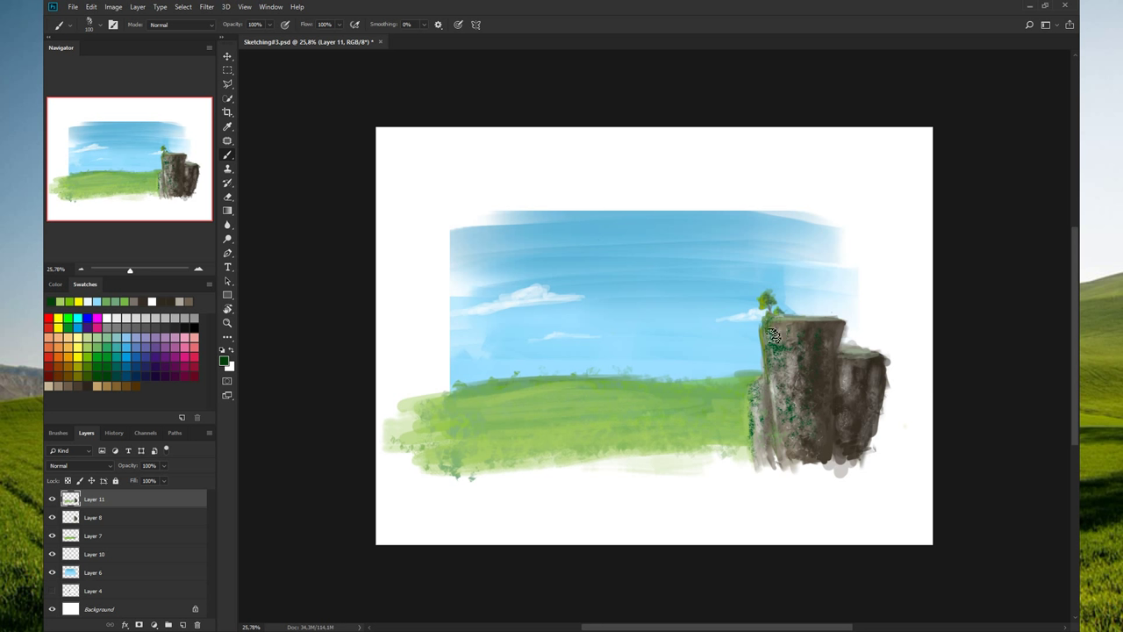
# - Paint foliage on the shorter cliff's upper left and, in another green, ivy down the tall cliff
pyautogui.press(']')
pyautogui.press(']')
pyautogui.press(']')
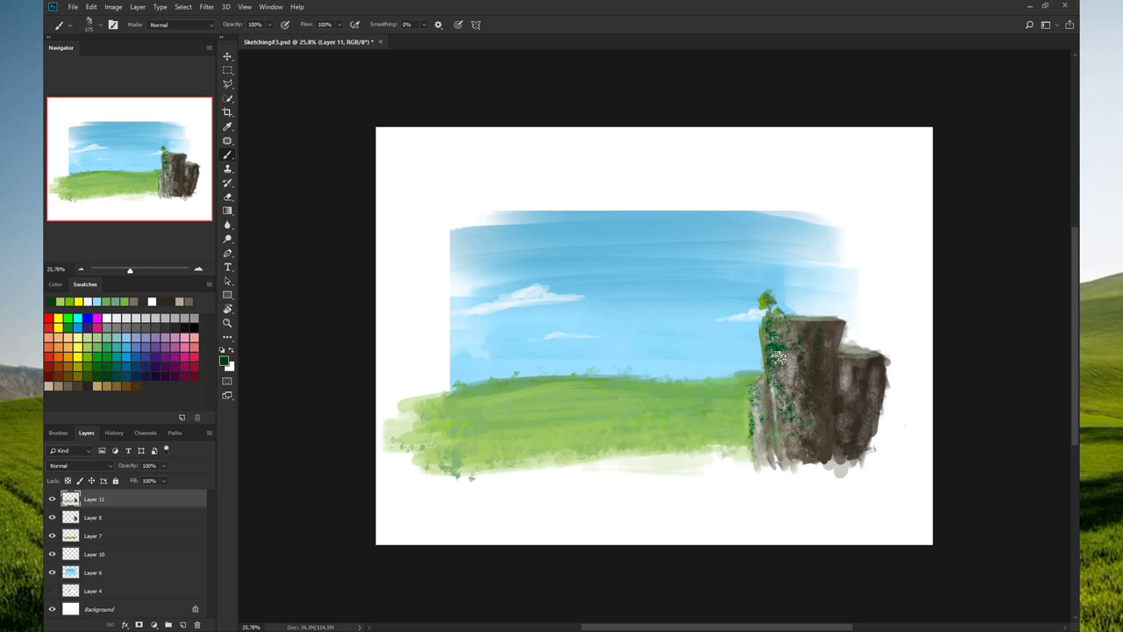
pyautogui.press('[')
pyautogui.press('[')
pyautogui.press('[')
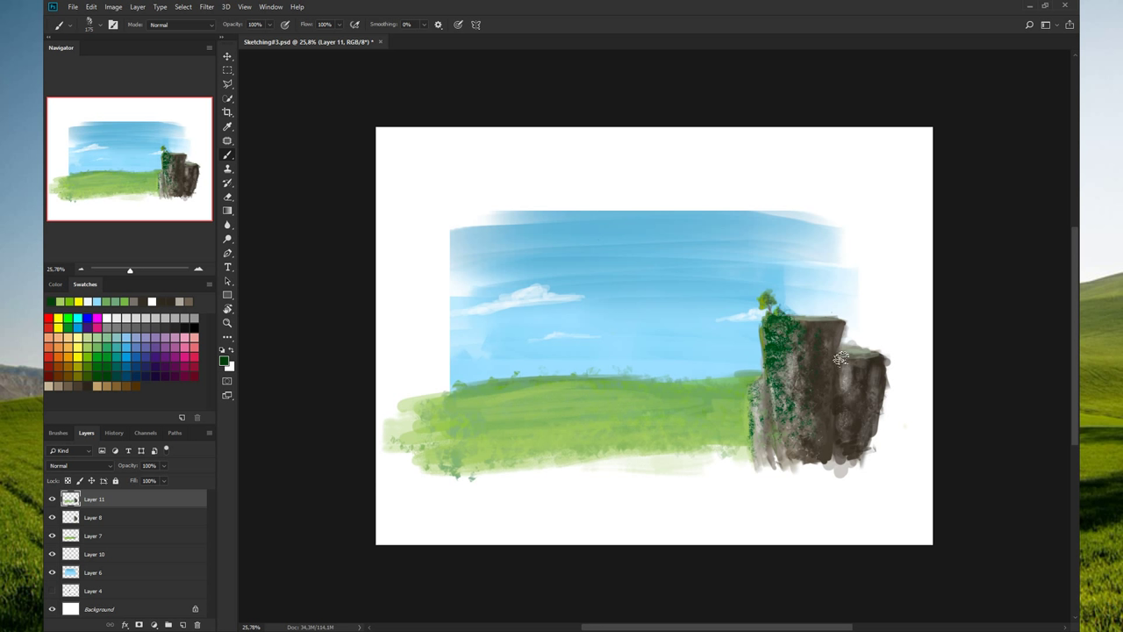
pyautogui.moveTo(841, 367)
pyautogui.mouseDown()
pyautogui.moveTo(858, 377)
pyautogui.moveTo(847, 405)
pyautogui.moveTo(844, 396)
pyautogui.moveTo(847, 425)
pyautogui.mouseUp()
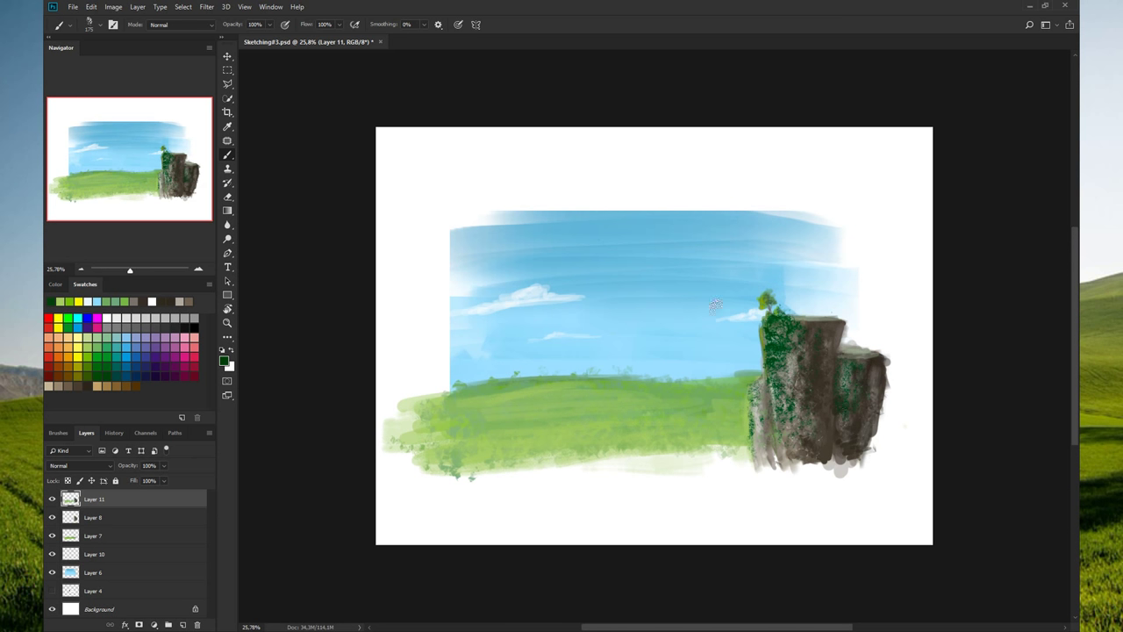
pyautogui.click(92, 374)
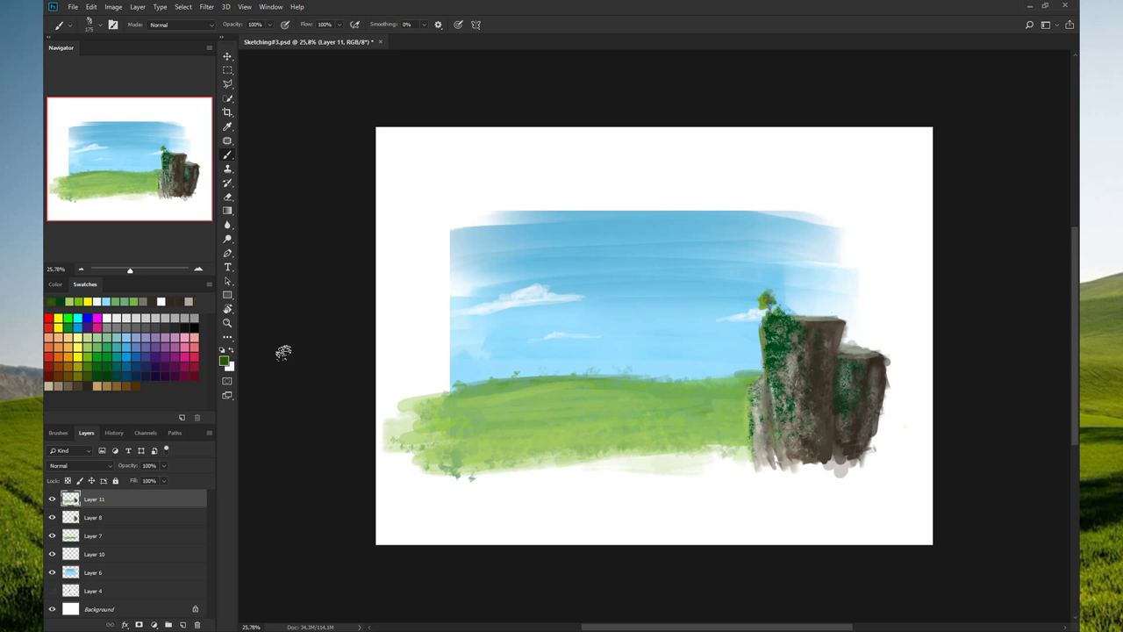
pyautogui.moveTo(774, 333)
pyautogui.mouseDown()
pyautogui.moveTo(782, 384)
pyautogui.moveTo(772, 355)
pyautogui.moveTo(769, 401)
pyautogui.mouseUp()
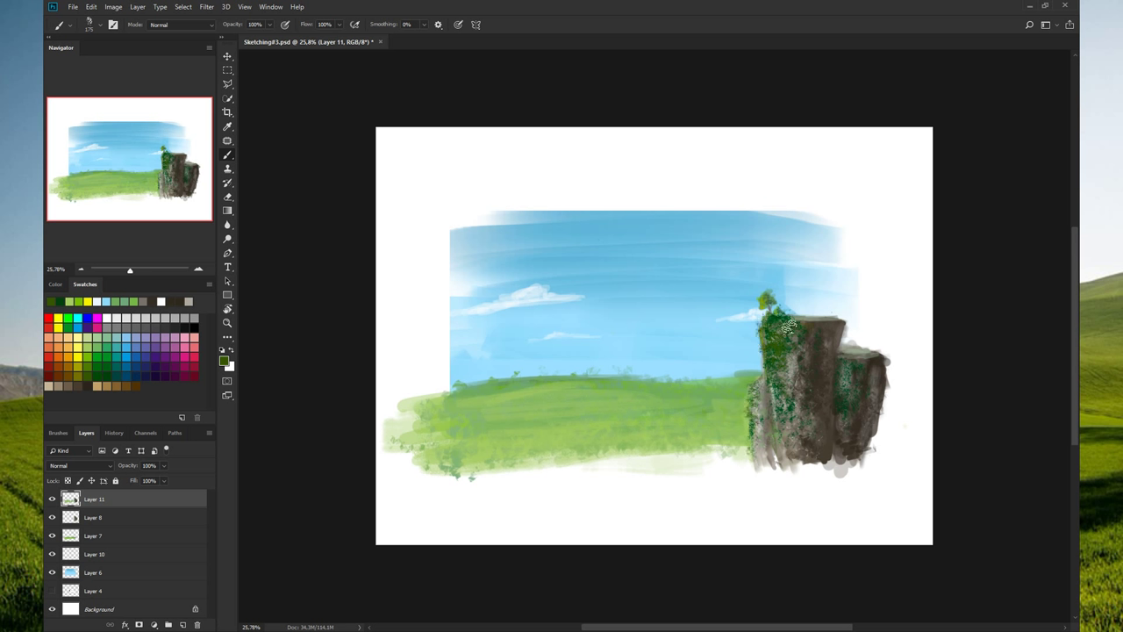
pyautogui.press(']')
pyautogui.press(']')
# - Add ivy along the cliff's left edge and speckle dark green along the horizon and cliff base
pyautogui.moveTo(760, 427); pyautogui.dragTo(758, 389)
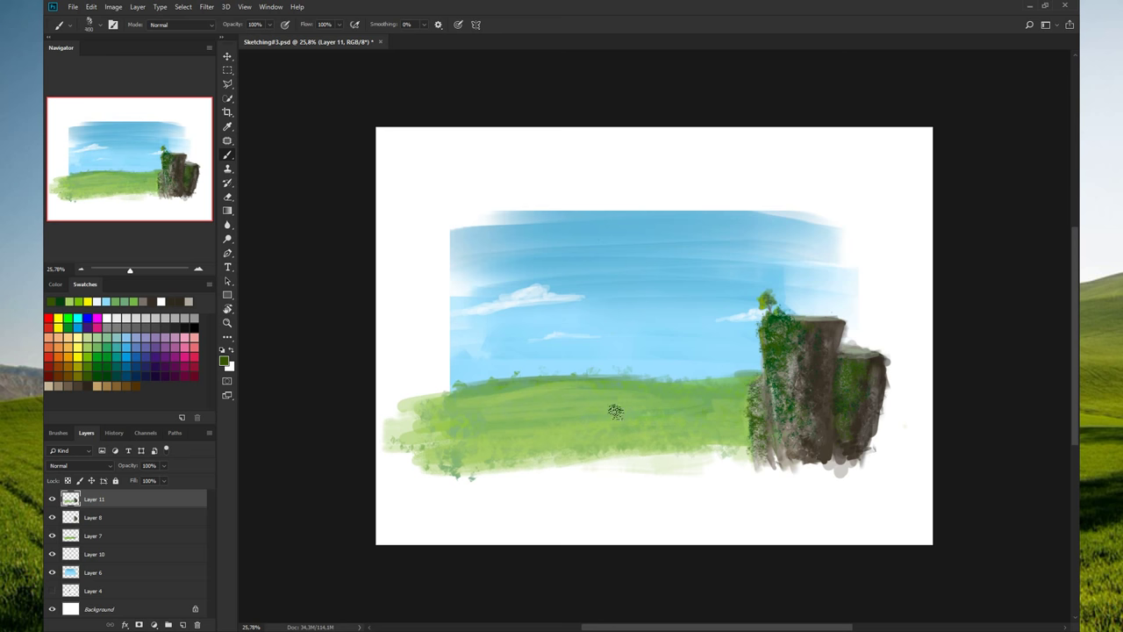
pyautogui.moveTo(654, 416); pyautogui.dragTo(579, 426)
pyautogui.hotkey('ctrl', 'z')
pyautogui.moveTo(598, 384)
pyautogui.mouseDown()
pyautogui.moveTo(471, 386)
pyautogui.moveTo(592, 384)
pyautogui.moveTo(474, 402)
pyautogui.moveTo(586, 378)
pyautogui.moveTo(445, 379)
pyautogui.mouseUp()
pyautogui.hotkey('ctrl', 'z')
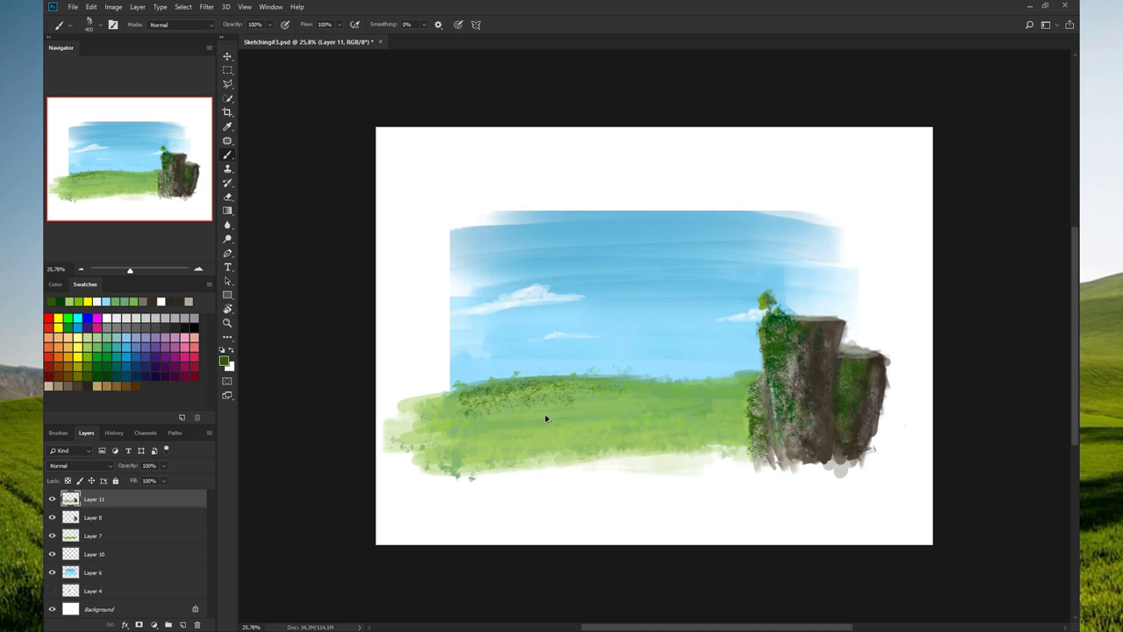
pyautogui.moveTo(601, 383)
pyautogui.mouseDown()
pyautogui.moveTo(465, 377)
pyautogui.moveTo(443, 399)
pyautogui.moveTo(571, 396)
pyautogui.moveTo(534, 413)
pyautogui.moveTo(603, 421)
pyautogui.moveTo(561, 443)
pyautogui.moveTo(463, 445)
pyautogui.moveTo(520, 411)
pyautogui.moveTo(473, 428)
pyautogui.moveTo(484, 445)
pyautogui.moveTo(609, 385)
pyautogui.mouseUp()
pyautogui.moveTo(722, 384); pyautogui.dragTo(746, 377)
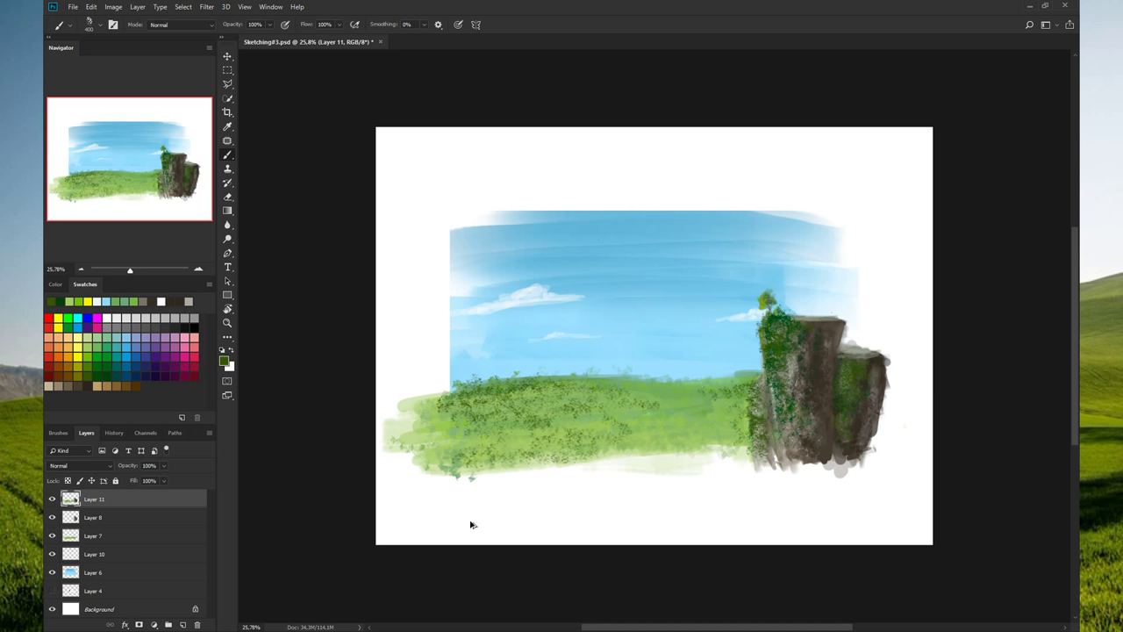
pyautogui.hotkey('ctrl', 'z')
pyautogui.hotkey('ctrl', 'z')
pyautogui.hotkey('ctrl', 'z')
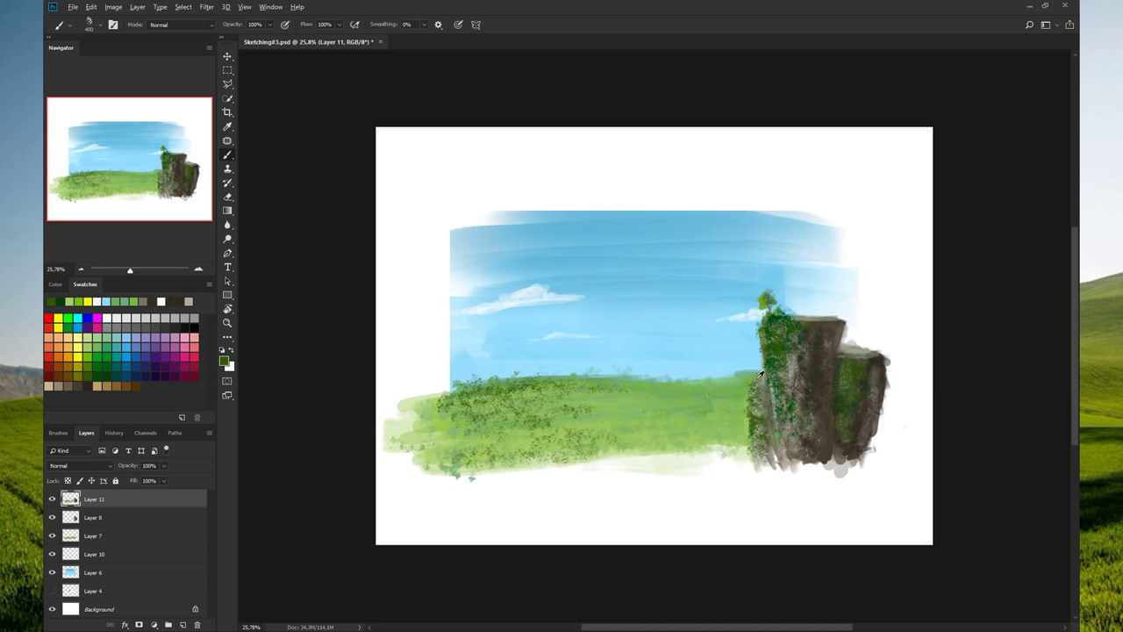
pyautogui.moveTo(746, 372); pyautogui.dragTo(735, 379)
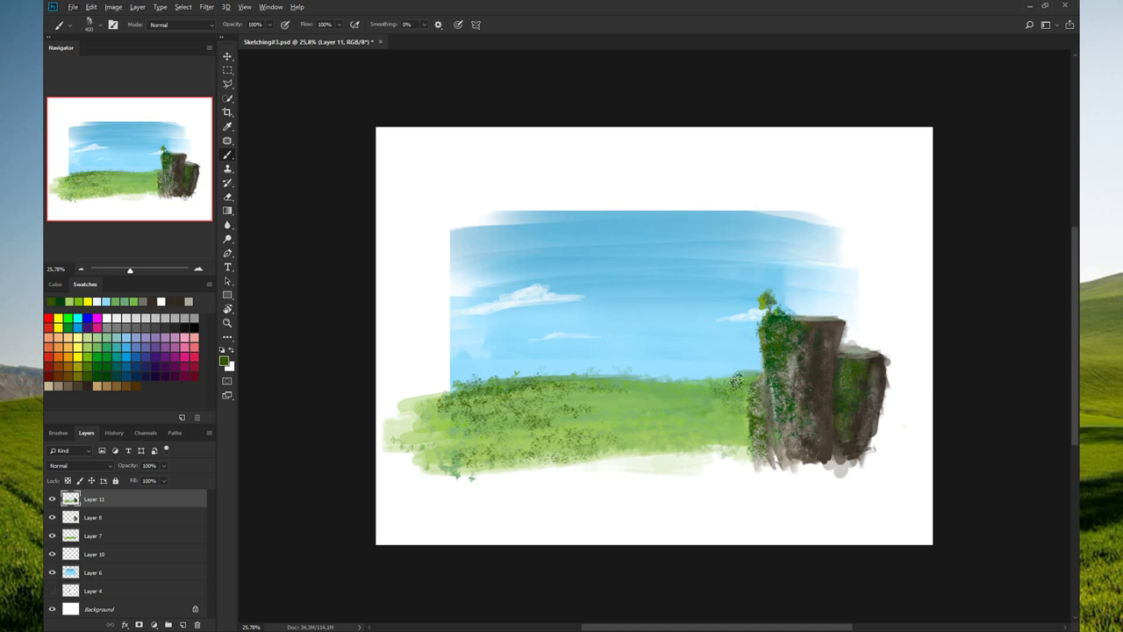
# - Try olive-yellow speckle over the left grass, then remove it
pyautogui.keyDown('alt'); pyautogui.click(668, 396); pyautogui.keyUp('alt')
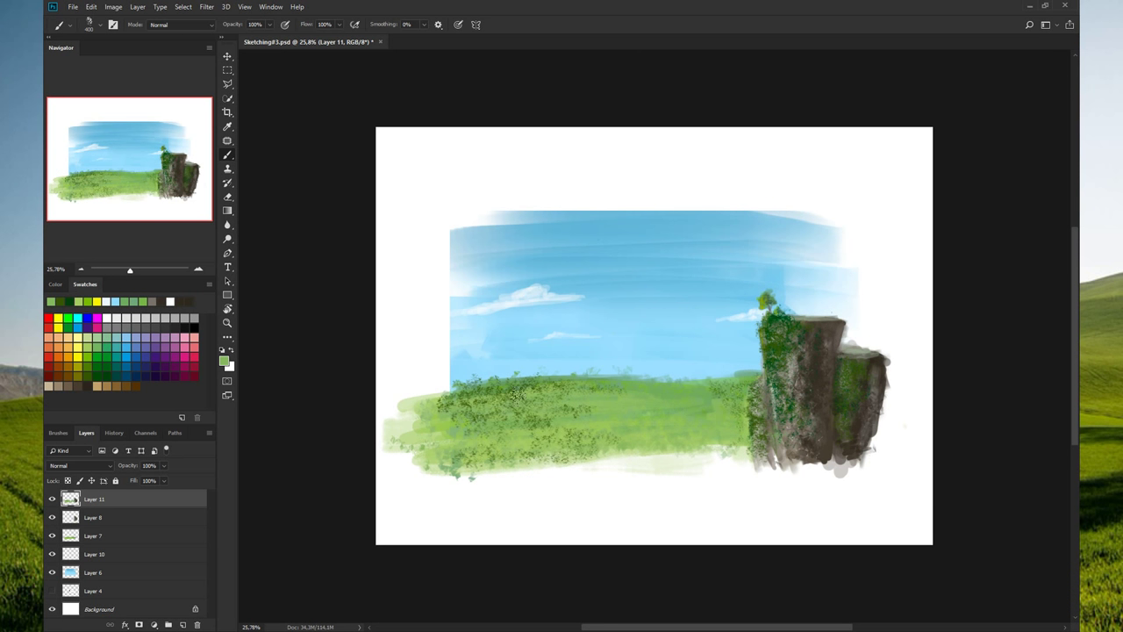
pyautogui.click(83, 363)
pyautogui.moveTo(428, 402)
pyautogui.mouseDown()
pyautogui.moveTo(515, 373)
pyautogui.moveTo(584, 377)
pyautogui.moveTo(557, 402)
pyautogui.moveTo(530, 387)
pyautogui.mouseUp()
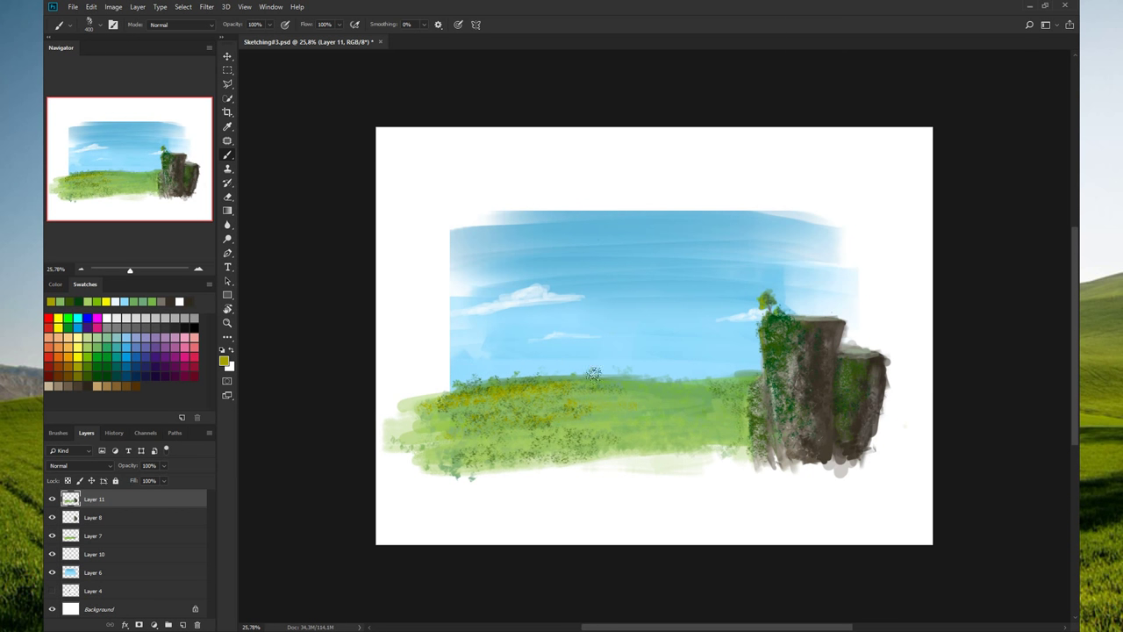
pyautogui.moveTo(437, 380); pyautogui.dragTo(573, 369)
pyautogui.moveTo(427, 371); pyautogui.dragTo(416, 395)
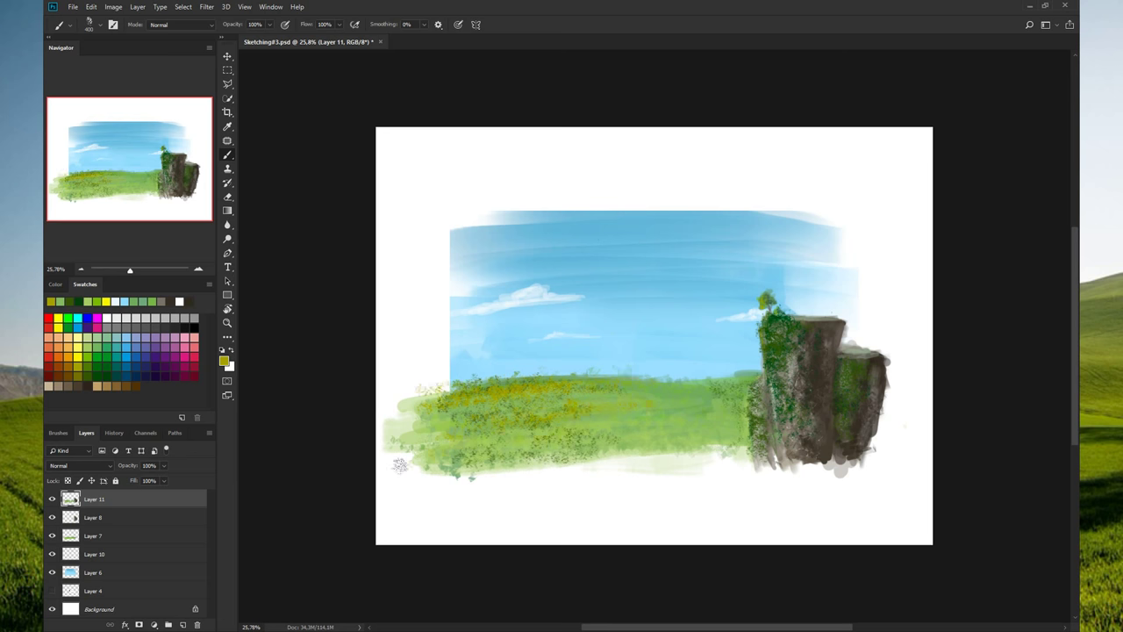
pyautogui.moveTo(401, 464); pyautogui.dragTo(413, 439)
pyautogui.hotkey('ctrl', 'z')
pyautogui.hotkey('ctrl', 'z')
pyautogui.hotkey('ctrl', 'z')
pyautogui.hotkey('ctrl', 'z')
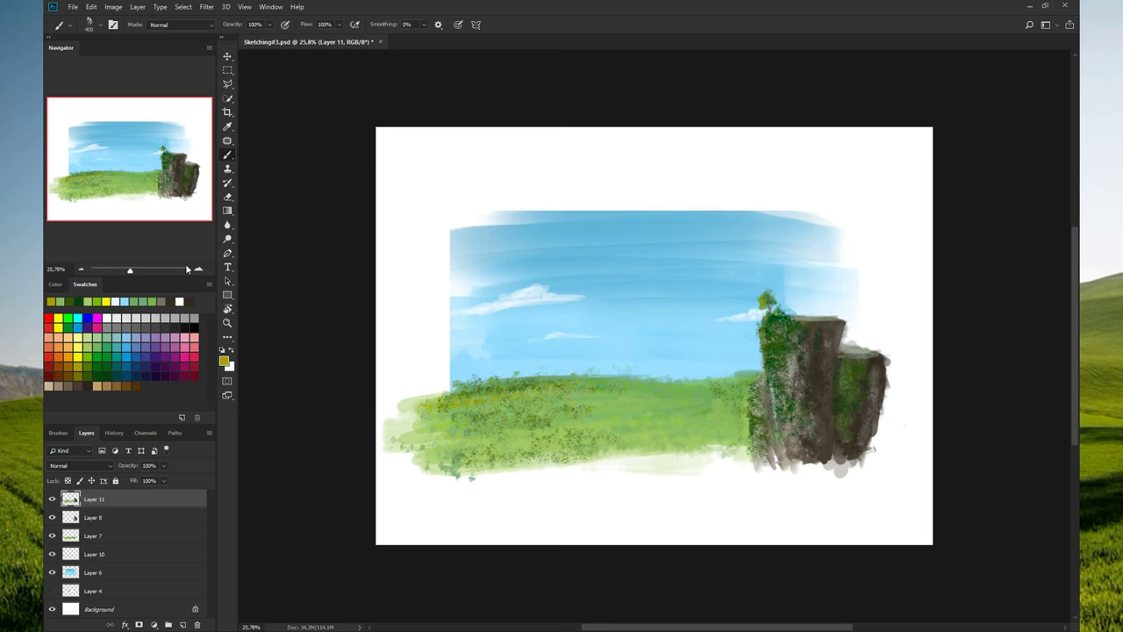
# - Speckle green grass texture across the meadow's left horizon, lower-left area and middle
pyautogui.click(93, 366)
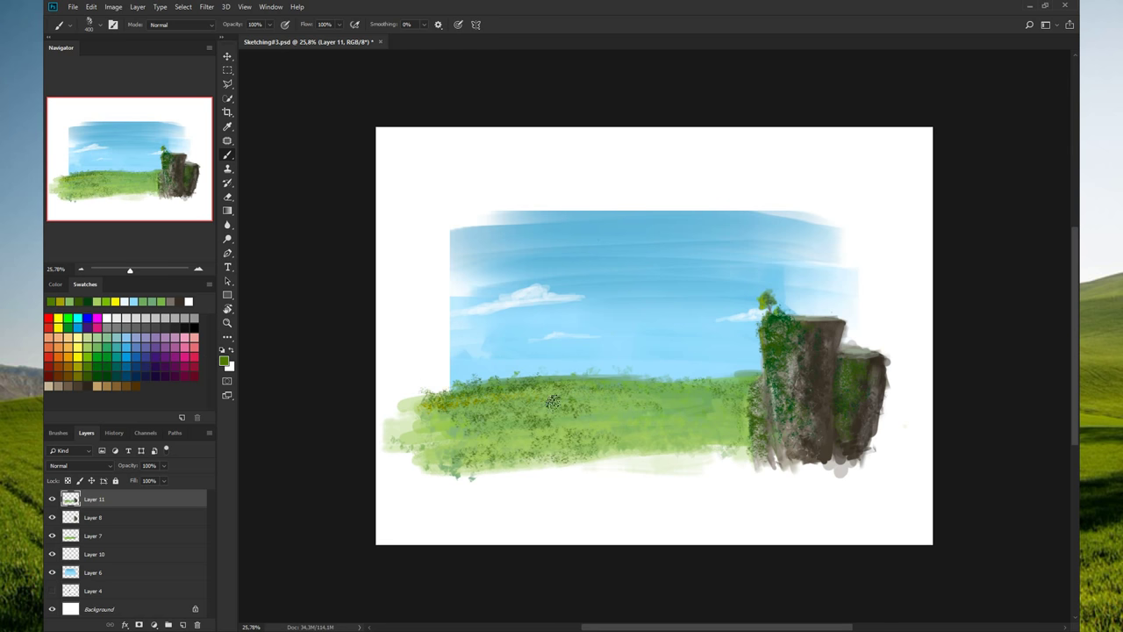
pyautogui.moveTo(439, 390)
pyautogui.mouseDown()
pyautogui.moveTo(458, 411)
pyautogui.moveTo(433, 387)
pyautogui.moveTo(562, 373)
pyautogui.mouseUp()
pyautogui.moveTo(413, 393); pyautogui.dragTo(544, 364)
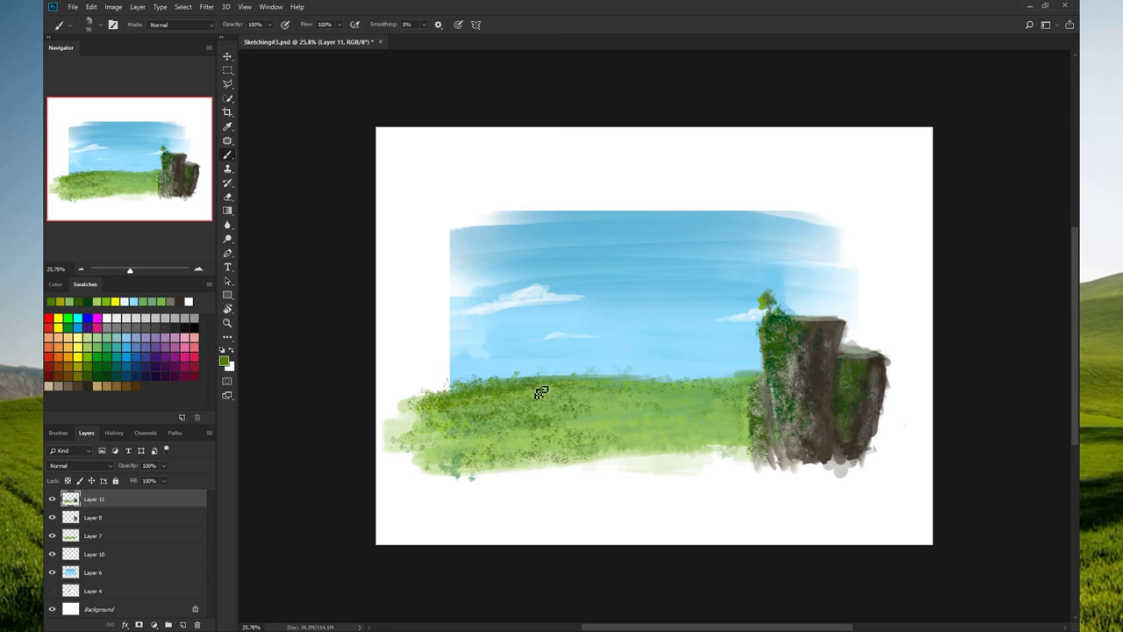
pyautogui.moveTo(430, 421); pyautogui.dragTo(531, 442)
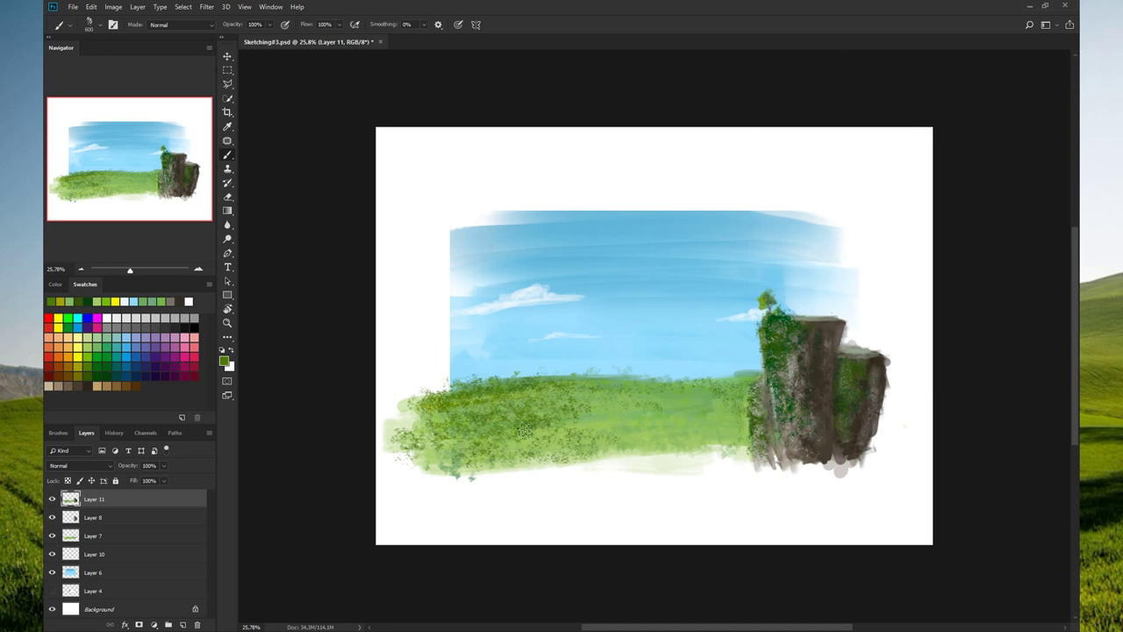
pyautogui.moveTo(456, 478)
pyautogui.mouseDown()
pyautogui.moveTo(526, 437)
pyautogui.moveTo(614, 452)
pyautogui.mouseUp()
pyautogui.moveTo(544, 377); pyautogui.dragTo(666, 402)
pyautogui.moveTo(526, 434); pyautogui.dragTo(649, 419)
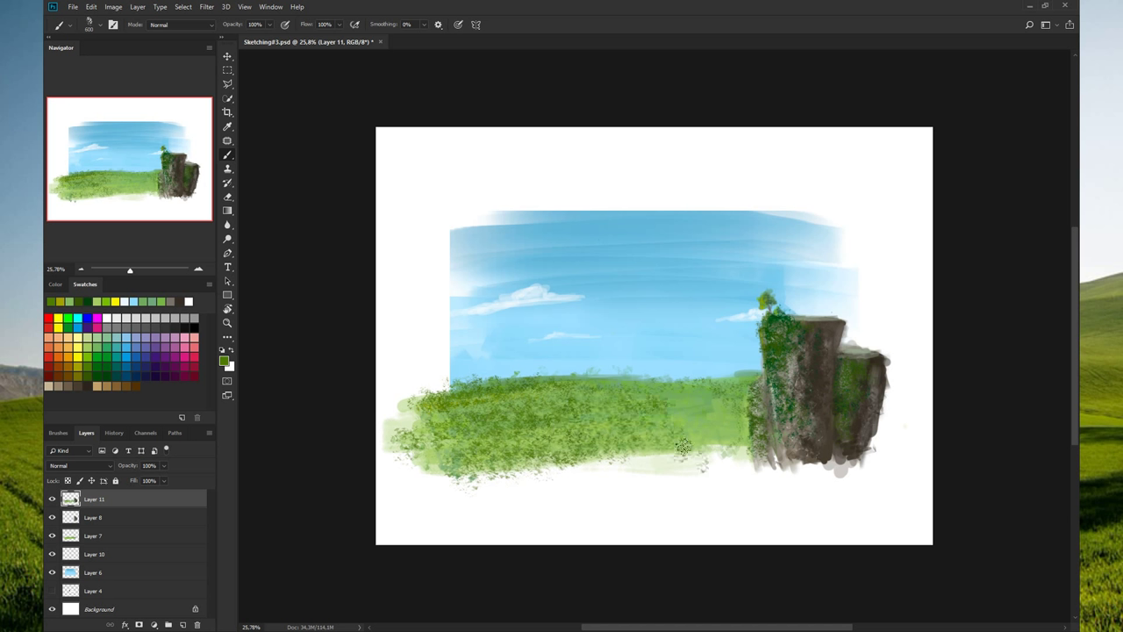
pyautogui.moveTo(667, 465)
pyautogui.mouseDown()
pyautogui.moveTo(680, 395)
pyautogui.moveTo(654, 411)
pyautogui.mouseUp()
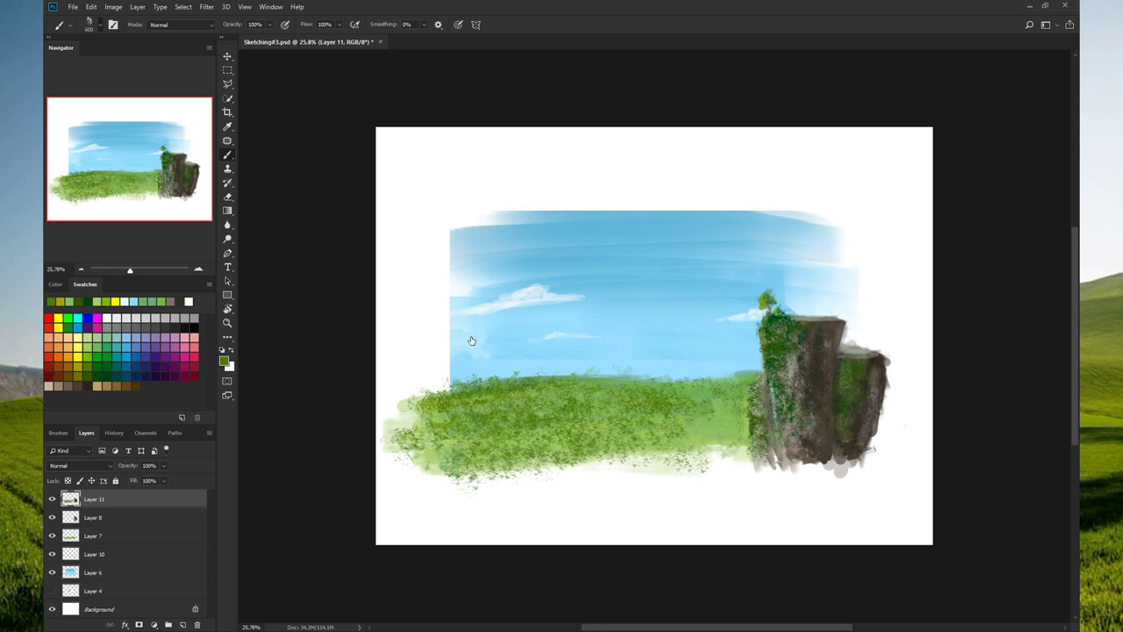
# - At brush size 600, paint dark green grass along the meadow's top and just left of the cliff
pyautogui.moveTo(619, 495); pyautogui.dragTo(549, 507)
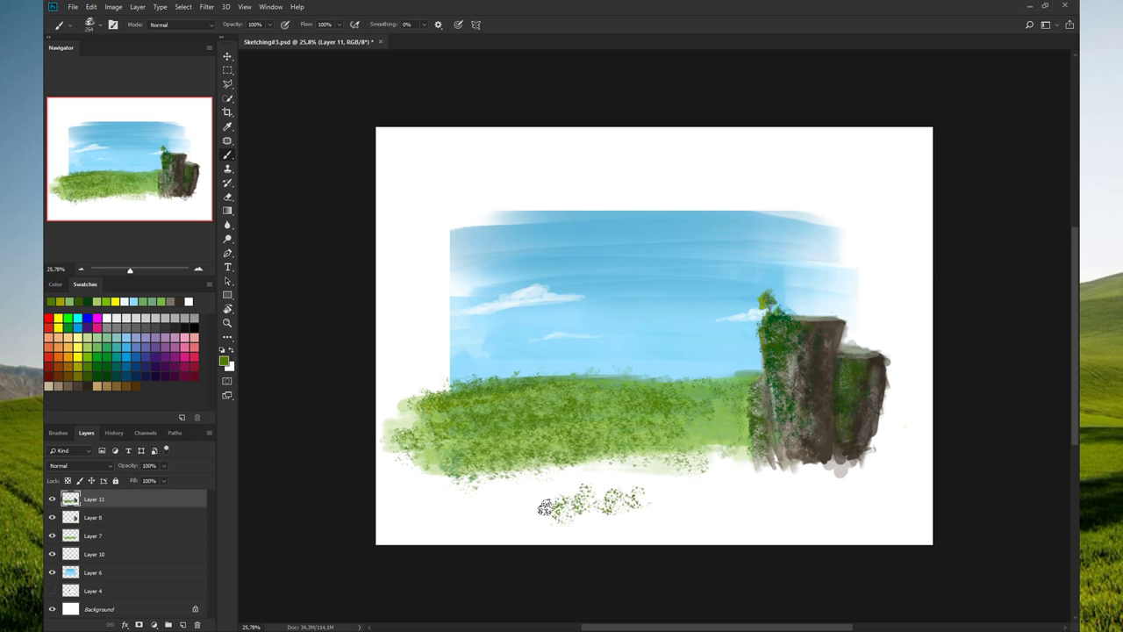
pyautogui.hotkey('ctrl', 'z')
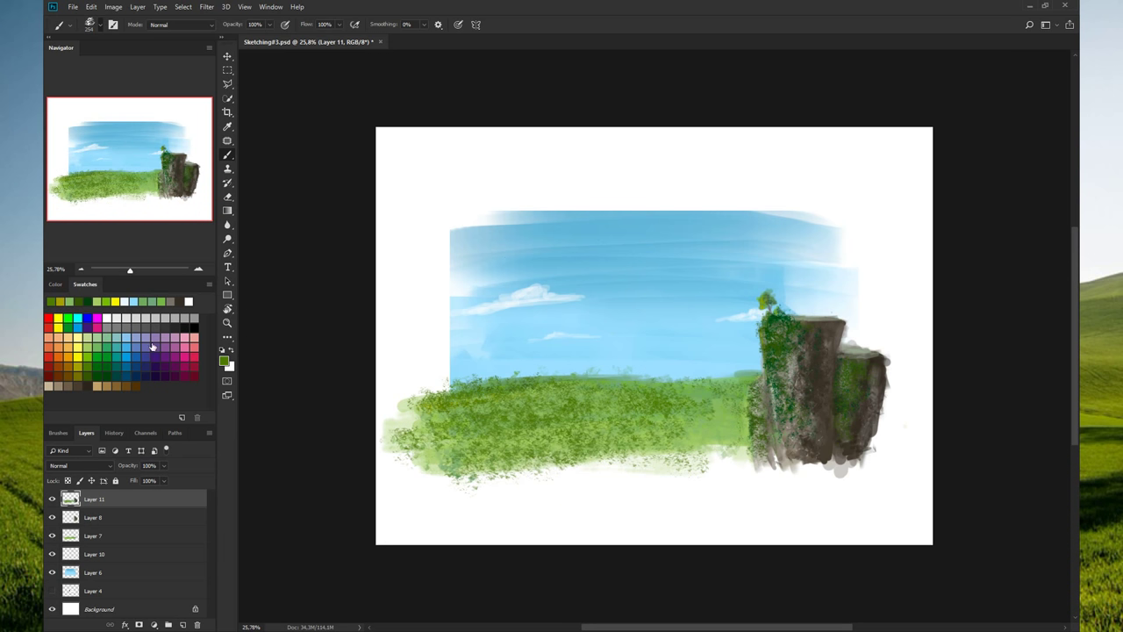
pyautogui.press('[')
pyautogui.press('[')
pyautogui.press('[')
pyautogui.moveTo(646, 515); pyautogui.dragTo(473, 520)
pyautogui.hotkey('ctrl', 'z')
pyautogui.moveTo(606, 417); pyautogui.dragTo(438, 435)
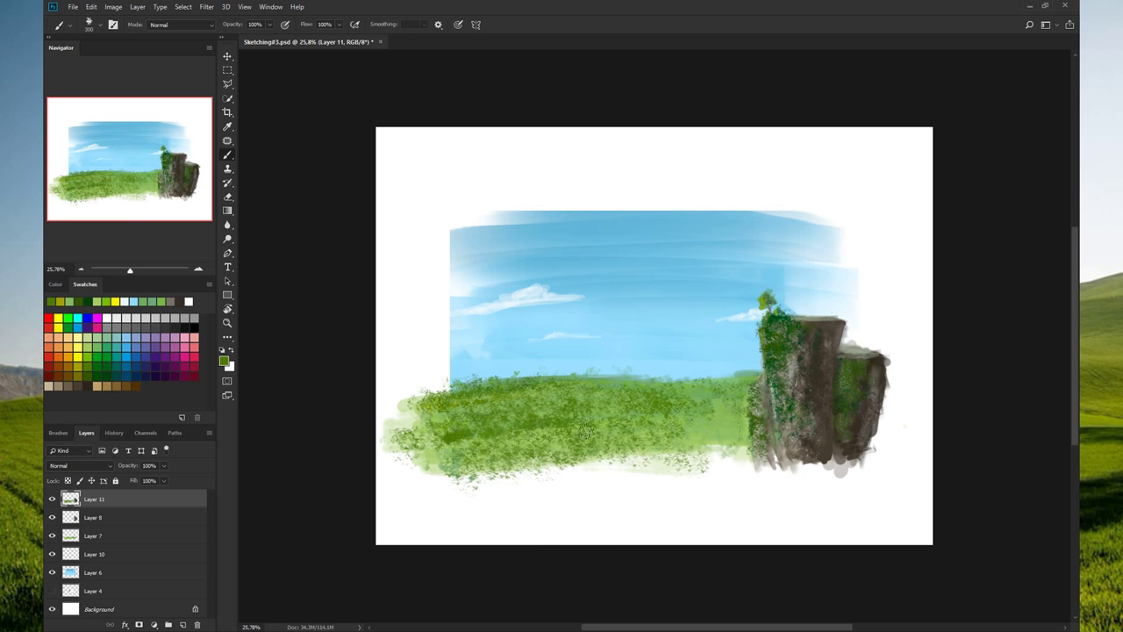
pyautogui.hotkey('ctrl', 'z')
pyautogui.hotkey('ctrl', 'z')
pyautogui.press(']')
pyautogui.press(']')
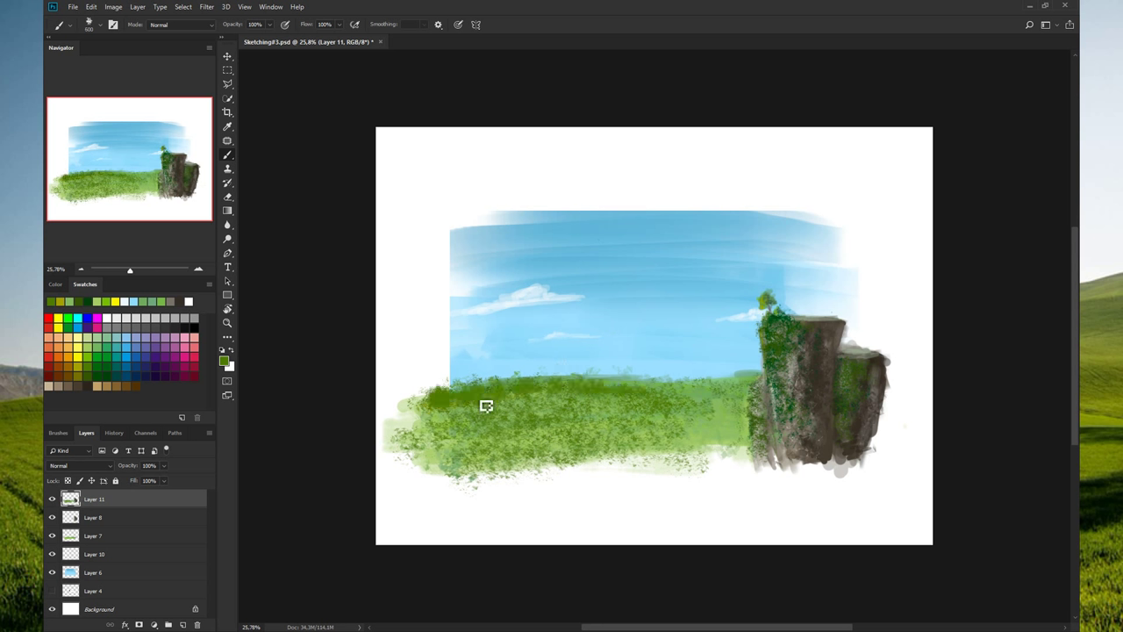
pyautogui.moveTo(650, 369)
pyautogui.mouseDown()
pyautogui.moveTo(499, 393)
pyautogui.moveTo(533, 400)
pyautogui.moveTo(441, 421)
pyautogui.moveTo(431, 436)
pyautogui.moveTo(594, 421)
pyautogui.moveTo(552, 408)
pyautogui.moveTo(559, 444)
pyautogui.moveTo(415, 462)
pyautogui.moveTo(518, 461)
pyautogui.moveTo(431, 466)
pyautogui.moveTo(544, 426)
pyautogui.moveTo(614, 443)
pyautogui.moveTo(628, 397)
pyautogui.moveTo(610, 415)
pyautogui.moveTo(680, 416)
pyautogui.moveTo(658, 441)
pyautogui.moveTo(528, 424)
pyautogui.mouseUp()
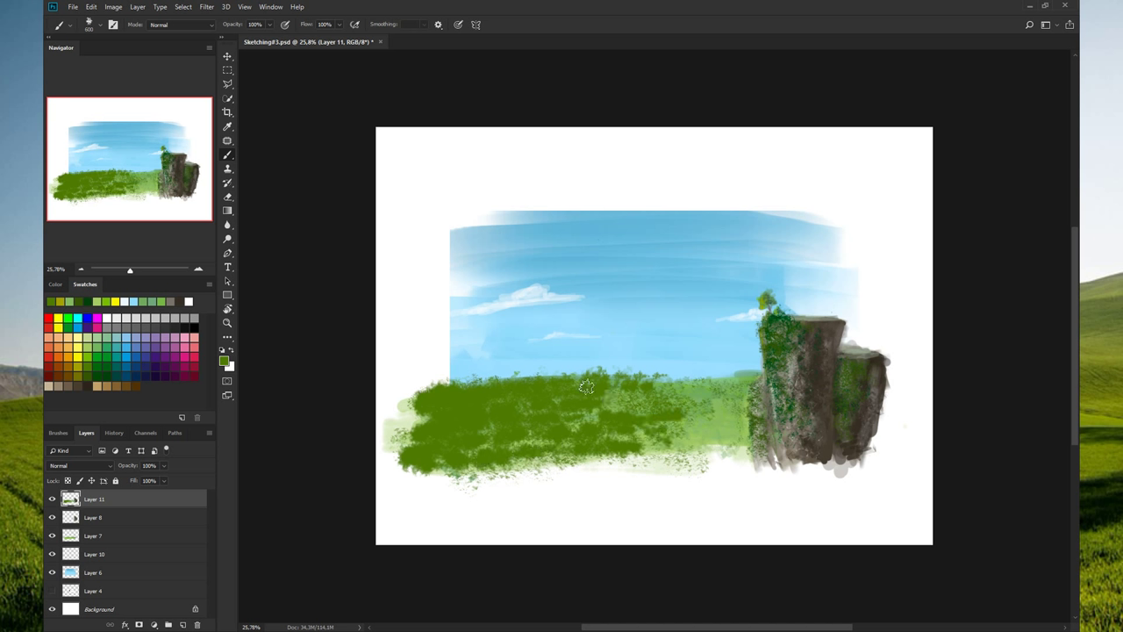
pyautogui.moveTo(727, 371)
pyautogui.mouseDown()
pyautogui.moveTo(748, 368)
pyautogui.moveTo(666, 386)
pyautogui.mouseUp()
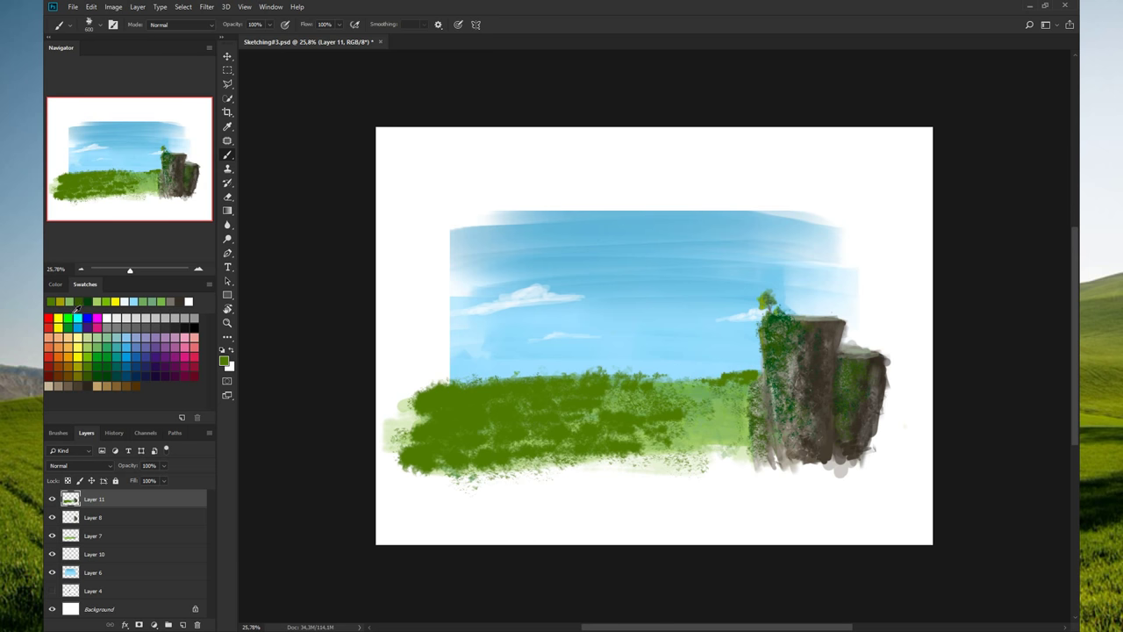
# - Blend lighter yellow-green into the left grass and darken the lower grass edge
pyautogui.click(106, 301)
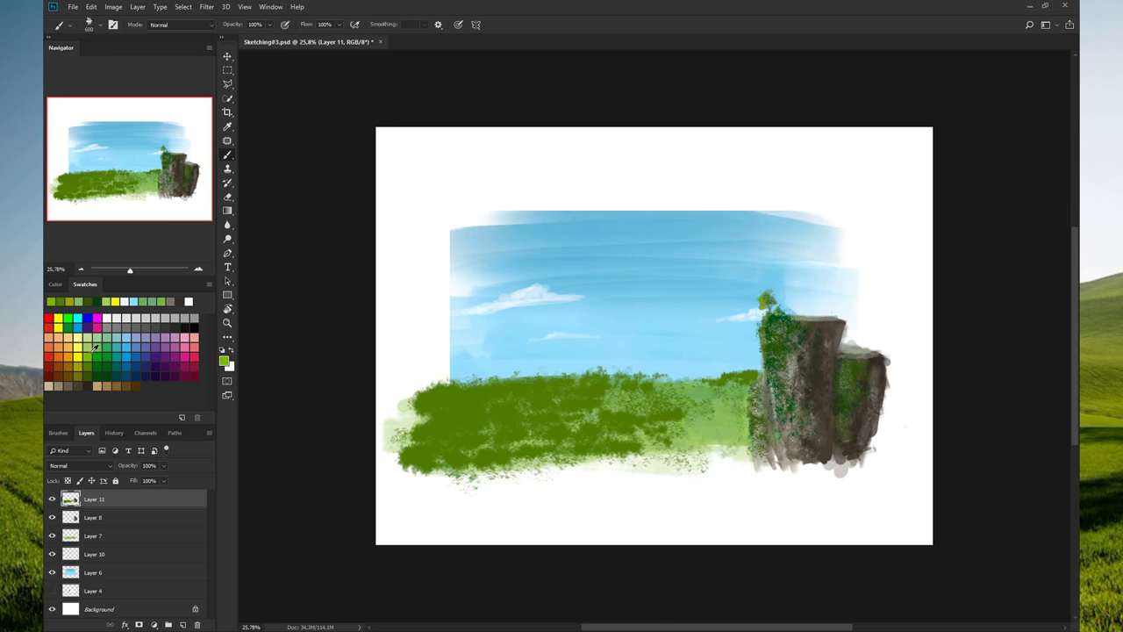
pyautogui.moveTo(435, 405); pyautogui.dragTo(539, 399)
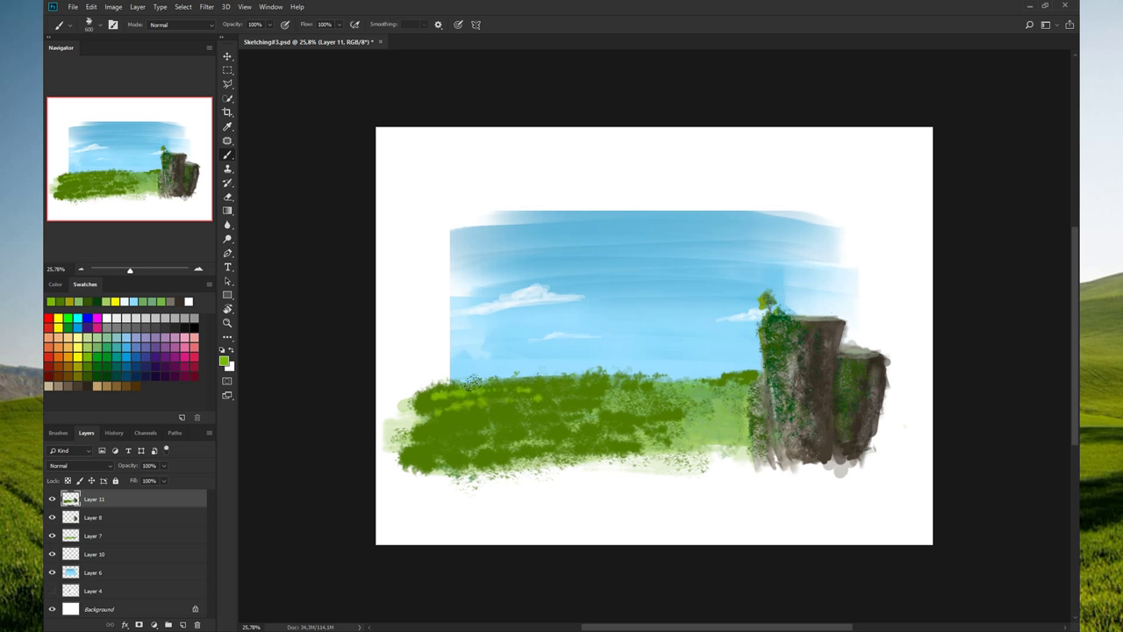
pyautogui.hotkey('ctrl', 'z')
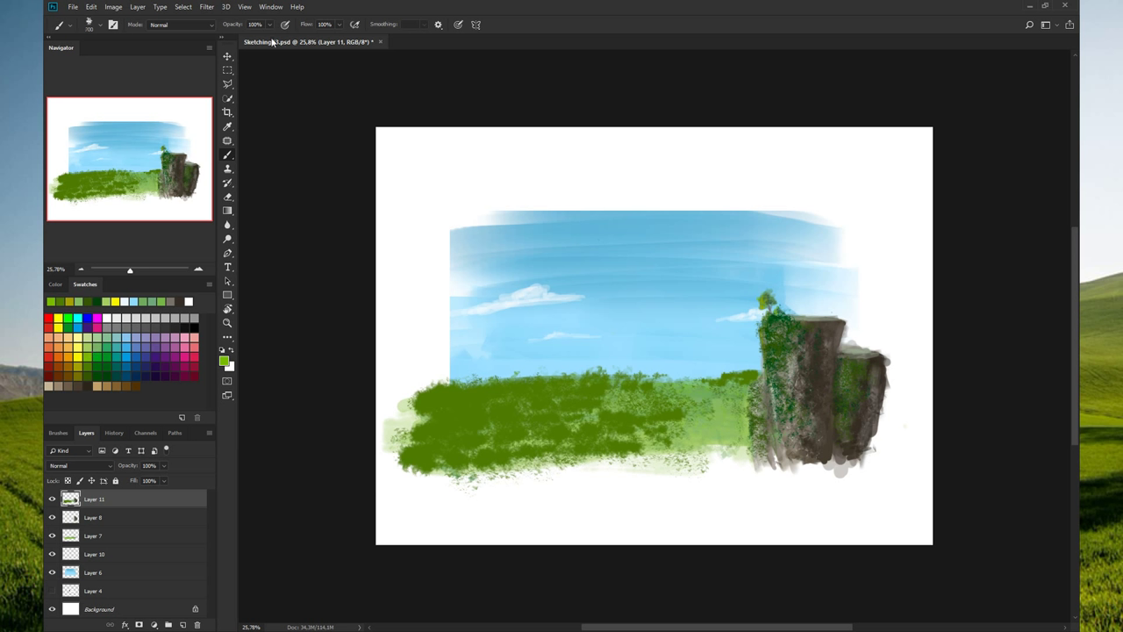
pyautogui.moveTo(439, 397); pyautogui.dragTo(494, 407)
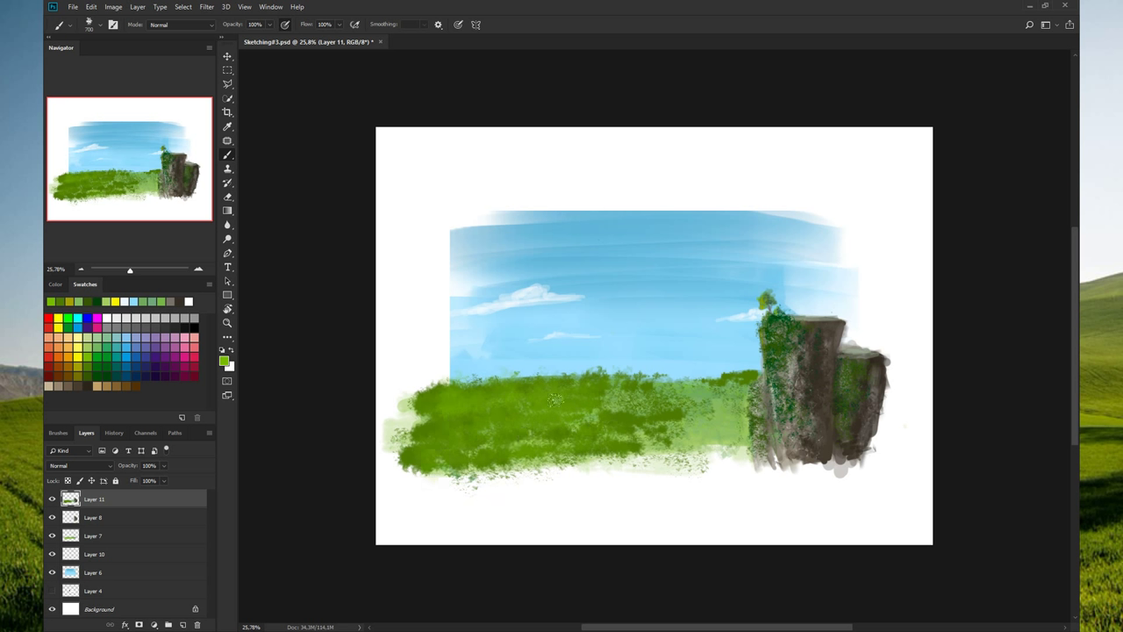
pyautogui.moveTo(434, 447); pyautogui.dragTo(538, 468)
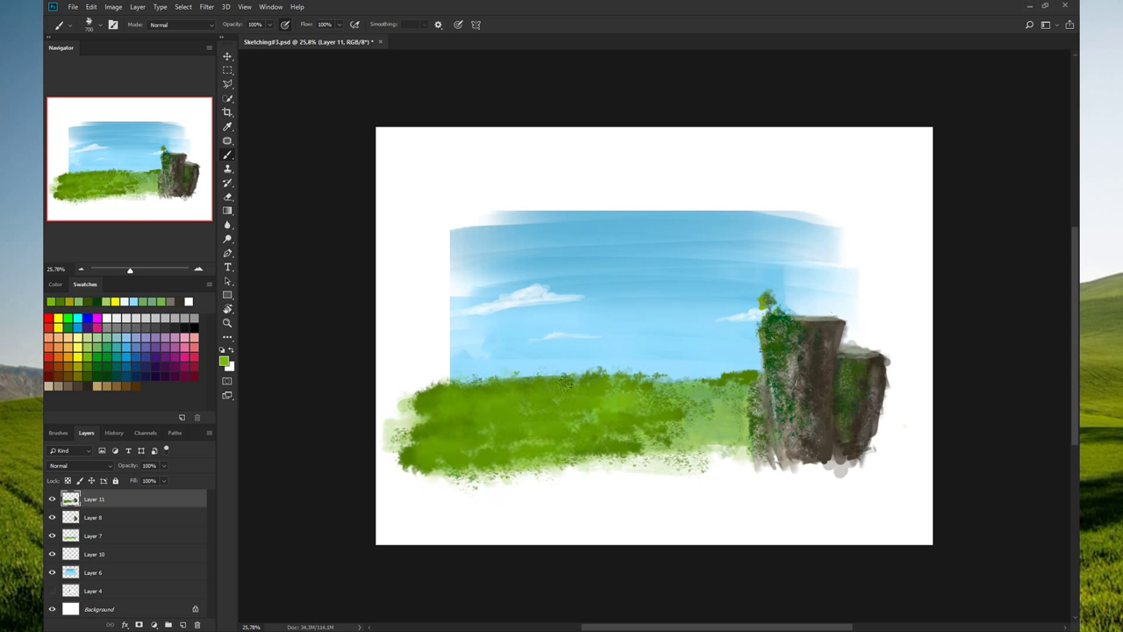
pyautogui.moveTo(654, 436); pyautogui.dragTo(583, 449)
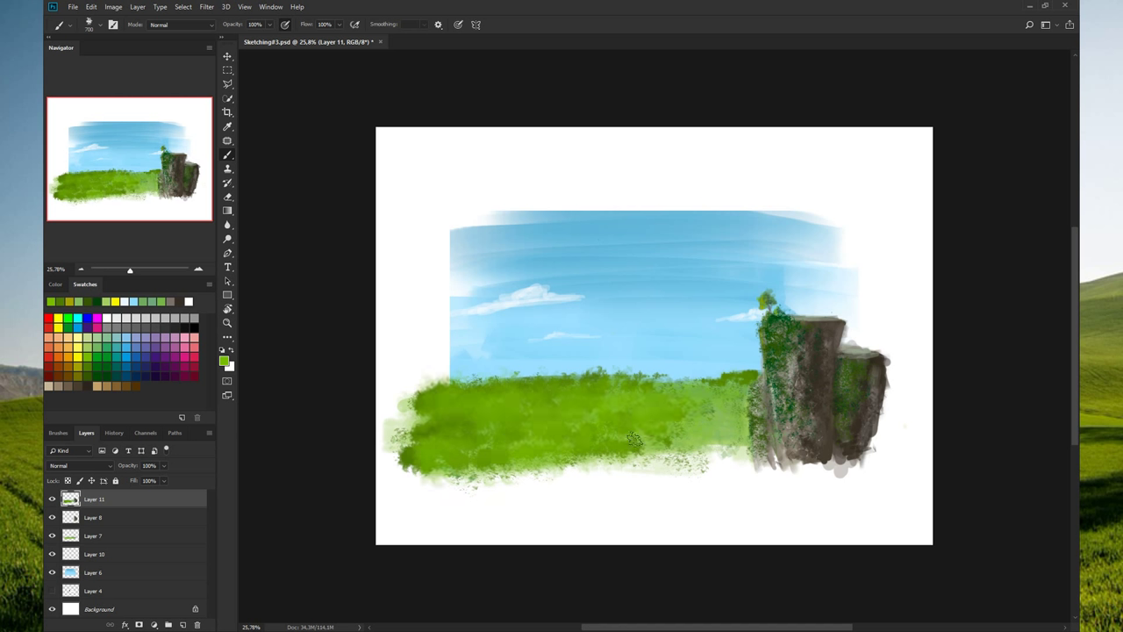
# - Darken the grass bottom, then paint green moss with yellow highlights down the left cliff face
pyautogui.moveTo(631, 446); pyautogui.dragTo(504, 471)
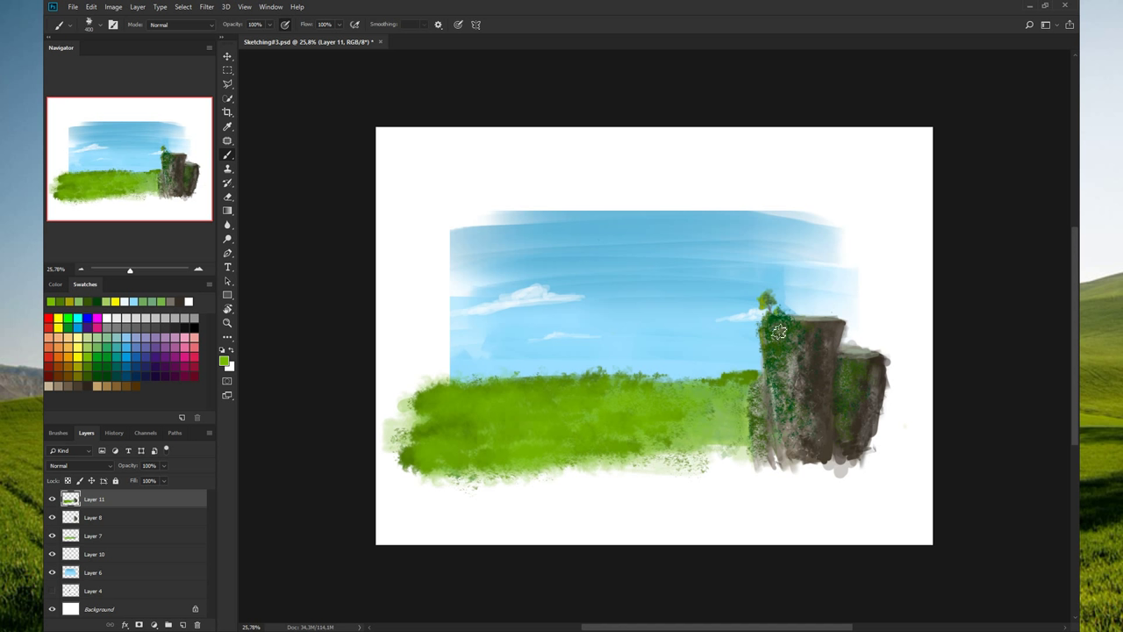
pyautogui.moveTo(781, 348); pyautogui.dragTo(788, 420)
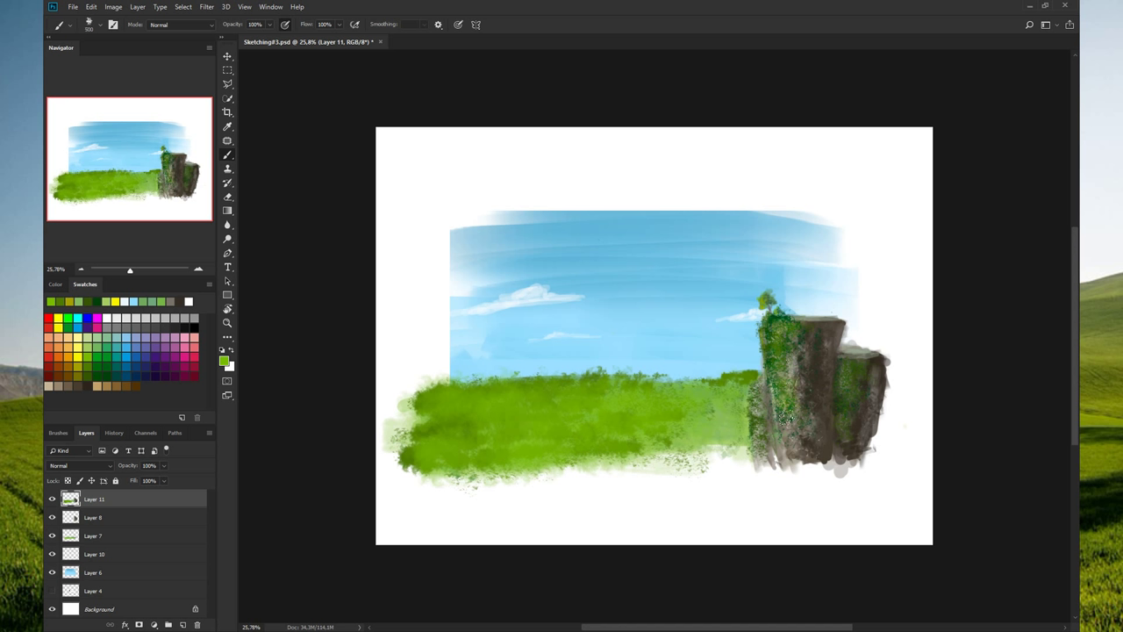
pyautogui.moveTo(789, 344); pyautogui.dragTo(791, 413)
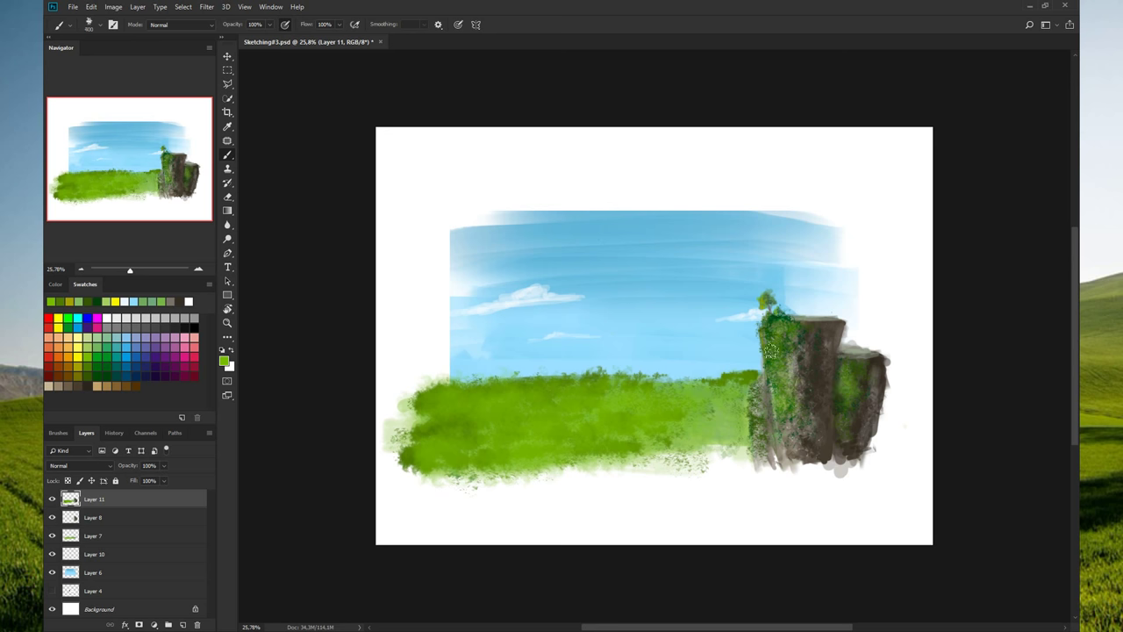
pyautogui.moveTo(770, 350); pyautogui.dragTo(765, 326)
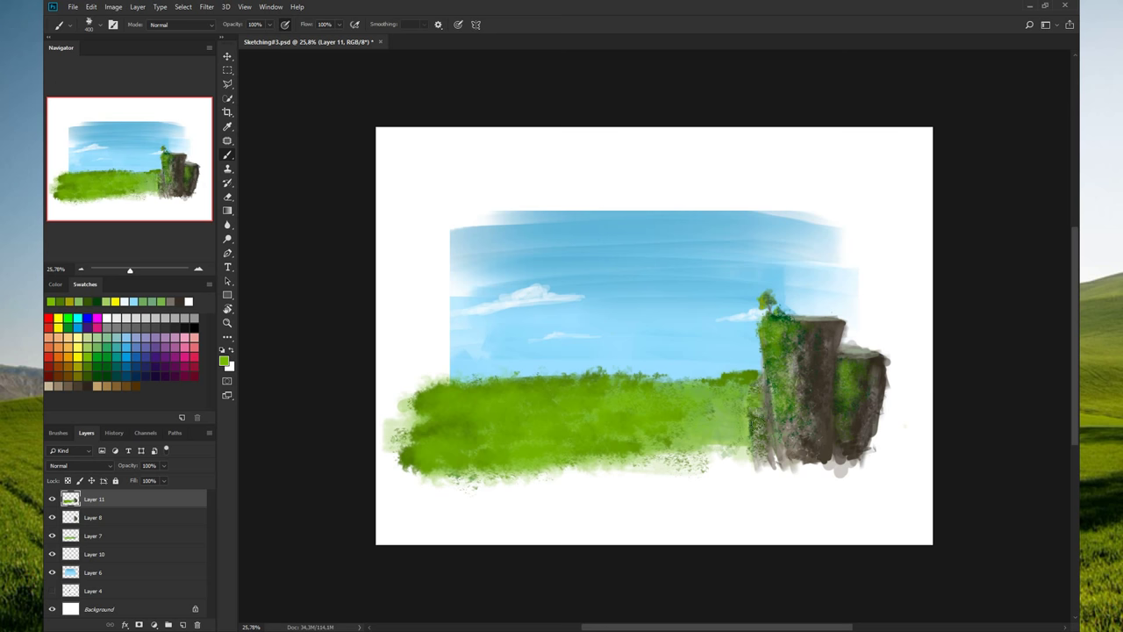
pyautogui.click(116, 301)
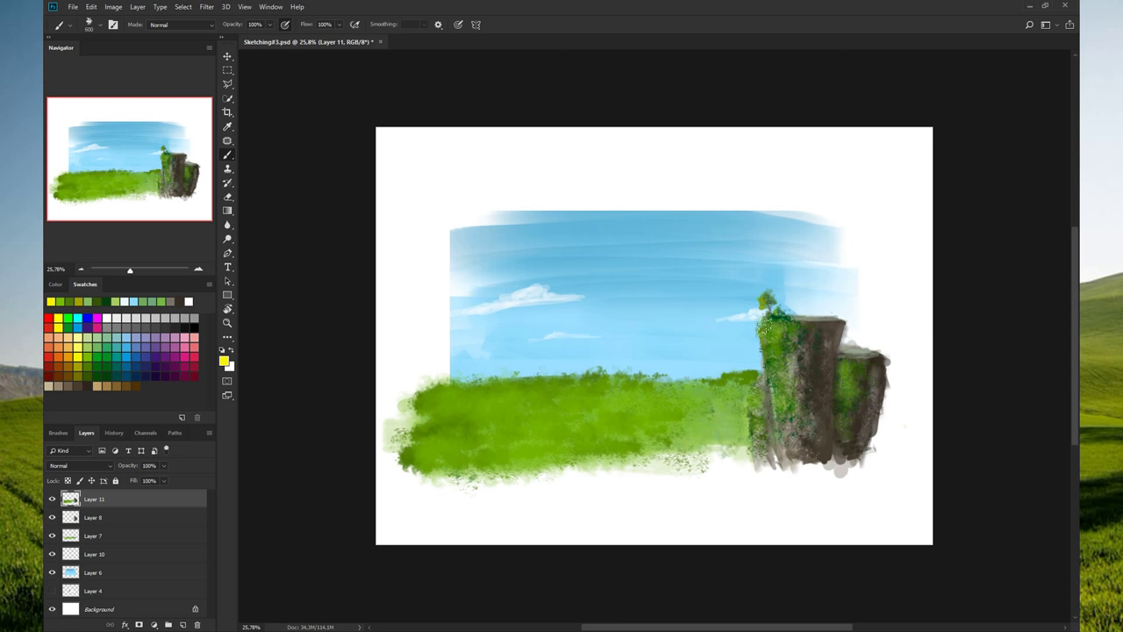
pyautogui.moveTo(768, 340)
pyautogui.mouseDown()
pyautogui.moveTo(776, 317)
pyautogui.moveTo(779, 409)
pyautogui.mouseUp()
pyautogui.moveTo(842, 370); pyautogui.dragTo(850, 431)
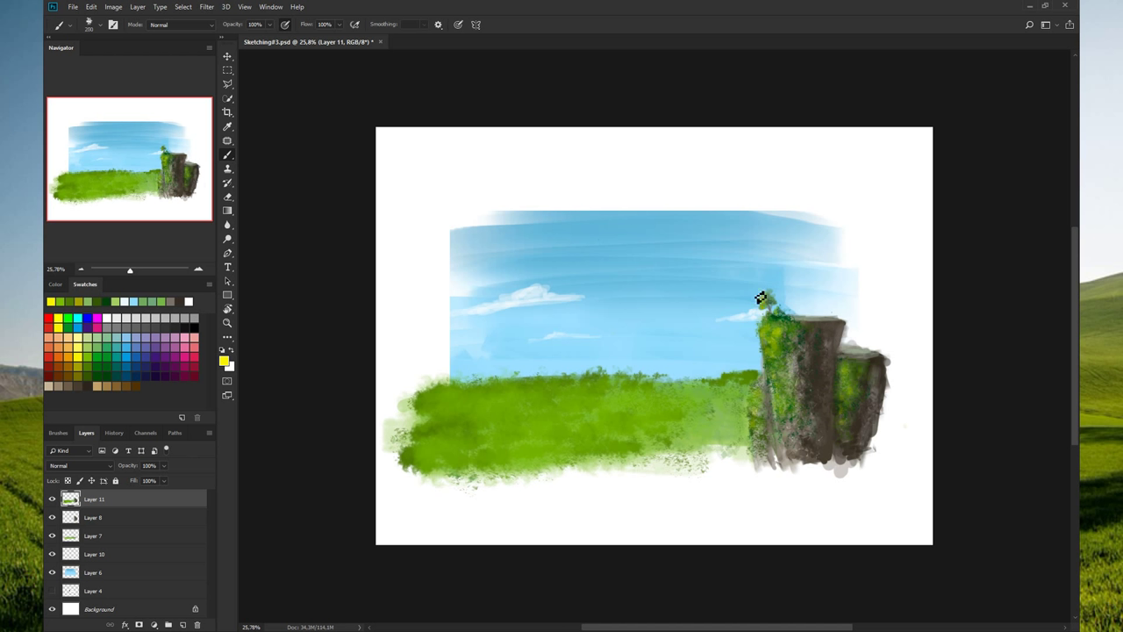
# - Fill out the tree top above the cliff with dark green, then lighter green
pyautogui.click(109, 301)
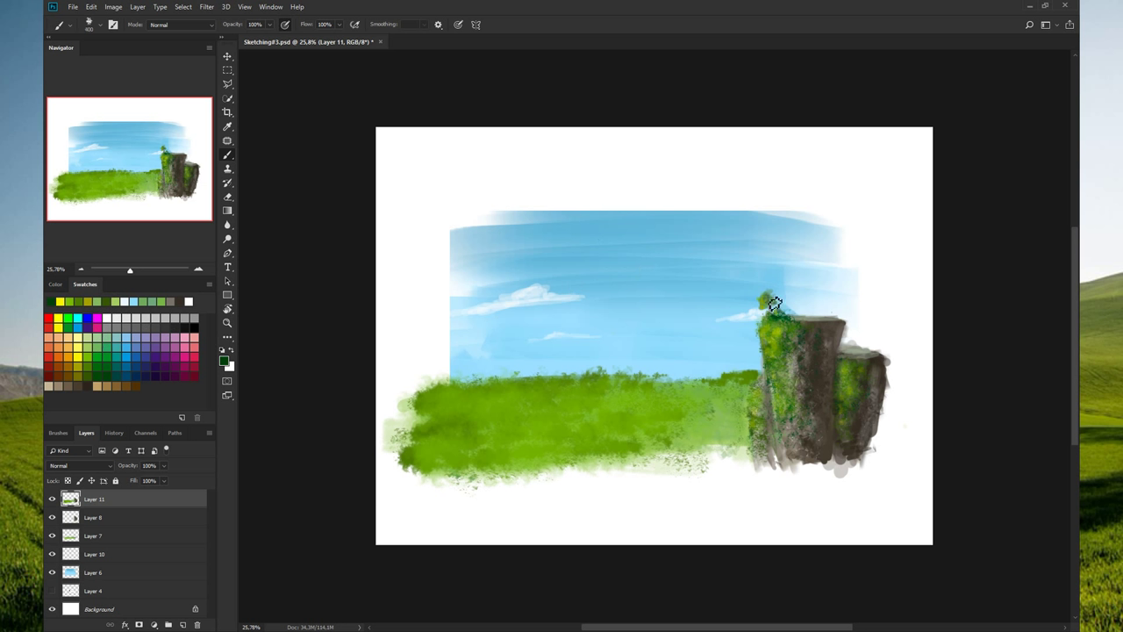
pyautogui.moveTo(774, 303); pyautogui.dragTo(770, 301)
pyautogui.moveTo(768, 301); pyautogui.dragTo(772, 330)
pyautogui.keyDown('alt'); pyautogui.click(774, 331); pyautogui.keyUp('alt')
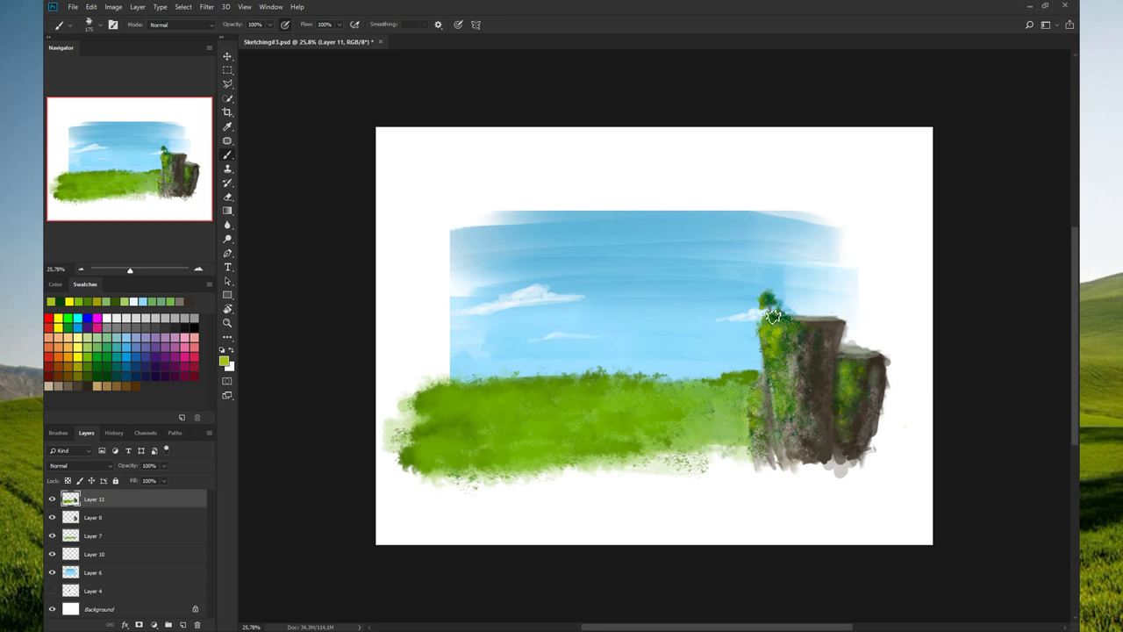
pyautogui.click(94, 358)
pyautogui.moveTo(764, 301); pyautogui.dragTo(771, 293)
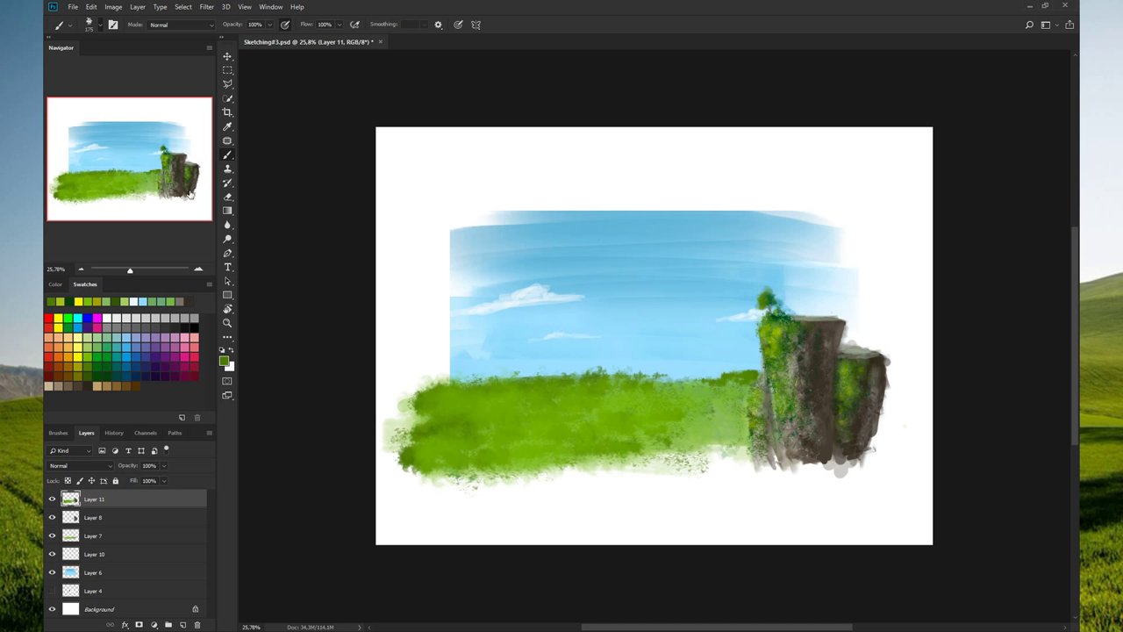
# - Speckle light texture onto the grass beside the cliff, undoing stray dabs in the sky and upper grass
pyautogui.click(667, 302)
pyautogui.hotkey('ctrl', 'z')
pyautogui.moveTo(558, 382); pyautogui.dragTo(519, 412)
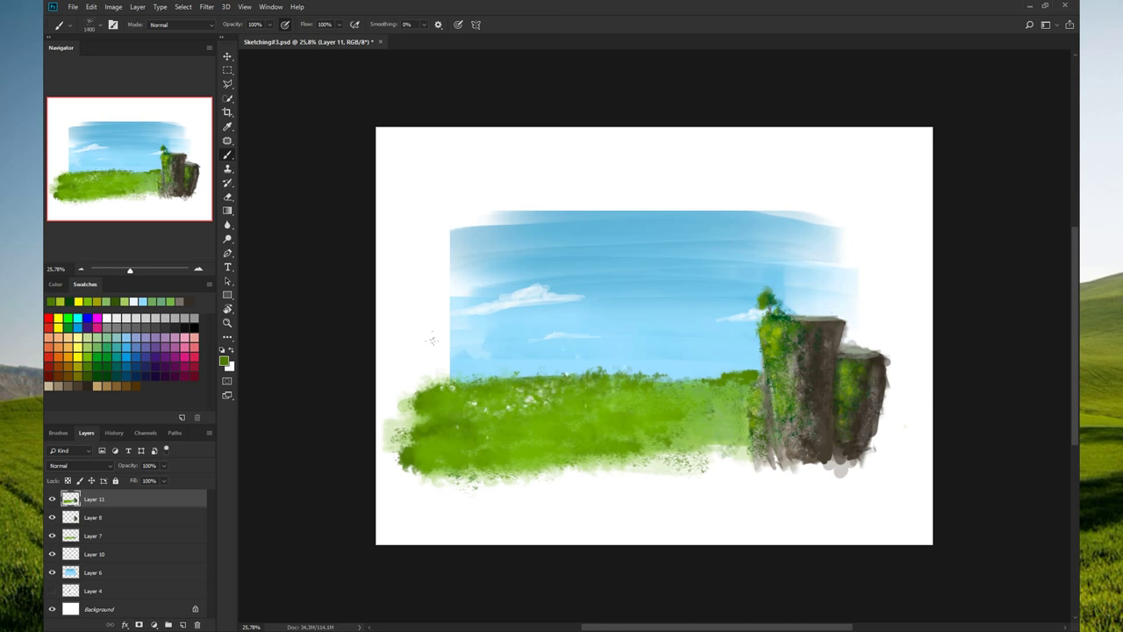
pyautogui.hotkey('ctrl', 'z')
pyautogui.hotkey('ctrl', 'z')
pyautogui.keyDown('alt'); pyautogui.click(610, 442); pyautogui.keyUp('alt')
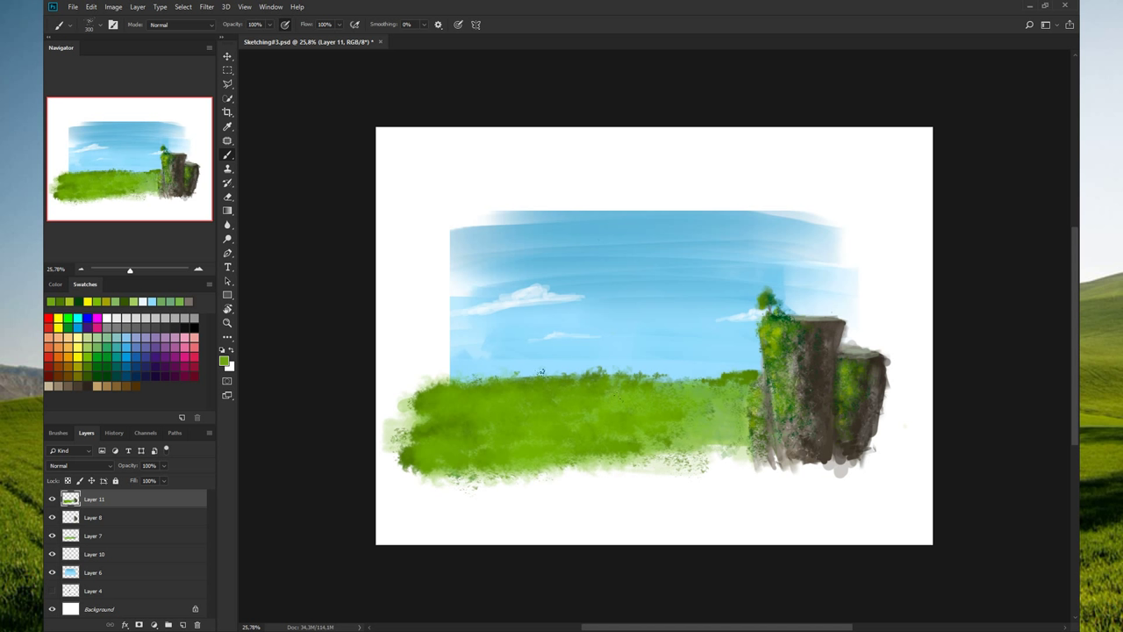
pyautogui.moveTo(543, 373)
pyautogui.mouseDown()
pyautogui.moveTo(450, 397)
pyautogui.moveTo(460, 397)
pyautogui.moveTo(445, 418)
pyautogui.mouseUp()
pyautogui.hotkey('ctrl', 'z')
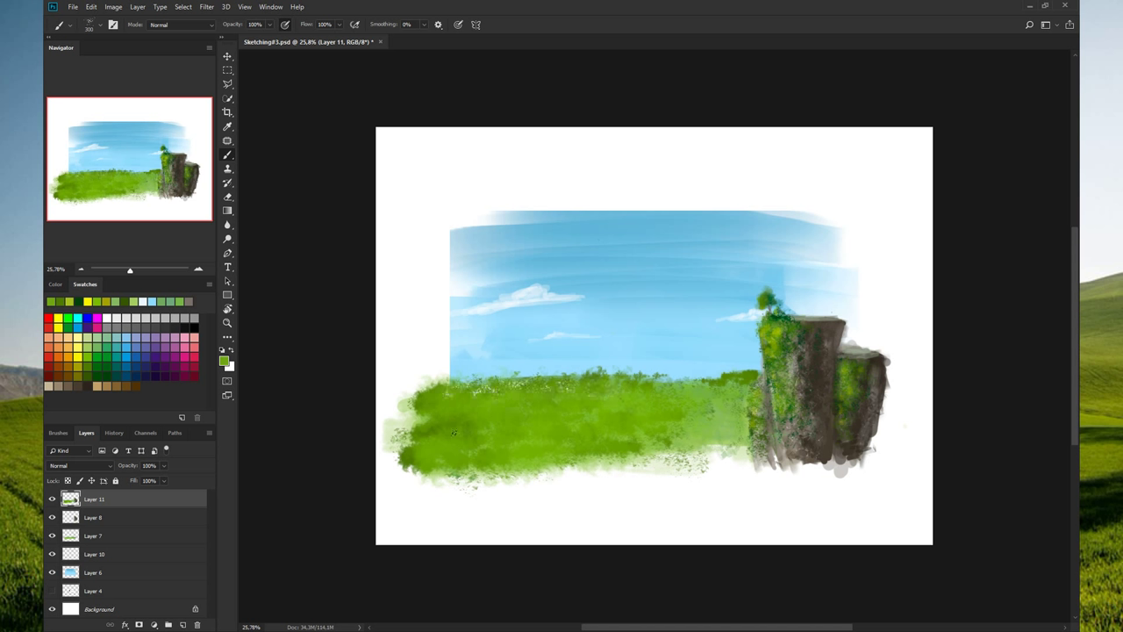
pyautogui.hotkey('ctrl', 'z')
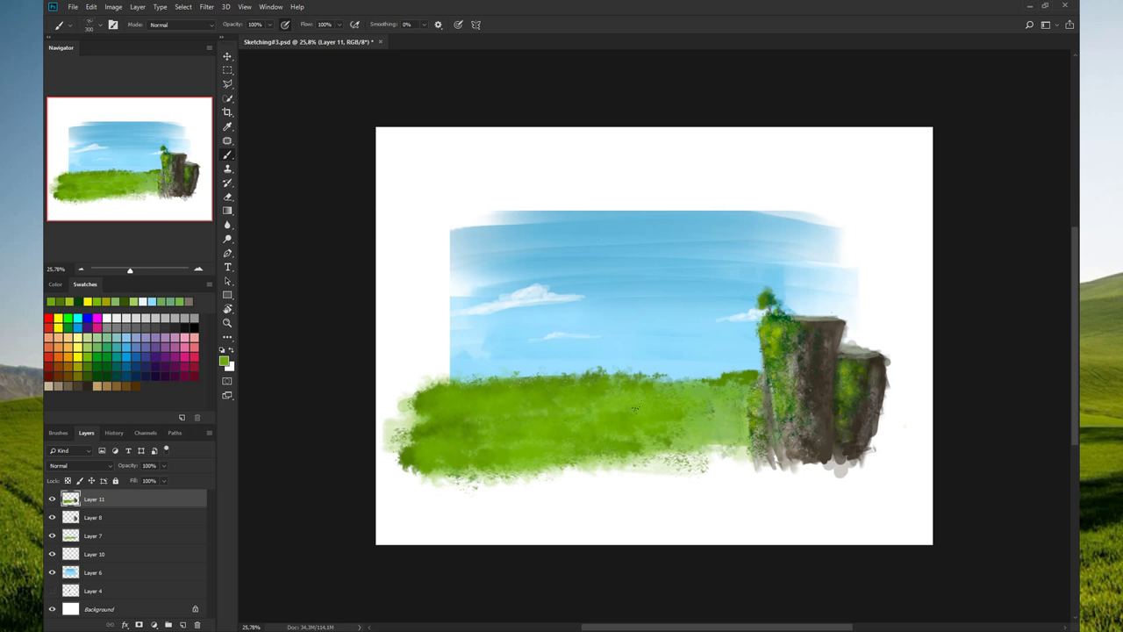
pyautogui.moveTo(699, 378)
pyautogui.mouseDown()
pyautogui.moveTo(698, 390)
pyautogui.moveTo(726, 405)
pyautogui.moveTo(718, 429)
pyautogui.mouseUp()
pyautogui.moveTo(651, 380)
pyautogui.mouseDown()
pyautogui.moveTo(692, 388)
pyautogui.moveTo(733, 428)
pyautogui.moveTo(723, 424)
pyautogui.mouseUp()
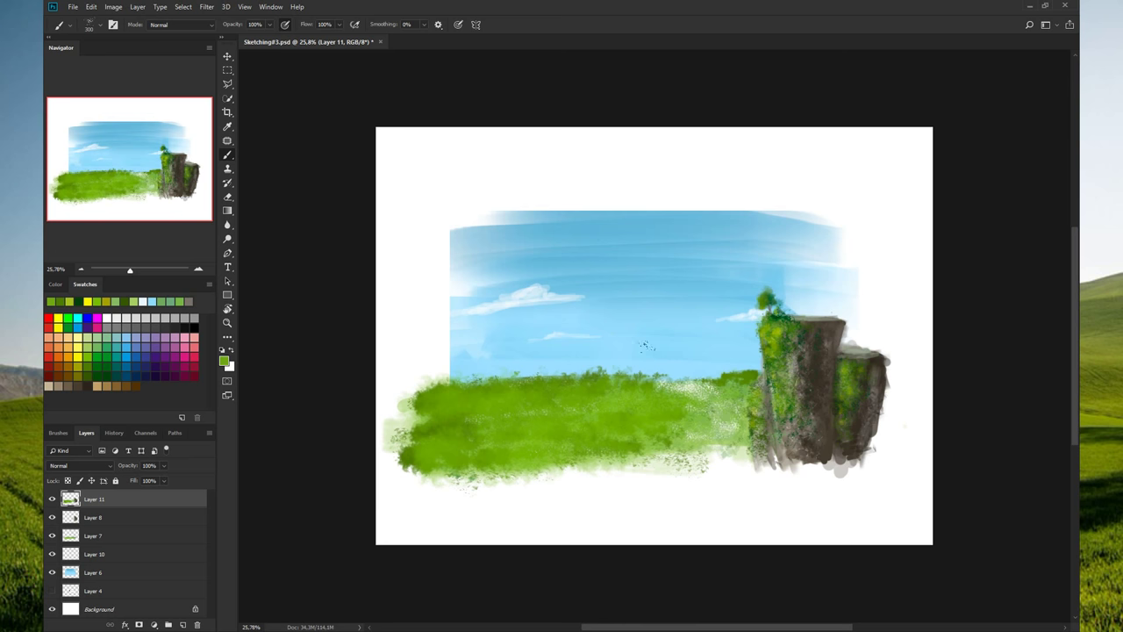
# - Pick a sky-blue paint colour and add a new empty Layer 12 above Layer 11
pyautogui.keyDown('alt'); pyautogui.click(620, 235); pyautogui.keyUp('alt')
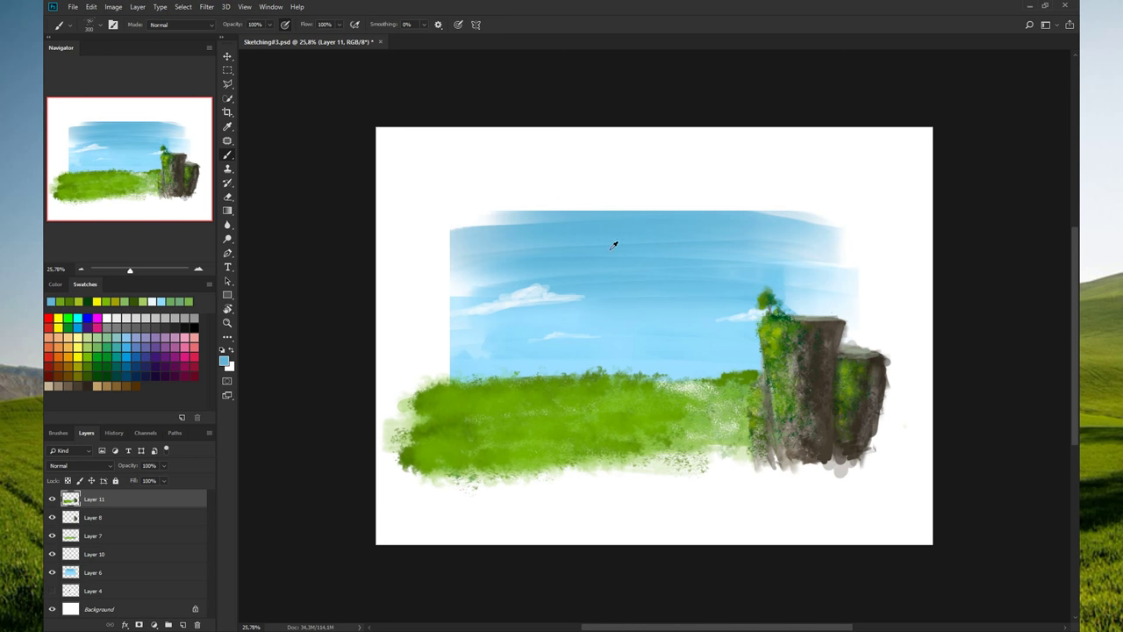
pyautogui.click(131, 360)
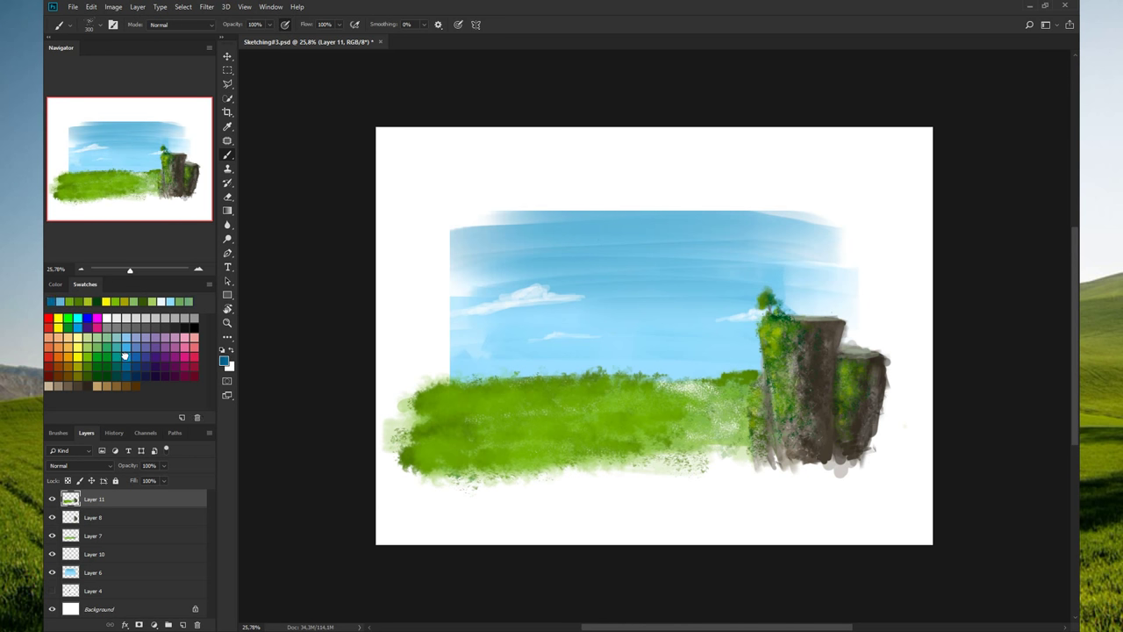
pyautogui.click(183, 624)
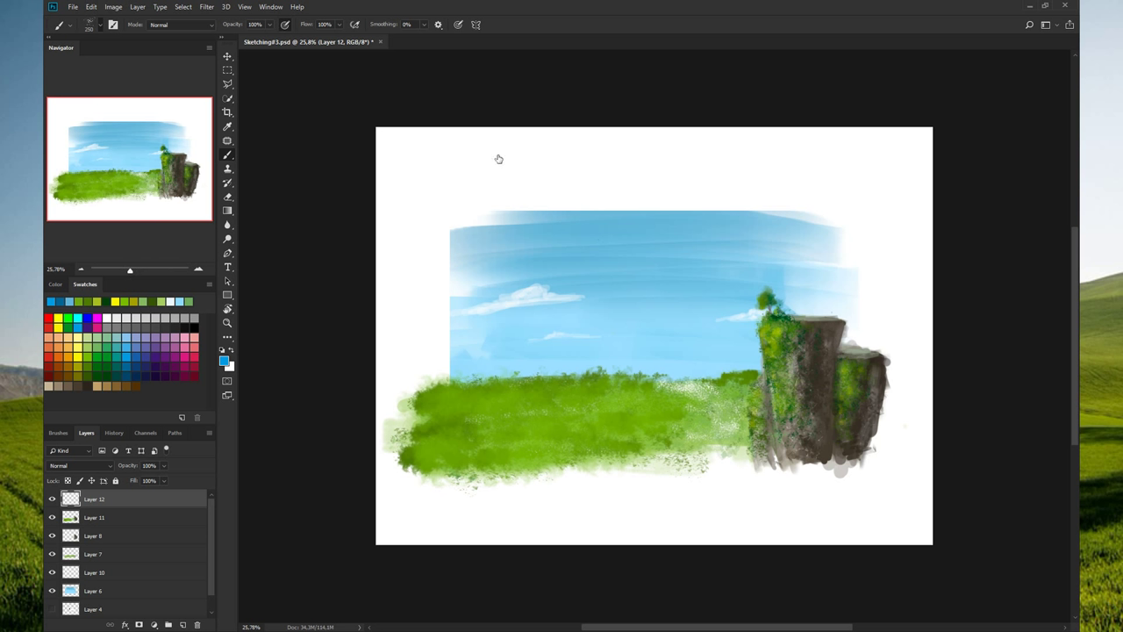
# - Brush light turquoise ripple strokes along the stream, then sample a cloud's near-white colour
pyautogui.press('.')
pyautogui.moveTo(708, 387)
pyautogui.mouseDown()
pyautogui.moveTo(681, 385)
pyautogui.moveTo(702, 388)
pyautogui.moveTo(711, 409)
pyautogui.moveTo(693, 413)
pyautogui.moveTo(735, 410)
pyautogui.moveTo(701, 417)
pyautogui.moveTo(726, 421)
pyautogui.moveTo(703, 431)
pyautogui.moveTo(729, 433)
pyautogui.moveTo(680, 434)
pyautogui.moveTo(732, 437)
pyautogui.moveTo(676, 453)
pyautogui.mouseUp()
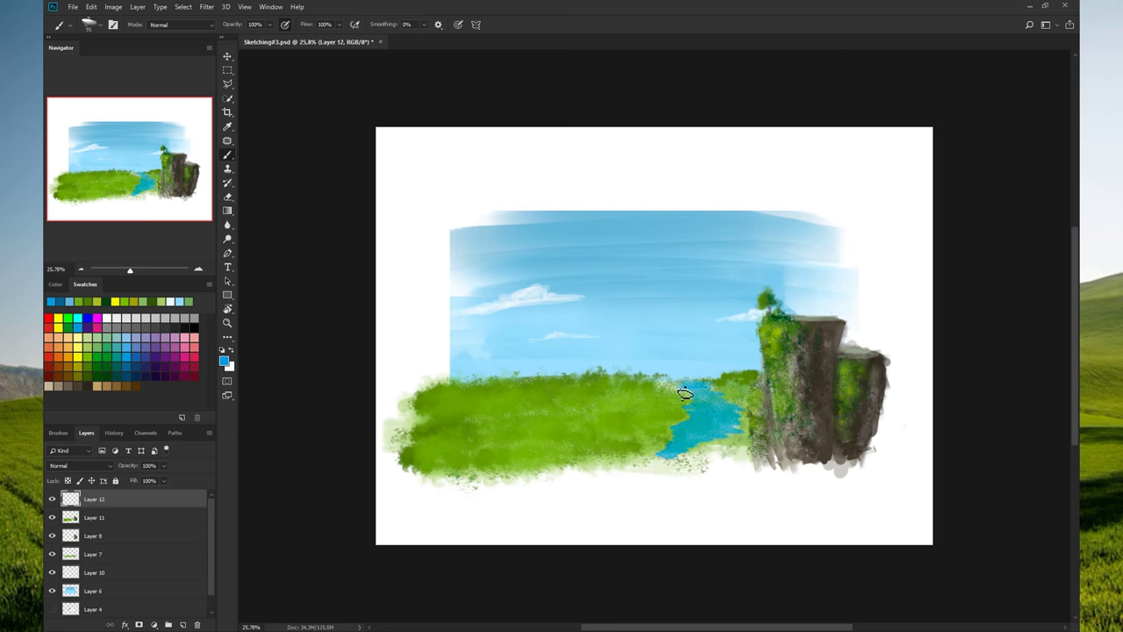
pyautogui.moveTo(690, 391); pyautogui.dragTo(703, 407)
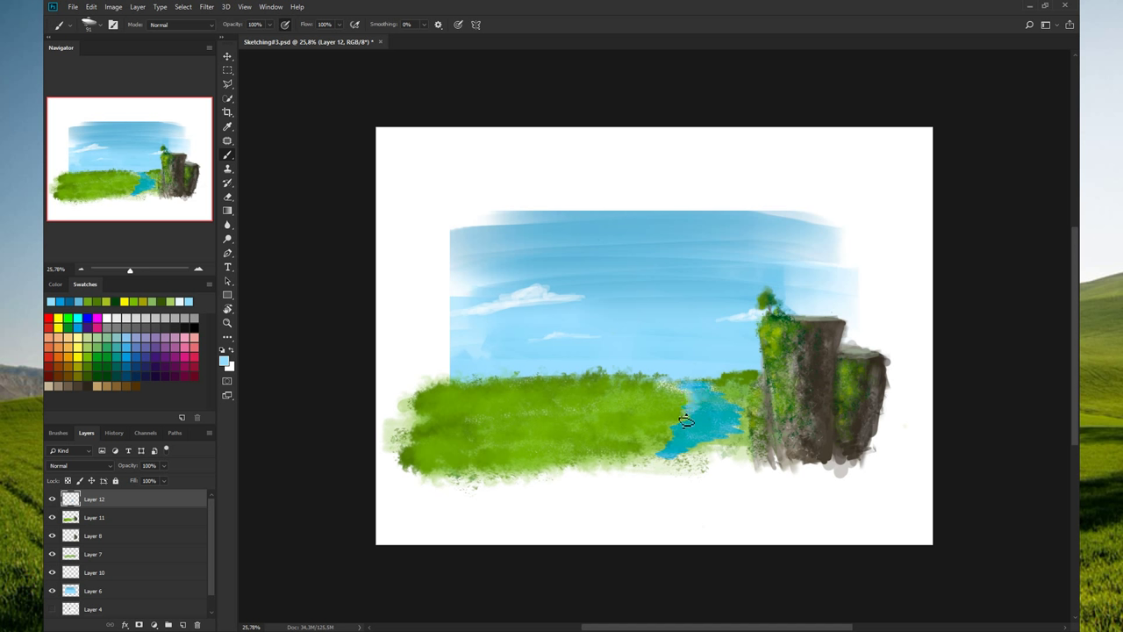
pyautogui.moveTo(690, 426); pyautogui.dragTo(668, 451)
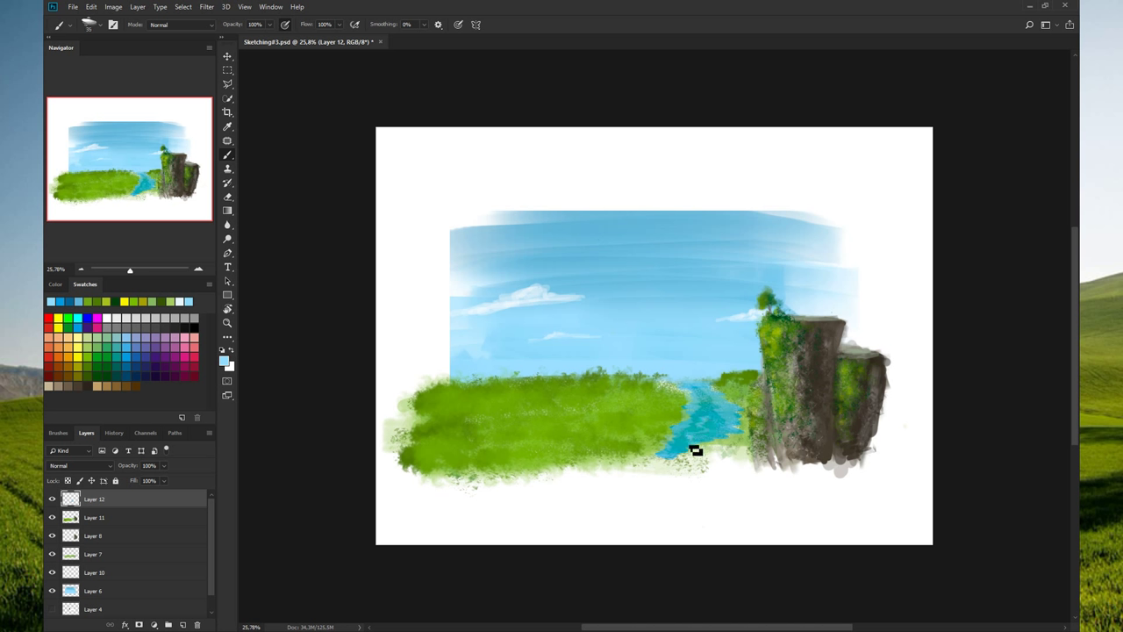
pyautogui.keyDown('alt'); pyautogui.click(534, 289); pyautogui.keyUp('alt')
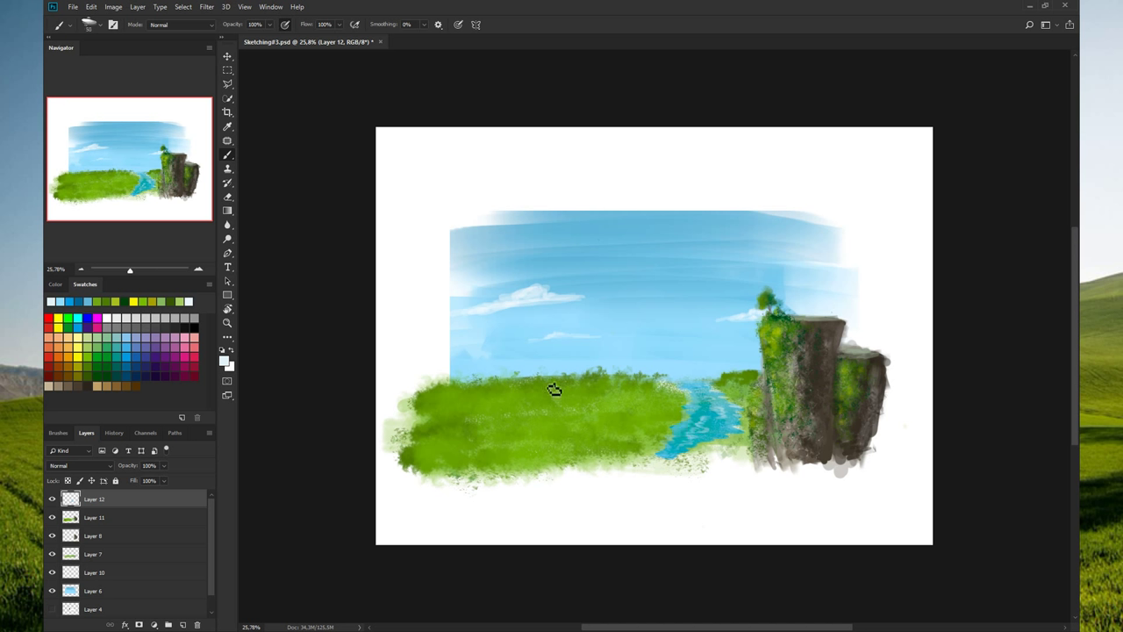
# - Pick a dark swatch and darken the right edge of the tall cliff's top
pyautogui.click(88, 387)
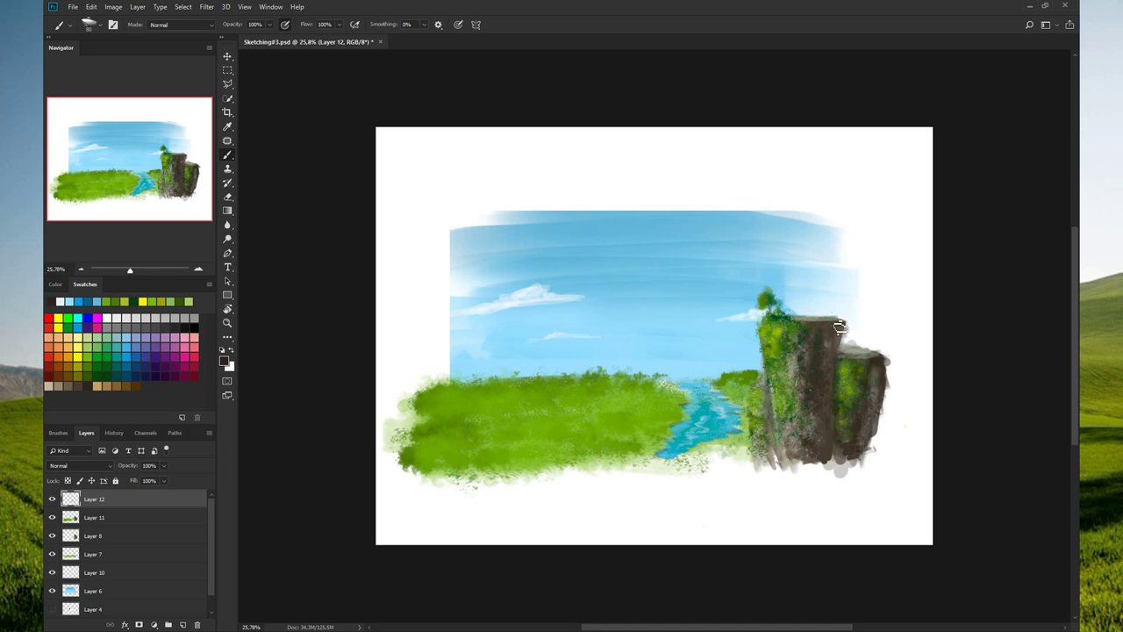
pyautogui.moveTo(841, 323); pyautogui.dragTo(842, 355)
# - Scribble grey test strokes in the blank area below the meadow, undoing one and retrying
pyautogui.press('l')
pyautogui.moveTo(714, 489); pyautogui.dragTo(697, 500)
pyautogui.hotkey('ctrl', 'z')
pyautogui.moveTo(647, 496)
pyautogui.mouseDown()
pyautogui.moveTo(668, 516)
pyautogui.moveTo(699, 509)
pyautogui.moveTo(689, 497)
pyautogui.mouseUp()
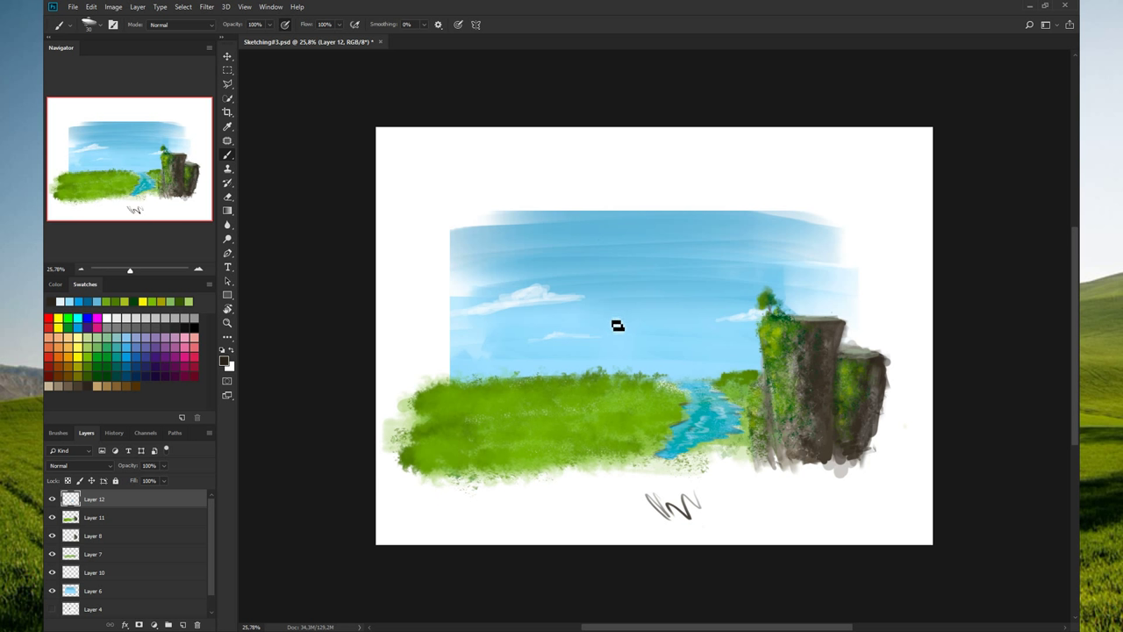
# - Remove the test scribble and paint blue strokes pushing the river's lower-left end into the bank
pyautogui.hotkey('ctrl', 'z')
pyautogui.hotkey('ctrl', 'z')
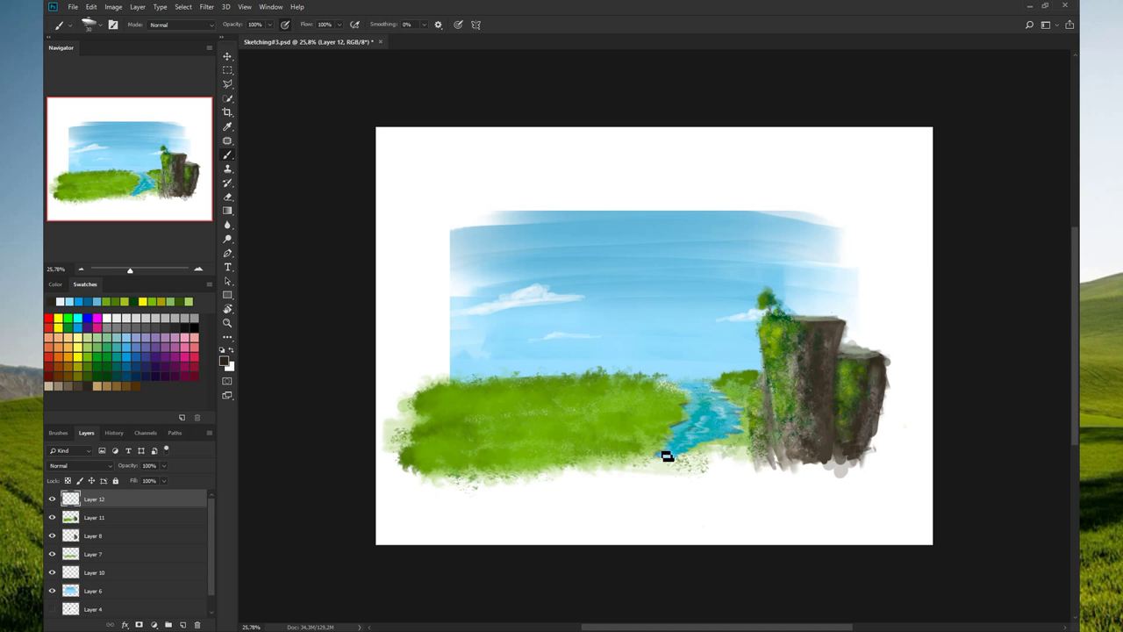
pyautogui.moveTo(664, 458); pyautogui.dragTo(667, 451)
pyautogui.moveTo(714, 431); pyautogui.dragTo(674, 444)
# - Sample a pale sky blue and enlarge the brush from 90 to 175 at 55% opacity
pyautogui.click(143, 302)
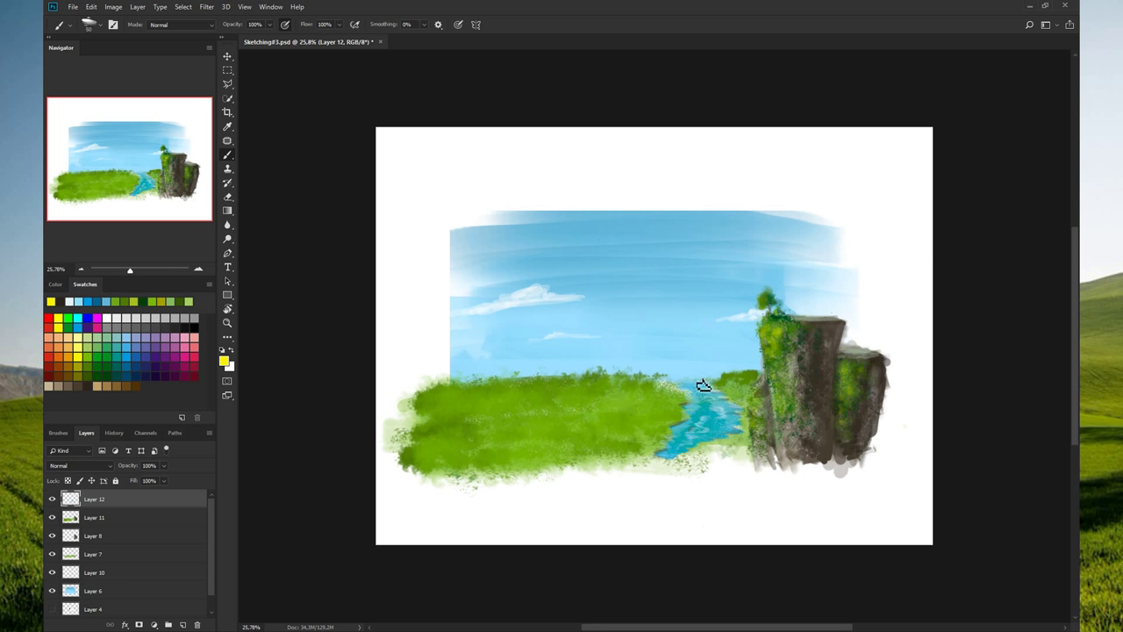
pyautogui.press(']')
pyautogui.keyDown('alt'); pyautogui.click(626, 325); pyautogui.keyUp('alt')
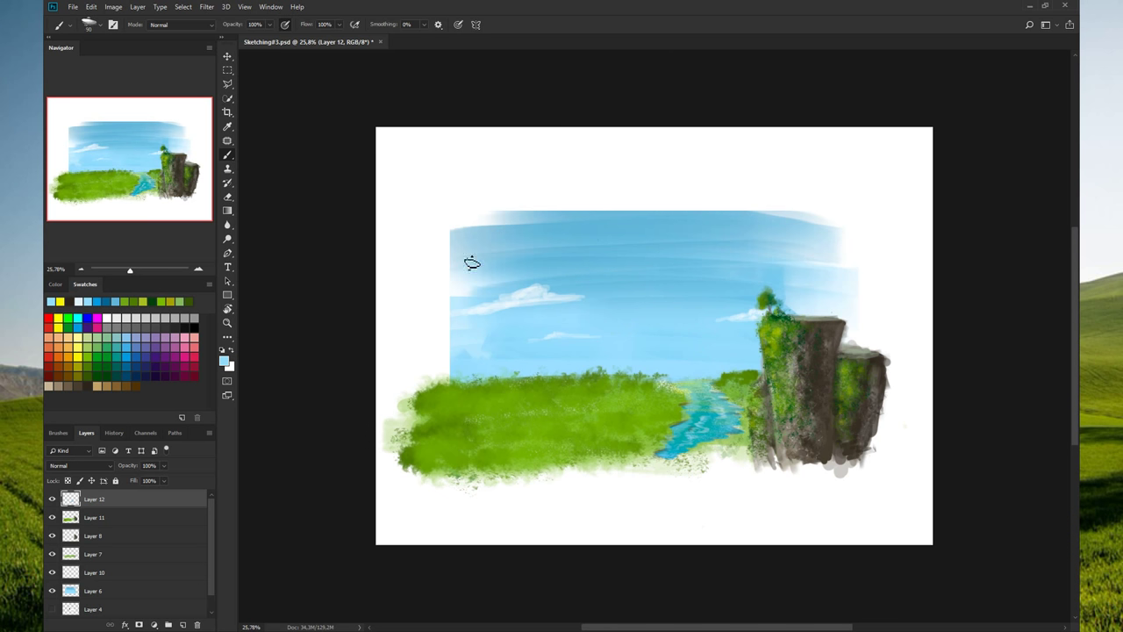
pyautogui.click(107, 300)
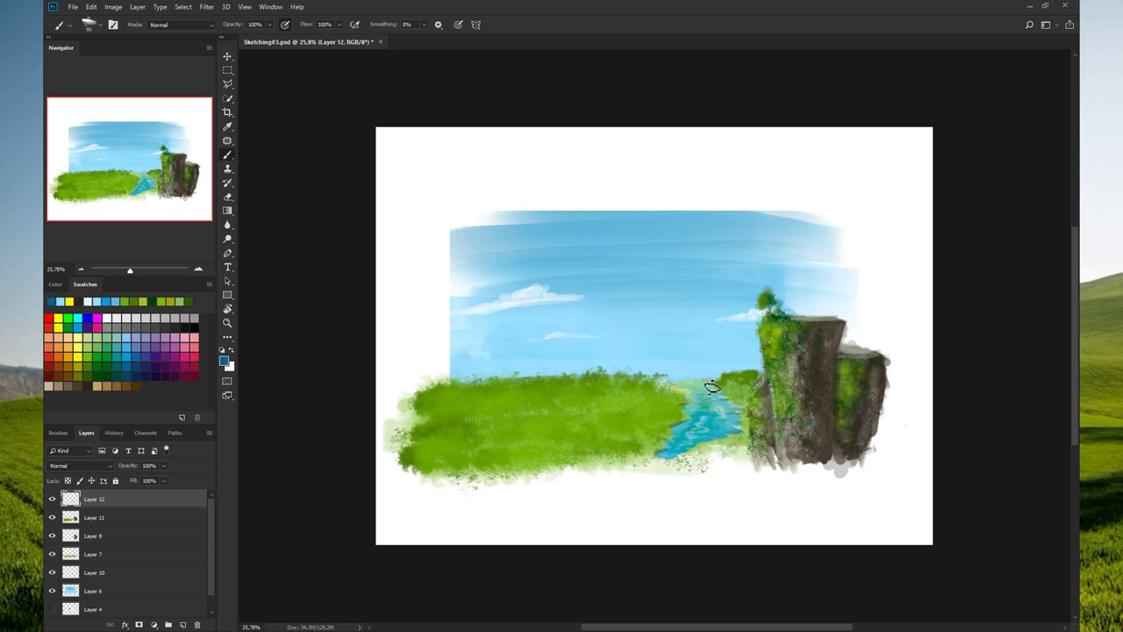
pyautogui.press(']')
pyautogui.press(']')
pyautogui.press(']')
pyautogui.keyDown('alt'); pyautogui.click(500, 312); pyautogui.keyUp('alt')
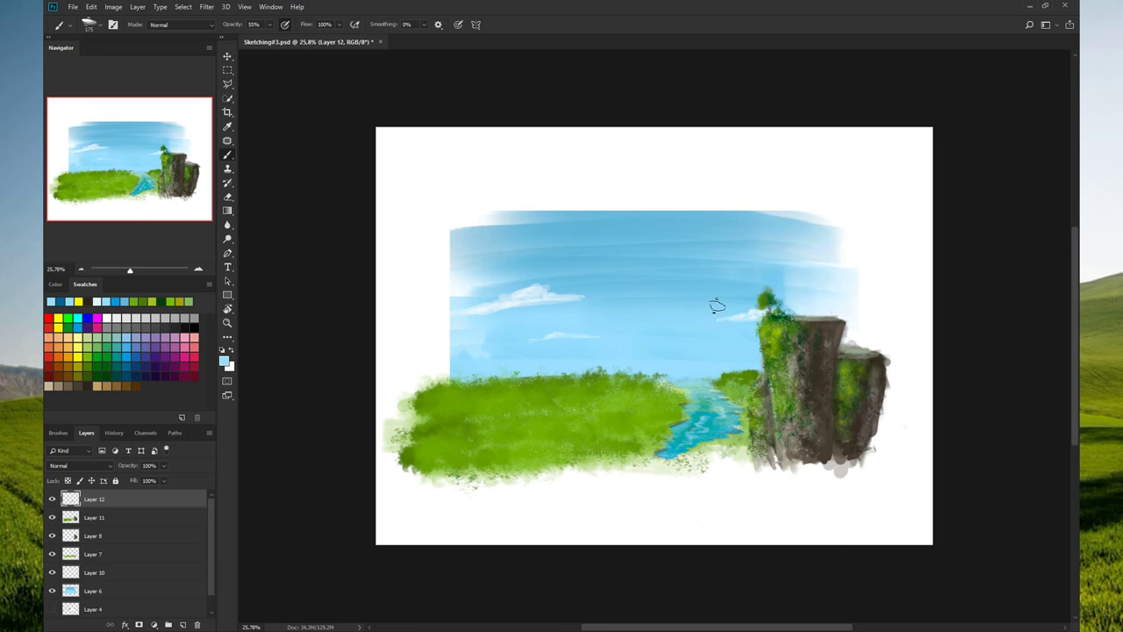
# - Sample sky, teal and white tones and brush faint light strokes over the distant river
pyautogui.keyDown('alt'); pyautogui.click(684, 424); pyautogui.keyUp('alt')
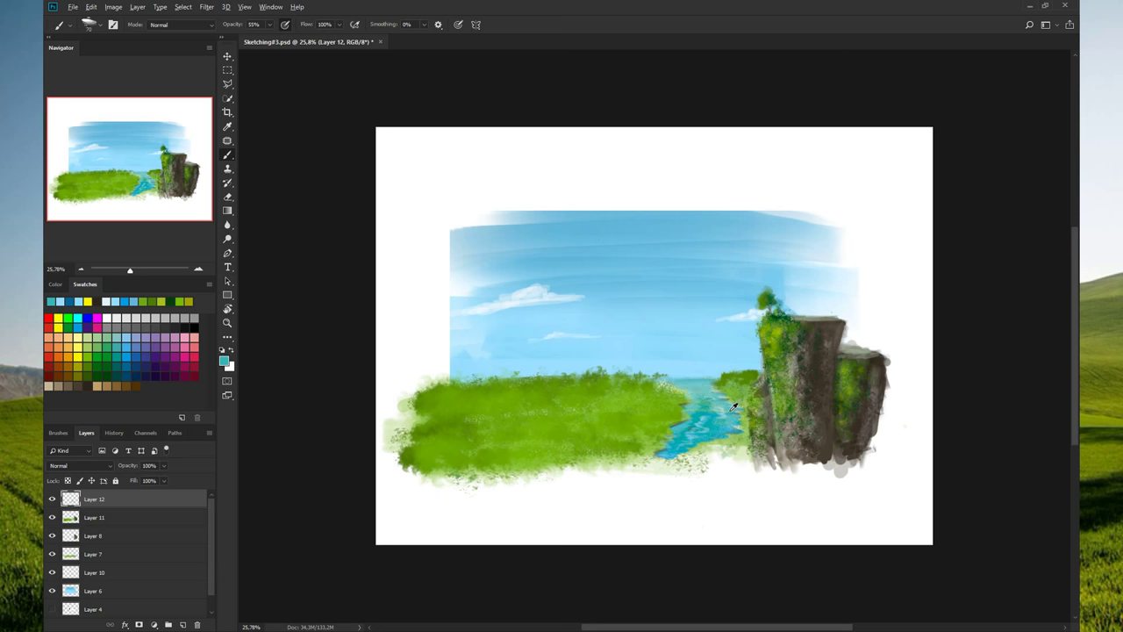
pyautogui.keyDown('alt'); pyautogui.click(719, 405); pyautogui.keyUp('alt')
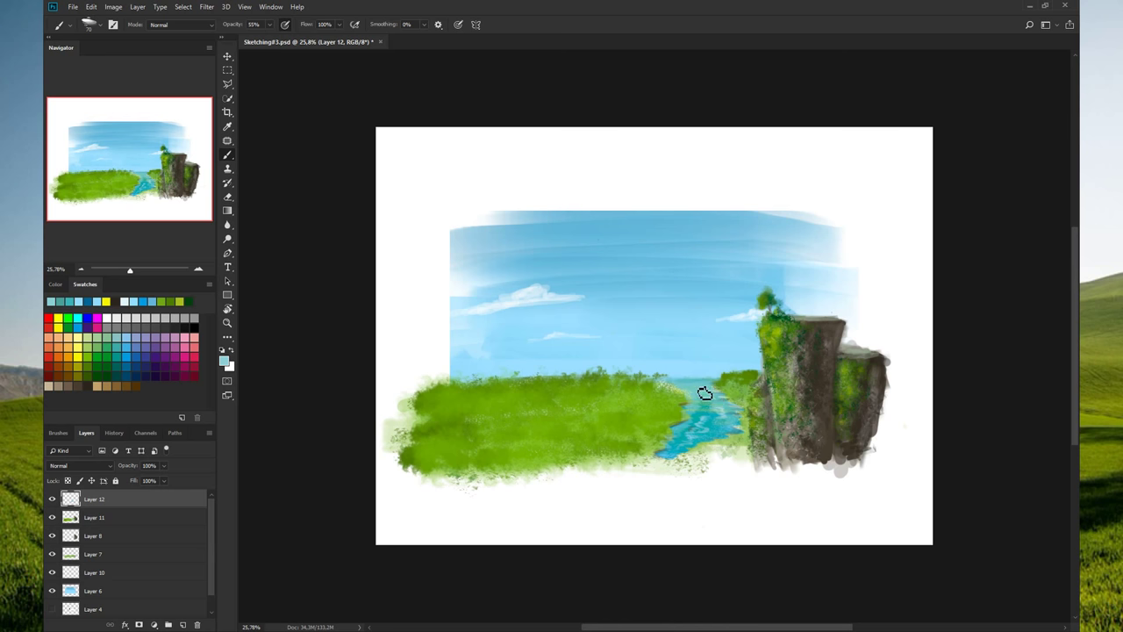
pyautogui.keyDown('alt'); pyautogui.click(406, 269); pyautogui.keyUp('alt')
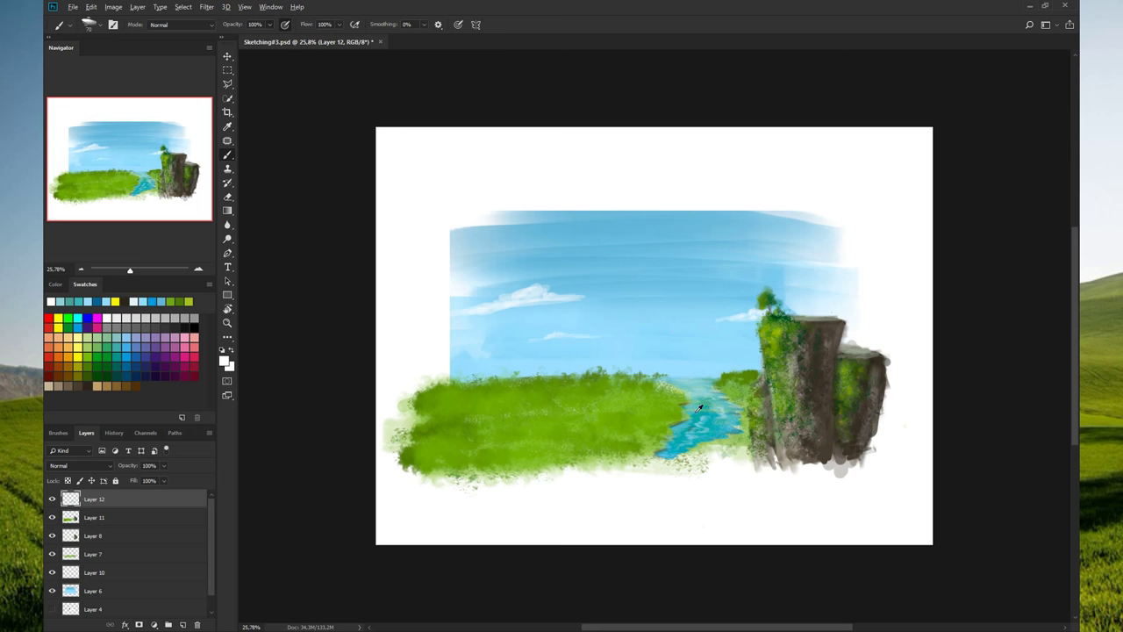
pyautogui.keyDown('alt'); pyautogui.click(524, 337); pyautogui.keyUp('alt')
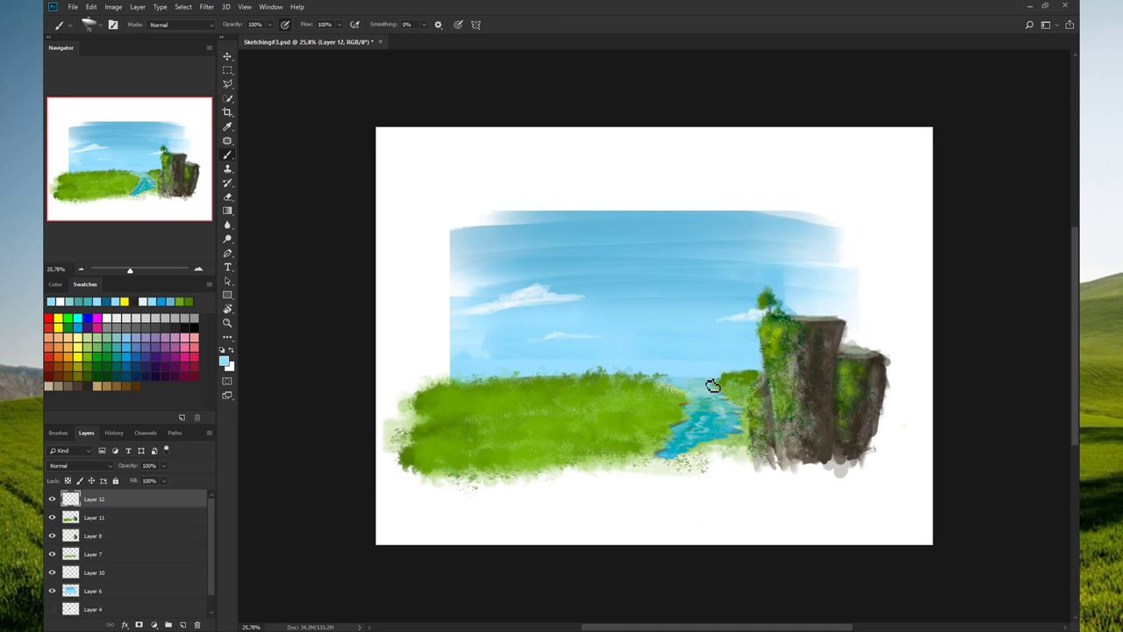
pyautogui.keyDown('alt'); pyautogui.click(704, 429); pyautogui.keyUp('alt')
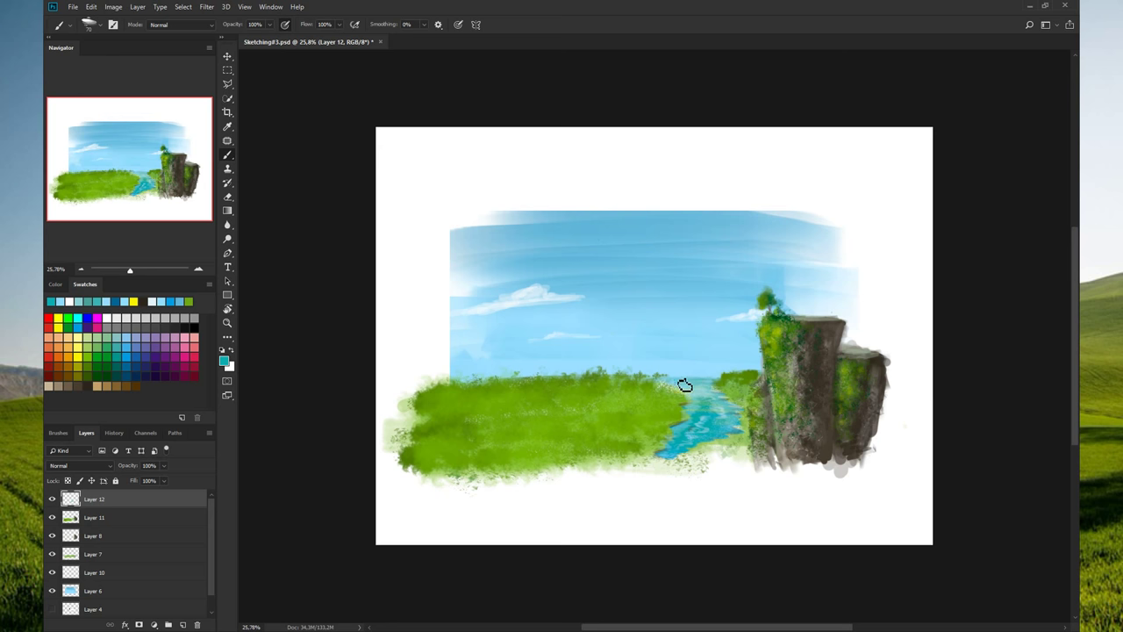
pyautogui.keyDown('alt'); pyautogui.click(716, 427); pyautogui.keyUp('alt')
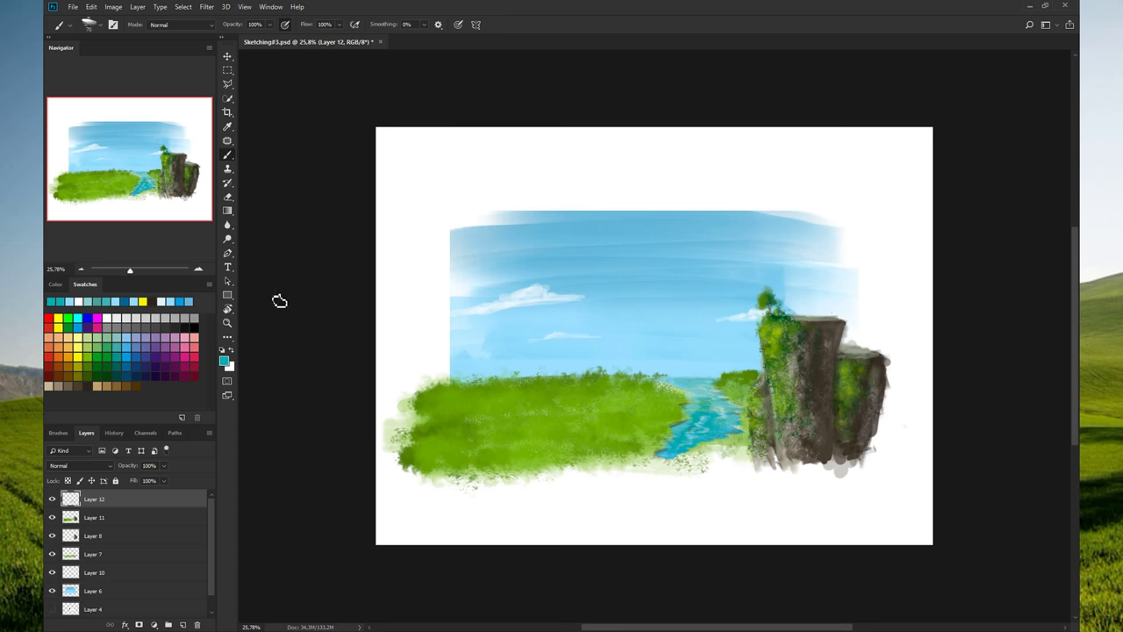
pyautogui.click(180, 302)
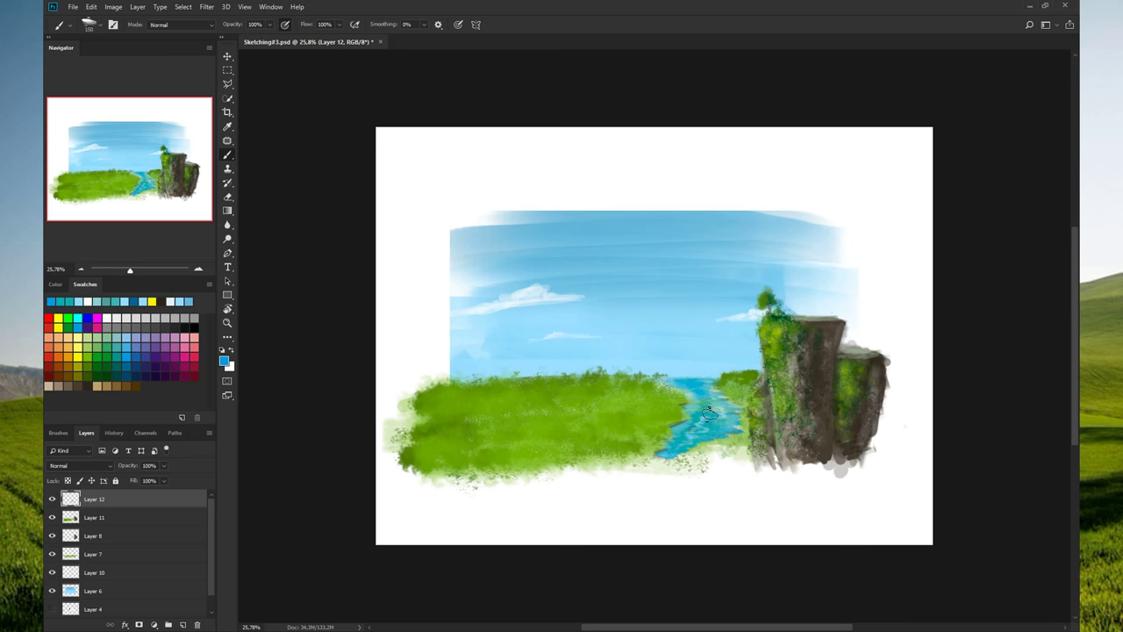
pyautogui.moveTo(713, 427); pyautogui.dragTo(719, 421)
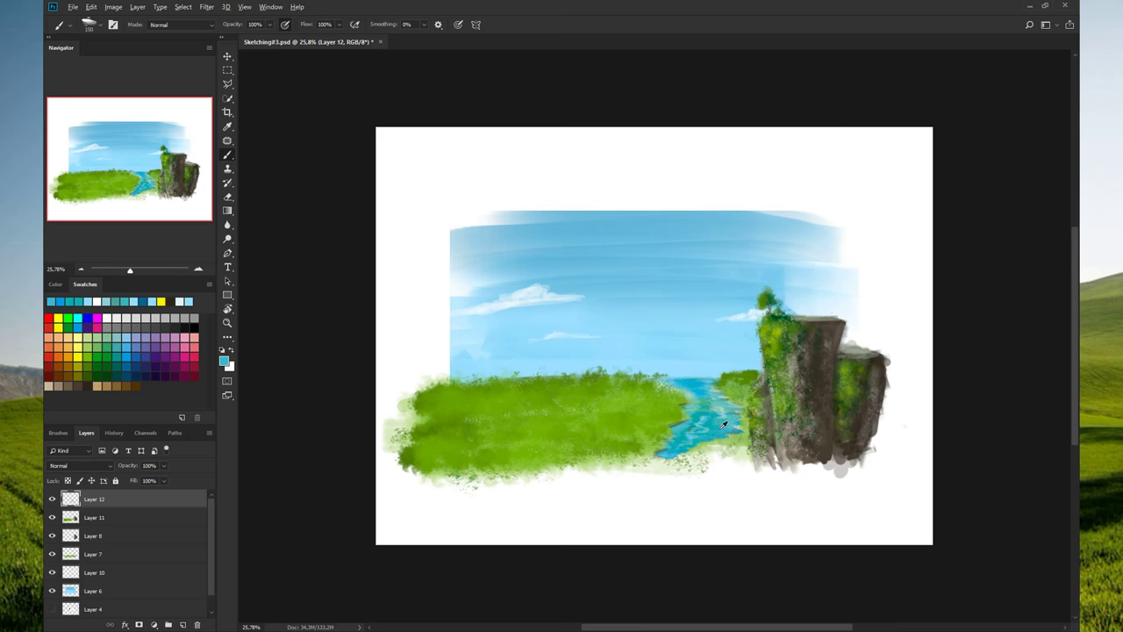
pyautogui.keyDown('alt'); pyautogui.click(725, 428); pyautogui.keyUp('alt')
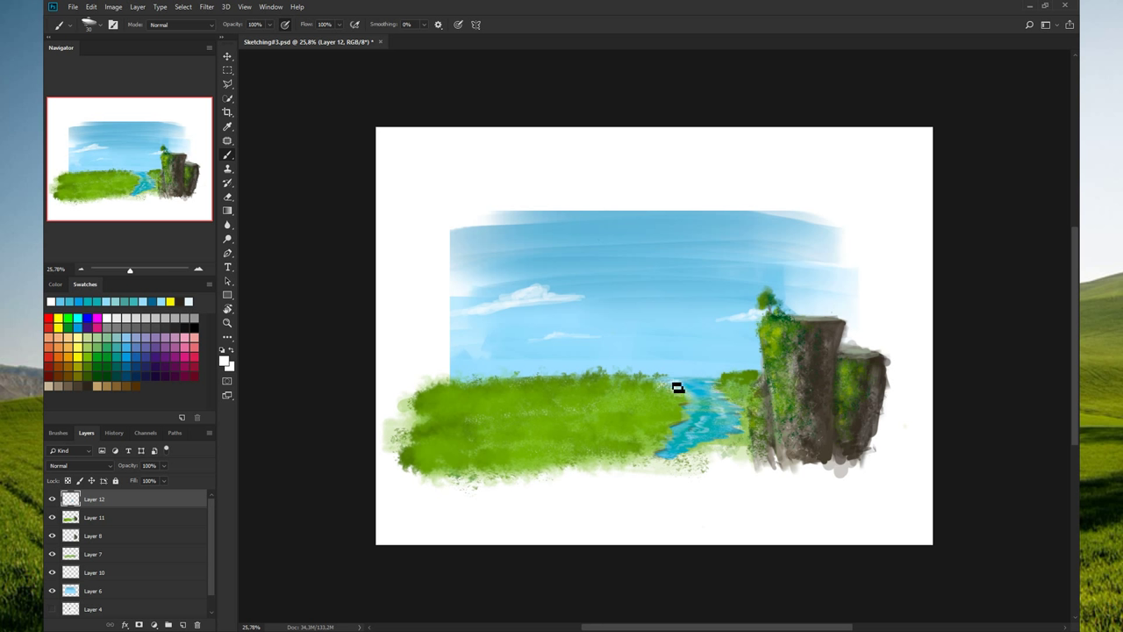
# - Sample riverbank and cliff colours, then choose olive and finally dark green swatches
pyautogui.keyDown('alt'); pyautogui.click(687, 399); pyautogui.keyUp('alt')
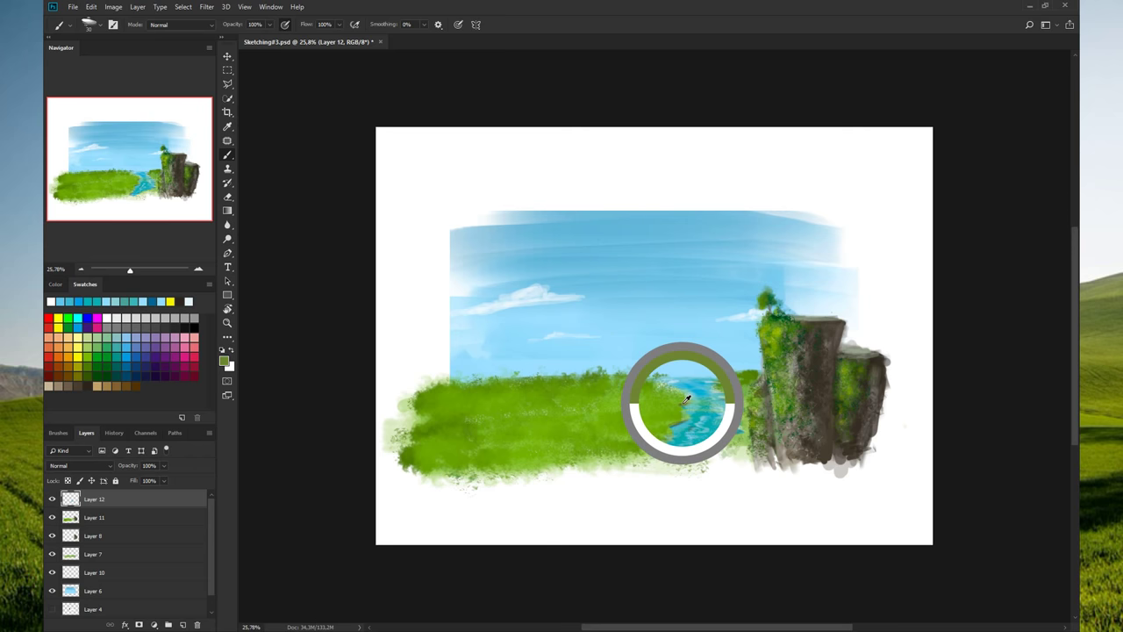
pyautogui.keyDown('alt'); pyautogui.click(814, 360); pyautogui.keyUp('alt')
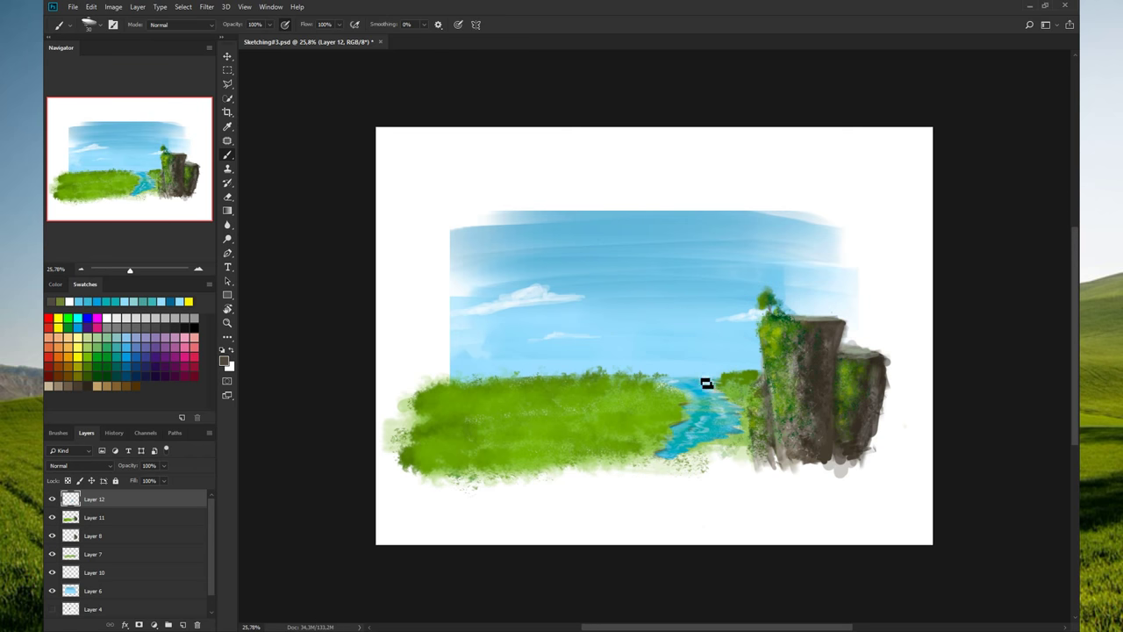
pyautogui.keyDown('alt'); pyautogui.click(823, 396); pyautogui.keyUp('alt')
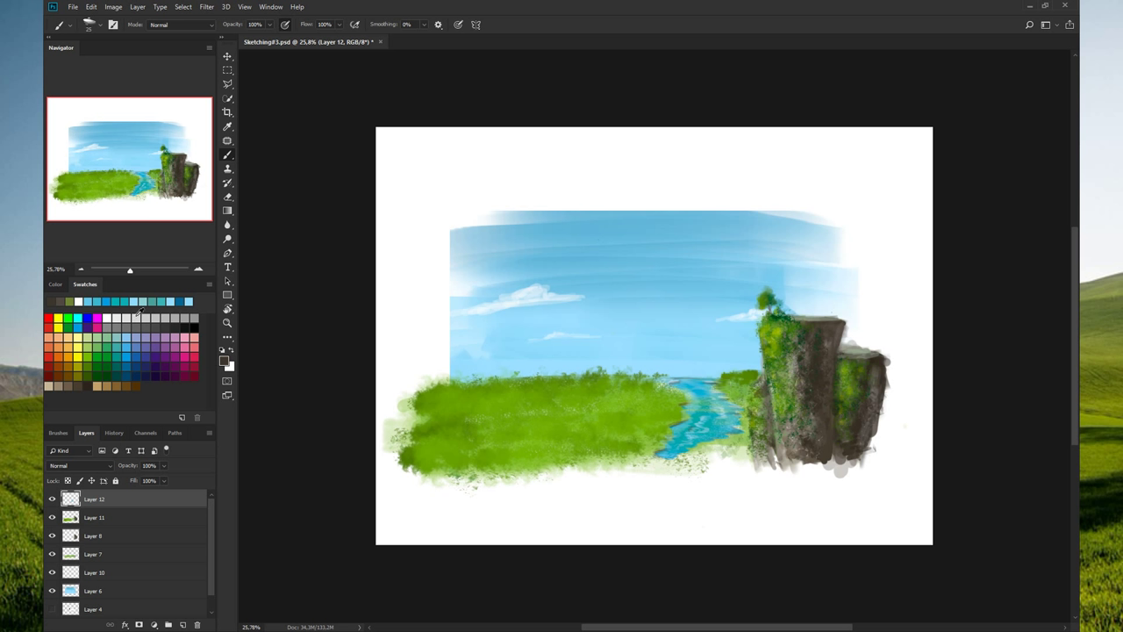
pyautogui.click(87, 365)
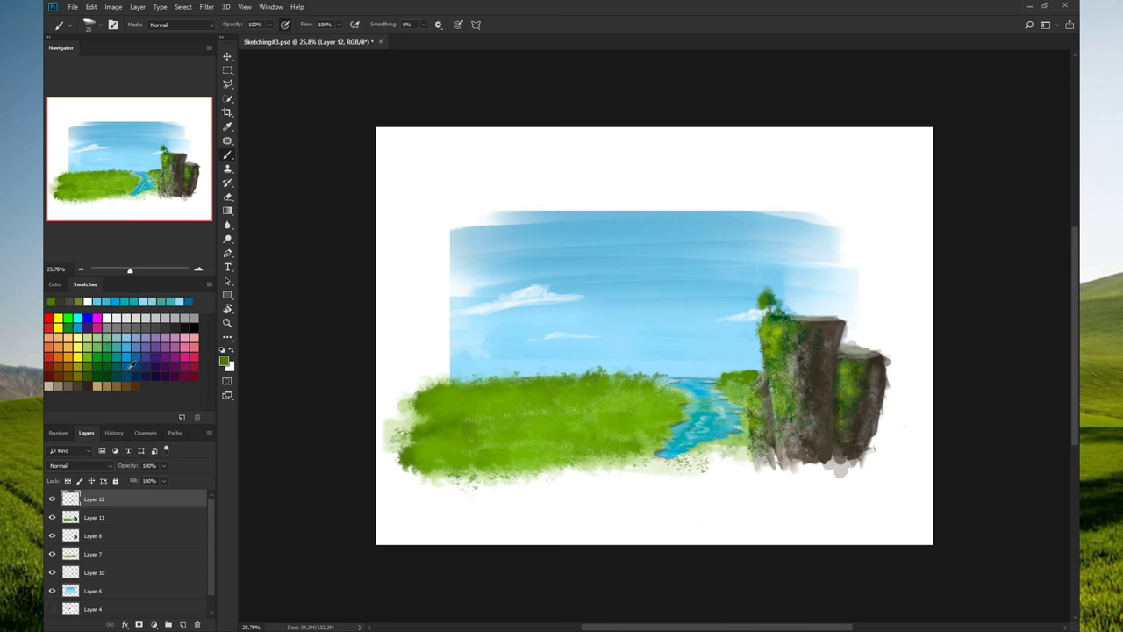
pyautogui.click(107, 377)
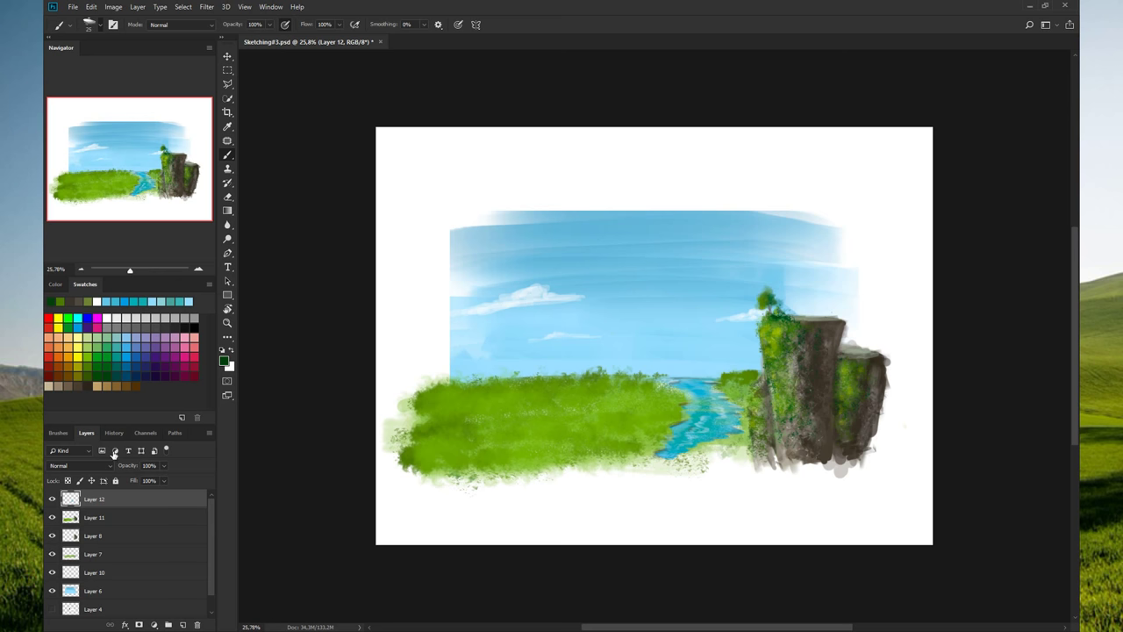
# - Undo a grey shadow stroke under the cliff and add new Layer 13 above Layer 12
pyautogui.moveTo(859, 499); pyautogui.dragTo(614, 530)
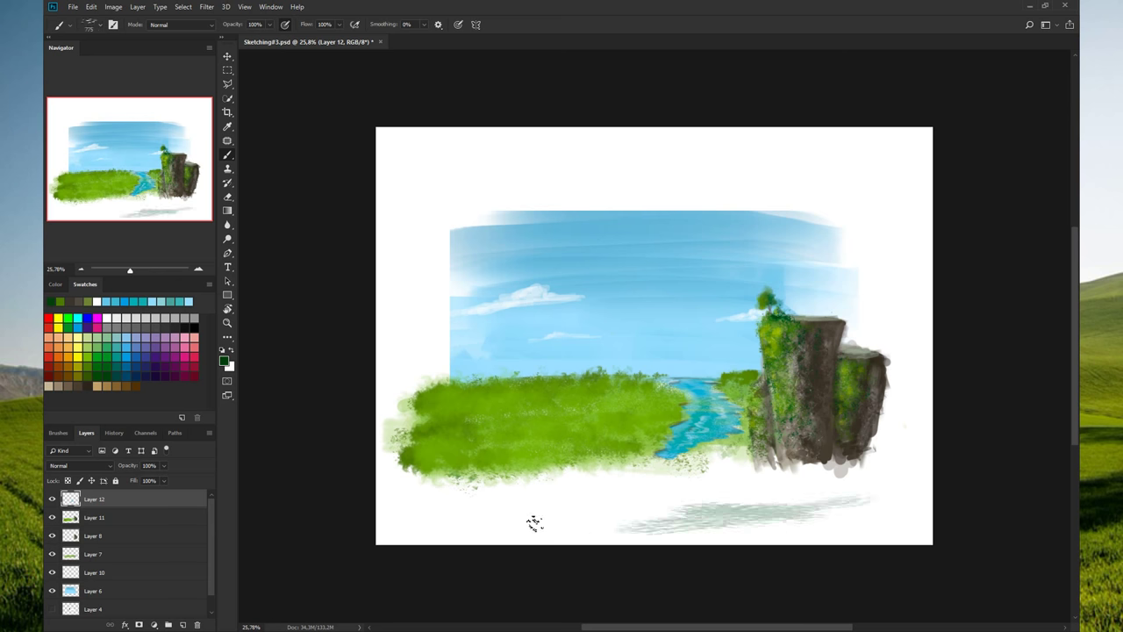
pyautogui.hotkey('ctrl', 'z')
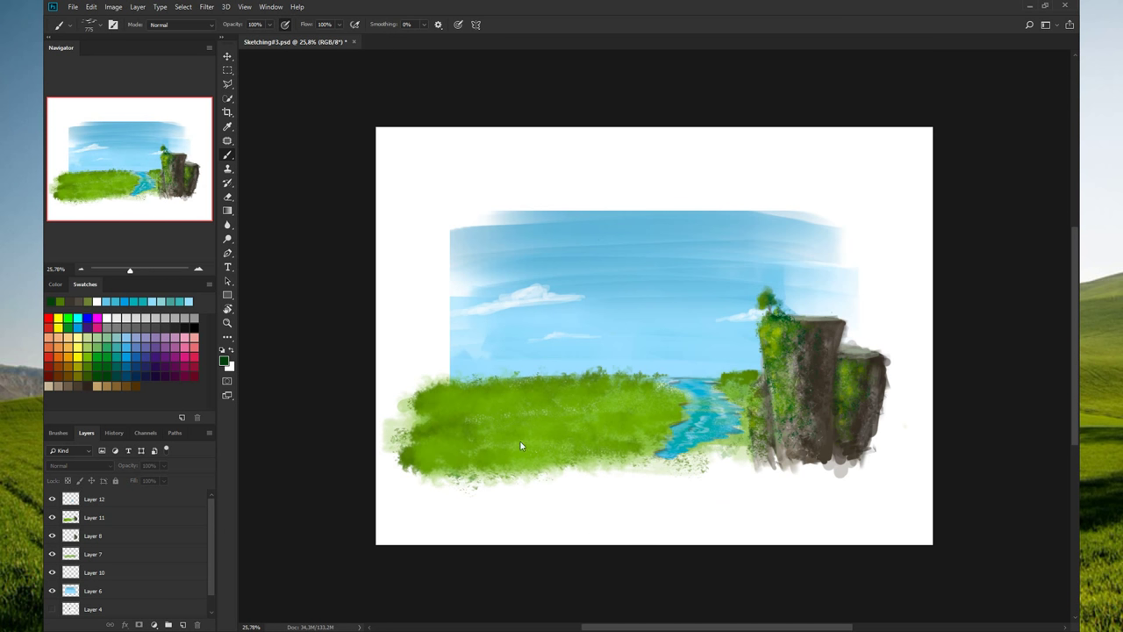
pyautogui.click(102, 504)
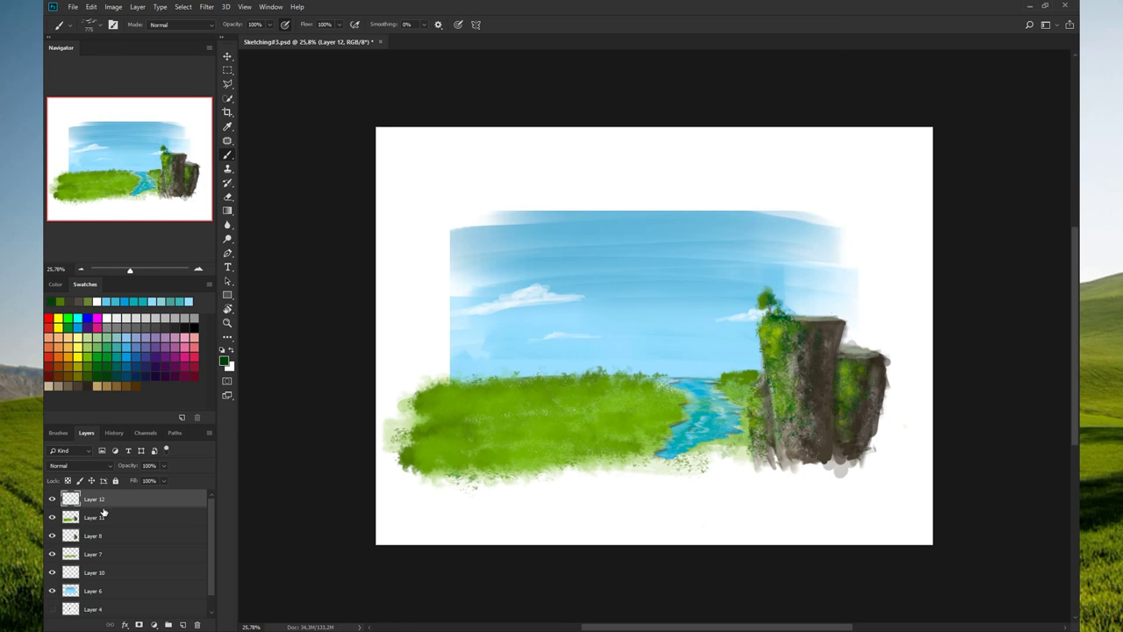
pyautogui.click(182, 623)
# - Paint trial dark and light green grass strokes across the meadow, undoing the last three
pyautogui.moveTo(495, 395); pyautogui.dragTo(383, 438)
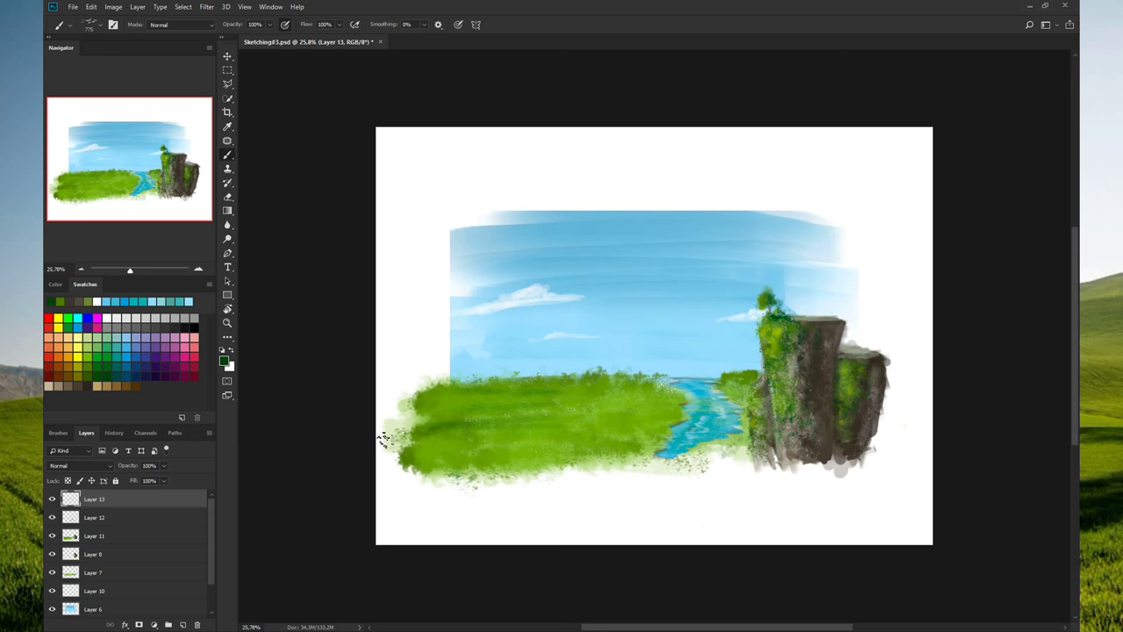
pyautogui.moveTo(571, 433); pyautogui.dragTo(514, 427)
pyautogui.moveTo(451, 400); pyautogui.dragTo(535, 399)
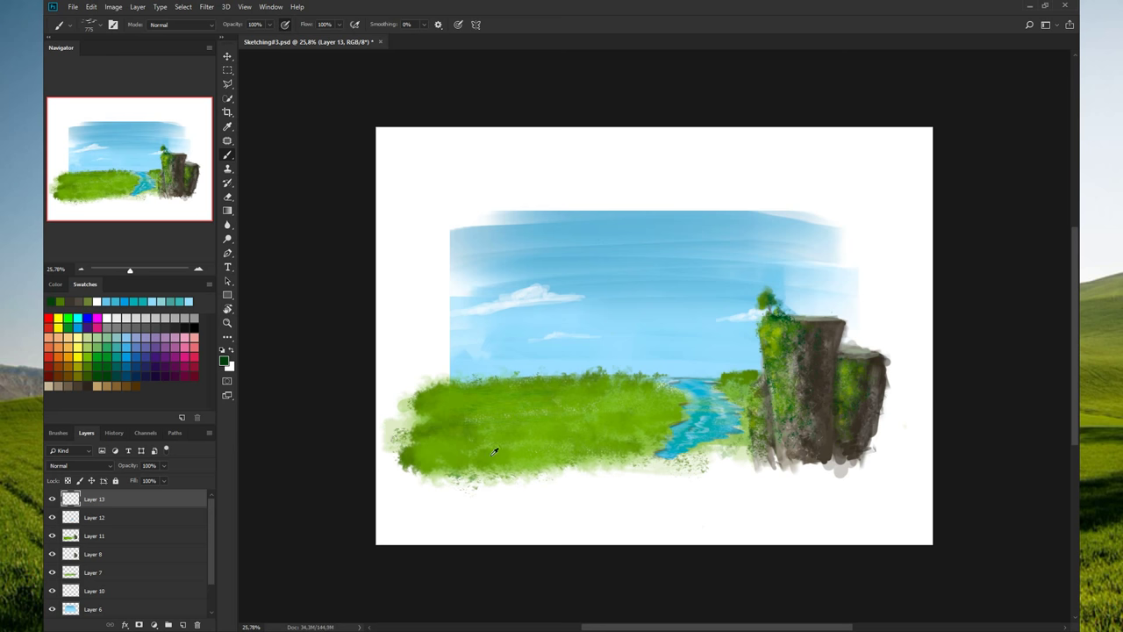
pyautogui.moveTo(369, 445); pyautogui.dragTo(526, 463)
pyautogui.moveTo(412, 435); pyautogui.dragTo(526, 443)
pyautogui.moveTo(447, 417); pyautogui.dragTo(566, 391)
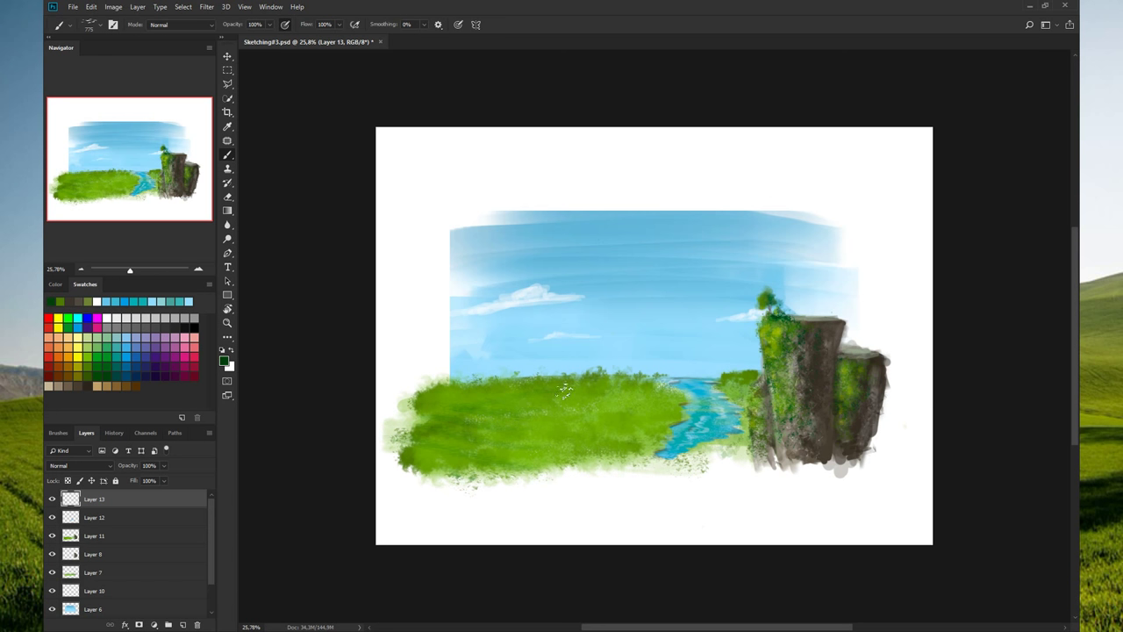
pyautogui.moveTo(484, 381)
pyautogui.mouseDown()
pyautogui.moveTo(391, 391)
pyautogui.moveTo(536, 383)
pyautogui.moveTo(627, 405)
pyautogui.moveTo(461, 439)
pyautogui.mouseUp()
pyautogui.hotkey('ctrl', 'z')
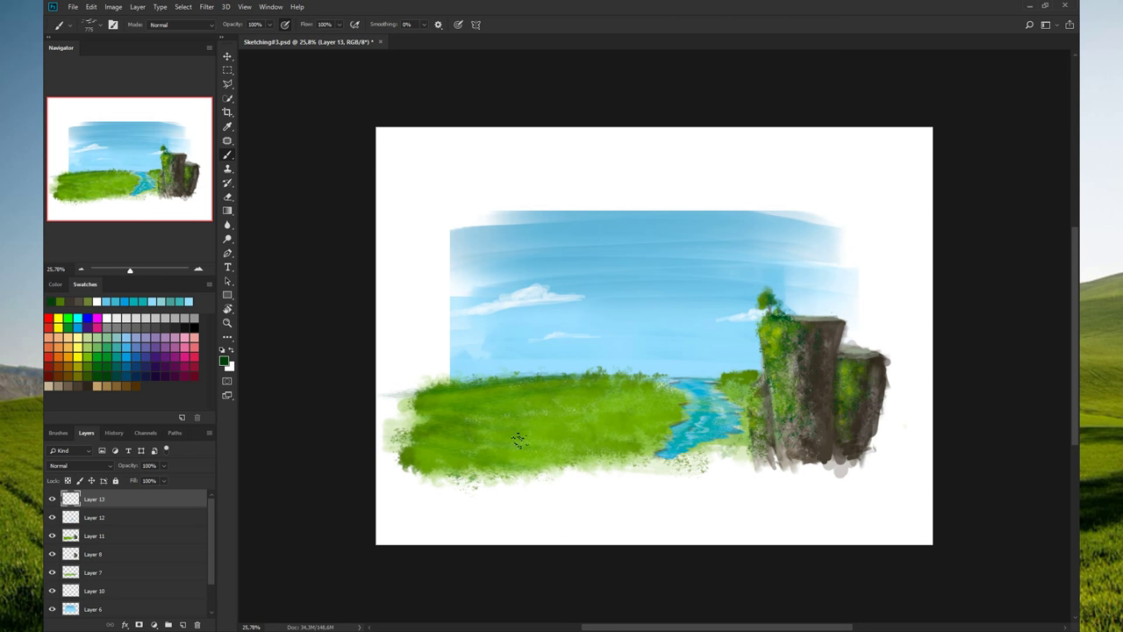
pyautogui.hotkey('ctrl', 'z')
pyautogui.hotkey('ctrl', 'z')
pyautogui.hotkey('ctrl', 'z')
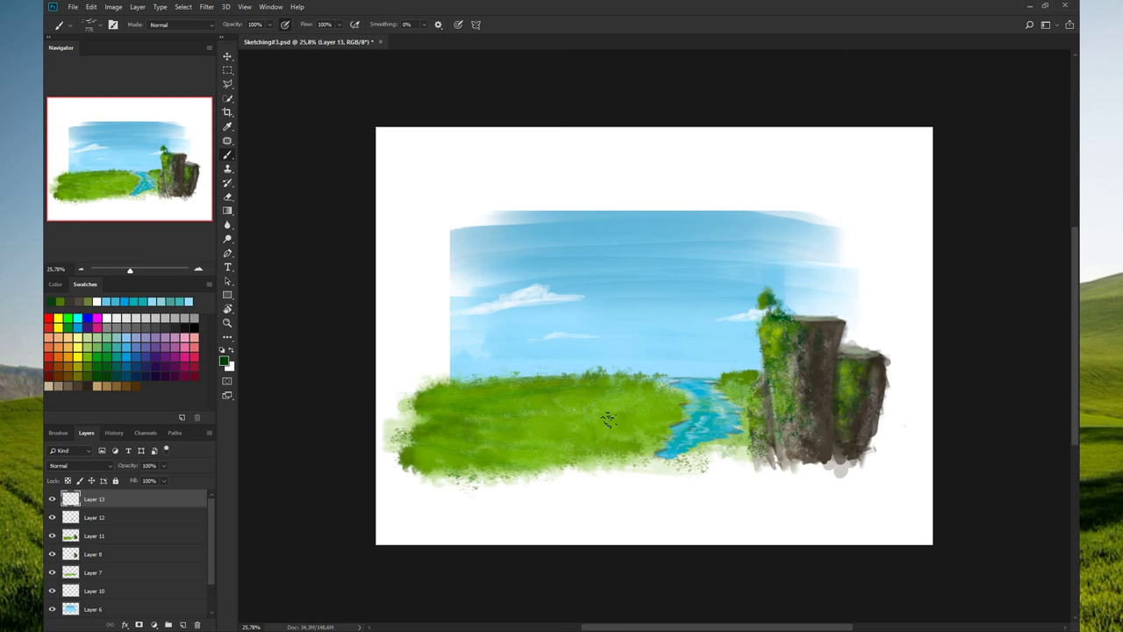
pyautogui.hotkey('ctrl', 'z')
pyautogui.hotkey('ctrl', 'z')
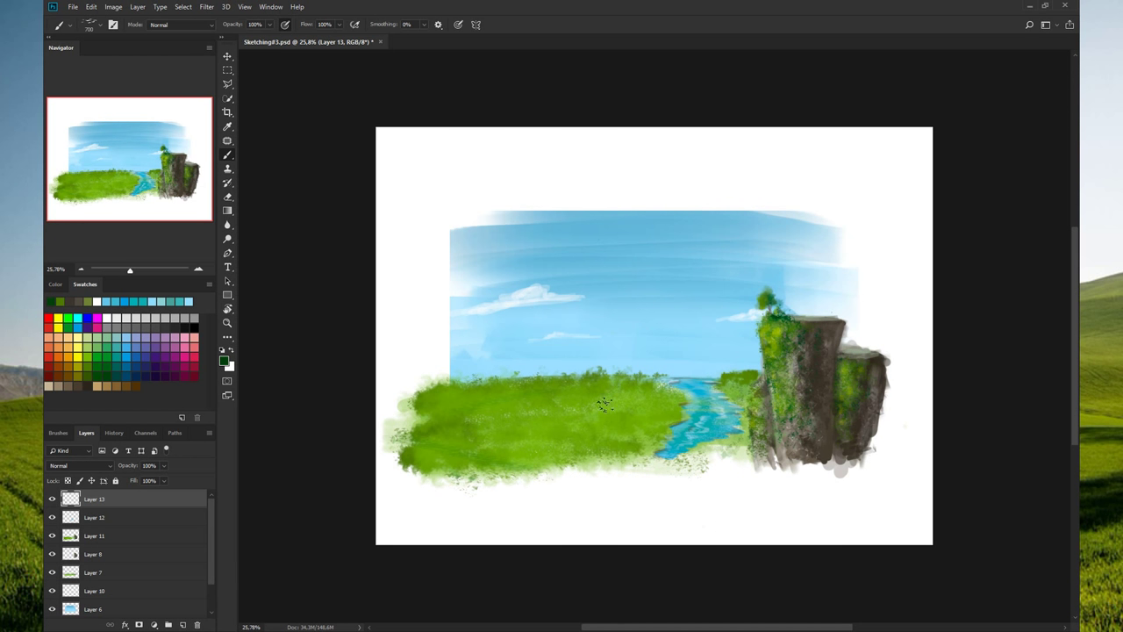
# - Paint darker grass texture across the field, plus faint yellow-green blades along its top edge
pyautogui.press(']')
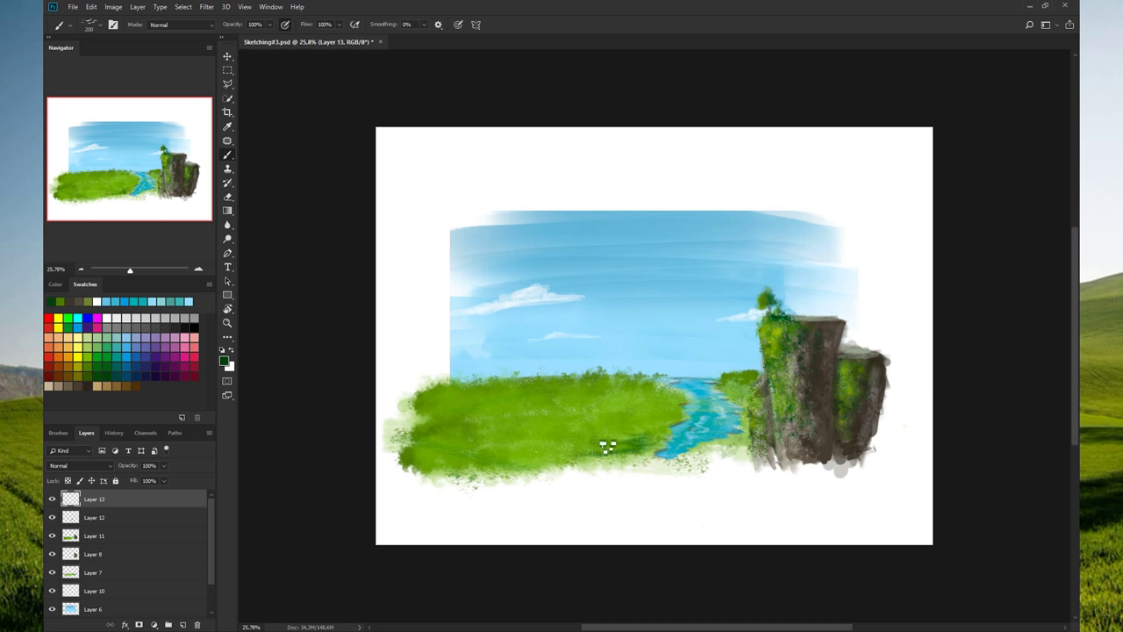
pyautogui.moveTo(574, 455)
pyautogui.mouseDown()
pyautogui.moveTo(451, 463)
pyautogui.moveTo(602, 444)
pyautogui.mouseUp()
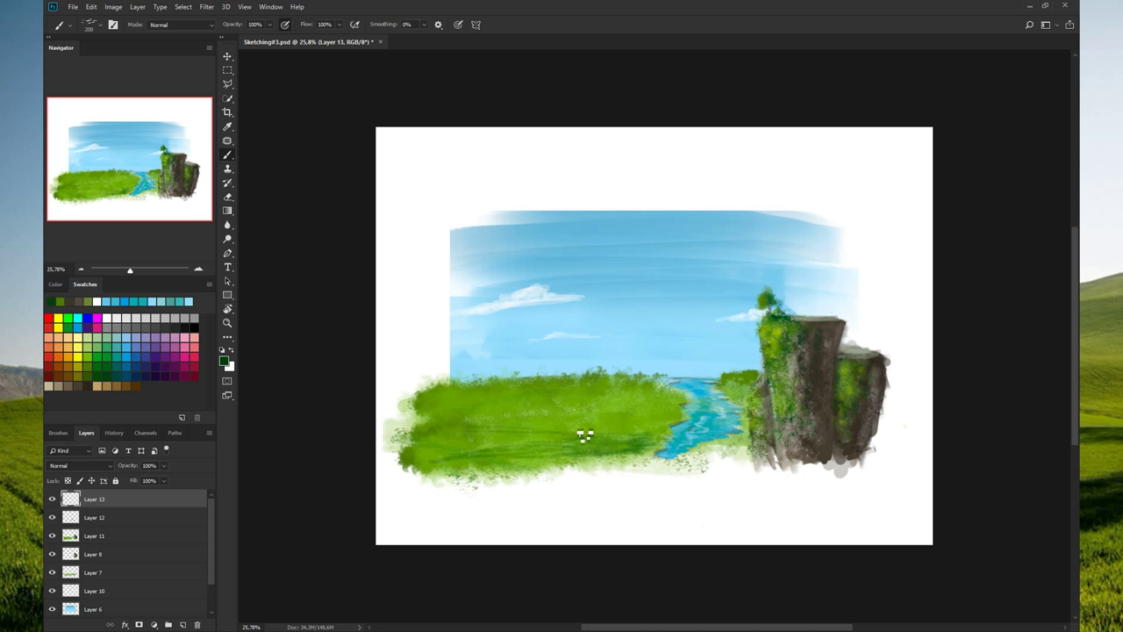
pyautogui.hotkey('ctrl', 'z')
pyautogui.hotkey('ctrl', 'z')
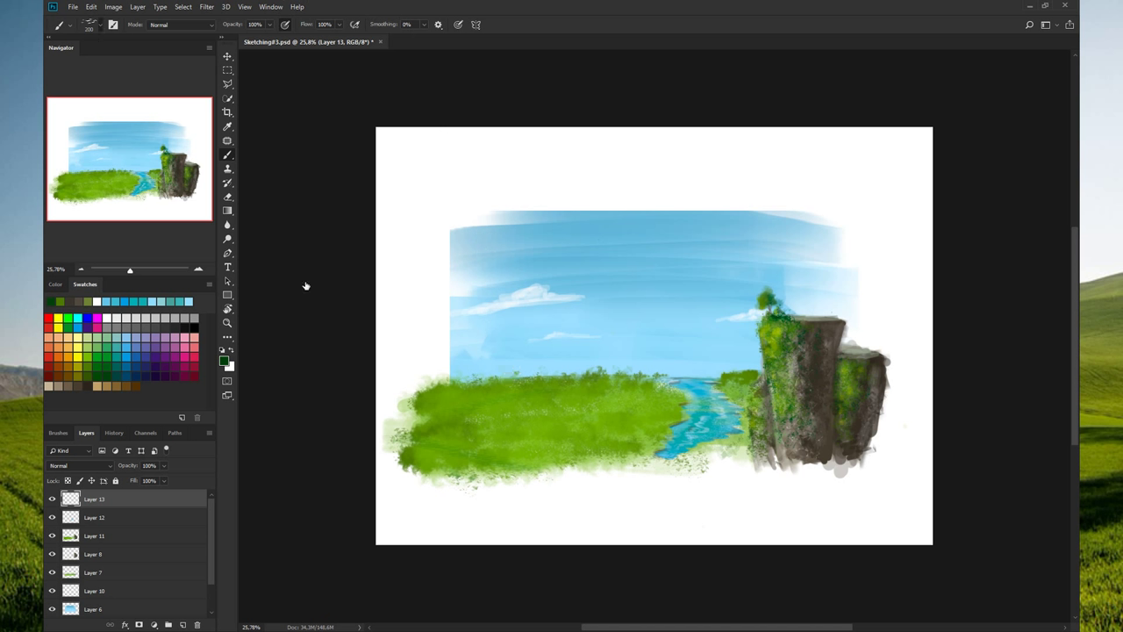
pyautogui.moveTo(612, 425); pyautogui.dragTo(481, 421)
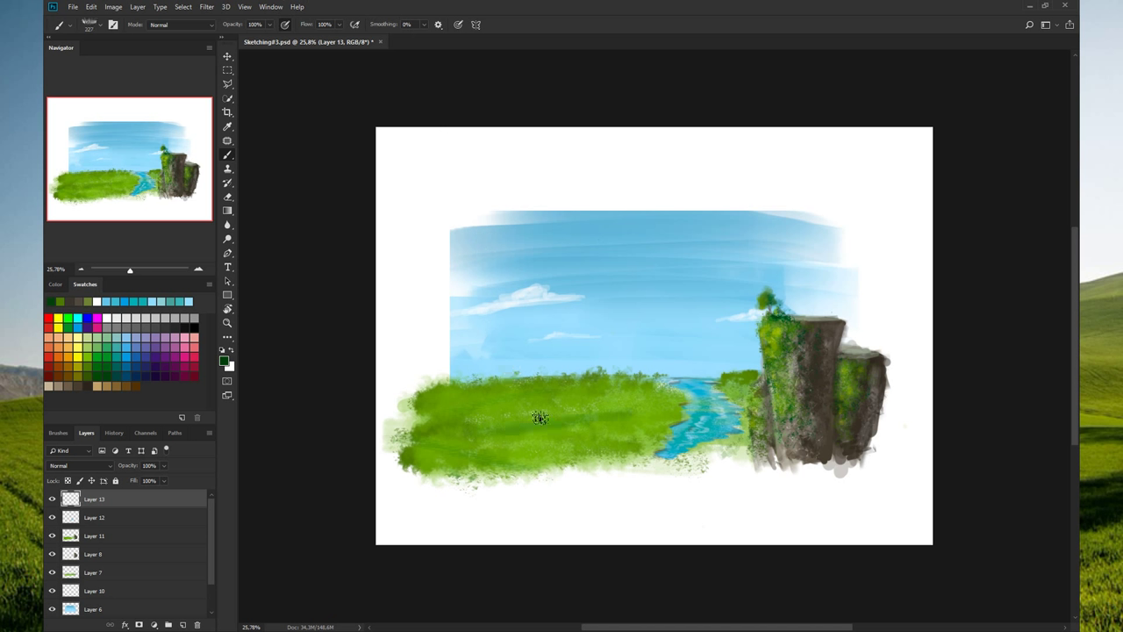
pyautogui.hotkey('ctrl', 'z')
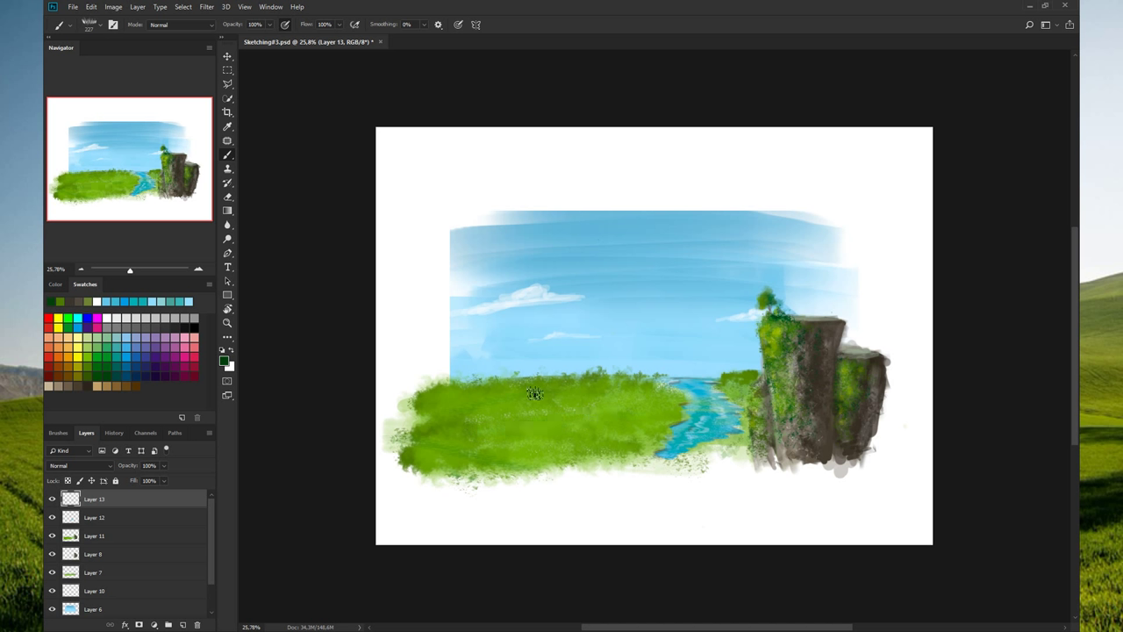
pyautogui.moveTo(529, 425); pyautogui.dragTo(452, 428)
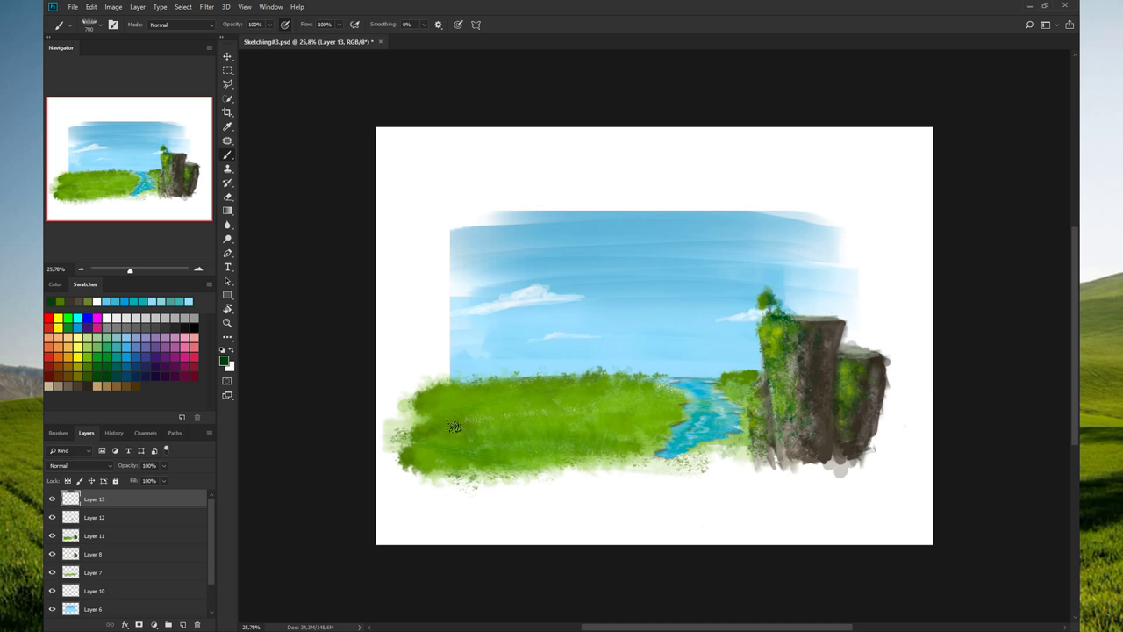
pyautogui.moveTo(545, 393); pyautogui.dragTo(565, 372)
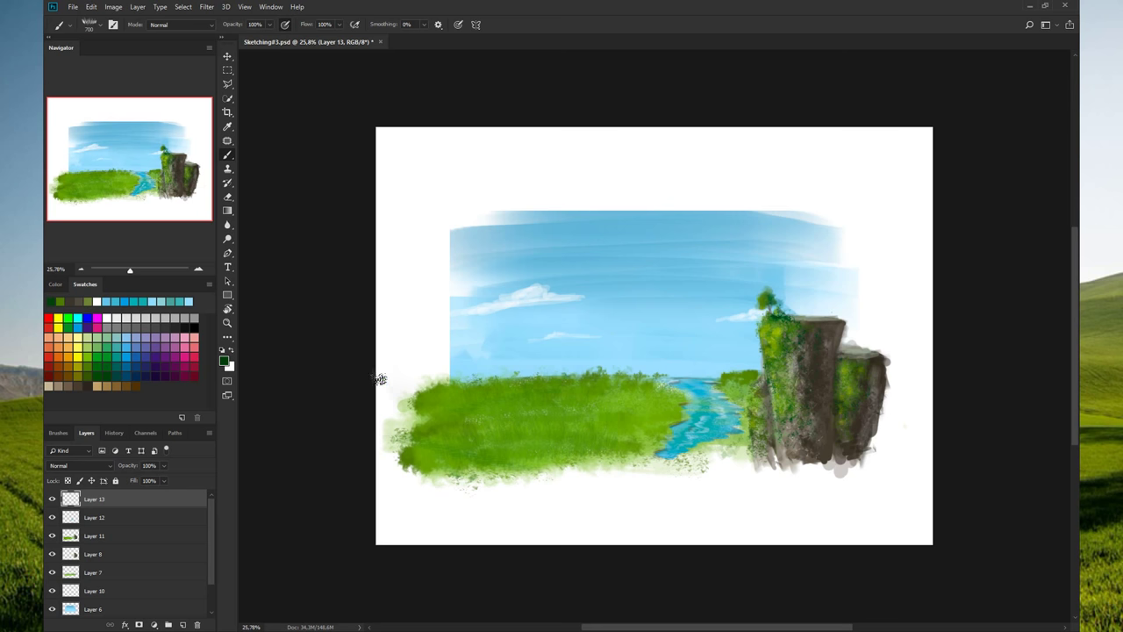
pyautogui.moveTo(403, 412); pyautogui.dragTo(380, 378)
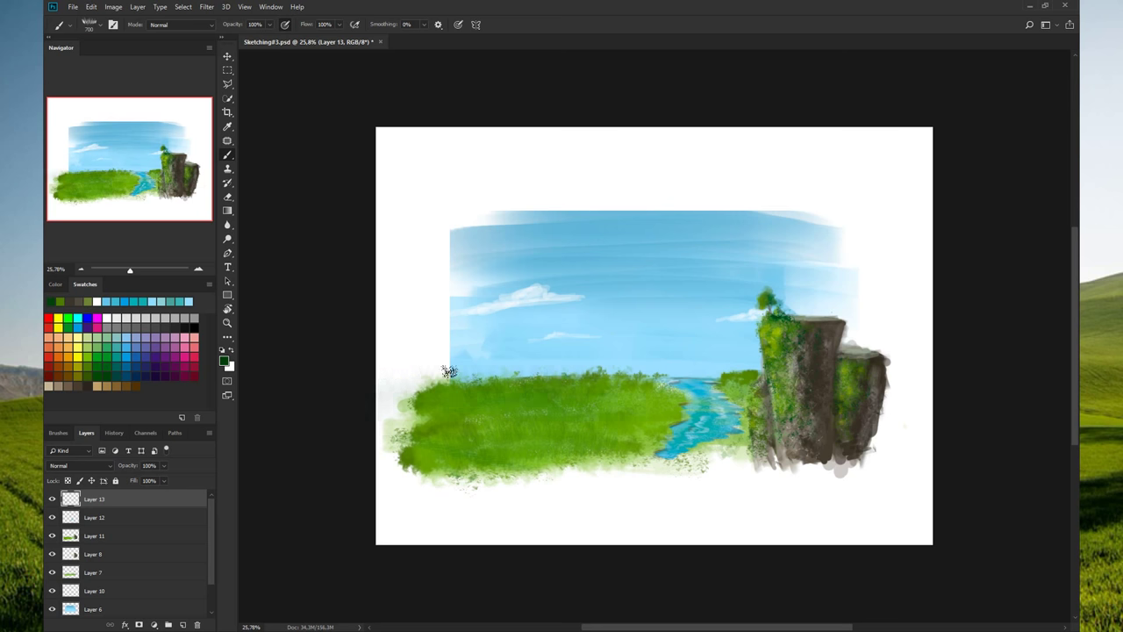
pyautogui.keyDown('alt'); pyautogui.click(676, 395); pyautogui.keyUp('alt')
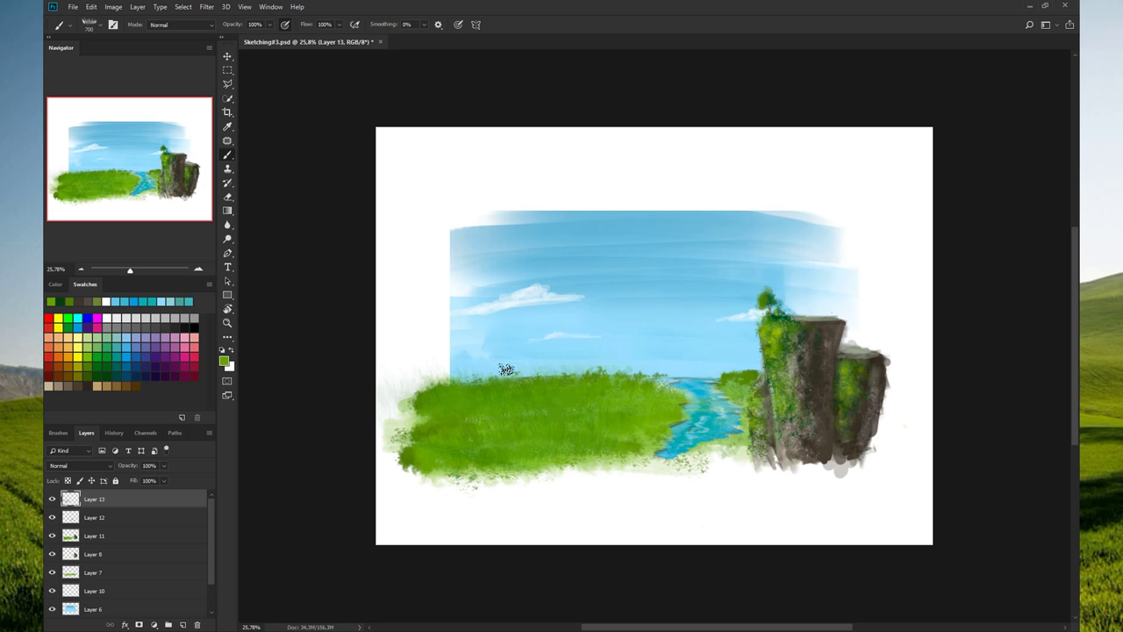
pyautogui.moveTo(426, 358); pyautogui.dragTo(391, 358)
# - Switch brush tip, test it on the cliff and sky, then shrink the brush to 90
pyautogui.press('.')
pyautogui.moveTo(811, 391); pyautogui.dragTo(811, 407)
pyautogui.click(618, 268)
pyautogui.moveTo(615, 263); pyautogui.dragTo(619, 269)
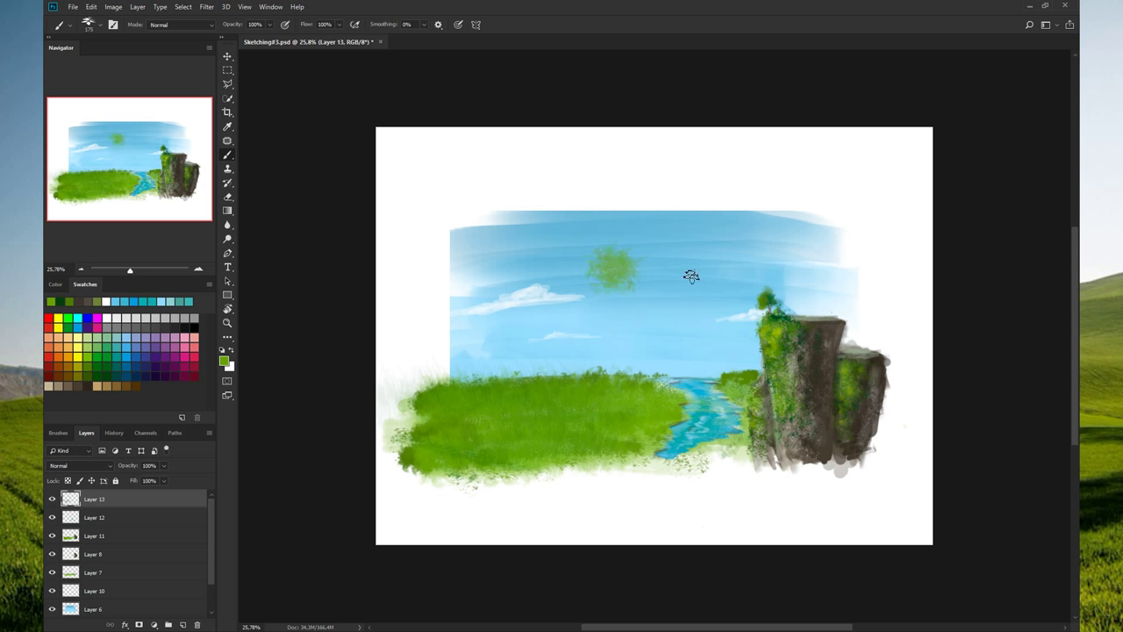
pyautogui.hotkey('ctrl', 'z')
pyautogui.hotkey('ctrl', 'z')
pyautogui.press('[')
pyautogui.press('[')
pyautogui.press('[')
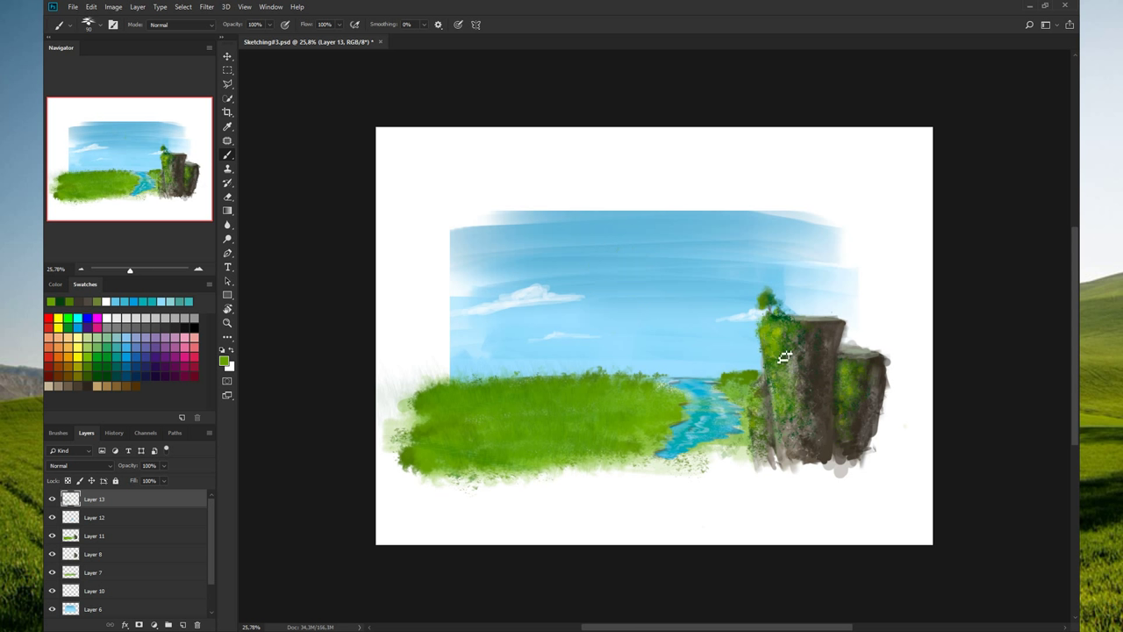
# - Deepen the dark green vines on the cliff's upper-left face and darken the left grass's middle
pyautogui.moveTo(770, 341); pyautogui.dragTo(788, 373)
pyautogui.click(61, 301)
pyautogui.moveTo(787, 339); pyautogui.dragTo(794, 433)
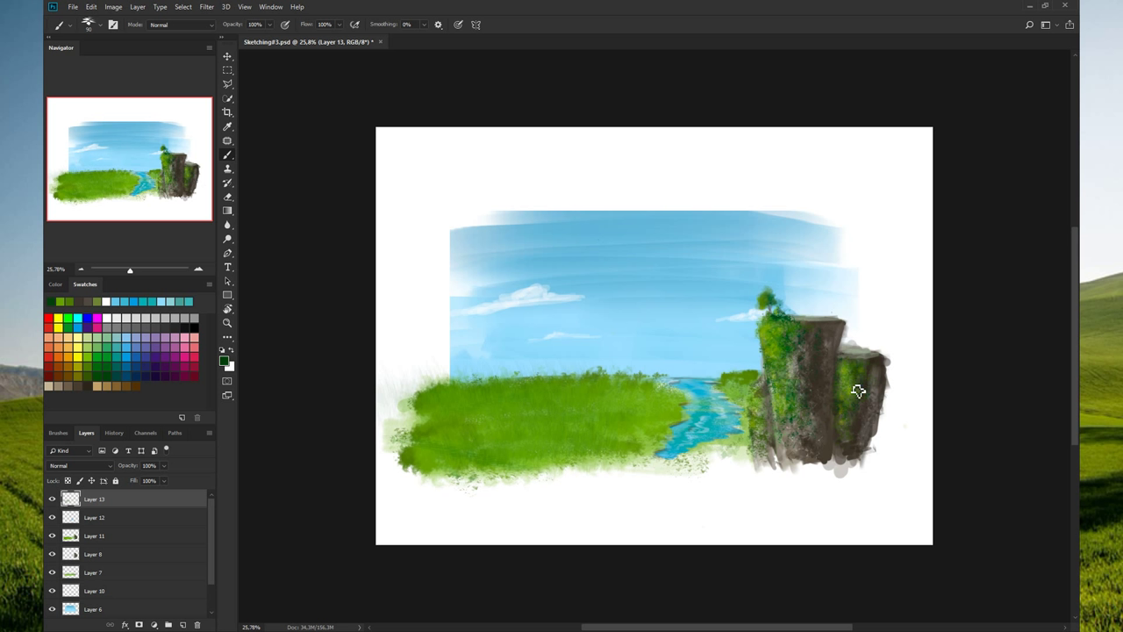
pyautogui.moveTo(465, 421)
pyautogui.mouseDown()
pyautogui.moveTo(436, 416)
pyautogui.moveTo(446, 401)
pyautogui.mouseUp()
pyautogui.hotkey('ctrl', 'z')
pyautogui.moveTo(473, 412)
pyautogui.mouseDown()
pyautogui.moveTo(433, 438)
pyautogui.moveTo(508, 421)
pyautogui.moveTo(492, 421)
pyautogui.moveTo(513, 432)
pyautogui.moveTo(606, 395)
pyautogui.moveTo(571, 459)
pyautogui.moveTo(628, 386)
pyautogui.moveTo(626, 418)
pyautogui.mouseUp()
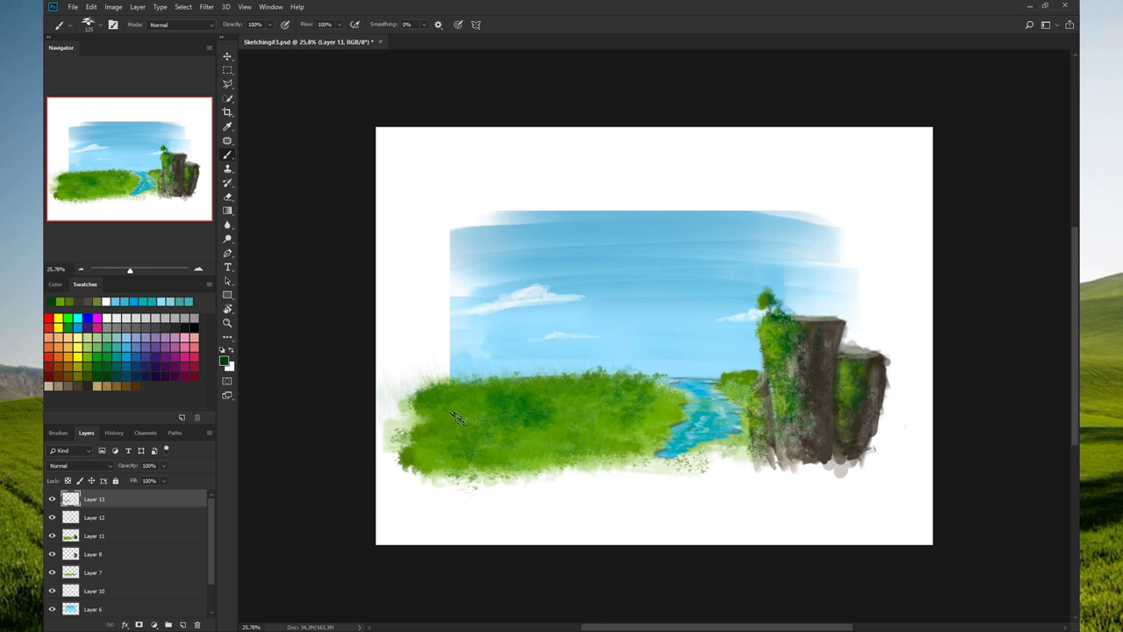
# - Sample a light green, brush lighter strokes over the dark grass, and compare versions via undo/redo
pyautogui.moveTo(456, 417)
pyautogui.mouseDown()
pyautogui.moveTo(437, 458)
pyautogui.moveTo(614, 456)
pyautogui.moveTo(412, 469)
pyautogui.moveTo(479, 484)
pyautogui.moveTo(426, 448)
pyautogui.moveTo(500, 441)
pyautogui.moveTo(476, 418)
pyautogui.mouseUp()
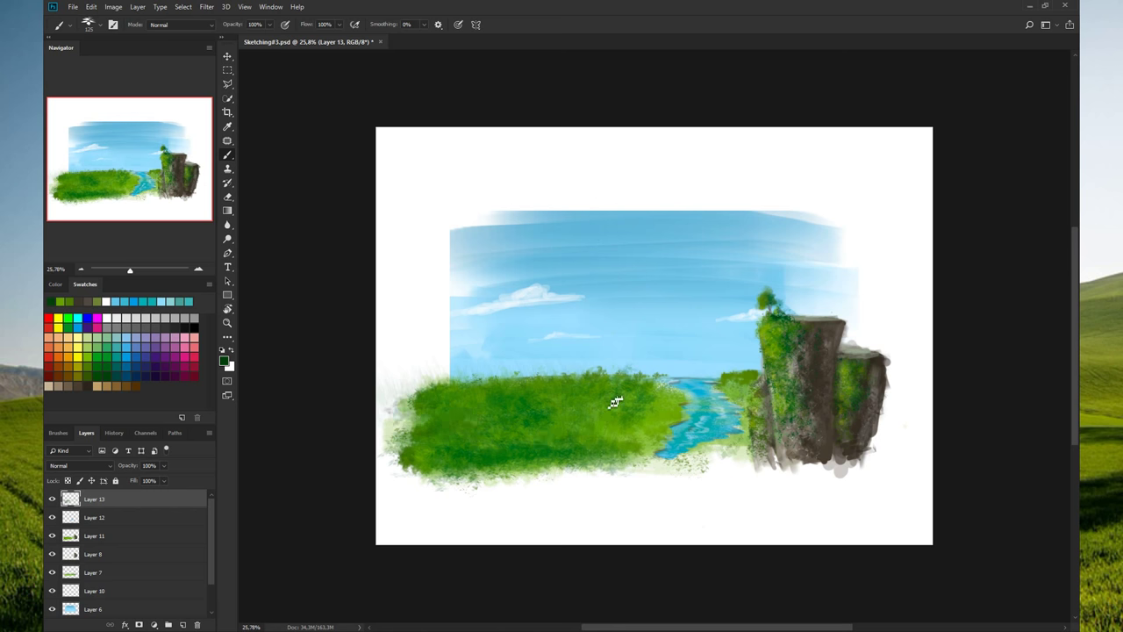
pyautogui.keyDown('alt'); pyautogui.click(672, 421); pyautogui.keyUp('alt')
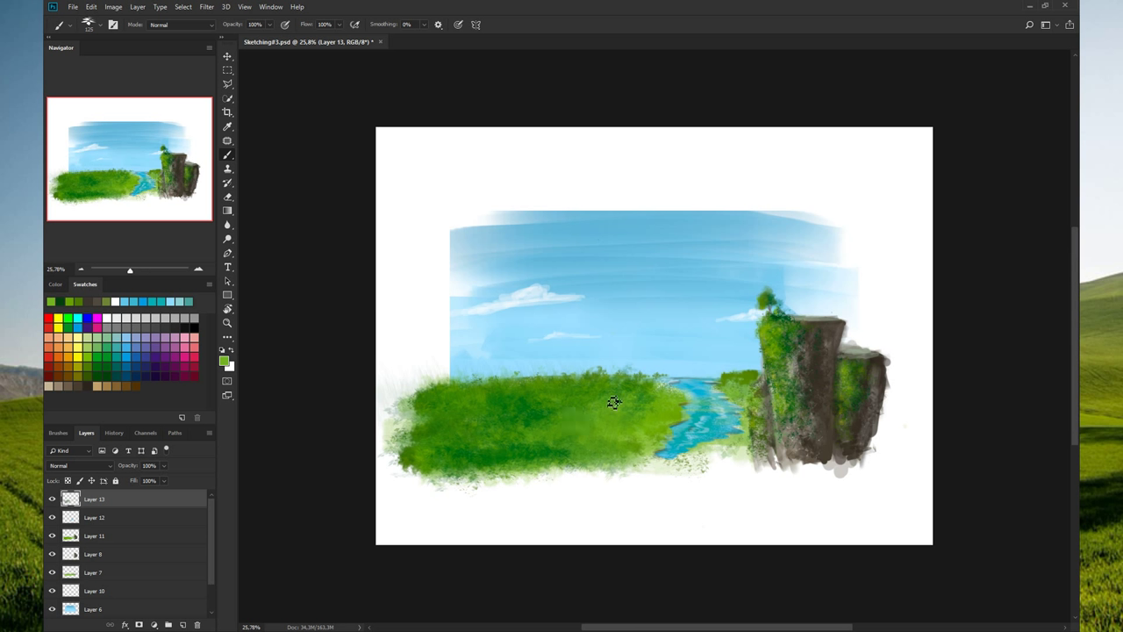
pyautogui.moveTo(549, 409)
pyautogui.mouseDown()
pyautogui.moveTo(465, 423)
pyautogui.moveTo(444, 467)
pyautogui.moveTo(403, 472)
pyautogui.mouseUp()
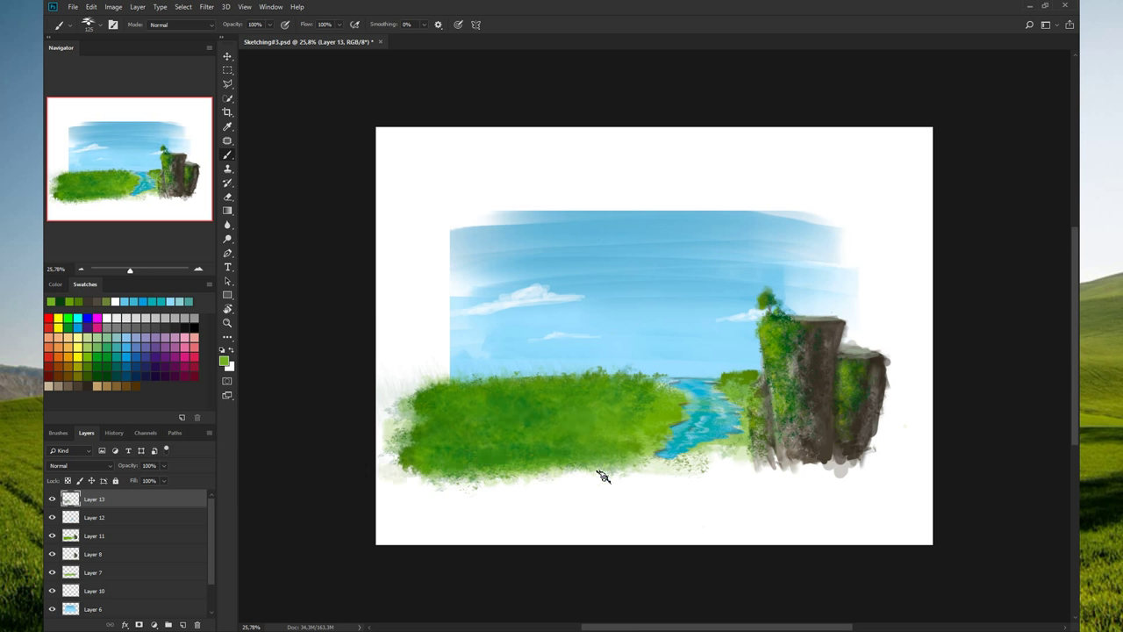
pyautogui.hotkey('ctrl', 'z')
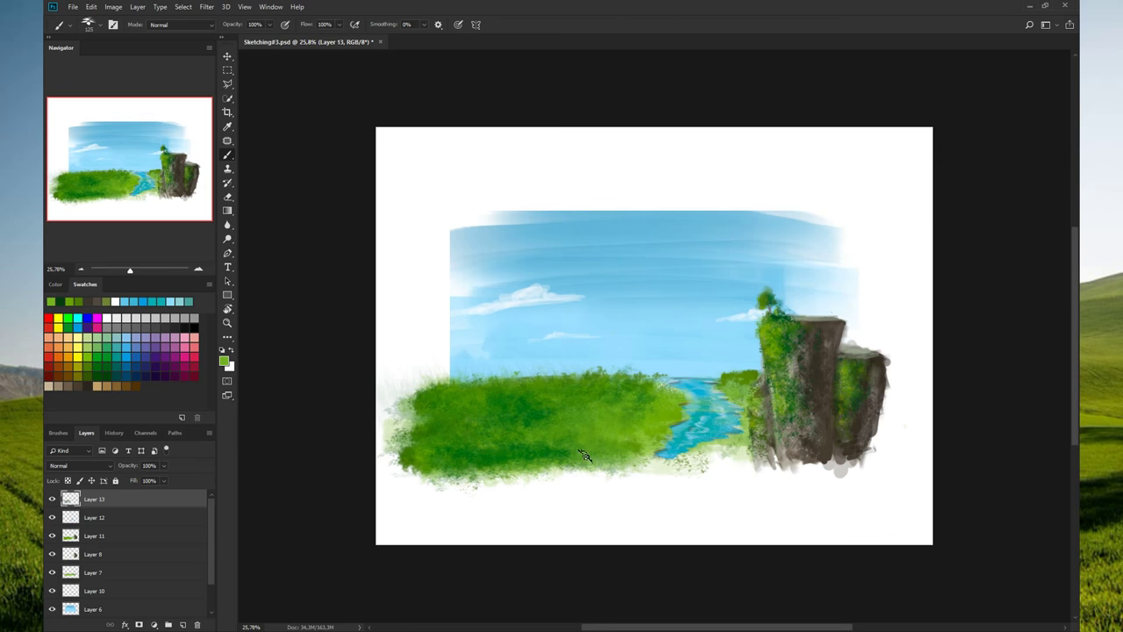
pyautogui.hotkey('ctrl', 'shift', 'z')
pyautogui.hotkey('ctrl', 'shift', 'z')
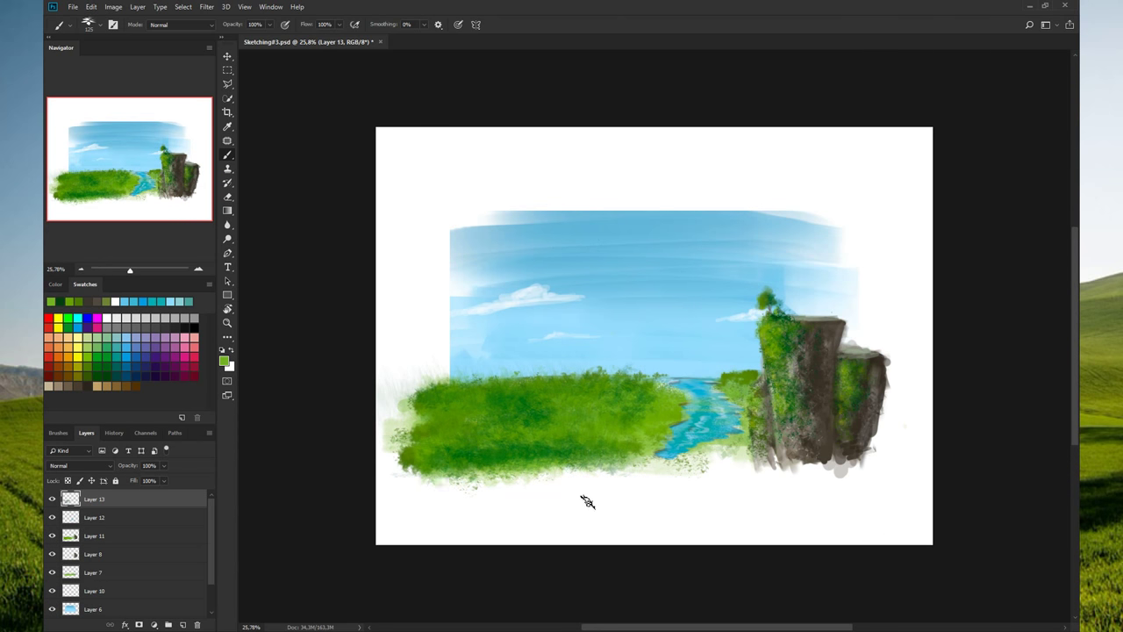
pyautogui.hotkey('ctrl', 'shift', 'z')
pyautogui.hotkey('ctrl', 'shift', 'z')
pyautogui.hotkey('ctrl', 'shift', 'z')
pyautogui.hotkey('ctrl', 'shift', 'z')
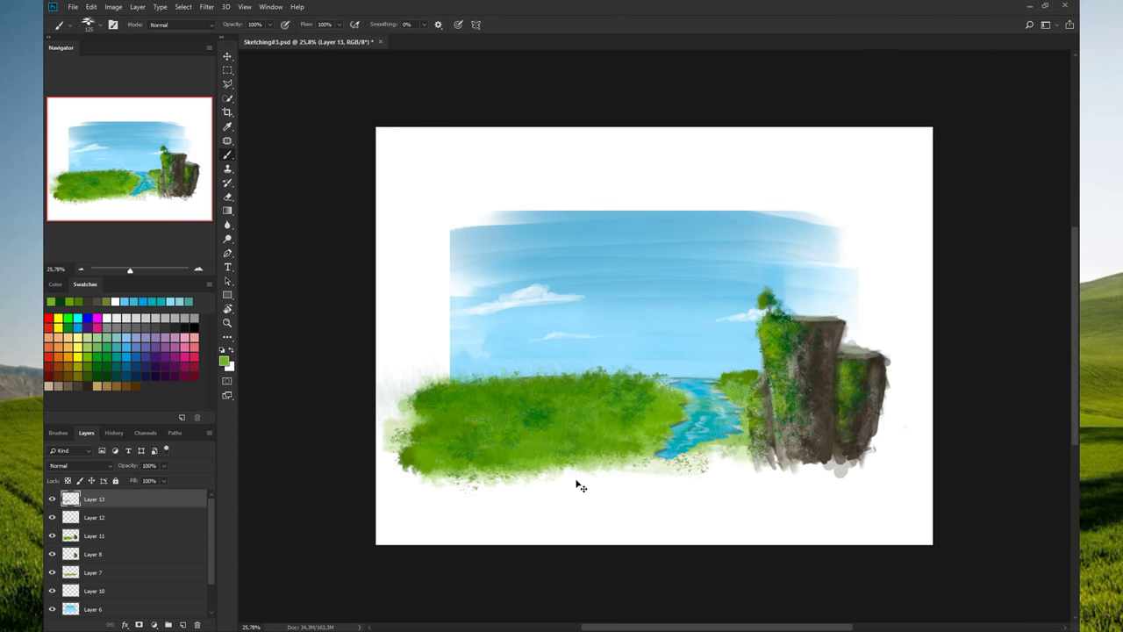
pyautogui.hotkey('ctrl', 'shift', 'z')
pyautogui.hotkey('ctrl', 'shift', 'z')
pyautogui.hotkey('ctrl', 'shift', 'z')
pyautogui.hotkey('ctrl', 'shift', 'z')
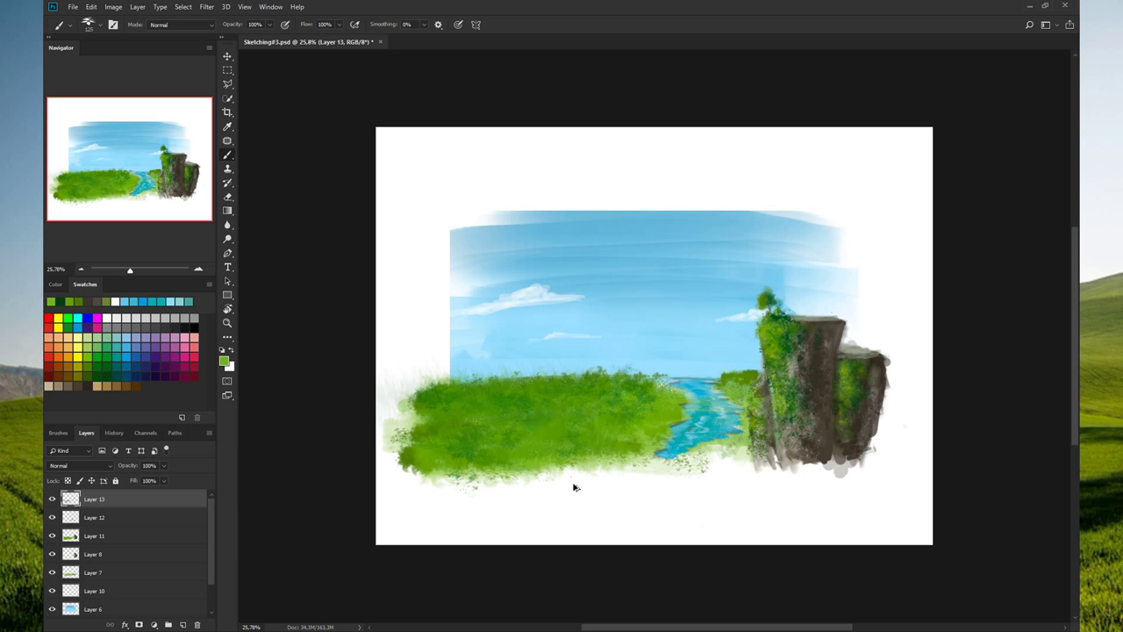
pyautogui.hotkey('ctrl', 'shift', 'z')
pyautogui.hotkey('ctrl', 'shift', 'z')
pyautogui.hotkey('ctrl', 'shift', 'z')
pyautogui.hotkey('ctrl', 'shift', 'z')
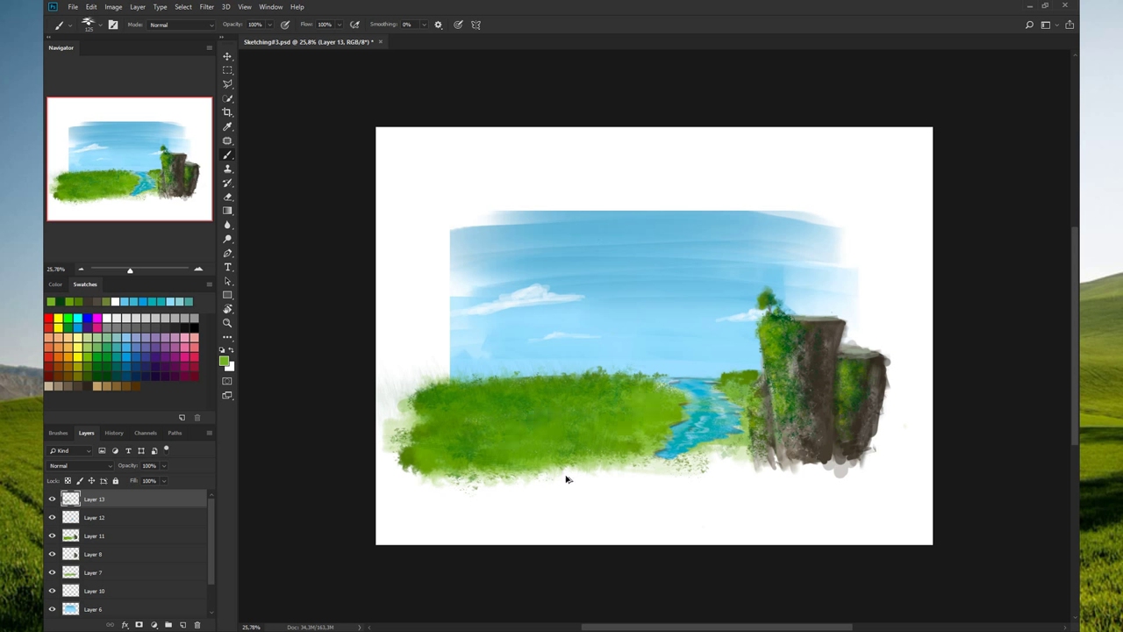
pyautogui.hotkey('ctrl', 'shift', 'z')
pyautogui.hotkey('ctrl', 'shift', 'z')
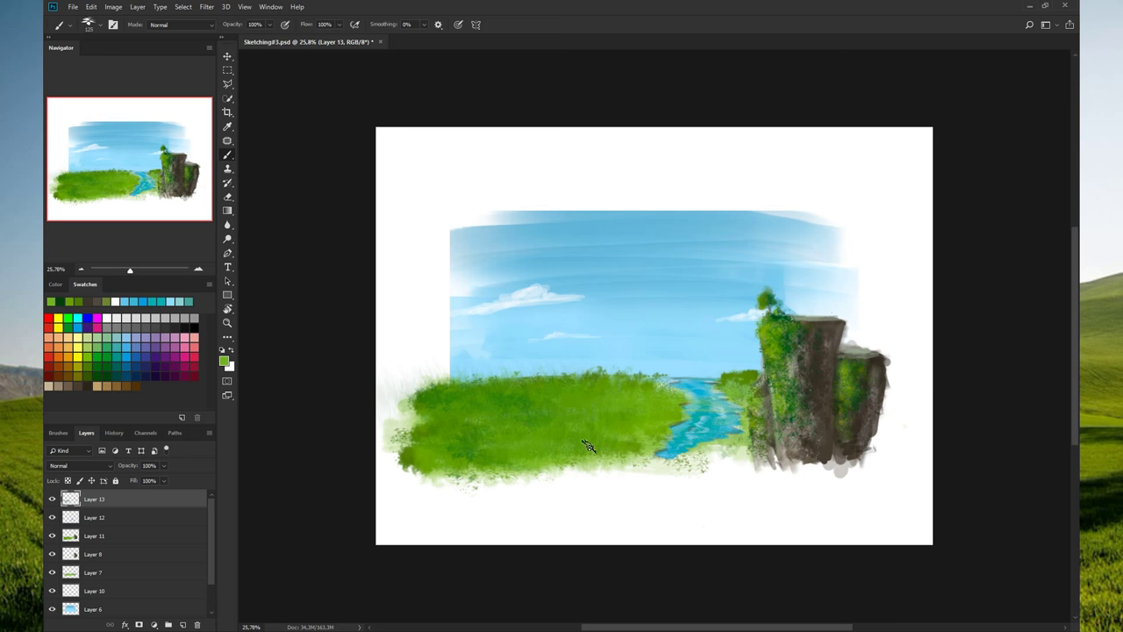
pyautogui.hotkey('ctrl', 'shift', 'z')
pyautogui.hotkey('ctrl', 'shift', 'z')
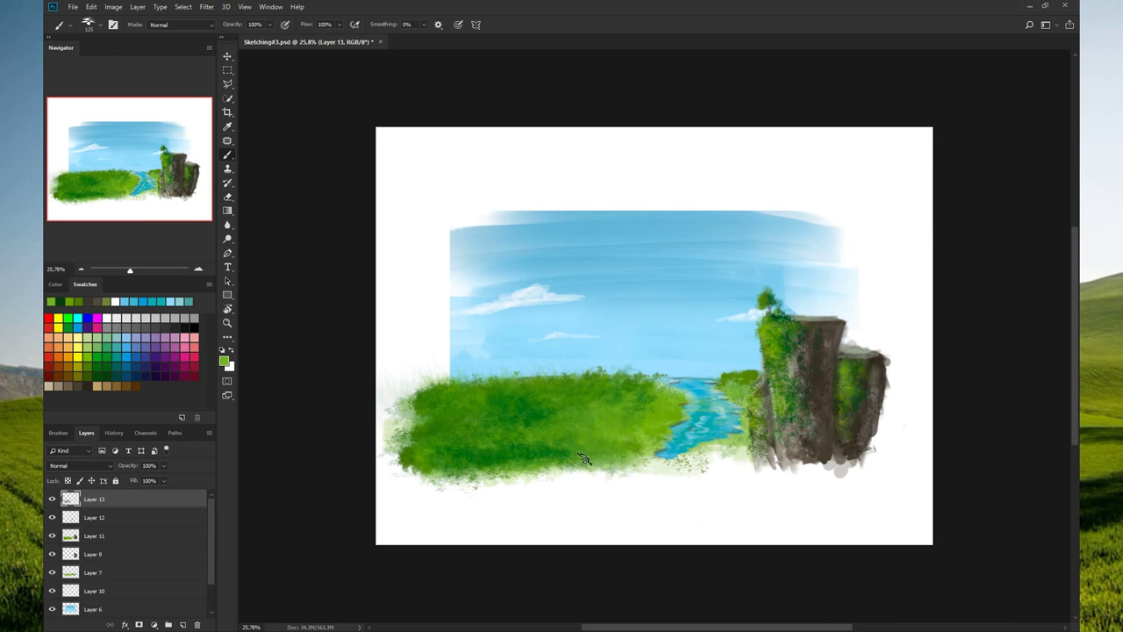
pyautogui.hotkey('ctrl', 'shift', 'z')
pyautogui.hotkey('ctrl', 'shift', 'z')
pyautogui.hotkey('ctrl', 'shift', 'z')
pyautogui.hotkey('ctrl', 'shift', 'z')
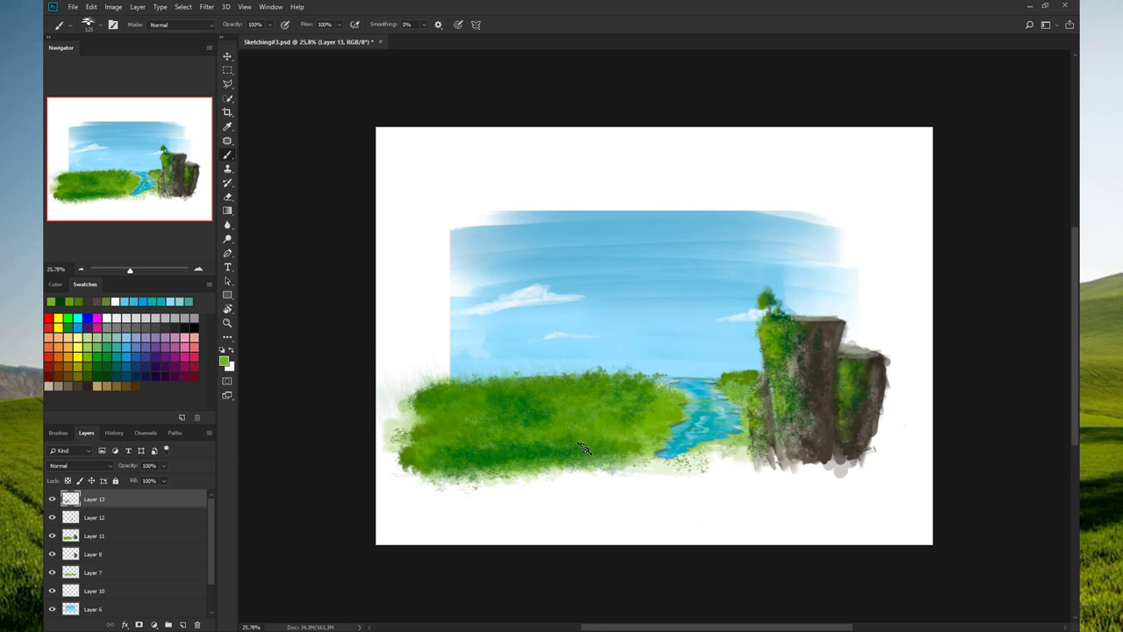
pyautogui.hotkey('ctrl', 'shift', 'z')
pyautogui.hotkey('ctrl', 'shift', 'z')
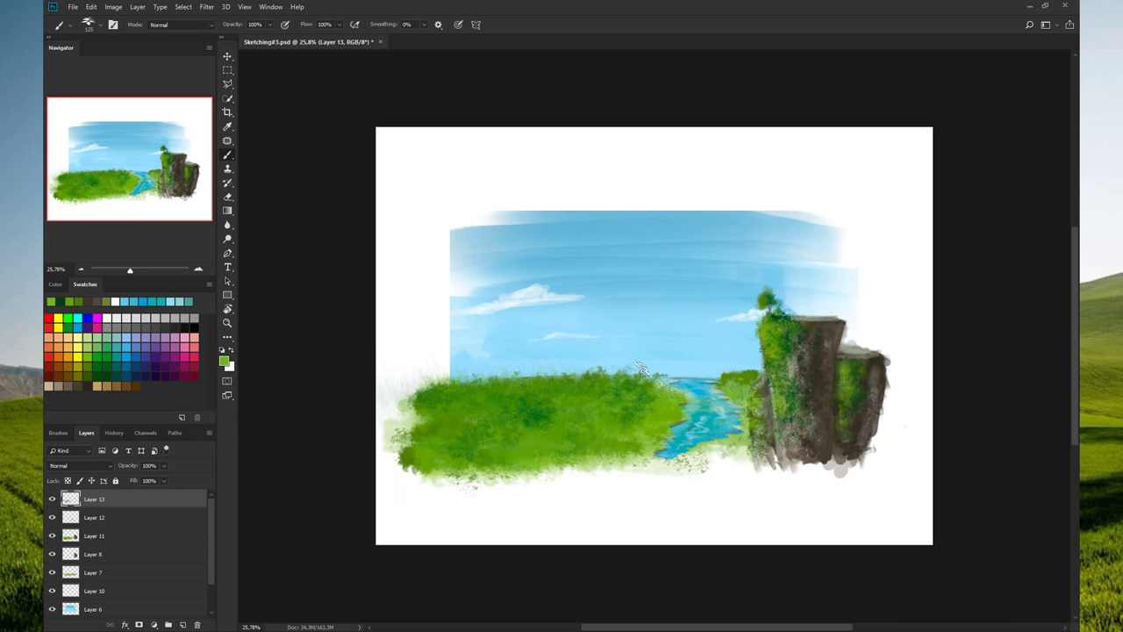
# - Pick an olive paint colour and try olive strokes on the grass and sky, undoing each
pyautogui.keyDown('alt'); pyautogui.click(656, 452); pyautogui.keyUp('alt')
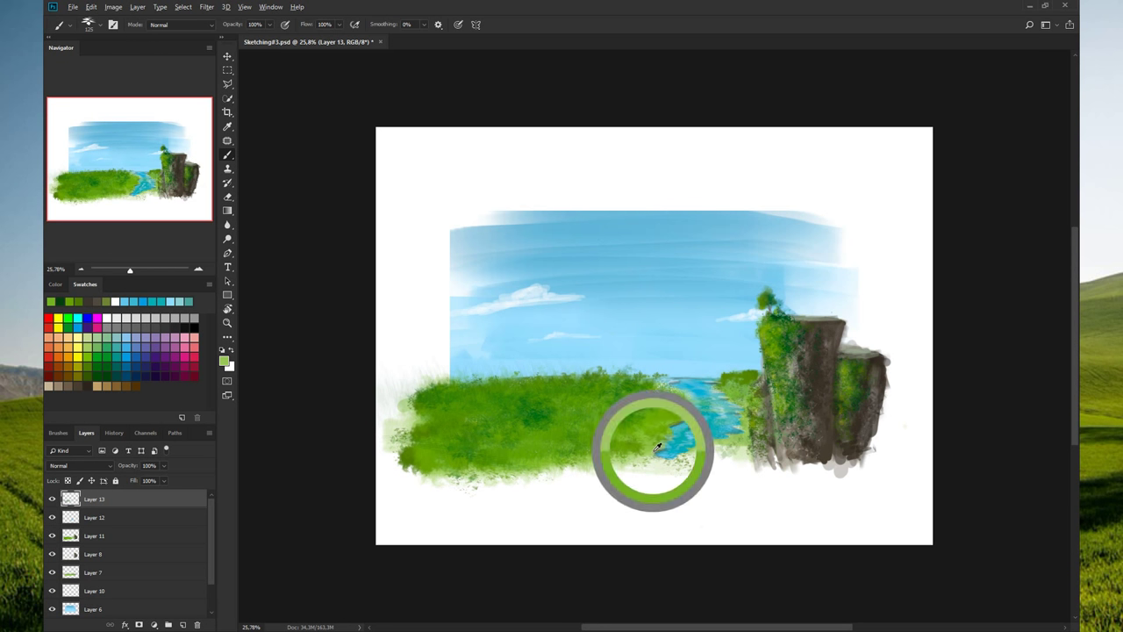
pyautogui.click(83, 366)
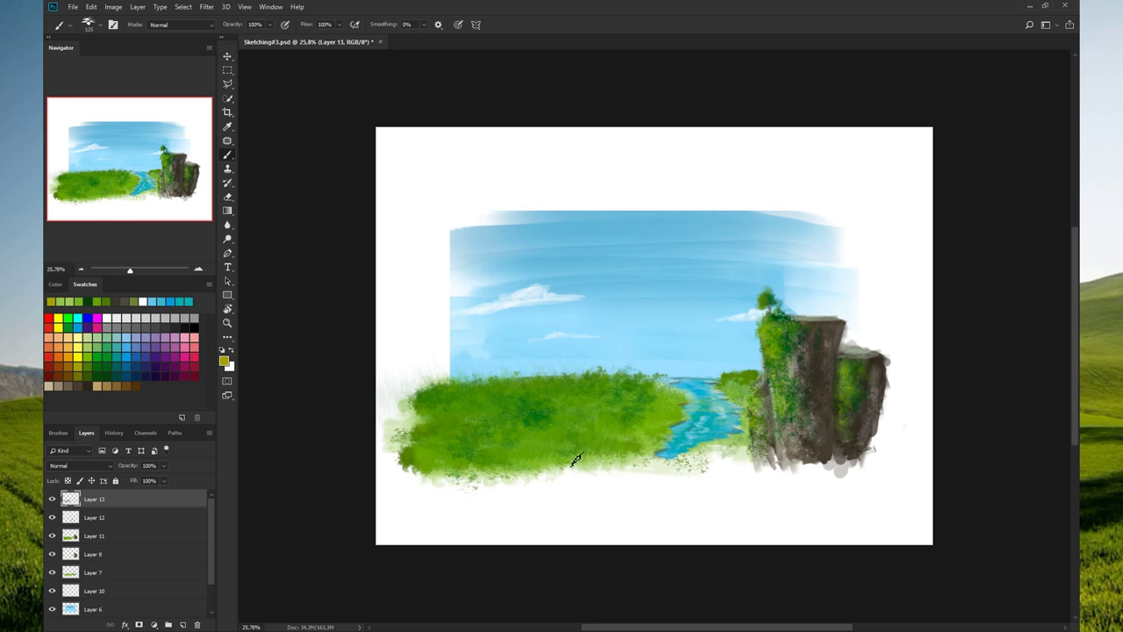
pyautogui.moveTo(514, 459); pyautogui.dragTo(478, 454)
pyautogui.hotkey('ctrl', 'z')
pyautogui.moveTo(544, 253); pyautogui.dragTo(614, 300)
pyautogui.hotkey('ctrl', 'z')
pyautogui.moveTo(666, 325)
pyautogui.mouseDown()
pyautogui.moveTo(565, 261)
pyautogui.moveTo(659, 292)
pyautogui.mouseUp()
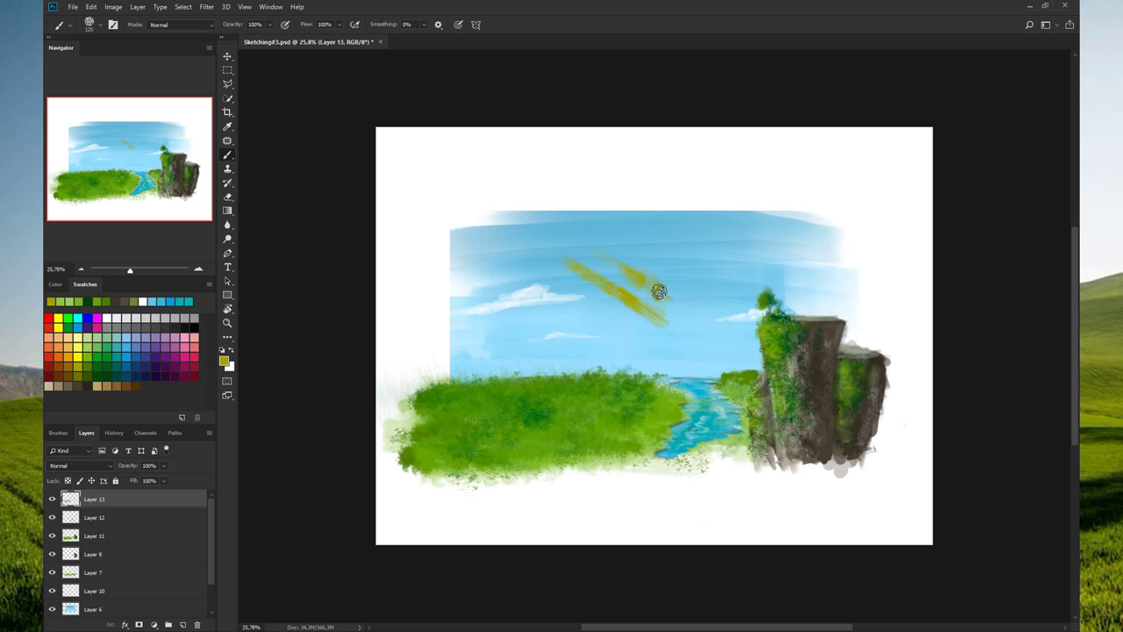
pyautogui.hotkey('ctrl', 'z')
pyautogui.hotkey('ctrl', 'z')
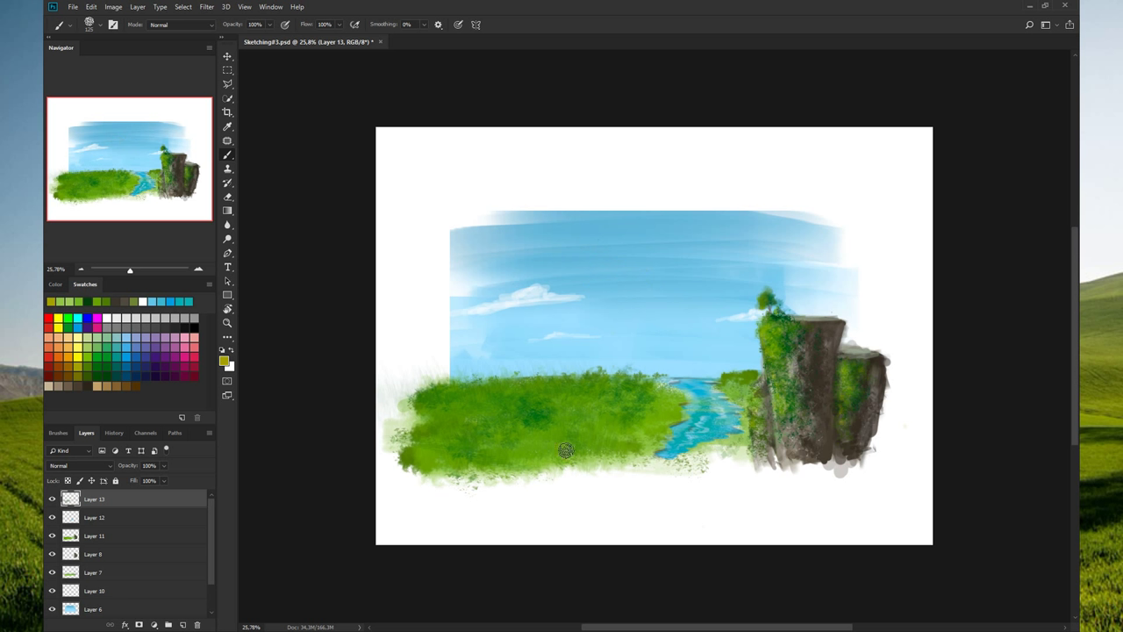
pyautogui.moveTo(565, 450)
pyautogui.mouseDown()
pyautogui.moveTo(537, 435)
pyautogui.moveTo(456, 460)
pyautogui.mouseUp()
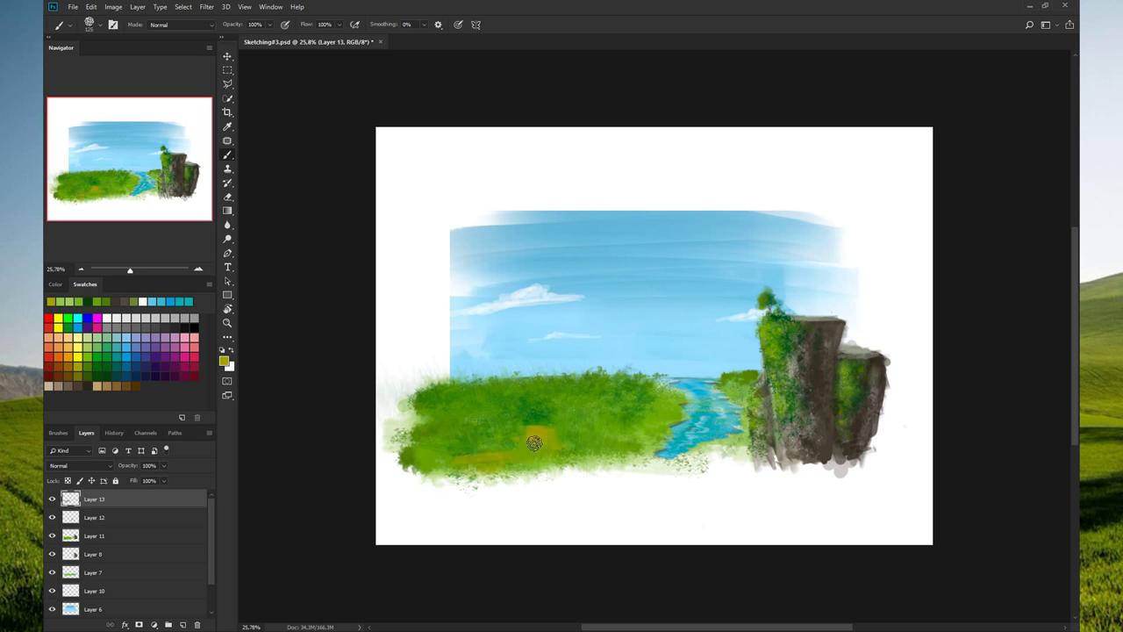
pyautogui.hotkey('ctrl', 'z')
pyautogui.hotkey('ctrl', 'z')
pyautogui.hotkey('ctrl', 'z')
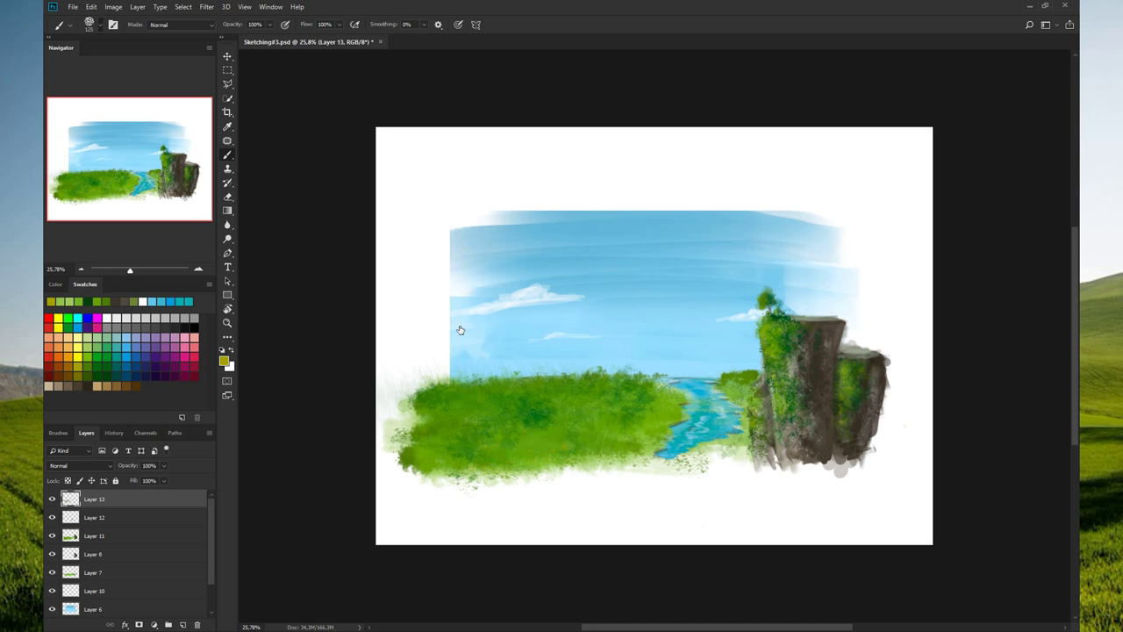
# - Adjust the brush size up and down with test strokes in the sky, undoing them
pyautogui.press('[')
pyautogui.press('[')
pyautogui.moveTo(614, 287); pyautogui.dragTo(682, 323)
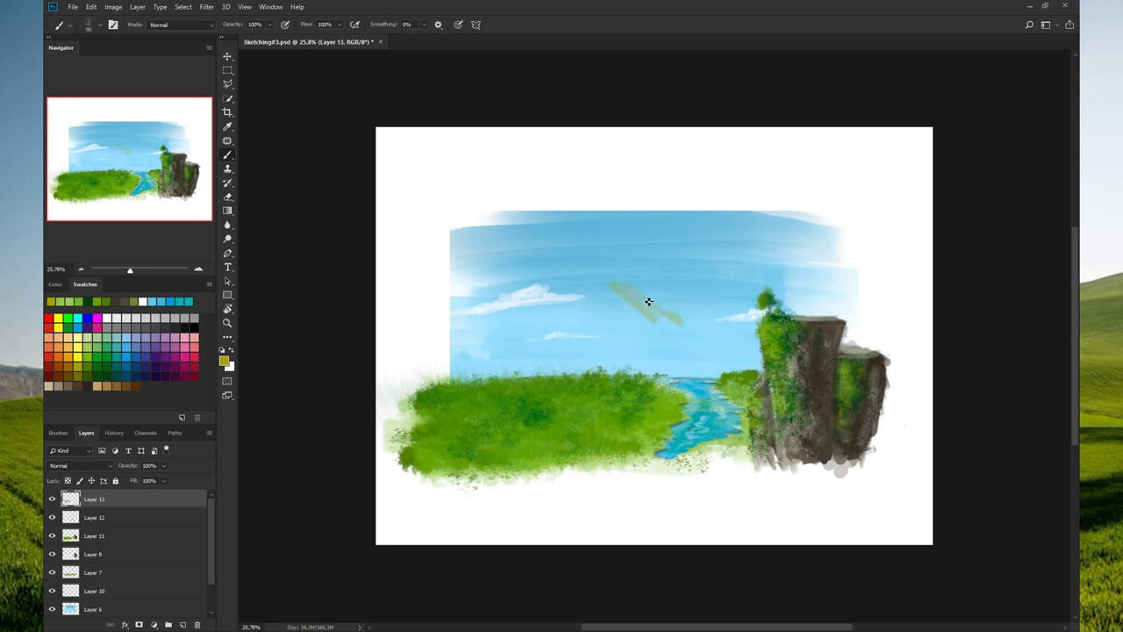
pyautogui.hotkey('ctrl', 'z')
pyautogui.press(']')
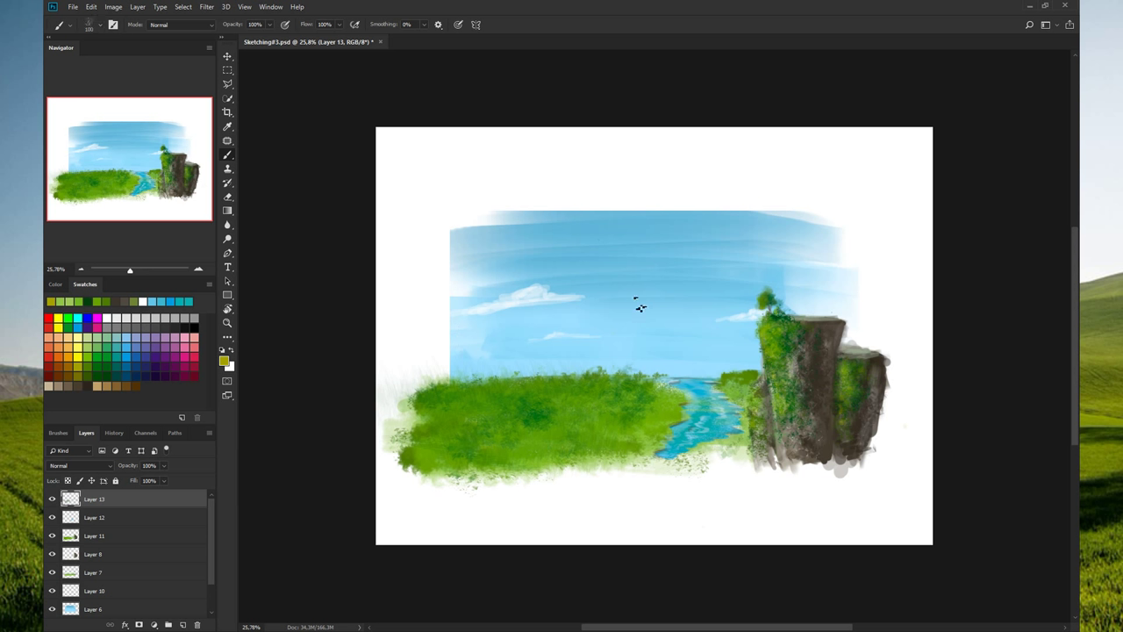
pyautogui.press(']')
pyautogui.press(']')
pyautogui.press(']')
pyautogui.moveTo(614, 298); pyautogui.dragTo(654, 285)
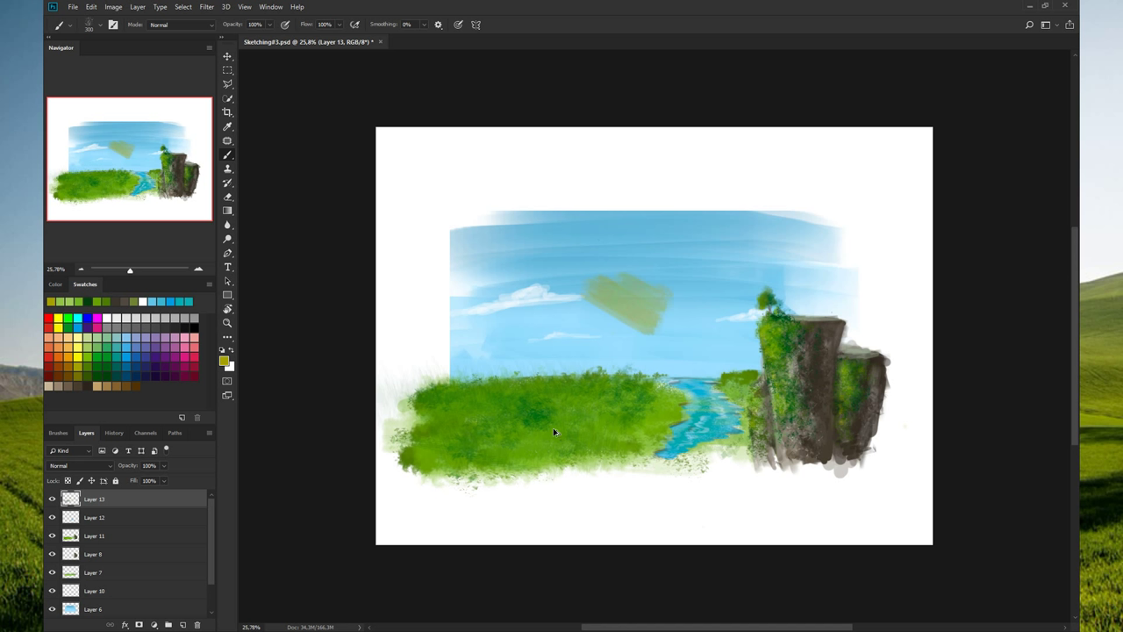
pyautogui.hotkey('ctrl', 'z')
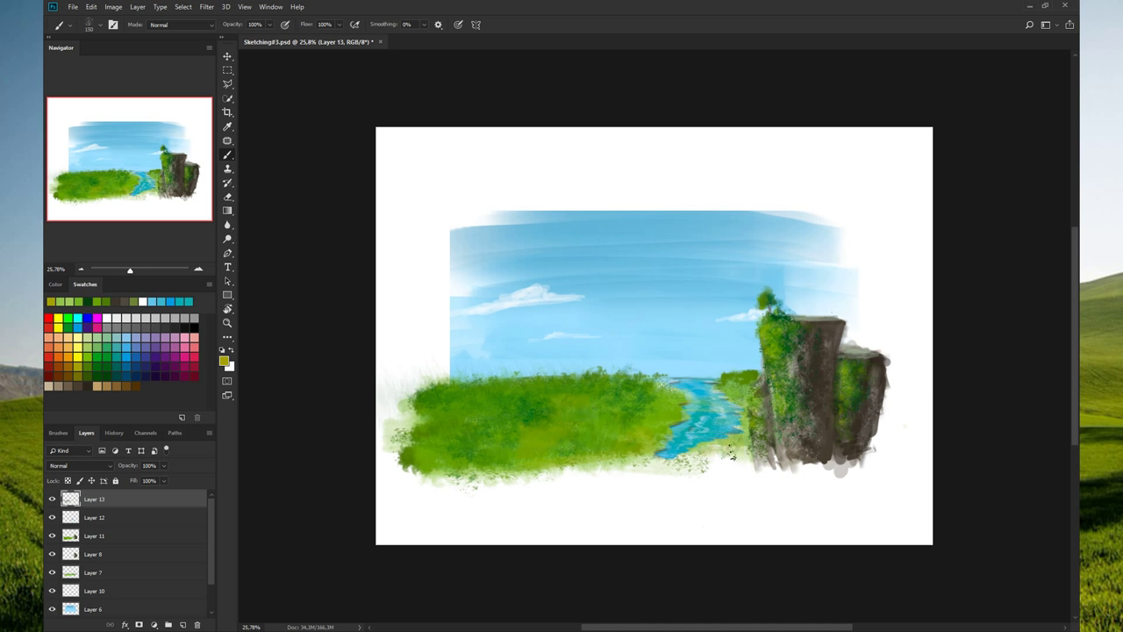
# - Paint a pale beige band along the meadow's bottom edge after discarding earlier riverbank tries
pyautogui.moveTo(736, 443)
pyautogui.mouseDown()
pyautogui.moveTo(674, 481)
pyautogui.moveTo(419, 471)
pyautogui.mouseUp()
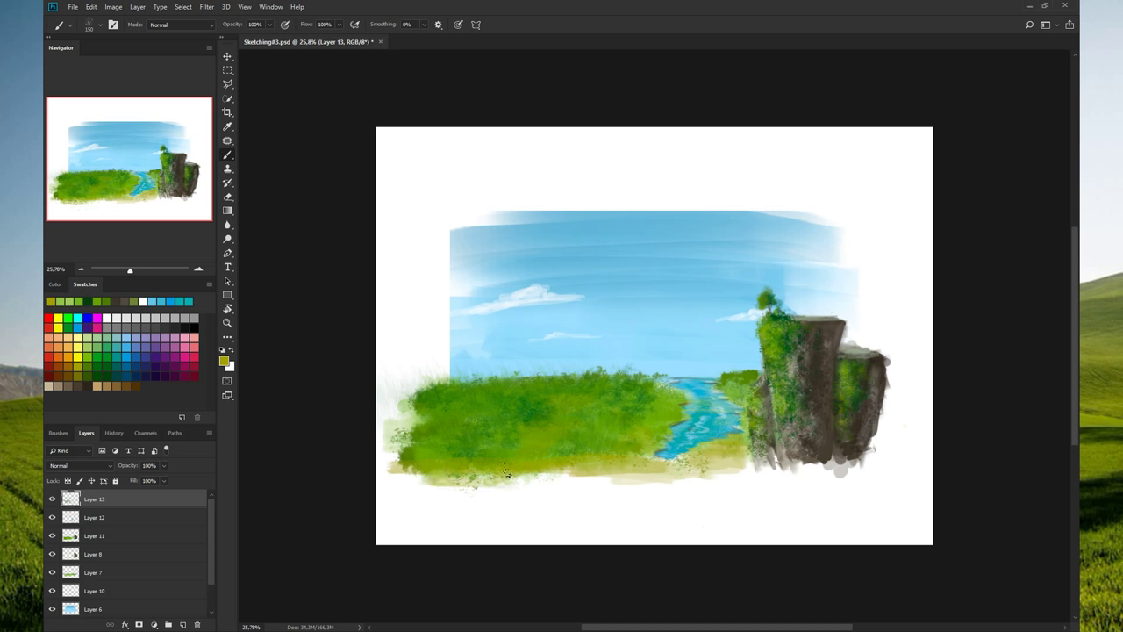
pyautogui.hotkey('ctrl', 'z')
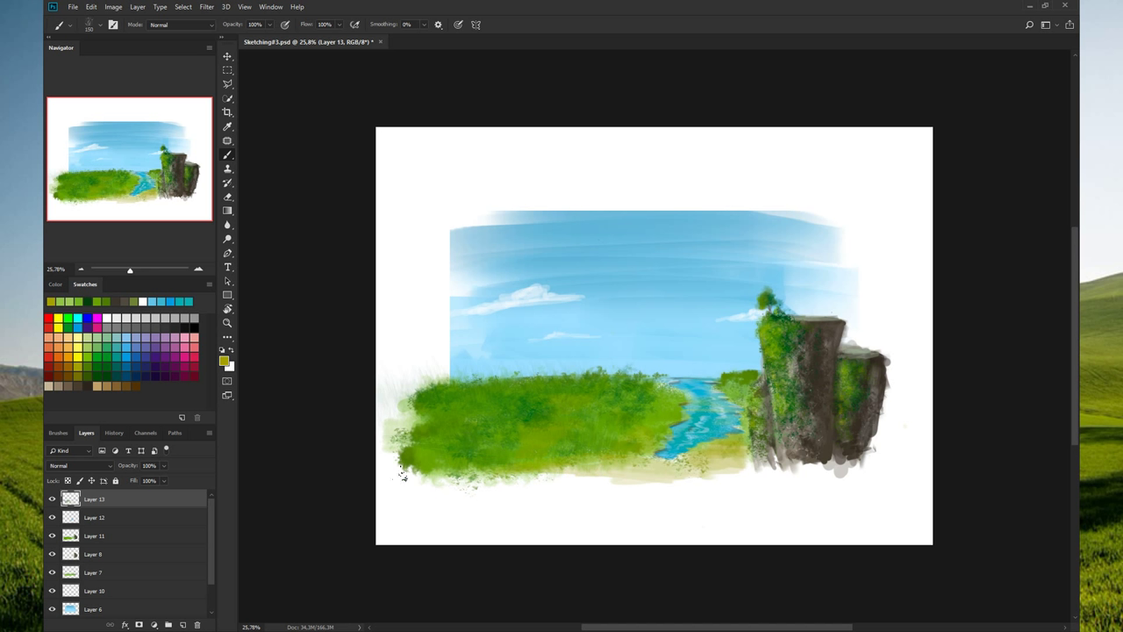
pyautogui.moveTo(403, 476)
pyautogui.mouseDown()
pyautogui.moveTo(500, 482)
pyautogui.moveTo(612, 469)
pyautogui.mouseUp()
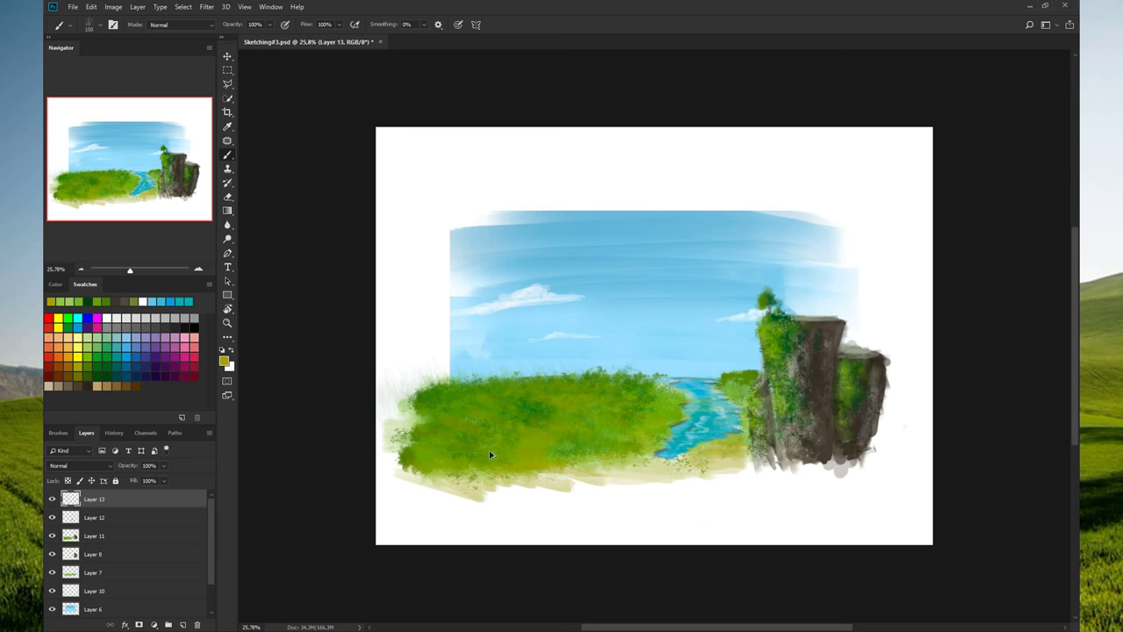
pyautogui.hotkey('ctrl', 'z')
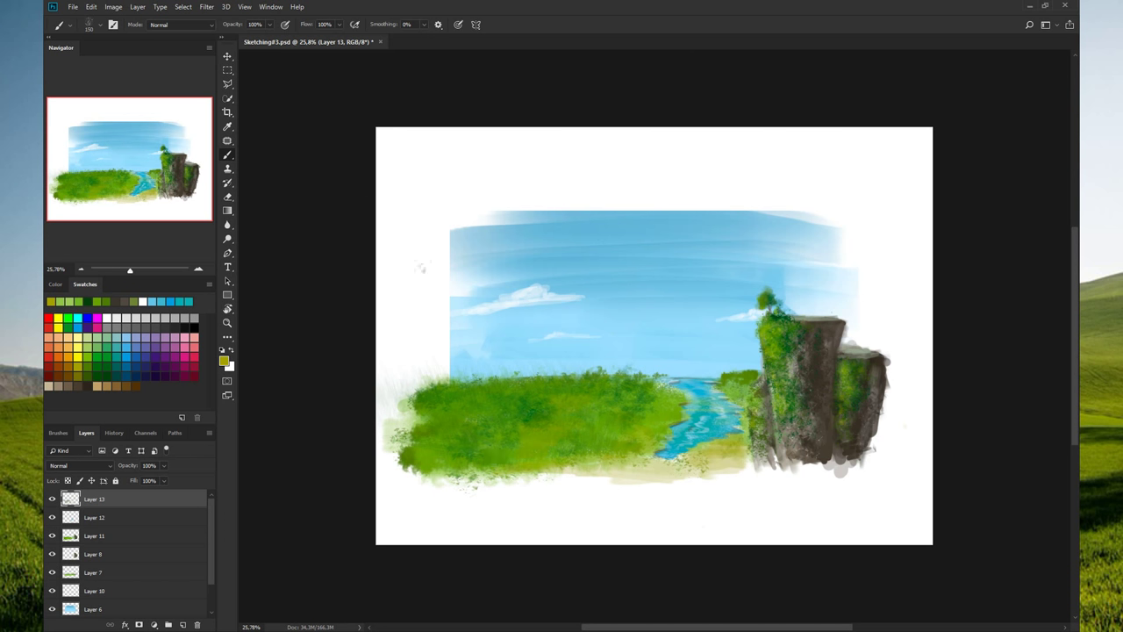
pyautogui.moveTo(598, 487)
pyautogui.mouseDown()
pyautogui.moveTo(539, 494)
pyautogui.moveTo(614, 482)
pyautogui.moveTo(514, 493)
pyautogui.moveTo(614, 496)
pyautogui.mouseUp()
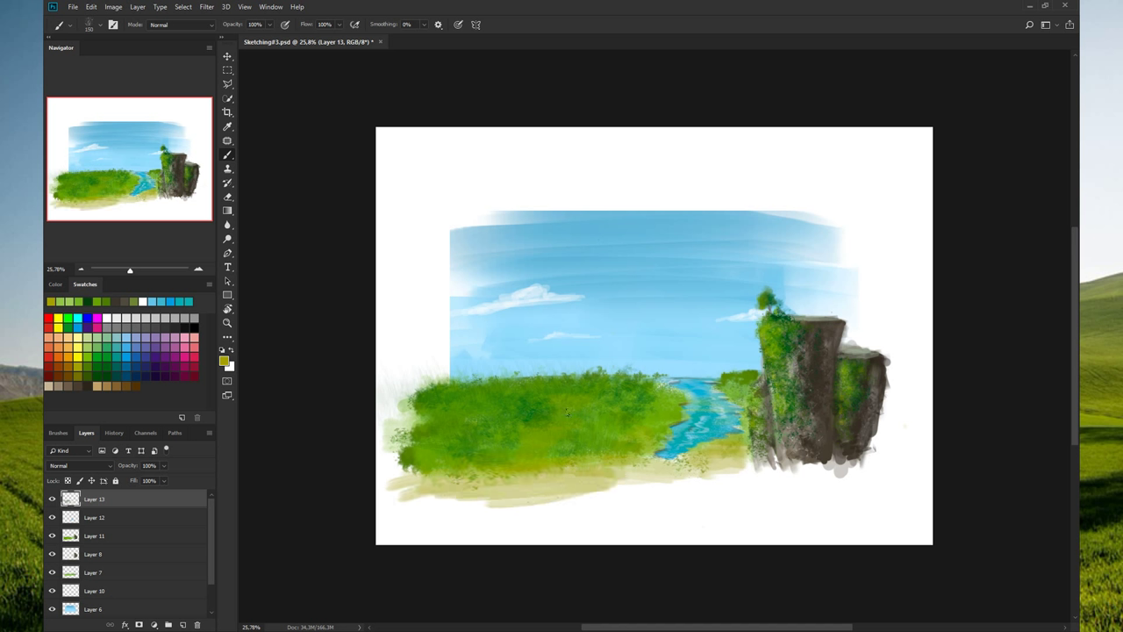
# - Pick bright yellow and toggle Layer 13's visibility to compare the meadow with and without it
pyautogui.click(61, 324)
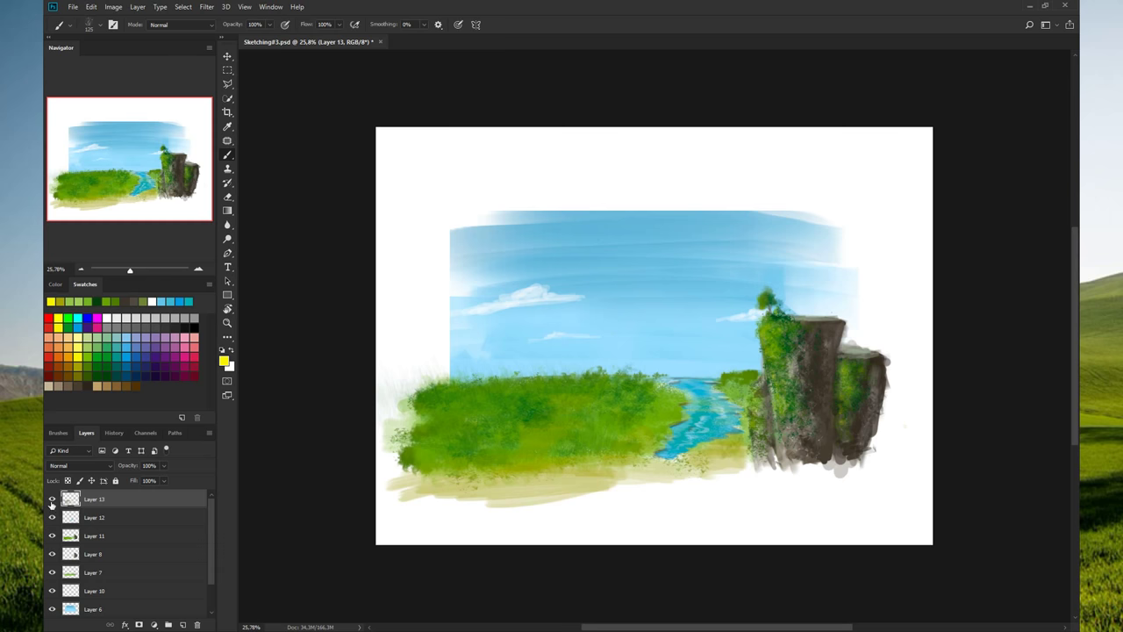
pyautogui.click(52, 499)
pyautogui.click(52, 499)
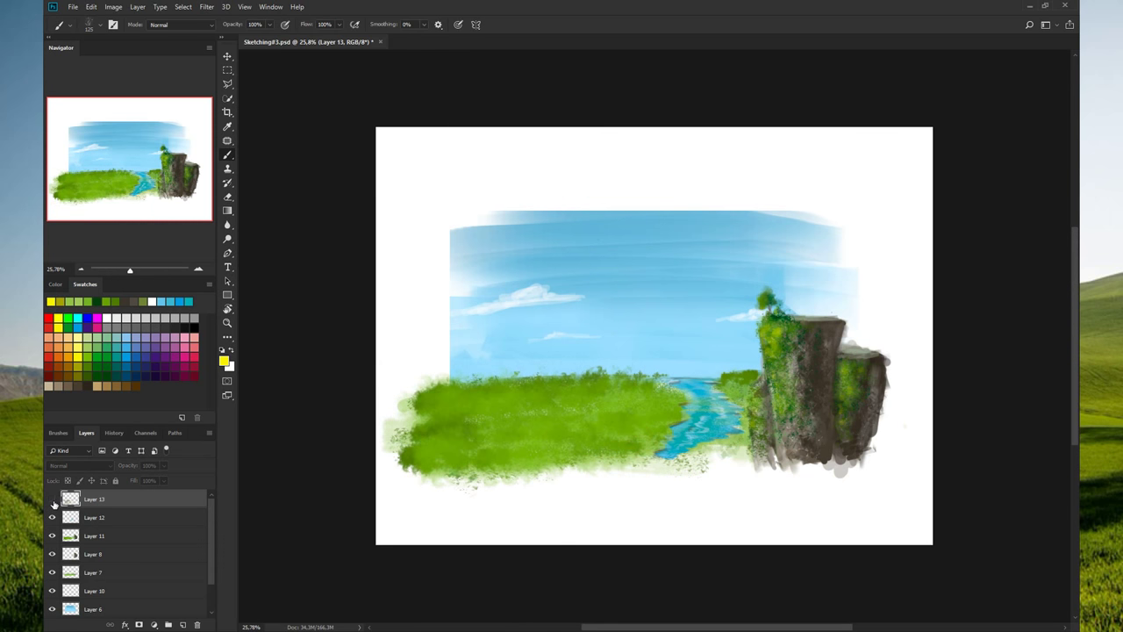
pyautogui.click(51, 500)
pyautogui.click(52, 499)
pyautogui.click(51, 499)
pyautogui.press('space')
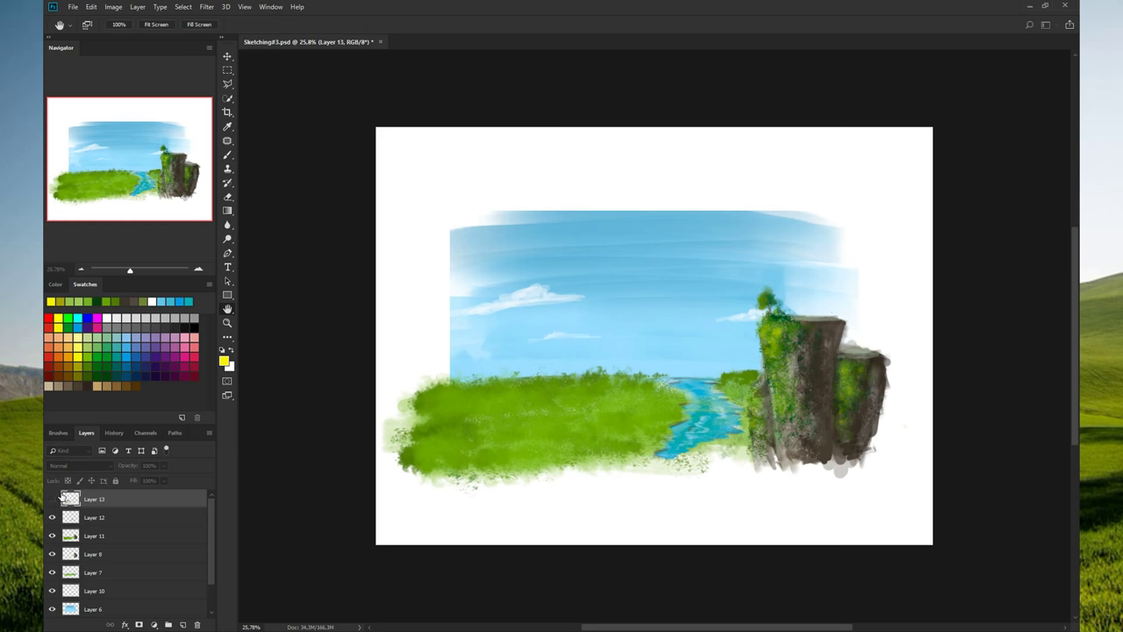
pyautogui.press('b')
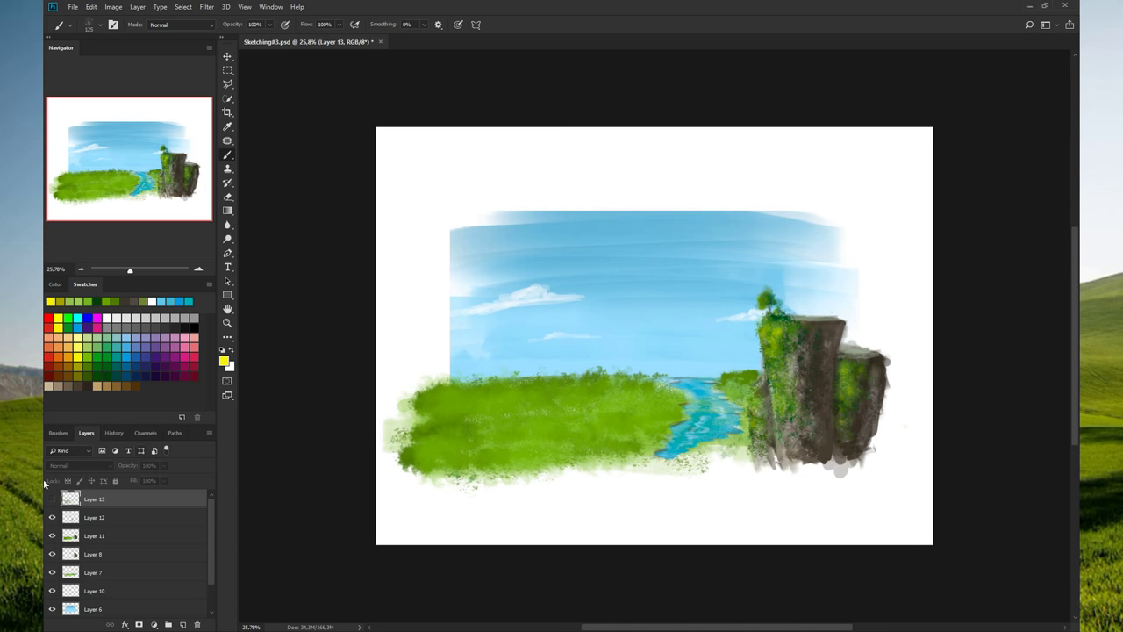
pyautogui.click(51, 499)
pyautogui.click(52, 499)
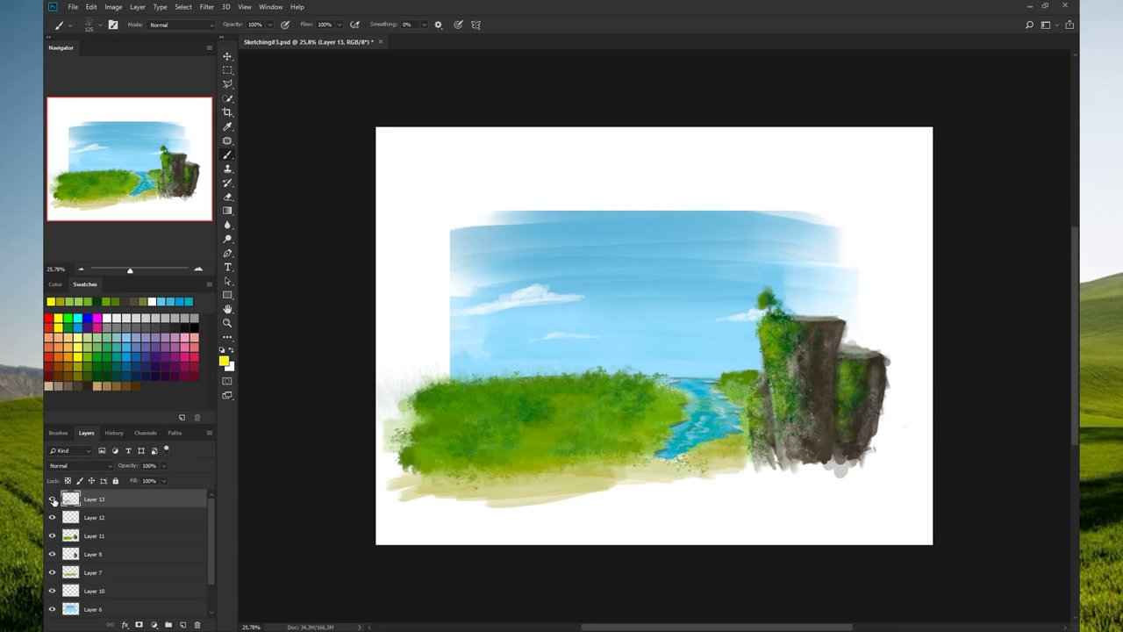
# - Keep comparing Layer 13 on and off, then delete Layer 13
pyautogui.click(52, 500)
pyautogui.click(53, 500)
pyautogui.click(52, 499)
pyautogui.click(52, 499)
pyautogui.click(53, 499)
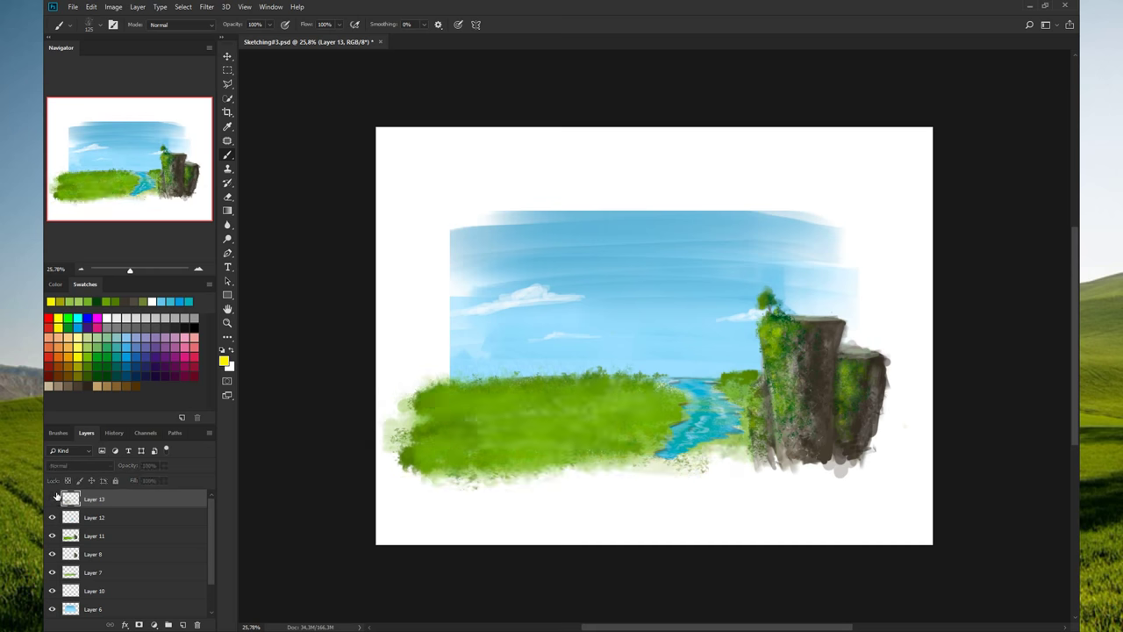
pyautogui.click(53, 499)
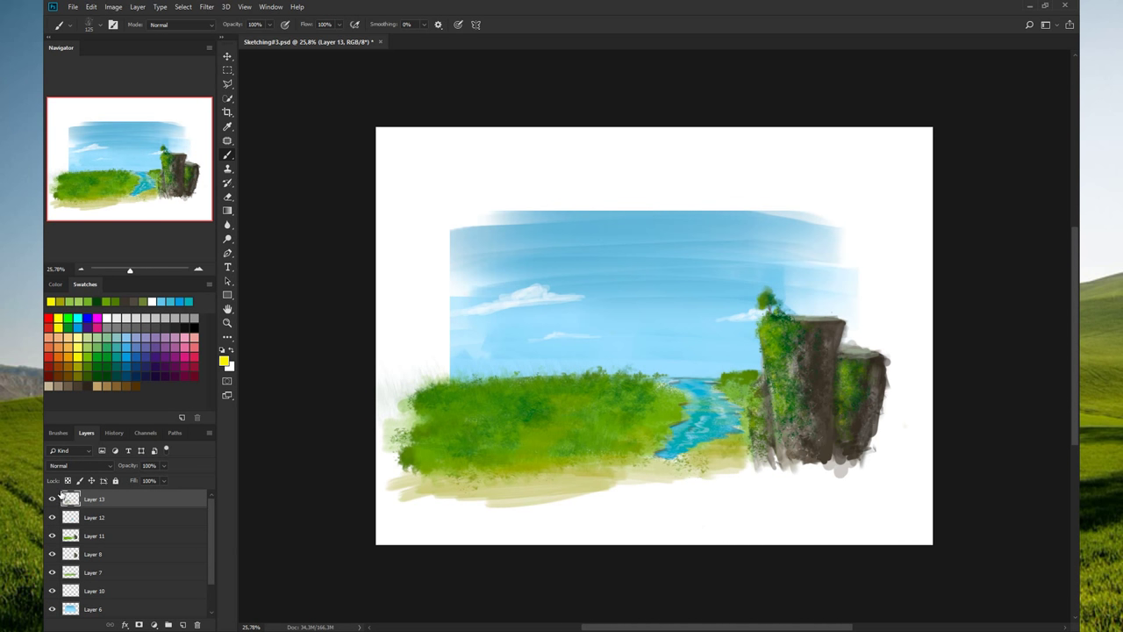
pyautogui.click(53, 499)
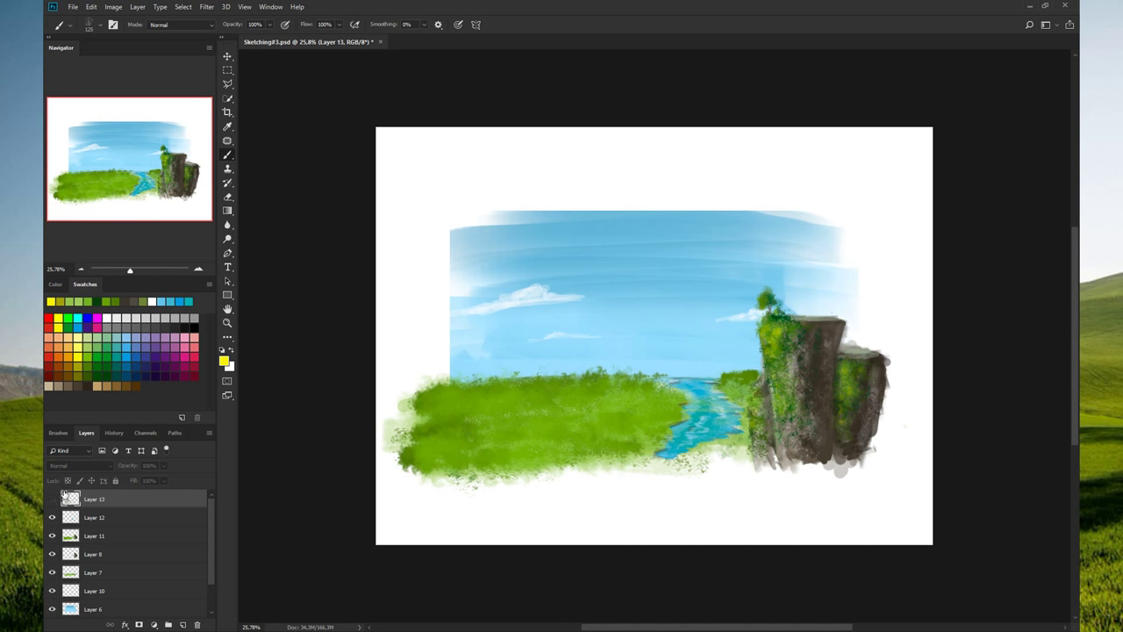
pyautogui.click(53, 499)
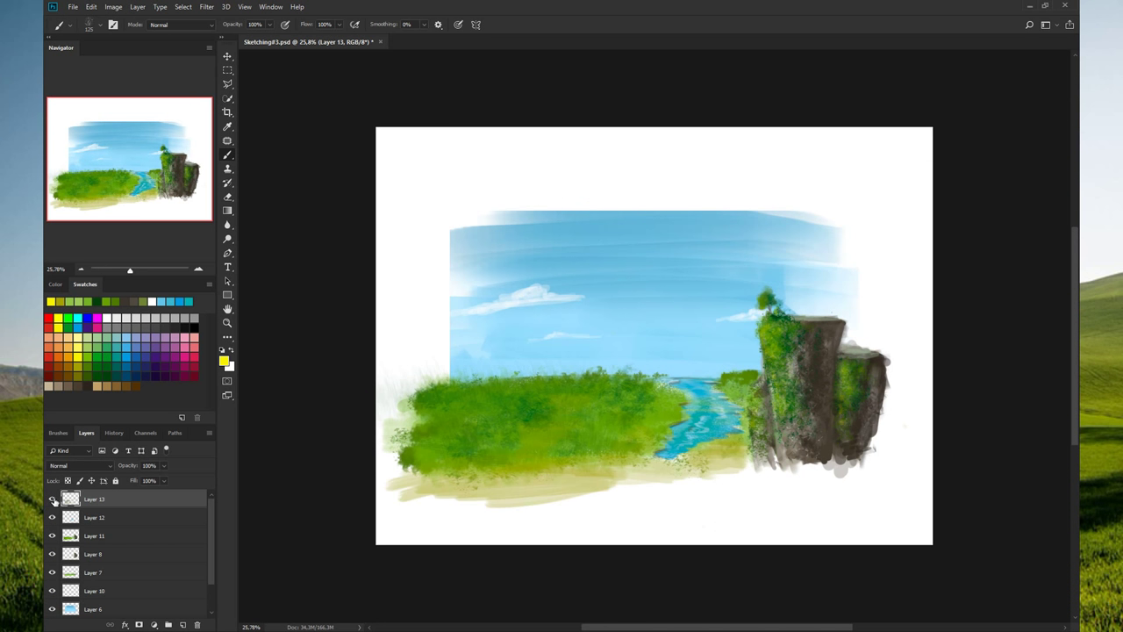
pyautogui.click(53, 499)
pyautogui.click(53, 499)
pyautogui.click(53, 499)
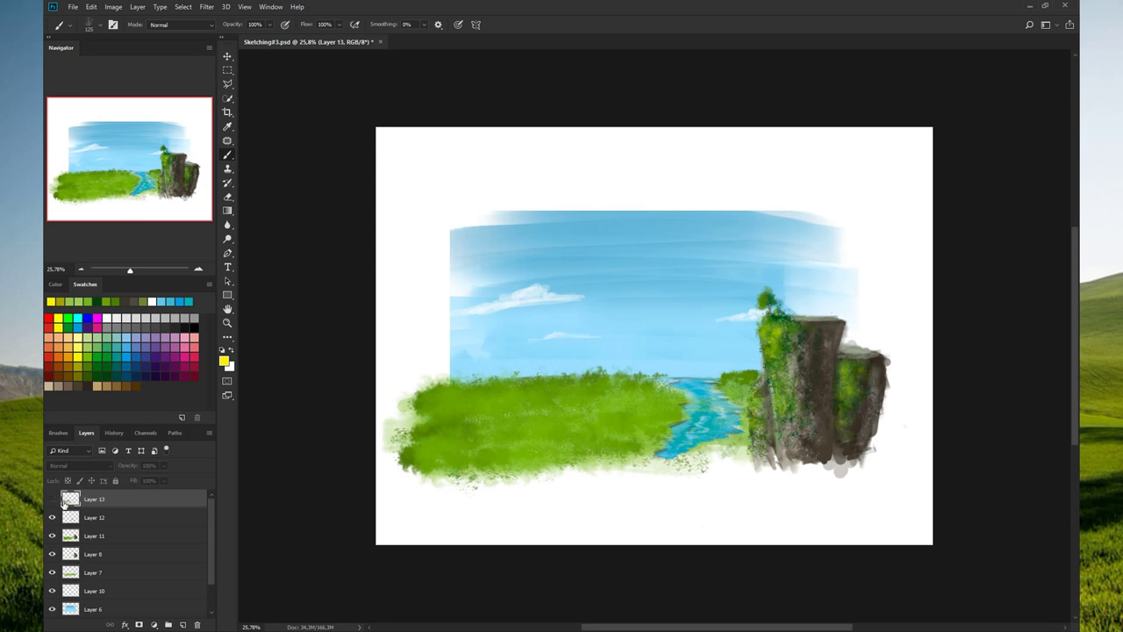
pyautogui.press('Delete')
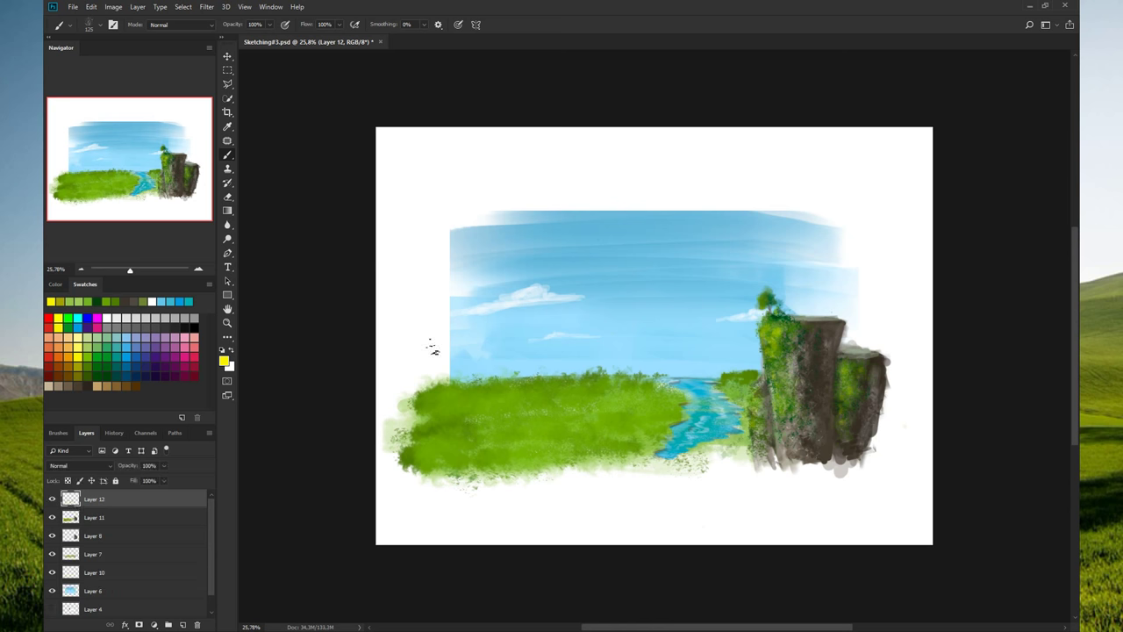
pyautogui.click(51, 499)
# - Add a new layer and paint a pale yellow sand band along the grass's lower edge
pyautogui.click(183, 623)
pyautogui.moveTo(656, 474); pyautogui.dragTo(386, 478)
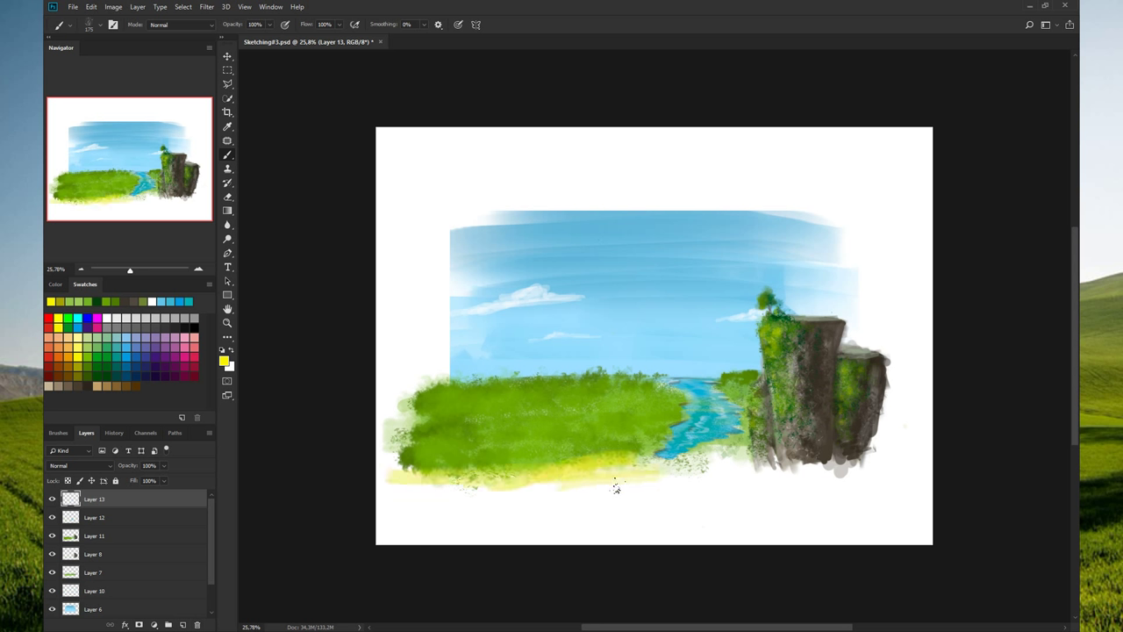
pyautogui.hotkey('ctrl', 'z')
pyautogui.hotkey('ctrl', 'z')
pyautogui.hotkey('ctrl', 'z')
pyautogui.moveTo(734, 467)
pyautogui.mouseDown()
pyautogui.moveTo(702, 456)
pyautogui.moveTo(704, 474)
pyautogui.moveTo(379, 482)
pyautogui.mouseUp()
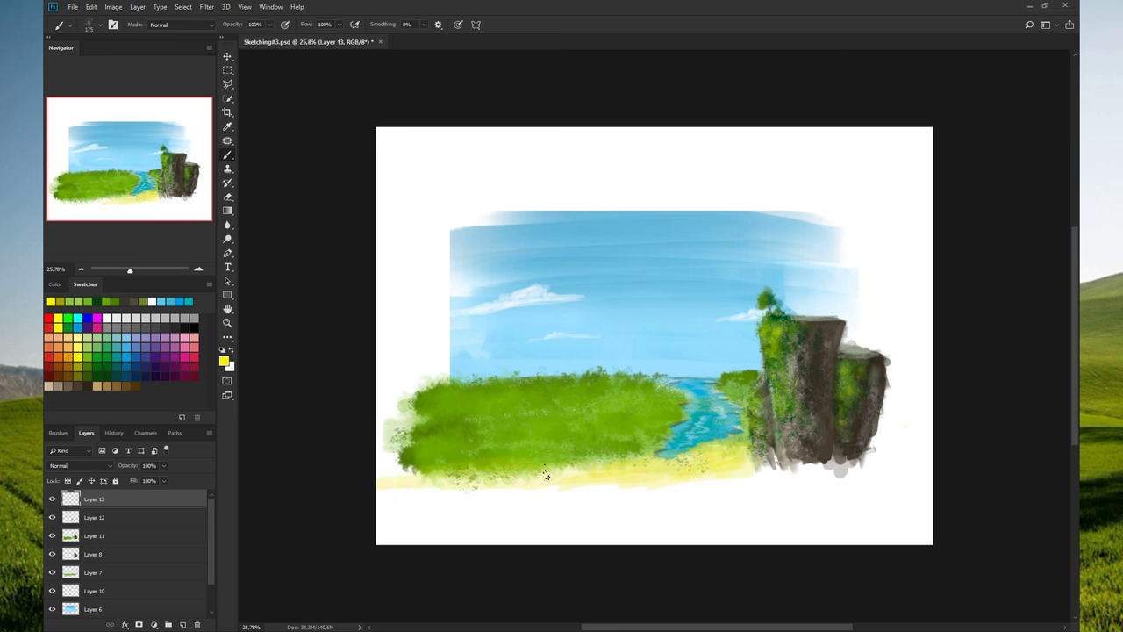
# - Sample grass green and blend it down into the meadow's lower edge over the sand
pyautogui.keyDown('alt'); pyautogui.click(547, 462); pyautogui.keyUp('alt')
pyautogui.moveTo(456, 484); pyautogui.dragTo(590, 465)
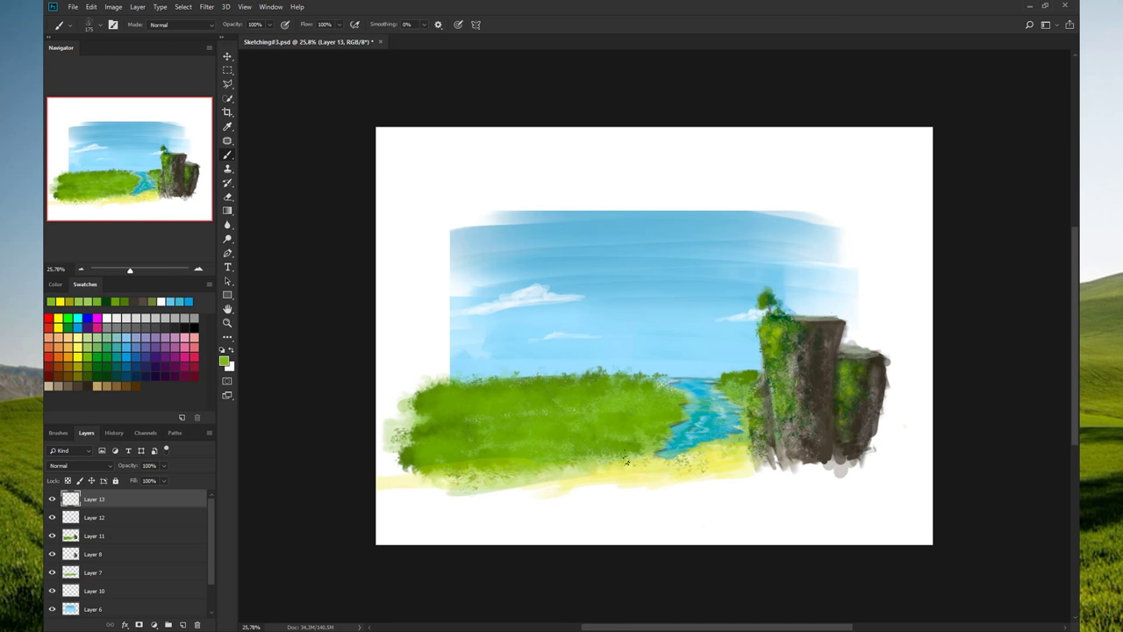
pyautogui.moveTo(468, 478); pyautogui.dragTo(394, 484)
pyautogui.moveTo(623, 465); pyautogui.dragTo(520, 473)
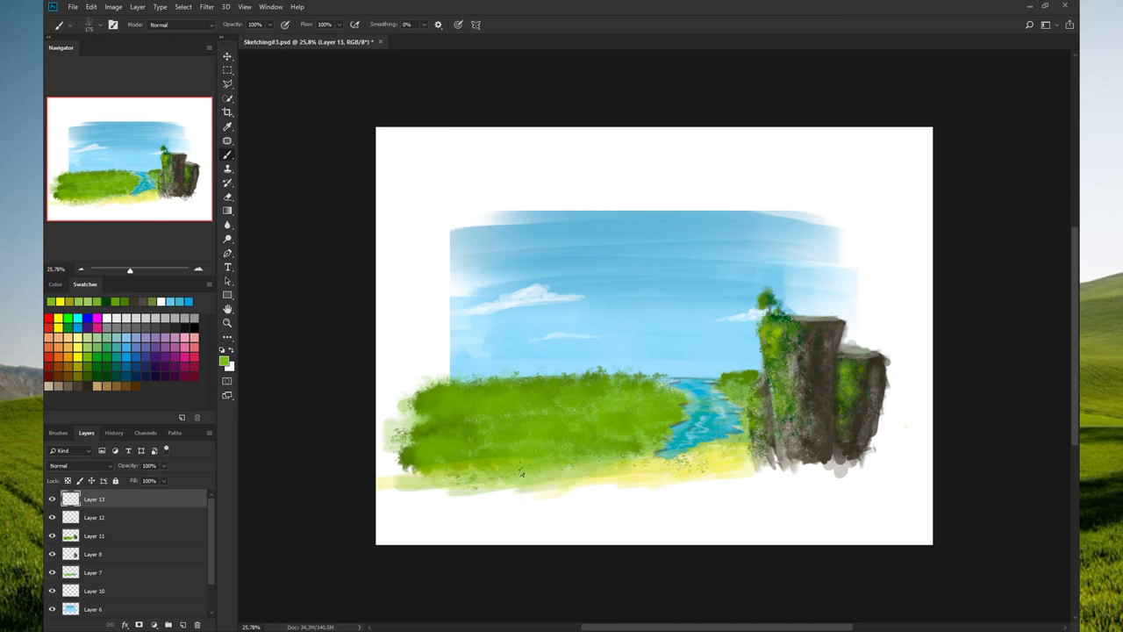
pyautogui.moveTo(395, 488)
pyautogui.mouseDown()
pyautogui.moveTo(719, 469)
pyautogui.moveTo(746, 452)
pyautogui.moveTo(702, 479)
pyautogui.moveTo(736, 450)
pyautogui.moveTo(681, 463)
pyautogui.moveTo(688, 452)
pyautogui.moveTo(657, 451)
pyautogui.mouseUp()
pyautogui.keyDown('alt'); pyautogui.click(652, 482); pyautogui.keyUp('alt')
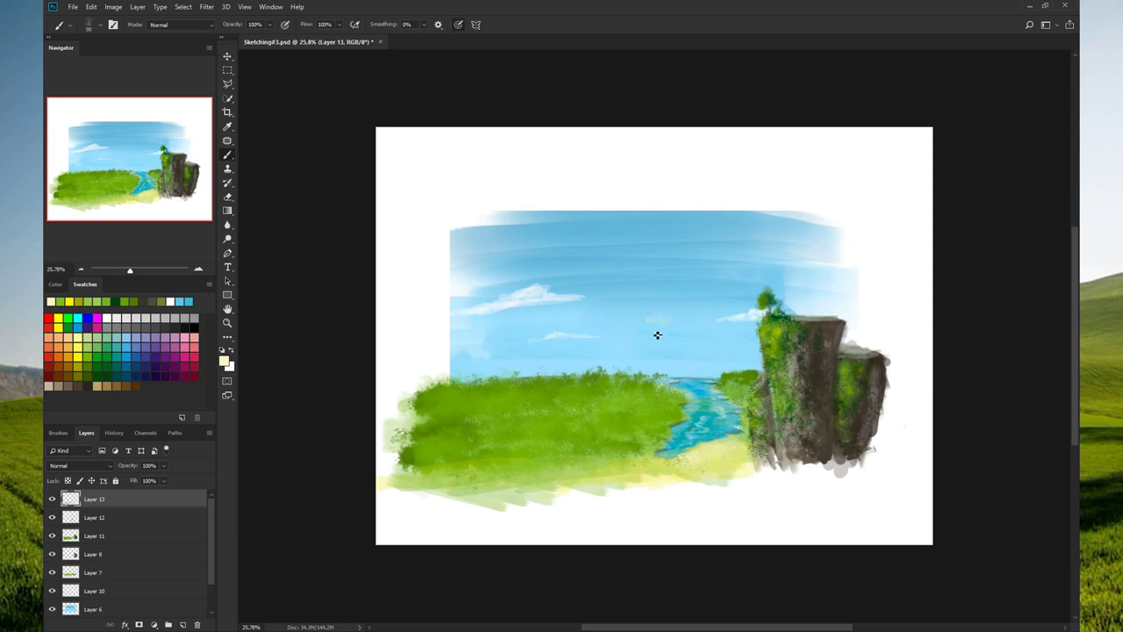
# - Add faint pale-yellow touches over the beach and along the river bank, discarding a sky stroke
pyautogui.moveTo(662, 307); pyautogui.dragTo(618, 317)
pyautogui.hotkey('ctrl', 'z')
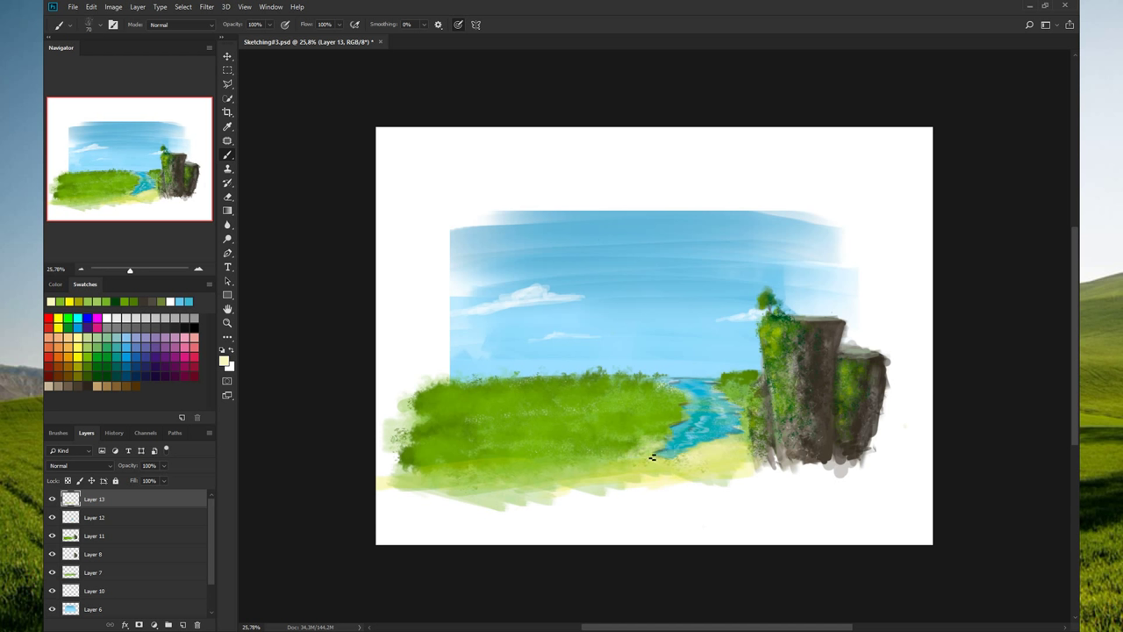
pyautogui.moveTo(652, 456); pyautogui.dragTo(618, 460)
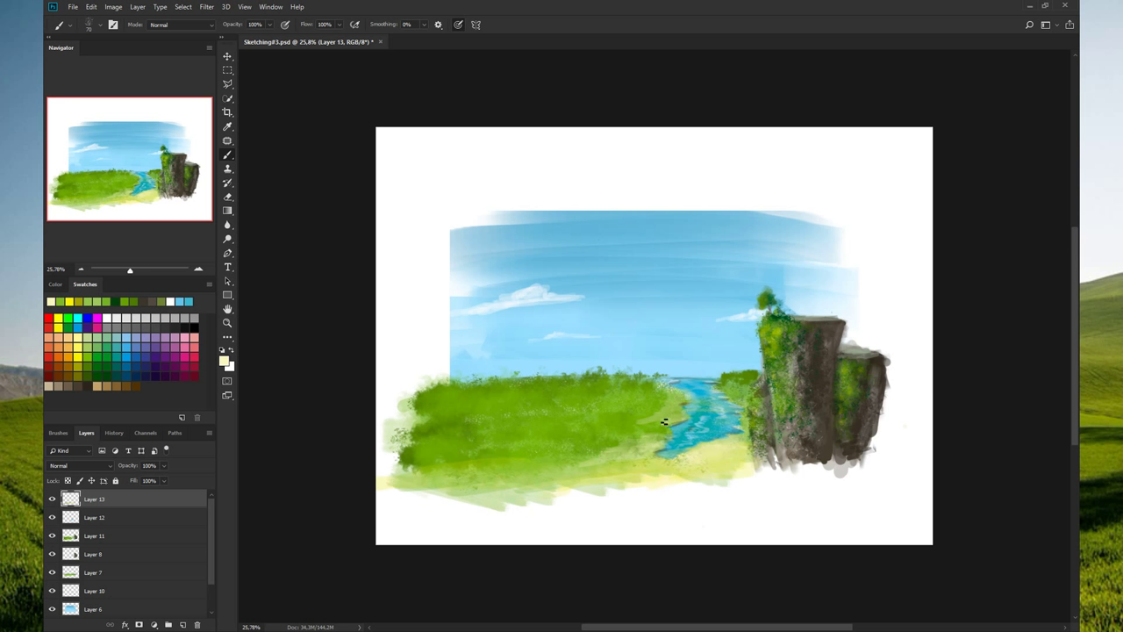
pyautogui.moveTo(656, 425); pyautogui.dragTo(666, 422)
pyautogui.moveTo(669, 412)
pyautogui.mouseDown()
pyautogui.moveTo(657, 398)
pyautogui.moveTo(614, 393)
pyautogui.moveTo(625, 389)
pyautogui.moveTo(622, 436)
pyautogui.moveTo(664, 429)
pyautogui.mouseUp()
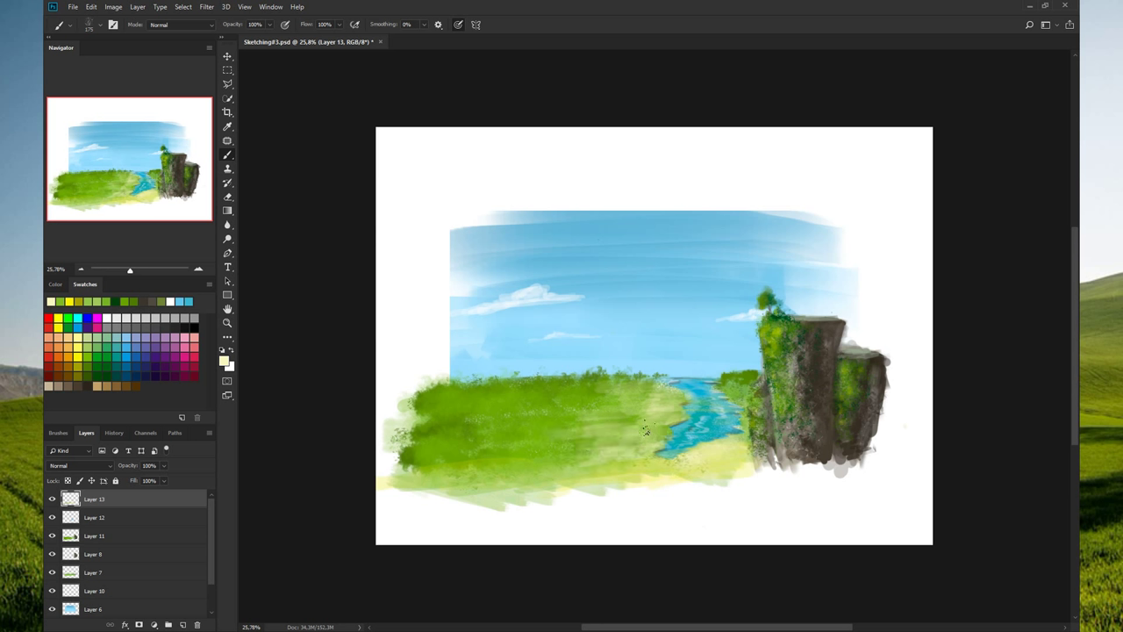
# - Darken the light grass at the river's left edge with moss green and sampled dark grass
pyautogui.keyDown('alt'); pyautogui.click(872, 380); pyautogui.keyUp('alt')
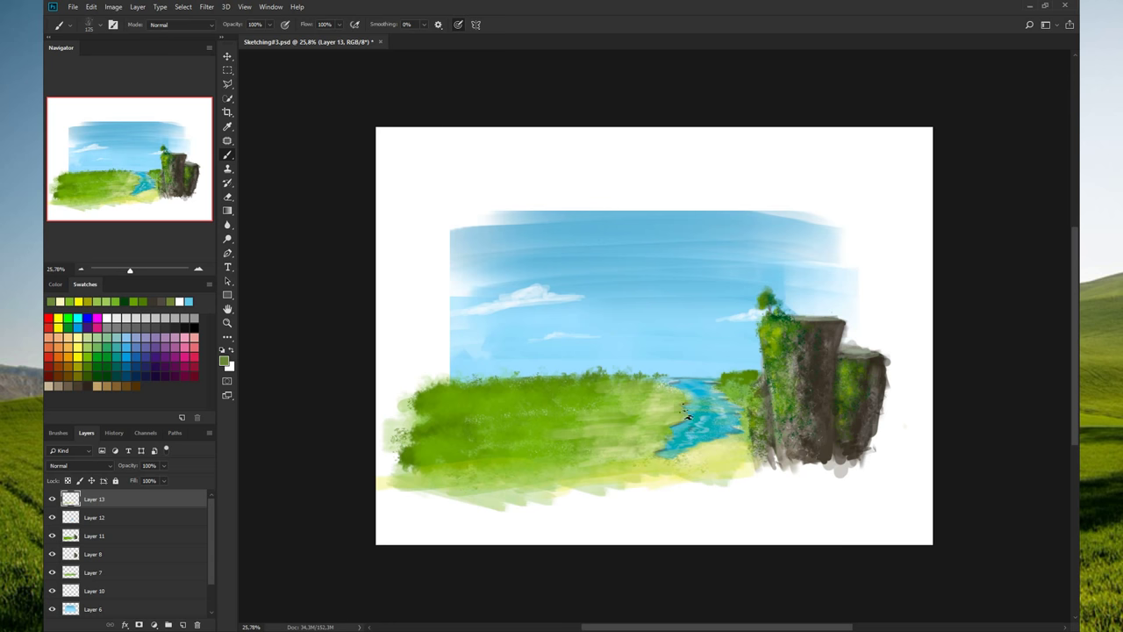
pyautogui.moveTo(687, 417); pyautogui.dragTo(666, 408)
pyautogui.keyDown('alt'); pyautogui.click(425, 427); pyautogui.keyUp('alt')
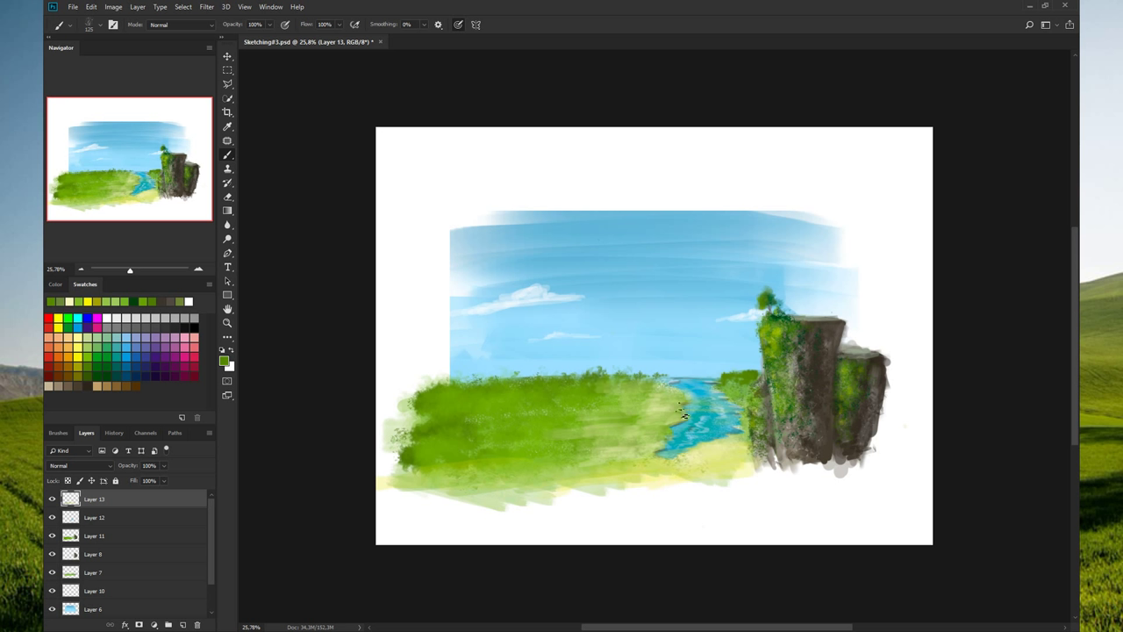
pyautogui.moveTo(682, 411); pyautogui.dragTo(687, 418)
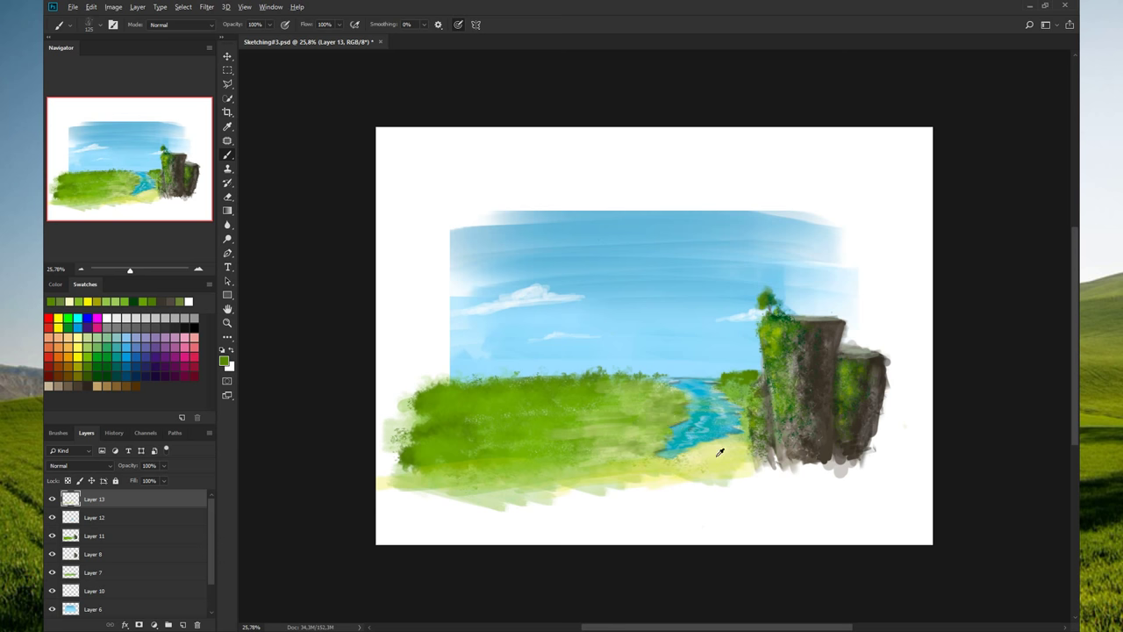
# - Sample the pale sand colour and add a short stroke beside the river water
pyautogui.keyDown('alt'); pyautogui.click(719, 452); pyautogui.keyUp('alt')
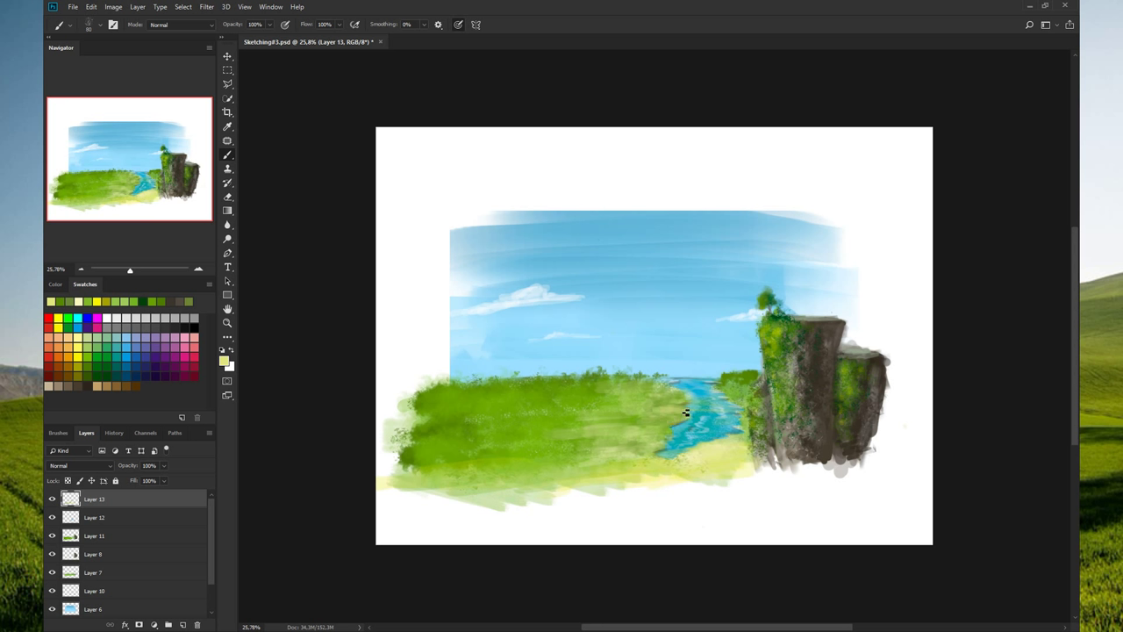
pyautogui.moveTo(686, 413); pyautogui.dragTo(678, 421)
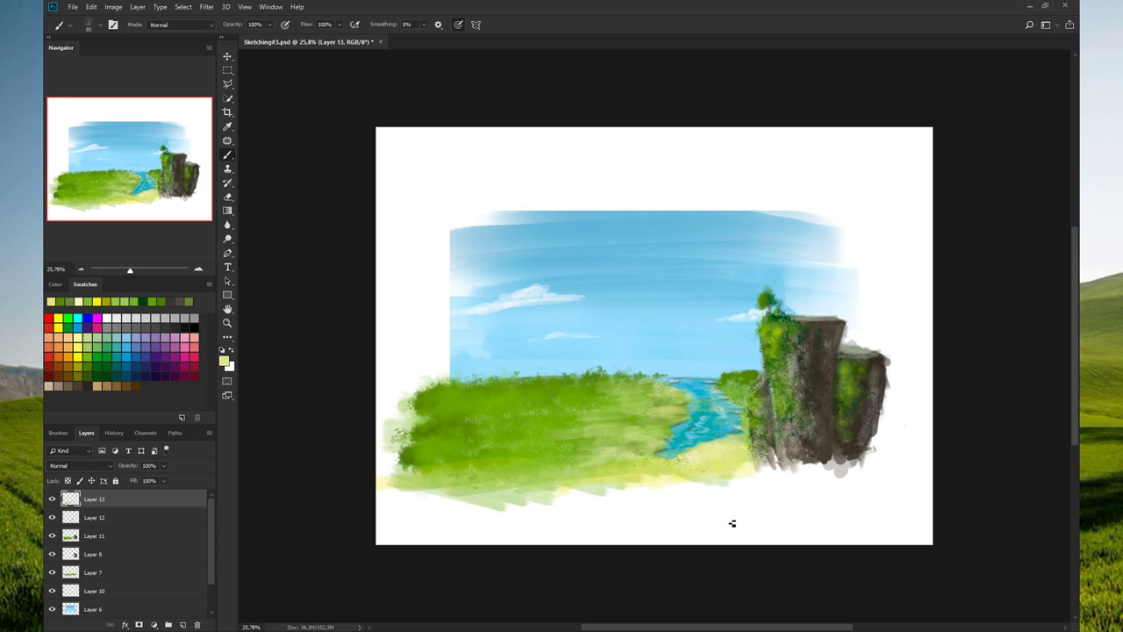
pyautogui.moveTo(670, 487); pyautogui.dragTo(702, 527)
pyautogui.hotkey('ctrl', 'z')
# - Deepen the grass near the river with dark green and shade the cliff-base bank dark grey
pyautogui.keyDown('alt'); pyautogui.click(451, 432); pyautogui.keyUp('alt')
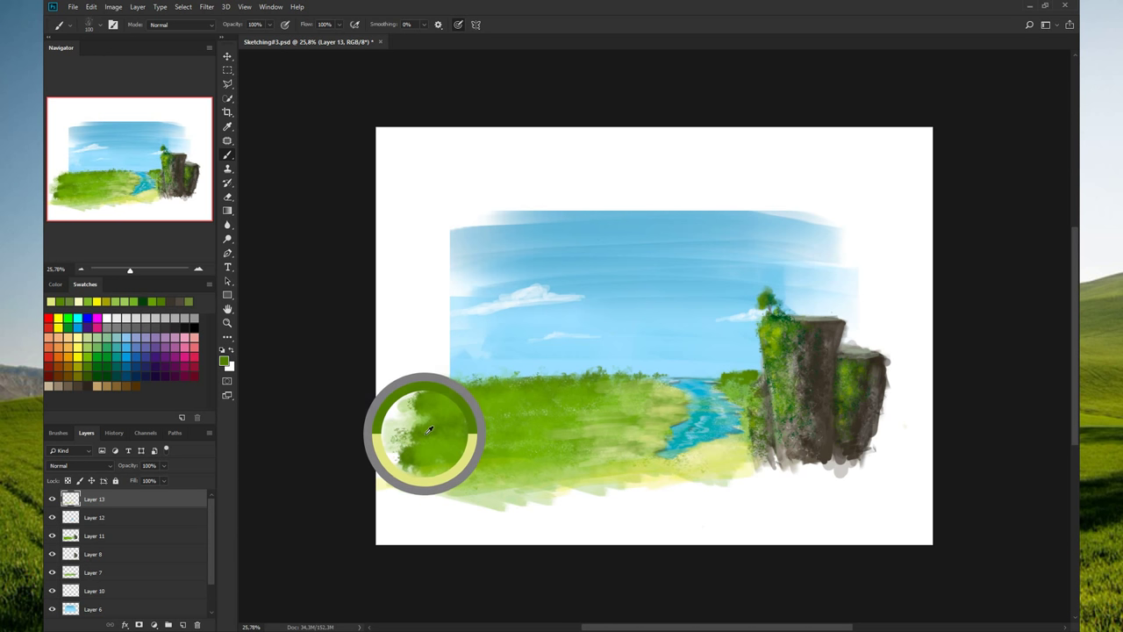
pyautogui.click(97, 372)
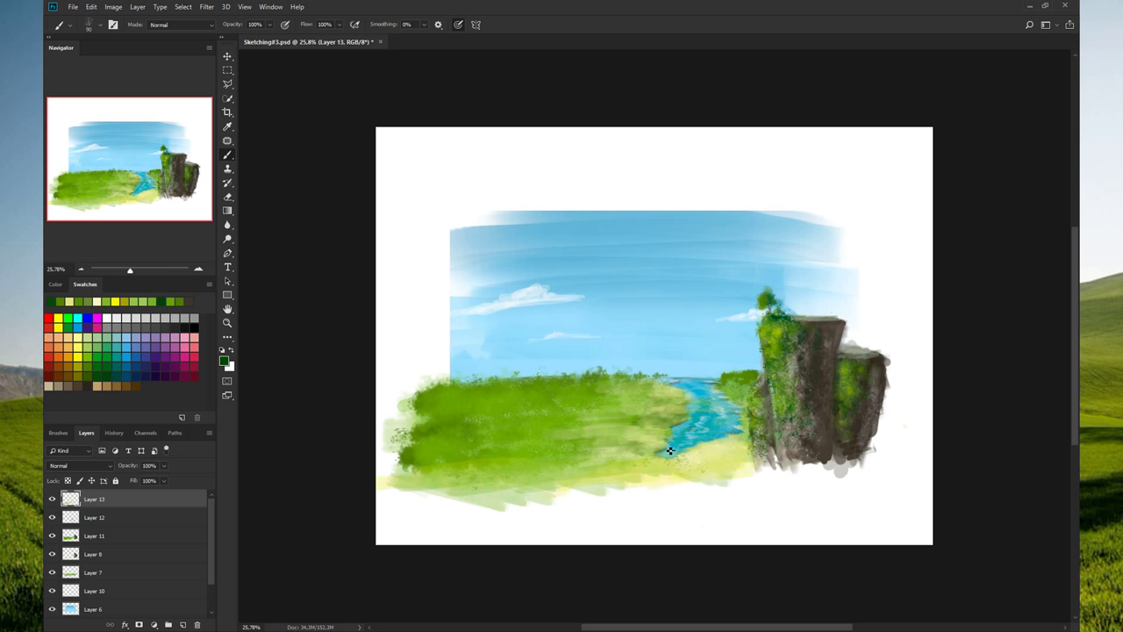
pyautogui.moveTo(669, 451)
pyautogui.mouseDown()
pyautogui.moveTo(631, 471)
pyautogui.moveTo(602, 462)
pyautogui.moveTo(629, 435)
pyautogui.moveTo(602, 459)
pyautogui.moveTo(581, 458)
pyautogui.mouseUp()
pyautogui.moveTo(703, 477); pyautogui.dragTo(677, 473)
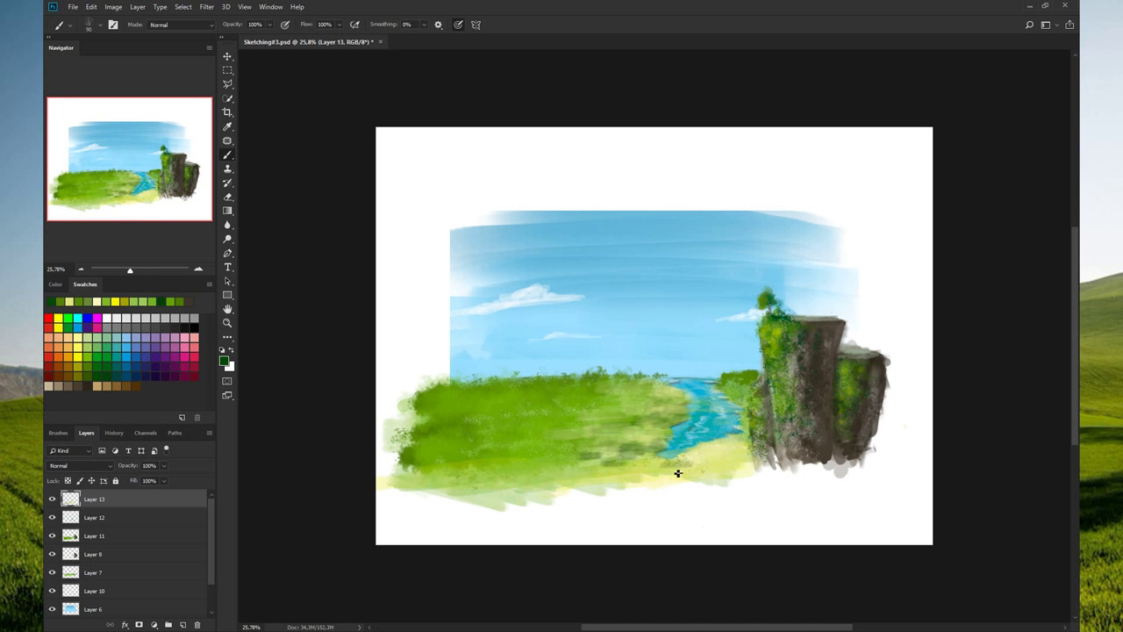
pyautogui.moveTo(781, 474)
pyautogui.mouseDown()
pyautogui.moveTo(807, 477)
pyautogui.moveTo(792, 468)
pyautogui.moveTo(740, 483)
pyautogui.moveTo(747, 491)
pyautogui.moveTo(759, 479)
pyautogui.mouseUp()
pyautogui.hotkey('ctrl', 'z')
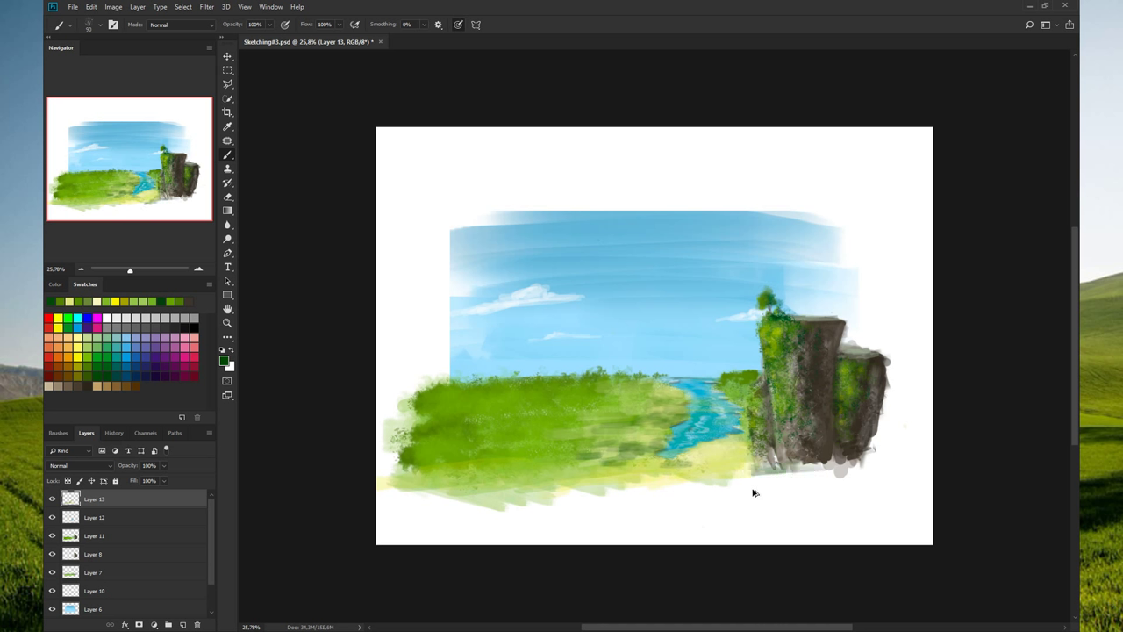
pyautogui.hotkey('ctrl', 'z')
pyautogui.press(']')
pyautogui.moveTo(675, 475)
pyautogui.mouseDown()
pyautogui.moveTo(754, 491)
pyautogui.moveTo(744, 464)
pyautogui.mouseUp()
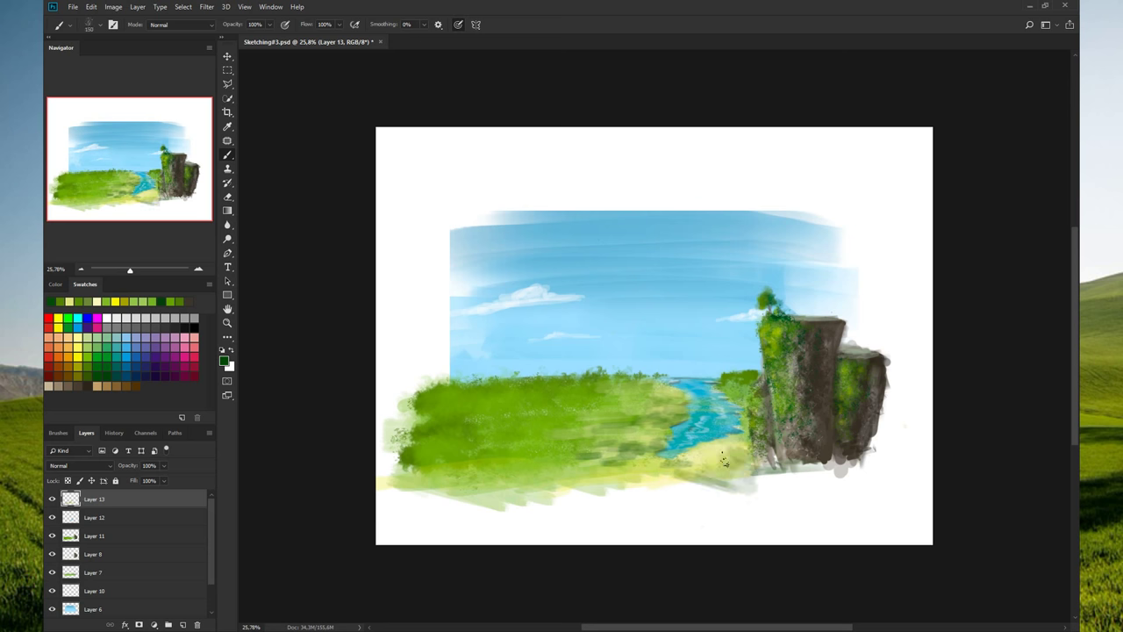
# - Sample several bank, grass and cliff colours, ending on an olive green from the river bank
pyautogui.keyDown('alt'); pyautogui.click(718, 463); pyautogui.keyUp('alt')
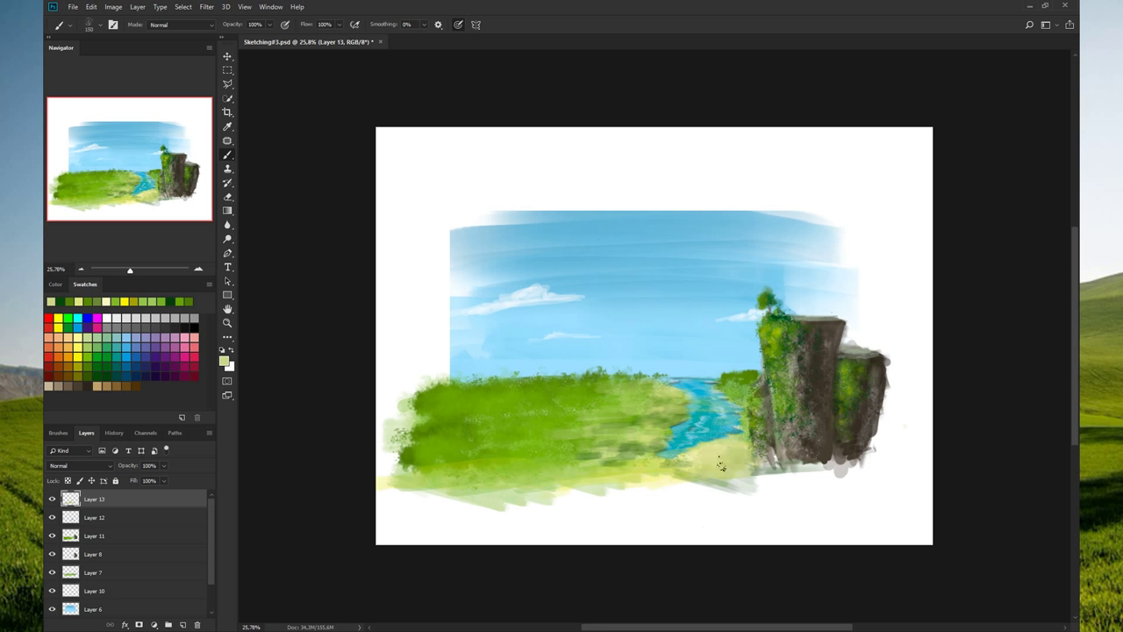
pyautogui.keyDown('alt'); pyautogui.click(651, 440); pyautogui.keyUp('alt')
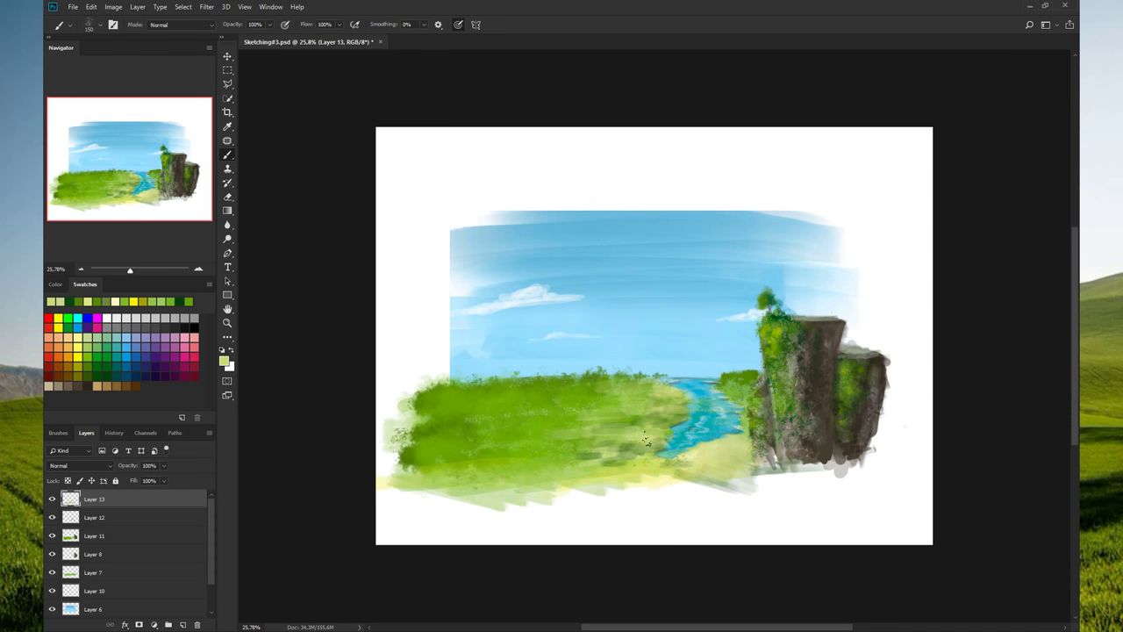
pyautogui.keyDown('alt'); pyautogui.click(674, 407); pyautogui.keyUp('alt')
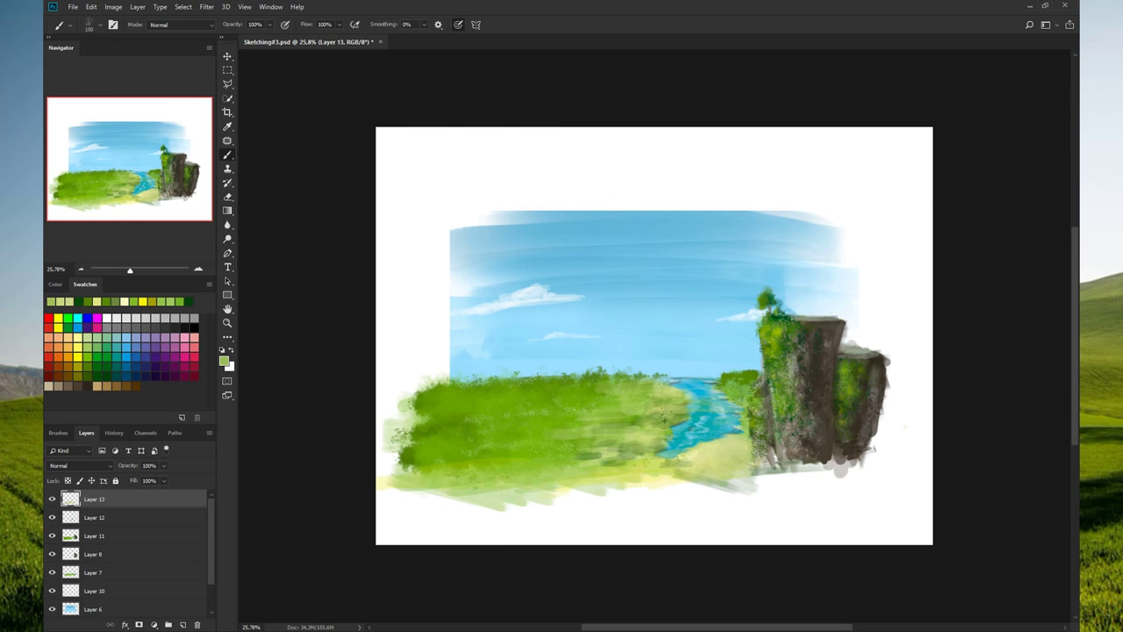
pyautogui.keyDown('alt'); pyautogui.click(674, 396); pyautogui.keyUp('alt')
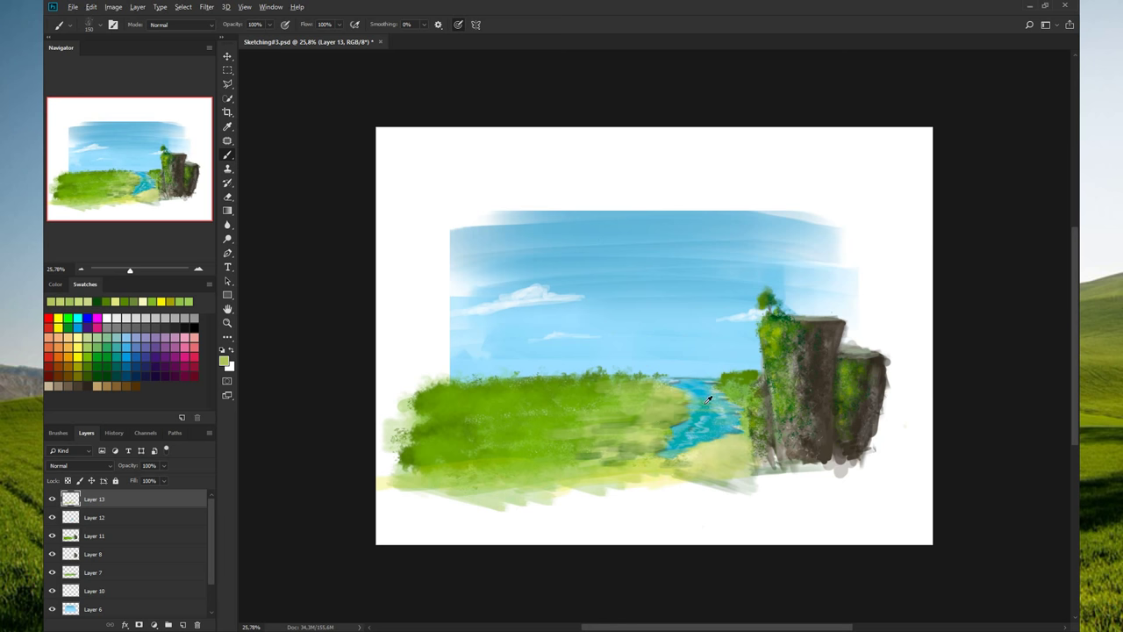
pyautogui.keyDown('alt'); pyautogui.click(809, 408); pyautogui.keyUp('alt')
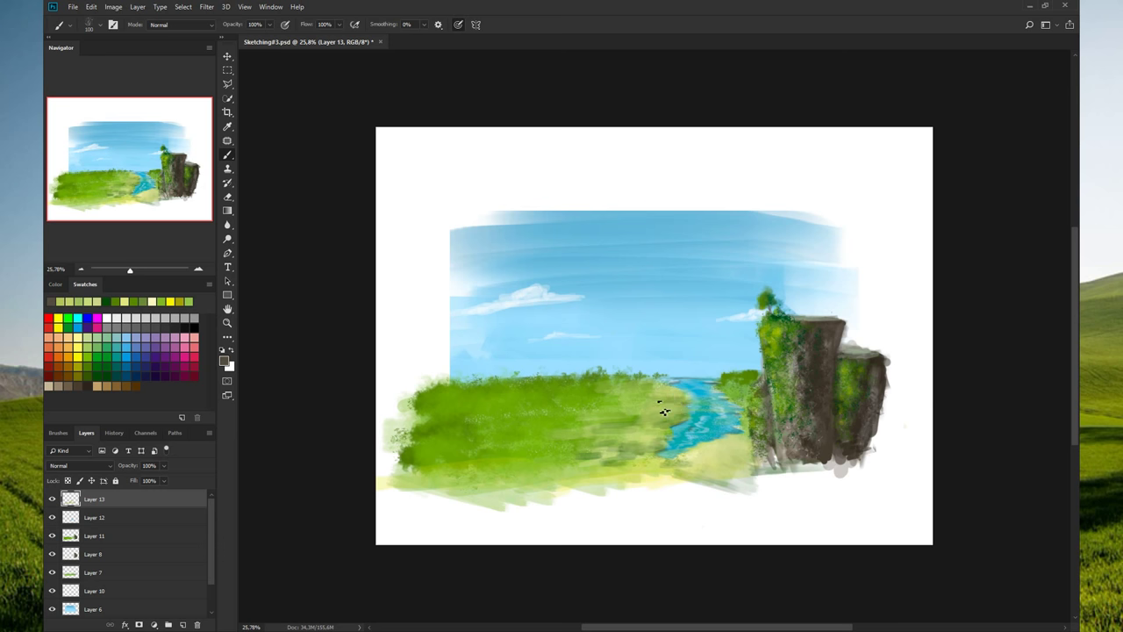
pyautogui.keyDown('alt'); pyautogui.click(675, 399); pyautogui.keyUp('alt')
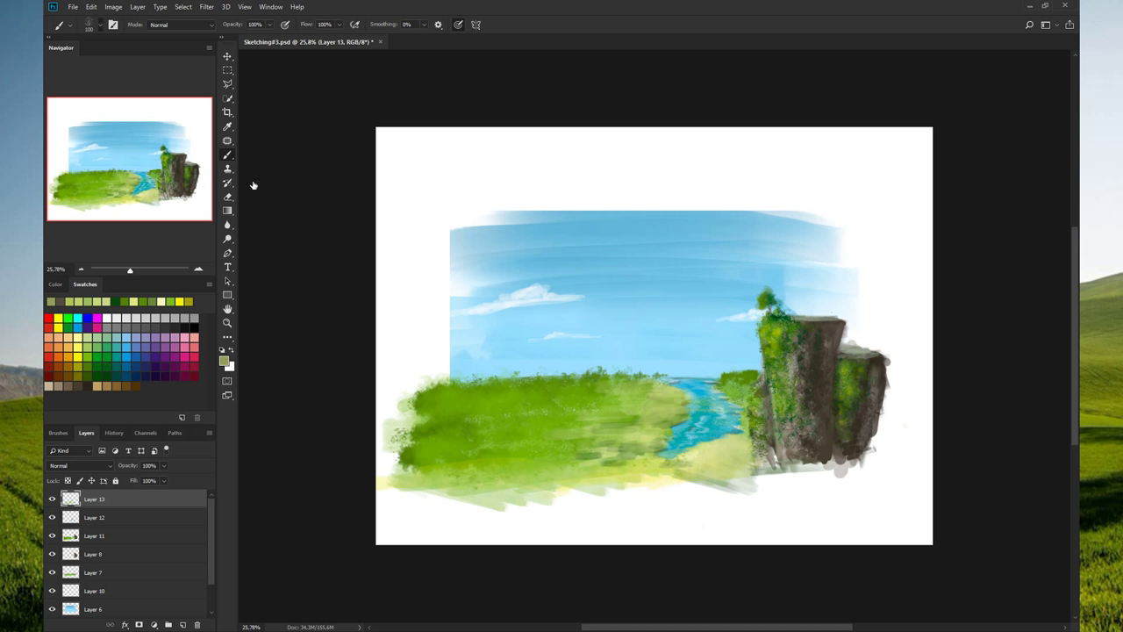
# - Streak faint grey below the grass with a size-150 brush, then sample cliff, cloud, river and sky colours
pyautogui.press(']')
pyautogui.press(']')
pyautogui.moveTo(570, 496); pyautogui.dragTo(632, 519)
pyautogui.keyDown('alt'); pyautogui.click(852, 438); pyautogui.keyUp('alt')
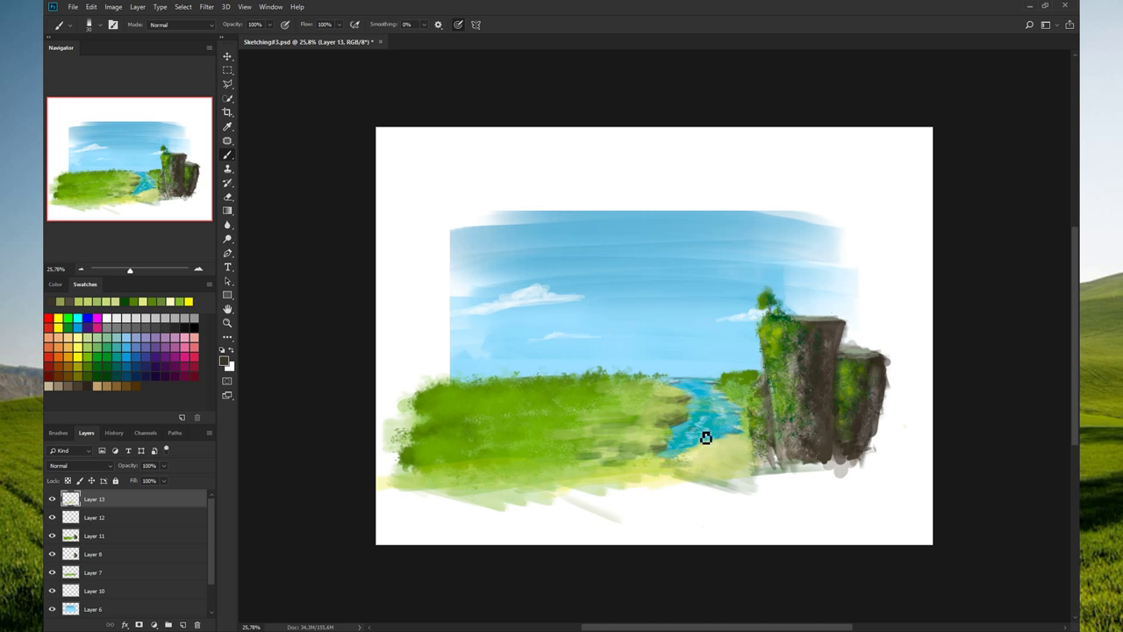
pyautogui.keyDown('alt'); pyautogui.click(524, 293); pyautogui.keyUp('alt')
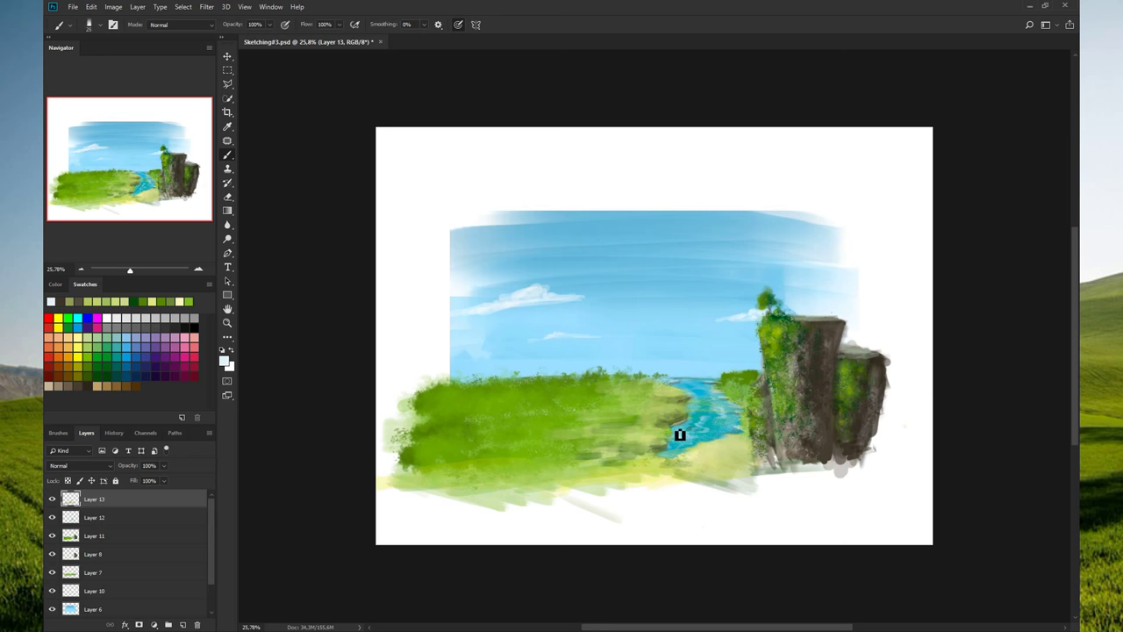
pyautogui.keyDown('alt'); pyautogui.click(683, 433); pyautogui.keyUp('alt')
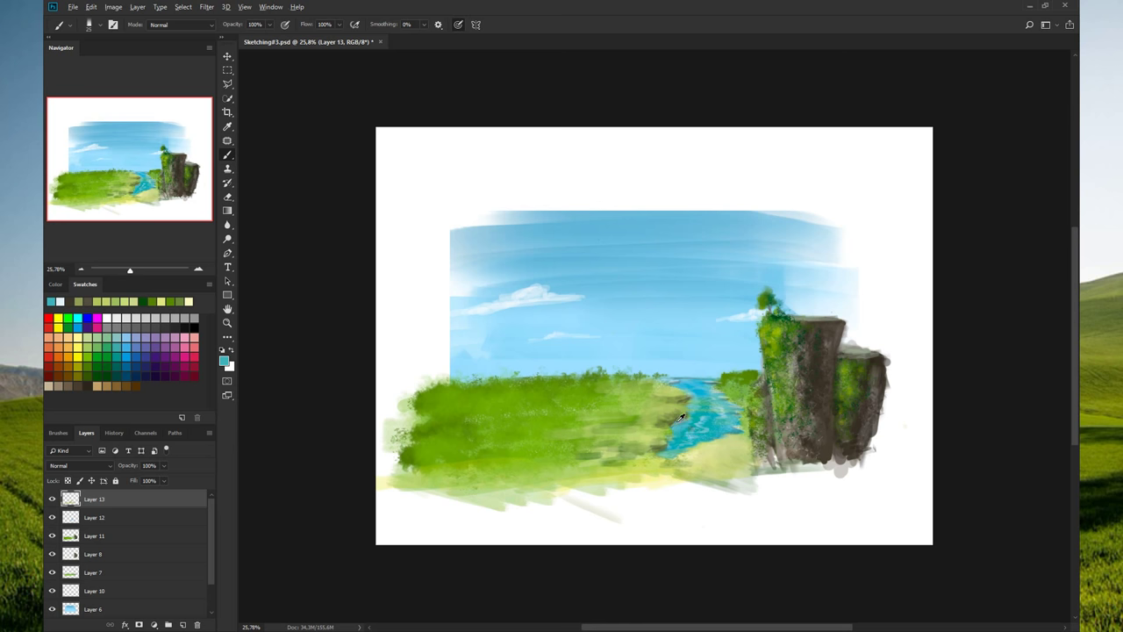
pyautogui.keyDown('alt'); pyautogui.click(683, 415); pyautogui.keyUp('alt')
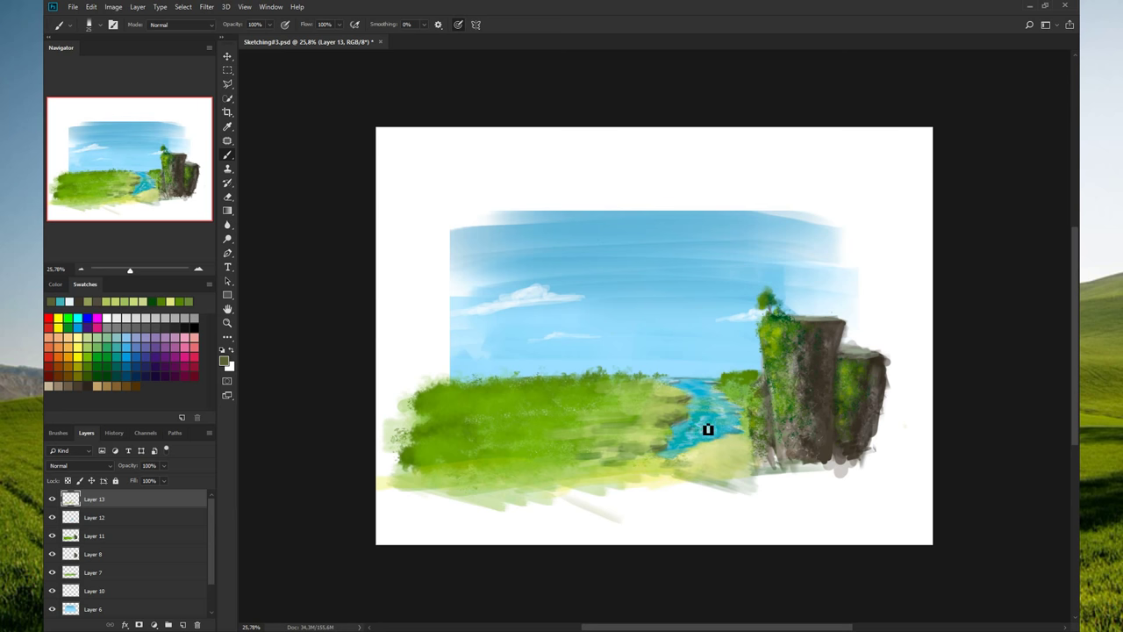
pyautogui.keyDown('alt'); pyautogui.click(676, 363); pyautogui.keyUp('alt')
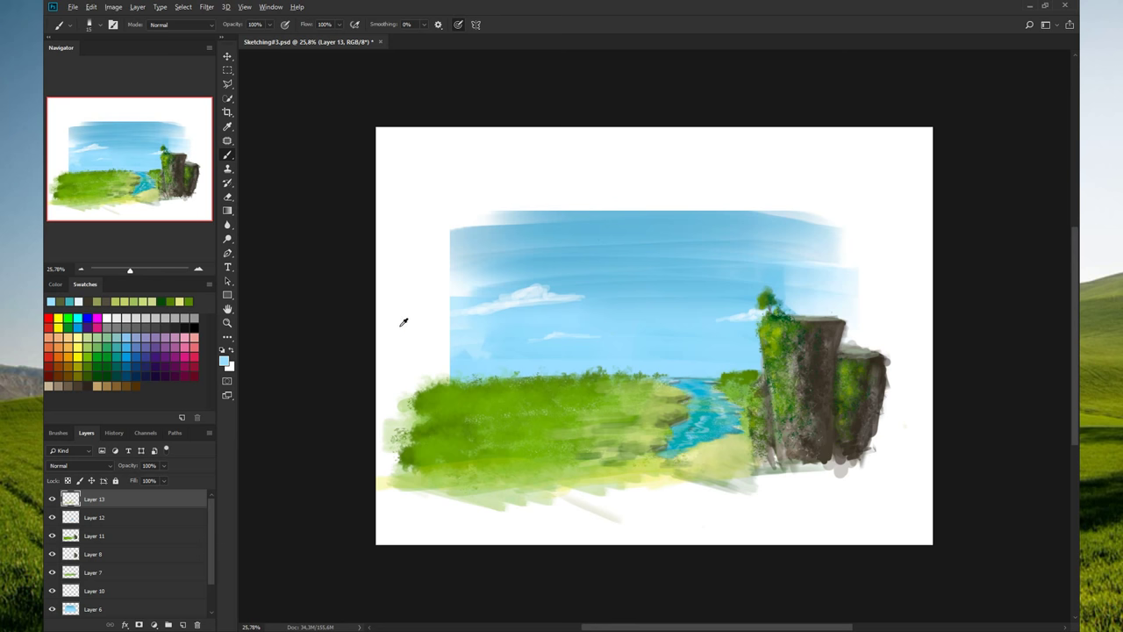
pyautogui.scroll(2, 693, 456)
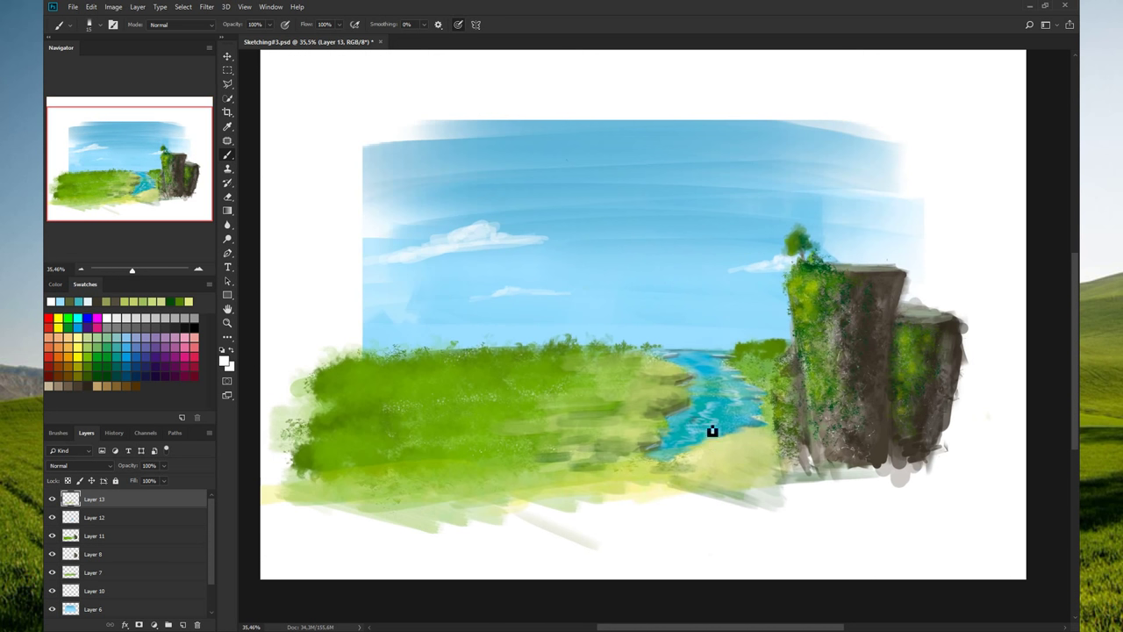
pyautogui.press(']')
# - Zoom out and sample meadow green, dark cliff and pale riverbank sand colours
pyautogui.scroll(-3, 639, 391)
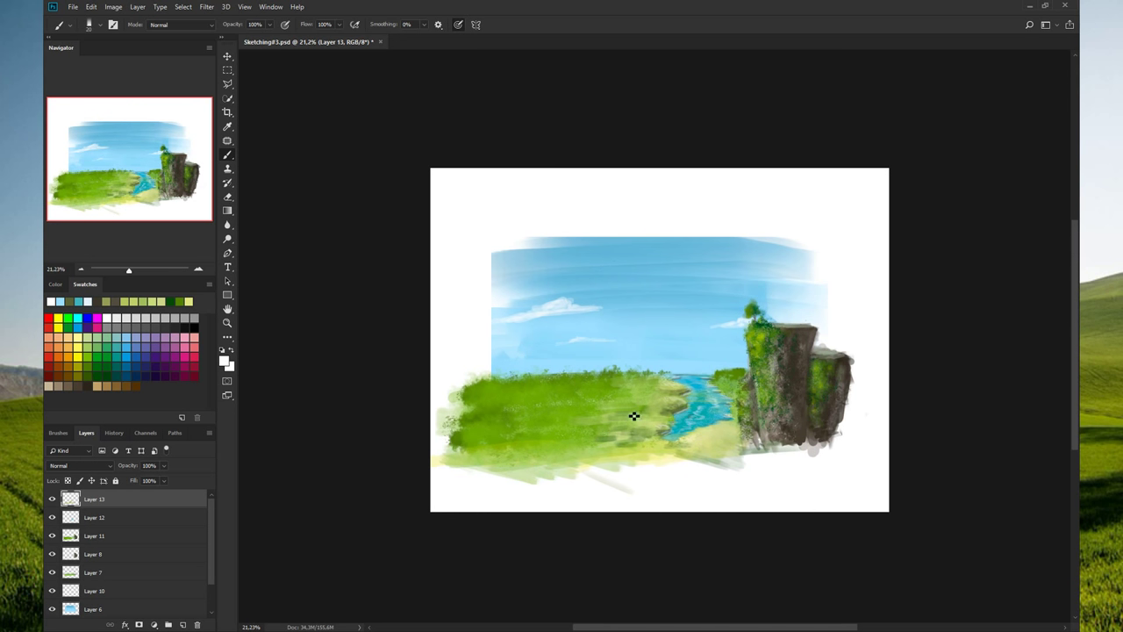
pyautogui.keyDown('alt'); pyautogui.click(480, 389); pyautogui.keyUp('alt')
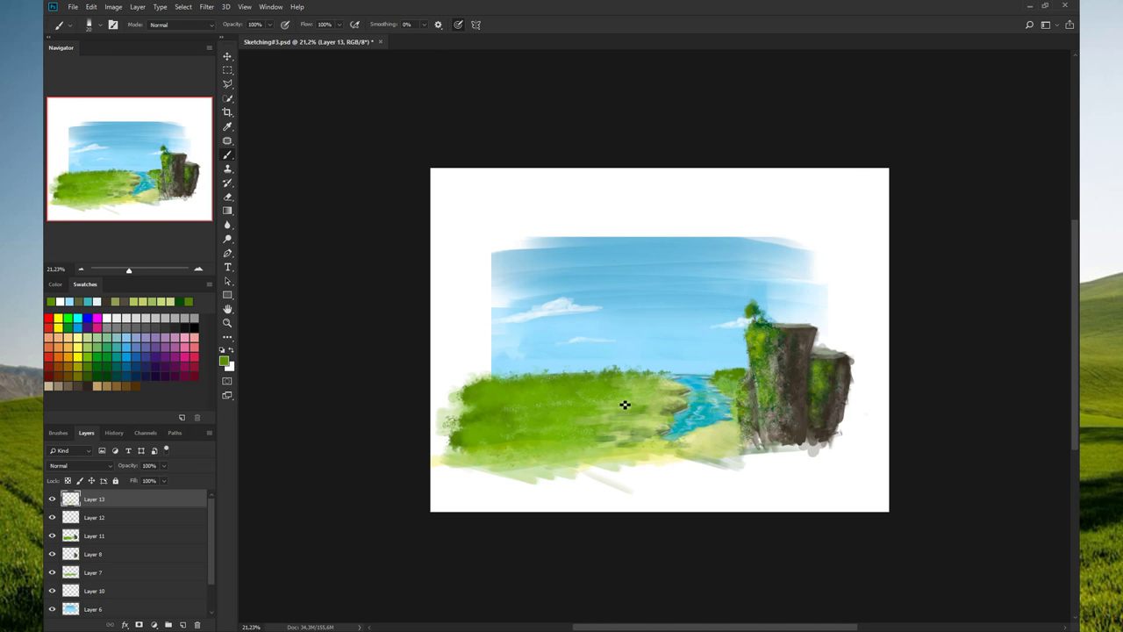
pyautogui.keyDown('alt'); pyautogui.click(796, 360); pyautogui.keyUp('alt')
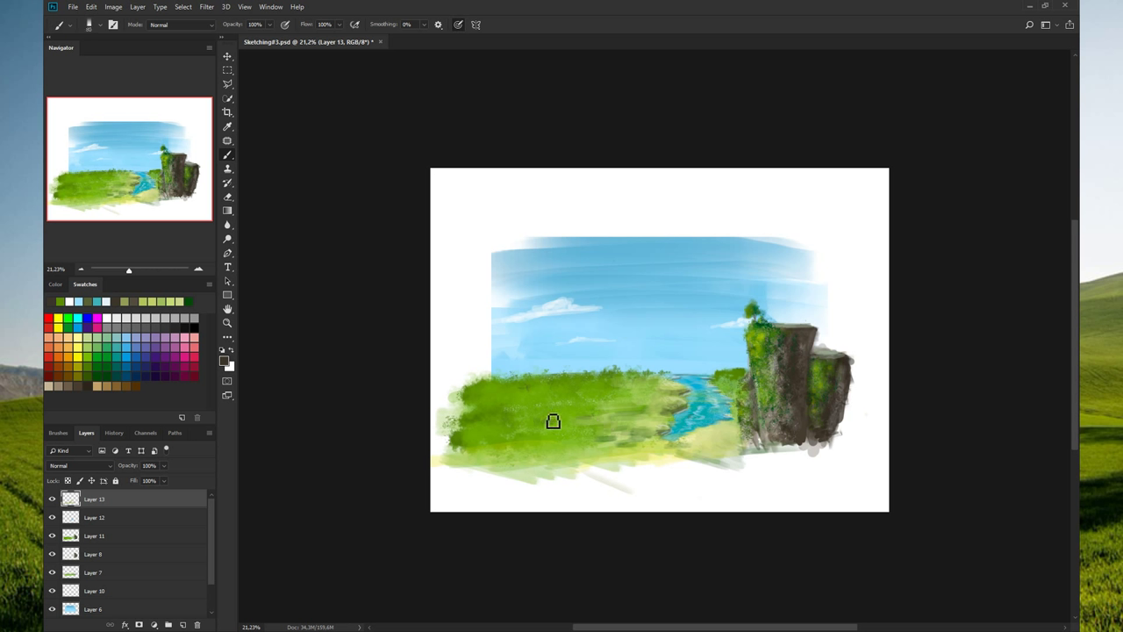
pyautogui.press('Return')
pyautogui.press('Return')
pyautogui.keyDown('alt'); pyautogui.click(711, 443); pyautogui.keyUp('alt')
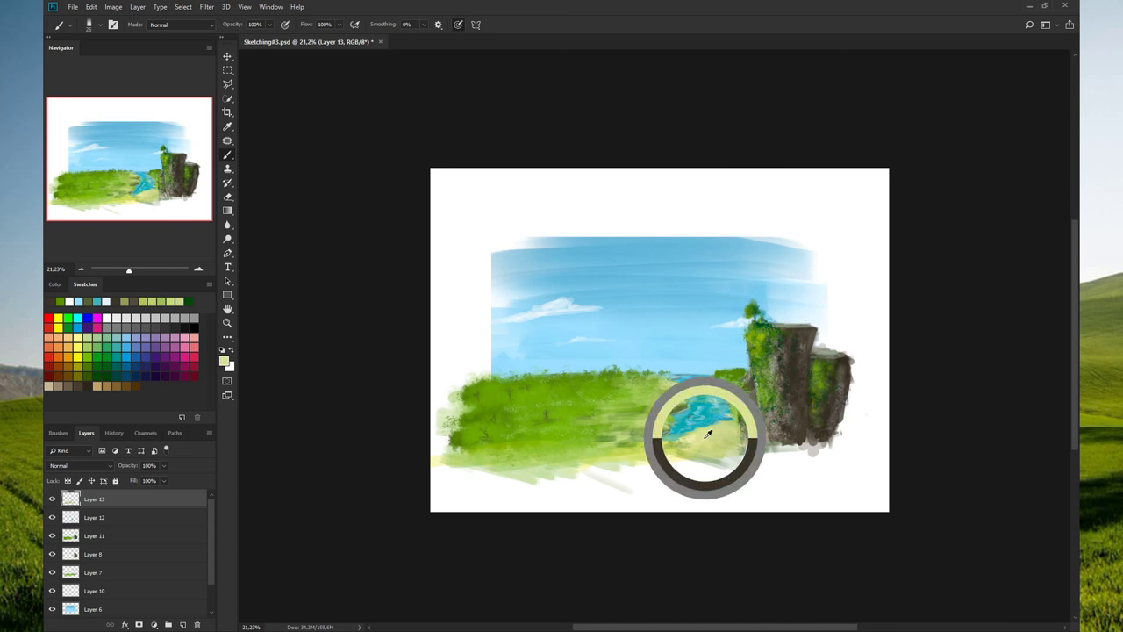